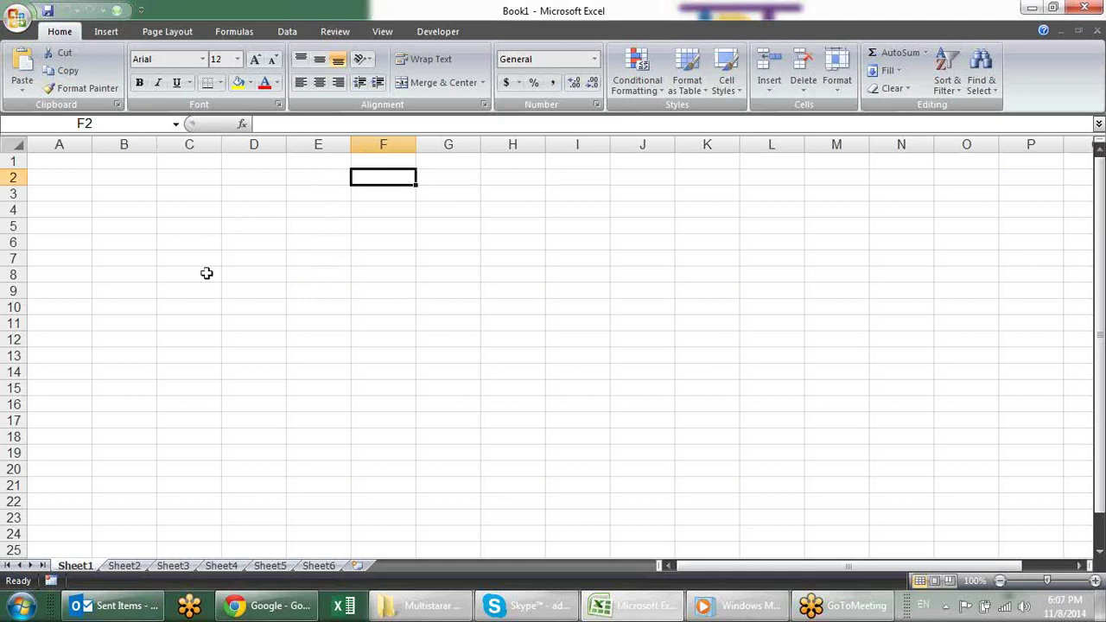
Select various cells on the blank sheet (D4, D5, B2, C3, E4).
left_click(310, 197)
left_click(229, 207)
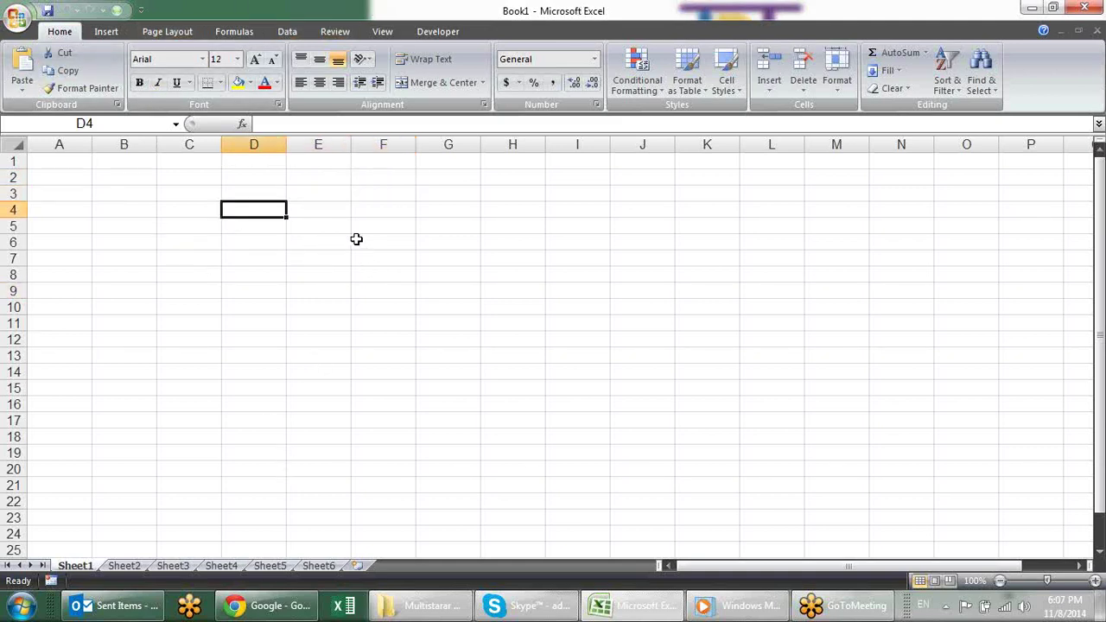
left_click(288, 292)
left_click(248, 221)
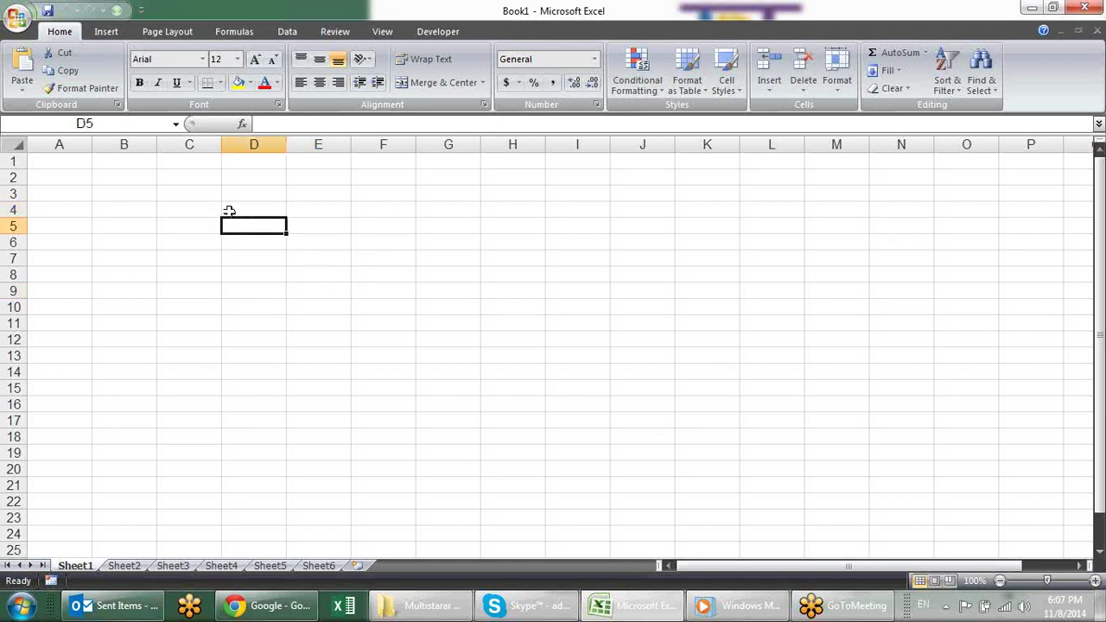
left_click(214, 209)
left_click(131, 190)
left_click(104, 171)
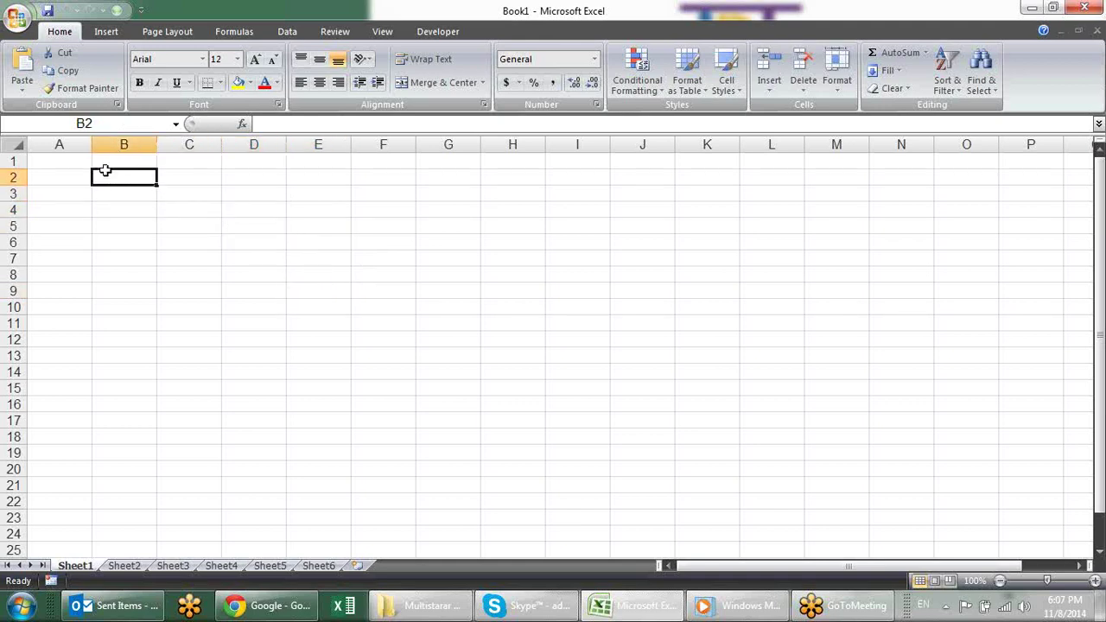
left_click(183, 164)
left_click(180, 192)
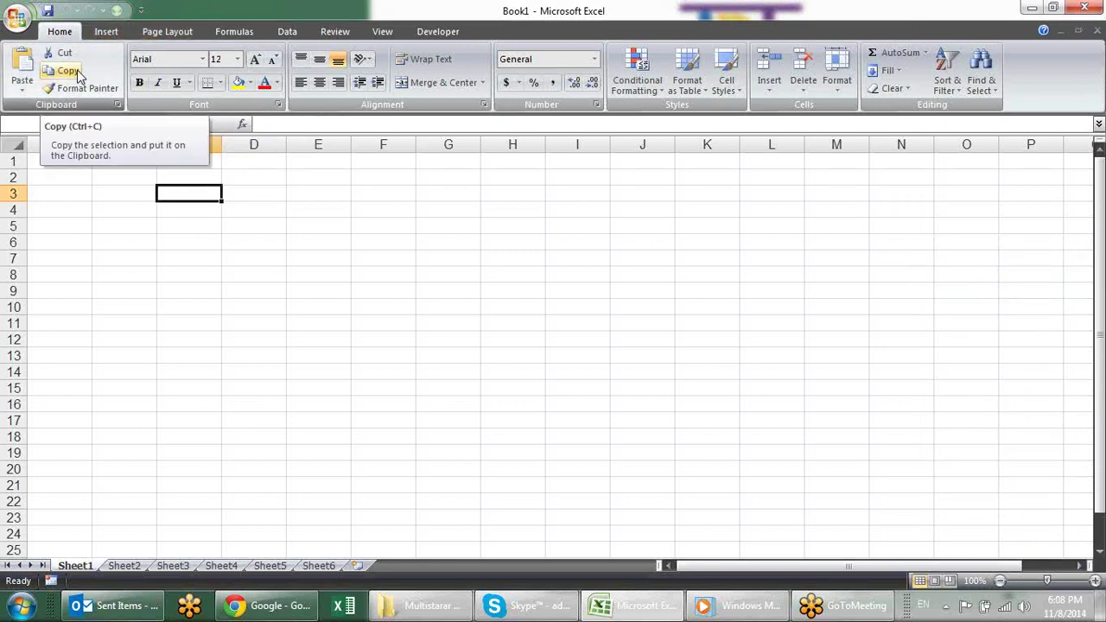
left_click(290, 209)
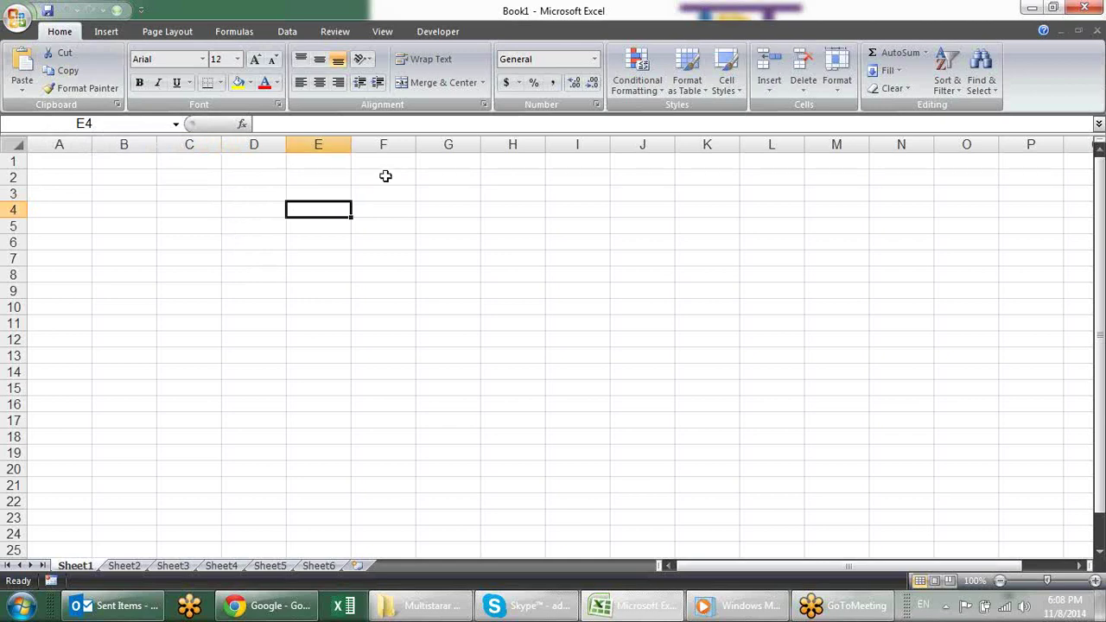
Draw All Borders around F4:H11, then clear them again with Alt+E, A, F.
left_click(221, 82)
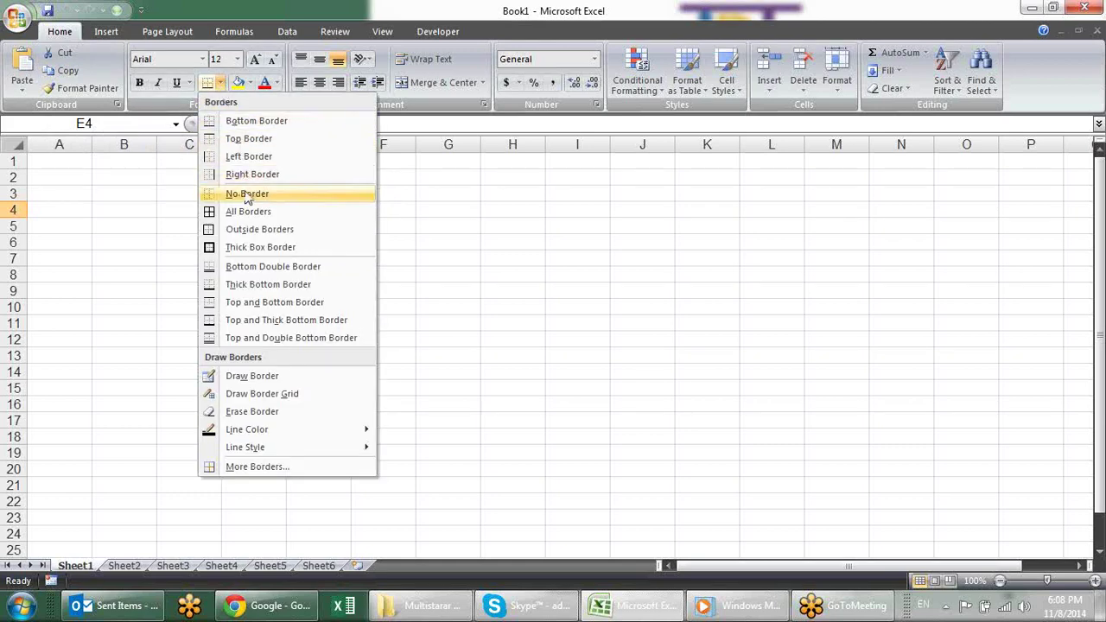
left_click(403, 215)
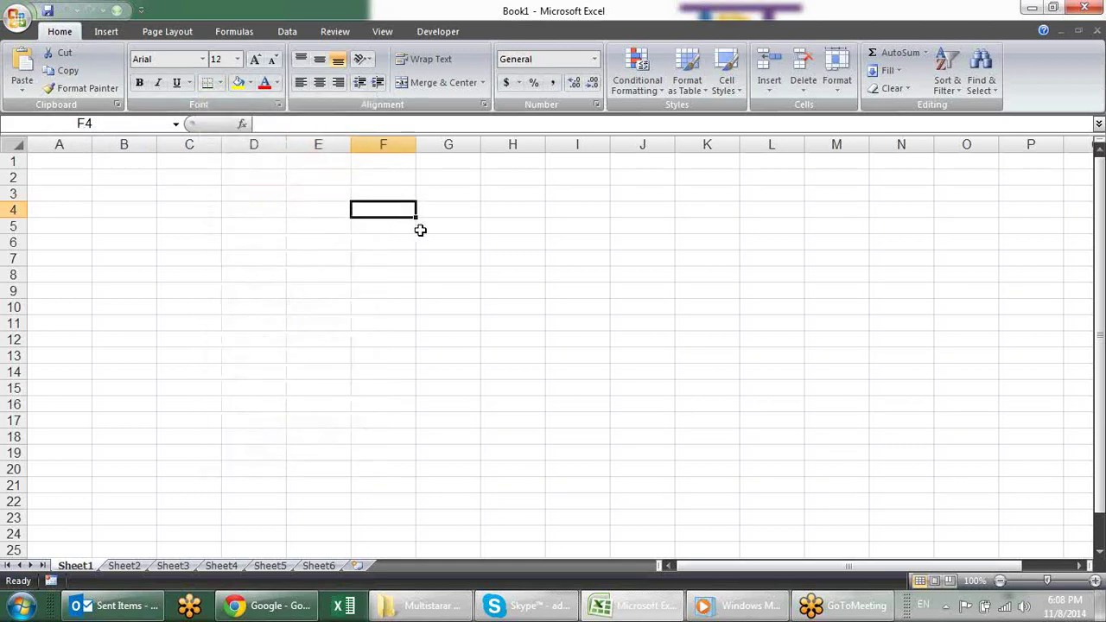
left_click_drag(403, 215, 518, 324)
left_click(220, 82)
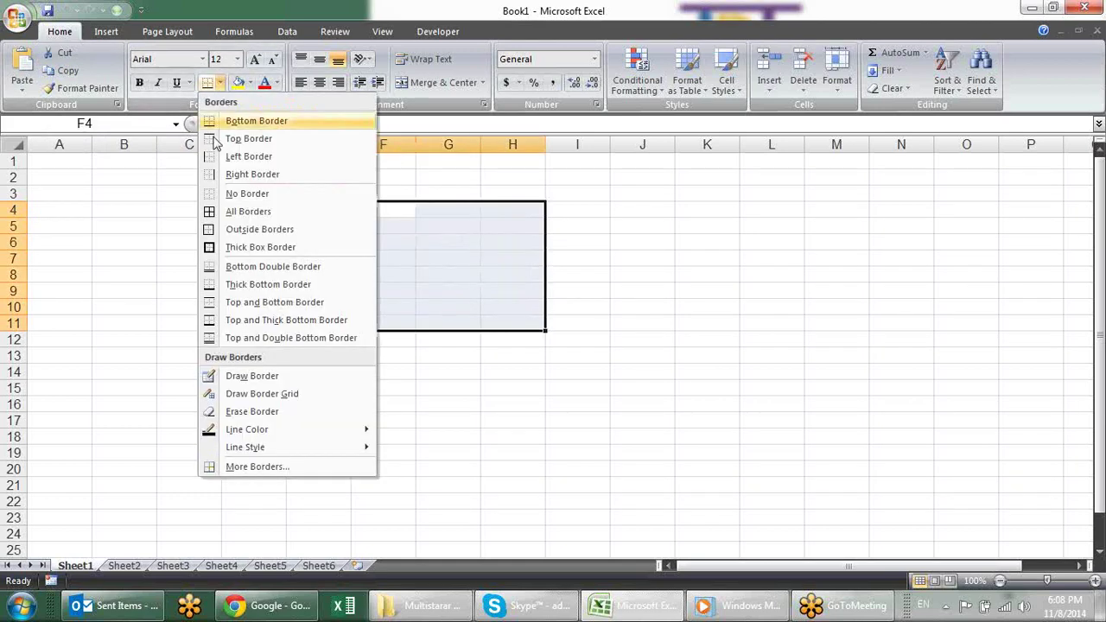
left_click(239, 215)
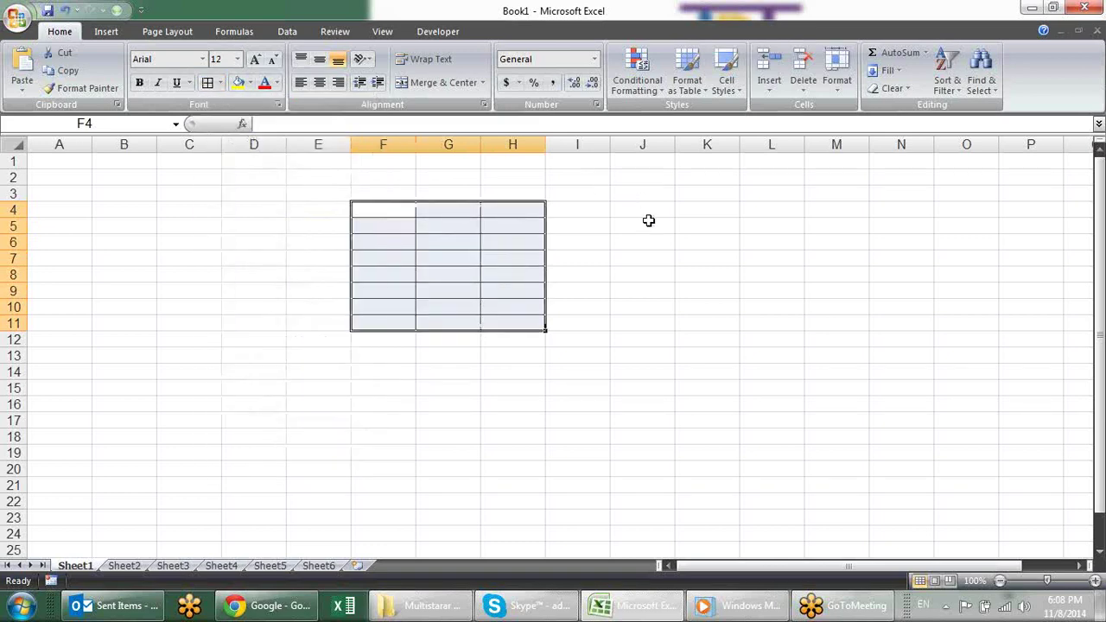
key("alt+e")
key("a")
key("f")
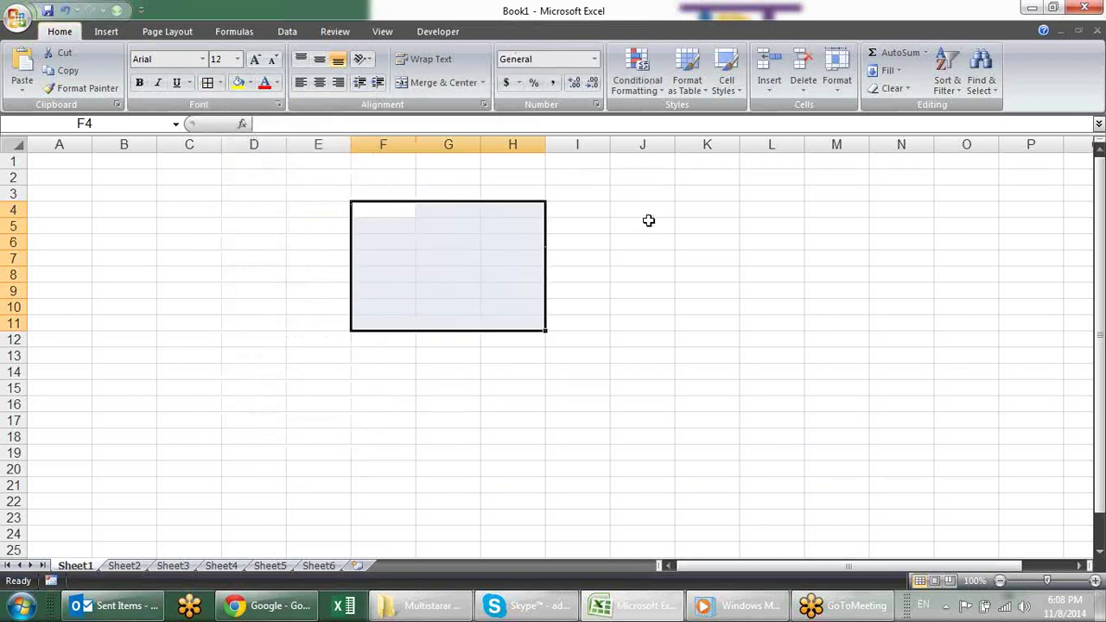
Select cell E5 and bring up the Borders list with Alt, H, B.
left_click(649, 220)
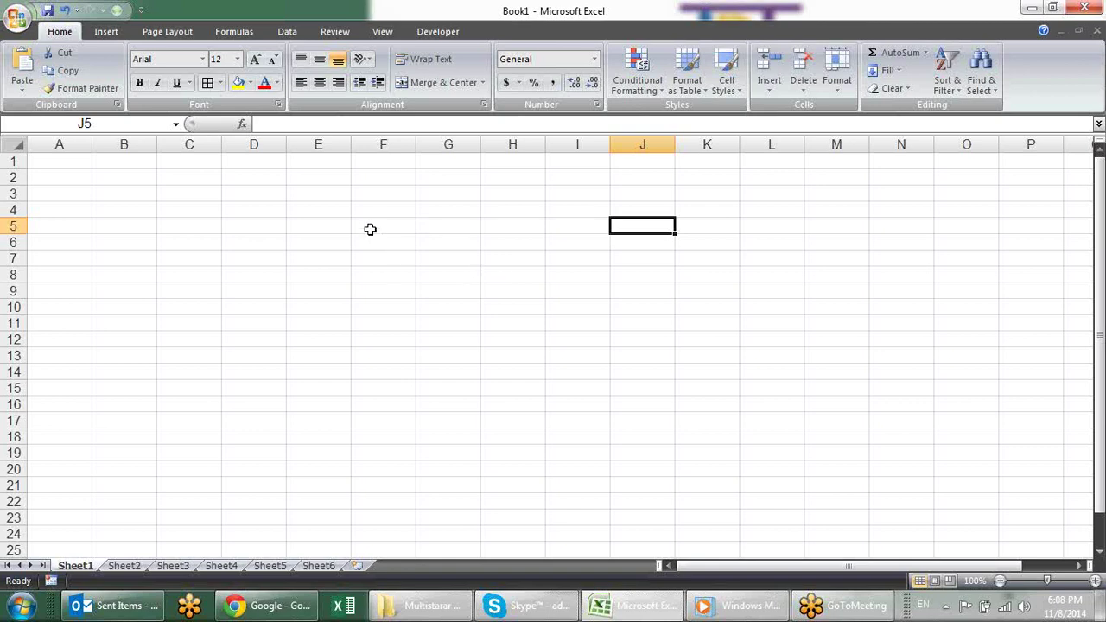
left_click(335, 227)
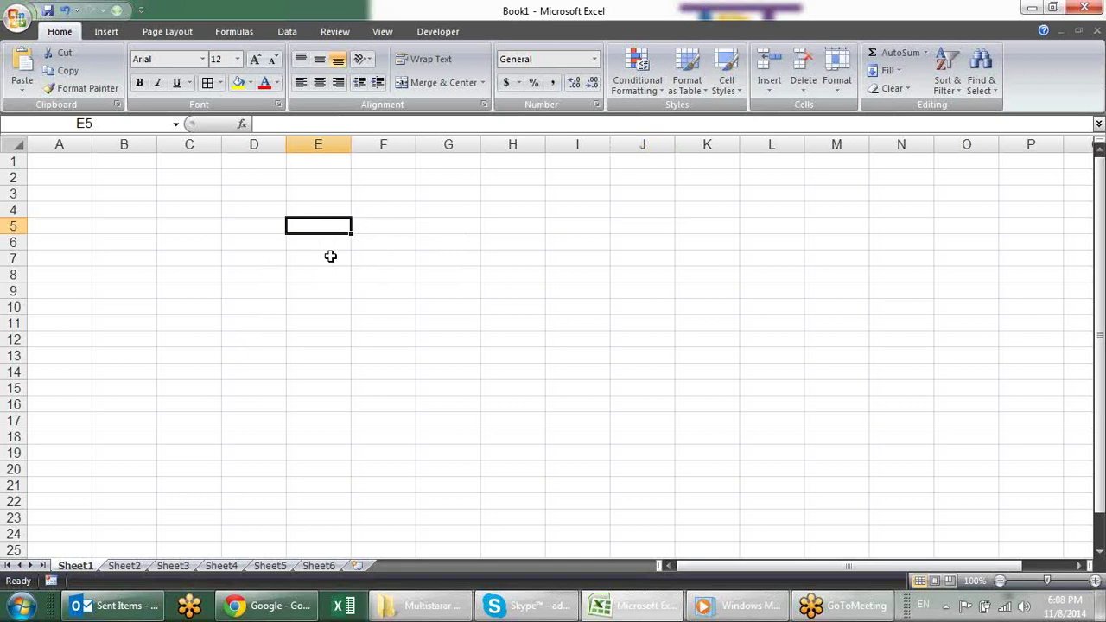
key("alt")
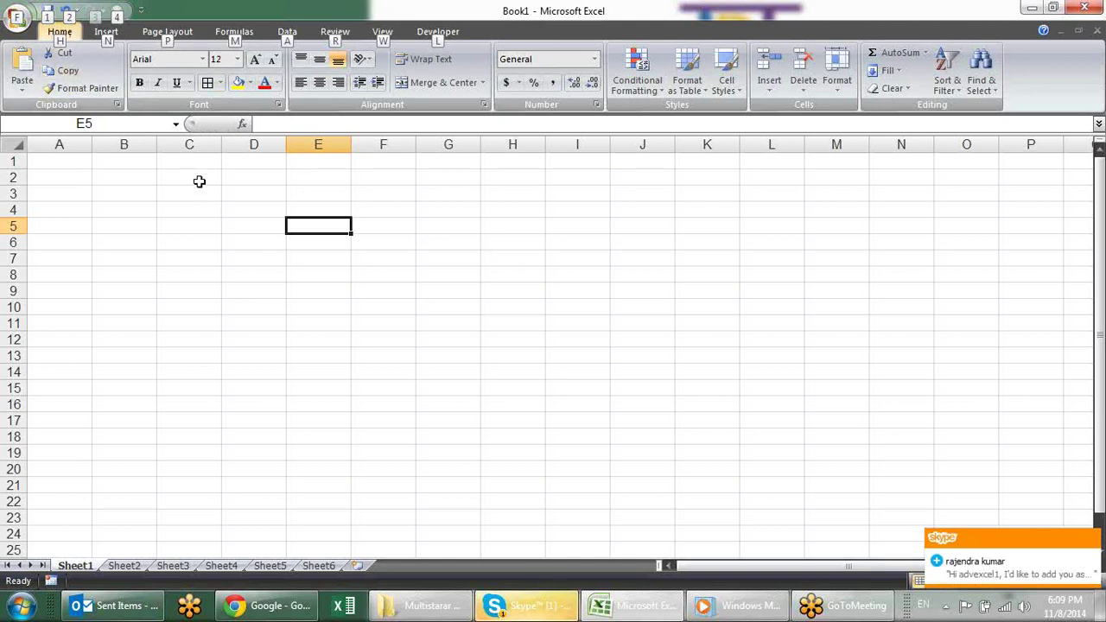
key("h")
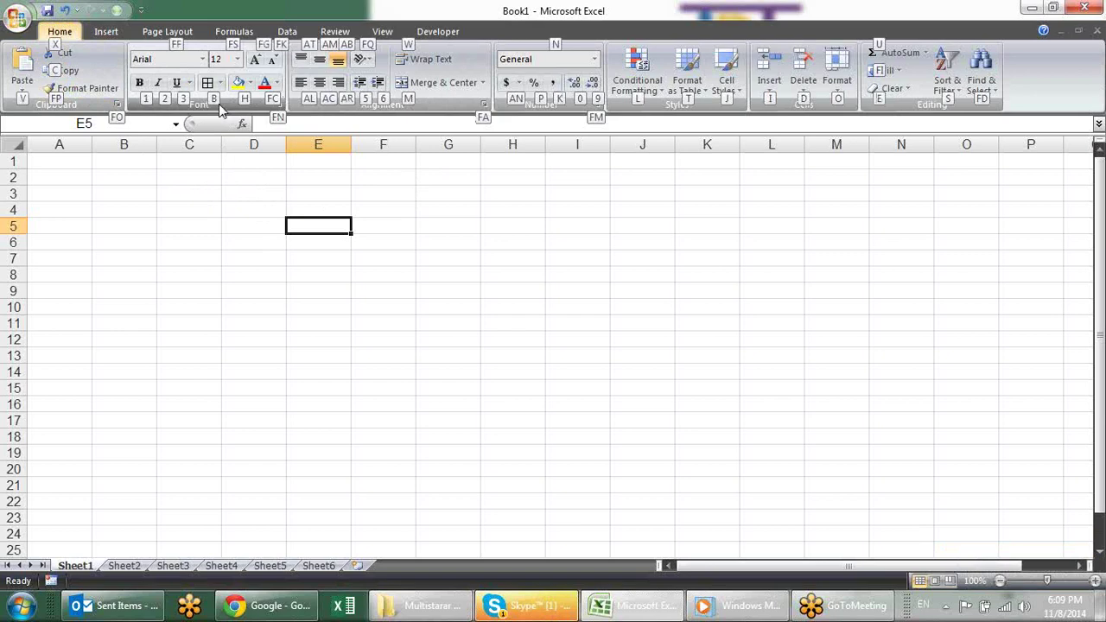
key("b")
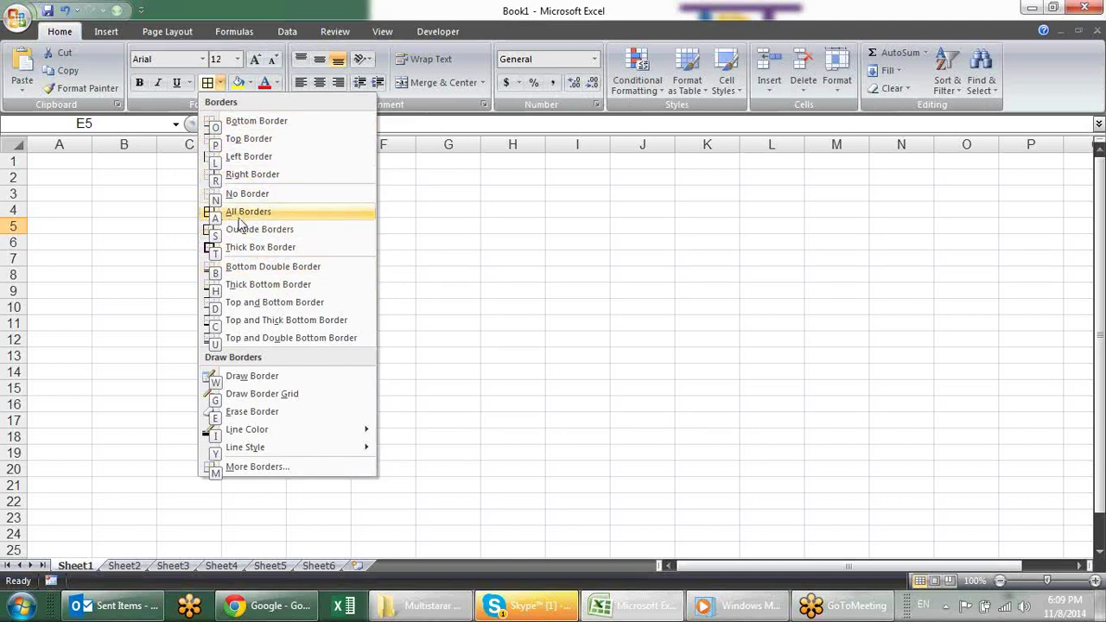
Give E5 a thin border, then apply All Borders to G3:J12 via Alt, H, B, A.
left_click(311, 197)
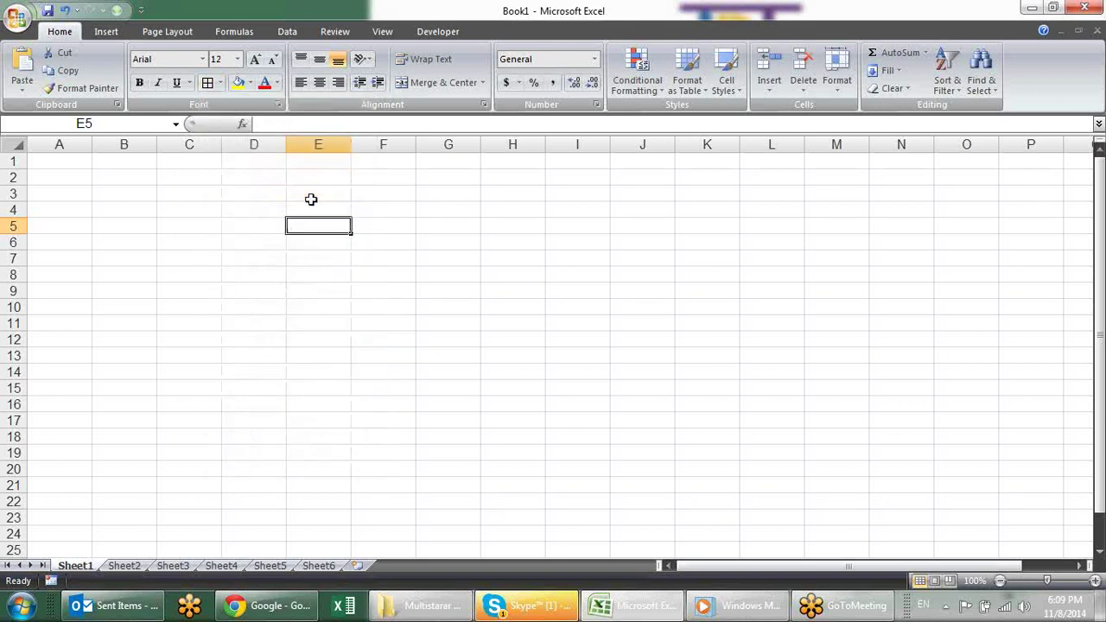
left_click(451, 240)
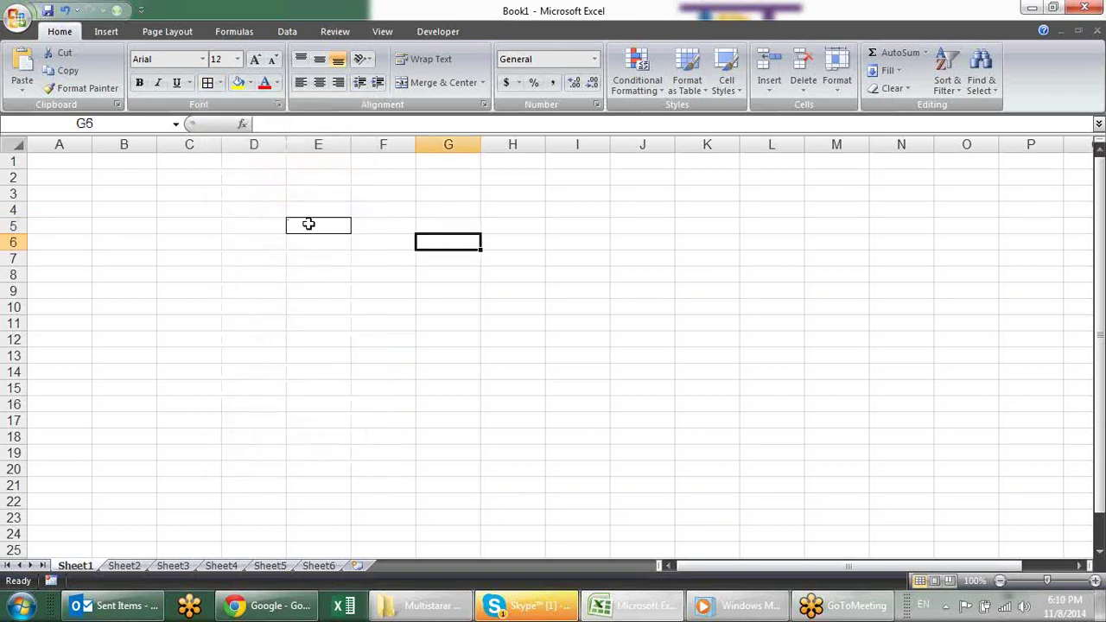
left_click_drag(464, 196, 665, 337)
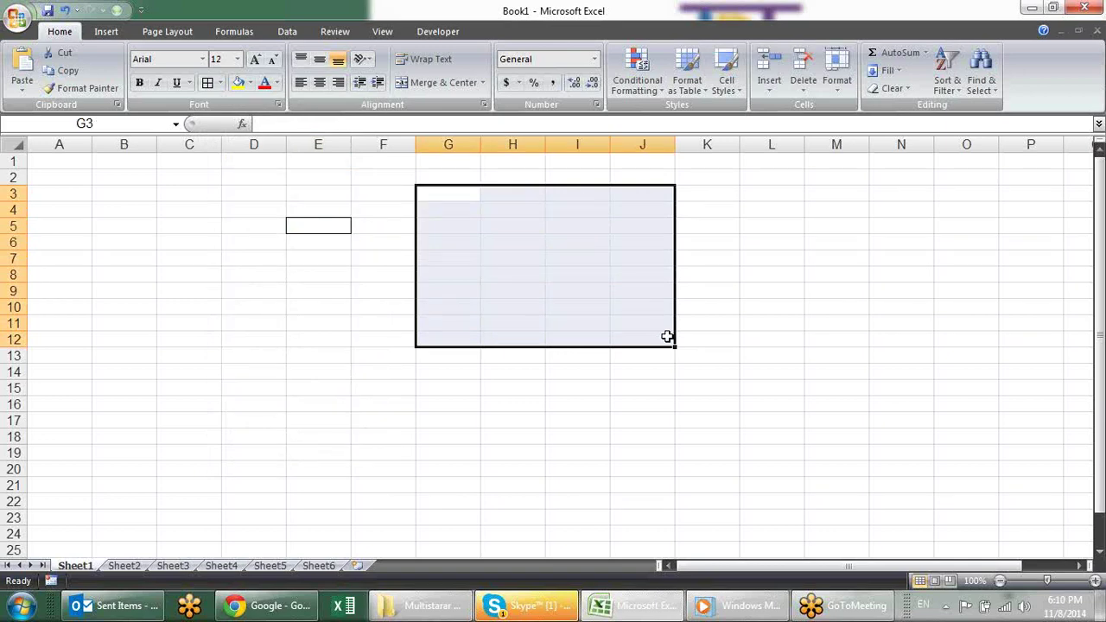
key("alt")
key("h")
key("b")
key("a")
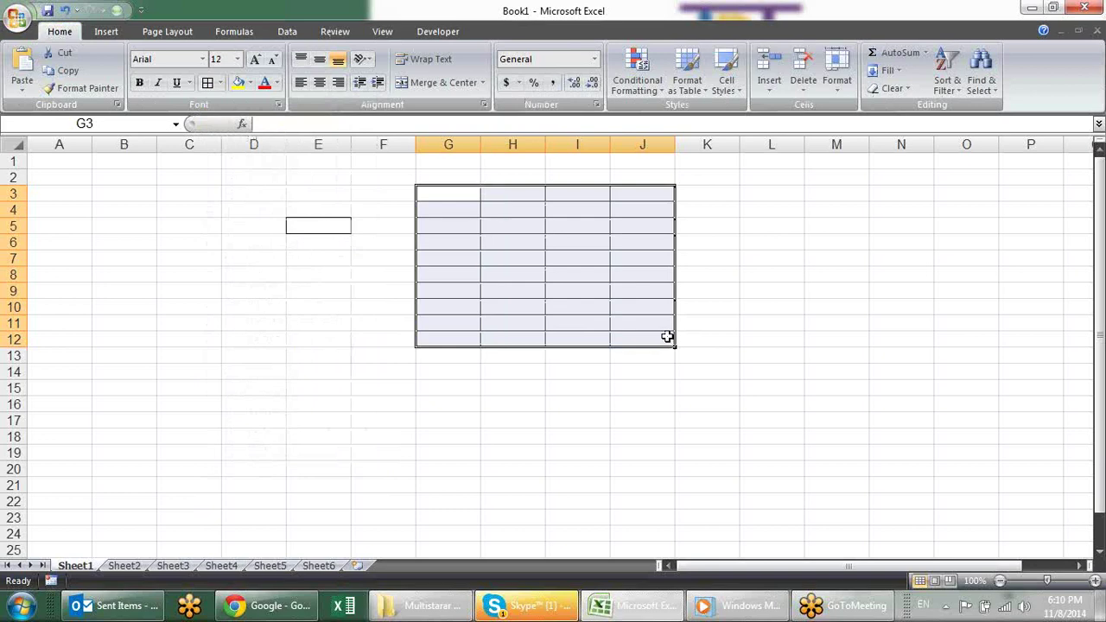
left_click(484, 388)
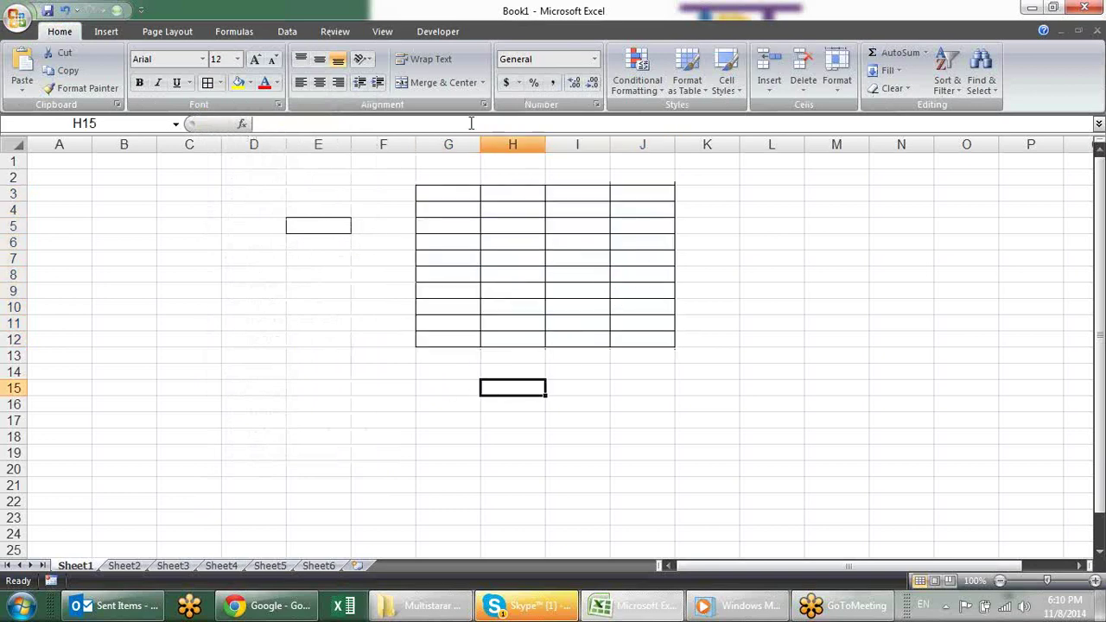
left_click(476, 228)
left_click_drag(476, 228, 565, 291)
left_click_drag(513, 227, 565, 288)
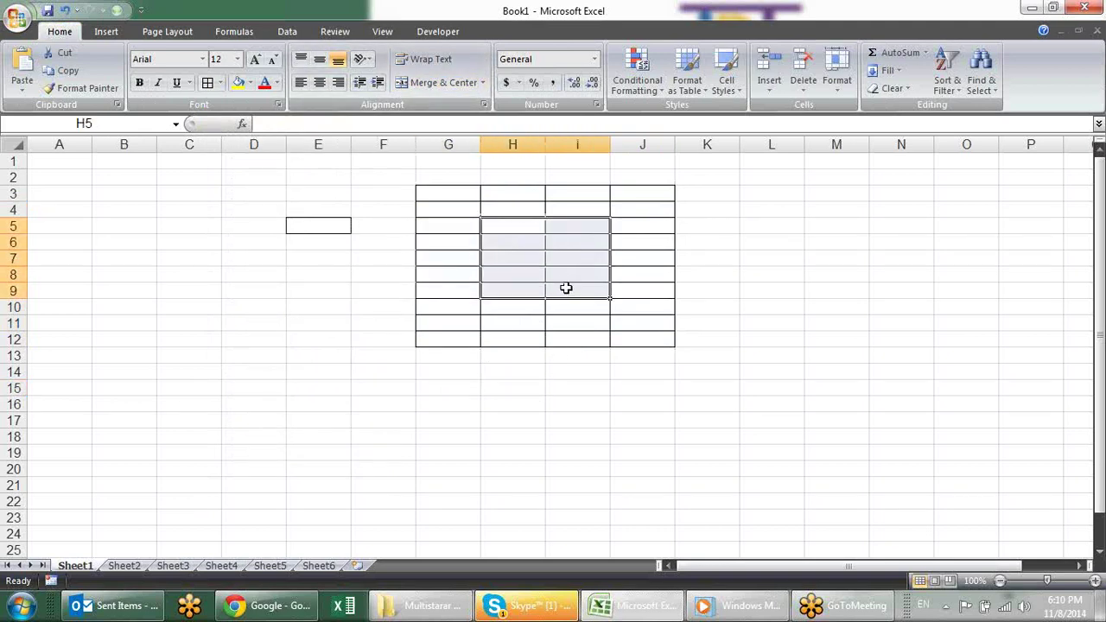
key("alt")
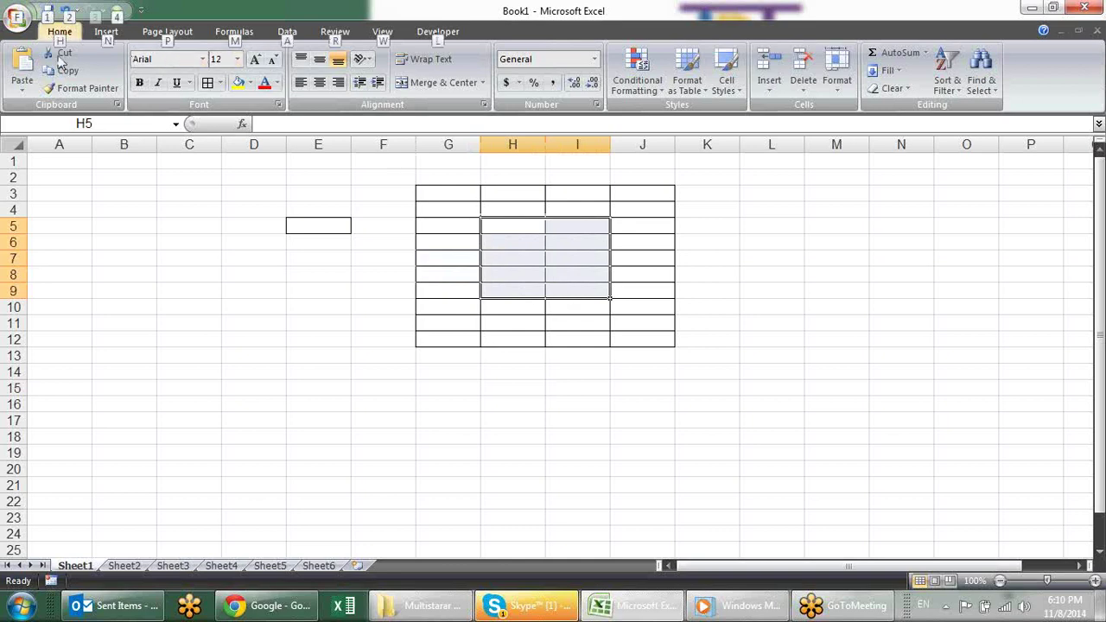
key("h")
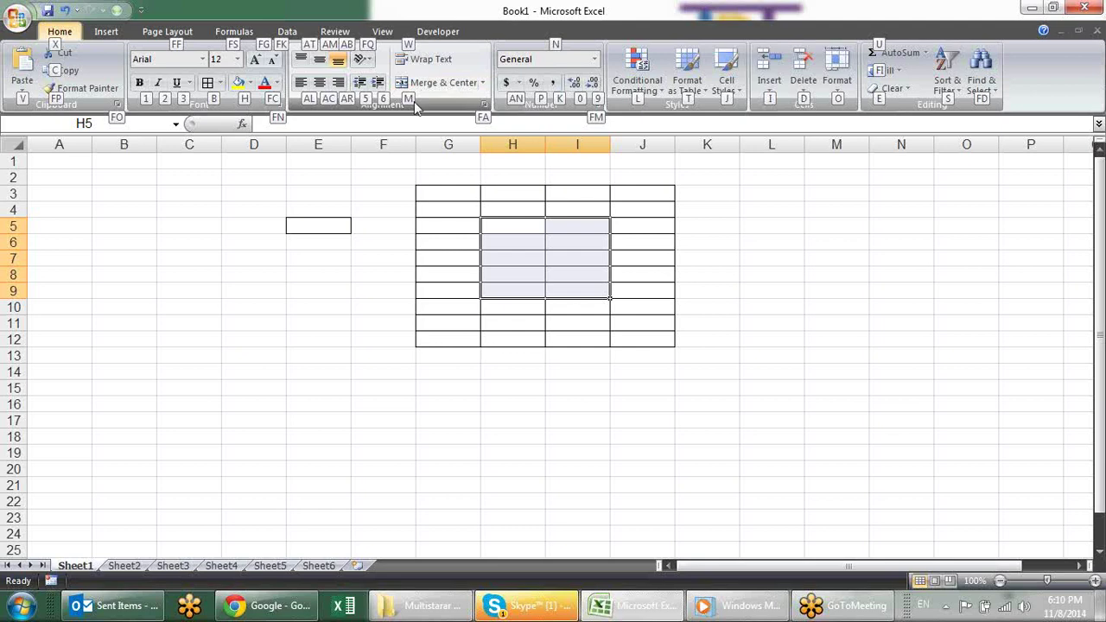
key("m")
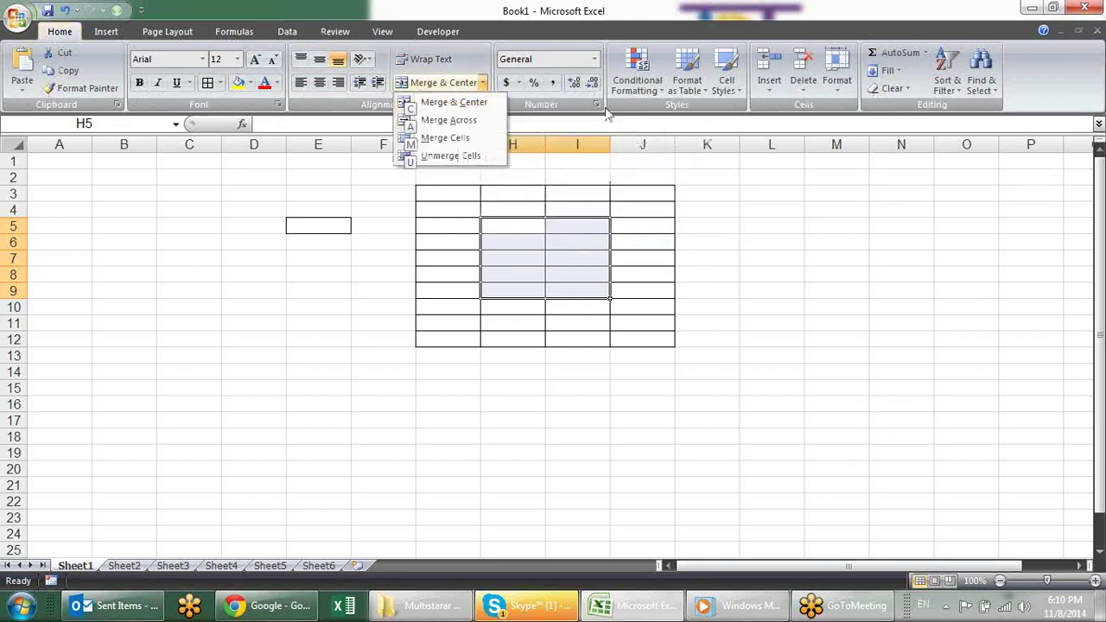
key("c")
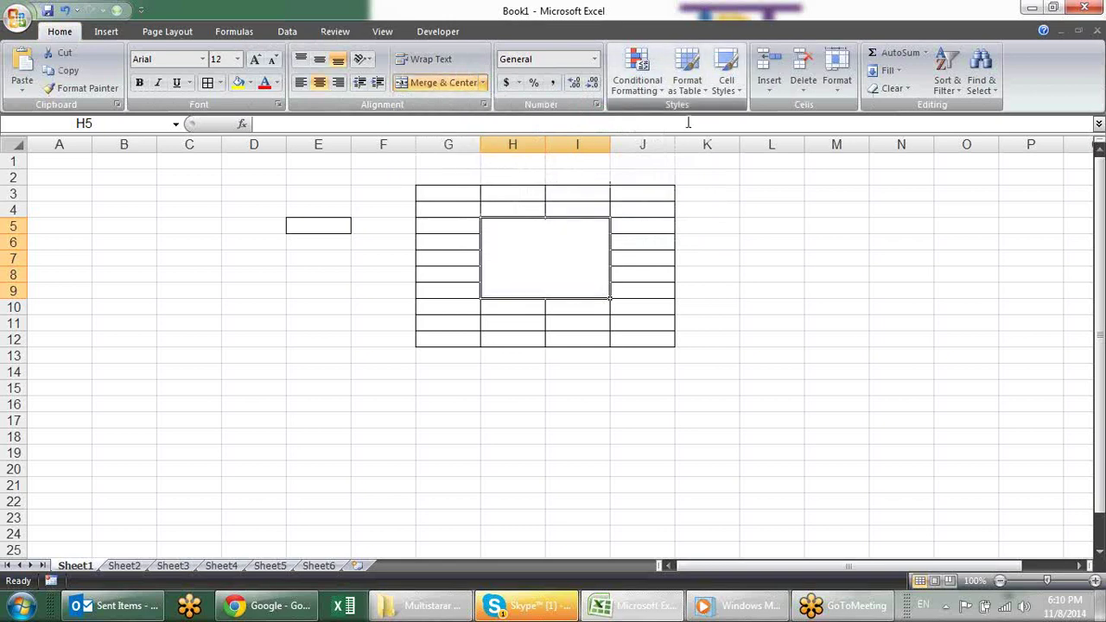
left_click(728, 370)
left_click(593, 261)
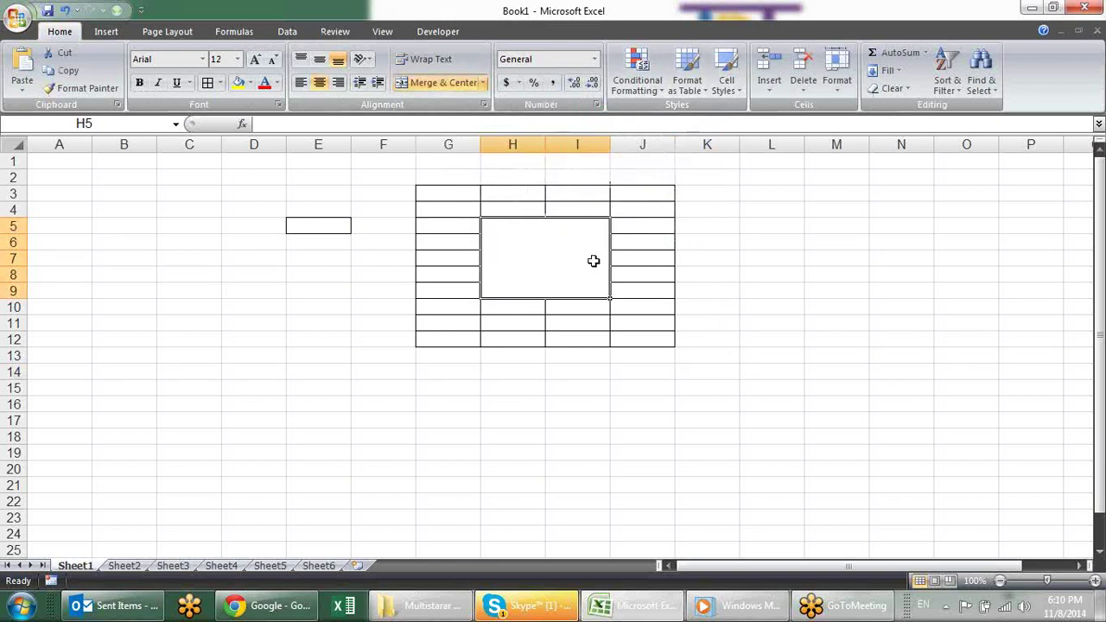
key("alt")
key("h")
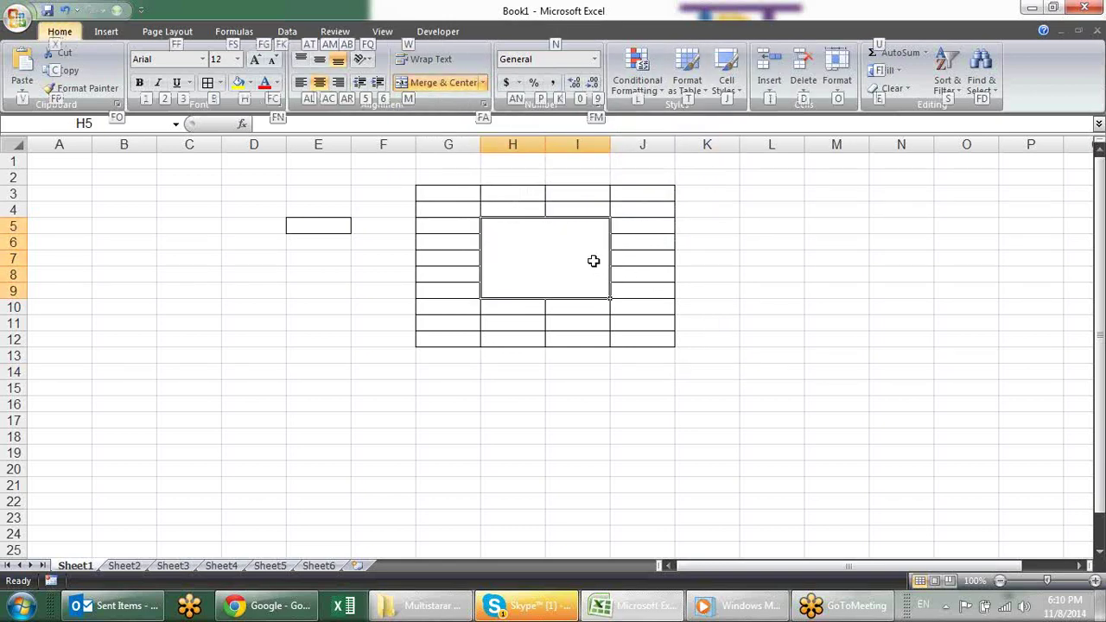
key("m")
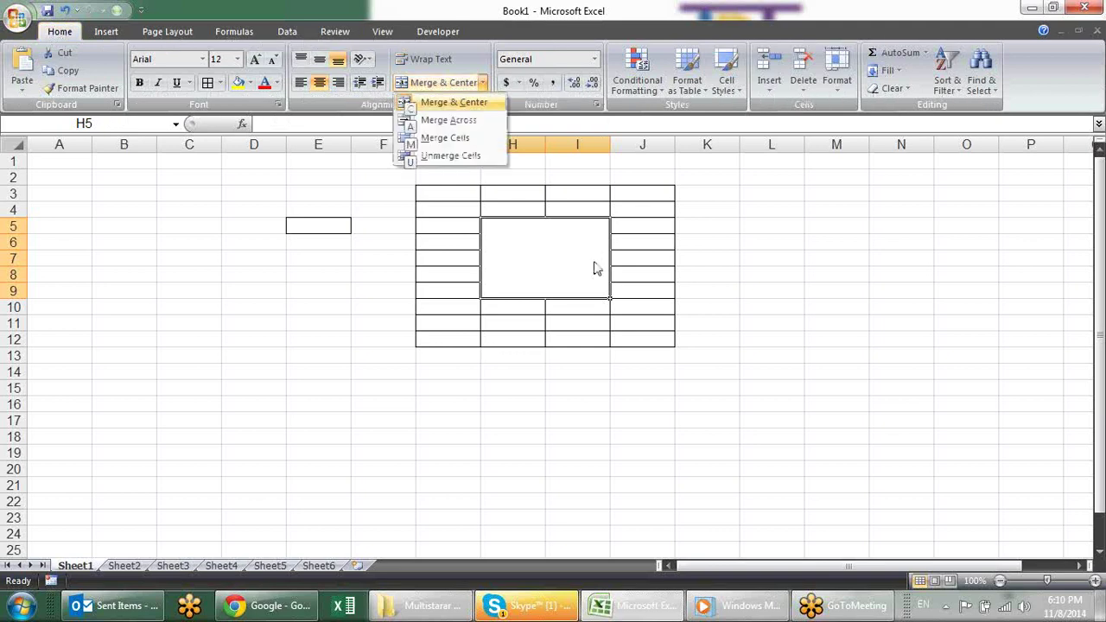
key("u")
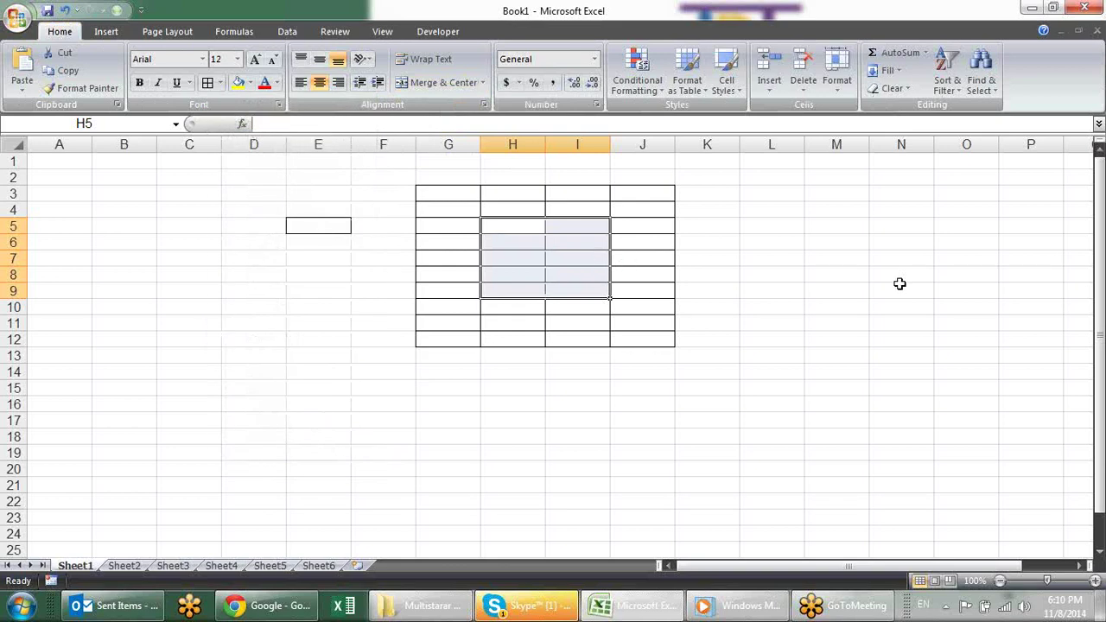
left_click(838, 257)
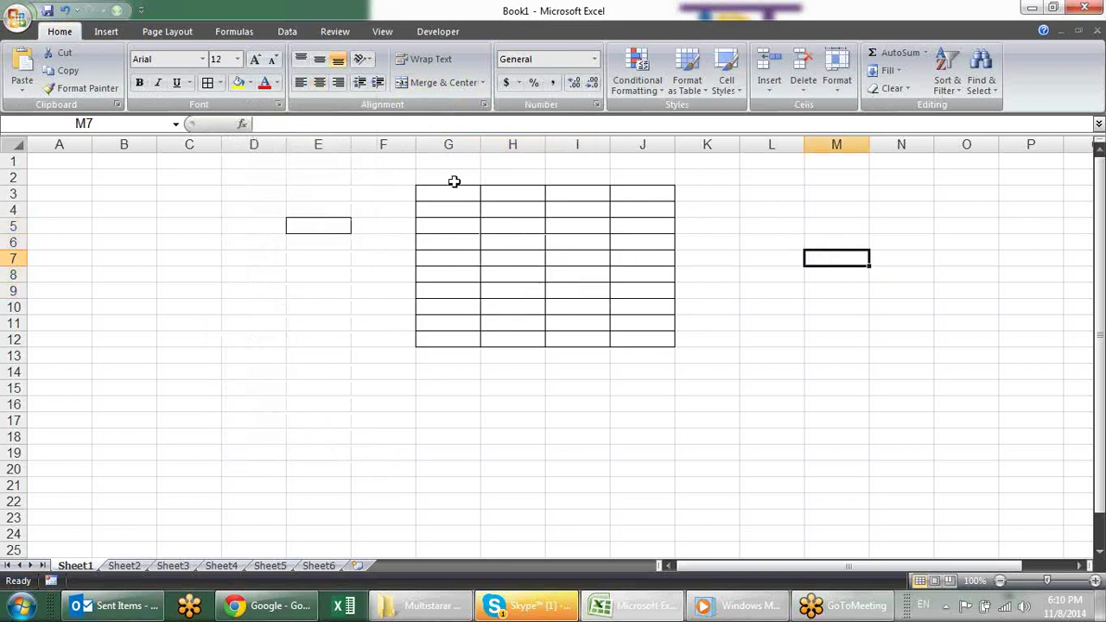
Fill every cell of G2:J13 with 1 using Ctrl+Enter.
left_click(286, 33)
left_click(60, 31)
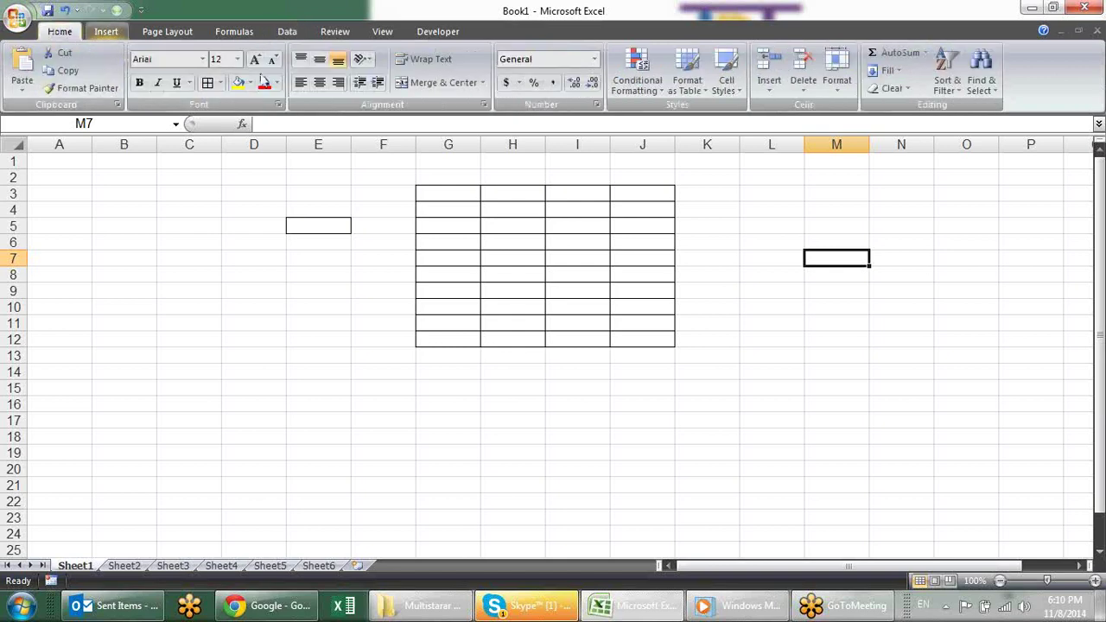
left_click_drag(439, 179, 648, 344)
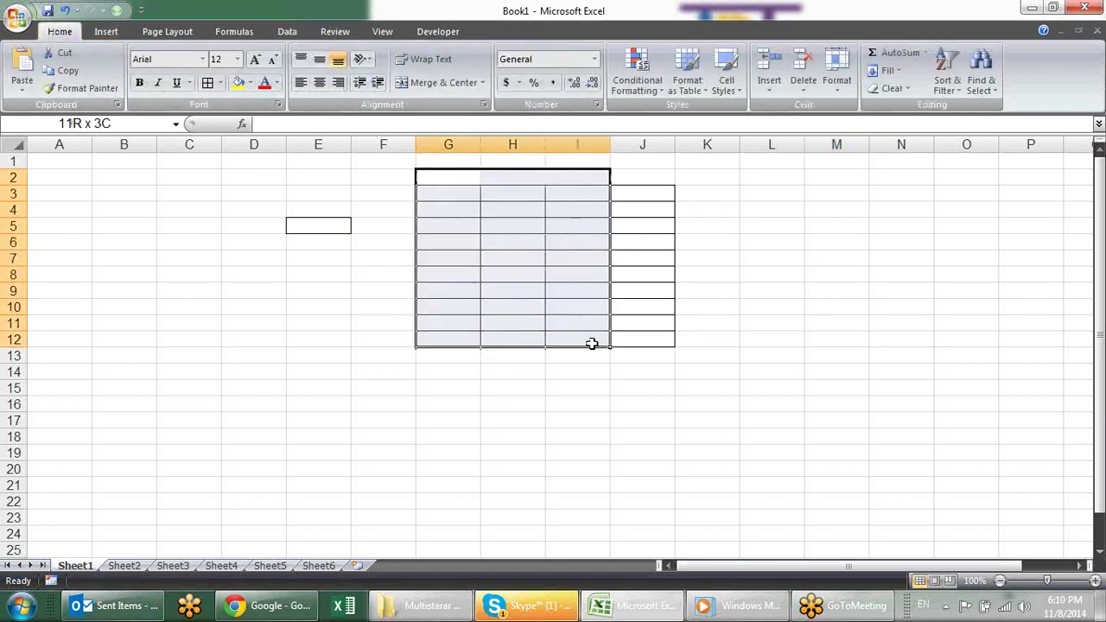
type("1")
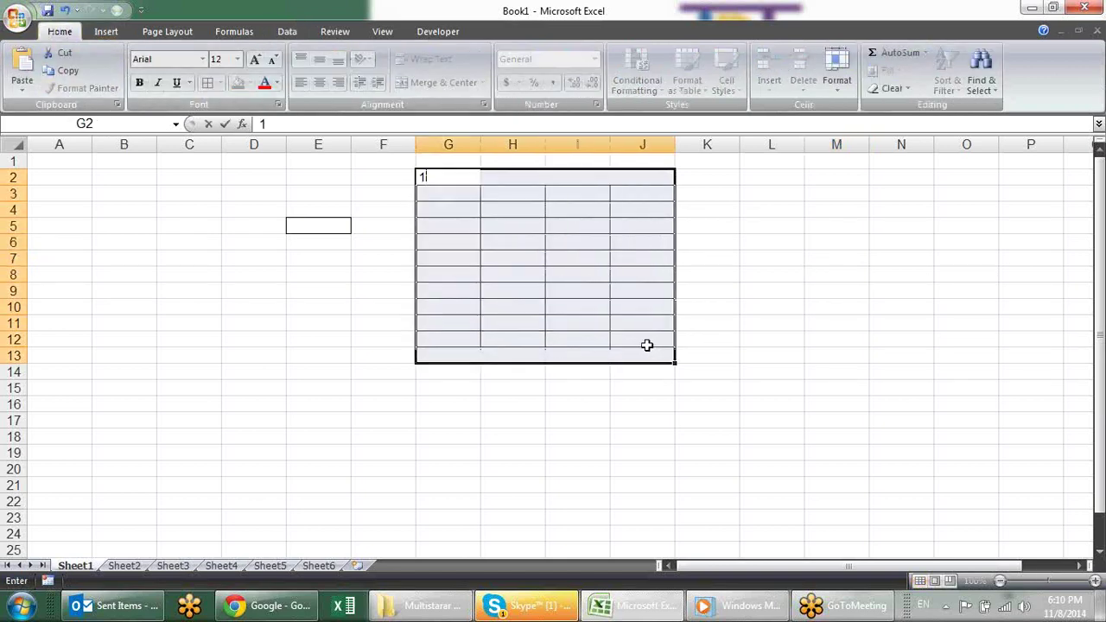
key("ctrl+Return")
left_click(760, 273)
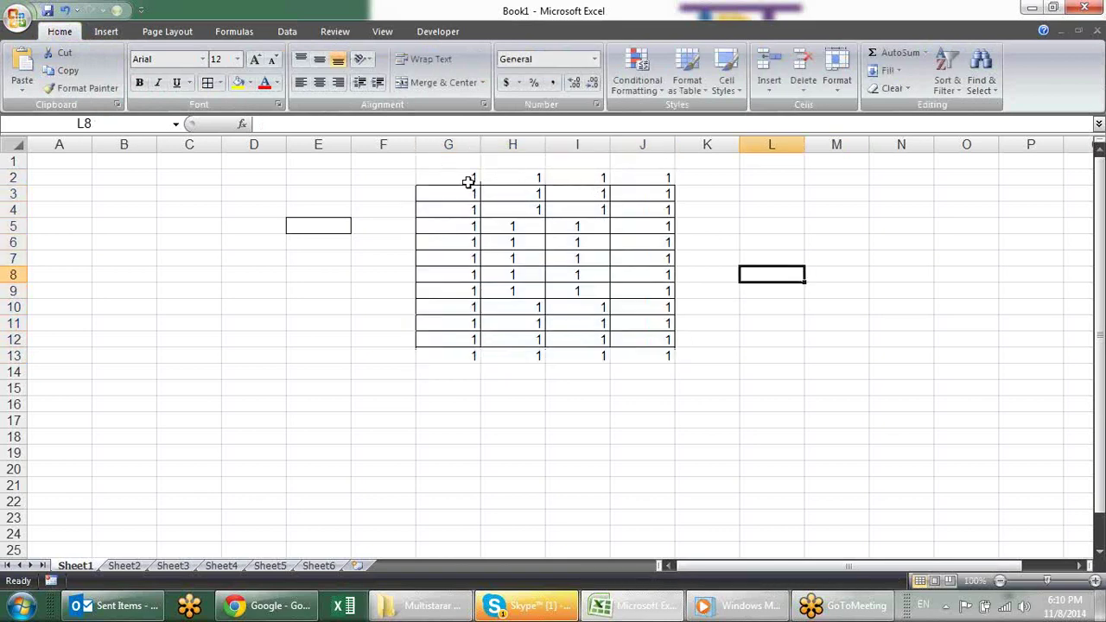
Make the header row G2:J2 bold with Ctrl+B.
left_click_drag(468, 182, 625, 178)
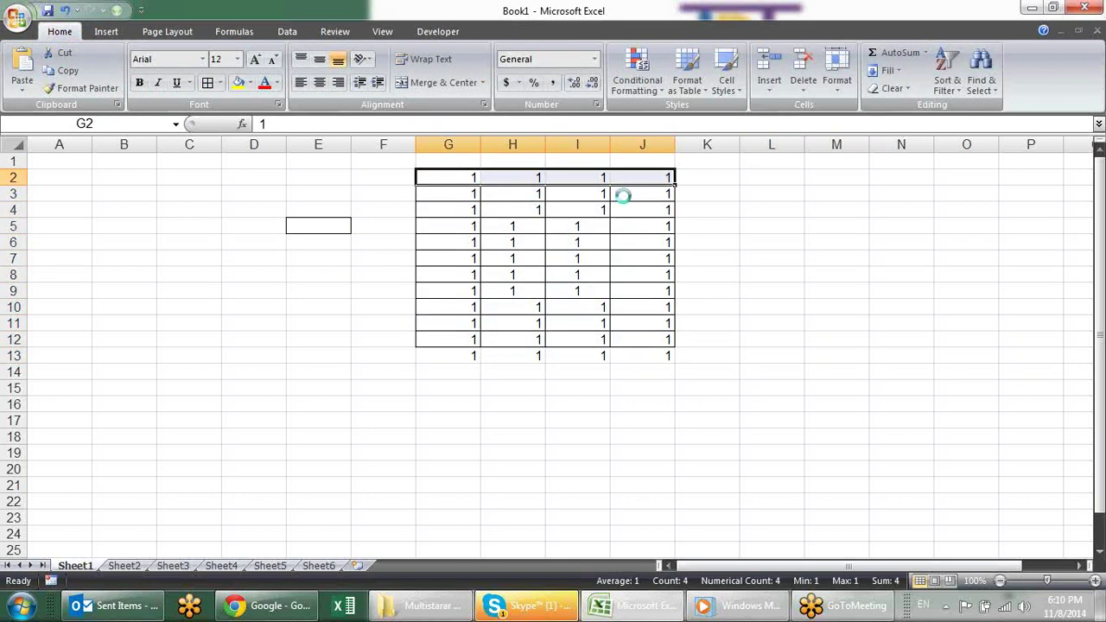
key("ctrl+b")
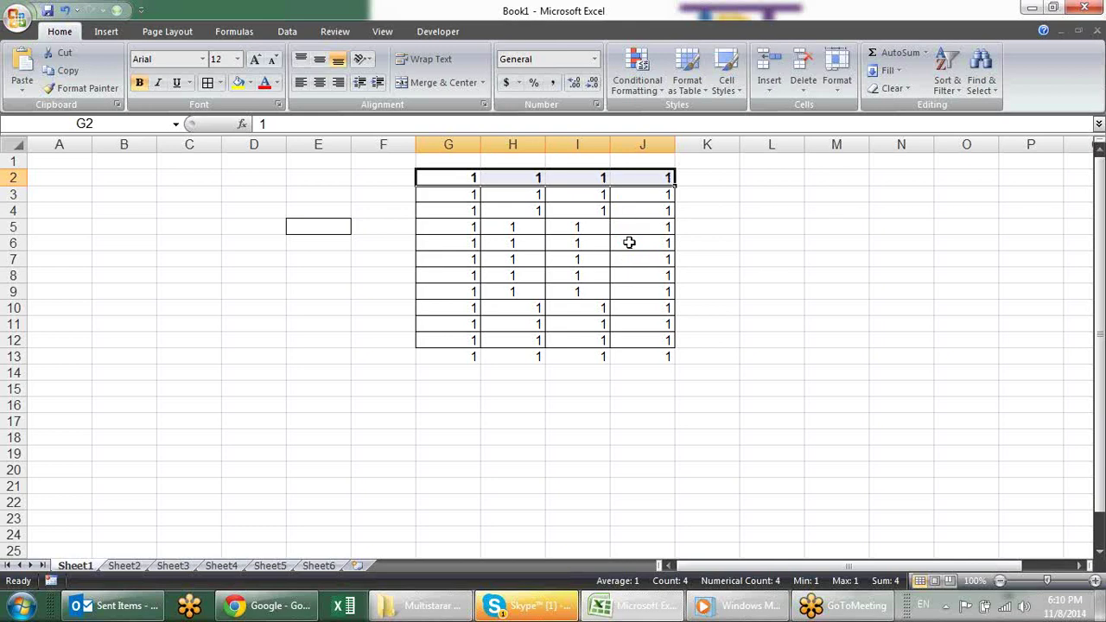
key("alt")
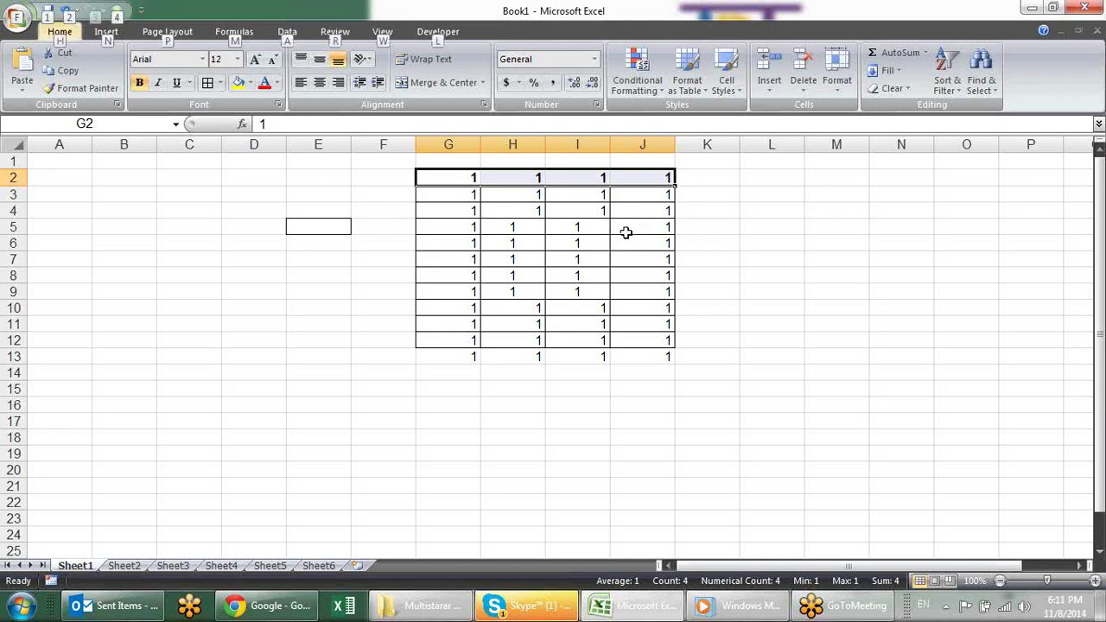
key("a")
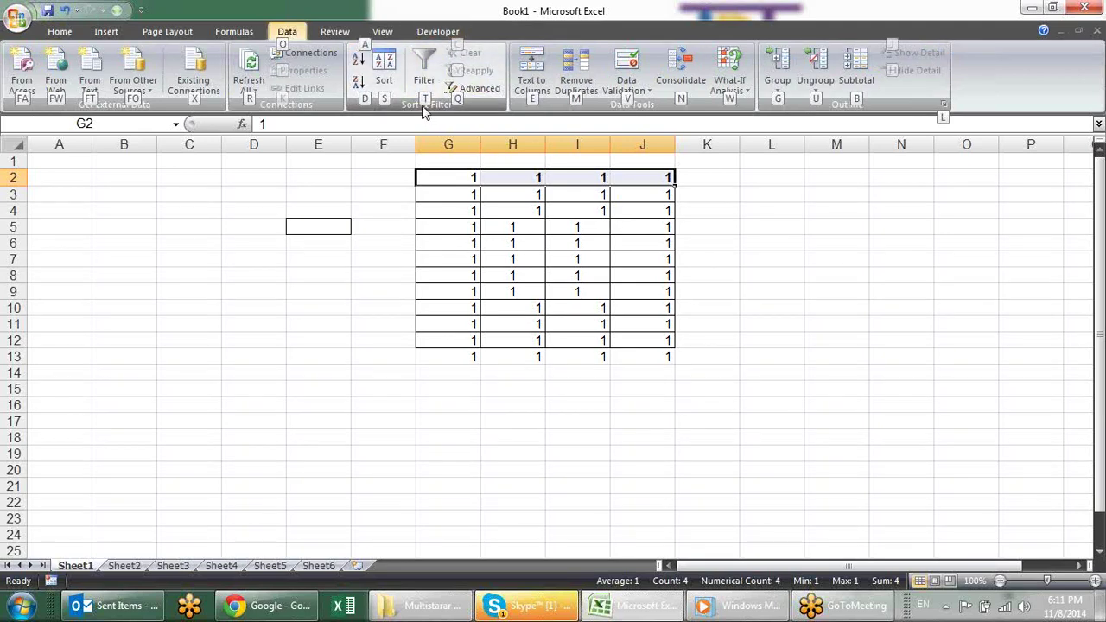
Turn on AutoFilter for the G2:J2 header row, dismissing the refresh options.
key("t")
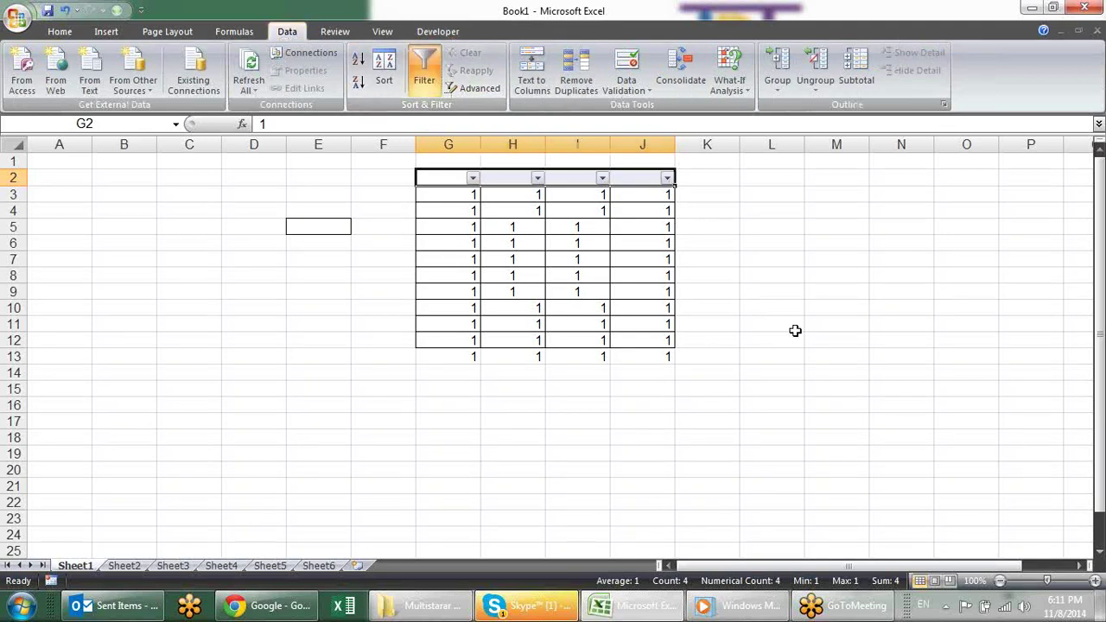
key("alt+a")
key("r")
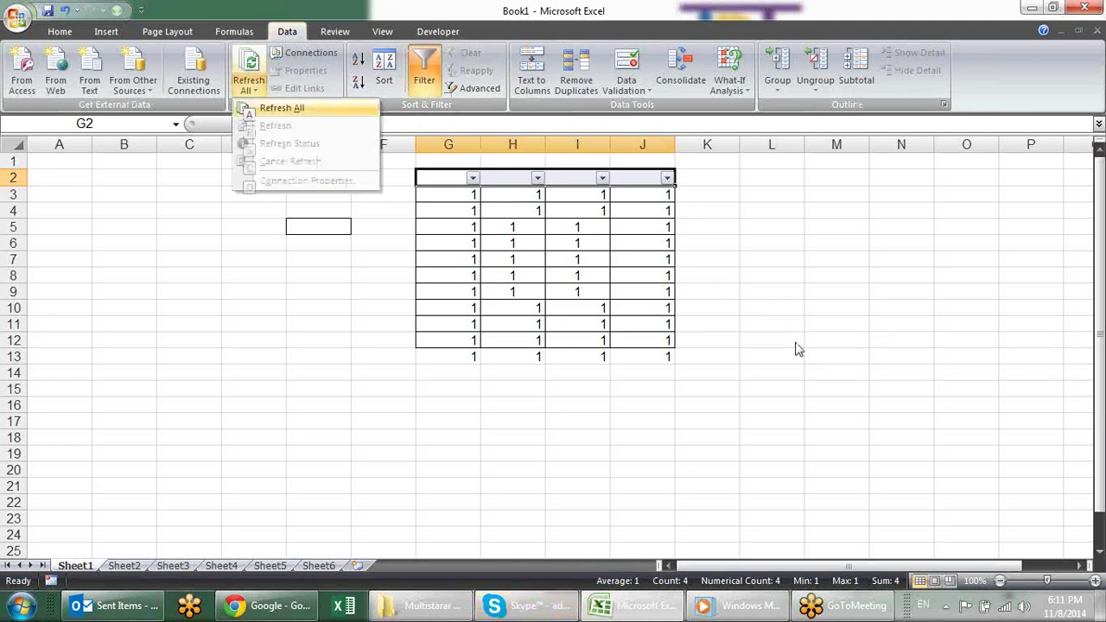
key("Escape")
Click through empty cells (C7, D10, D4) and bring up the Office menu.
left_click(745, 280)
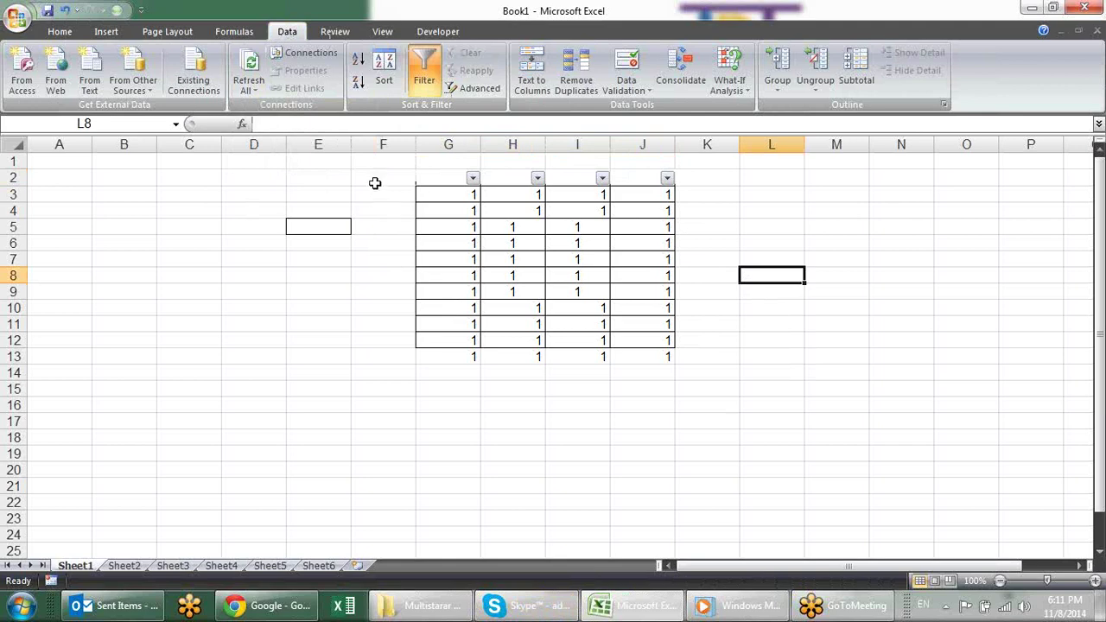
left_click(233, 335)
left_click(190, 258)
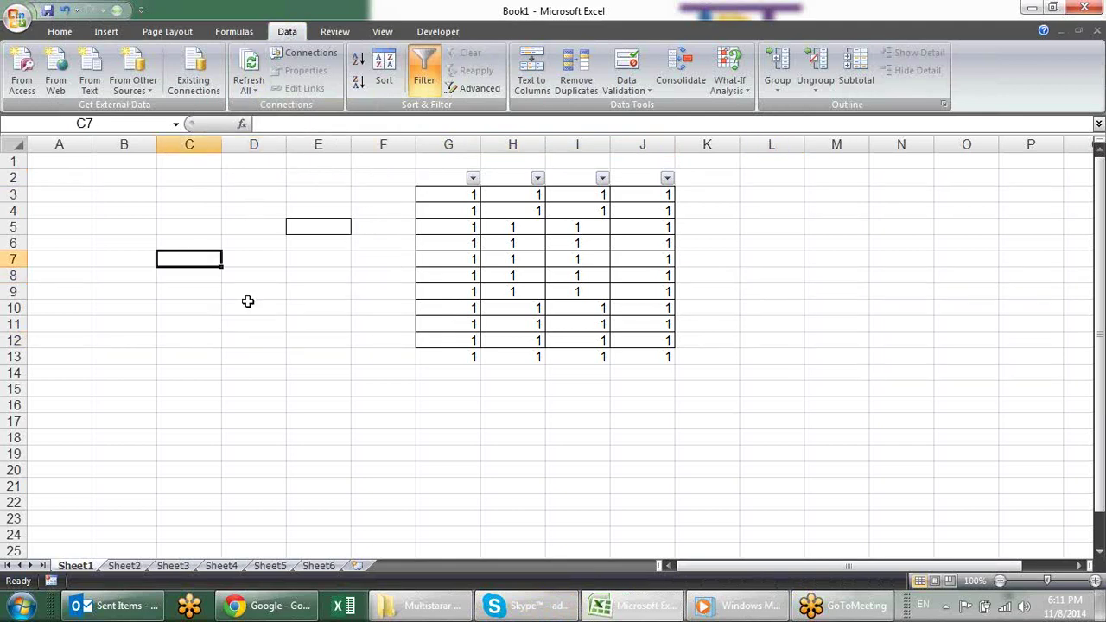
left_click(248, 303)
left_click(250, 215)
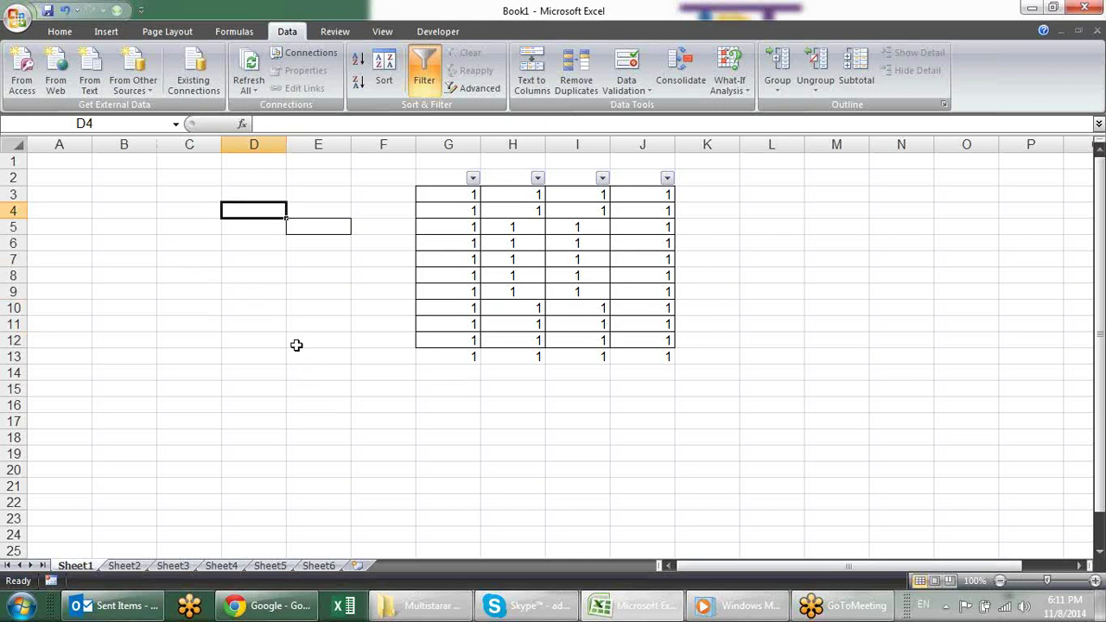
left_click(19, 19)
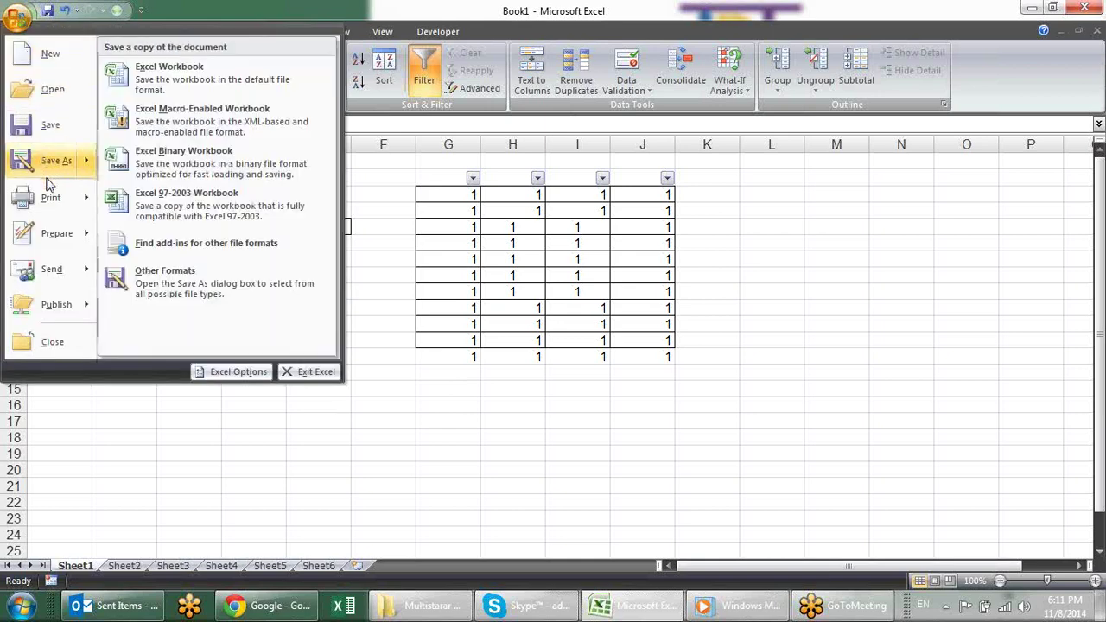
mouse_move(51, 198)
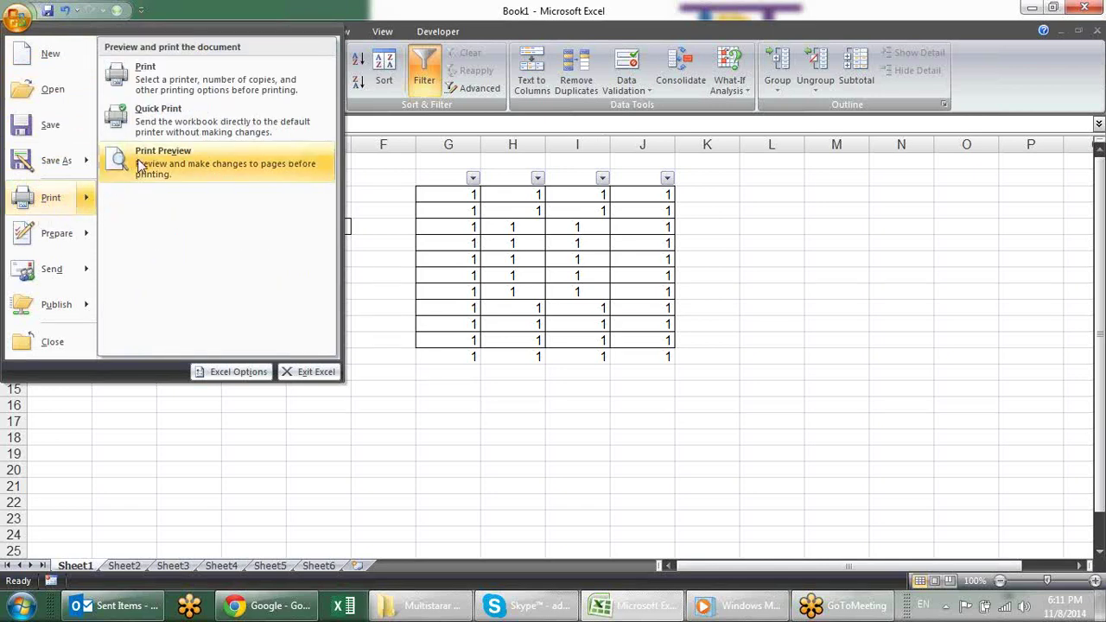
View the grid of 1s in Print Preview (Alt, F, W, V), then close it.
key("Escape")
key("Escape")
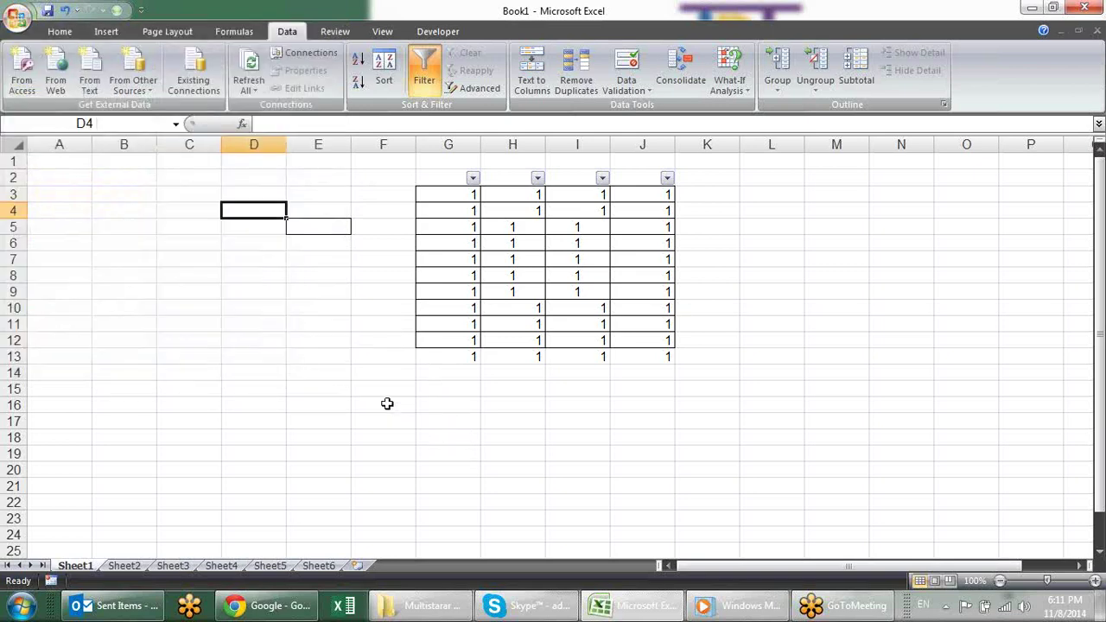
key("alt")
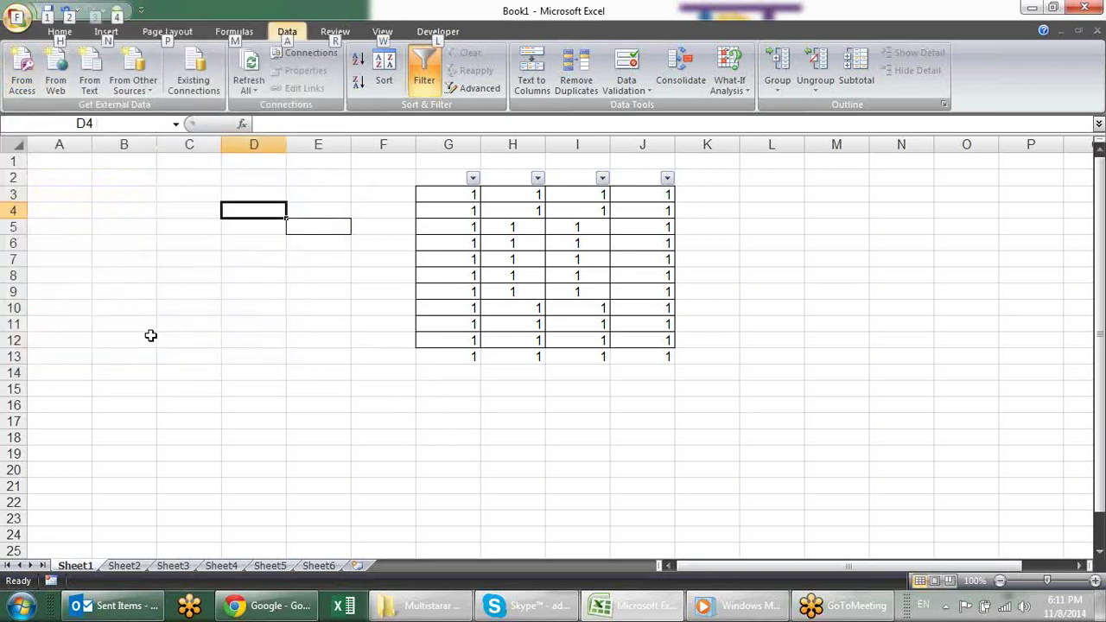
key("f")
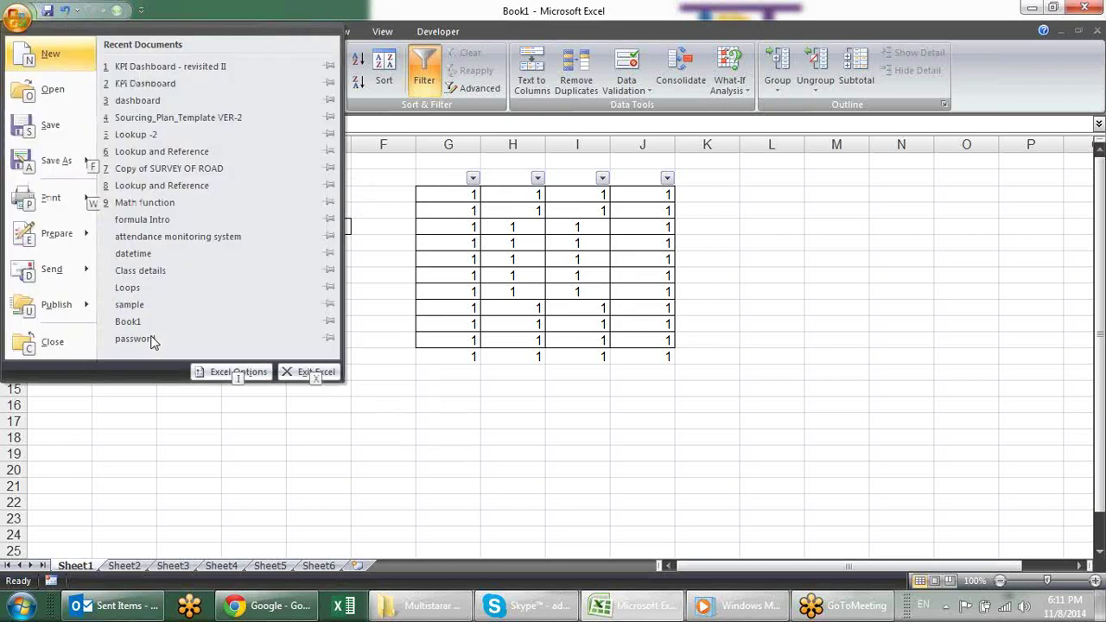
key("w")
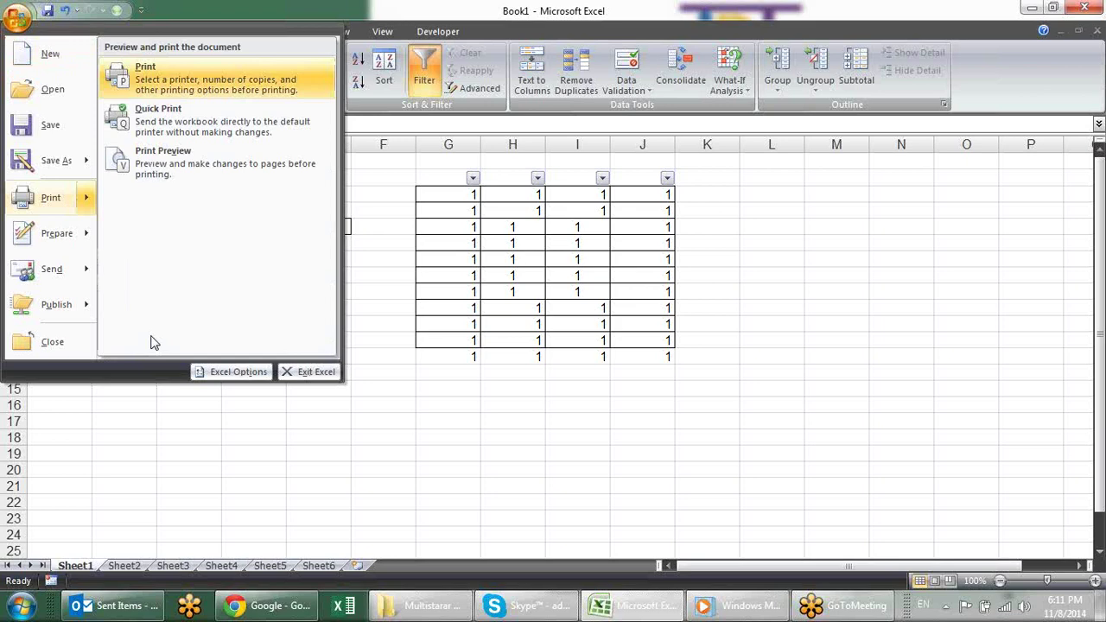
key("v")
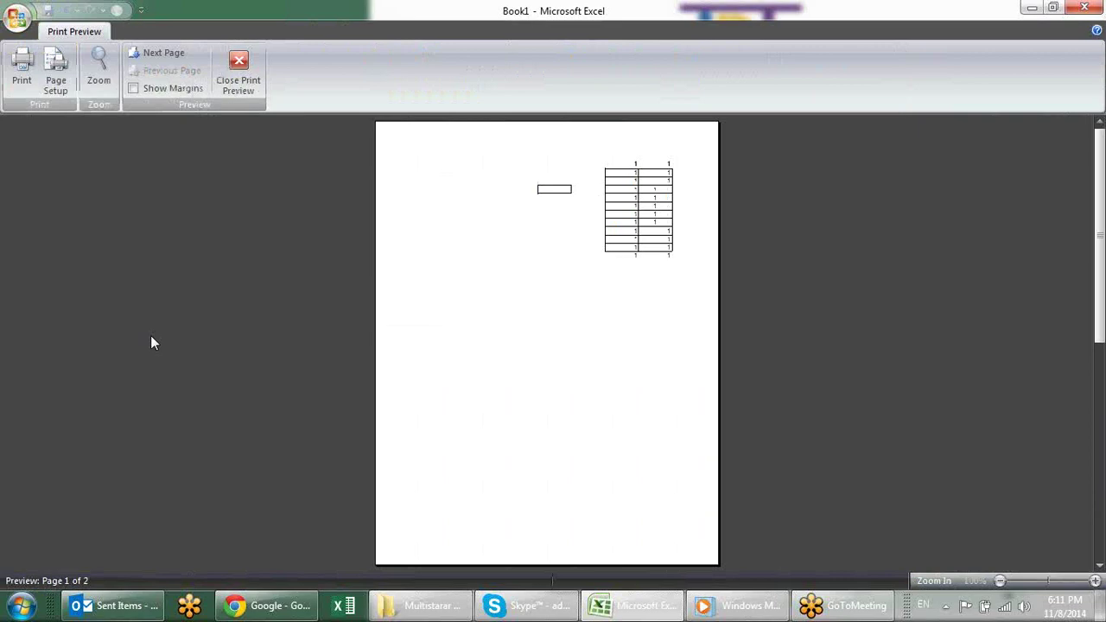
key("Escape")
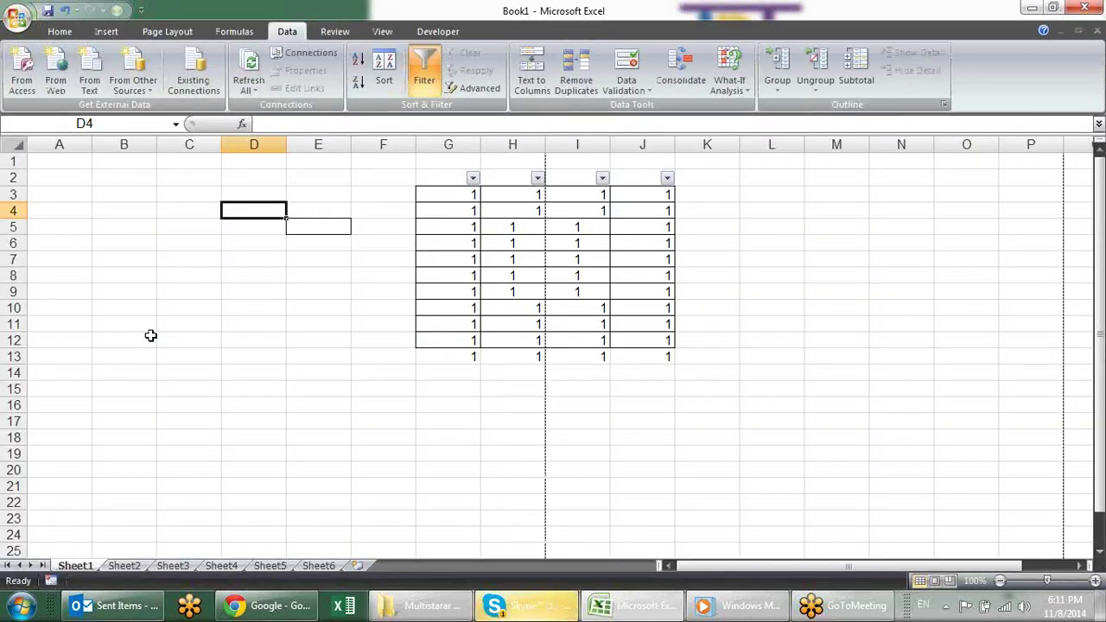
Select cells G6:G7 and bring up Format Cells with Ctrl+1.
key("alt+Tab")
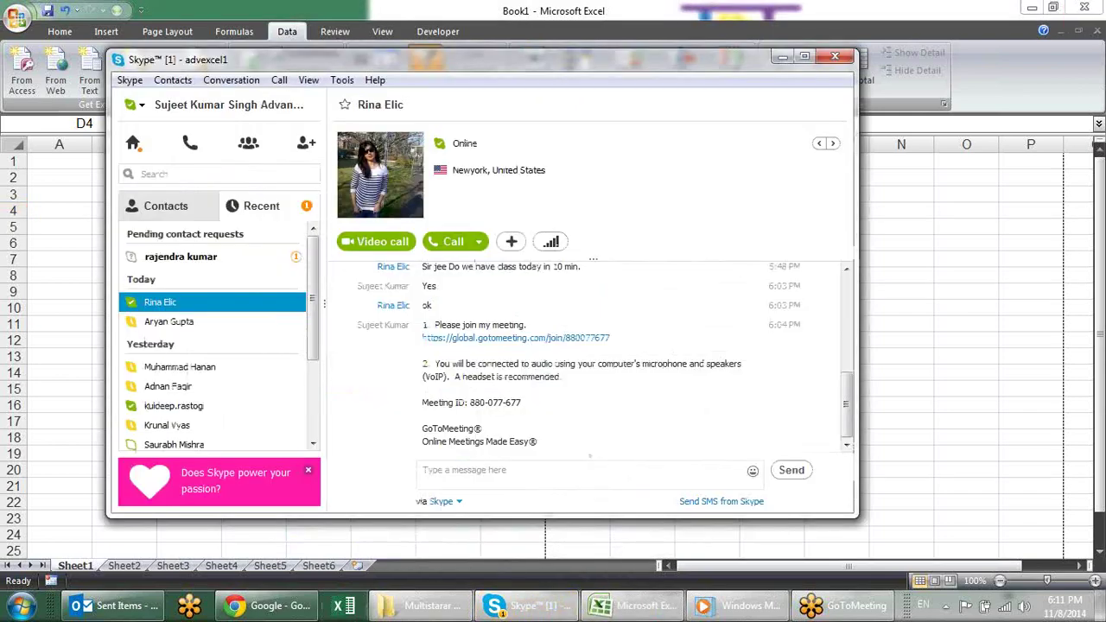
key("alt+Tab")
left_click(278, 305)
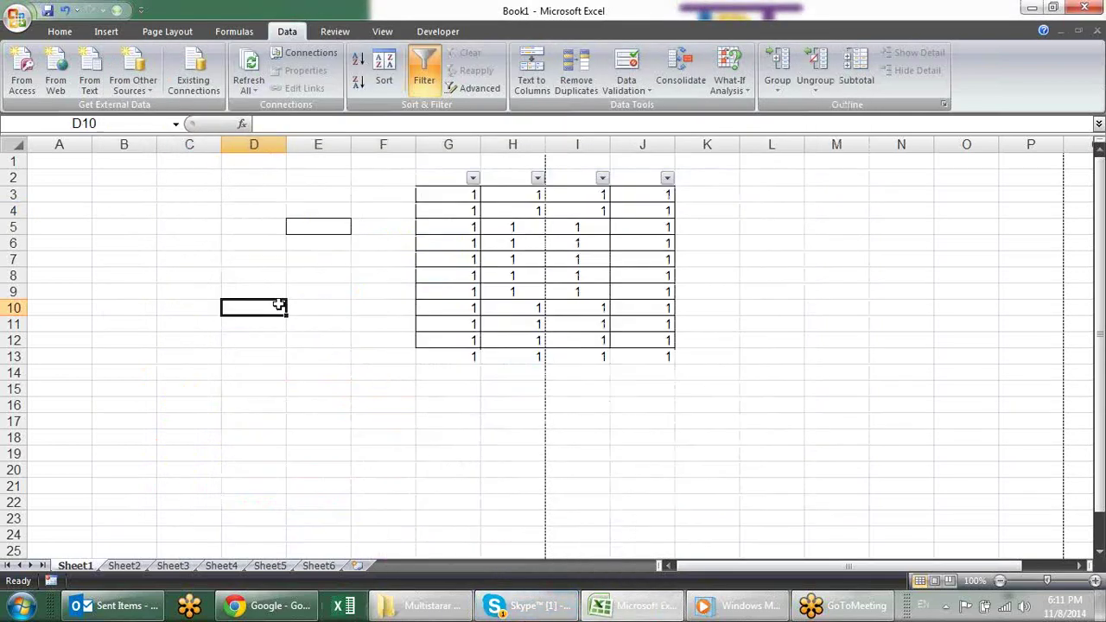
left_click(289, 261)
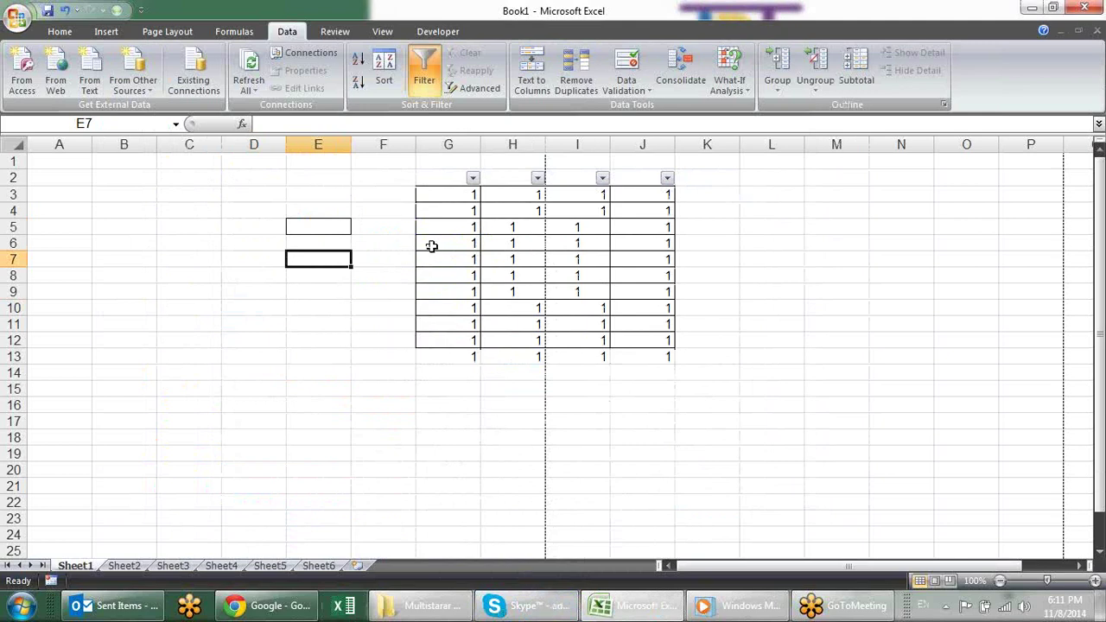
left_click_drag(431, 242, 432, 258)
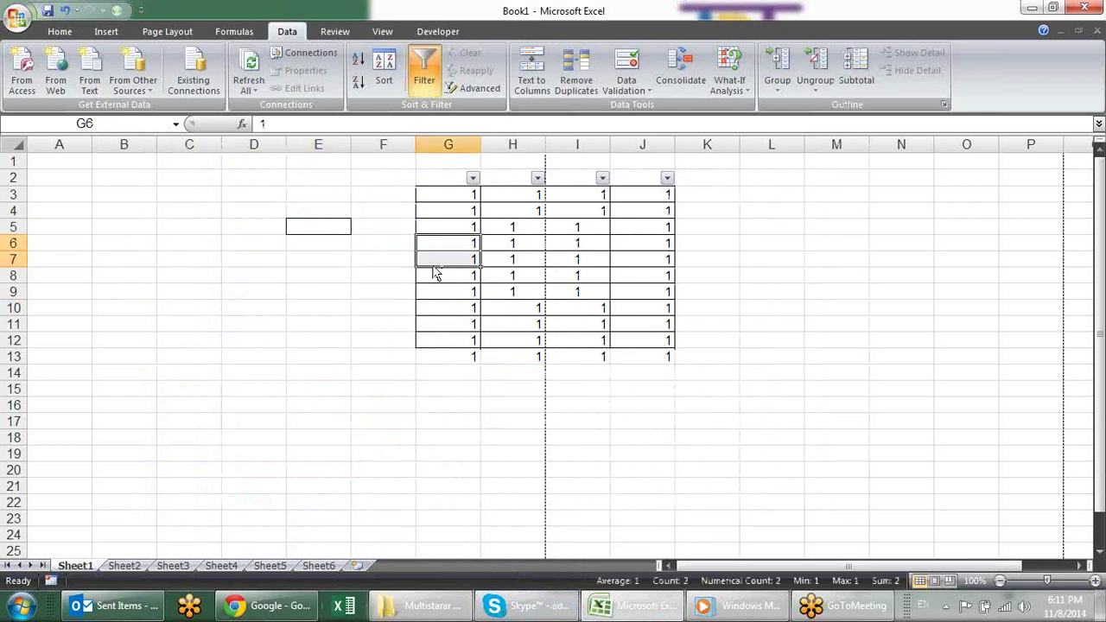
key("ctrl+1")
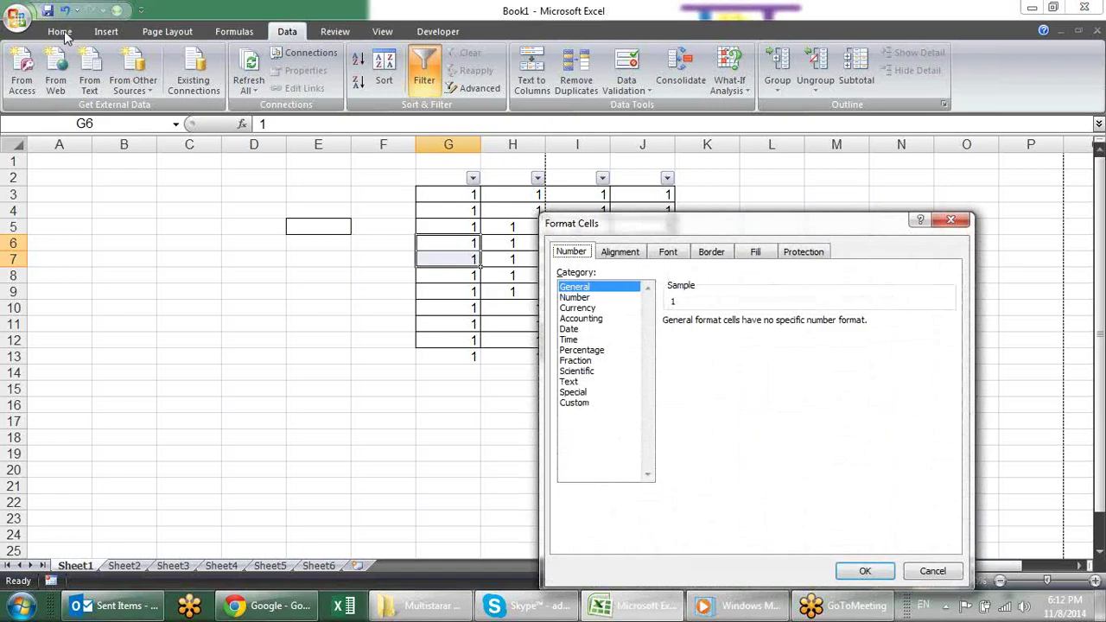
Close the dialog, try the Number launcher and right-click menu, then reopen Format Cells.
left_click_drag(715, 230, 436, 109)
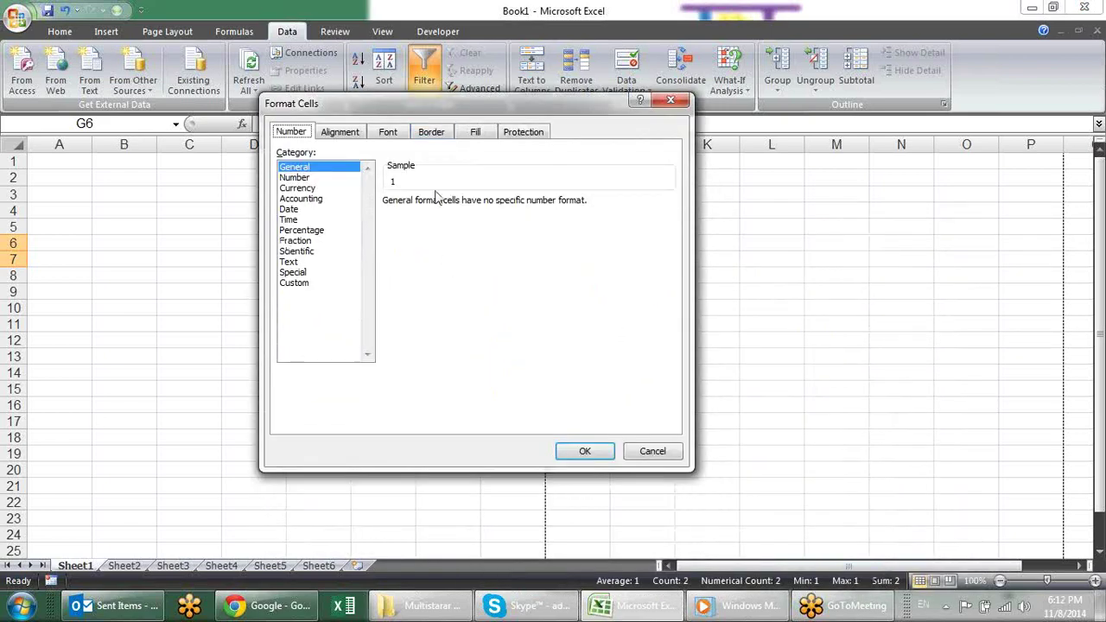
left_click(670, 100)
left_click(59, 32)
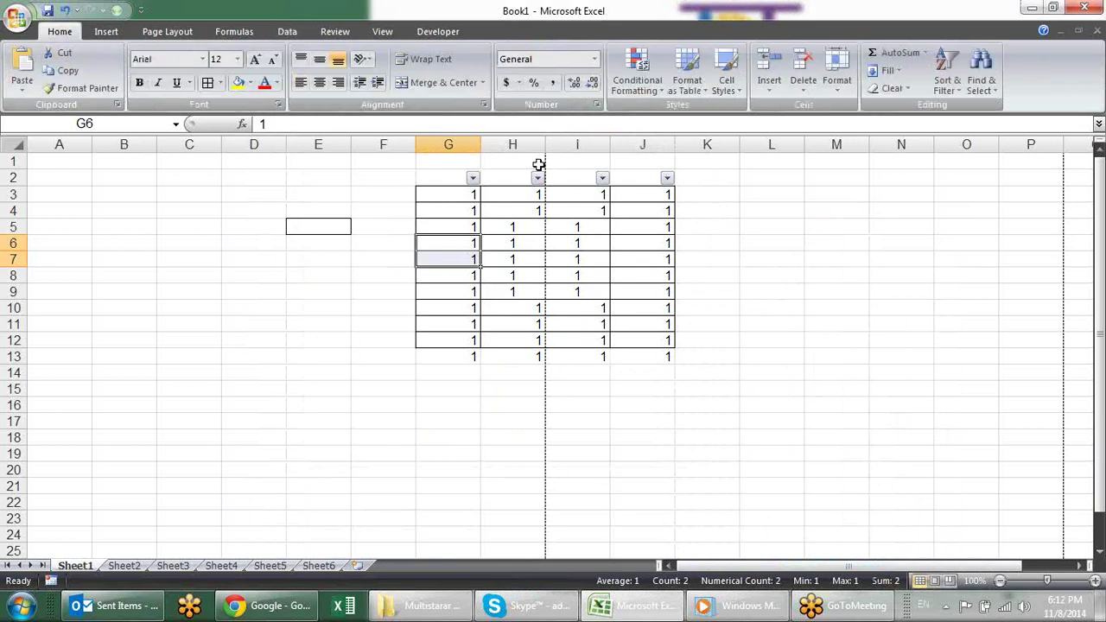
left_click(595, 105)
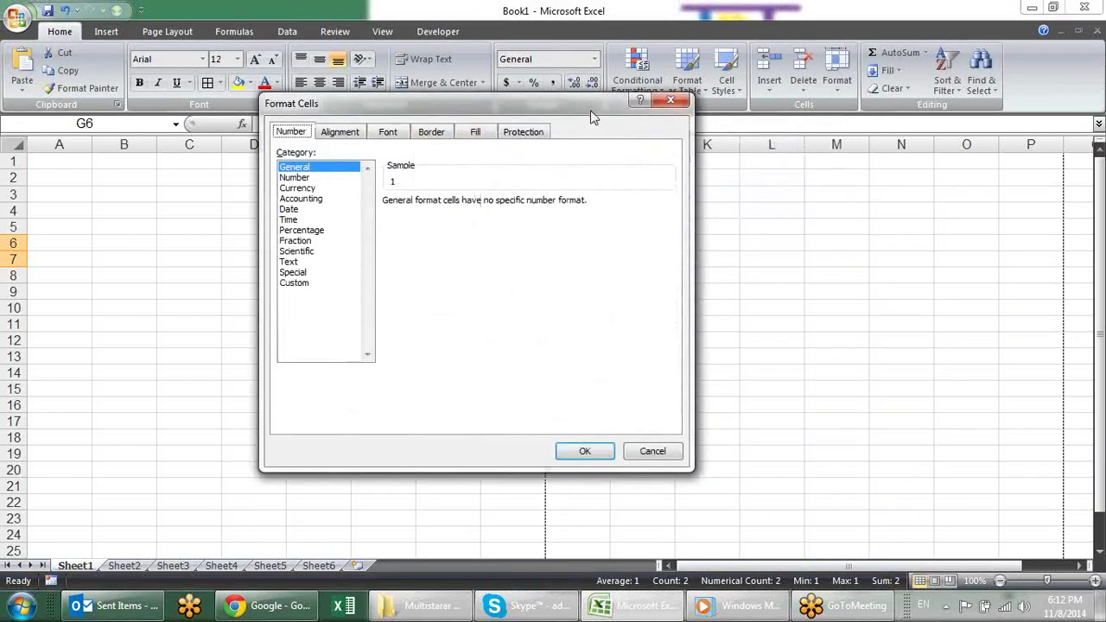
key("Escape")
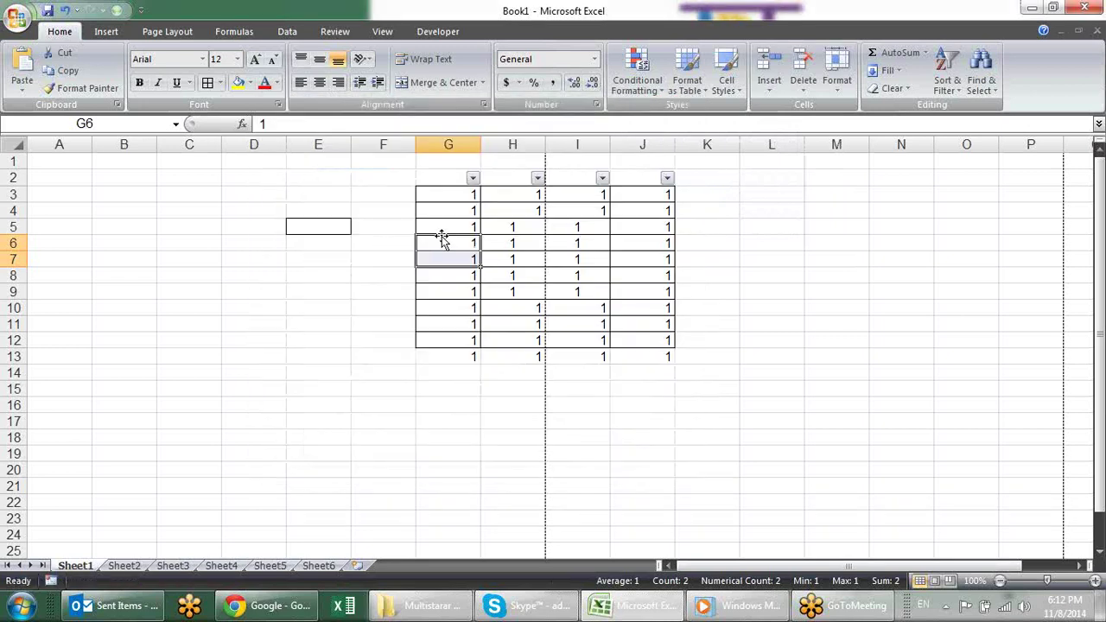
right_click(469, 257)
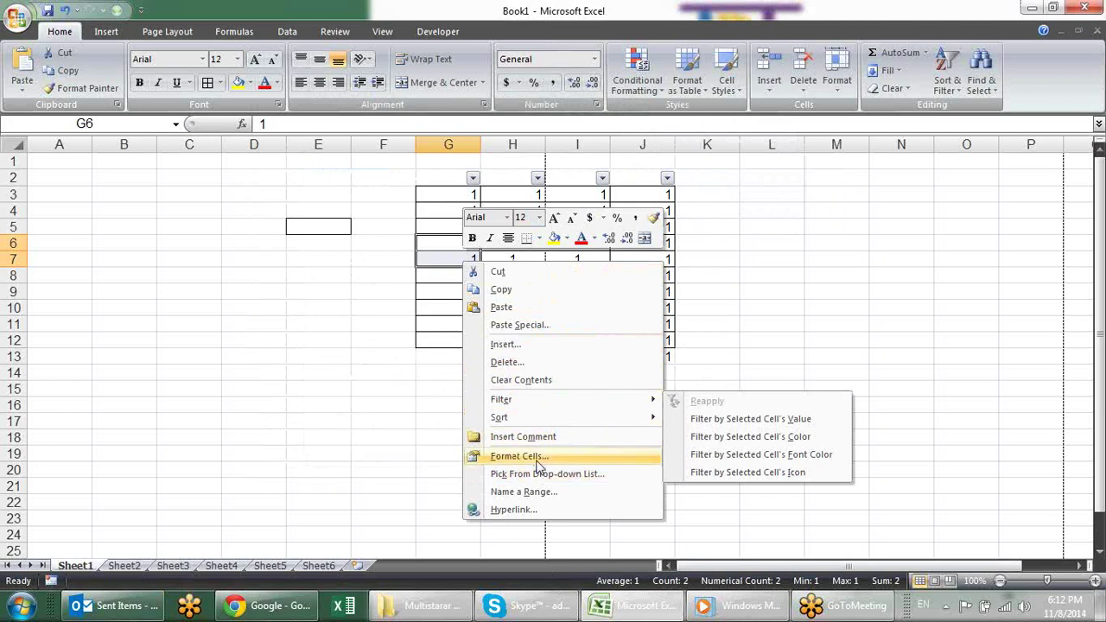
key("Escape")
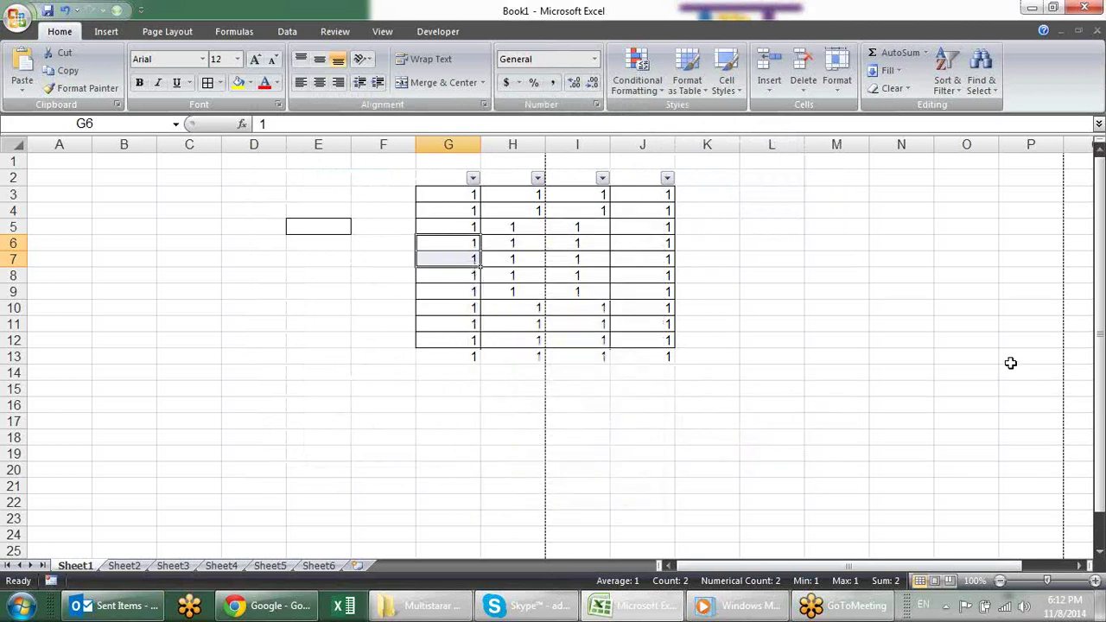
key("ctrl+1")
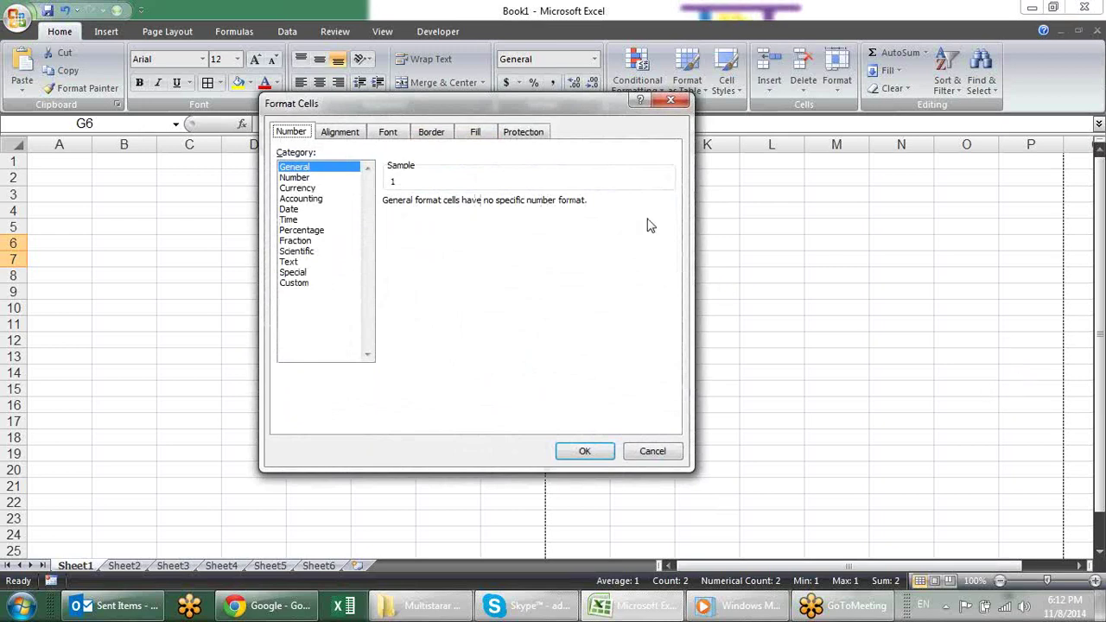
Move the Format Cells dialog aside and cycle forward through its tabs.
mouse_move(346, 108)
left_mouse_down()
mouse_move(436, 151)
mouse_move(380, 142)
mouse_move(458, 150)
mouse_move(453, 136)
mouse_move(384, 144)
mouse_move(346, 129)
mouse_move(358, 116)
mouse_move(376, 126)
left_mouse_up()
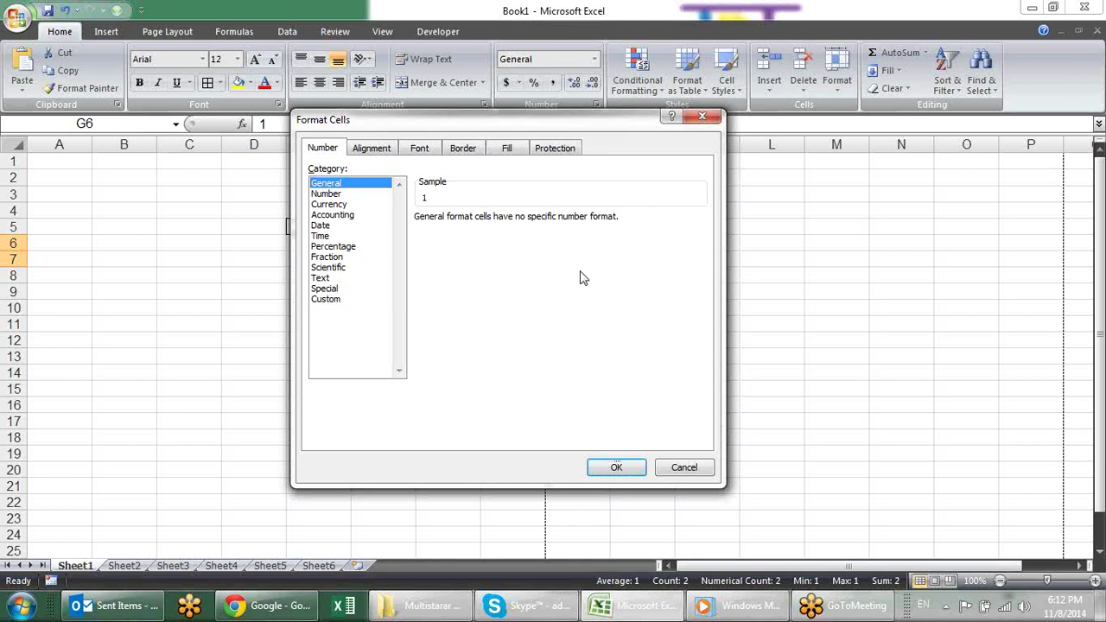
key("Tab")
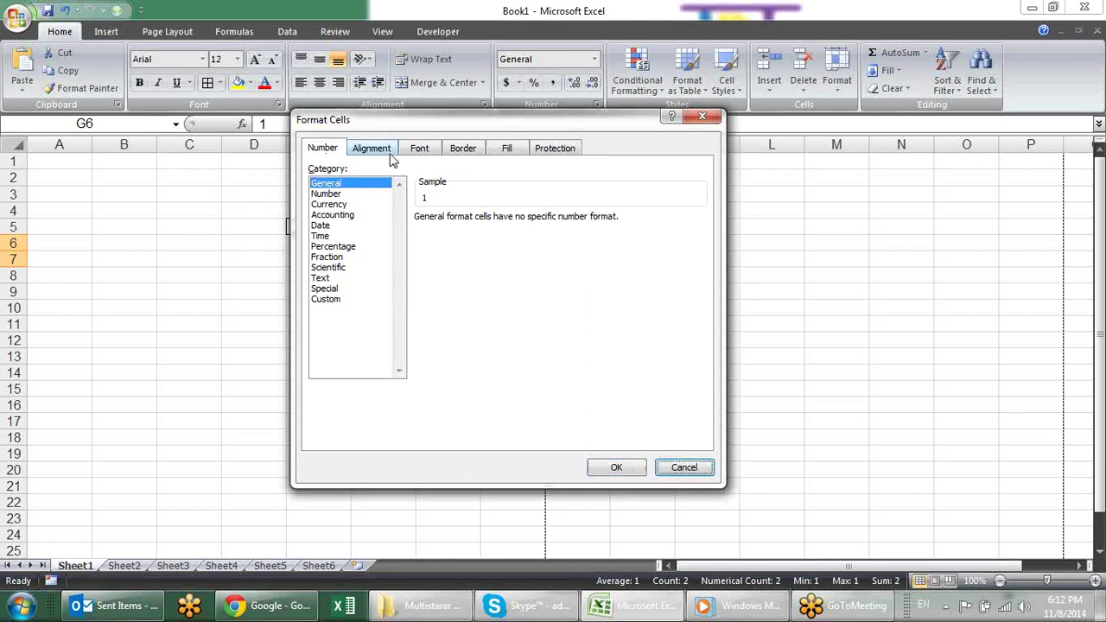
key("Tab")
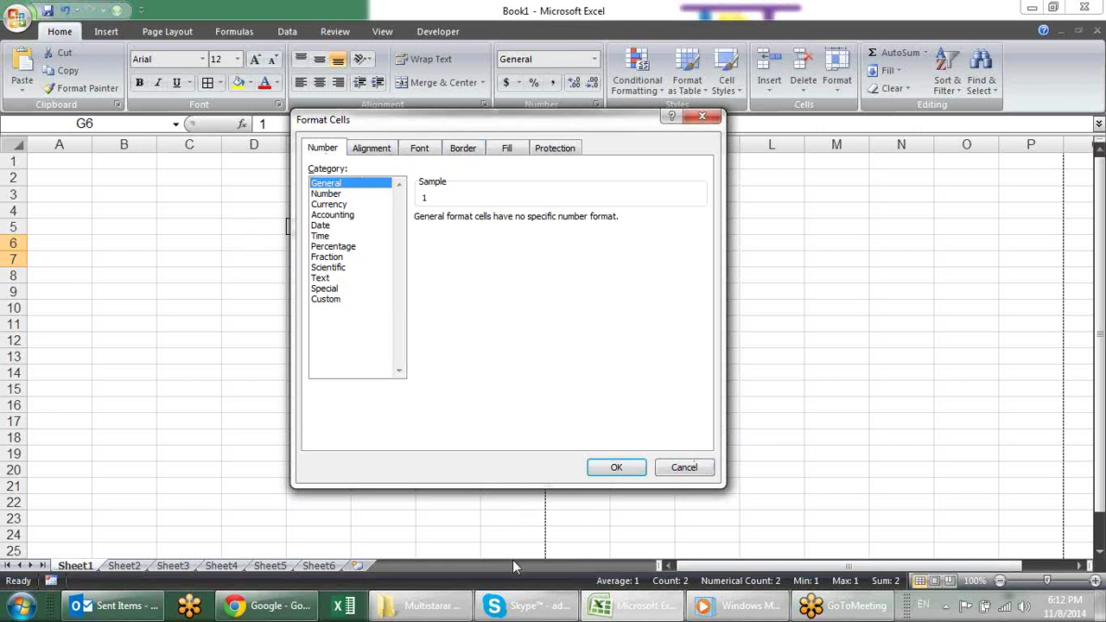
key("ctrl+Tab")
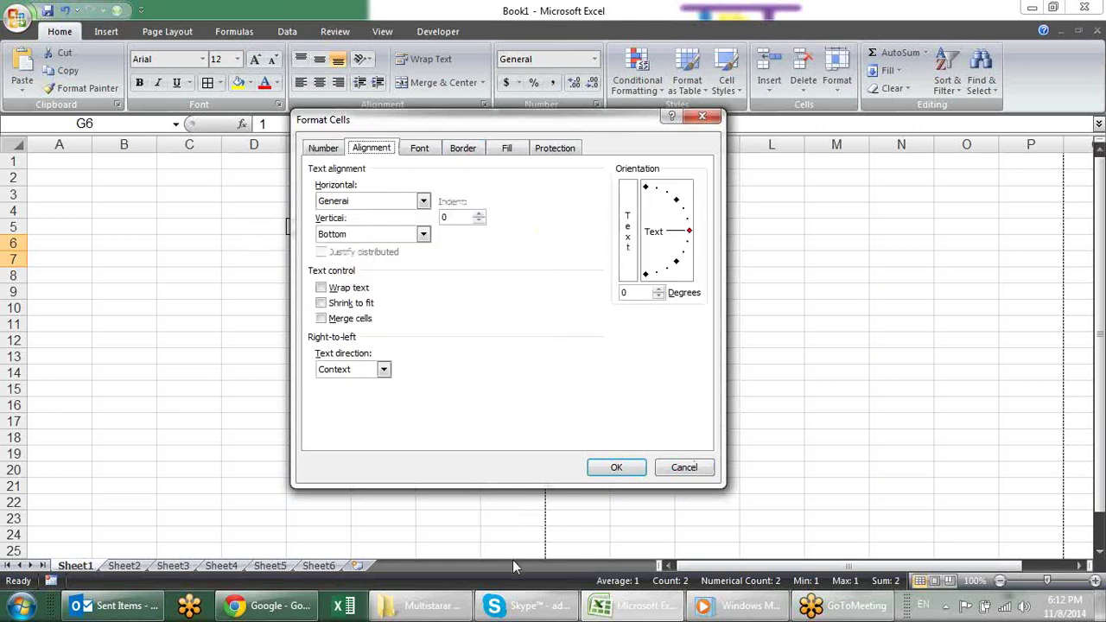
key("ctrl+Tab")
key("ctrl+Tab")
key("ctrl+Tab")
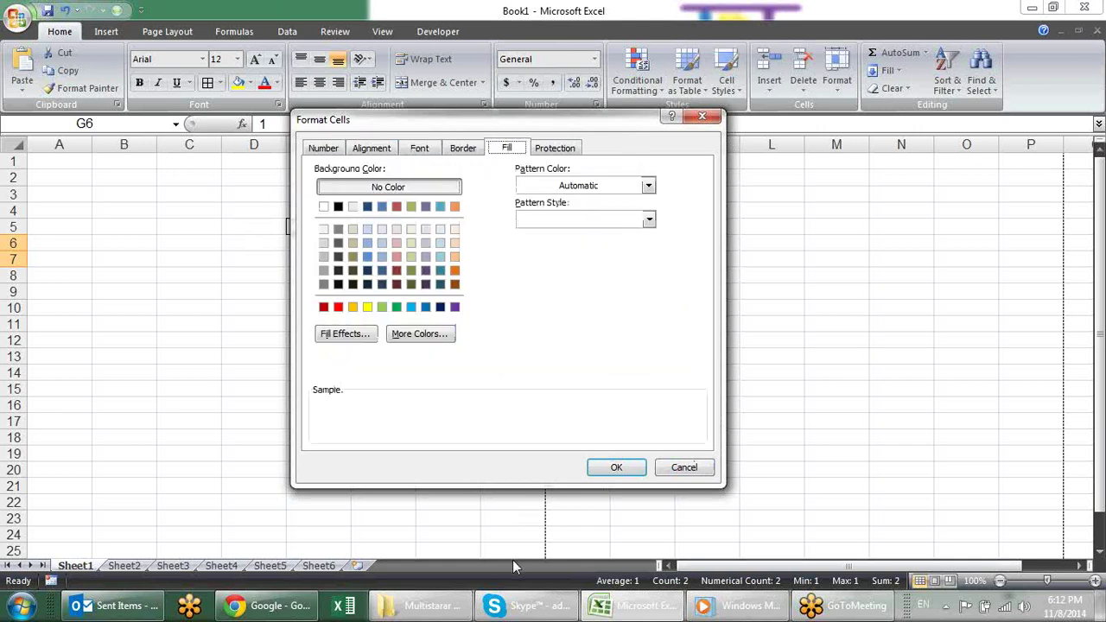
key("ctrl+Tab")
key("ctrl+Tab")
key("ctrl+Tab")
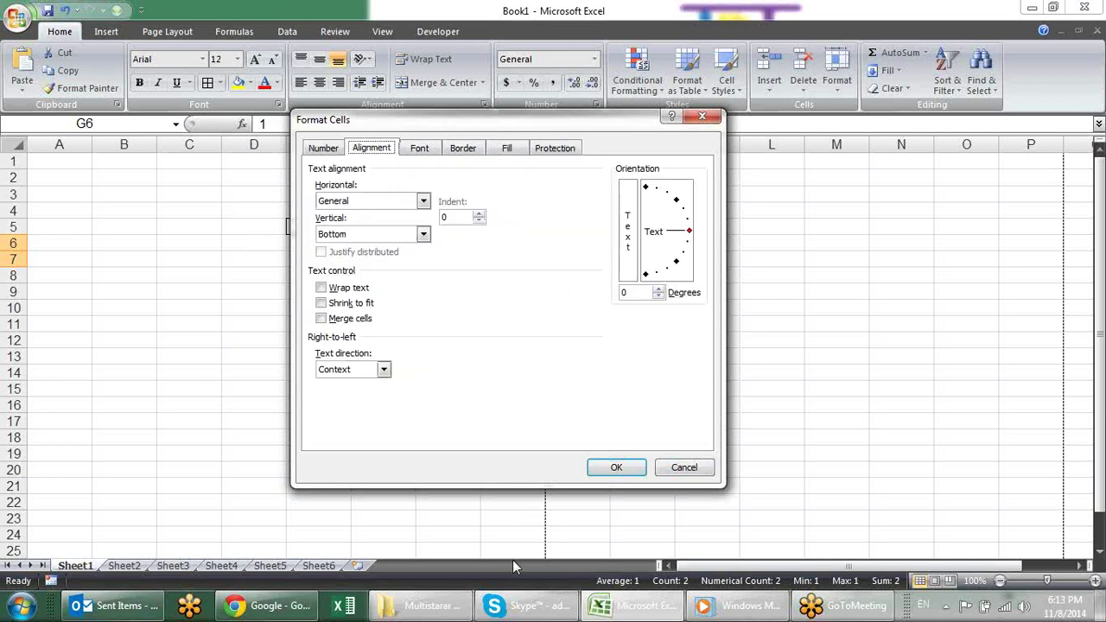
key("ctrl+Tab")
key("ctrl+Tab")
key("ctrl+Tab")
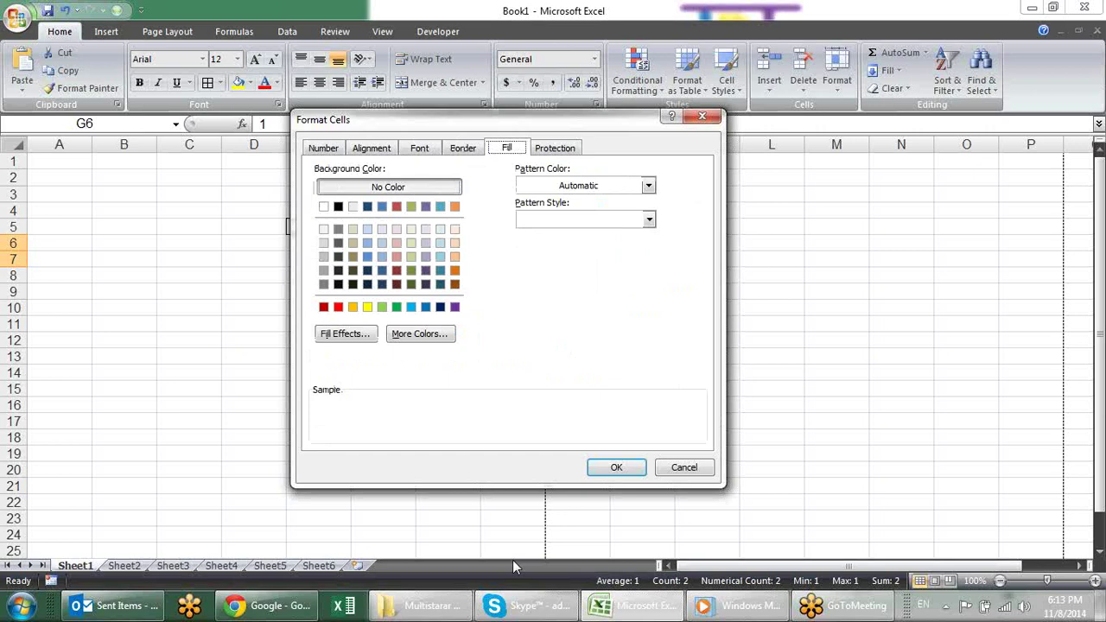
Cycle back to the Alignment tab and move through its horizontal, indent and rotation fields.
key("ctrl+shift+Tab")
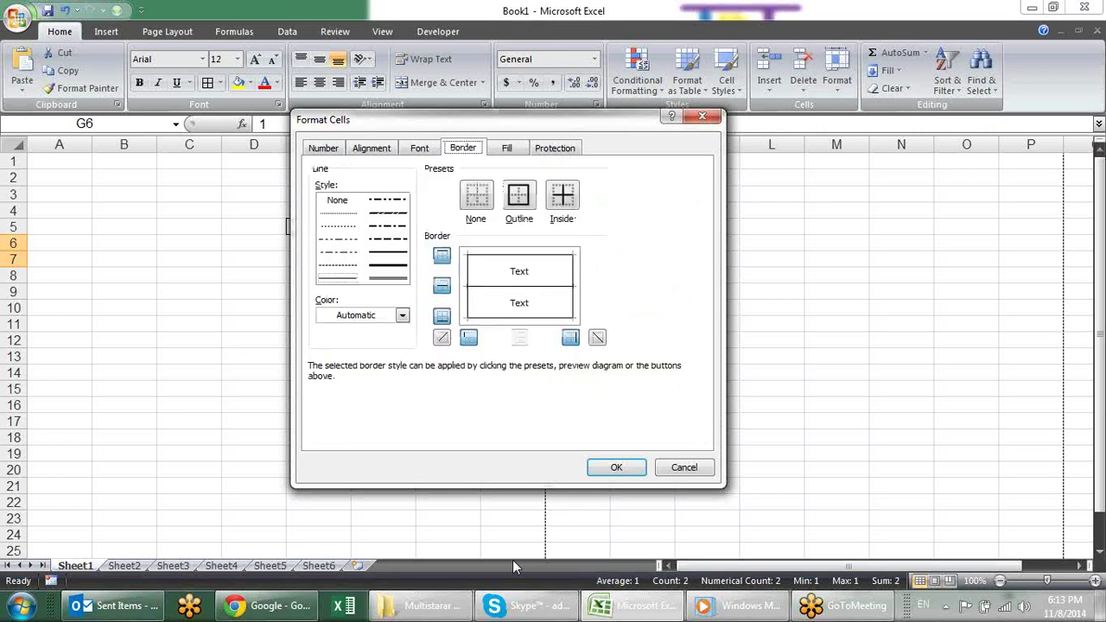
key("ctrl+shift+Tab")
key("ctrl+shift+Tab")
key("ctrl+shift+Tab")
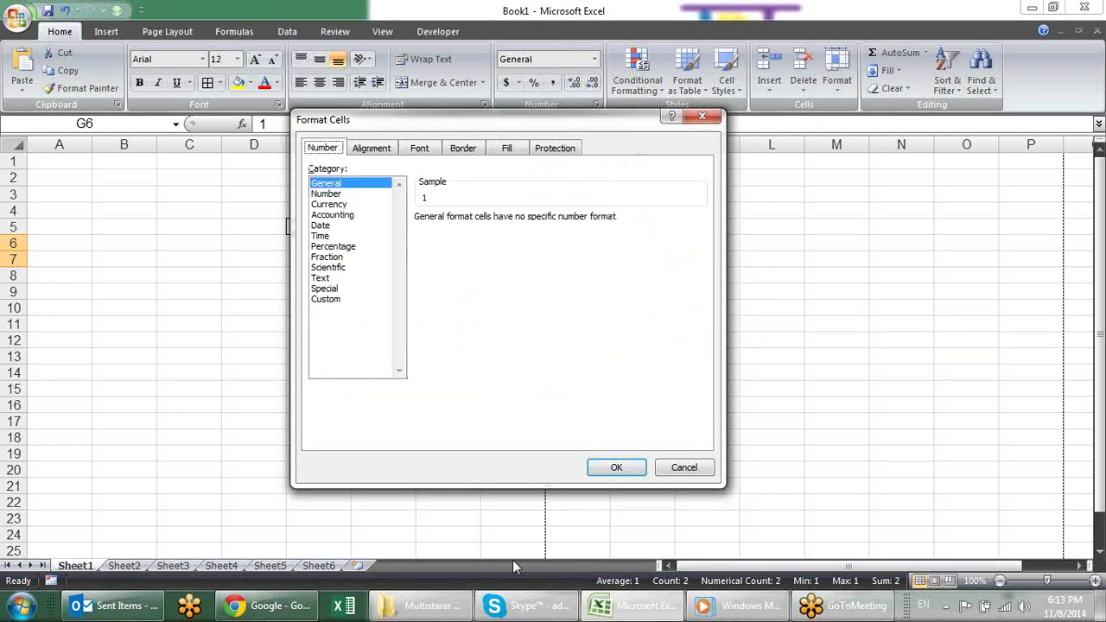
key("ctrl+shift+Tab")
key("ctrl+shift+Tab")
key("ctrl+shift+Tab")
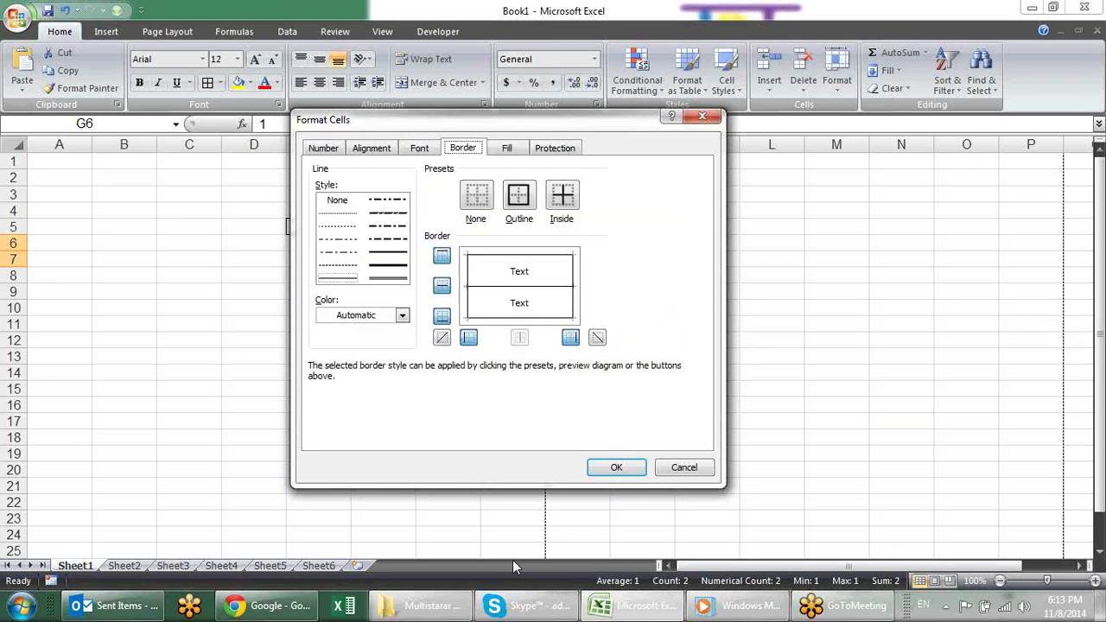
key("ctrl+shift+Tab")
key("ctrl+shift+Tab")
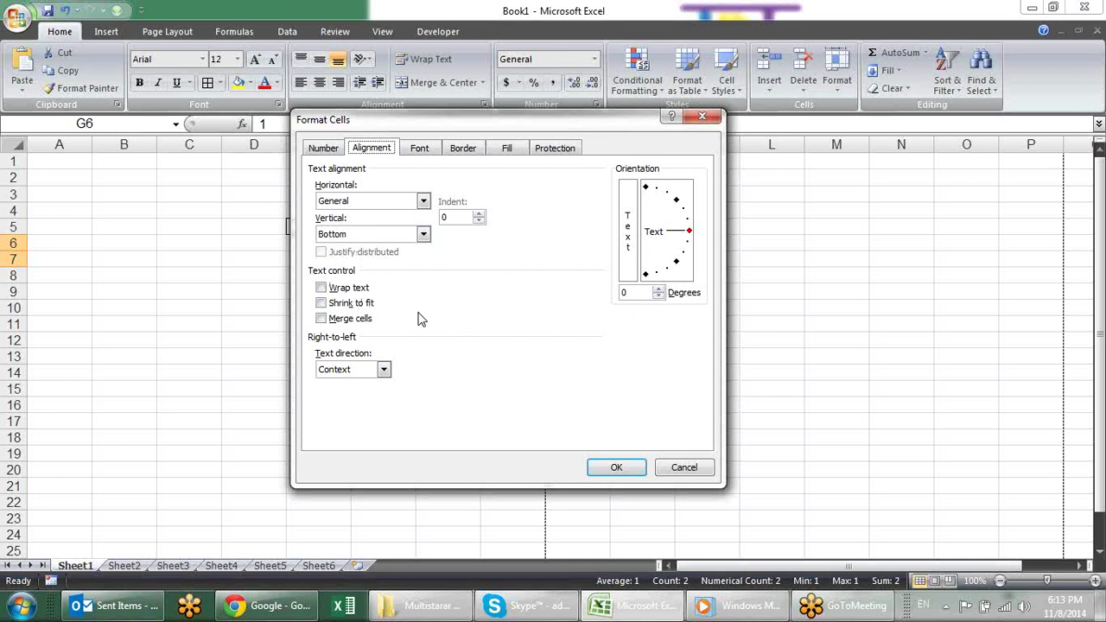
key("Tab")
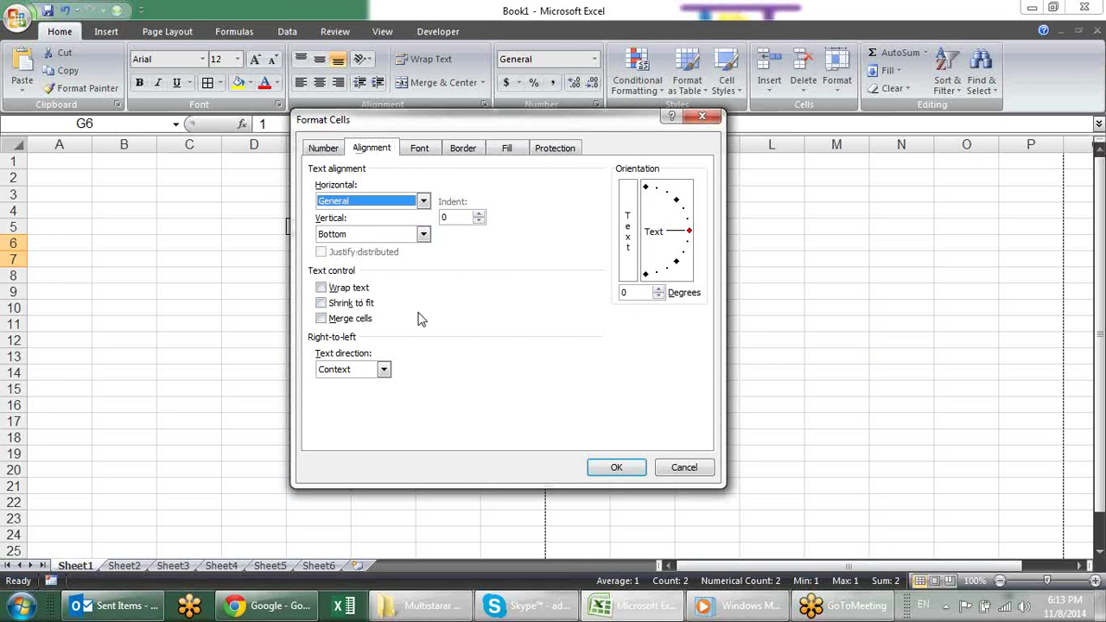
key("Tab")
key("Tab")
key("Tab")
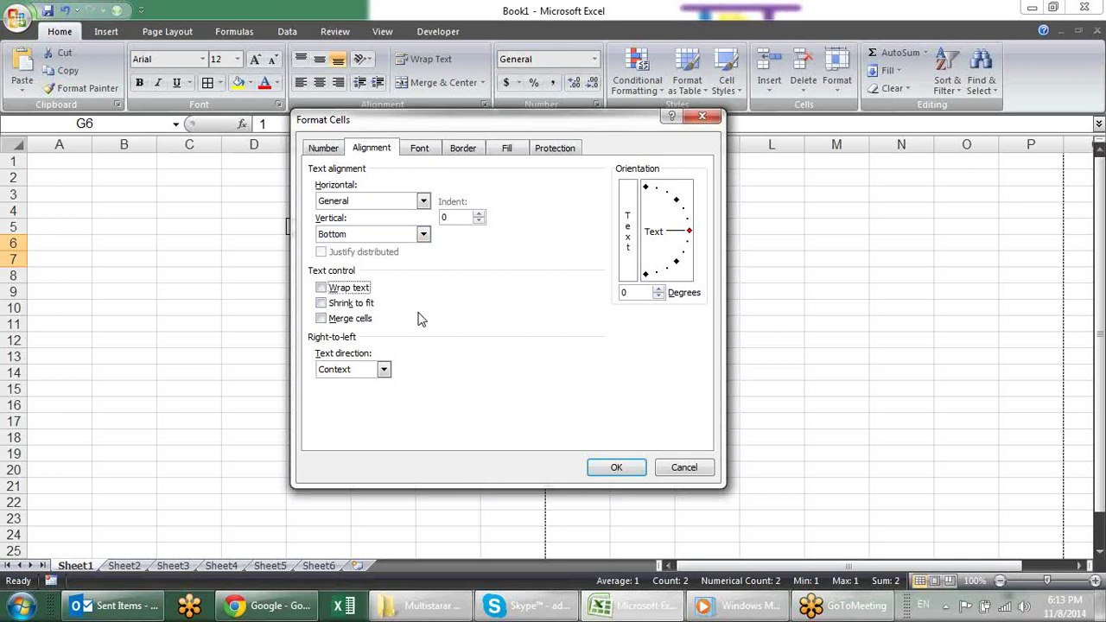
key("Tab")
key("Tab")
key("Tab")
key("Tab")
key("Tab")
key("Tab")
key("Tab")
key("Tab")
key("Tab")
key("Tab")
Tick Shrink to fit and drop down the Horizontal alignment list.
key("shift+Tab")
key("shift+Tab")
key("shift+Tab")
key("shift+Tab")
key("shift+Tab")
key("shift+Tab")
key("shift+Tab")
key("alt+k")
key("alt+h")
key("alt+Down")
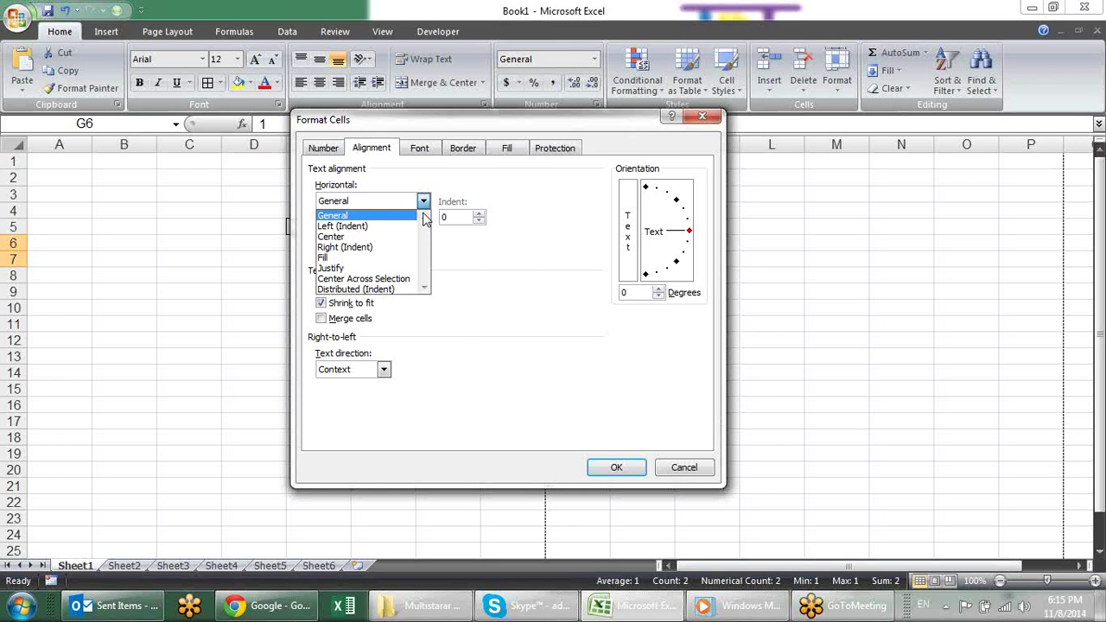
Choose Center horizontal alignment and confirm with OK to format G6:G7.
key("End")
key("Up")
key("Up")
key("Up")
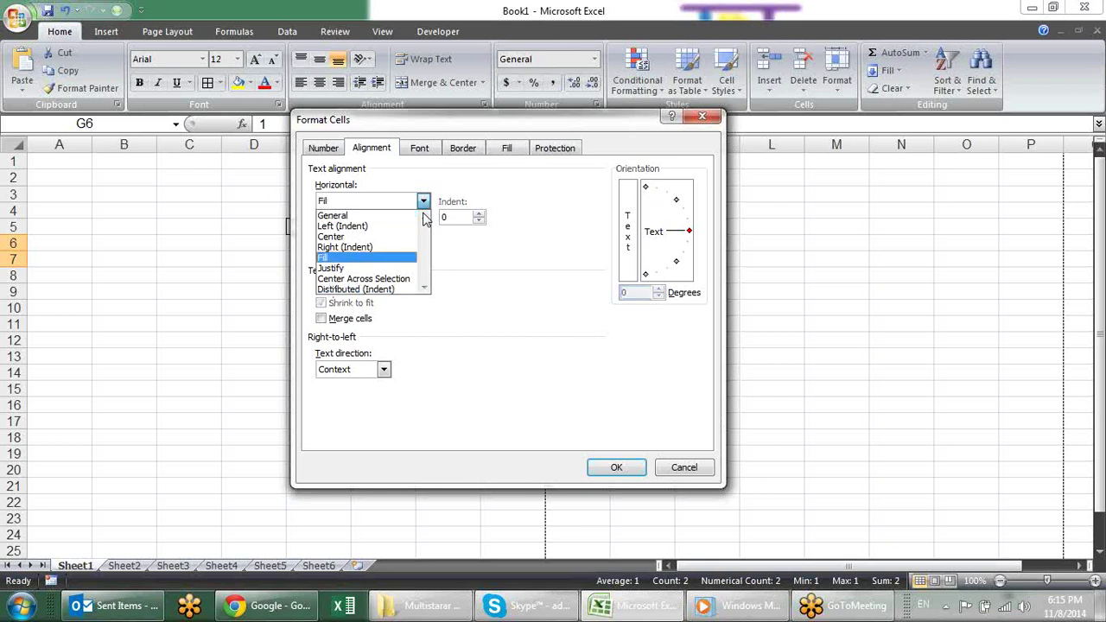
key("c")
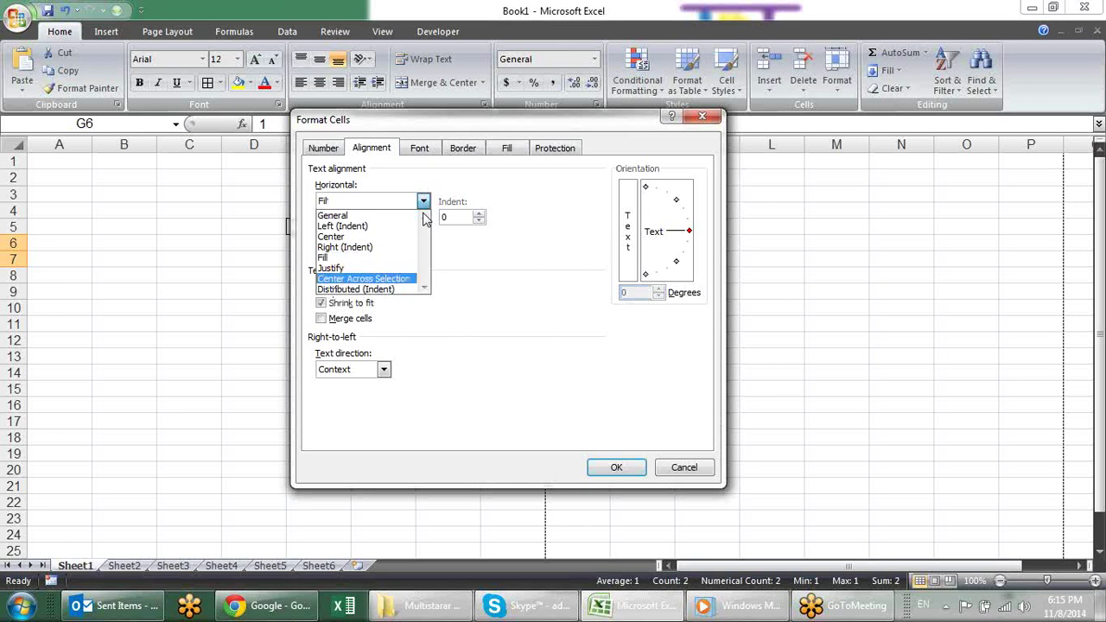
key("c")
key("c")
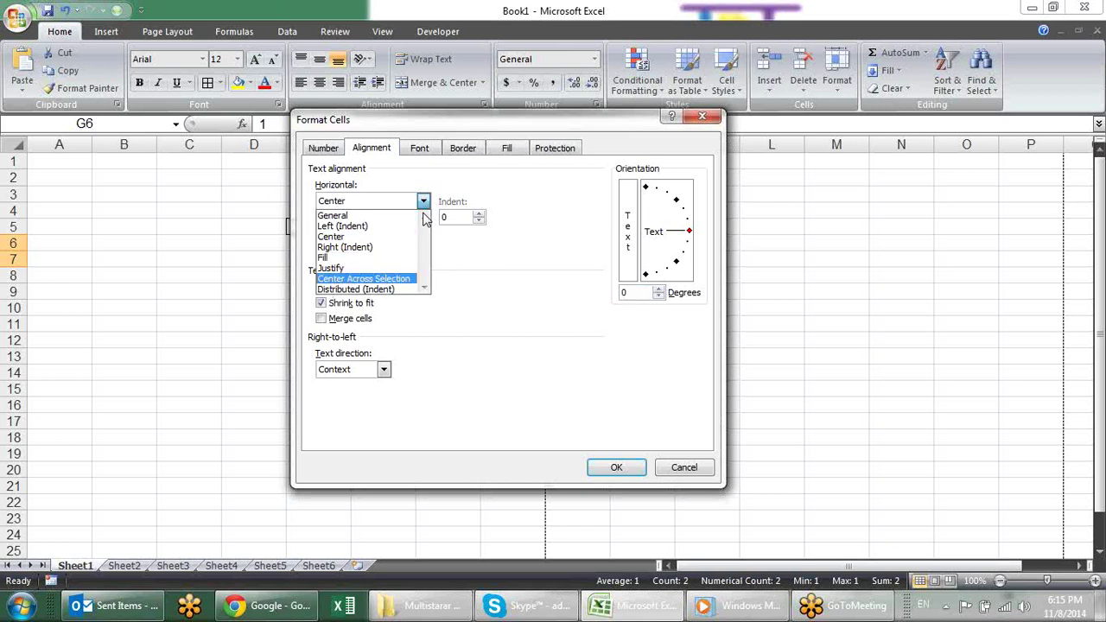
key("c")
key("c")
key("c")
key("c")
key("c")
key("c")
key("c")
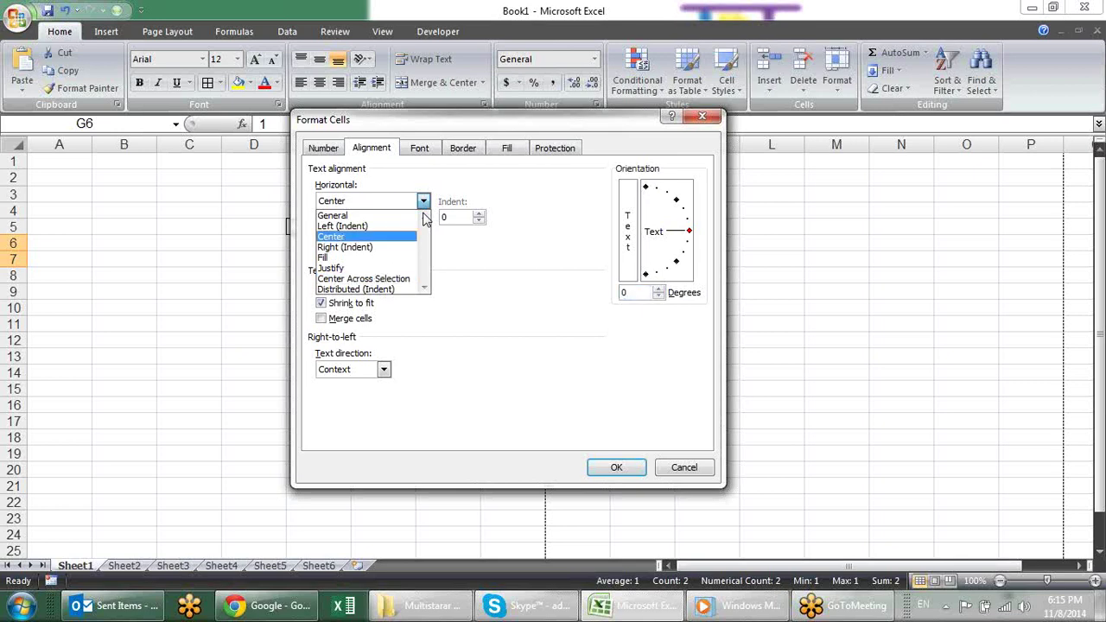
key("c")
key("c")
key("c")
key("c")
key("c")
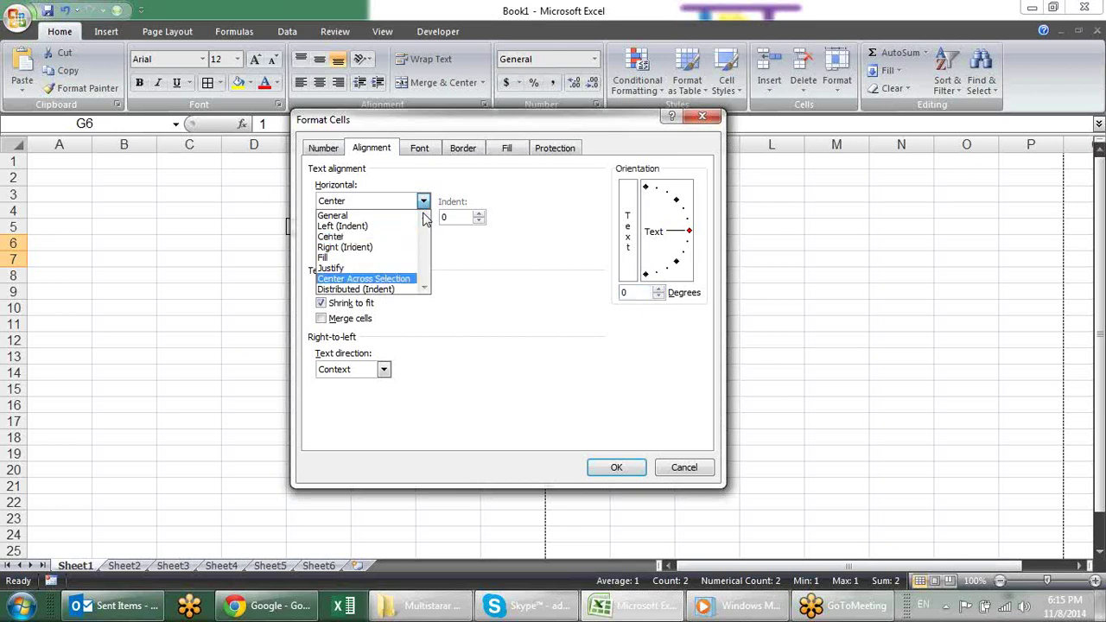
key("c")
key("c")
key("c")
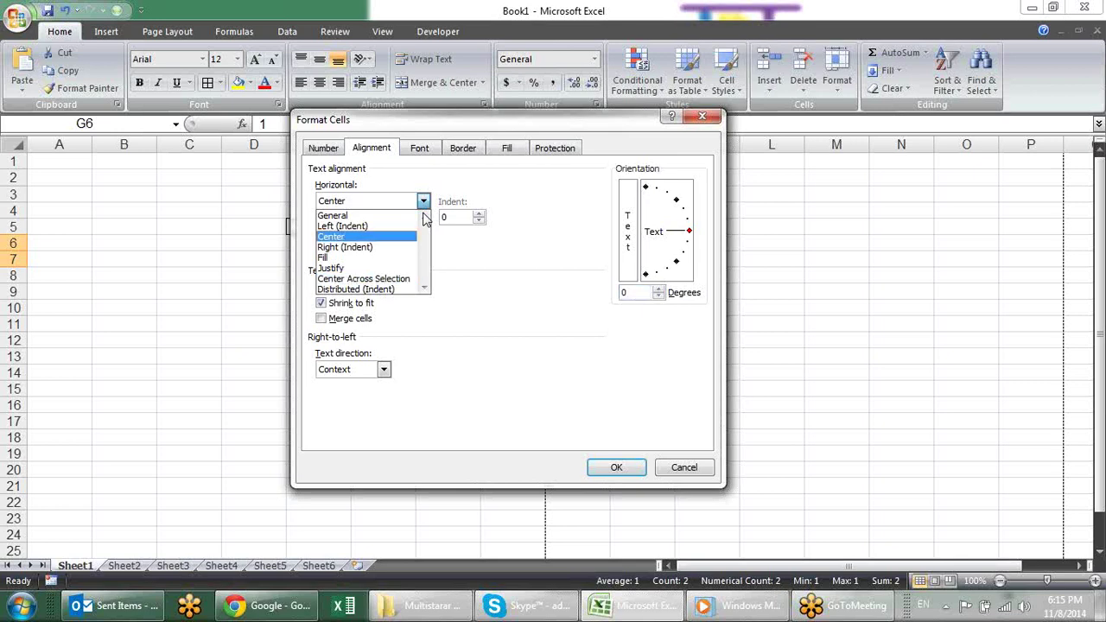
key("c")
key("c")
key("c")
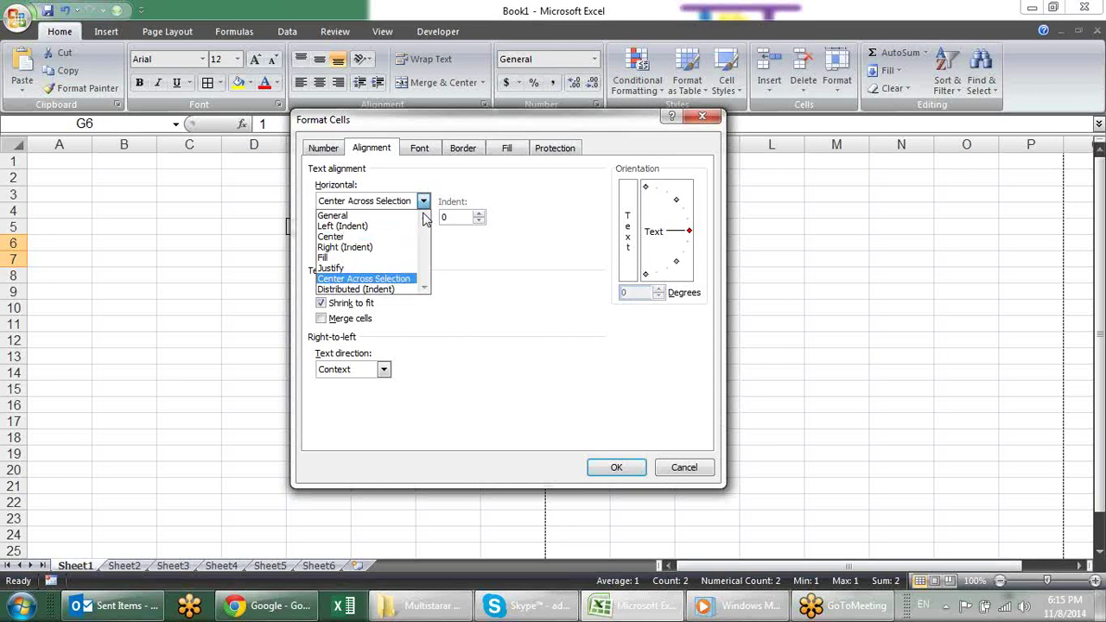
key("c")
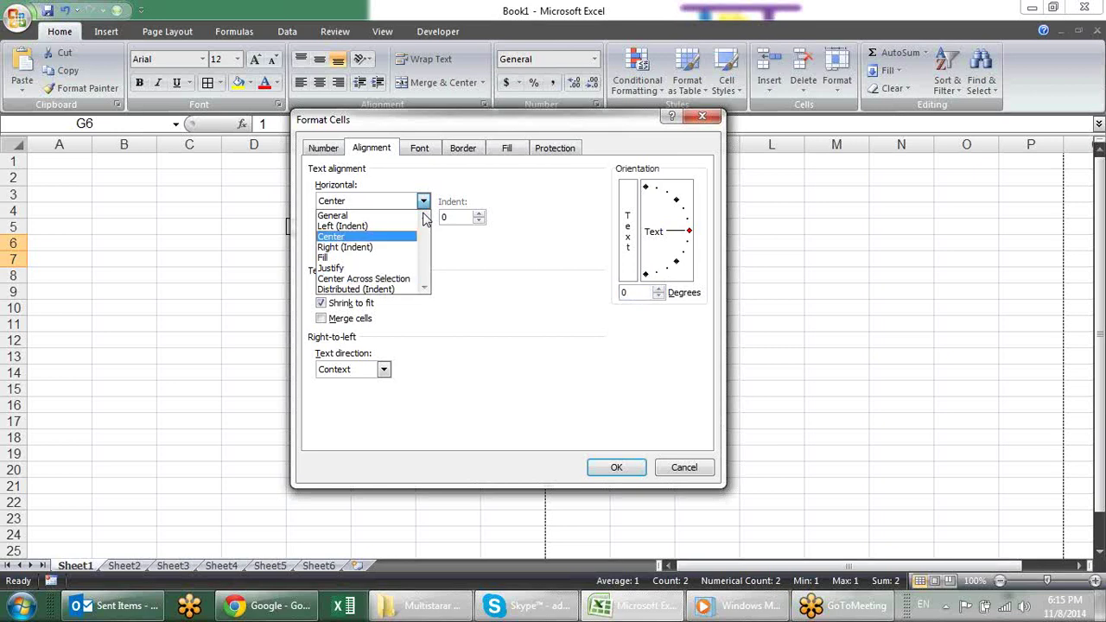
key("Return")
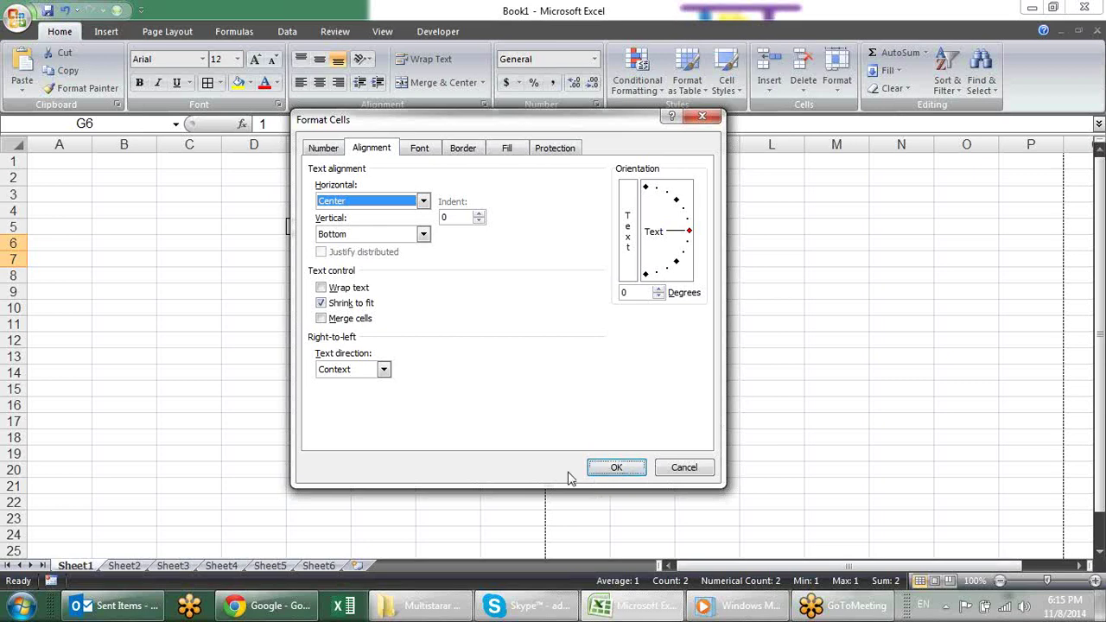
key("Return")
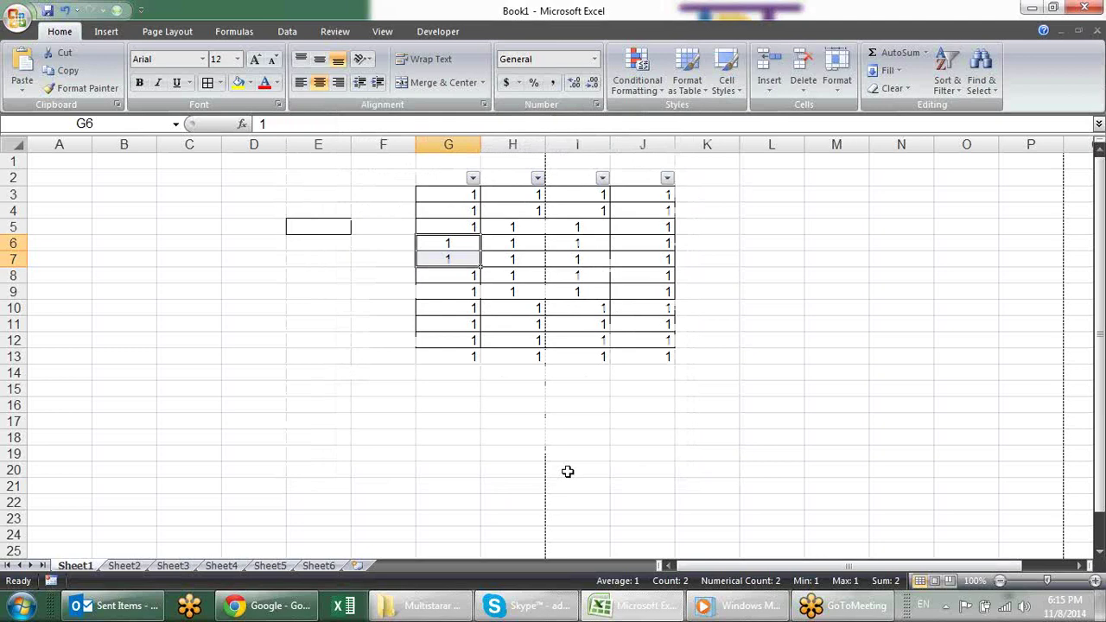
key("ctrl+1")
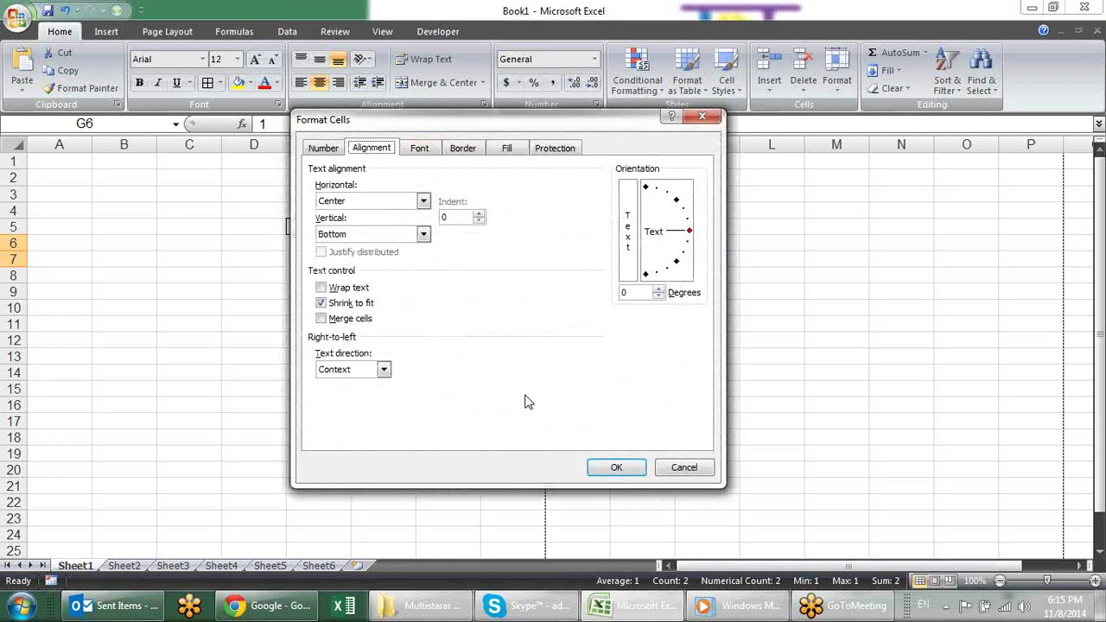
key("Return")
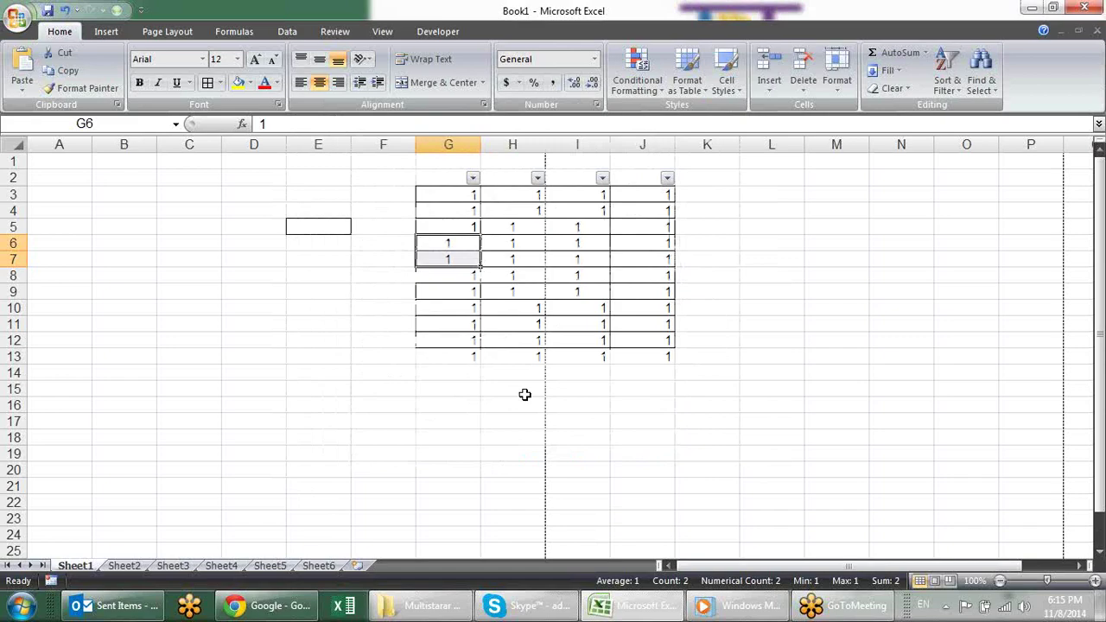
Show the sheet in Print Preview and bring up Page Setup.
key("alt+f")
key("w")
key("v")
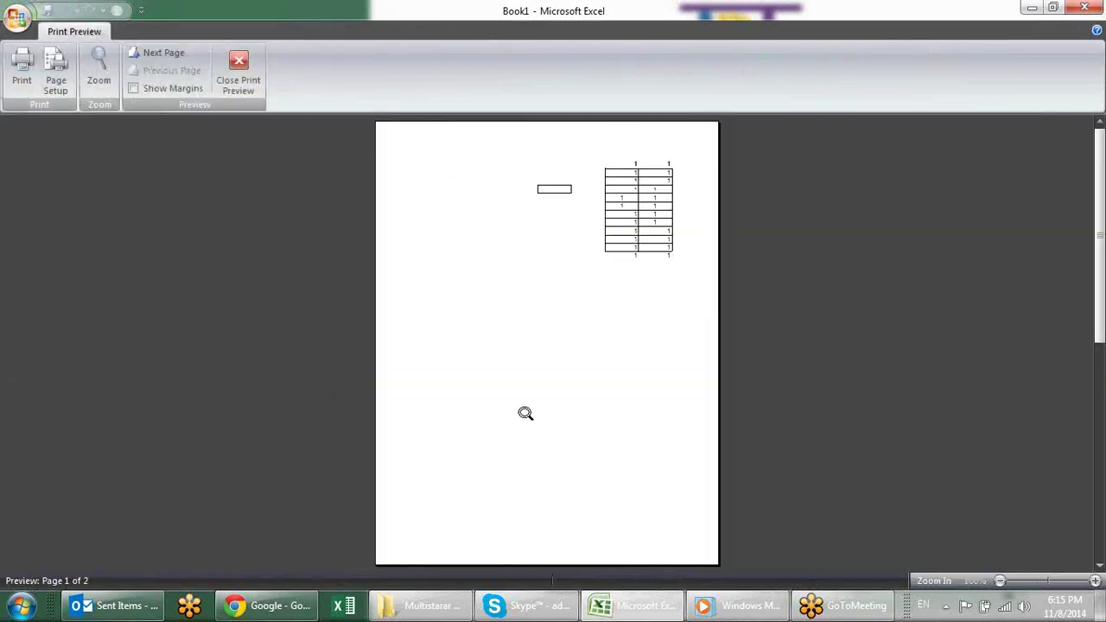
key("alt+s")
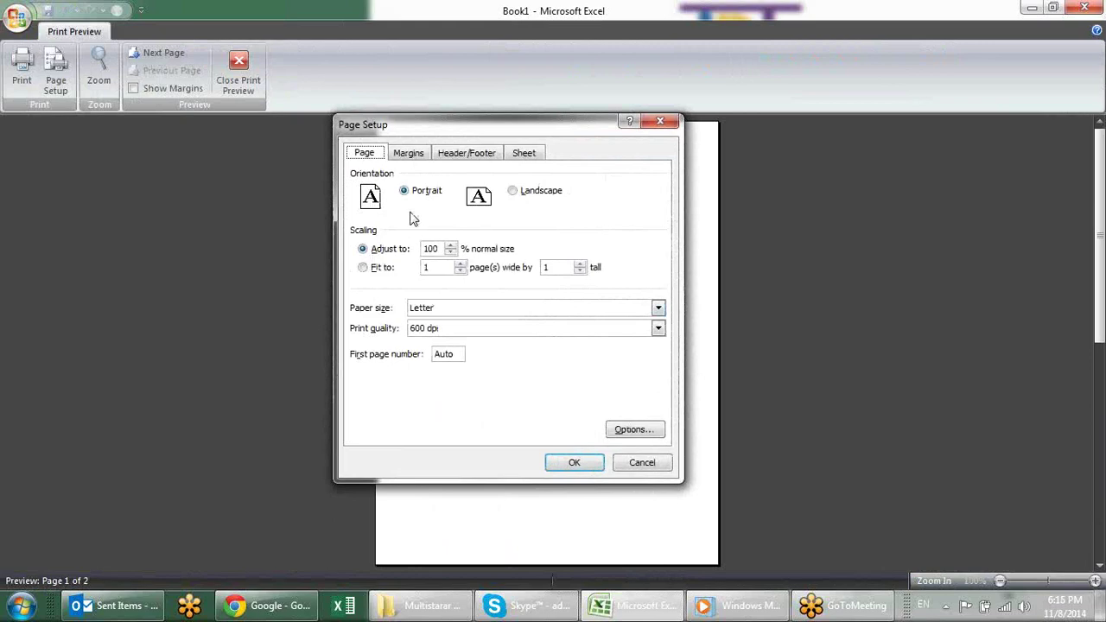
key("Escape")
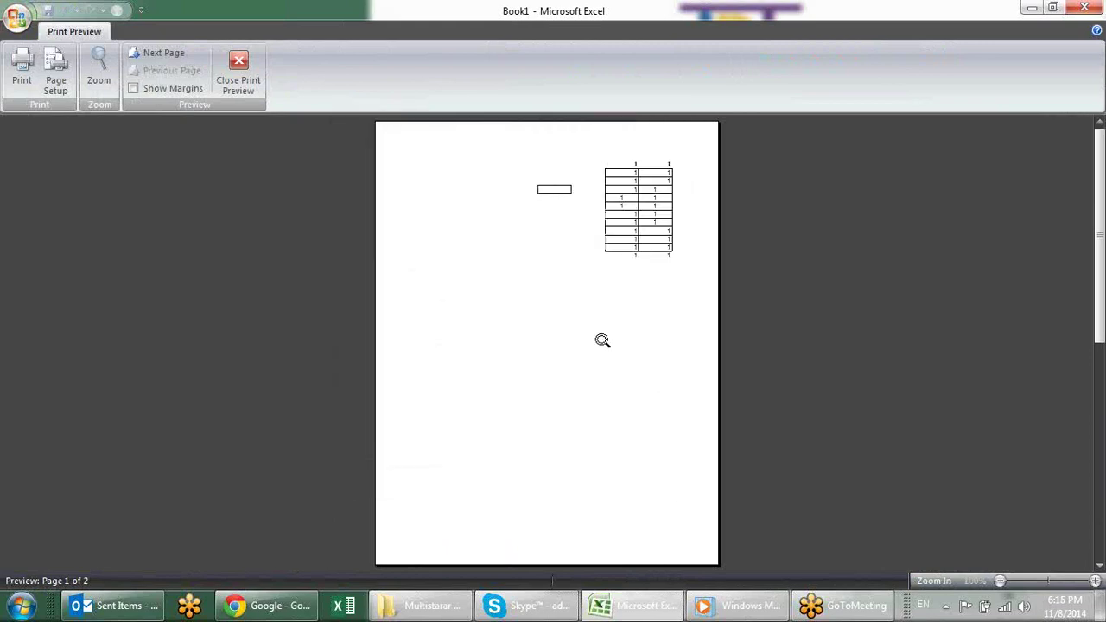
key("alt+s")
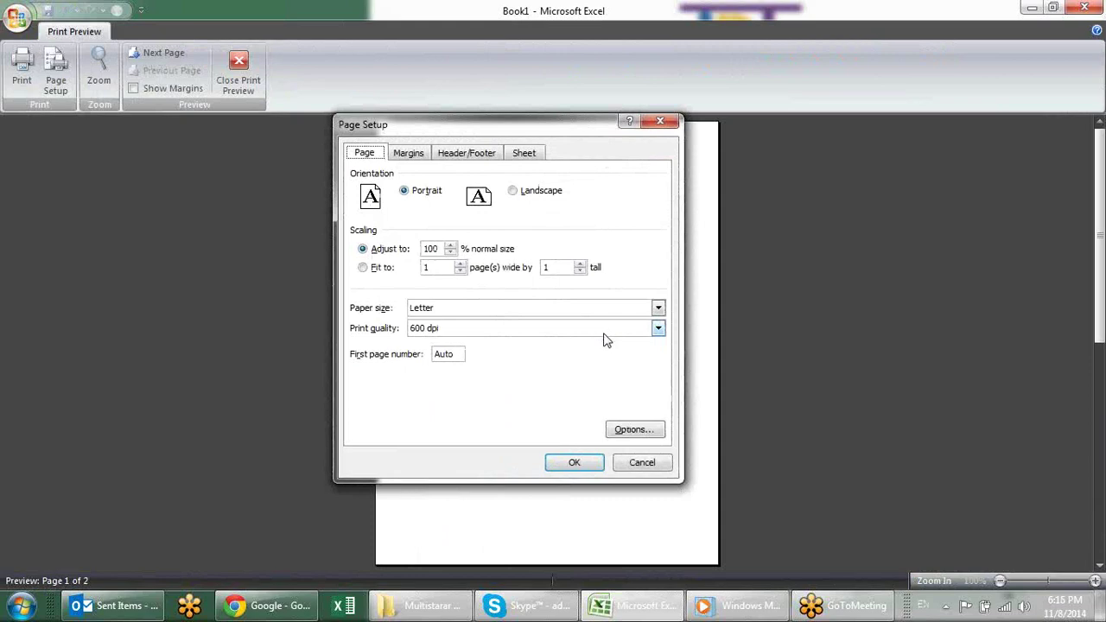
key("Escape")
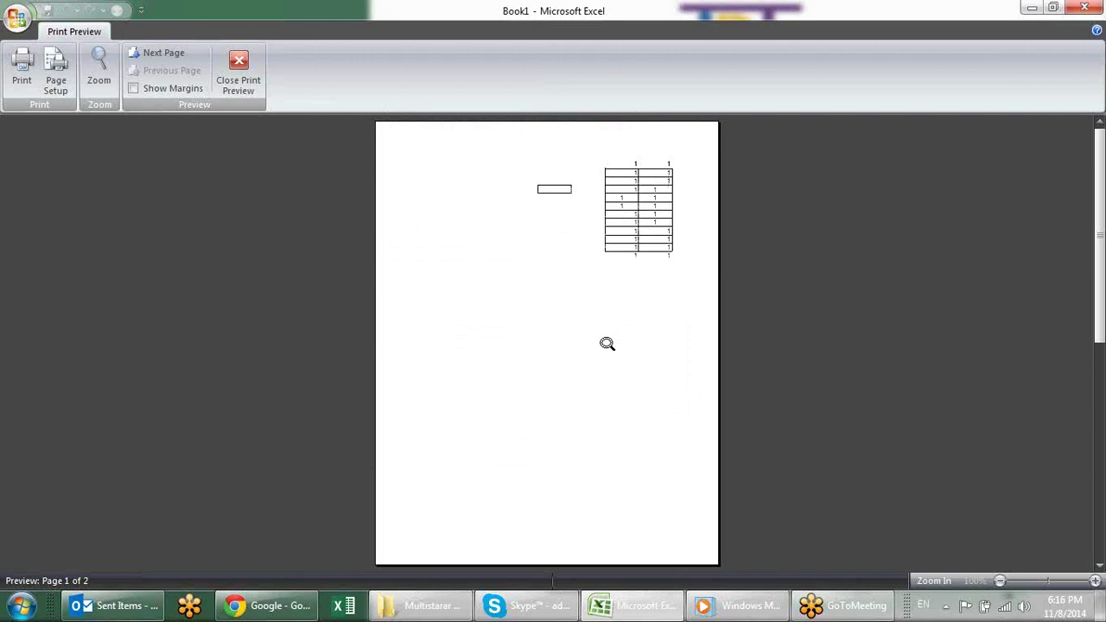
key("alt")
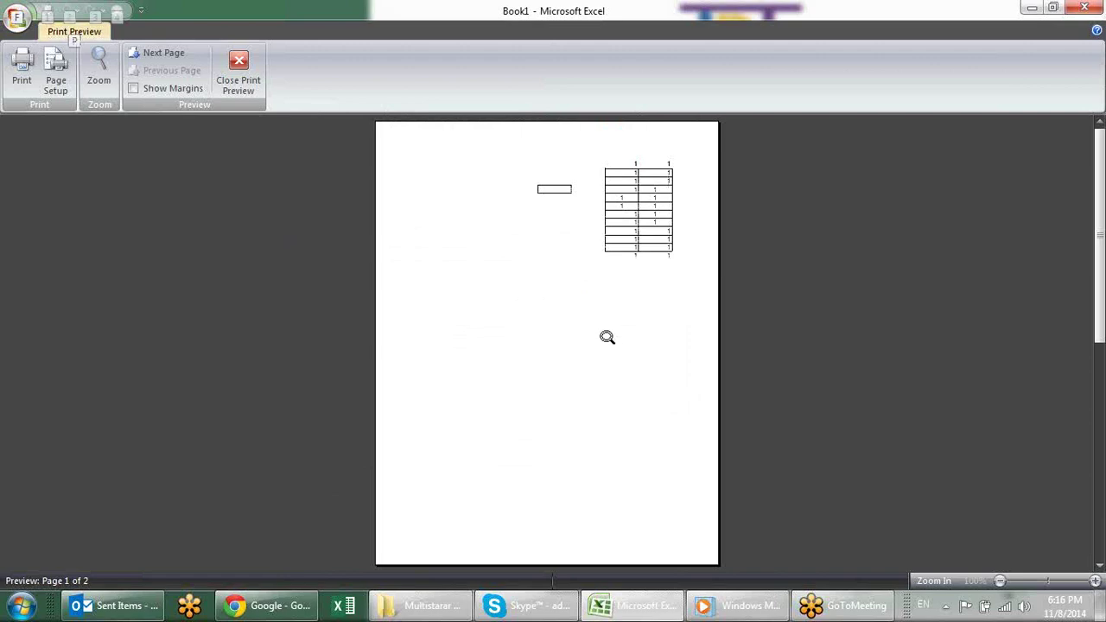
key("s")
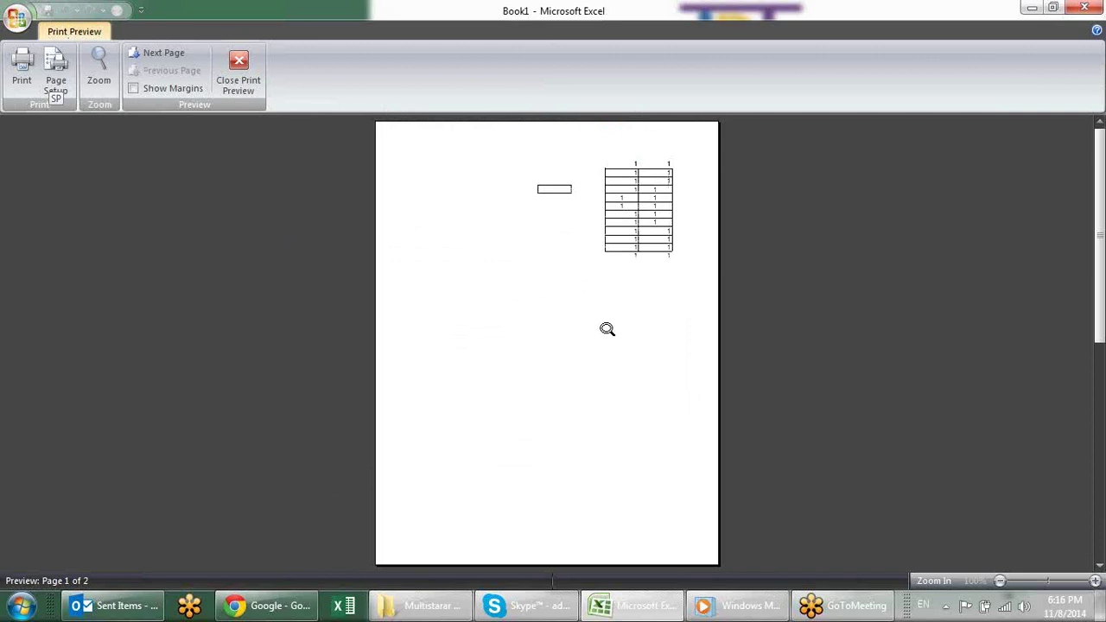
key("p")
key("Escape")
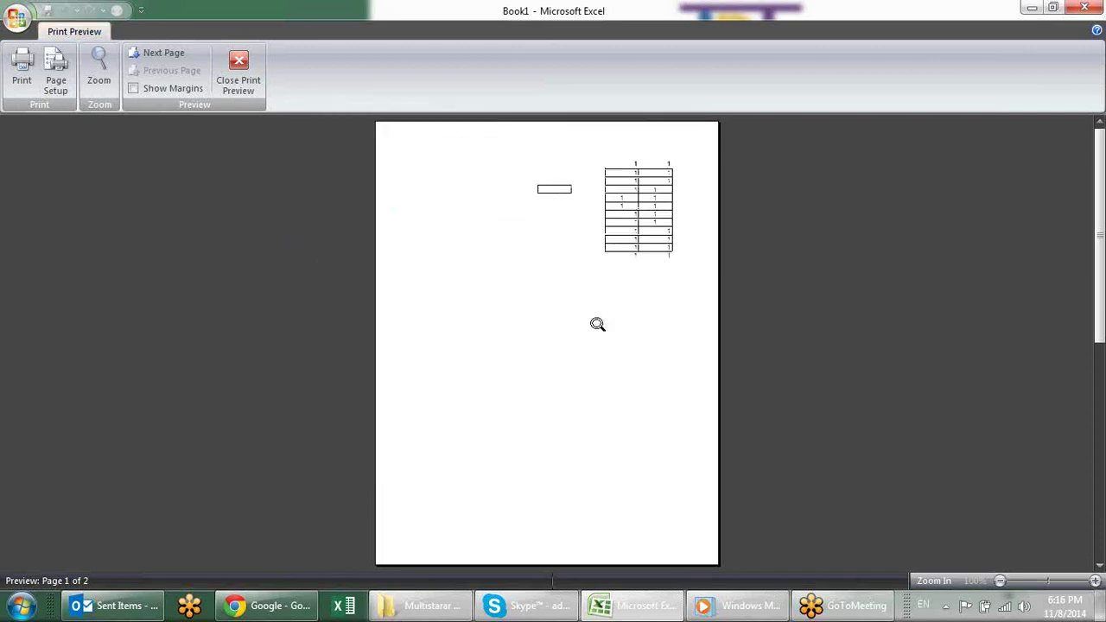
key("alt+s")
key("p")
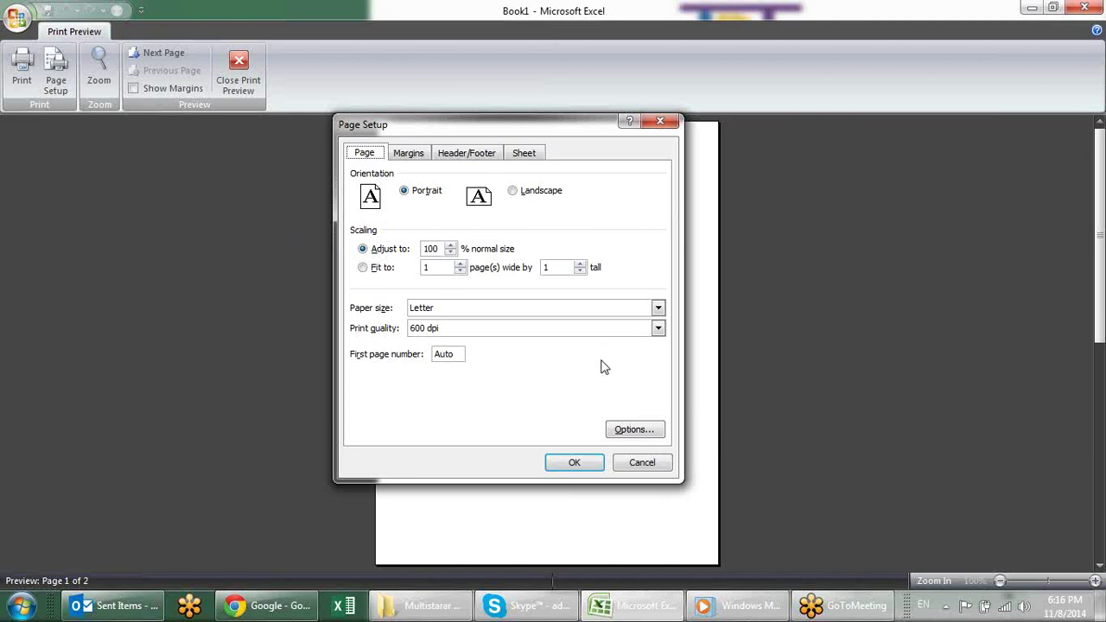
Set Landscape orientation and Fit to 1 page, then close Print Preview.
key("alt+l")
key("alt+f")
key("Return")
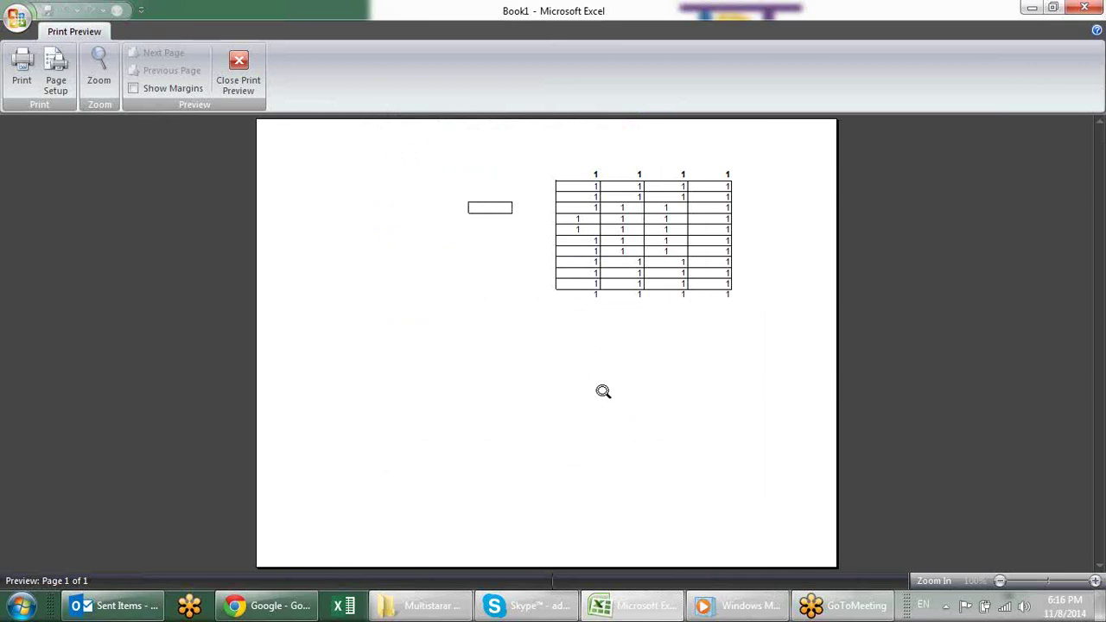
key("alt")
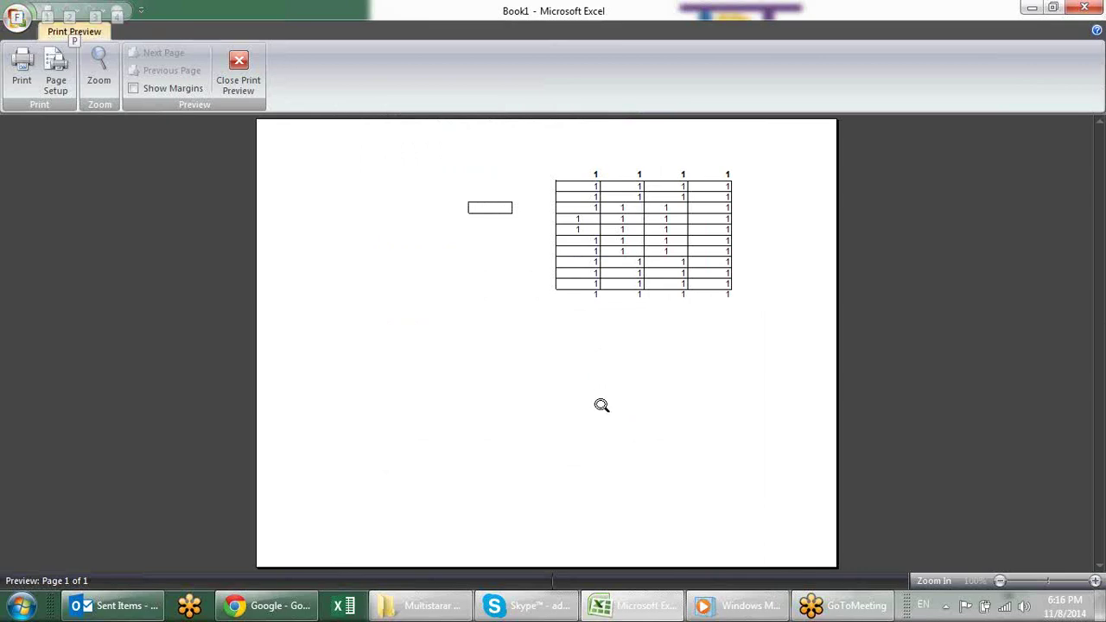
key("p")
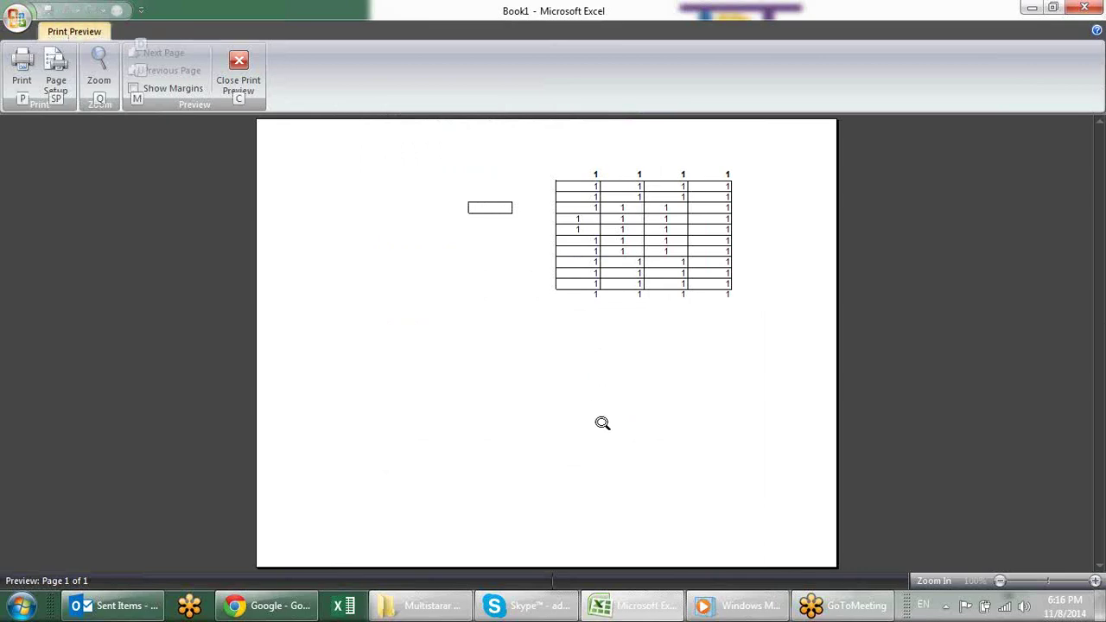
key("c")
key("alt+f")
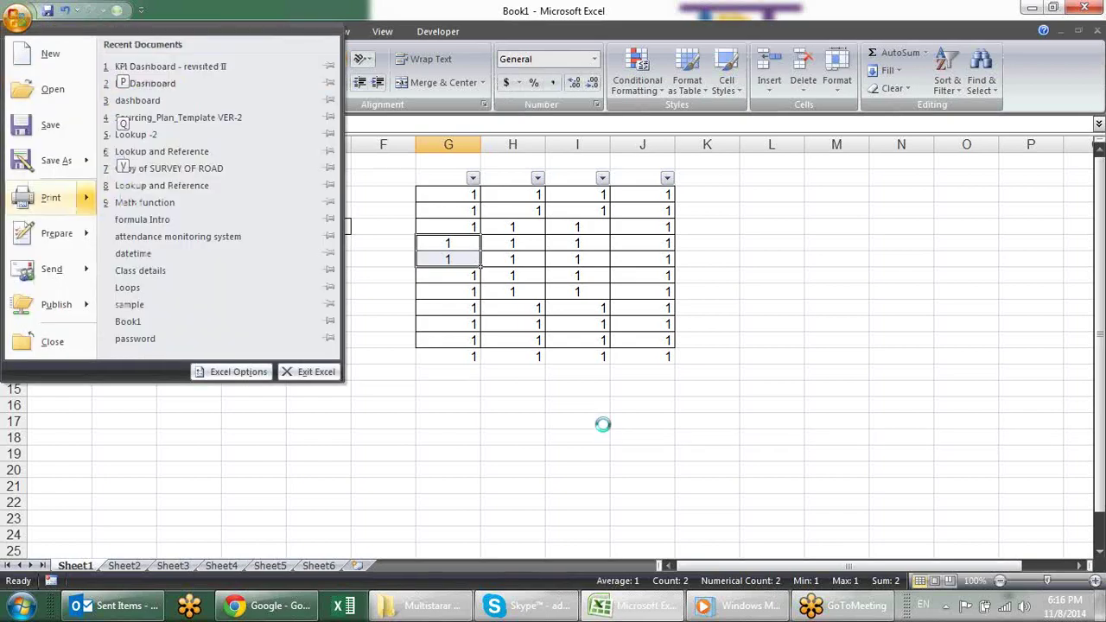
key("v")
key("Escape")
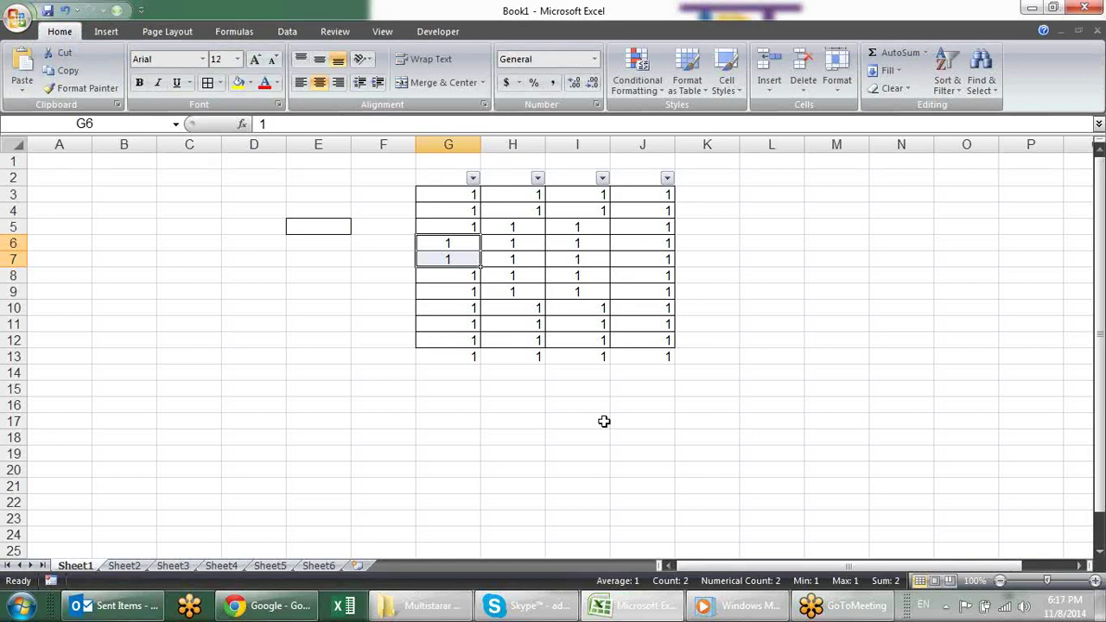
left_click(695, 308)
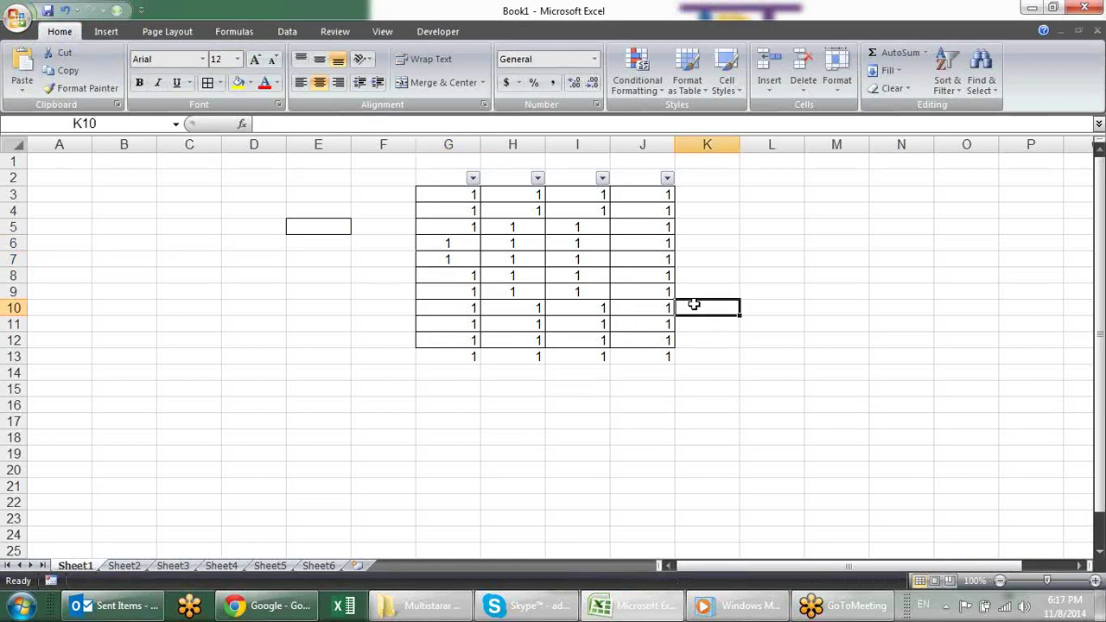
left_click(596, 225)
left_click(489, 276)
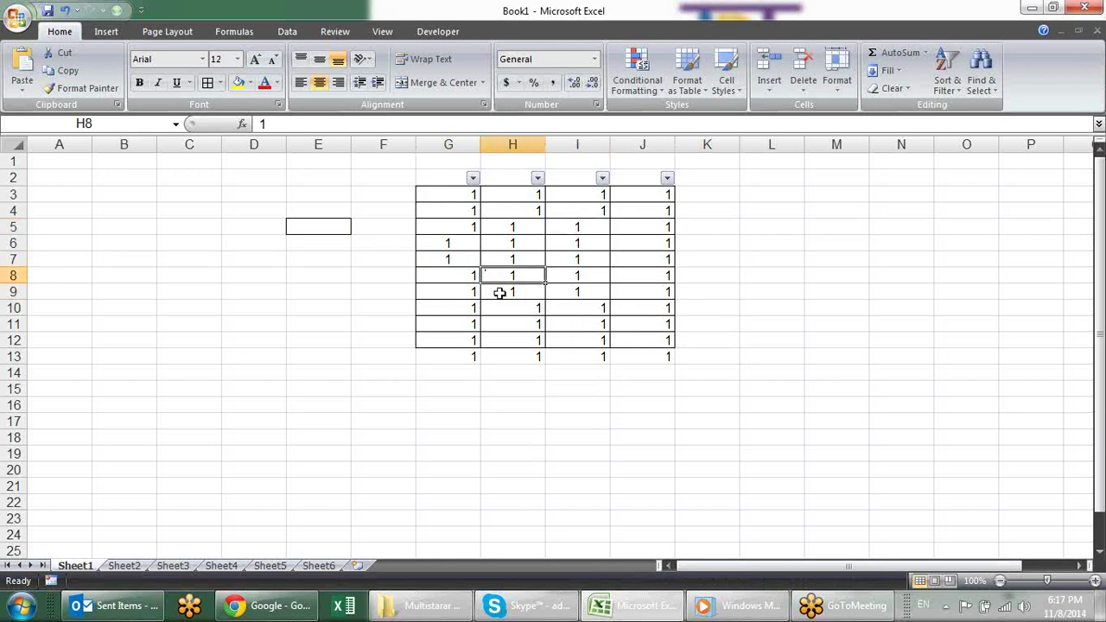
left_click(598, 334)
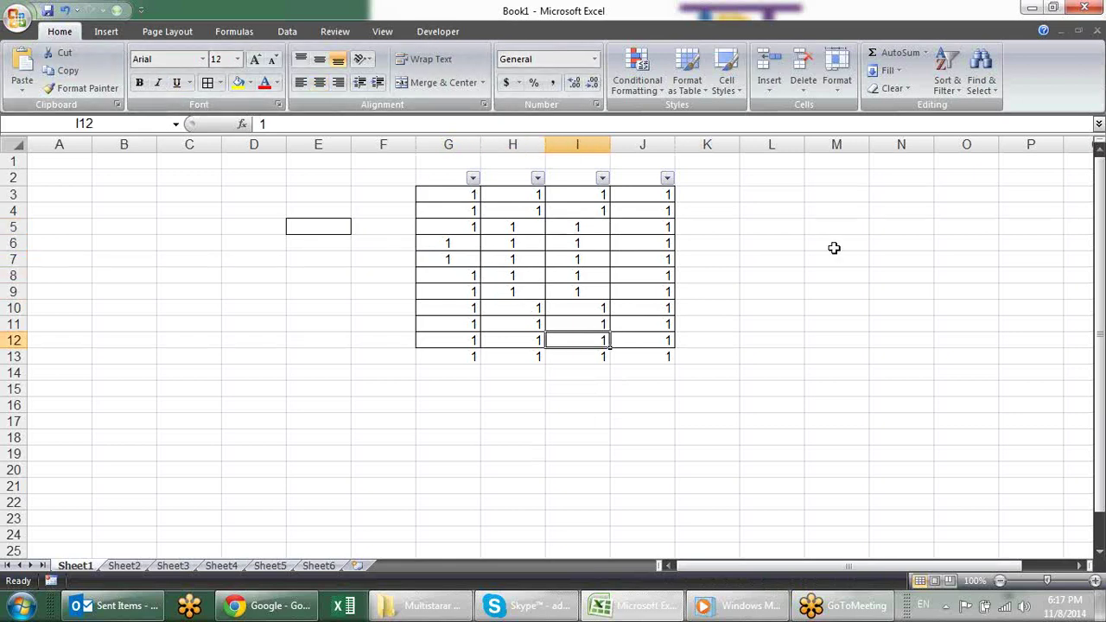
left_click_drag(735, 213, 736, 200)
left_click(743, 306)
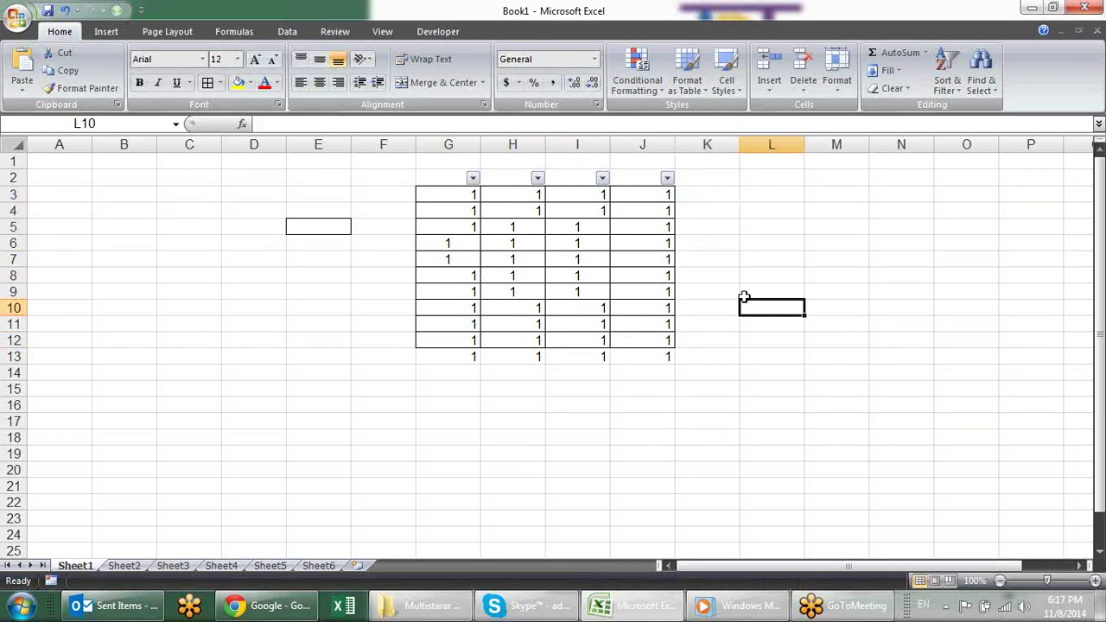
left_click(731, 257)
left_click(723, 226)
left_click(717, 292)
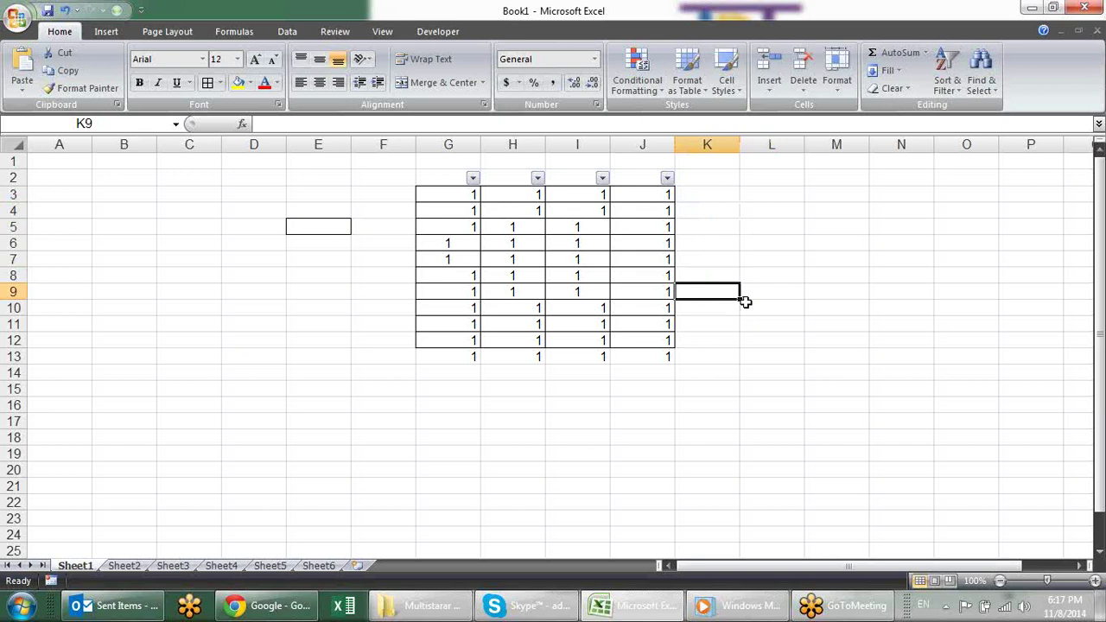
key("F1")
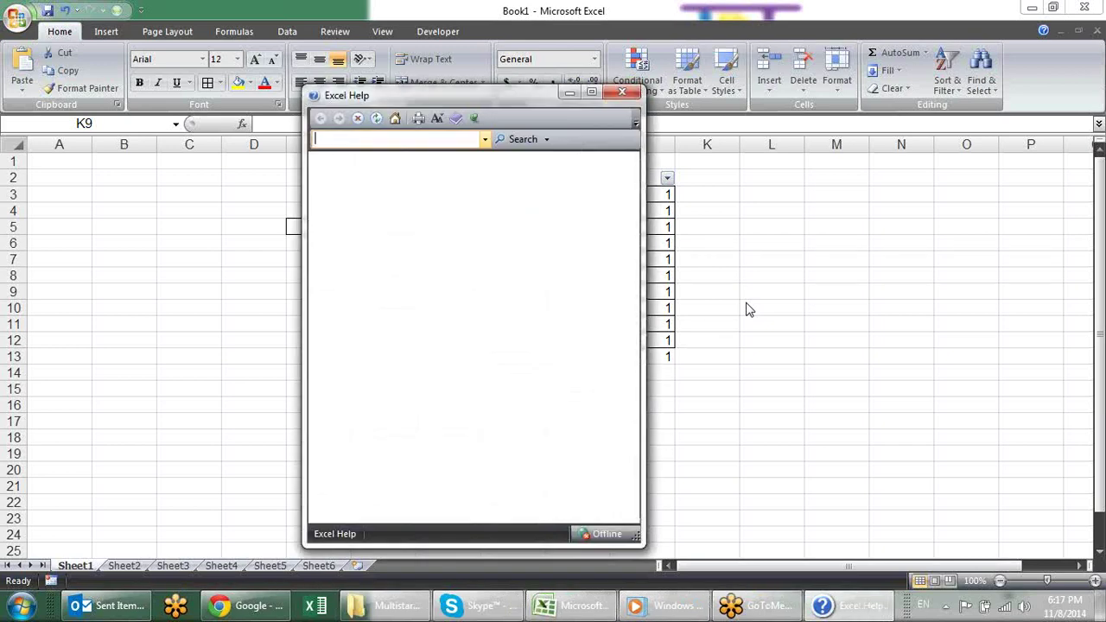
type("keay")
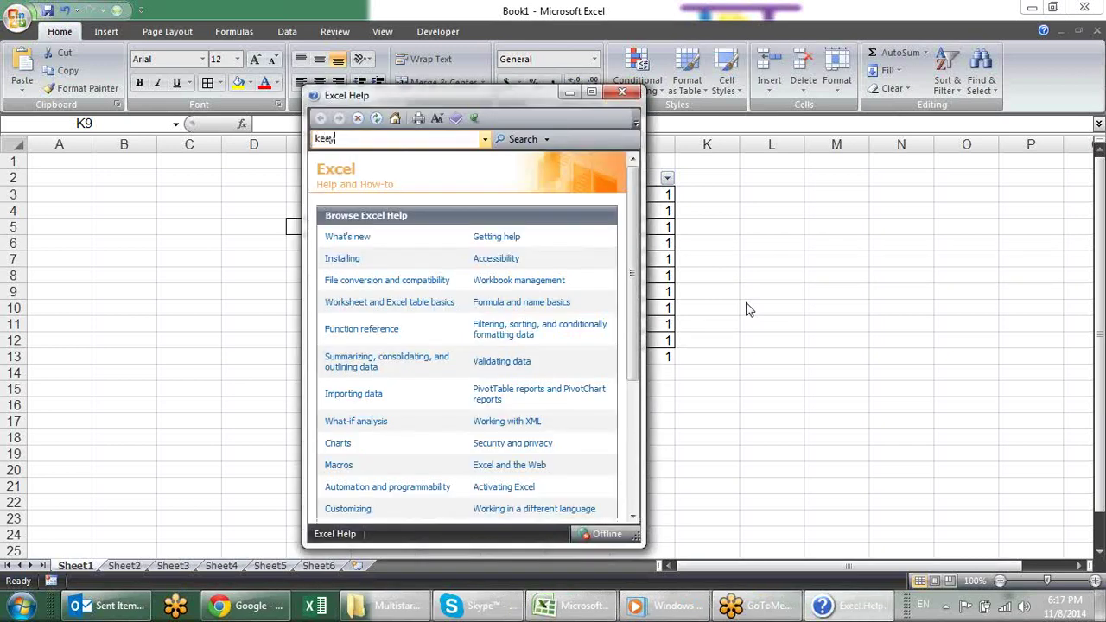
type("board short")
type("cut")
key("Return")
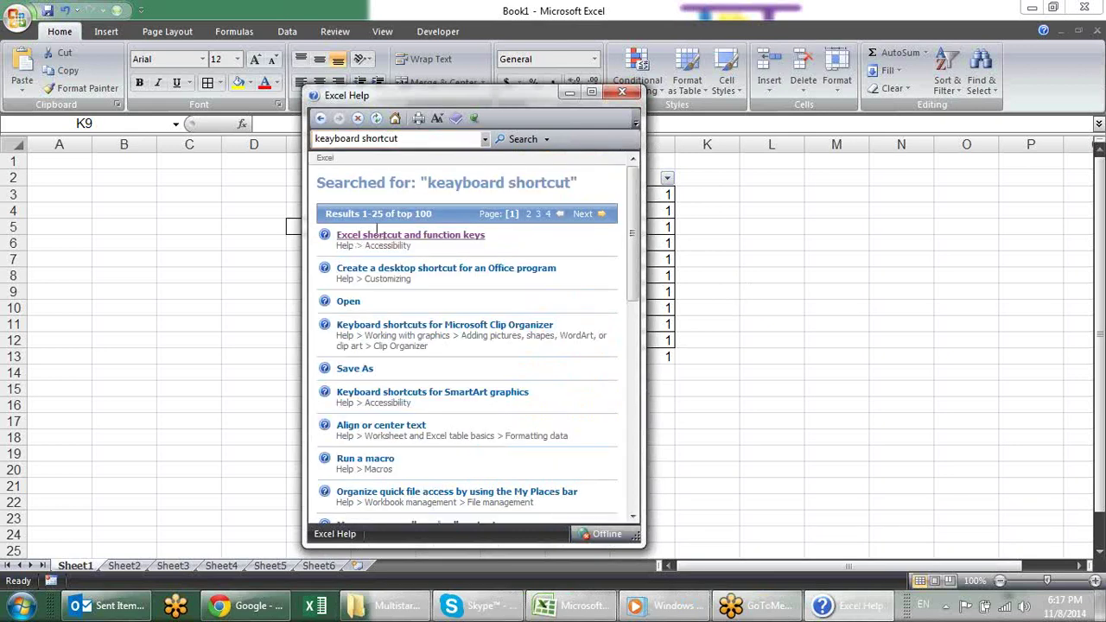
left_click(462, 242)
left_click(591, 92)
scroll(391, 198, "down", 5)
scroll(392, 201, "down", 1)
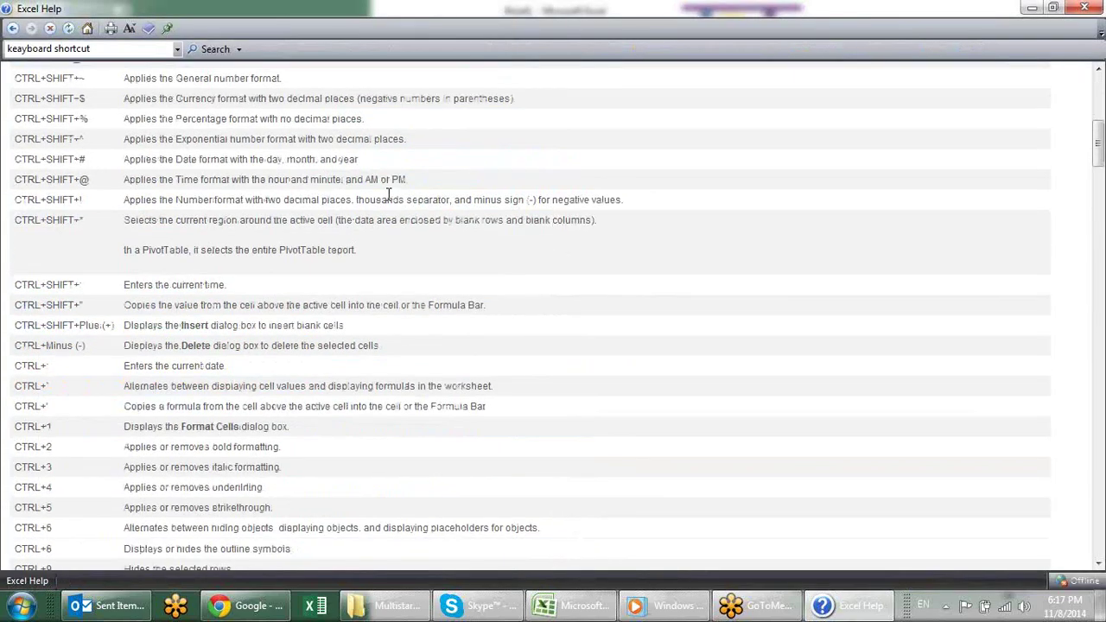
scroll(346, 225, "up", 3)
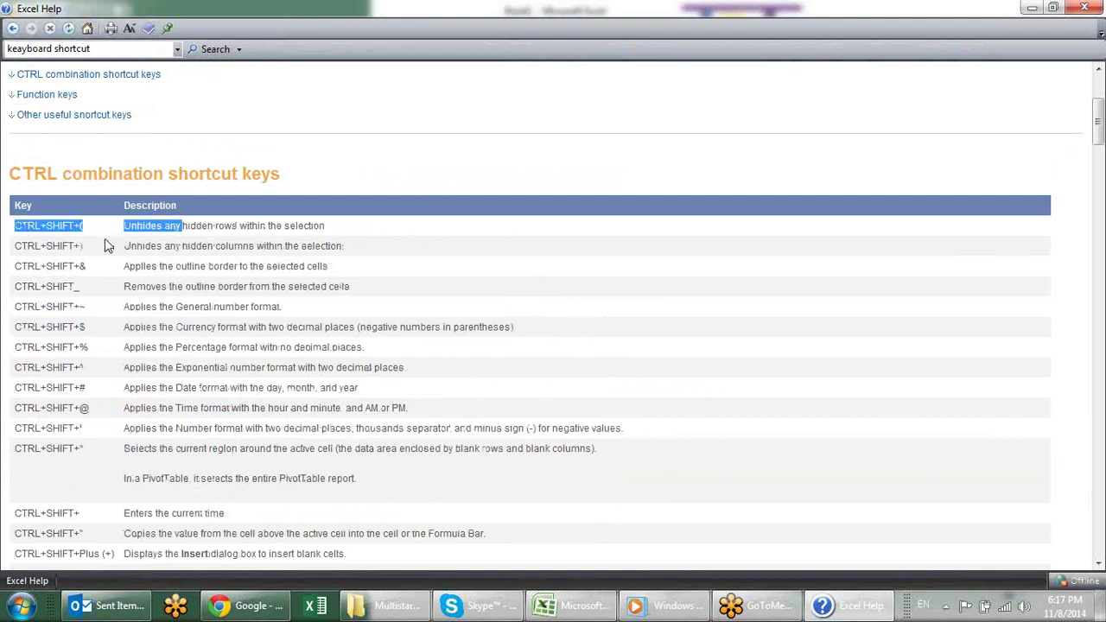
left_click(79, 248)
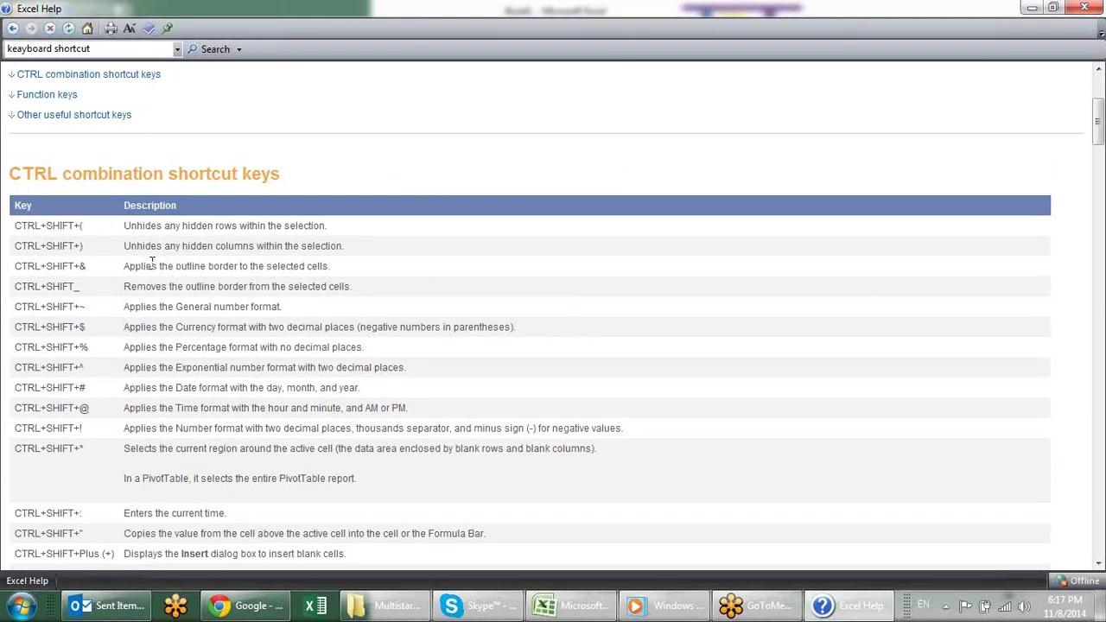
left_click_drag(124, 267, 313, 268)
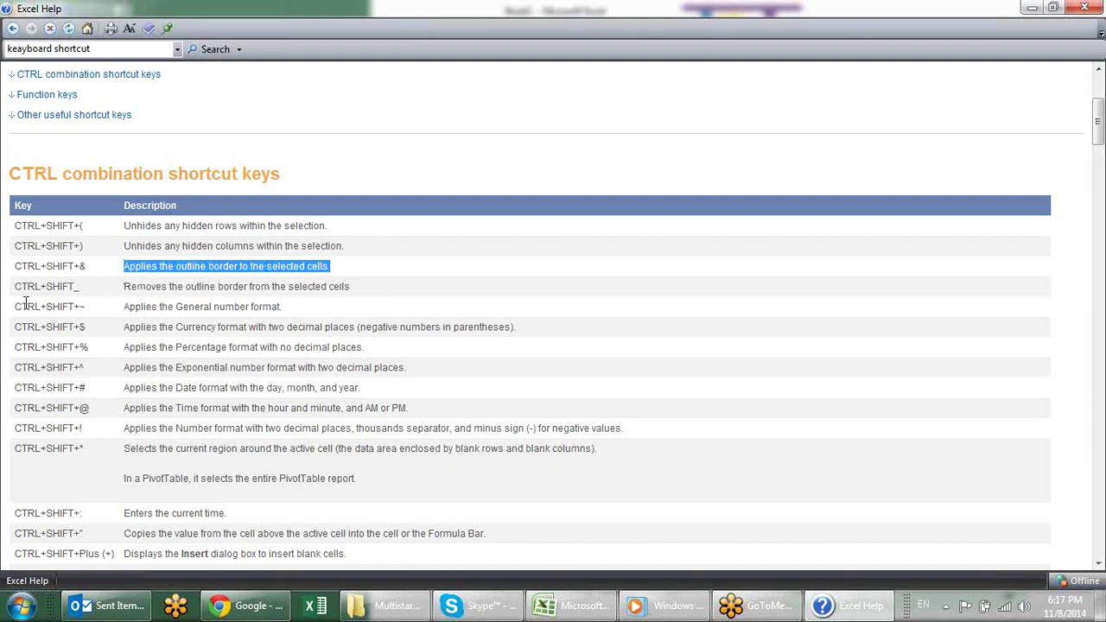
left_click_drag(23, 308, 42, 290)
left_click(86, 298)
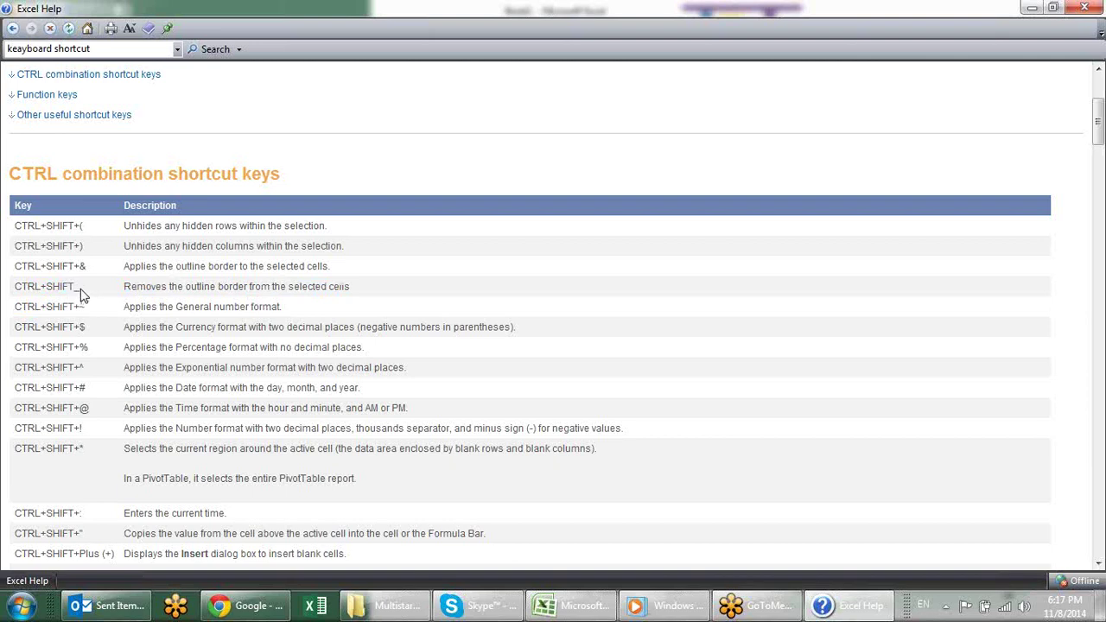
key("alt+Tab")
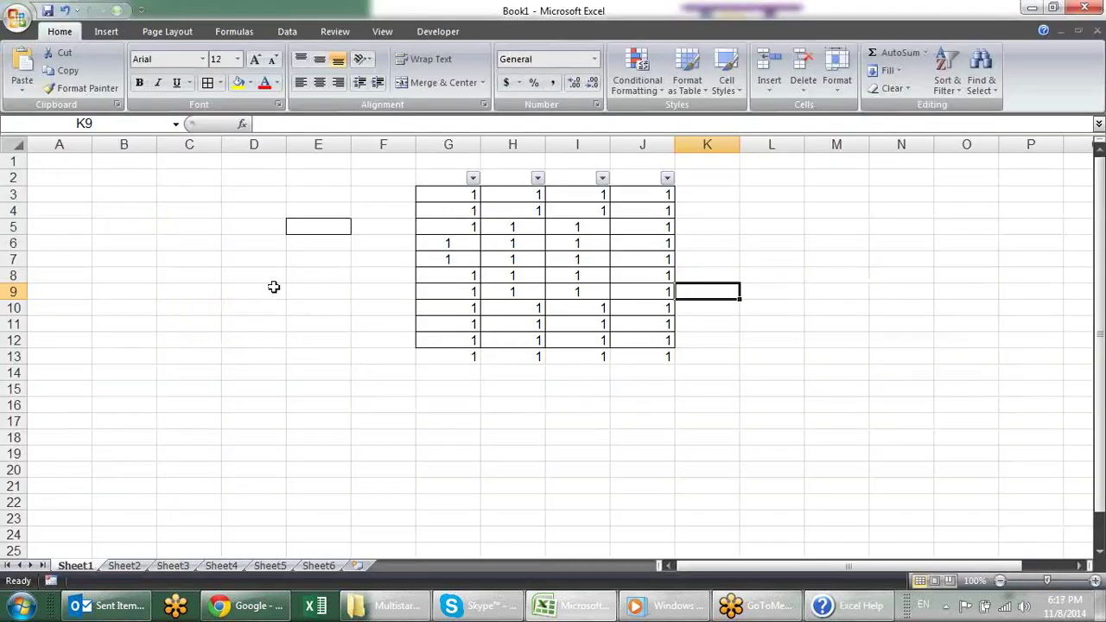
Copy the range D7:E13, then reselect D7:E13.
left_click_drag(229, 261, 301, 356)
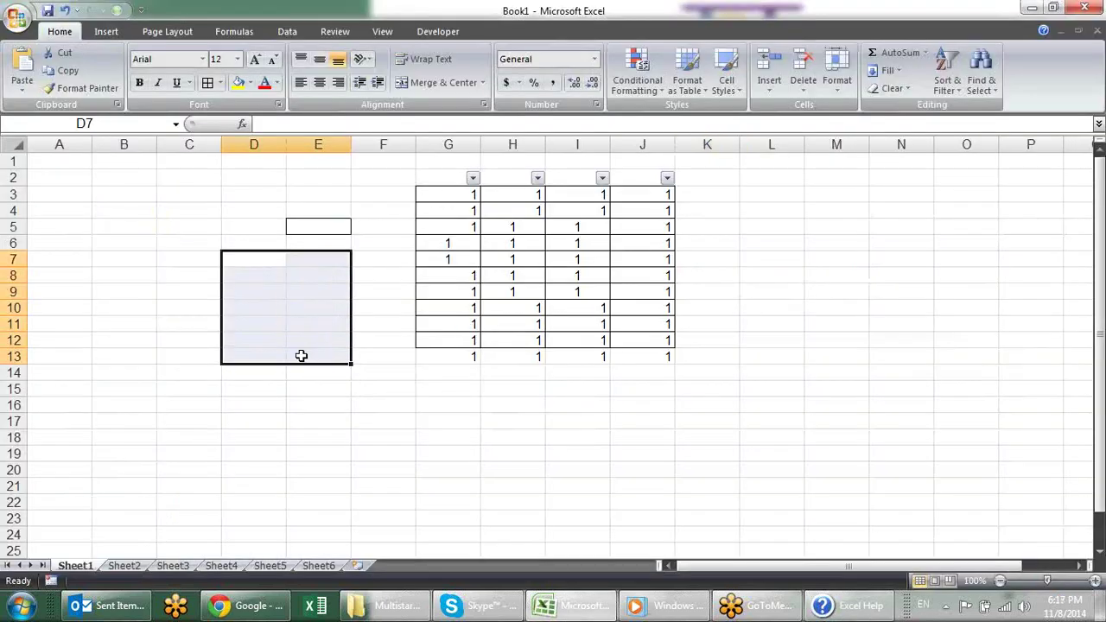
key("ctrl+c")
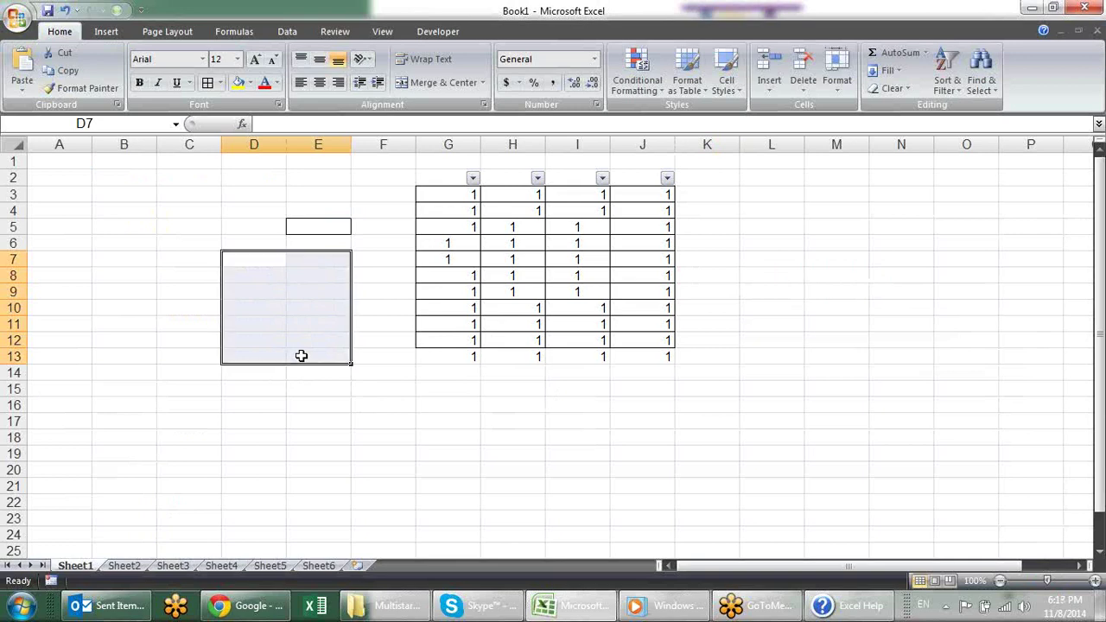
left_click(309, 387)
left_click(328, 355)
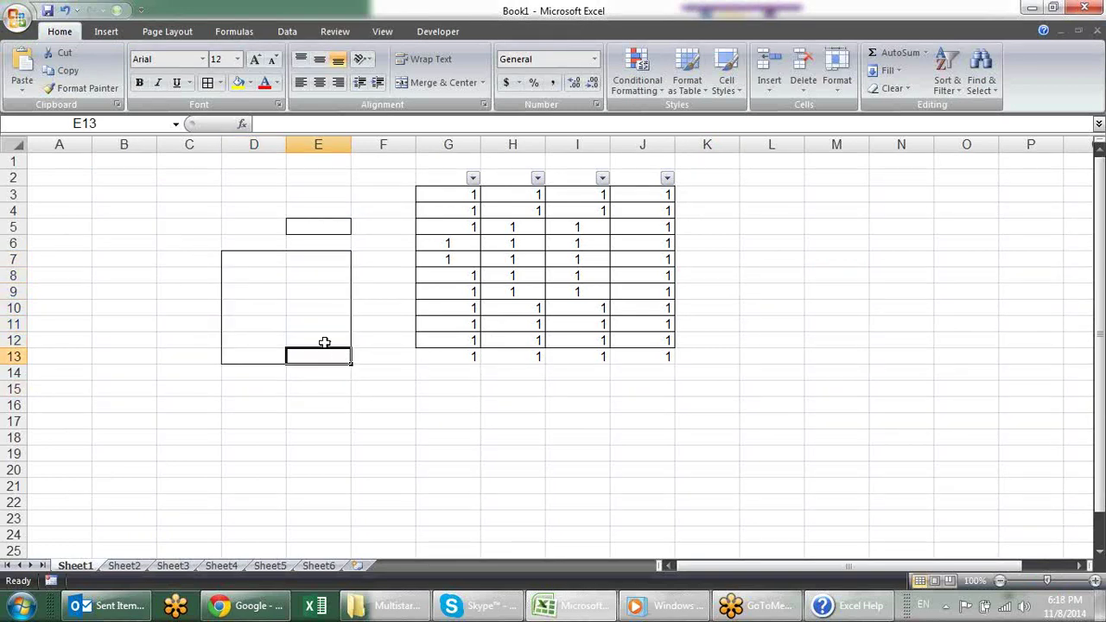
left_click_drag(322, 355, 252, 259)
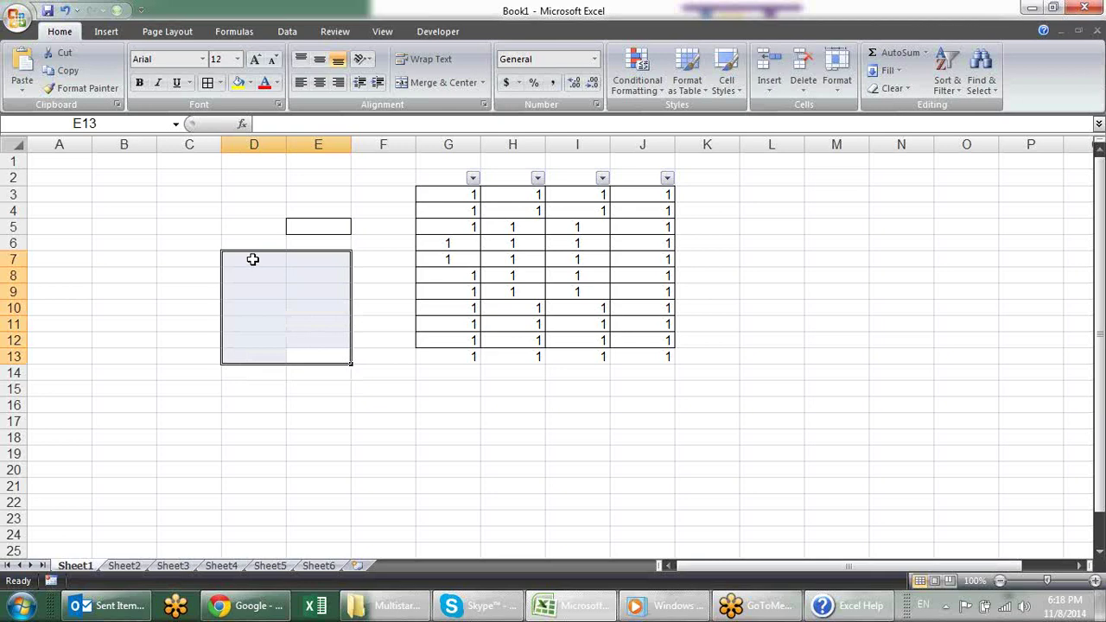
Cancel the pending copy, select C6, and bring Excel Help to the front.
key("Escape")
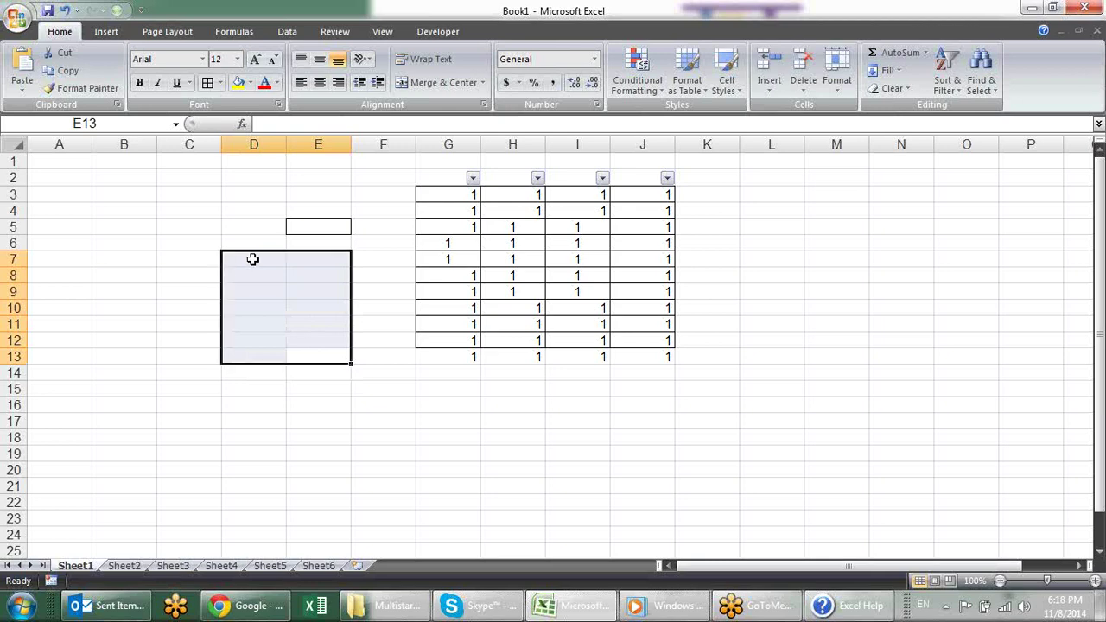
left_click(167, 244)
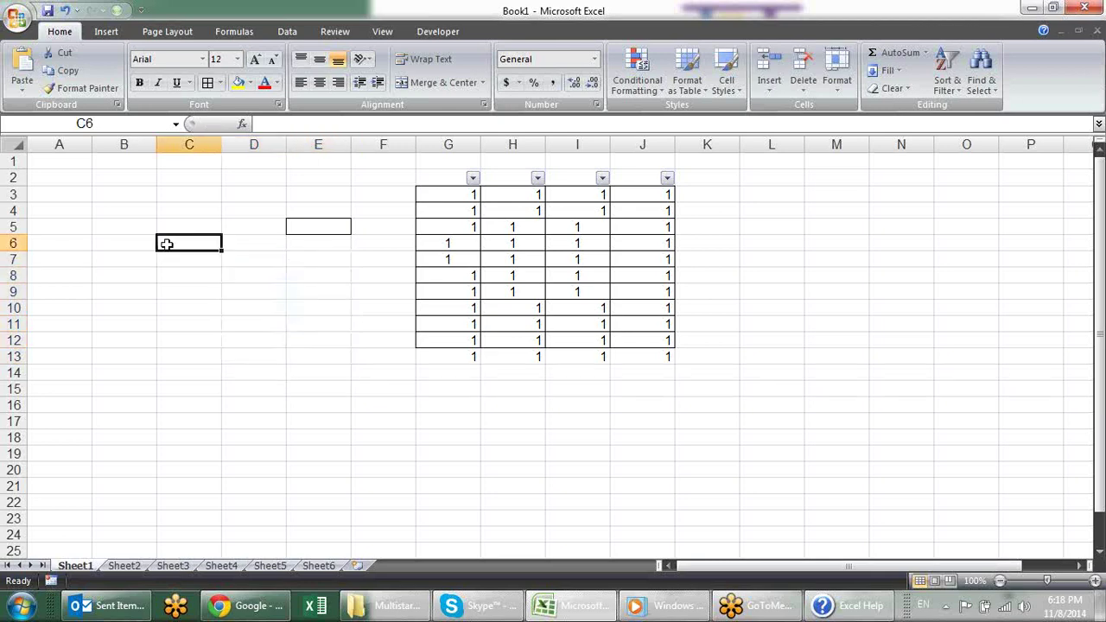
left_click(846, 611)
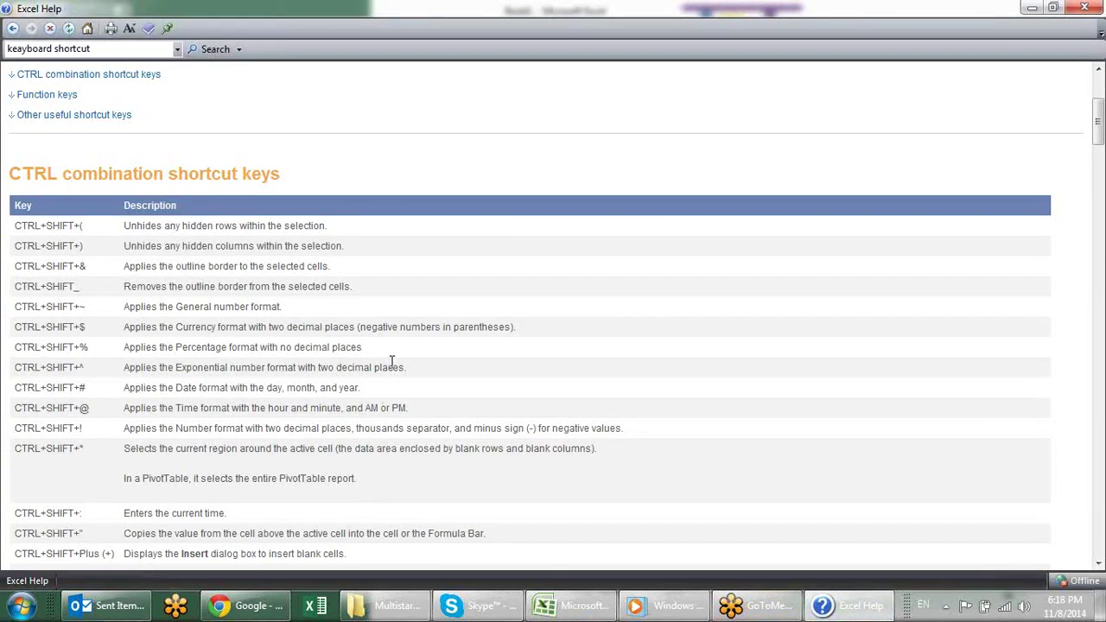
Scroll down through the Excel Help keyboard shortcuts list.
scroll(397, 309, "down", 5)
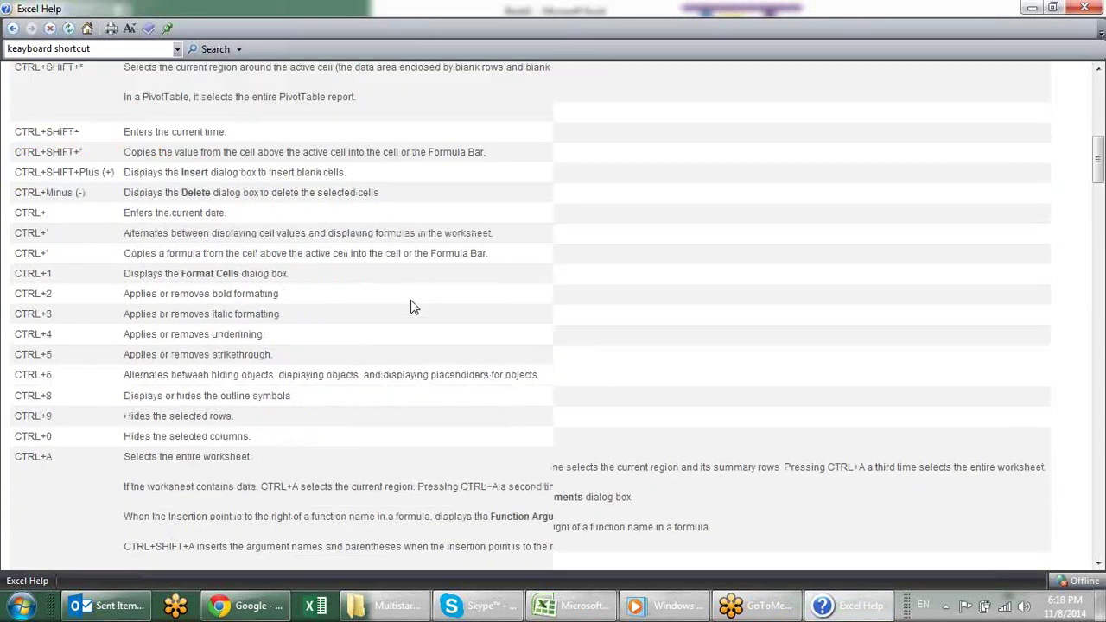
scroll(412, 306, "down", 5)
scroll(413, 307, "down", 5)
scroll(412, 307, "down", 5)
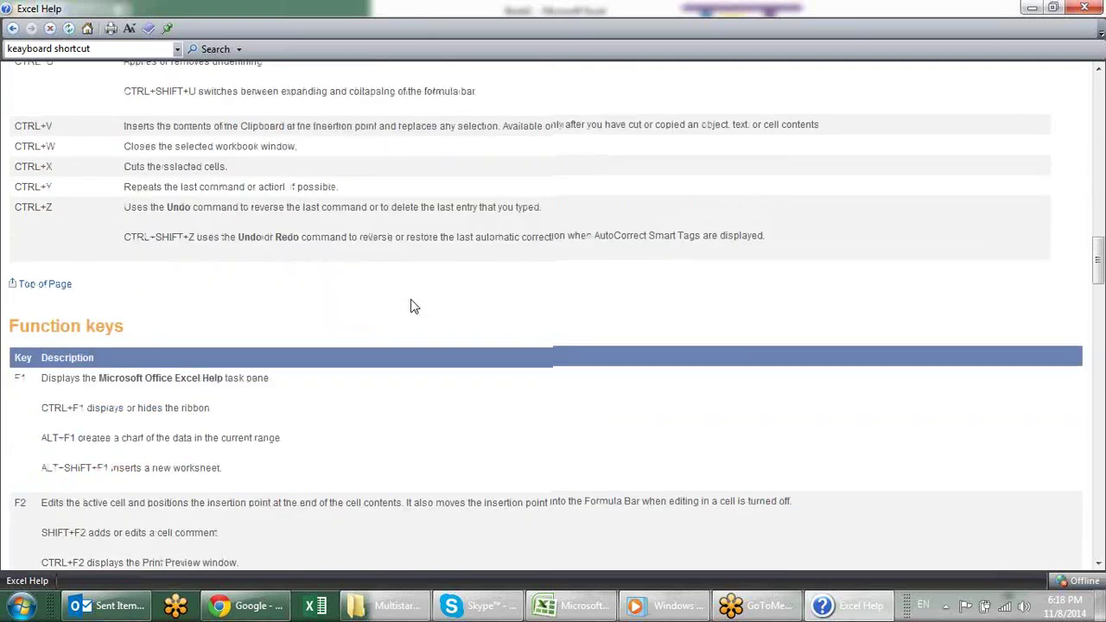
scroll(413, 305, "down", 2)
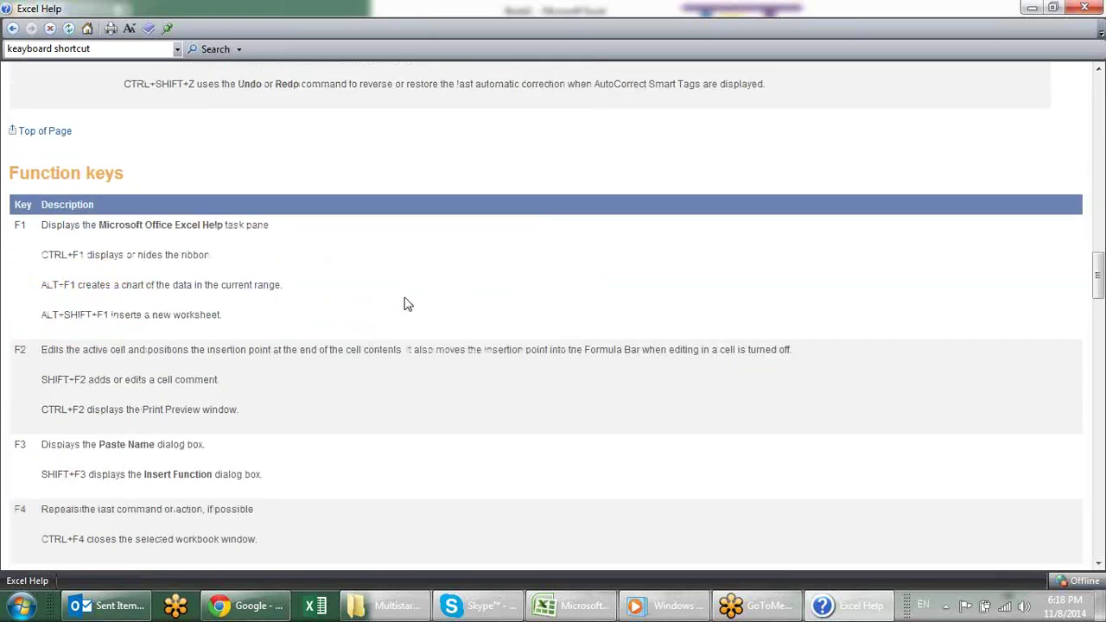
scroll(404, 303, "down", 5)
scroll(404, 302, "down", 5)
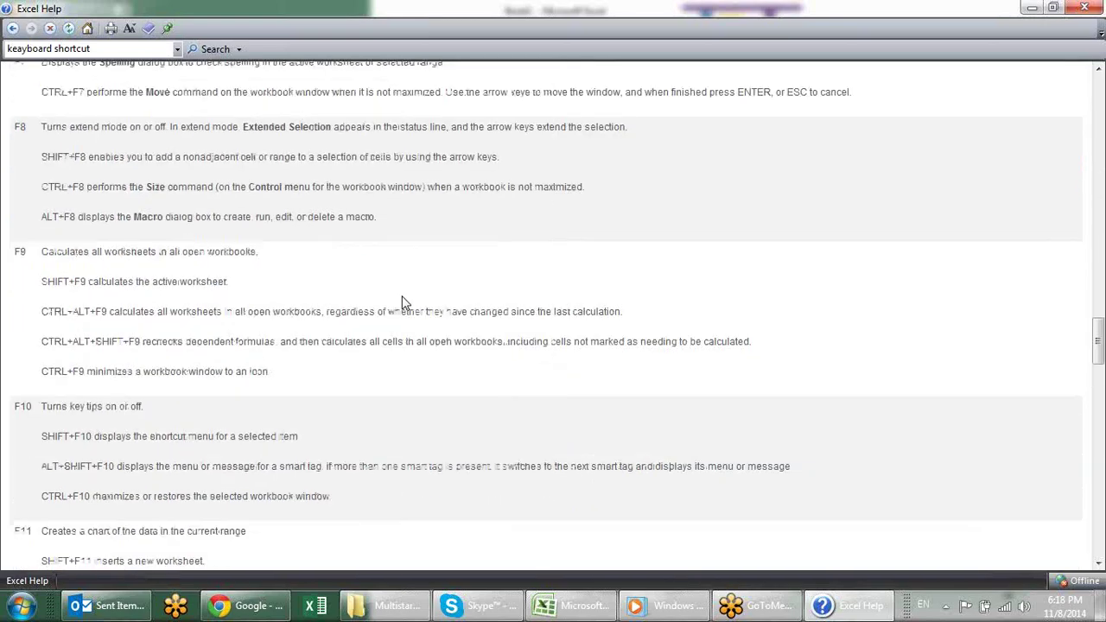
scroll(404, 303, "down", 5)
scroll(401, 302, "down", 5)
scroll(399, 311, "down", 2)
scroll(398, 315, "down", 3)
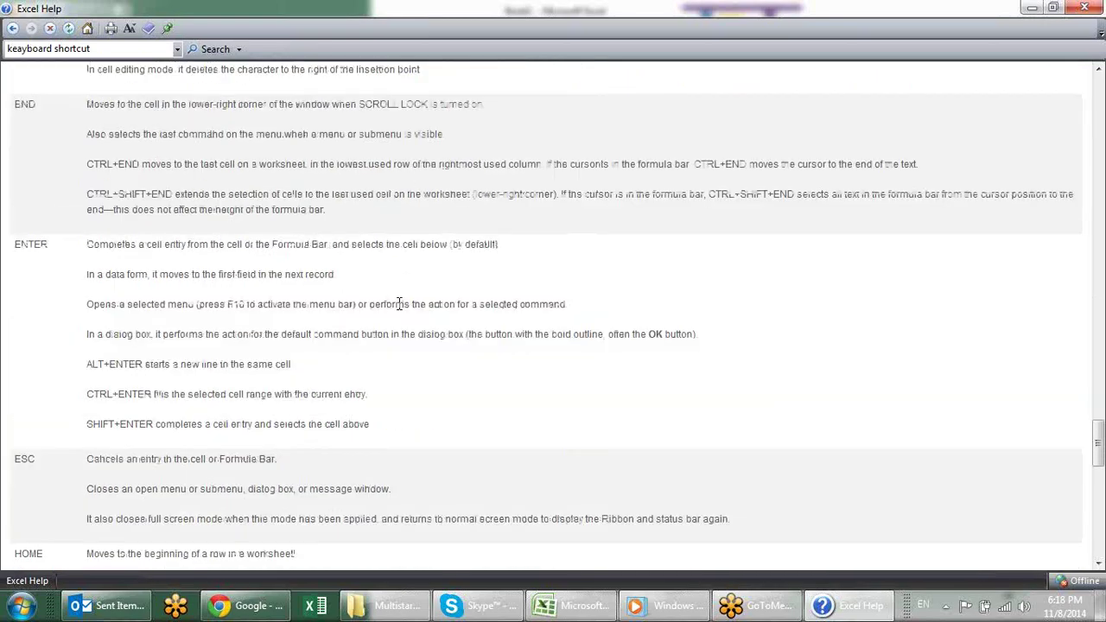
scroll(396, 324, "down", 5)
scroll(396, 324, "down", 5)
scroll(397, 327, "down", 3)
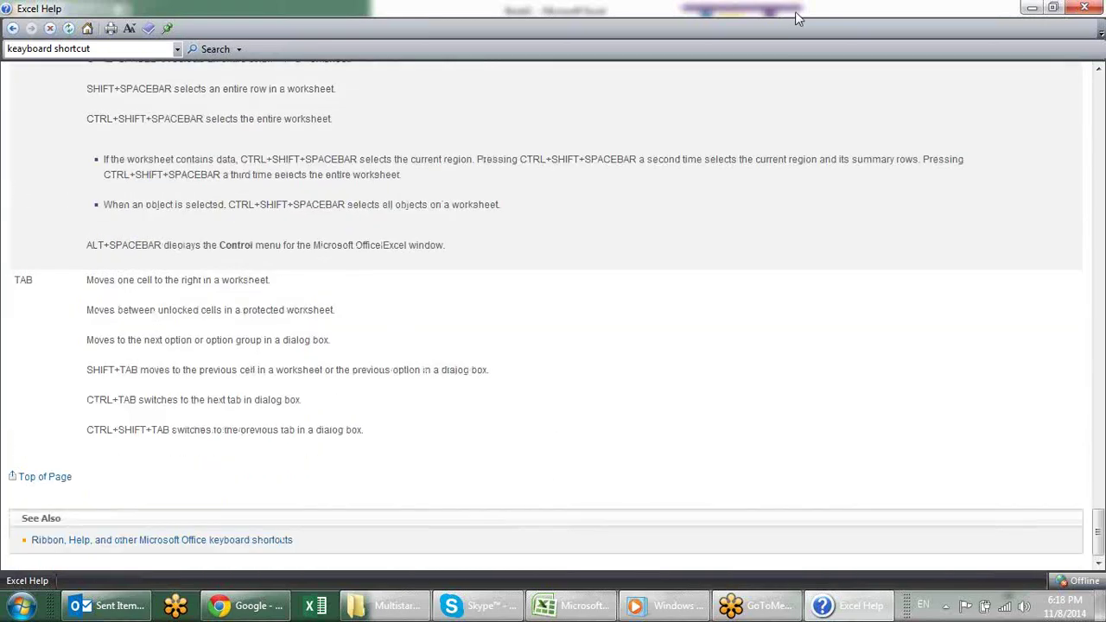
Close Excel Help and select cells E18 and M11.
left_click(1084, 8)
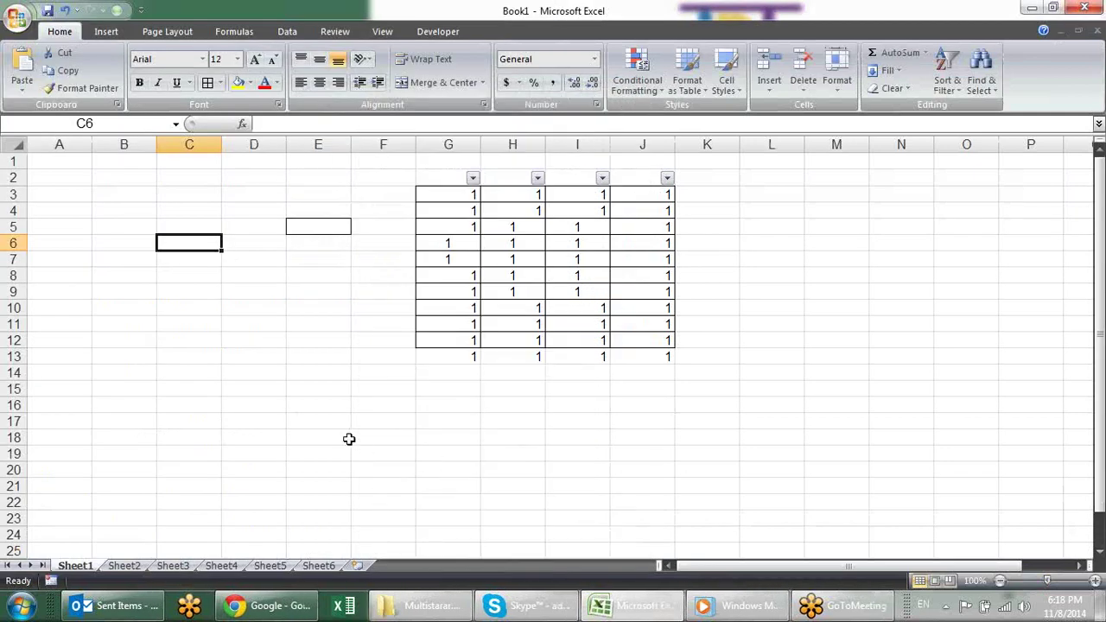
left_click(348, 439)
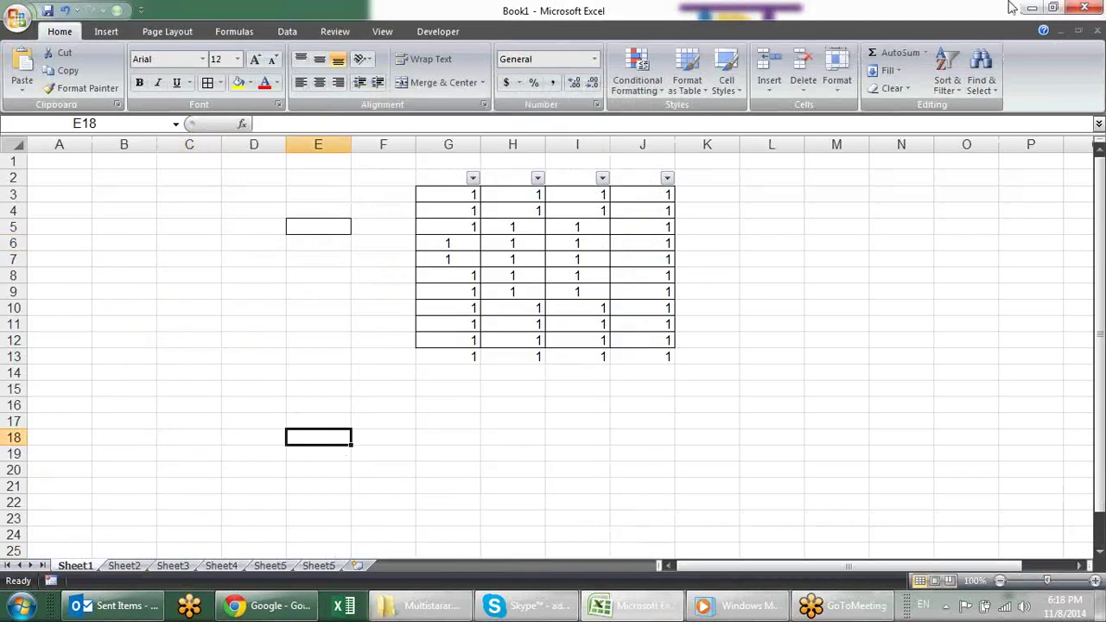
left_click(808, 322)
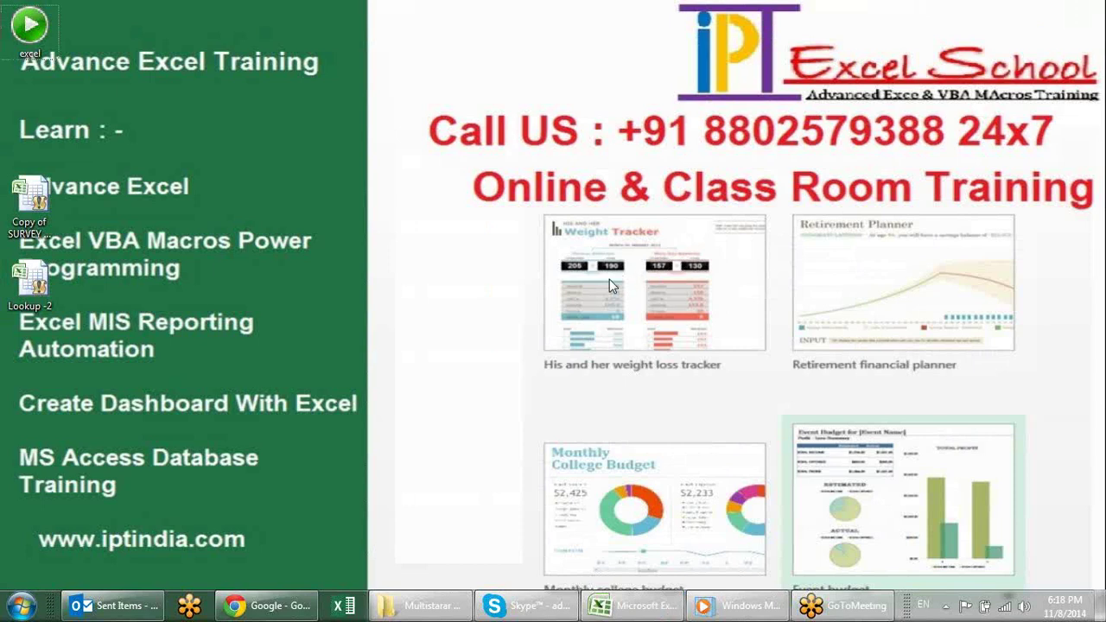
Search Windows Help for 'keyboard shortcut' and open the Keyboard shortcuts article maximized.
key("F1")
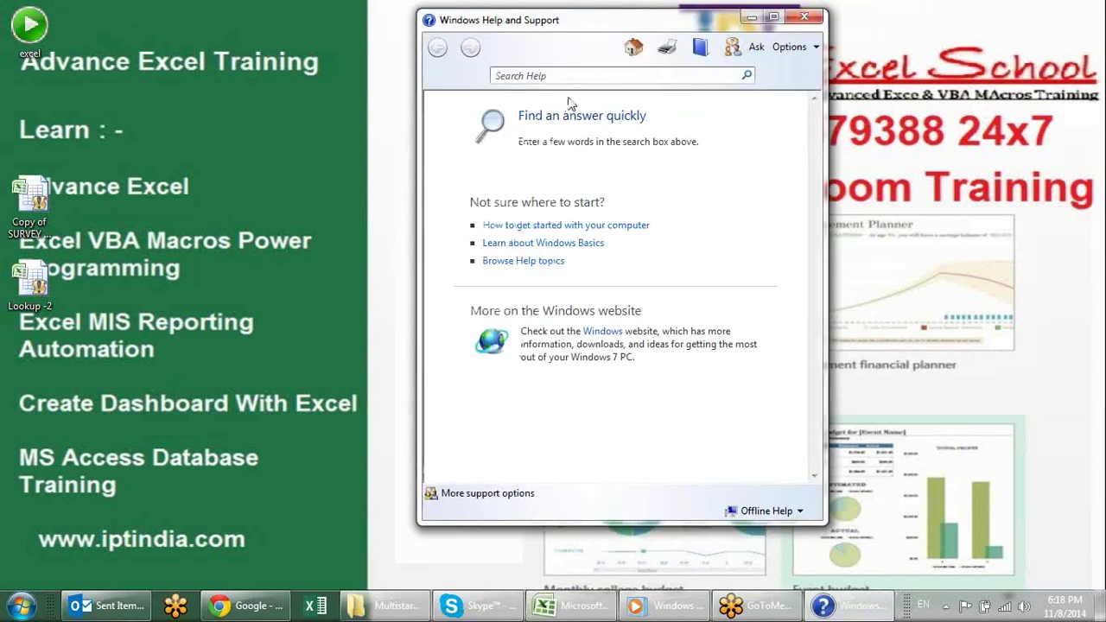
type("keayboard shortcut")
key("Return")
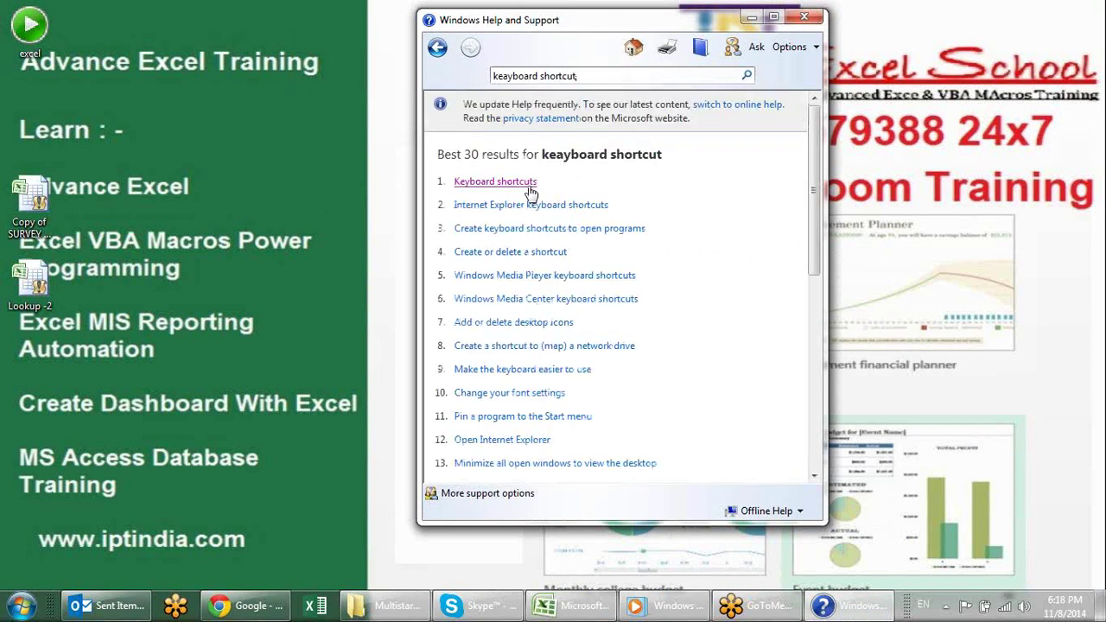
left_click(497, 182)
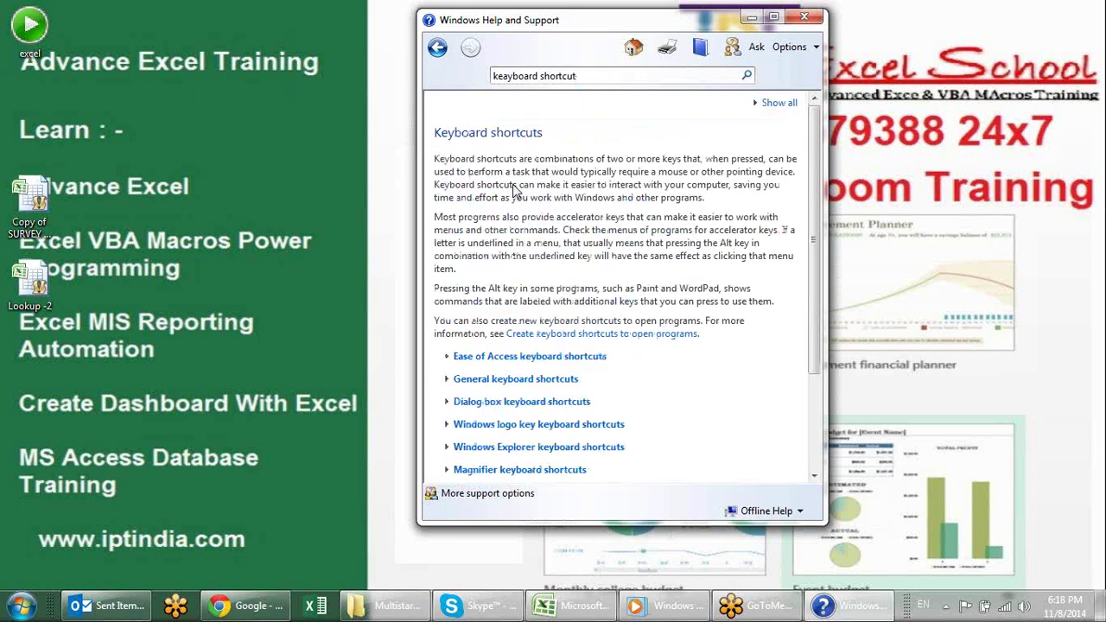
left_click(773, 17)
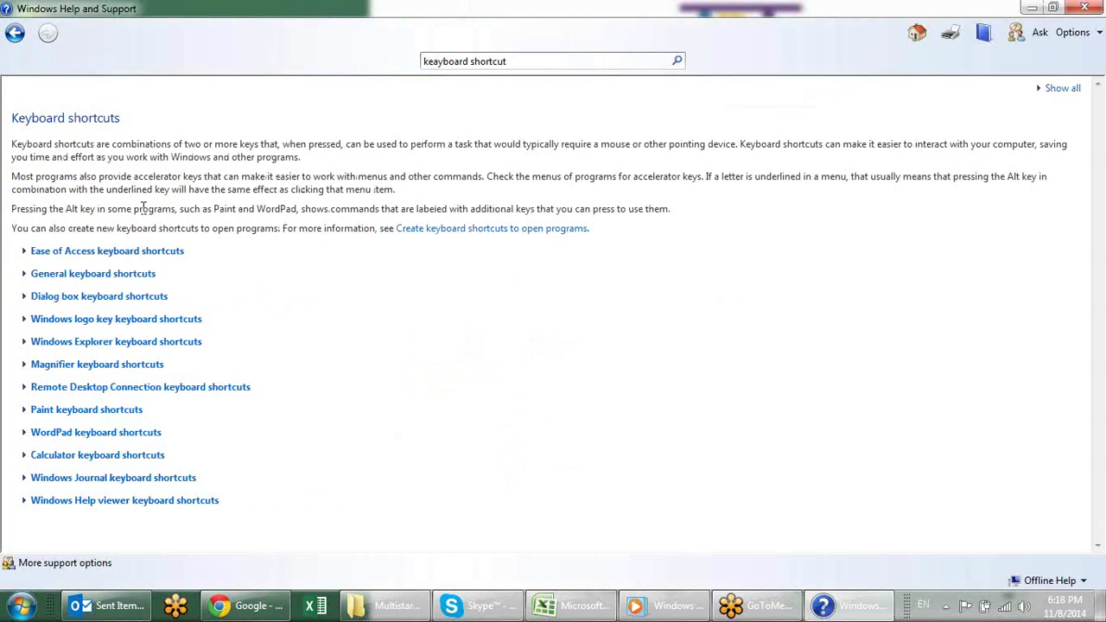
Expand and read the Ease of Access, General and Dialog box shortcut sections.
left_click(155, 252)
scroll(271, 259, "down", 3)
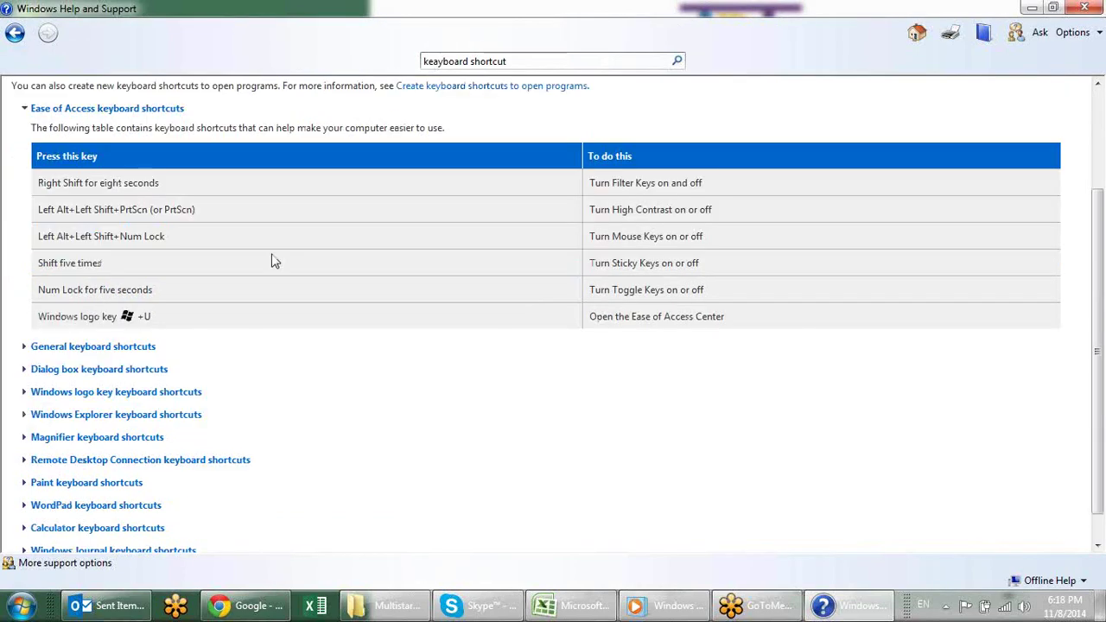
left_click(125, 347)
scroll(279, 222, "down", 2)
scroll(198, 210, "down", 3)
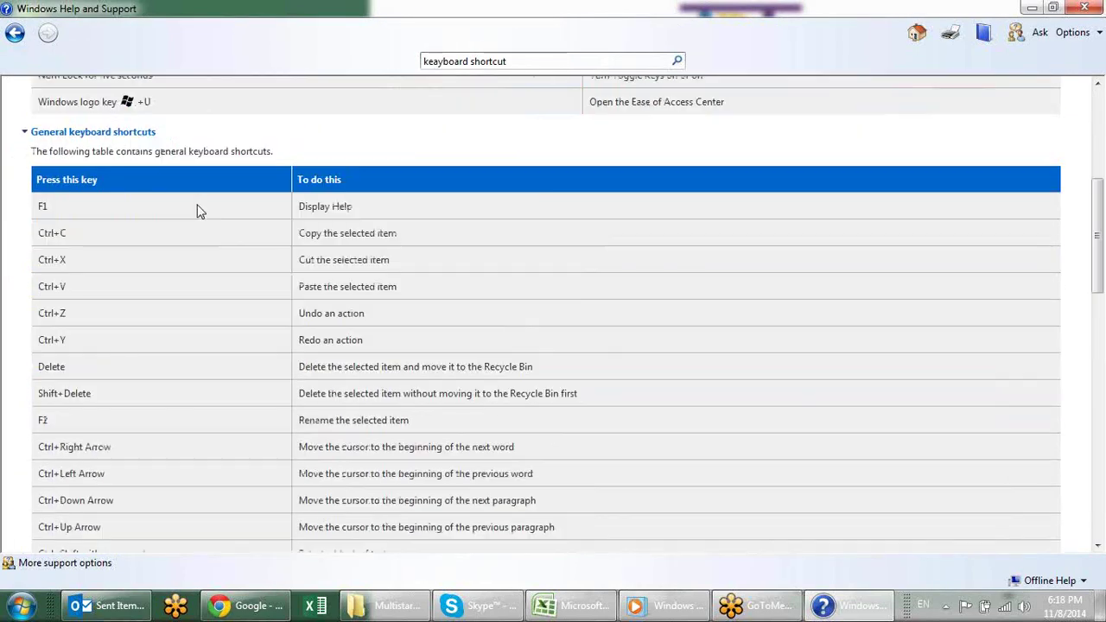
scroll(285, 380, "down", 10)
scroll(285, 380, "down", 7)
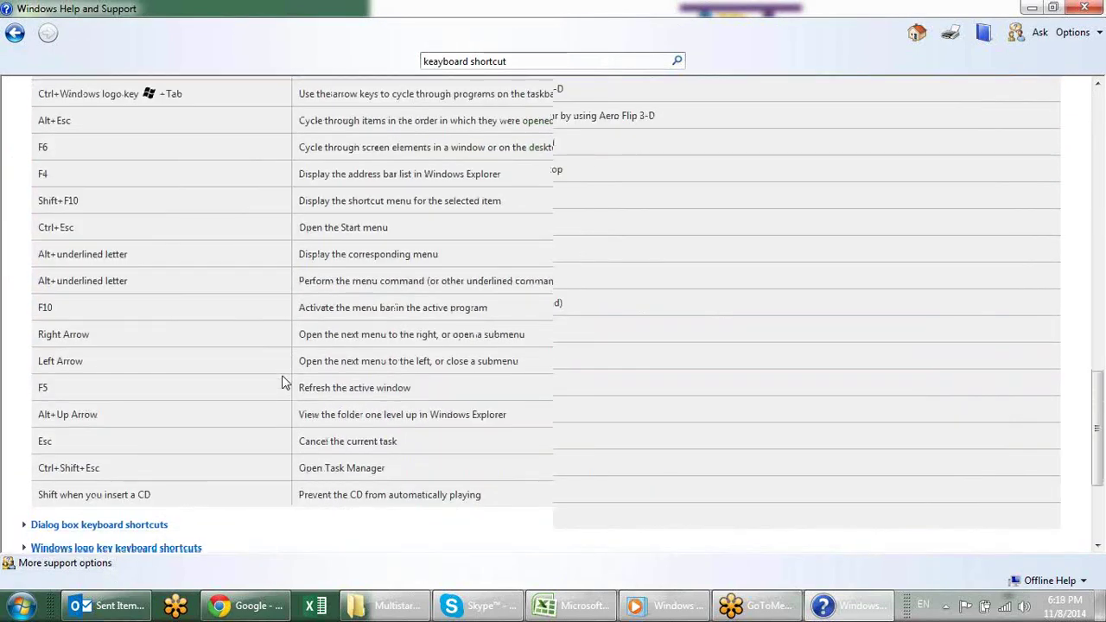
scroll(285, 380, "down", 4)
left_click(159, 336)
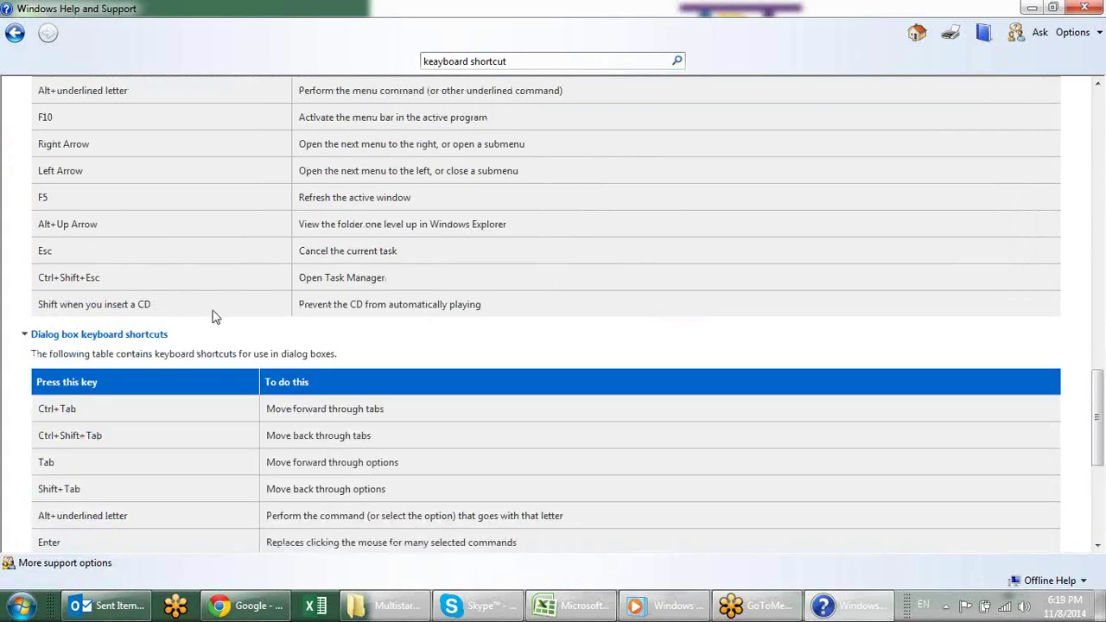
scroll(259, 233, "down", 4)
scroll(249, 199, "up", 1)
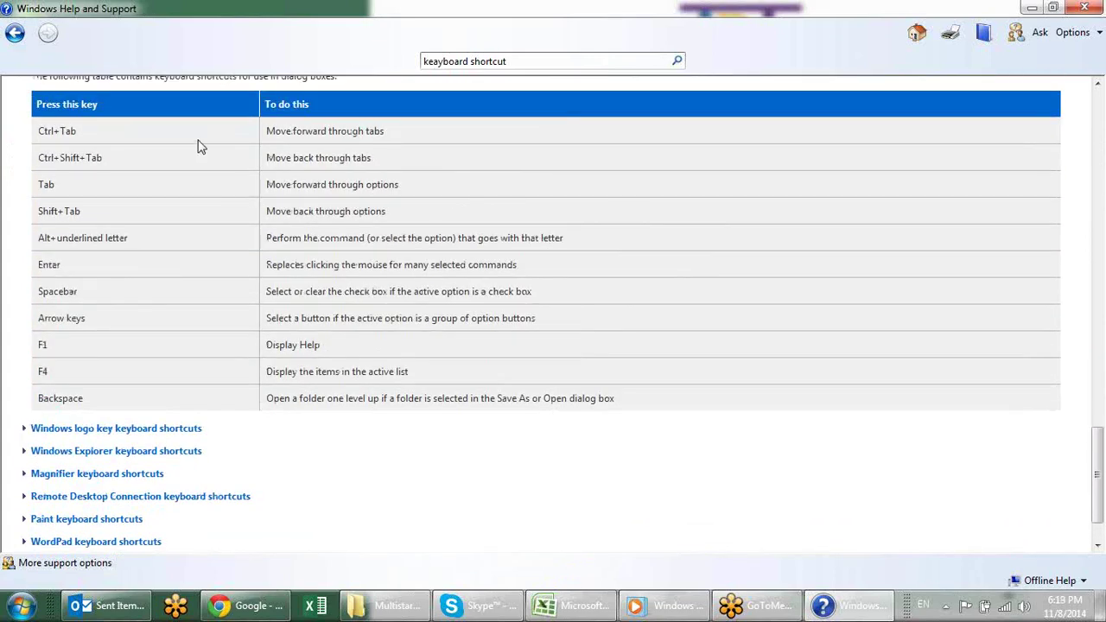
scroll(159, 418, "down", 1)
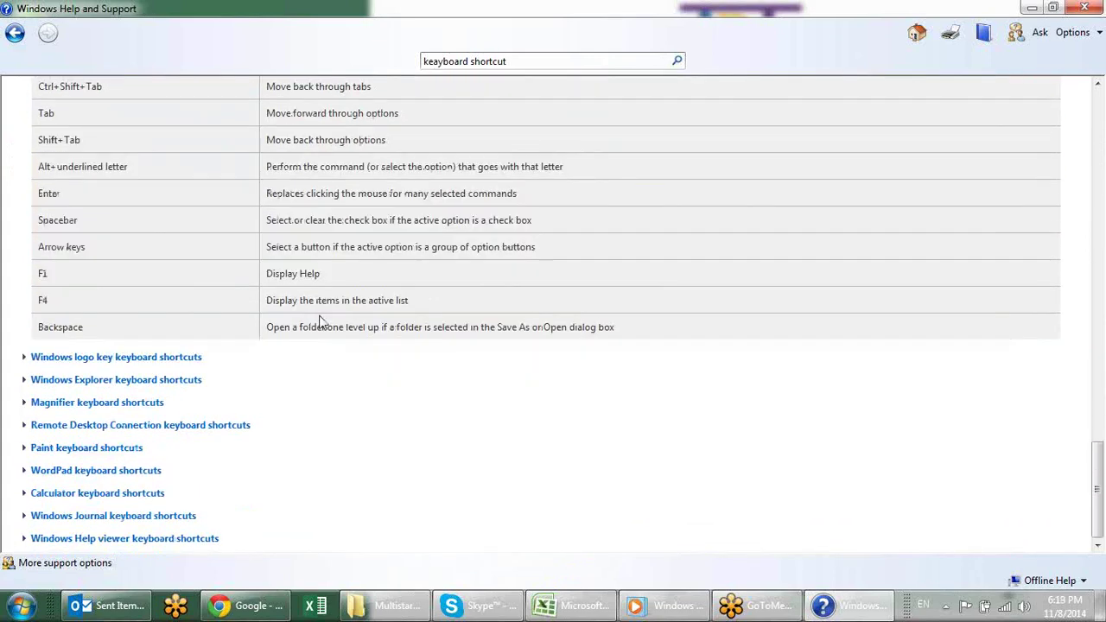
Expand the Windows logo key and Windows Explorer sections, then close Windows Help.
left_click(191, 361)
scroll(325, 288, "down", 2)
scroll(326, 288, "down", 3)
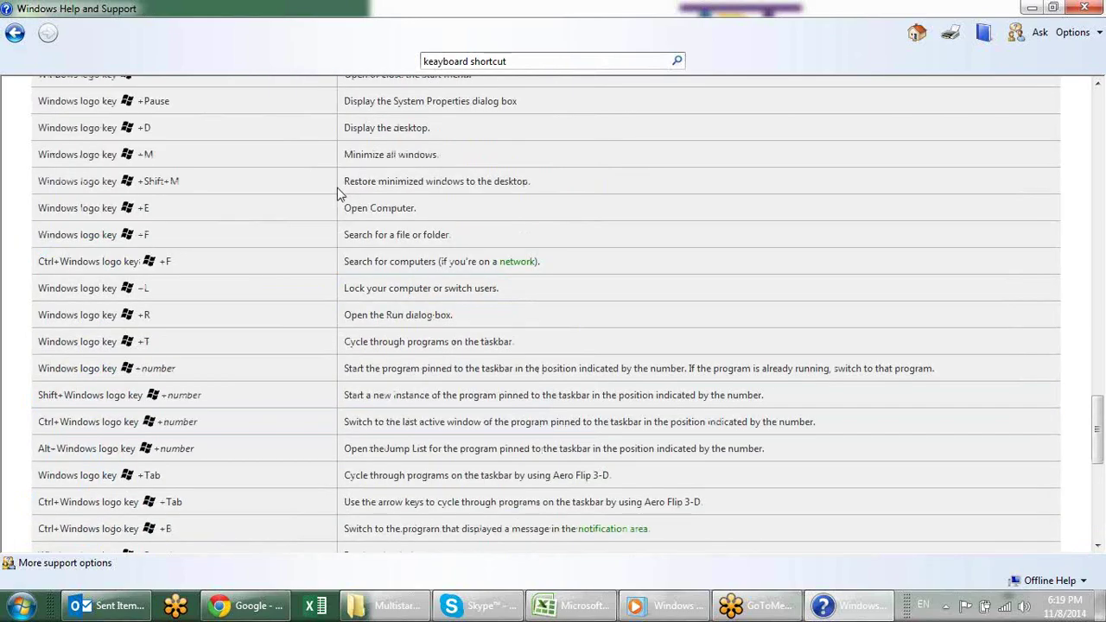
scroll(344, 228, "up", 3)
scroll(343, 228, "down", 4)
scroll(344, 191, "up", 1)
scroll(344, 192, "down", 3)
scroll(328, 199, "down", 3)
scroll(287, 213, "down", 5)
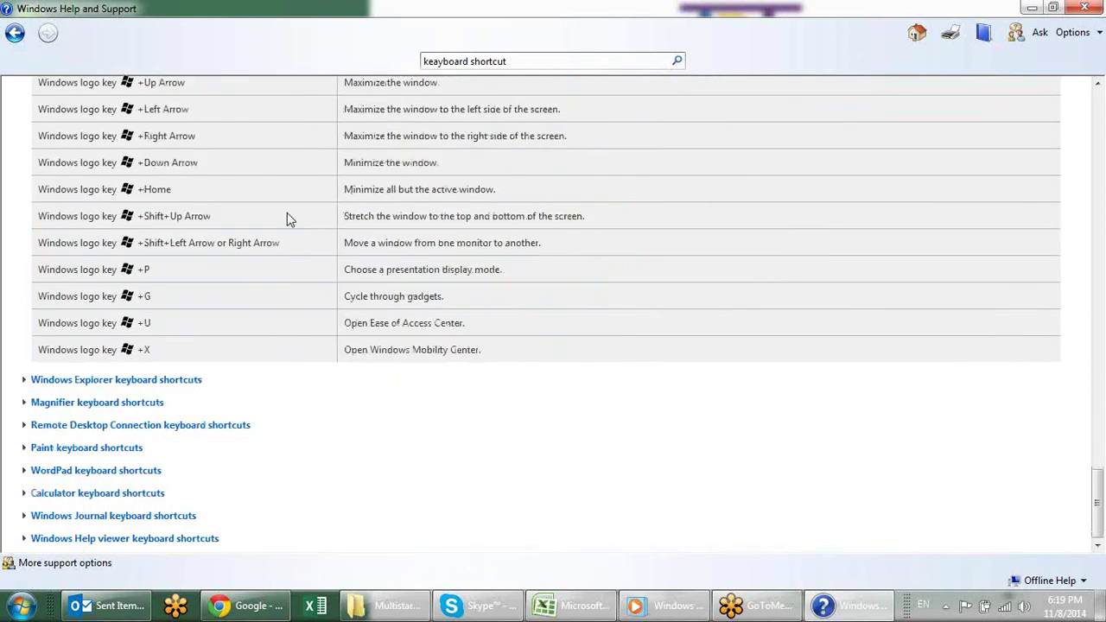
left_click(192, 381)
scroll(418, 221, "down", 8)
scroll(418, 221, "down", 4)
scroll(418, 221, "down", 1)
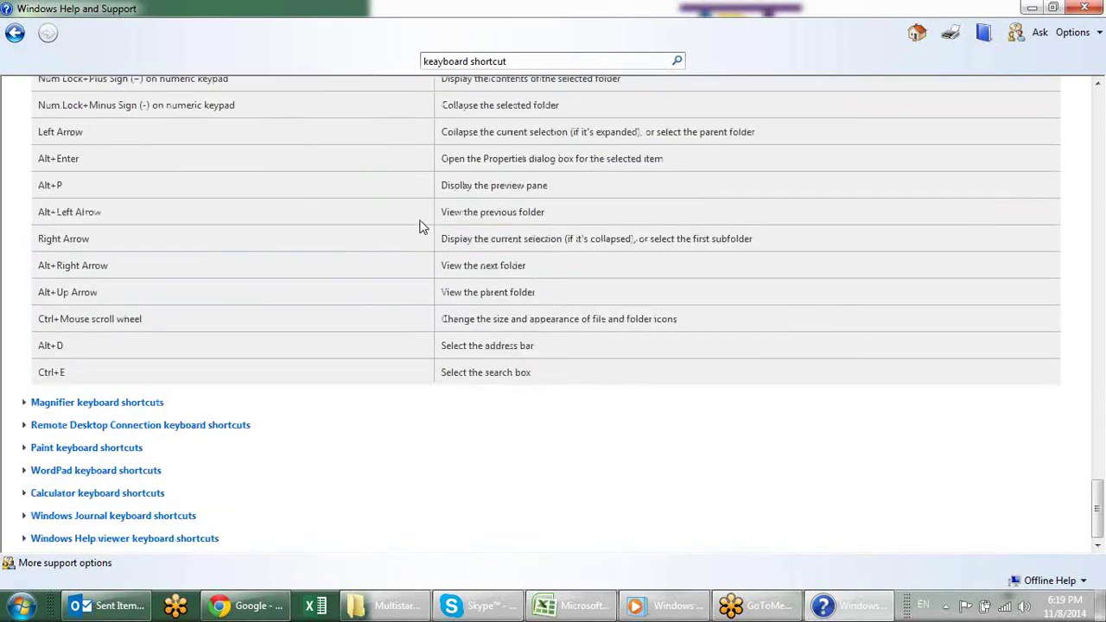
left_click(1085, 8)
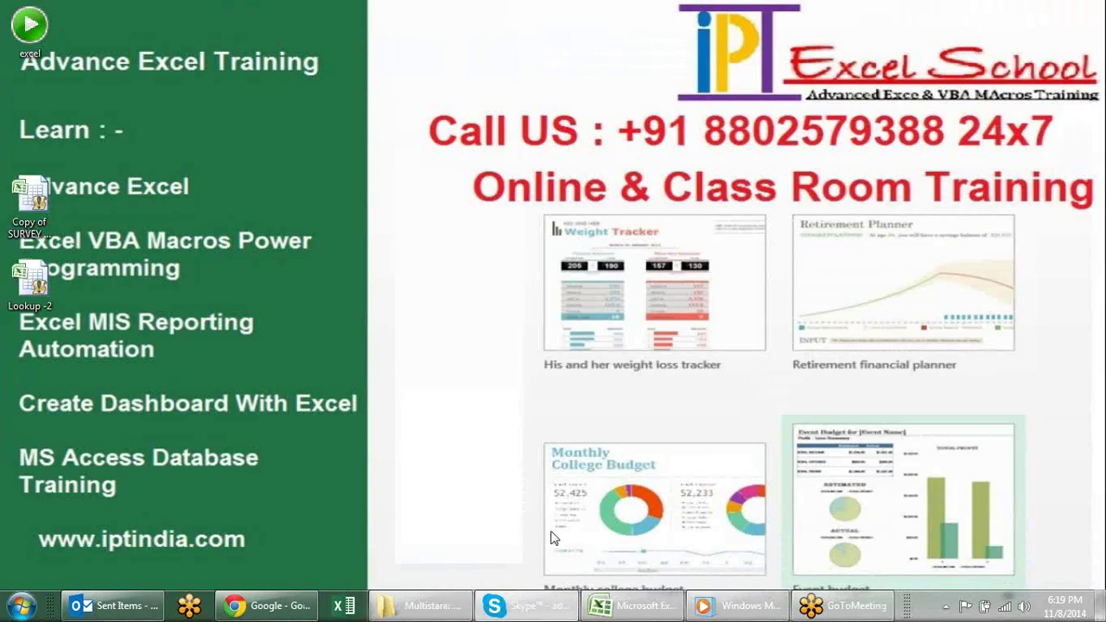
Back in the workbook, find 'Excel specifications and limits' in Excel Help and maximize it.
left_click(669, 607)
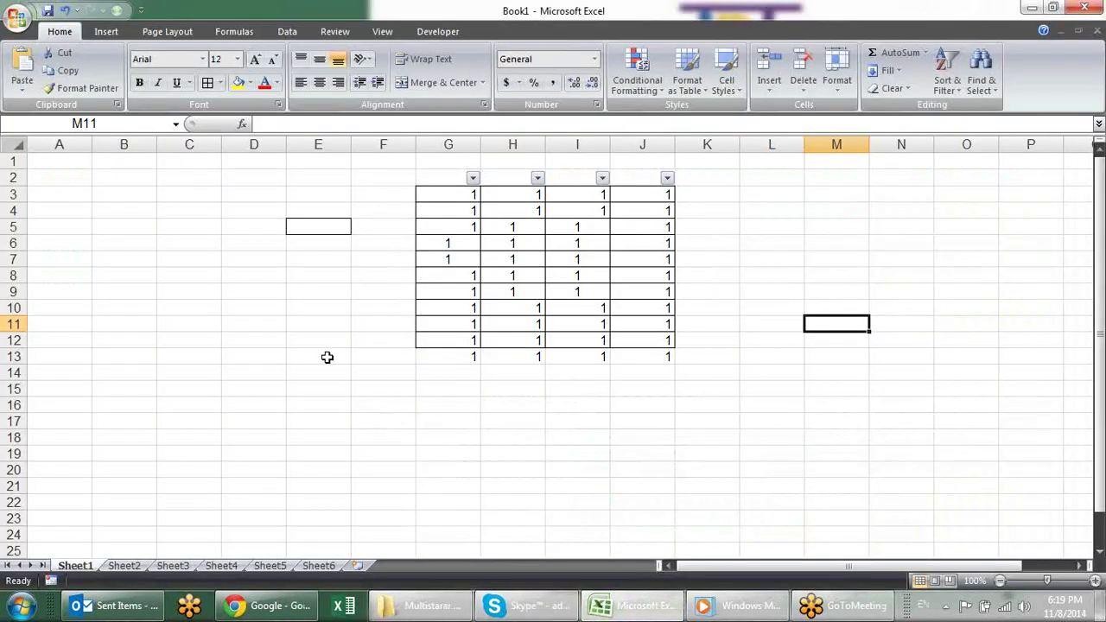
left_click(288, 274)
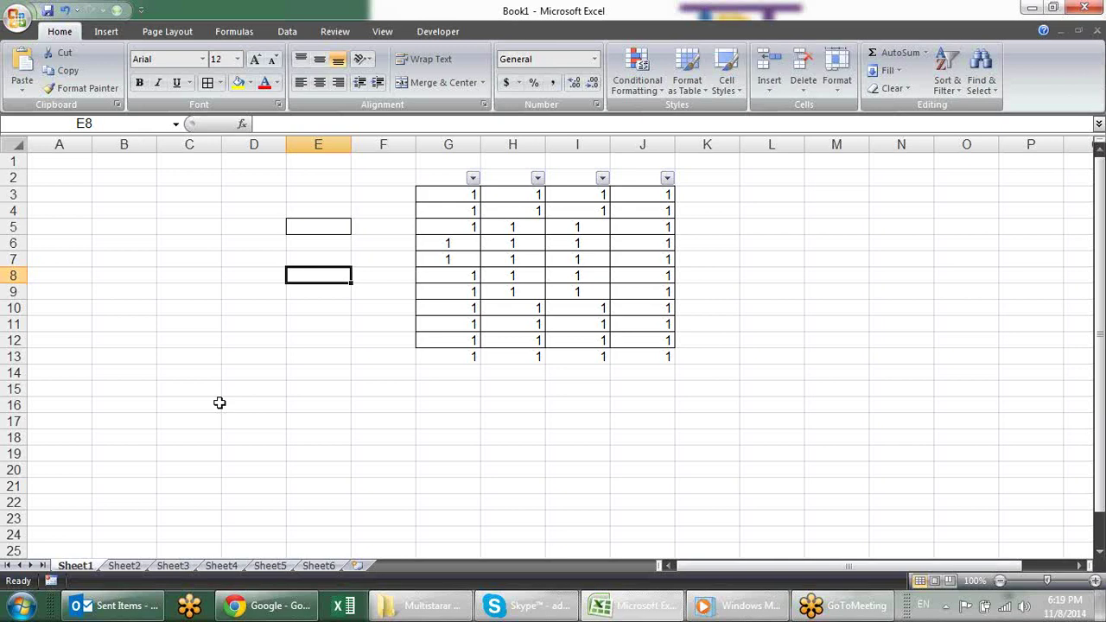
key("F1")
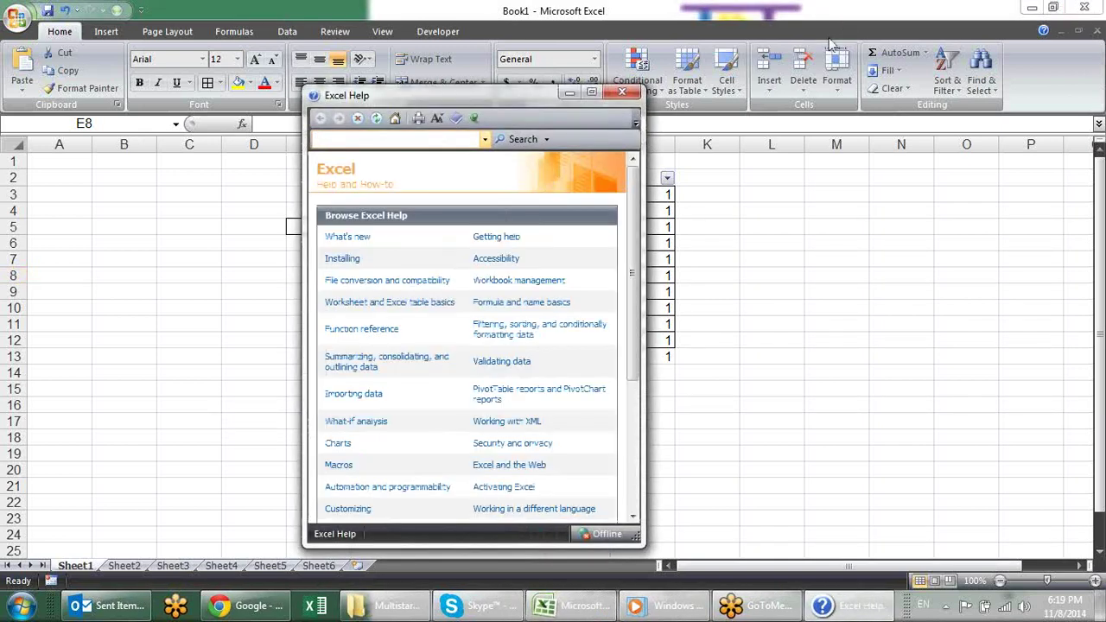
type("limits")
key("Return")
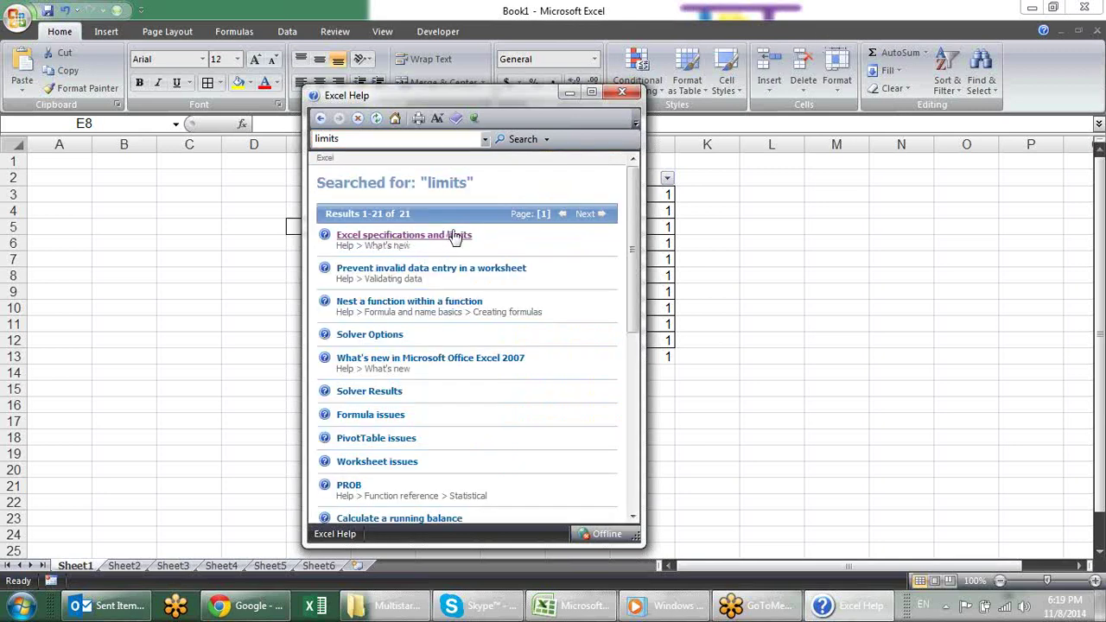
left_click(455, 236)
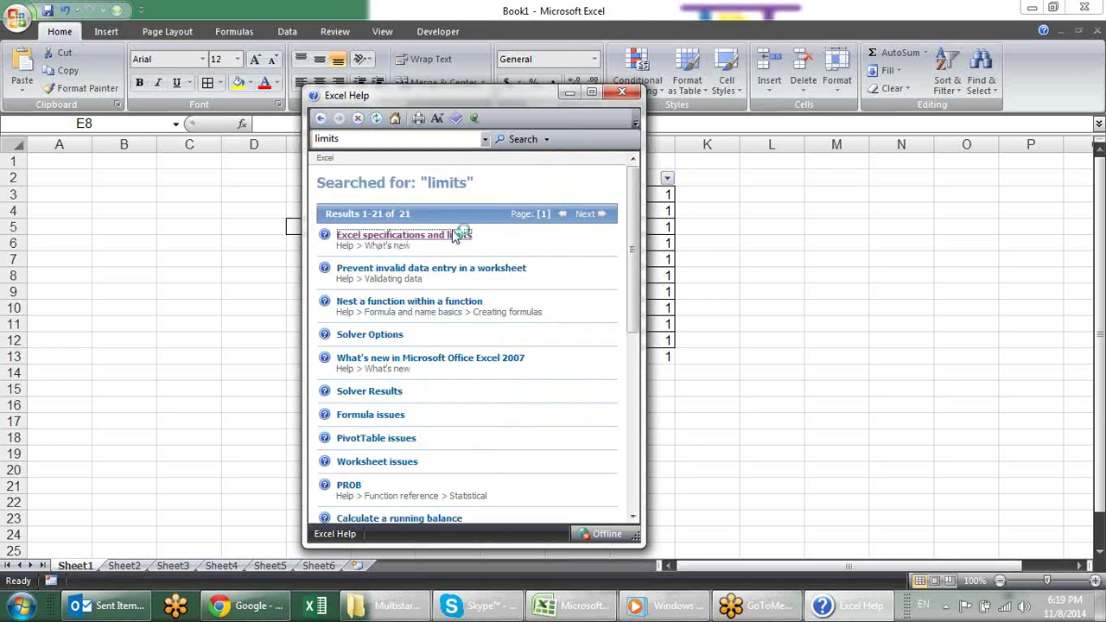
left_click(591, 92)
Highlight the 409-point row height and 10,000 filter drop-down limits, declining an incoming call.
scroll(406, 282, "down", 5)
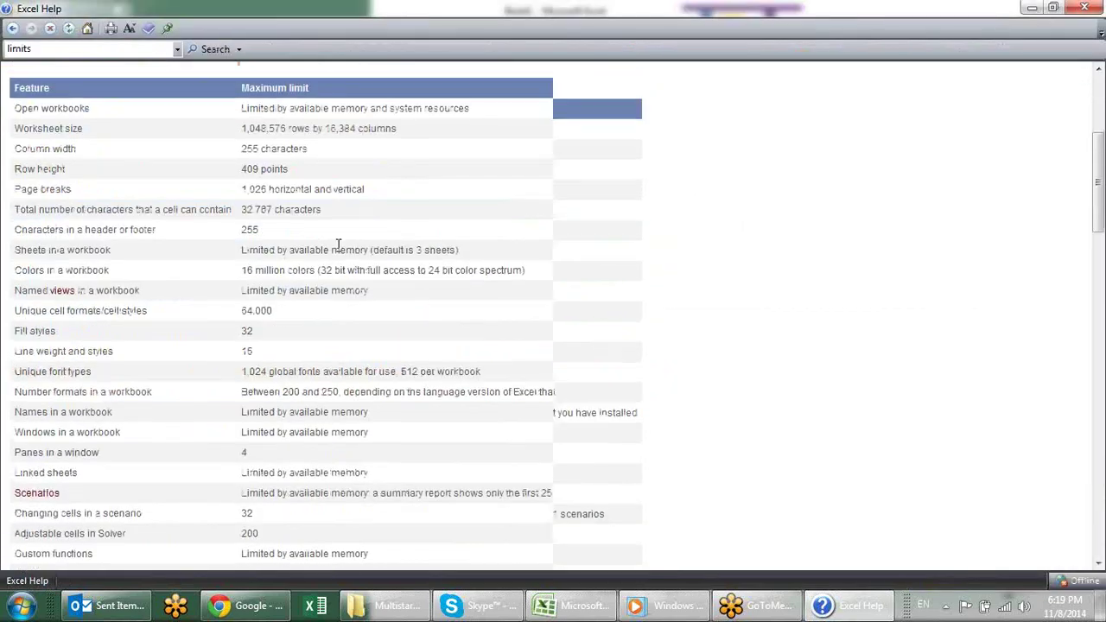
mouse_move(242, 177)
left_mouse_down()
mouse_move(335, 196)
mouse_move(343, 183)
mouse_move(267, 199)
mouse_move(252, 217)
mouse_move(284, 219)
mouse_move(242, 239)
left_mouse_up()
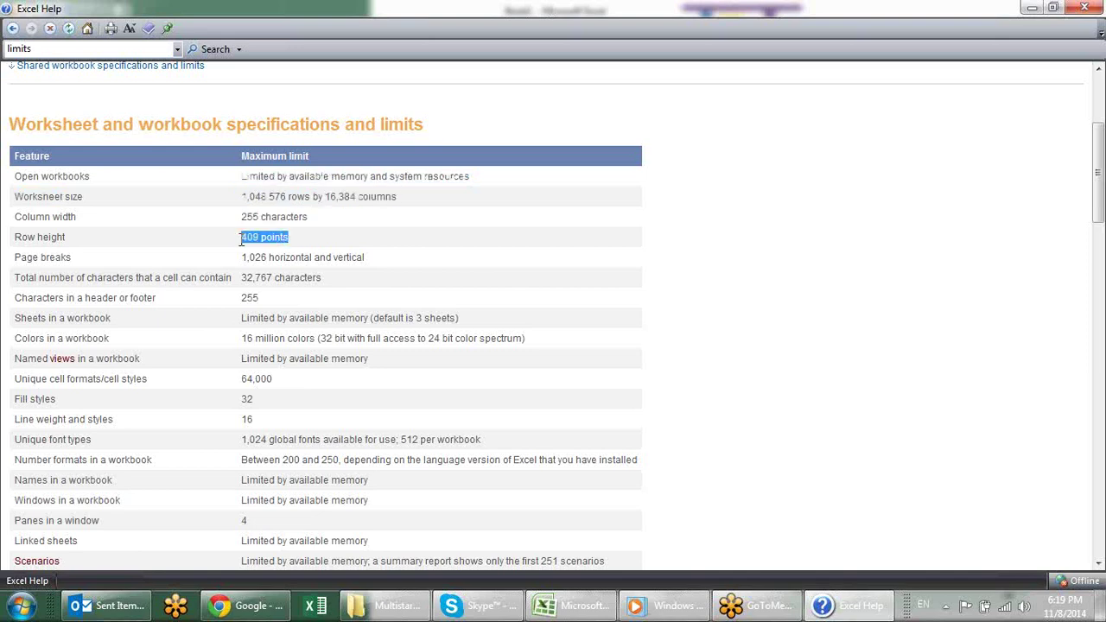
scroll(316, 222, "down", 3)
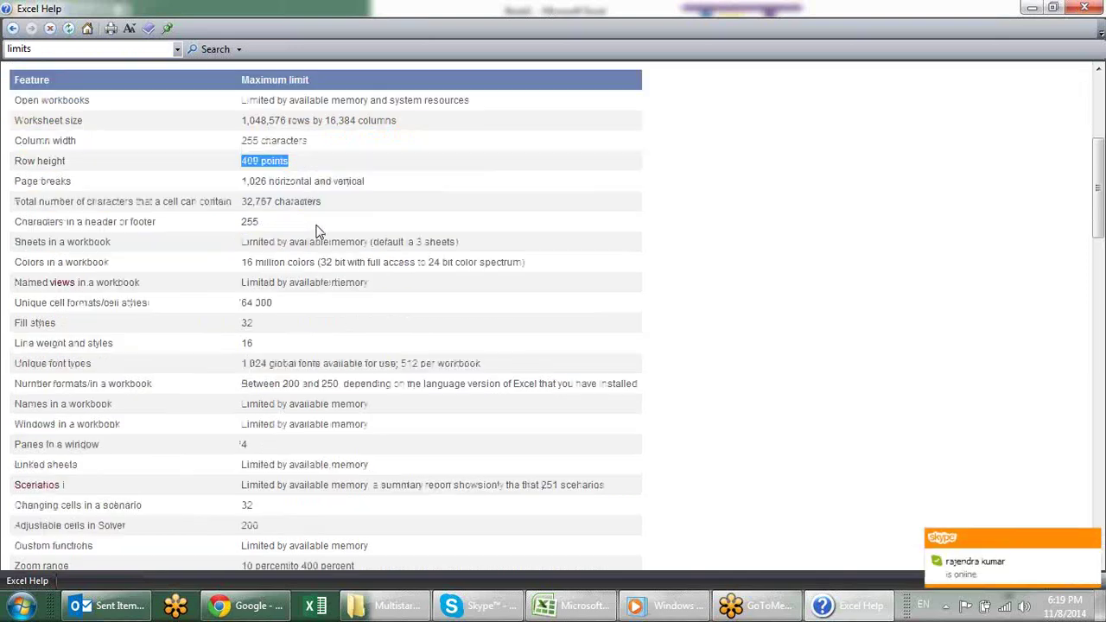
scroll(315, 233, "down", 4)
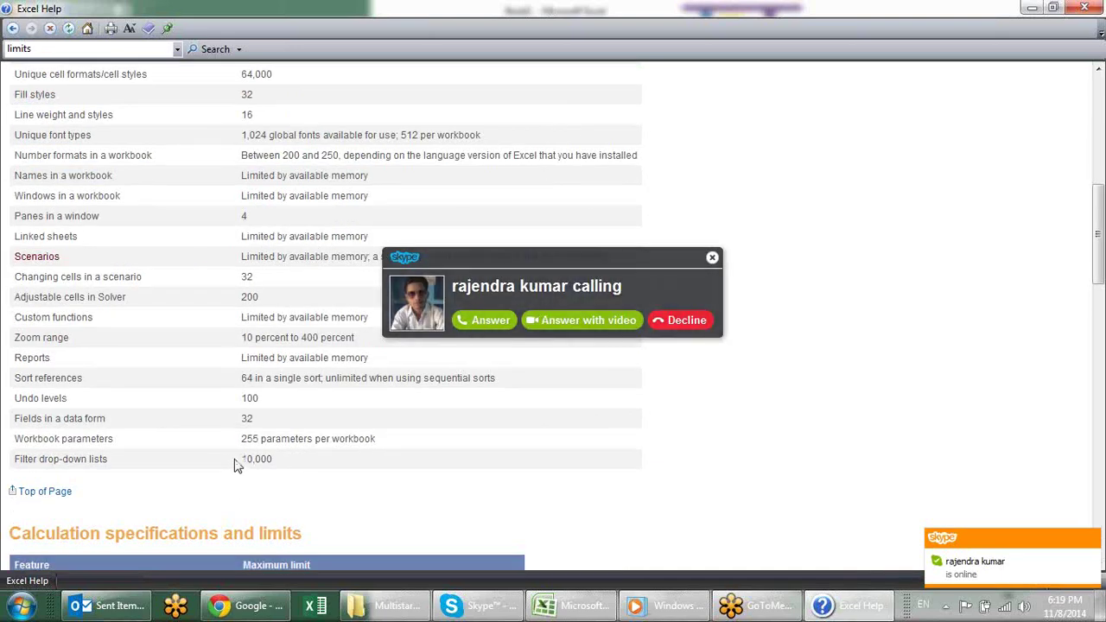
left_click(681, 321)
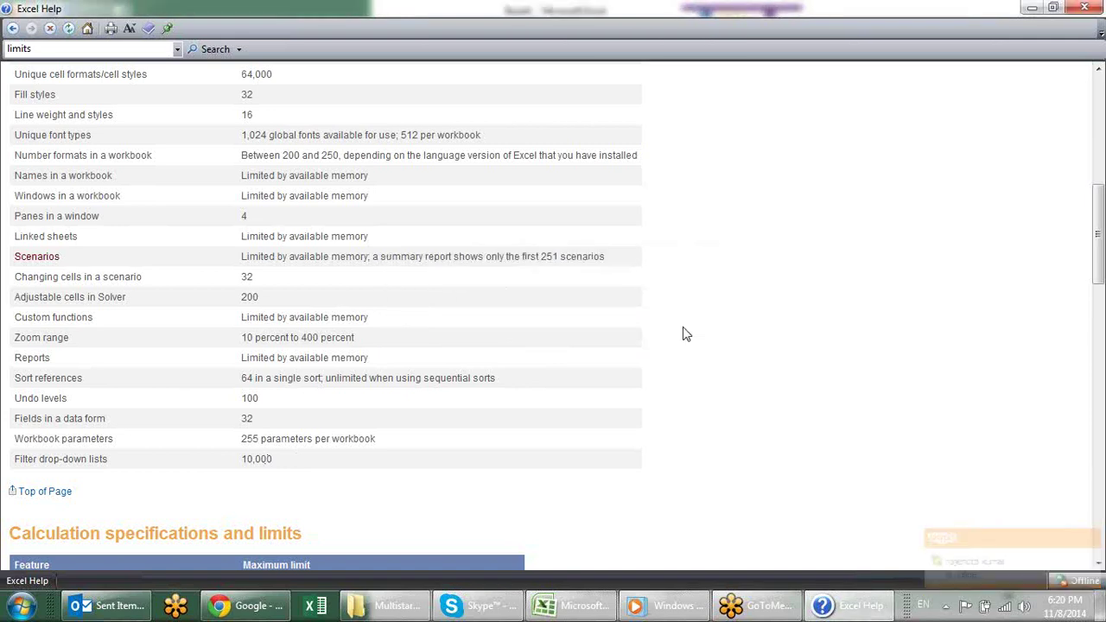
double_click(261, 459)
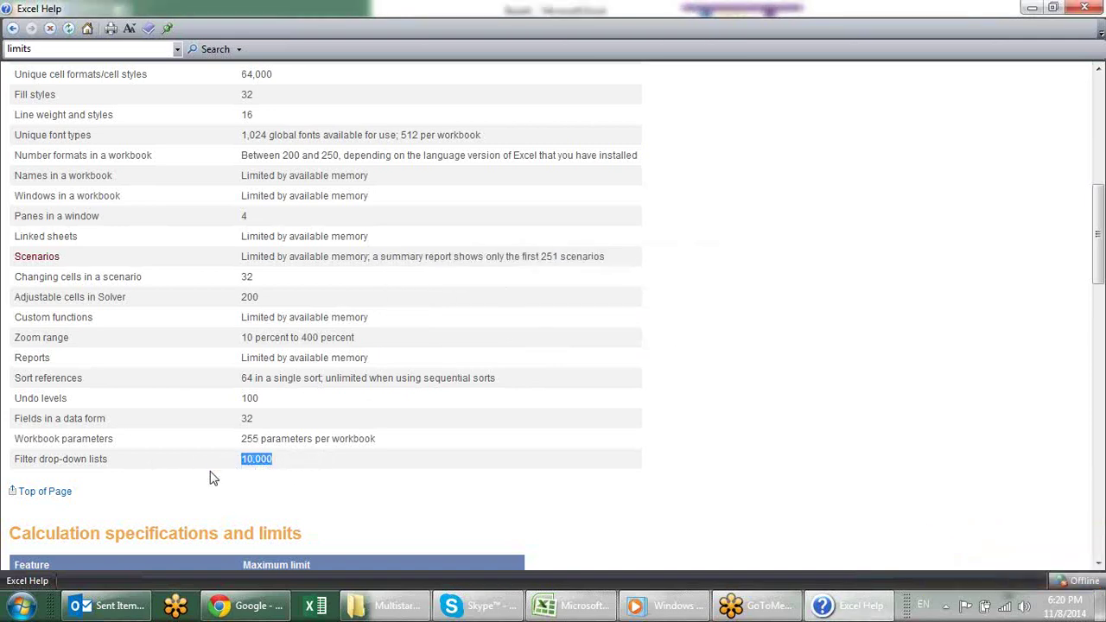
left_click(191, 463)
left_click_drag(271, 461, 225, 456)
left_click(753, 266)
scroll(830, 233, "up", 1)
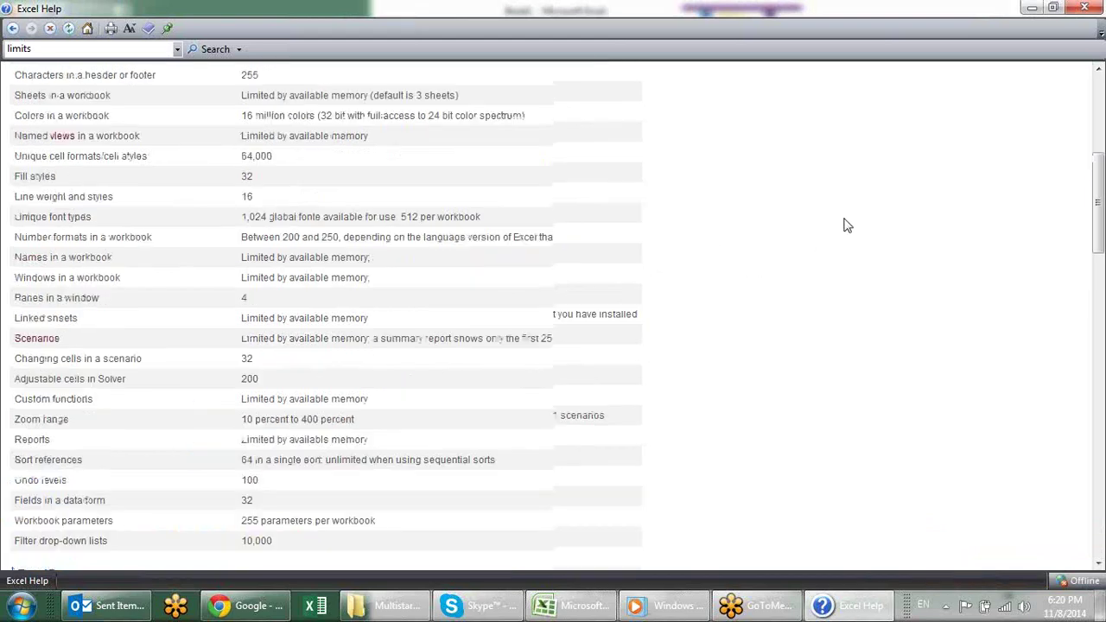
scroll(838, 229, "up", 3)
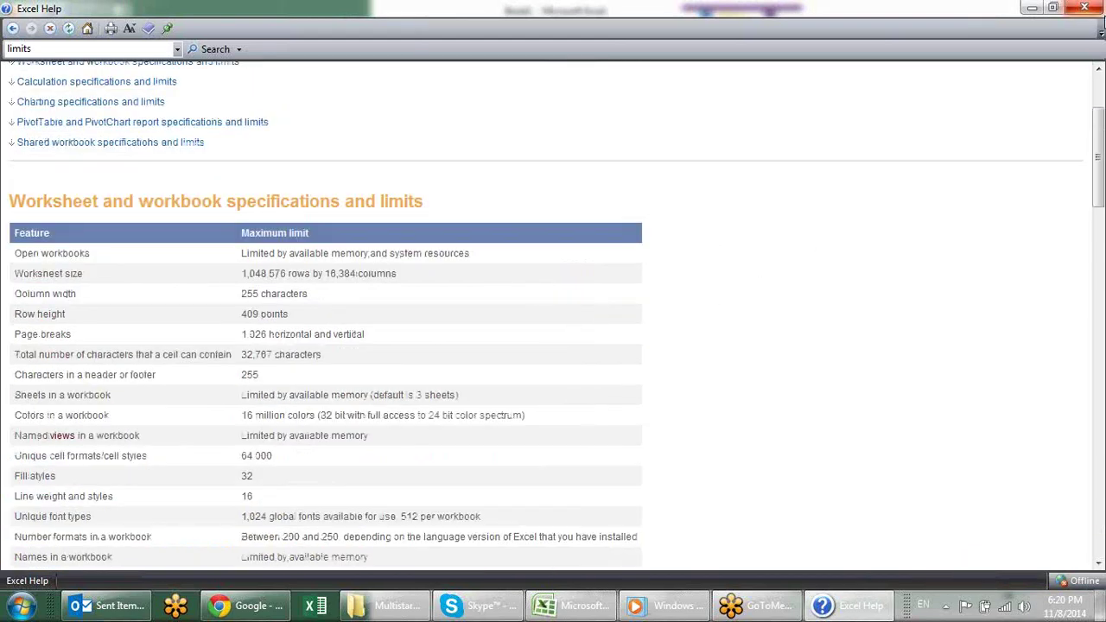
Restore the Help window to its smaller size, scroll the article, and close Help.
left_click(1052, 8)
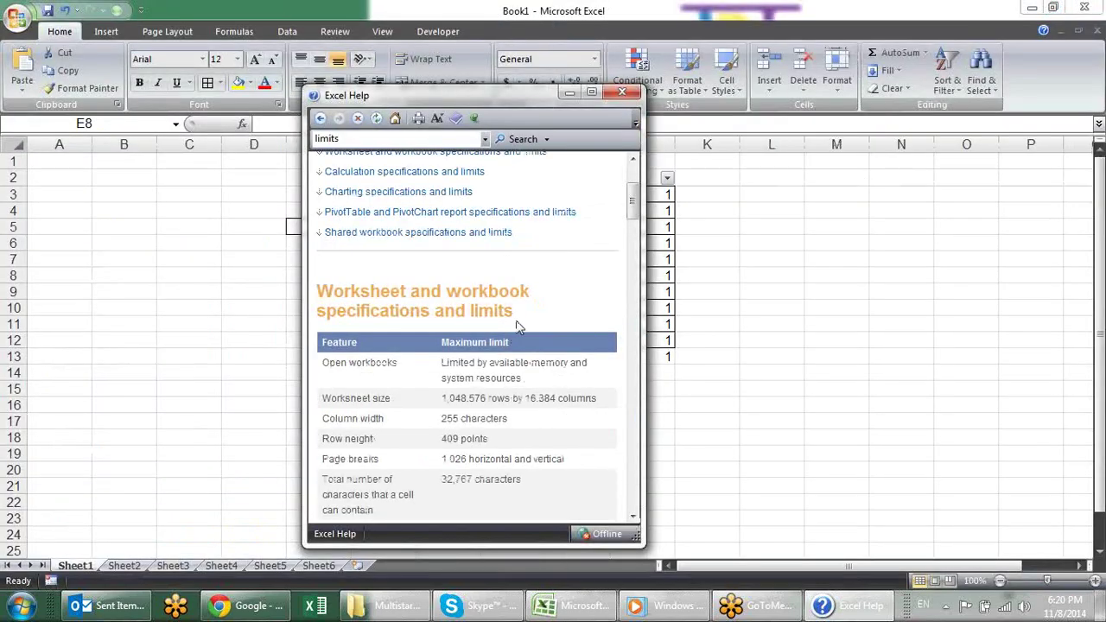
scroll(521, 324, "down", 3)
scroll(556, 268, "down", 3)
scroll(557, 270, "down", 3)
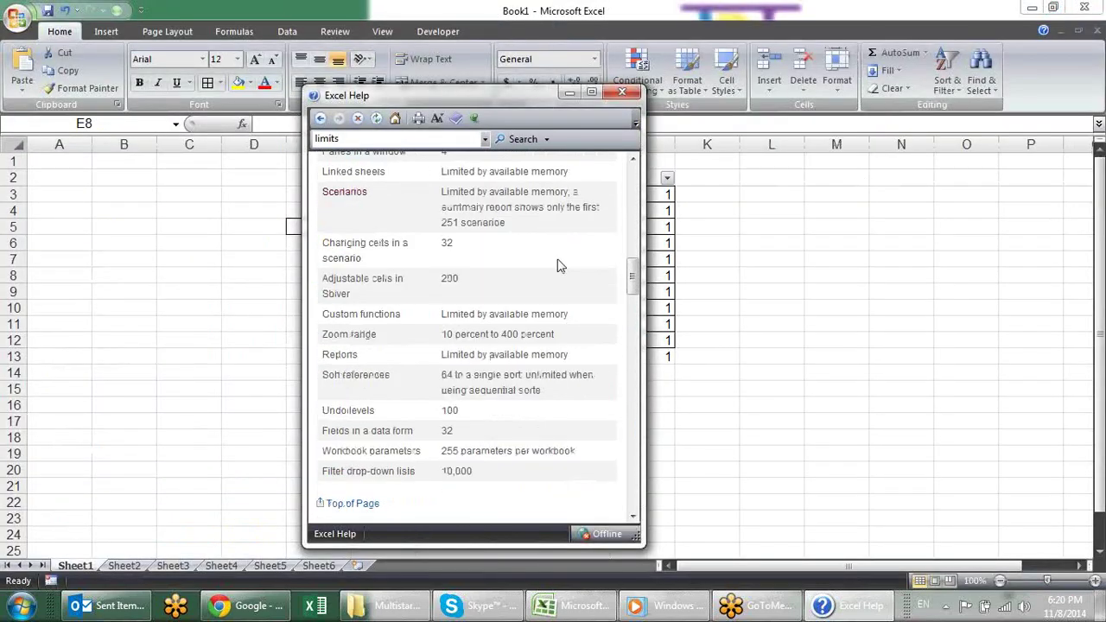
scroll(557, 268, "up", 3)
scroll(557, 267, "up", 1)
scroll(557, 266, "up", 1)
scroll(557, 265, "up", 2)
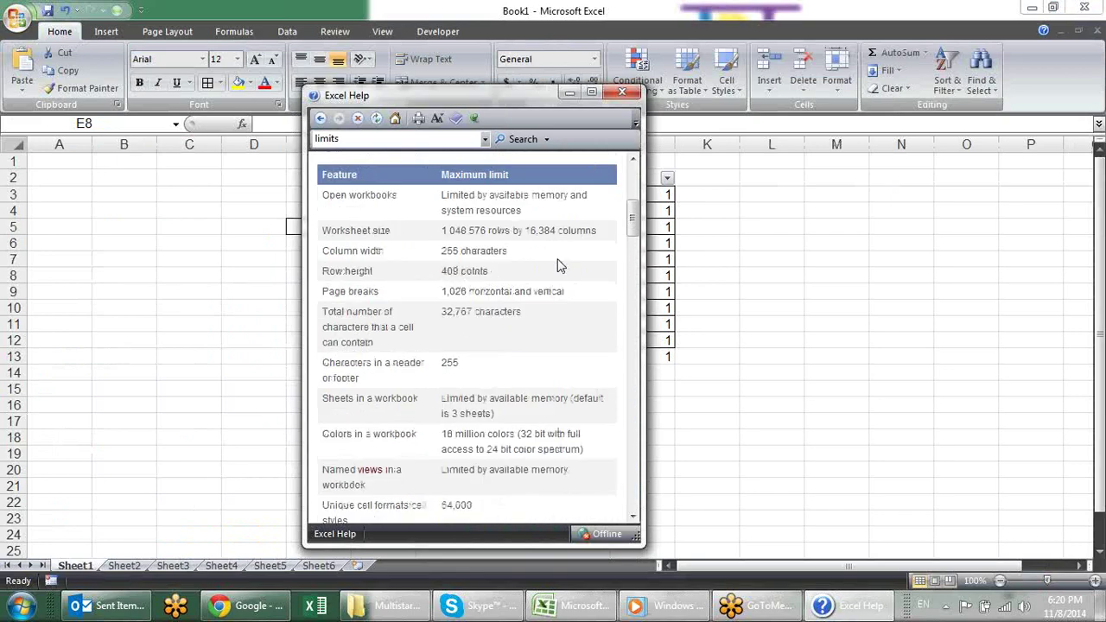
scroll(557, 265, "up", 2)
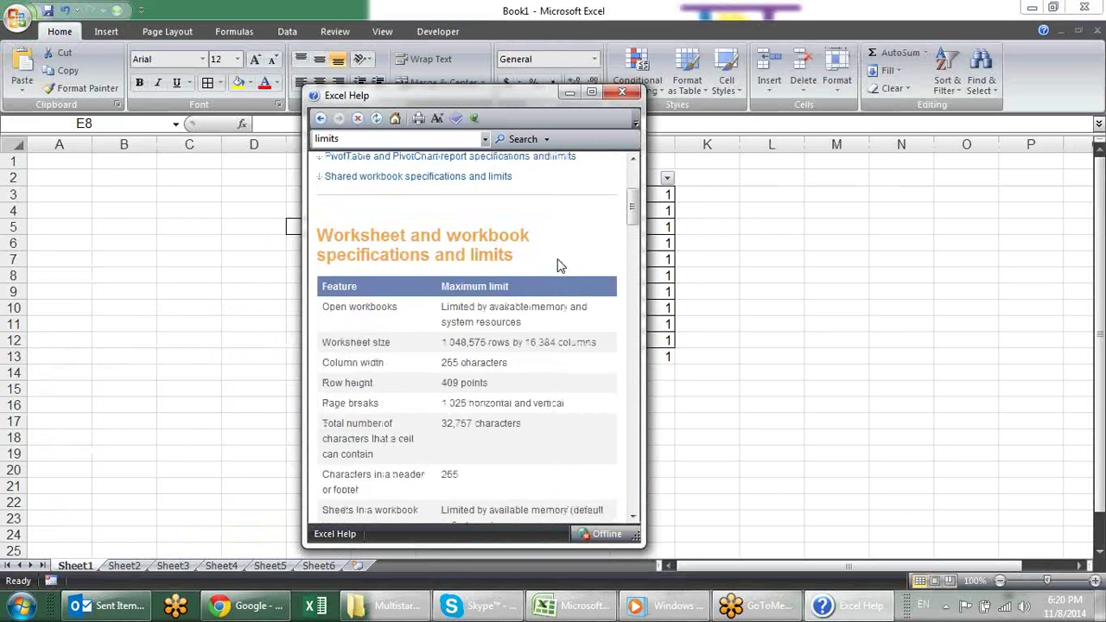
left_click(624, 94)
left_click(743, 230)
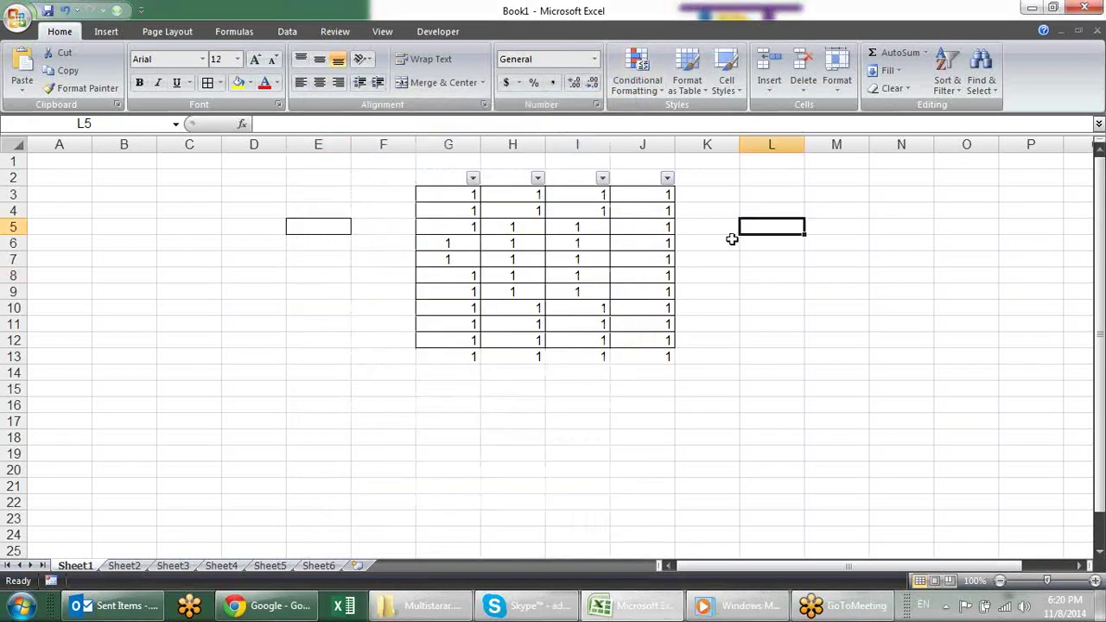
scroll(365, 277, "down", 3)
scroll(498, 333, "up", 3)
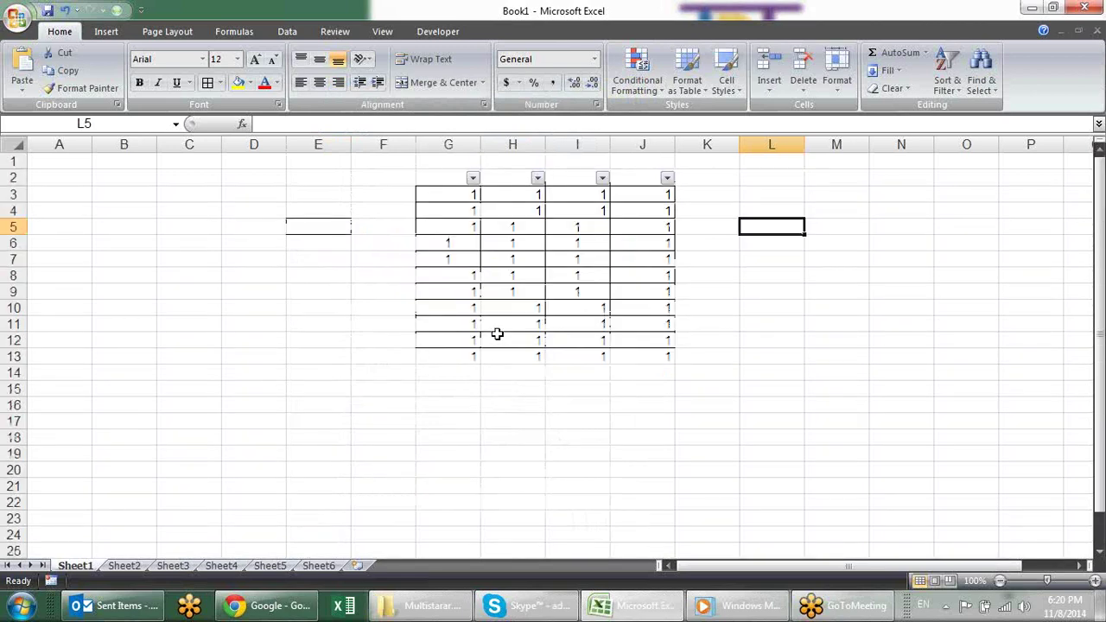
mouse_move(260, 276)
left_mouse_down()
mouse_move(537, 403)
mouse_move(723, 427)
left_mouse_up()
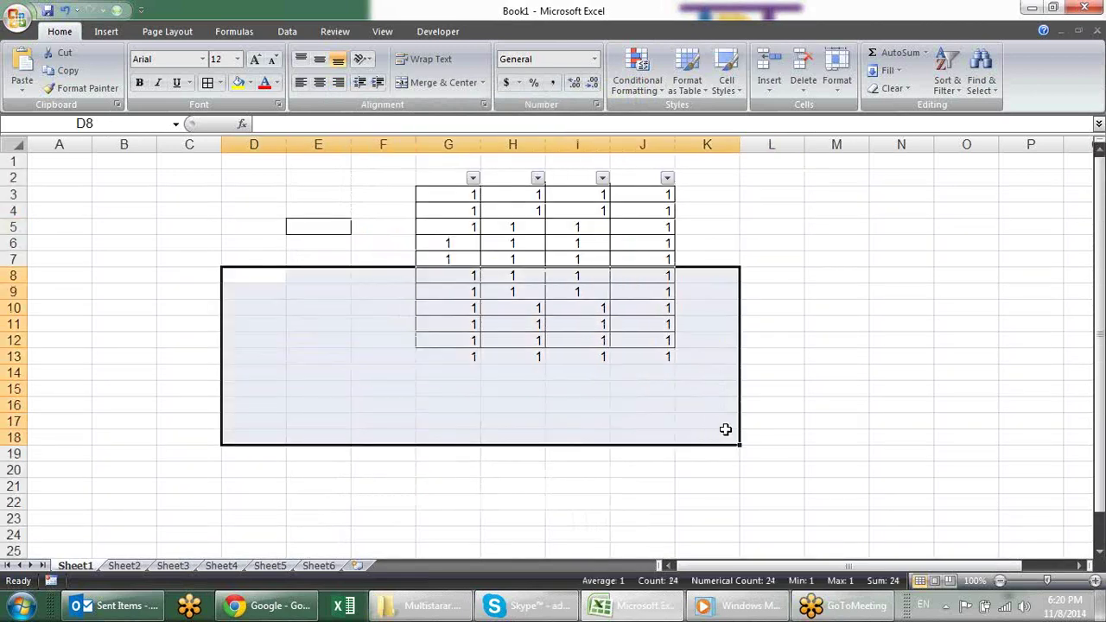
left_click(795, 389)
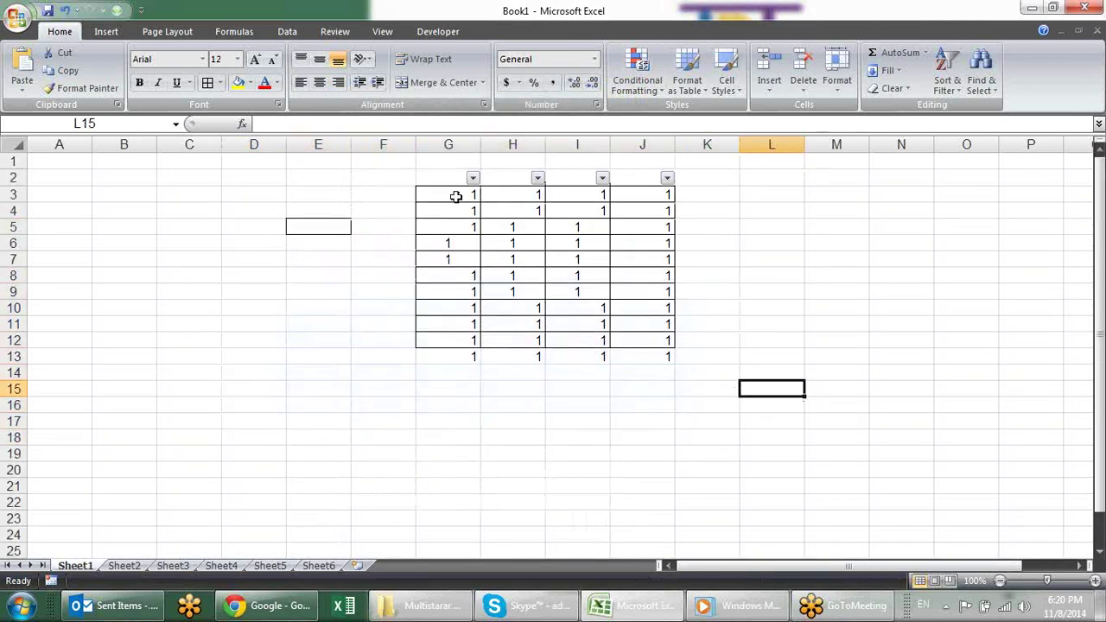
left_click(4, 177)
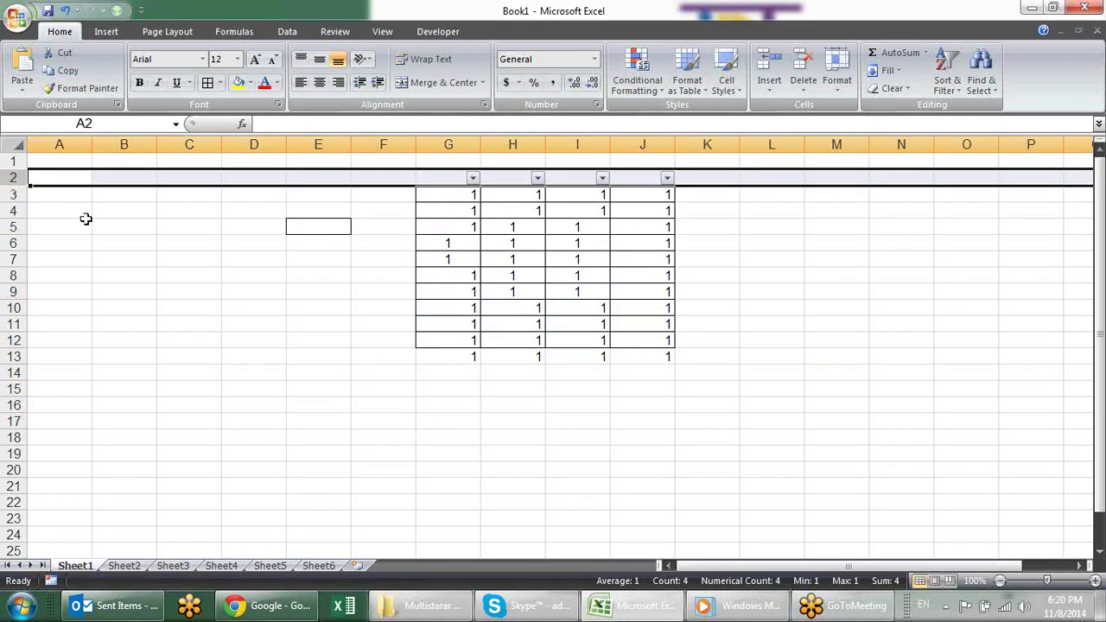
left_click(187, 296)
left_click(334, 335)
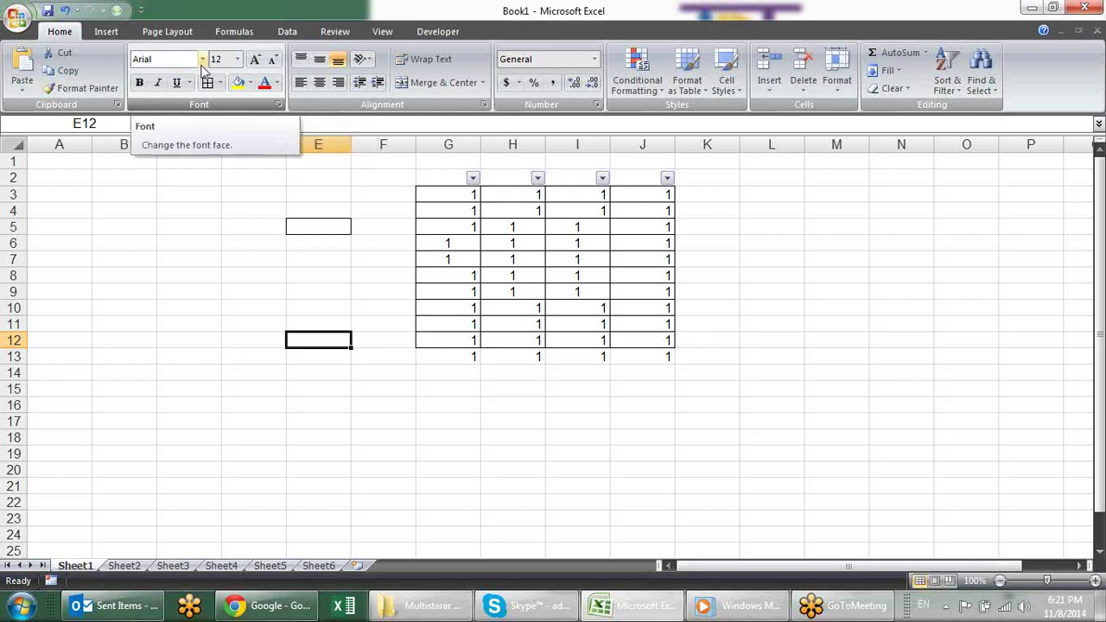
Select D5:D6, E10, D7:E10, D3 and E4:E6 in turn.
left_click_drag(227, 231, 229, 244)
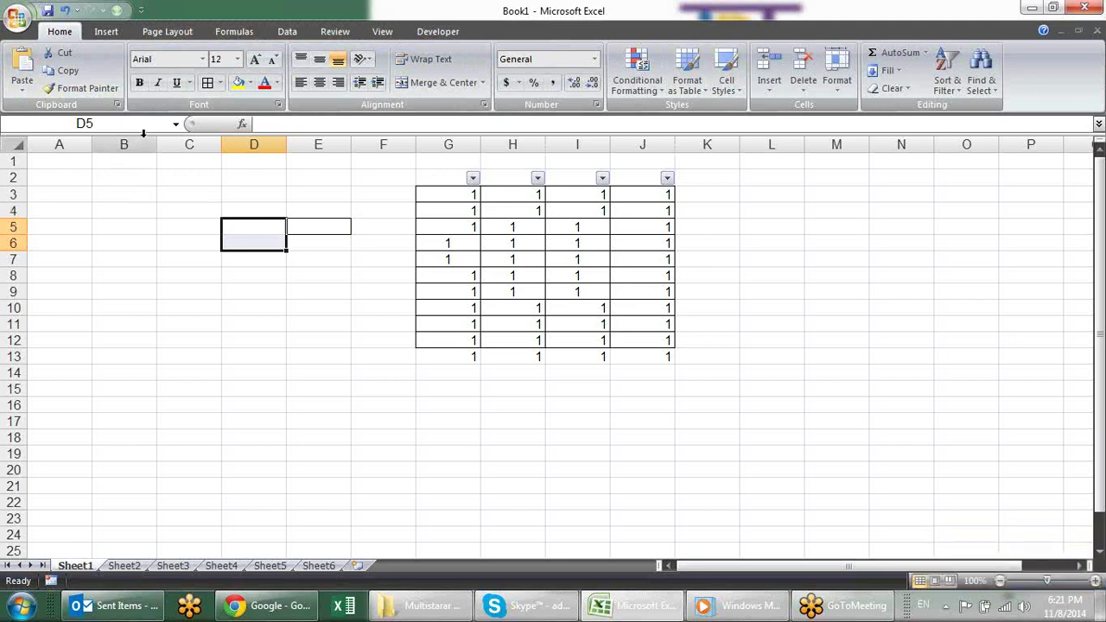
left_click(332, 304)
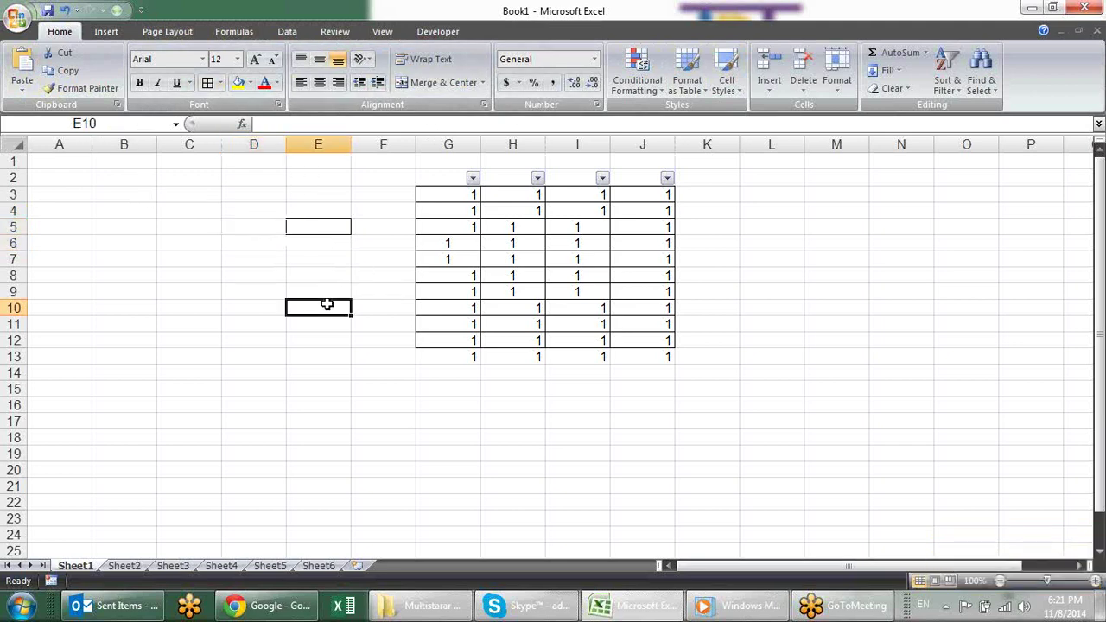
left_click(254, 226)
left_click_drag(254, 260, 333, 307)
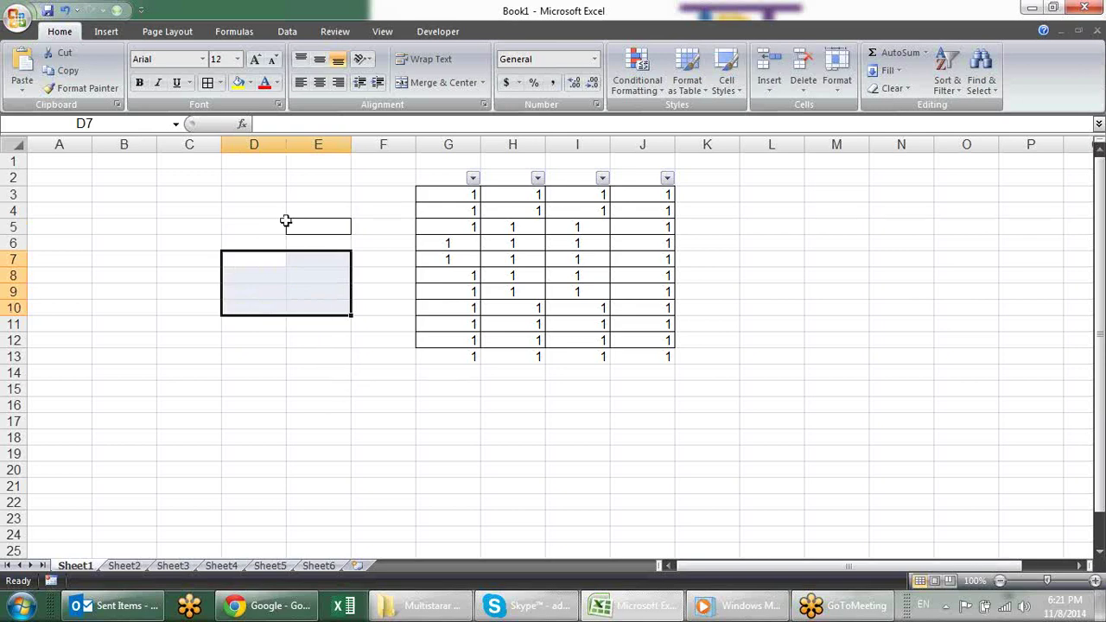
left_click(257, 200)
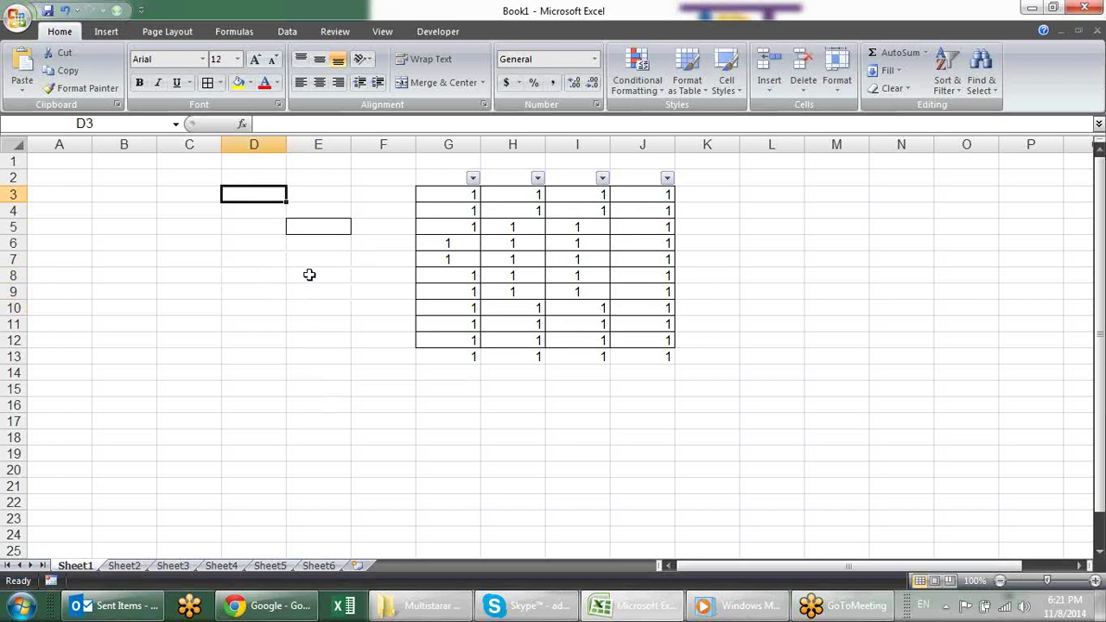
left_click_drag(291, 206, 316, 243)
Cancel the Alt key sequence, select E11 then C6, and open the Office button menu.
key("alt+e")
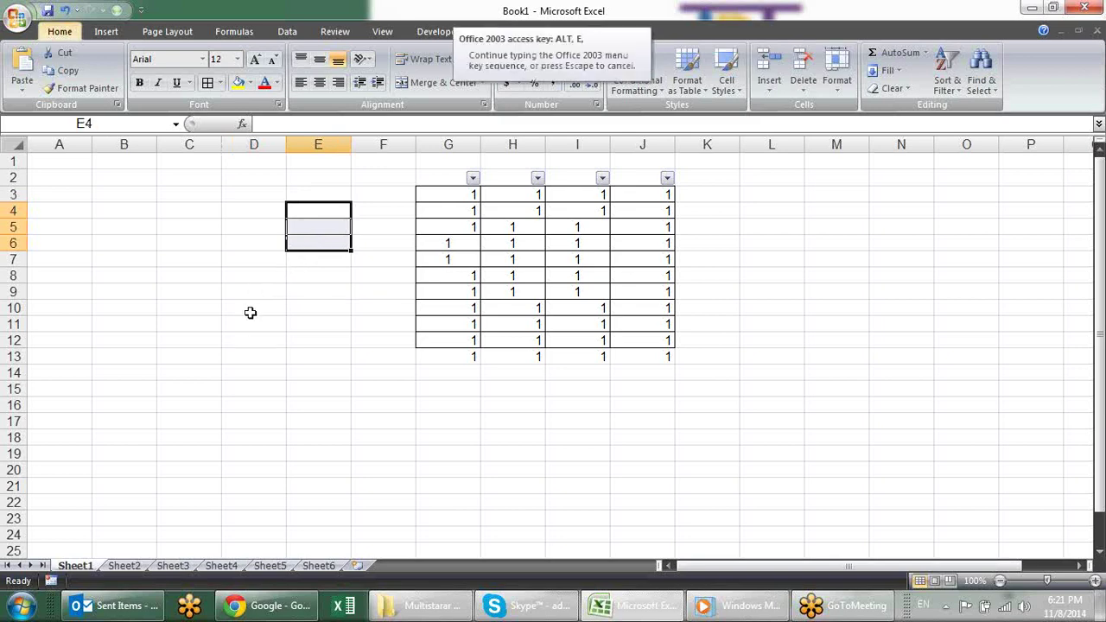
key("Escape")
left_click(293, 322)
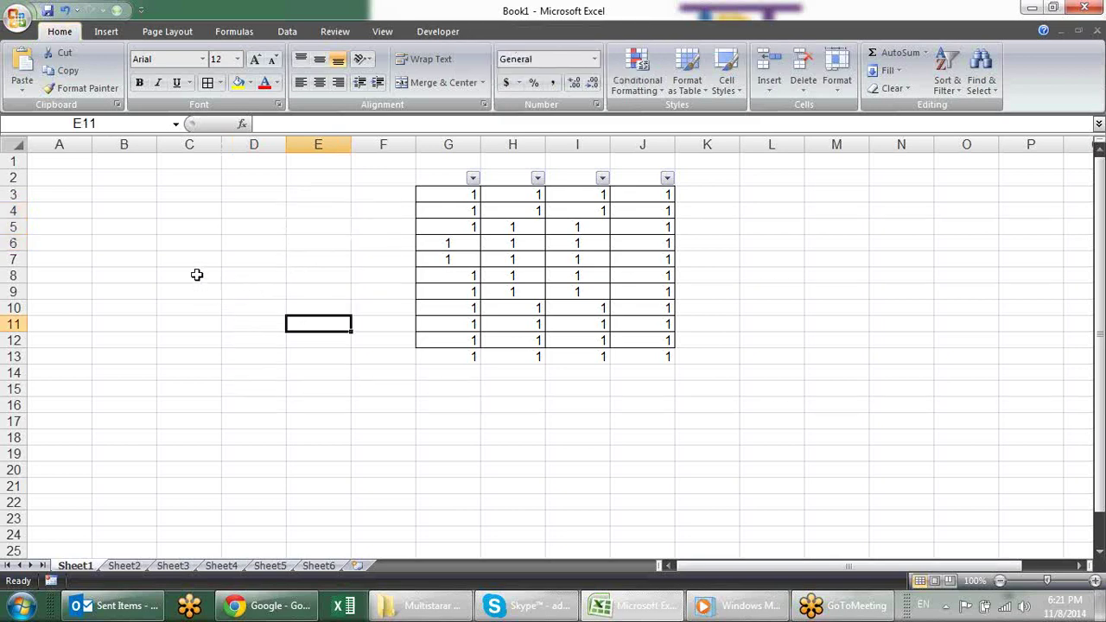
left_click(177, 242)
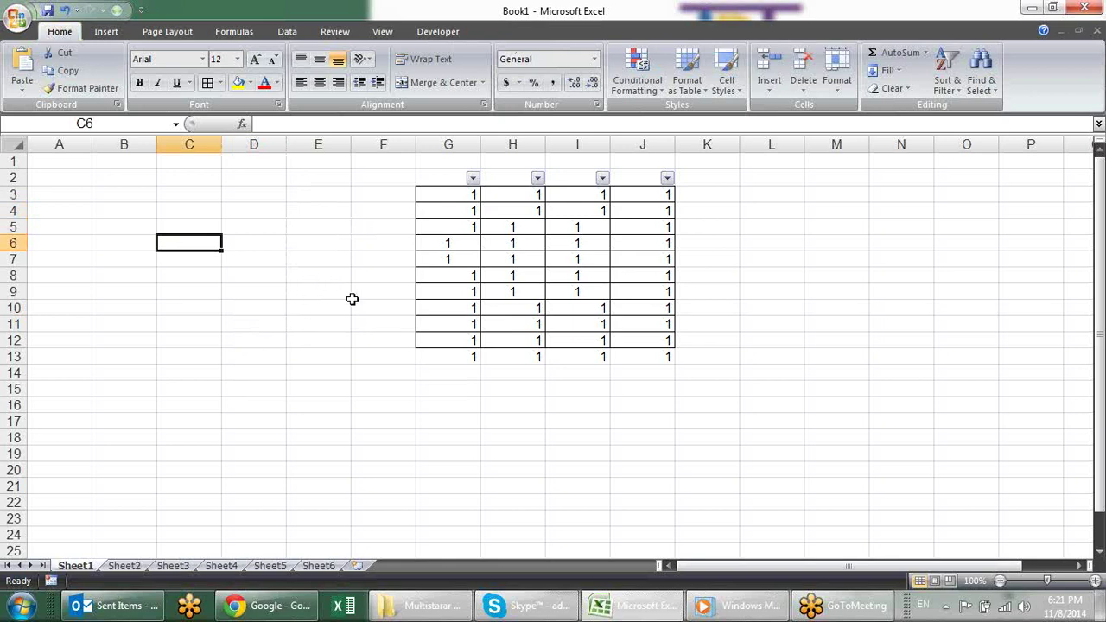
left_click(19, 19)
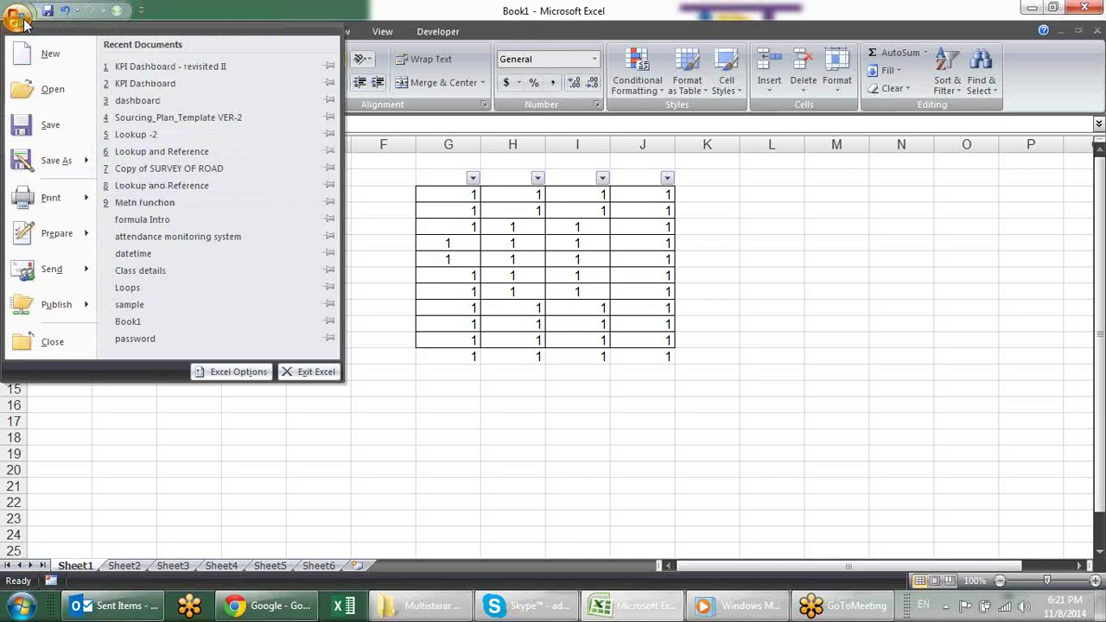
Open Excel Options and view the Formulas, Proofing and Save pages.
left_click(233, 378)
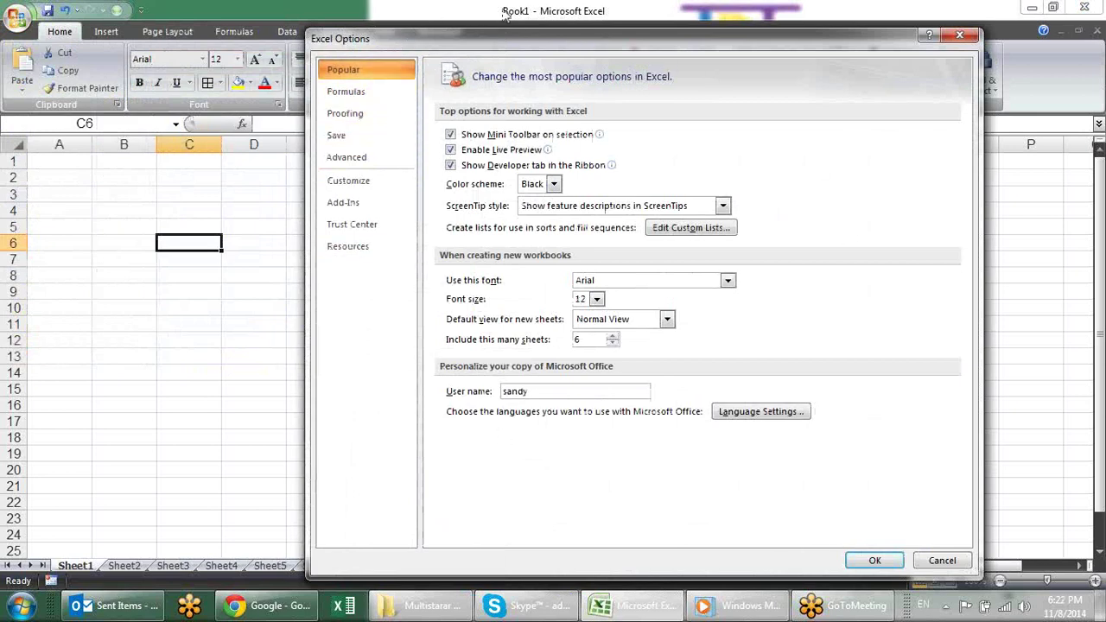
left_click(372, 93)
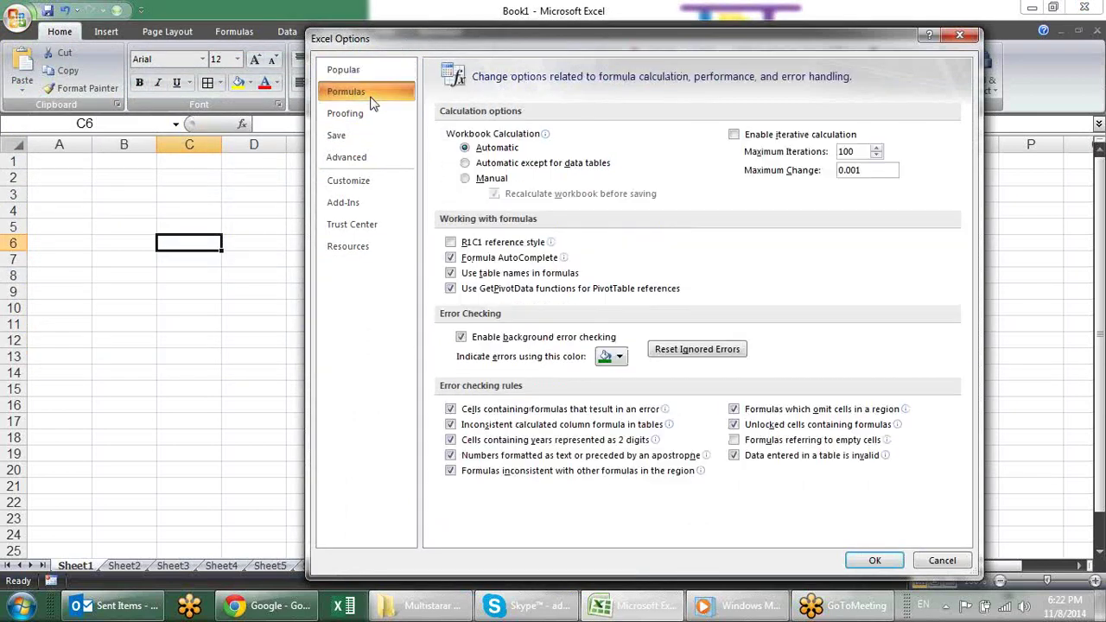
left_click(372, 76)
left_click(376, 95)
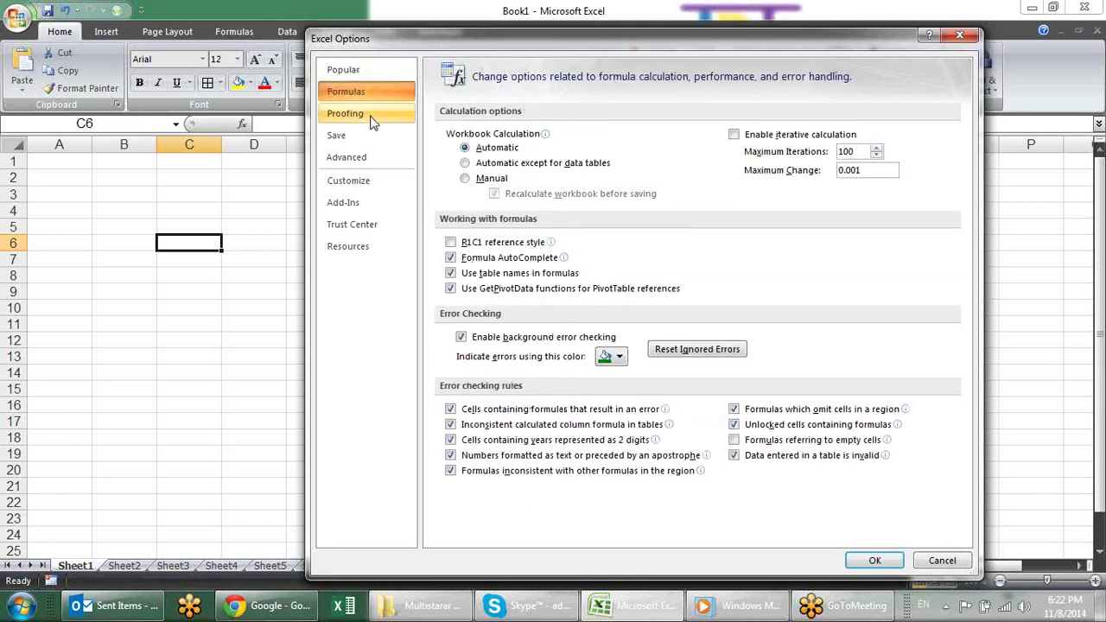
left_click(373, 116)
left_click(363, 140)
View Advanced, Customize, Trust Center and Resources, return to Popular, then close Options unchanged.
left_click(363, 159)
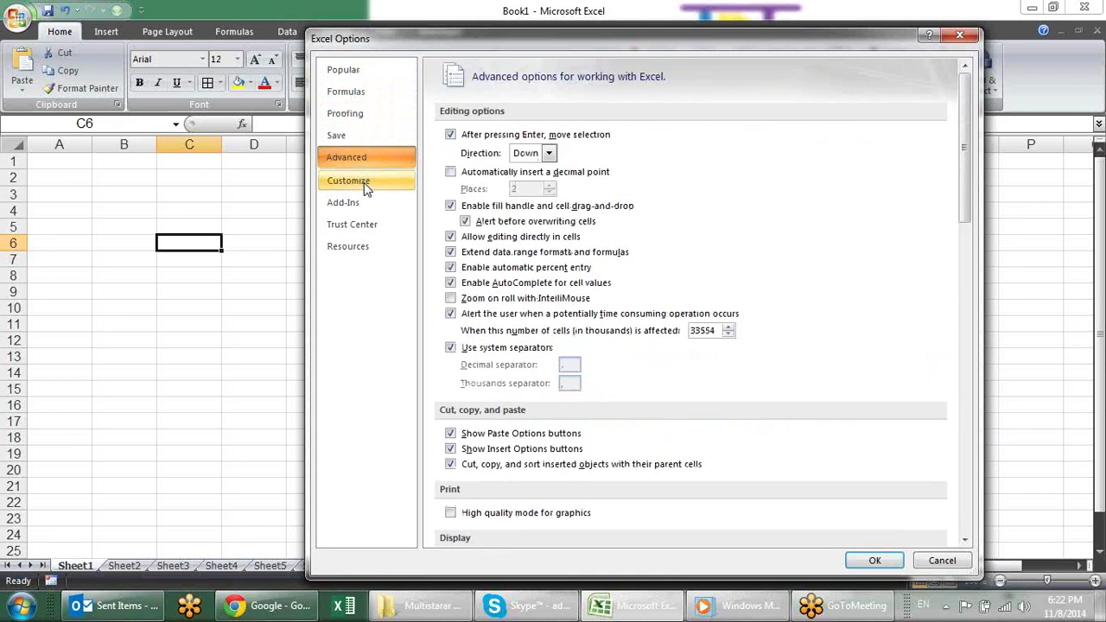
left_click(363, 180)
left_click(365, 226)
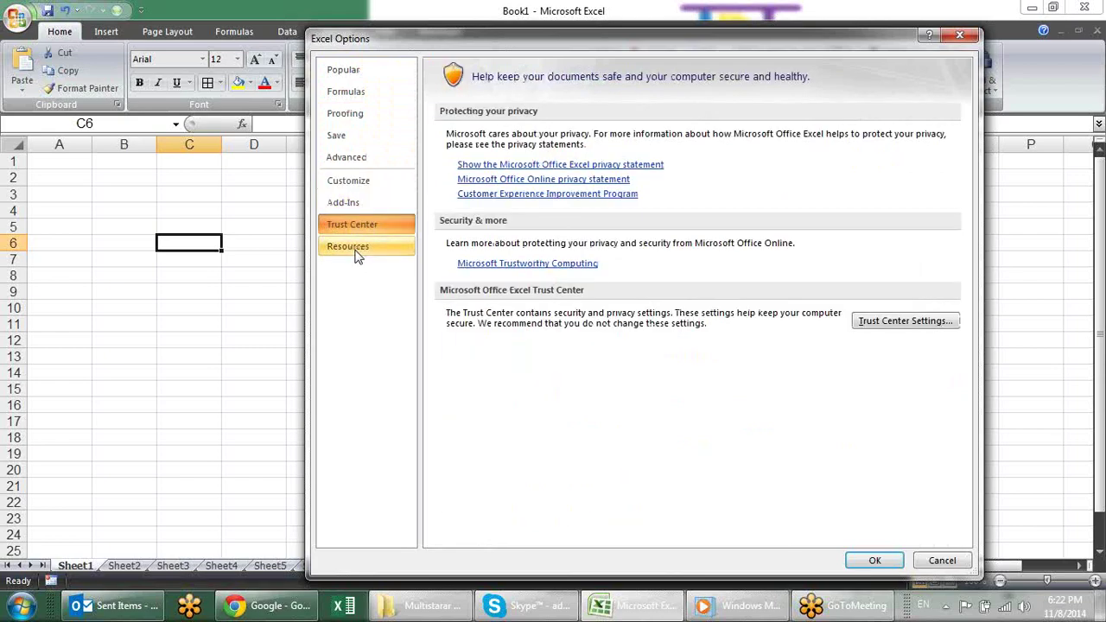
left_click(378, 247)
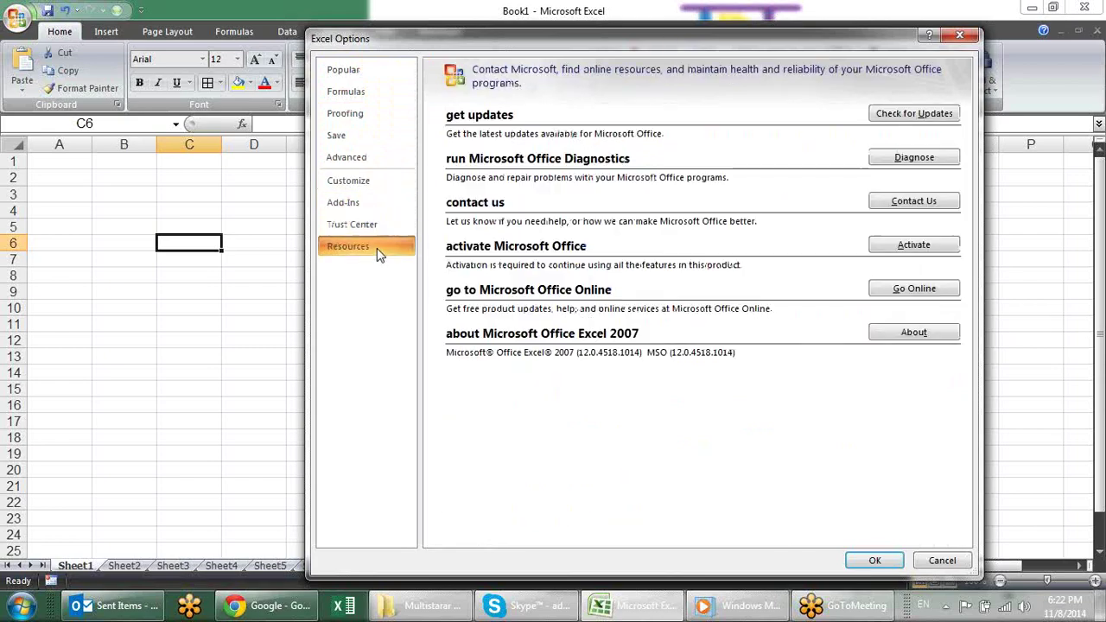
left_click(383, 68)
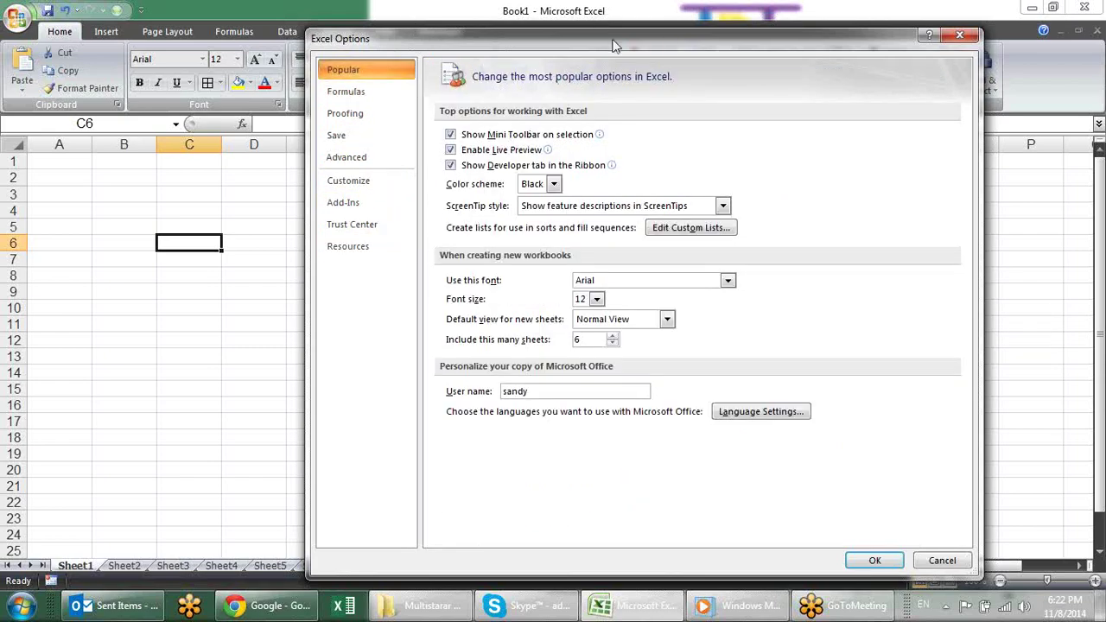
left_click_drag(612, 45, 577, 45)
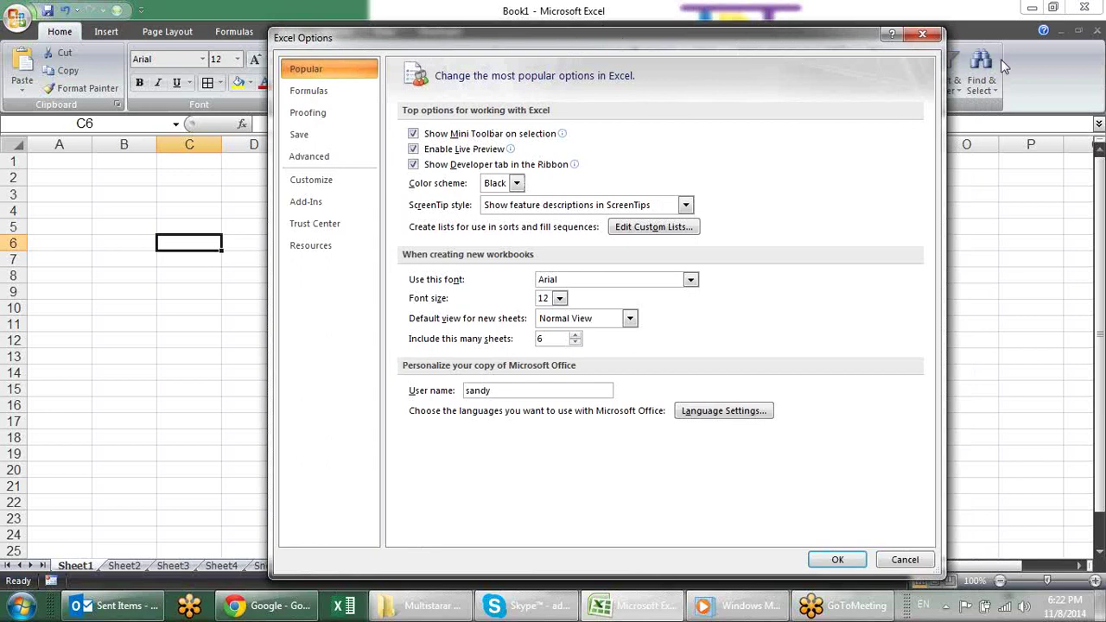
left_click(922, 34)
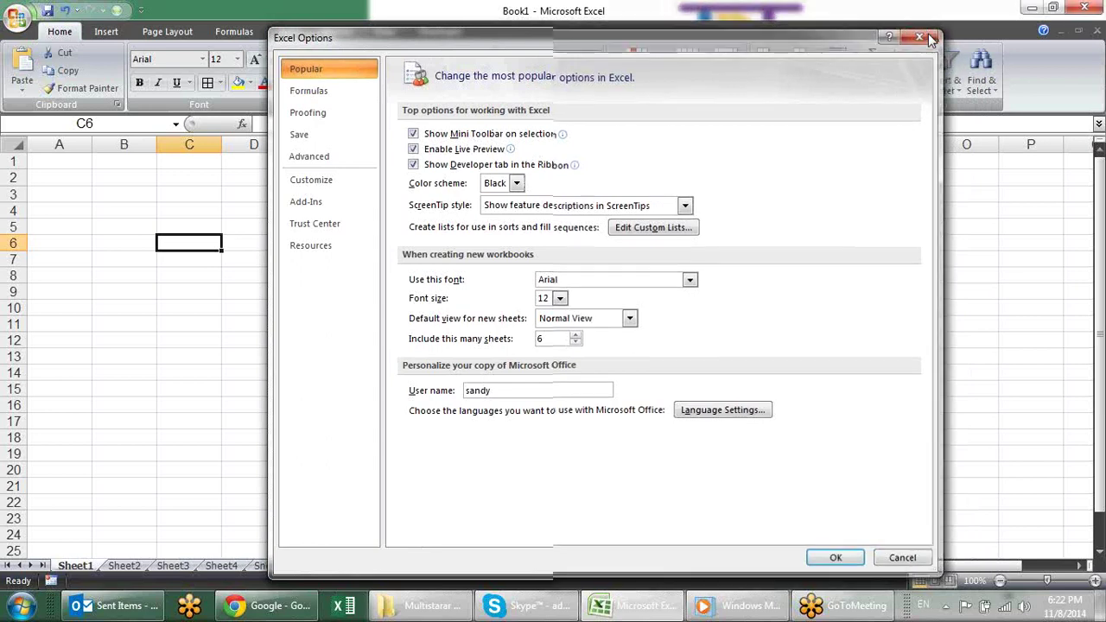
Enter sdfsdfsdfsdf in D4, opening and closing the Mini Toolbar font list, then select D3.
left_click(246, 214)
type("s")
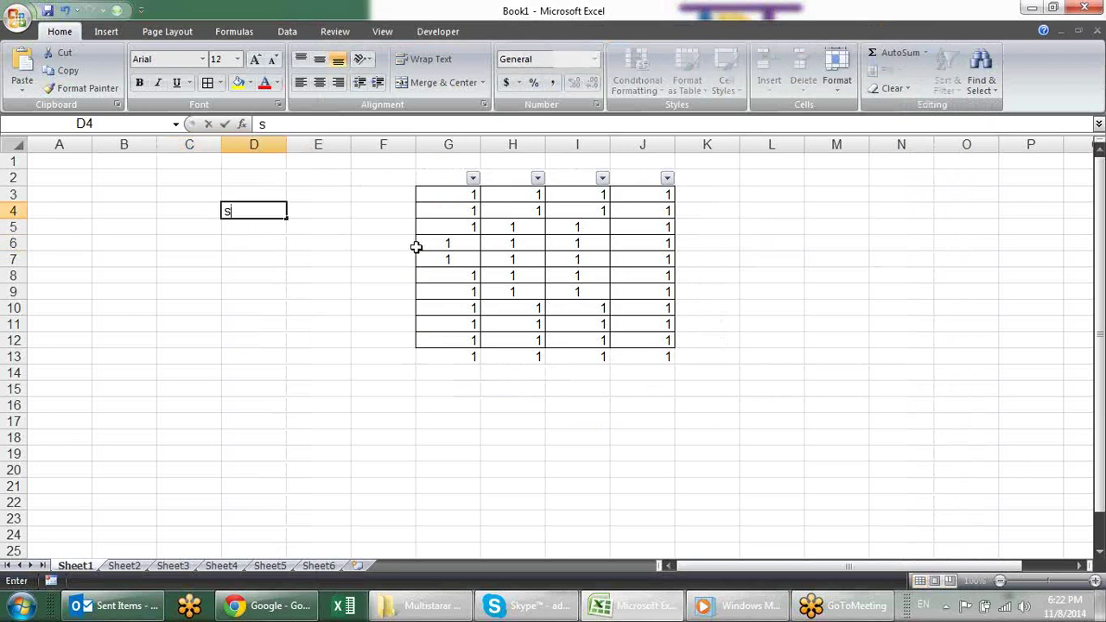
type("dfsdfsdfsdf")
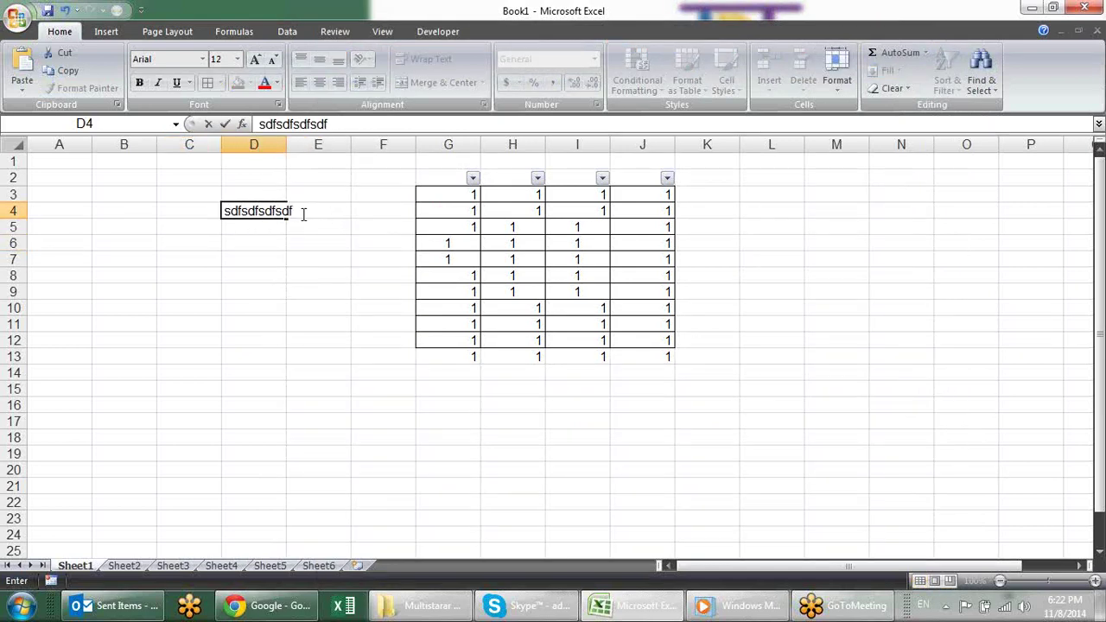
left_click_drag(296, 210, 244, 210)
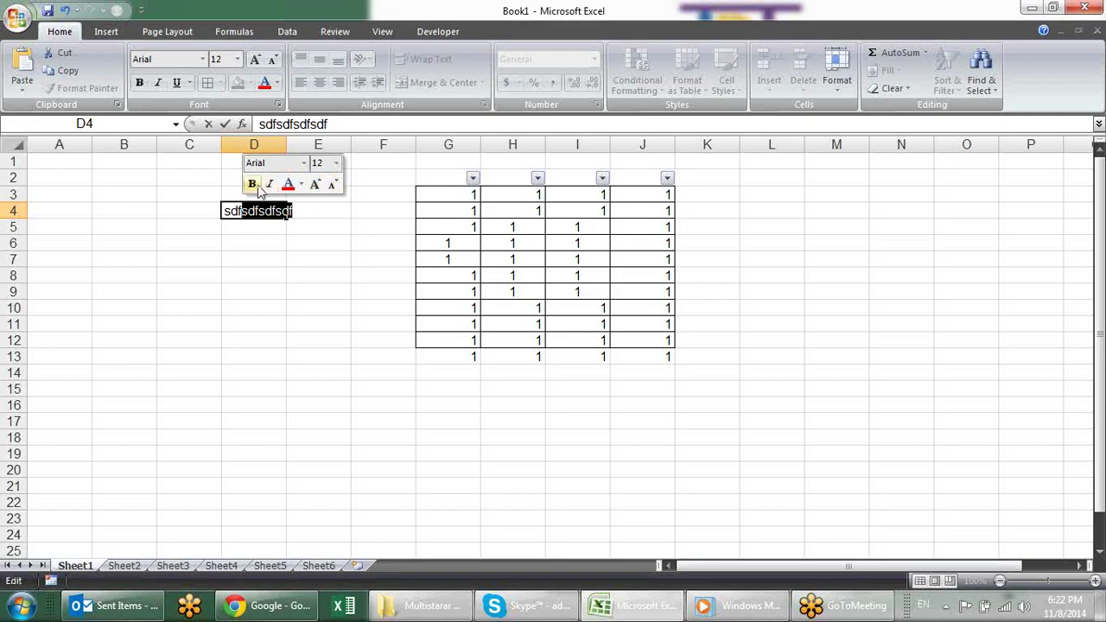
left_click(306, 166)
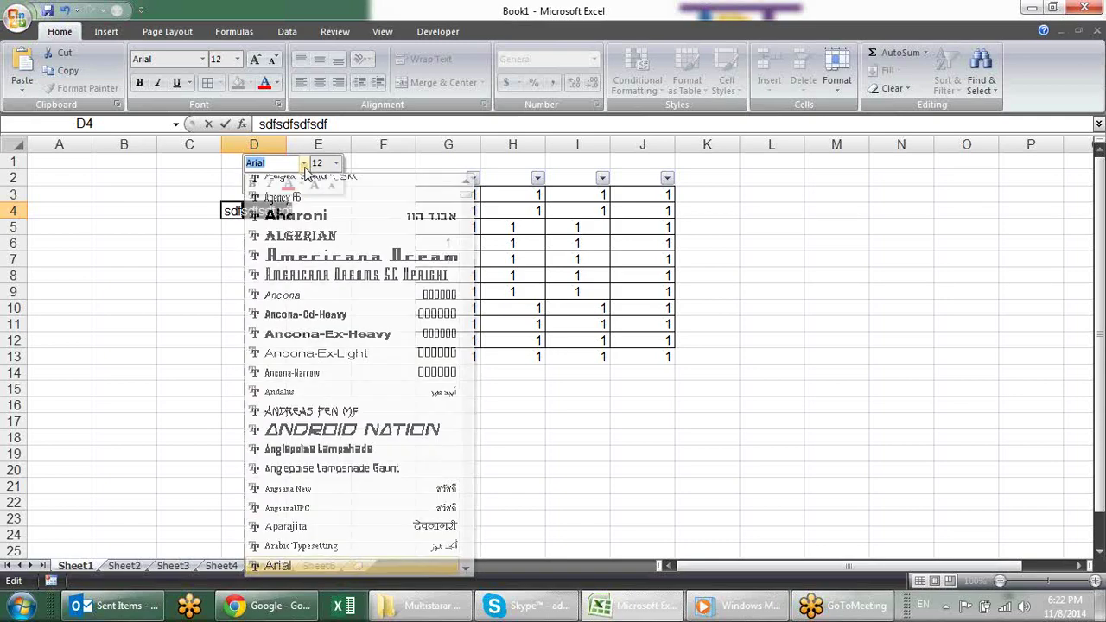
left_click(307, 166)
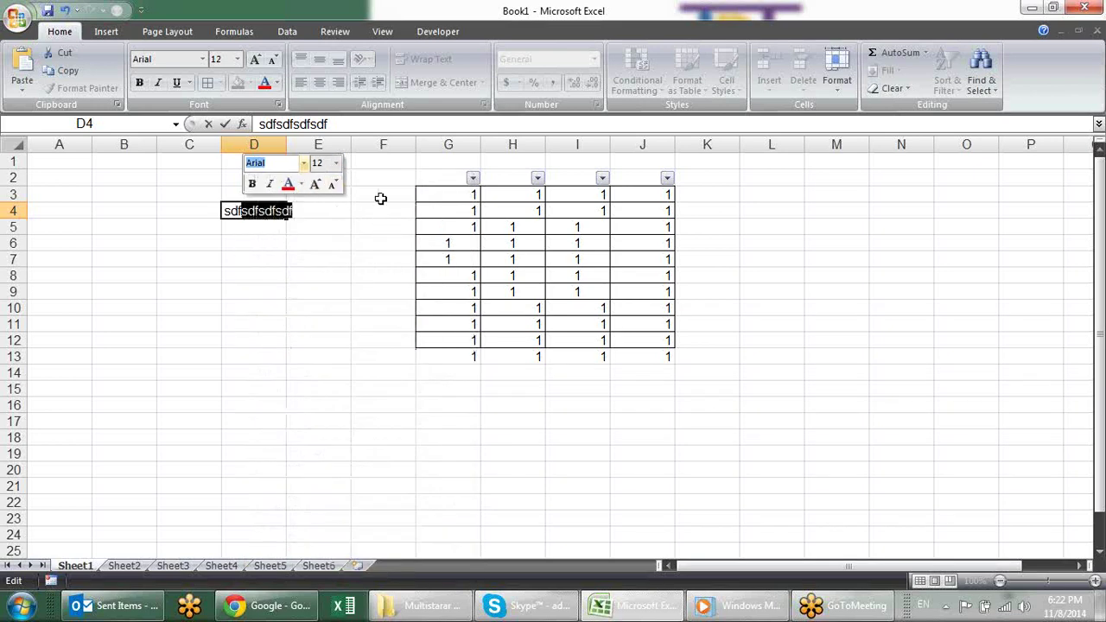
key("Return")
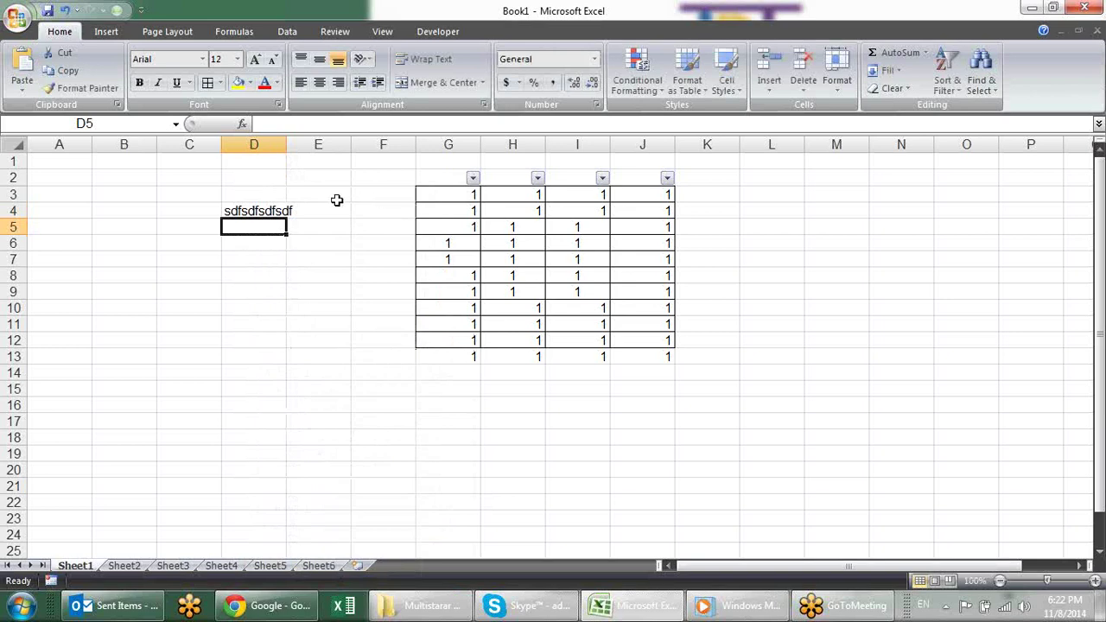
left_click(270, 198)
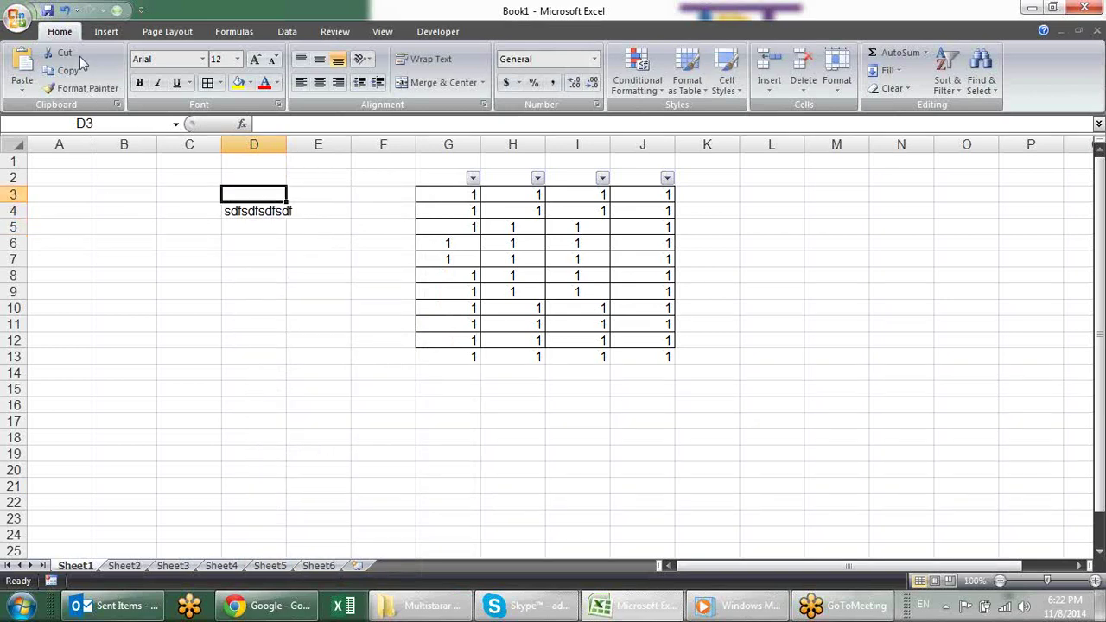
Uncheck Show Mini Toolbar on selection in Excel Options, then test by selecting D4's text.
left_click(17, 18)
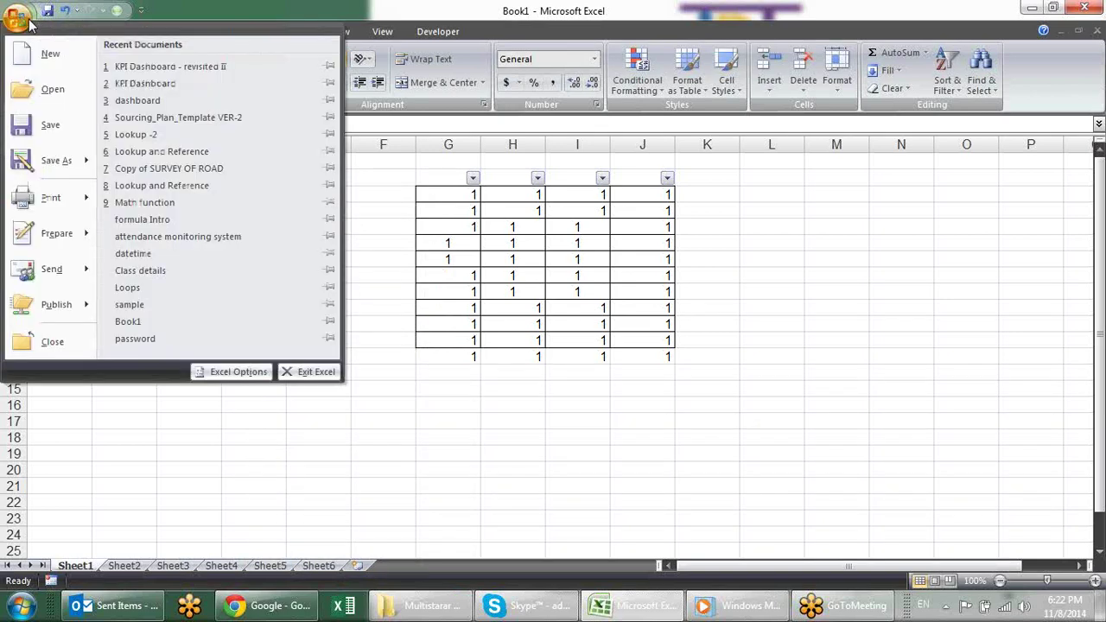
left_click(232, 377)
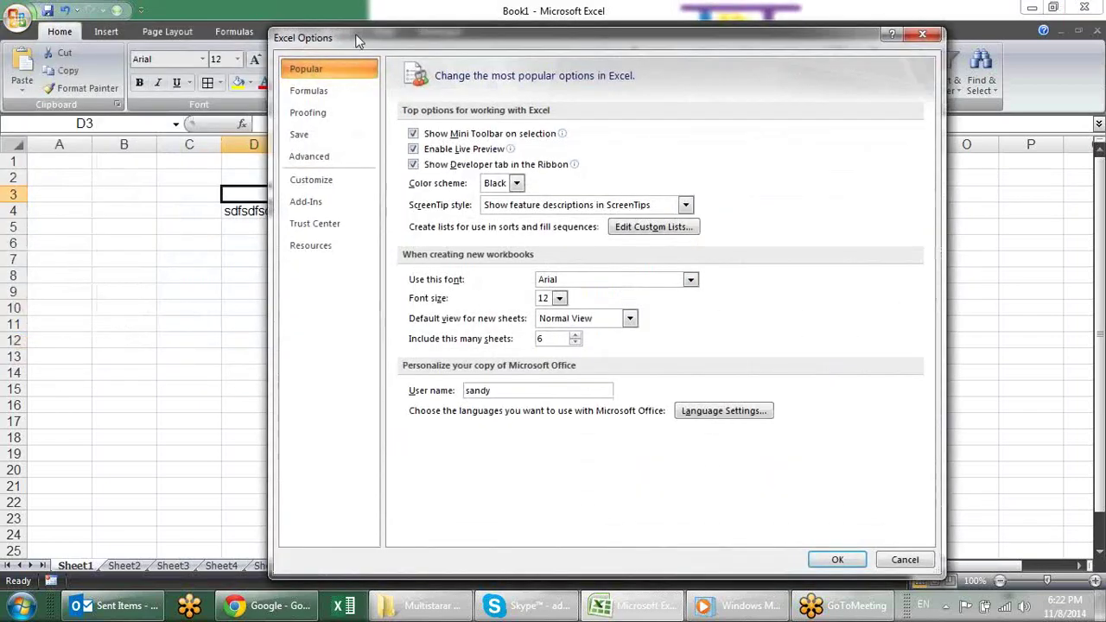
left_click(413, 138)
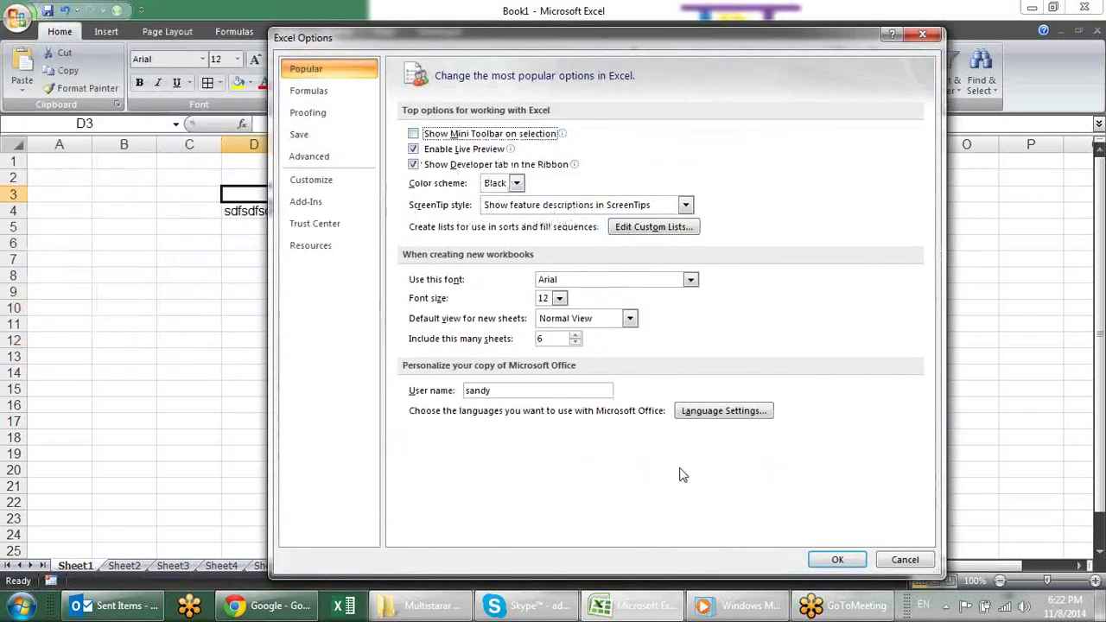
left_click(825, 562)
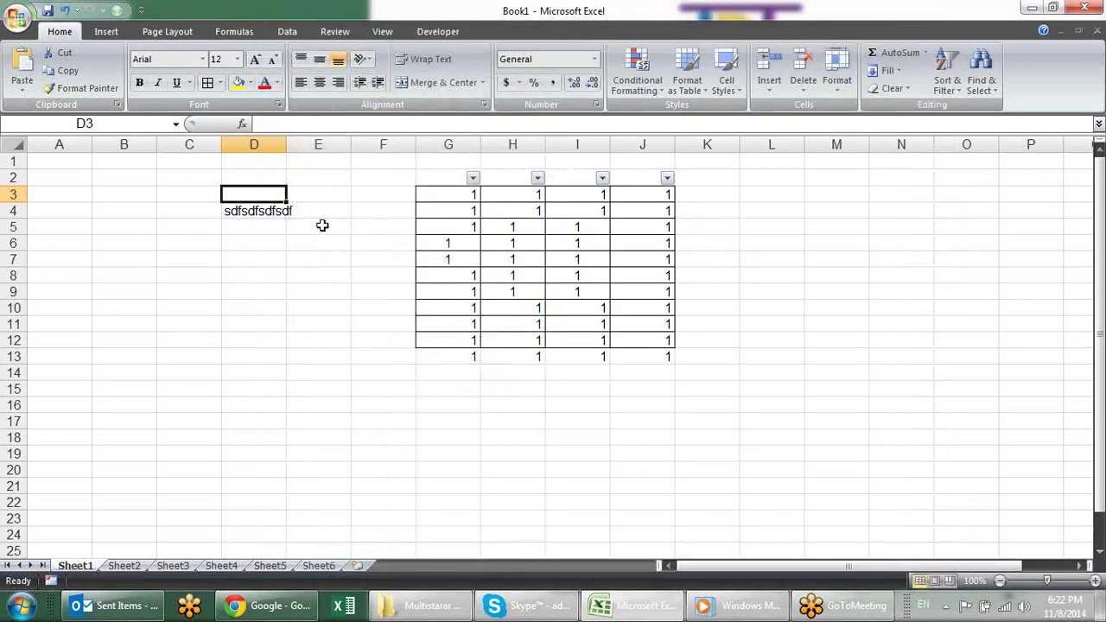
left_click(263, 213)
double_click(294, 214)
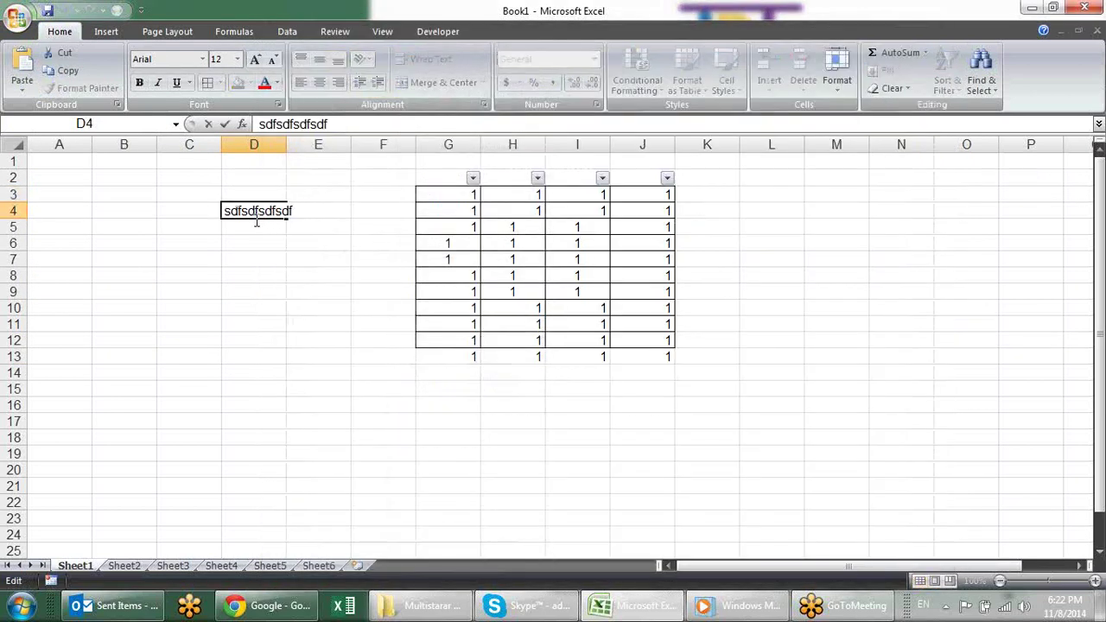
left_click(256, 211, "shift")
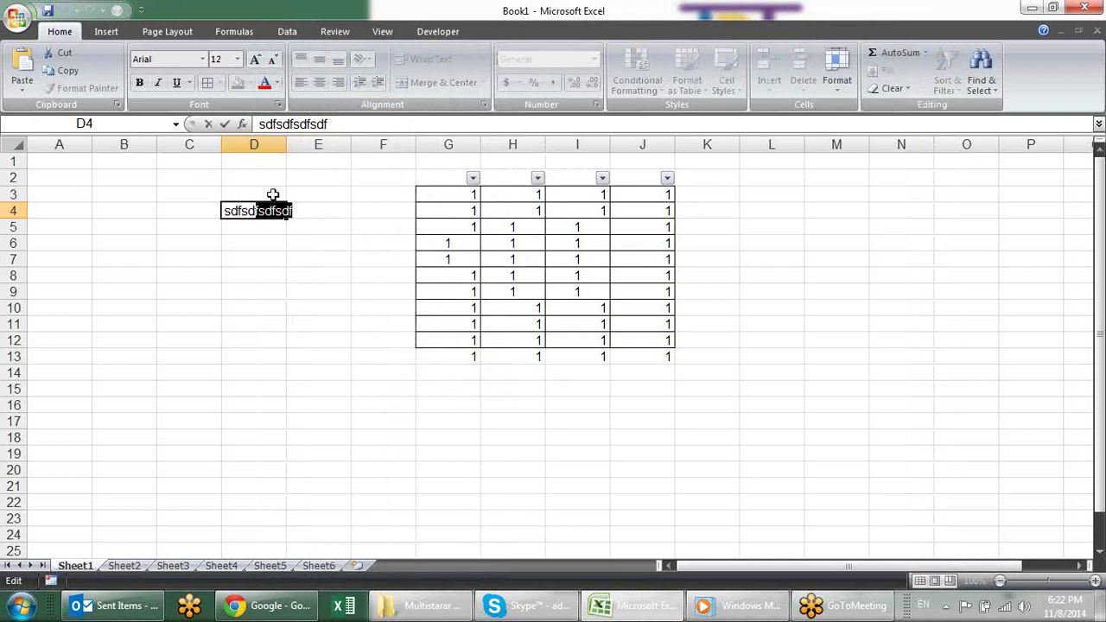
key("Escape")
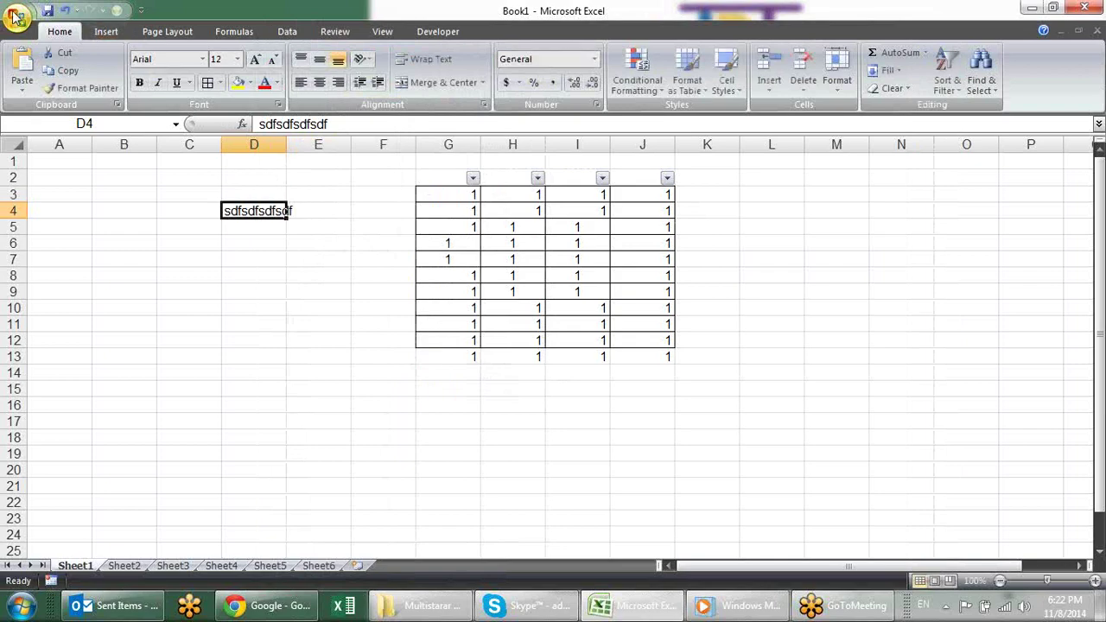
Reopen Excel Options, re-check Show Mini Toolbar on selection, and close the dialog.
left_click(17, 17)
left_click(230, 371)
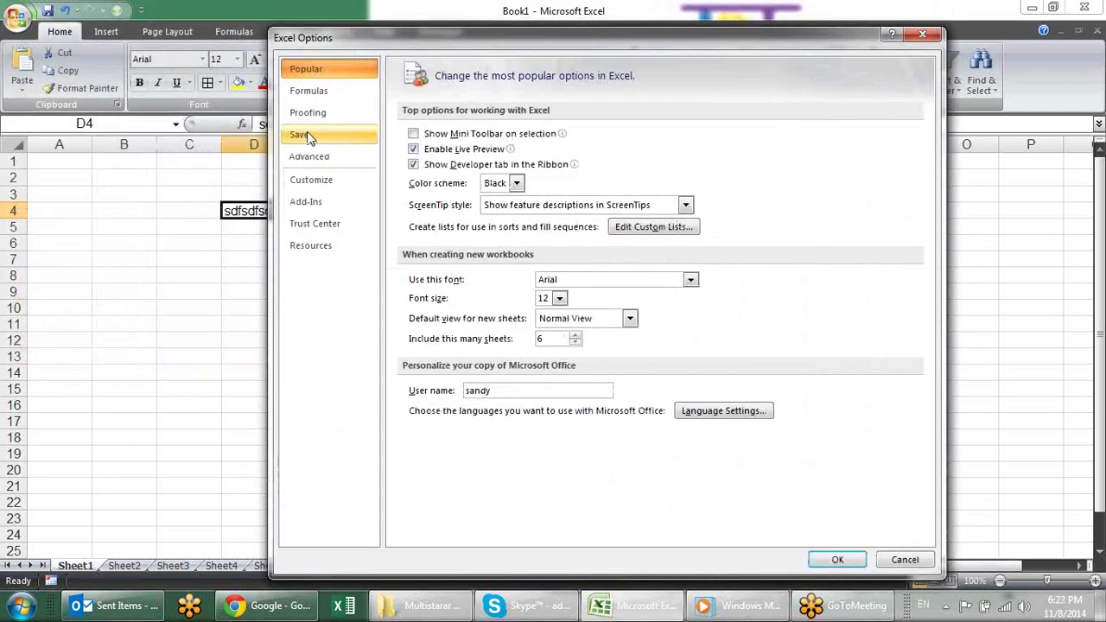
left_click(469, 135)
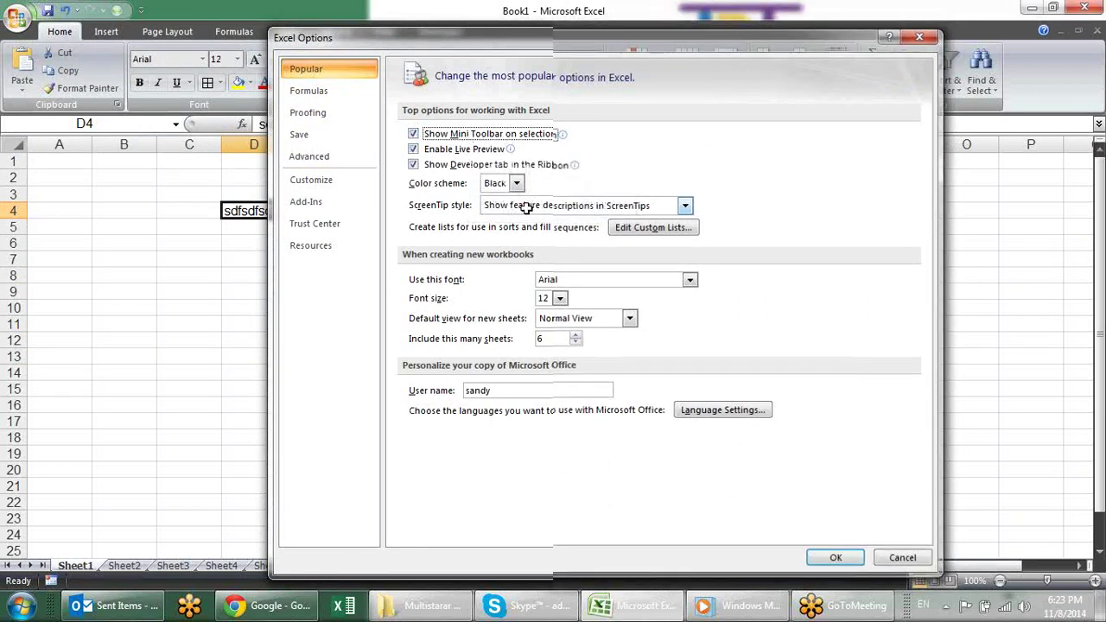
key("Return")
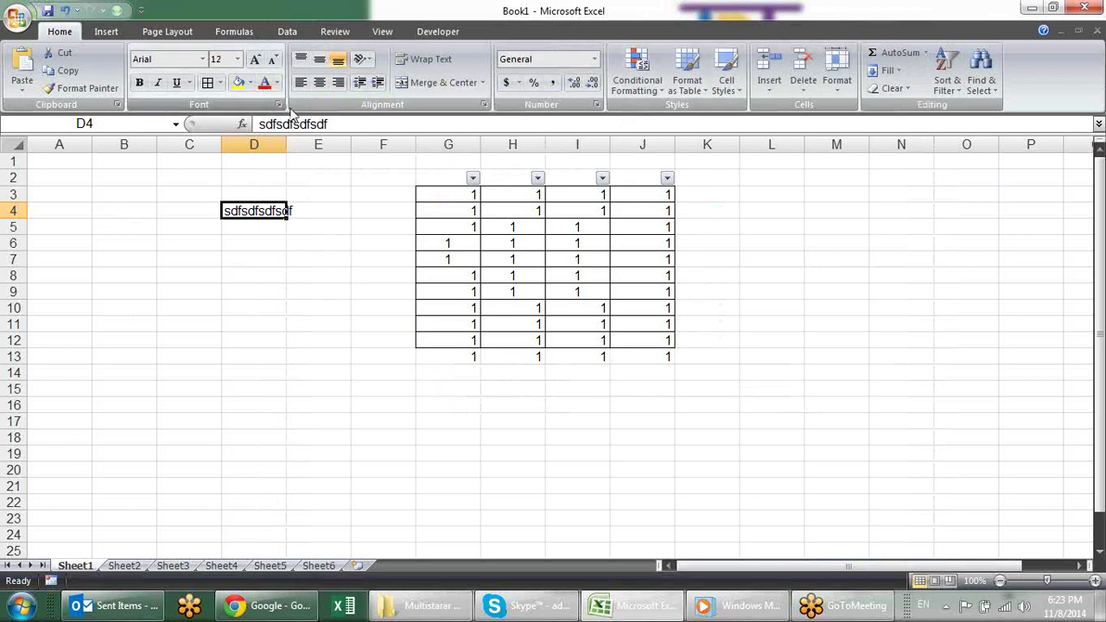
left_click(607, 232)
left_click_drag(607, 232, 657, 259)
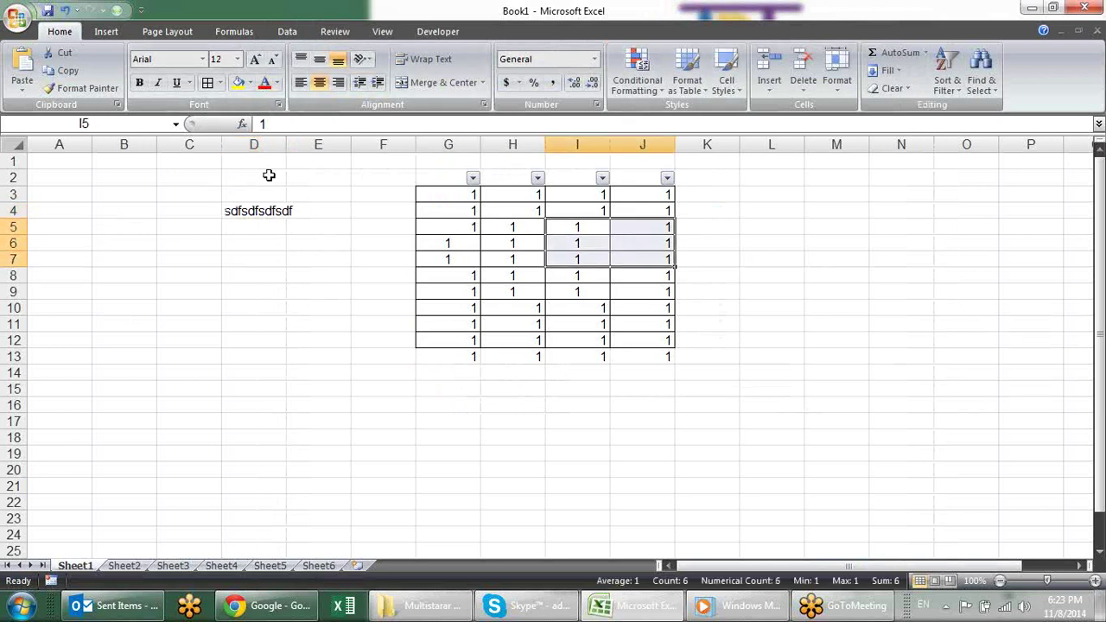
left_click(249, 82)
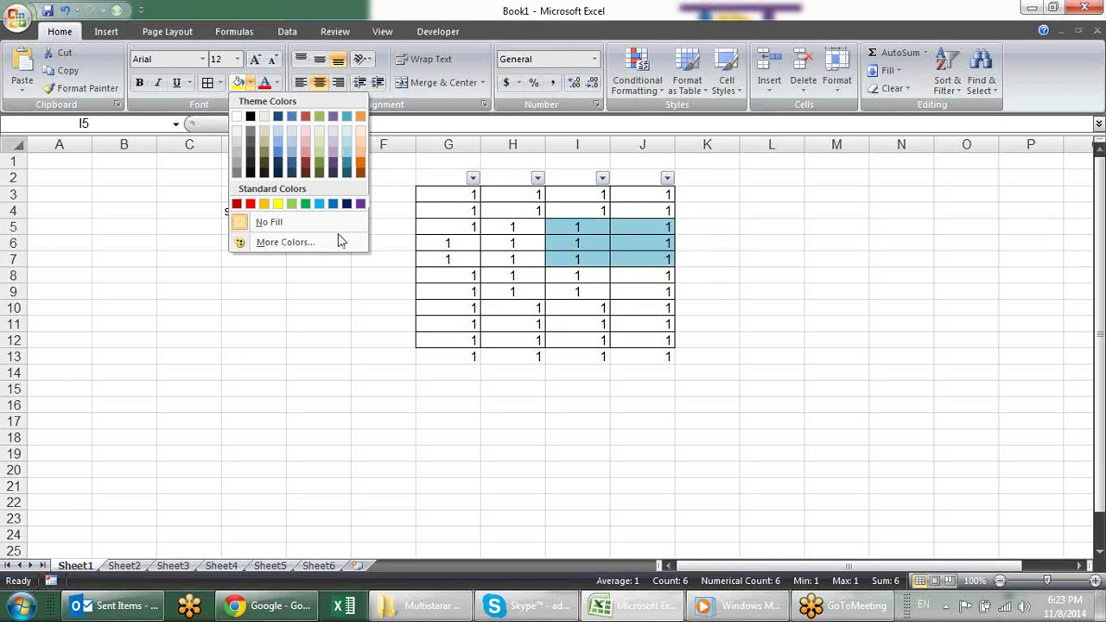
left_click(333, 313)
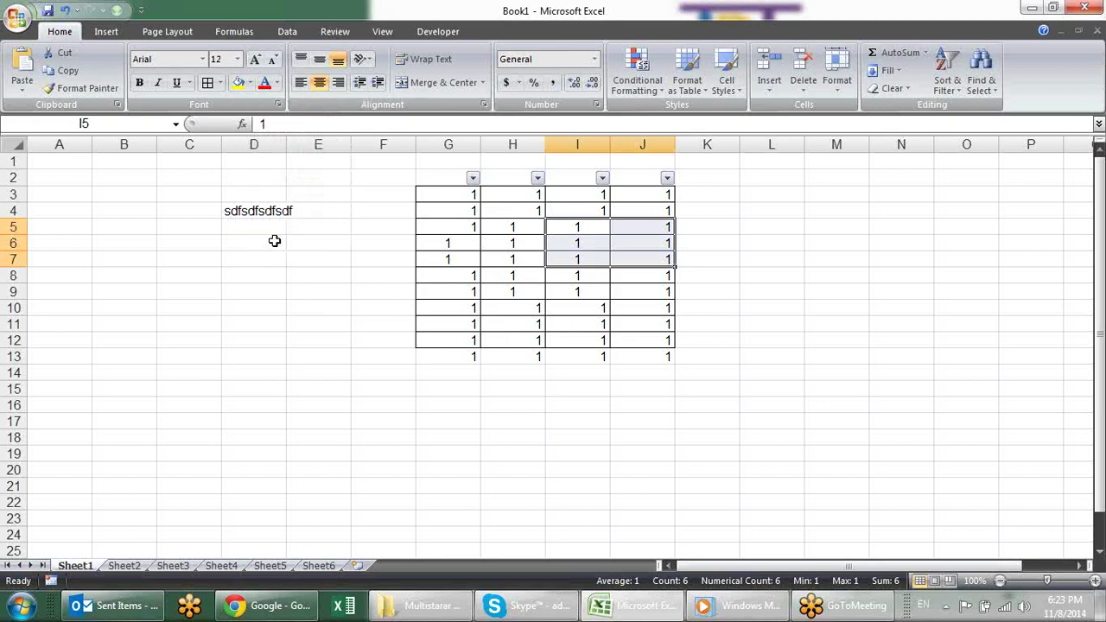
In Excel Options, turn off Live Preview and turn the Mini Toolbar back on.
left_click(19, 17)
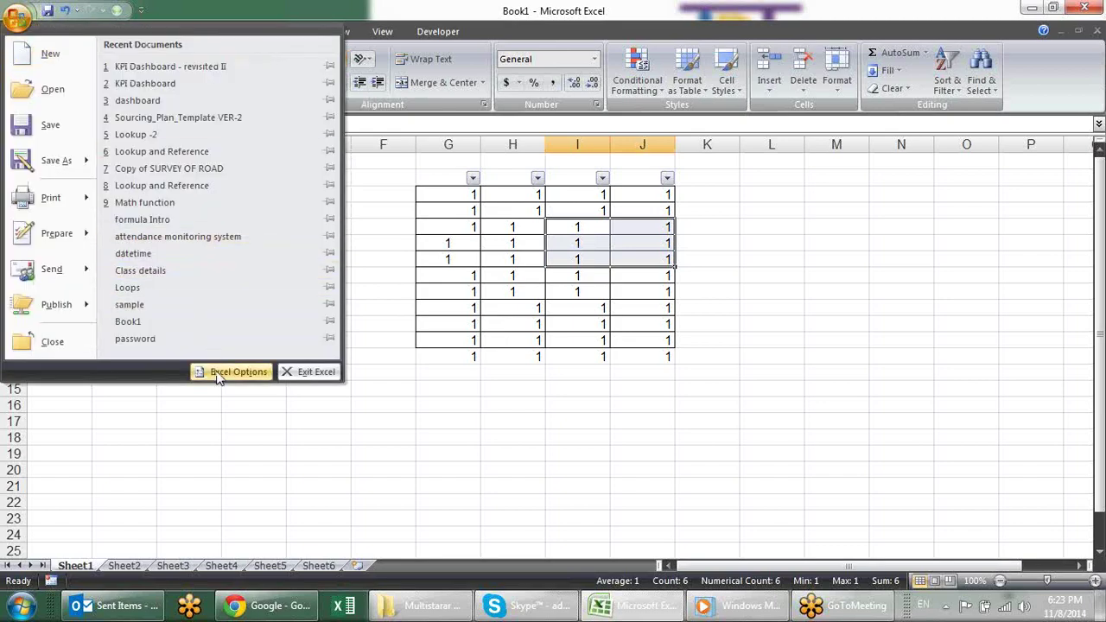
left_click(226, 372)
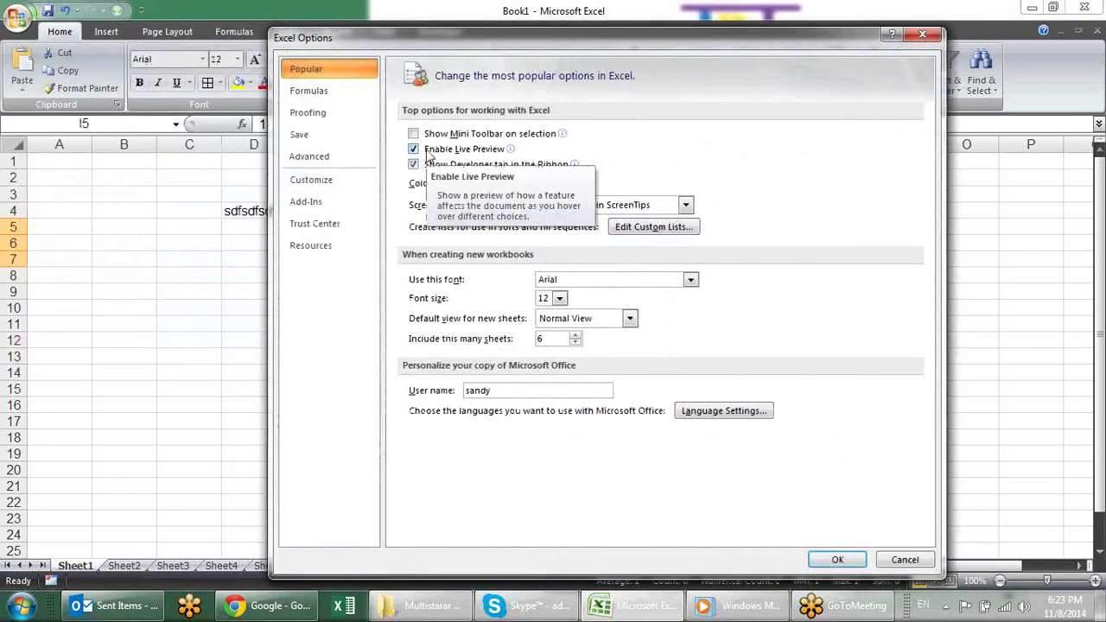
left_click(430, 150)
left_click(432, 134)
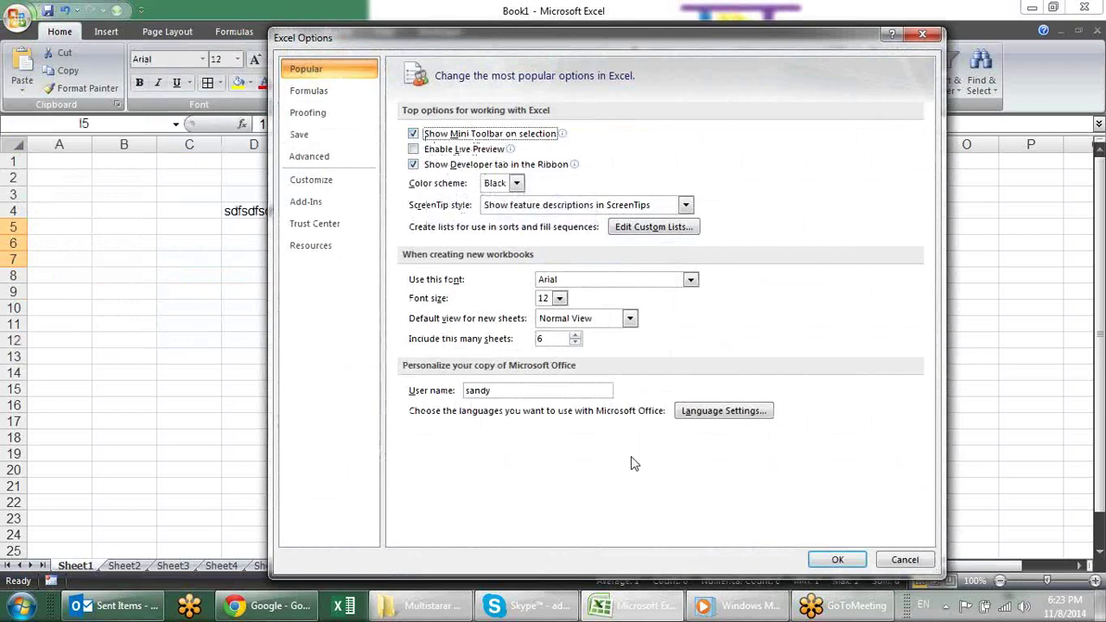
left_click(837, 560)
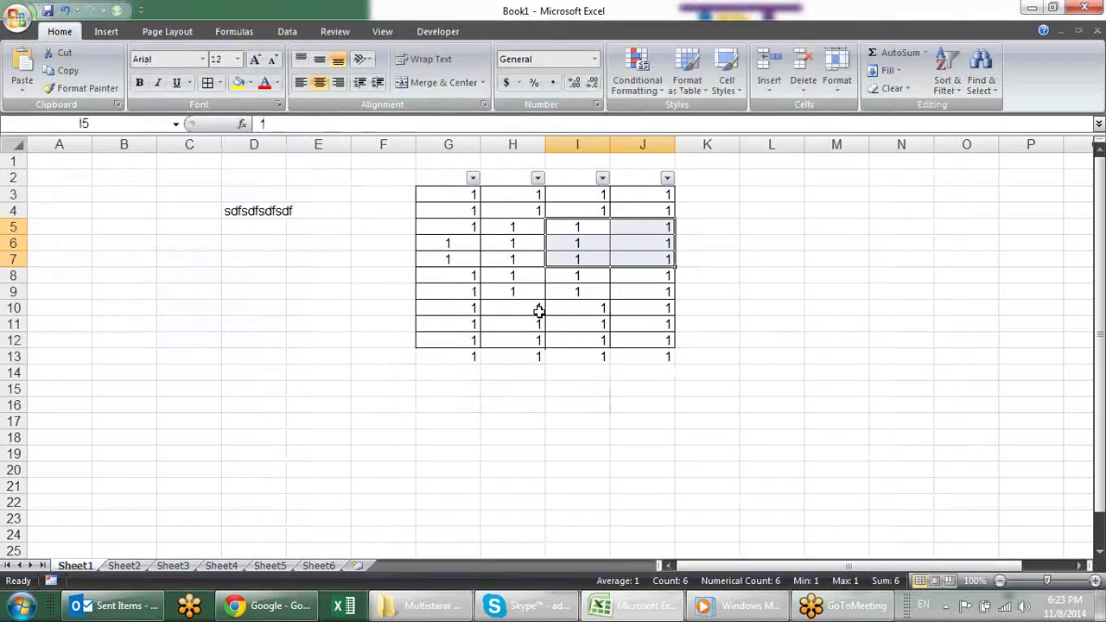
Fill I5:J7 with yellow, then undo the fill.
left_click(239, 83)
left_click(250, 83)
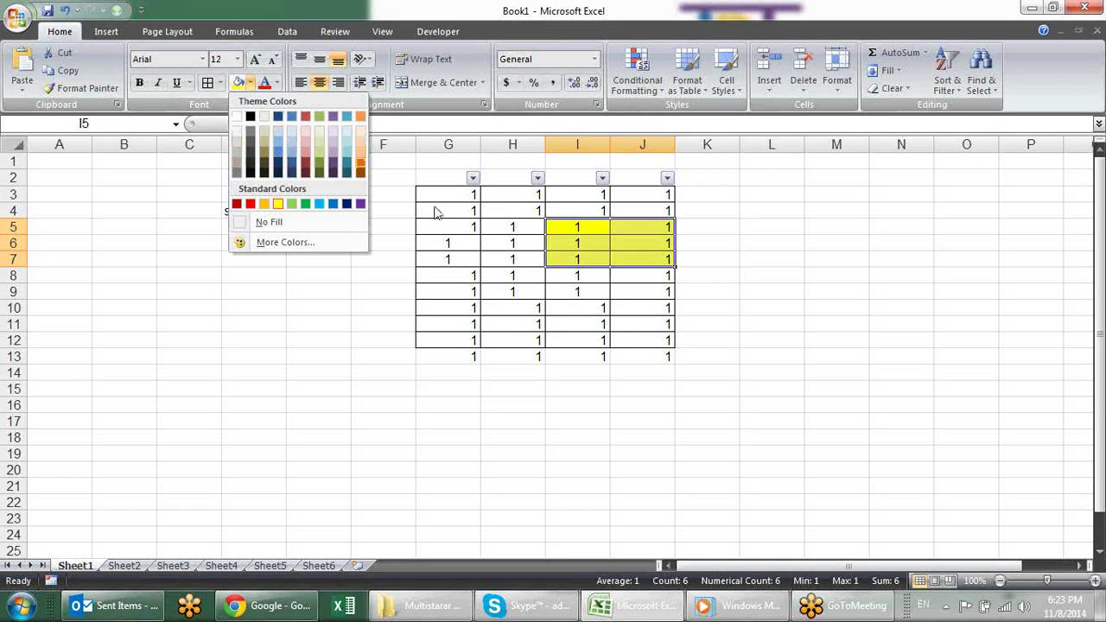
key("Escape")
key("ctrl+z")
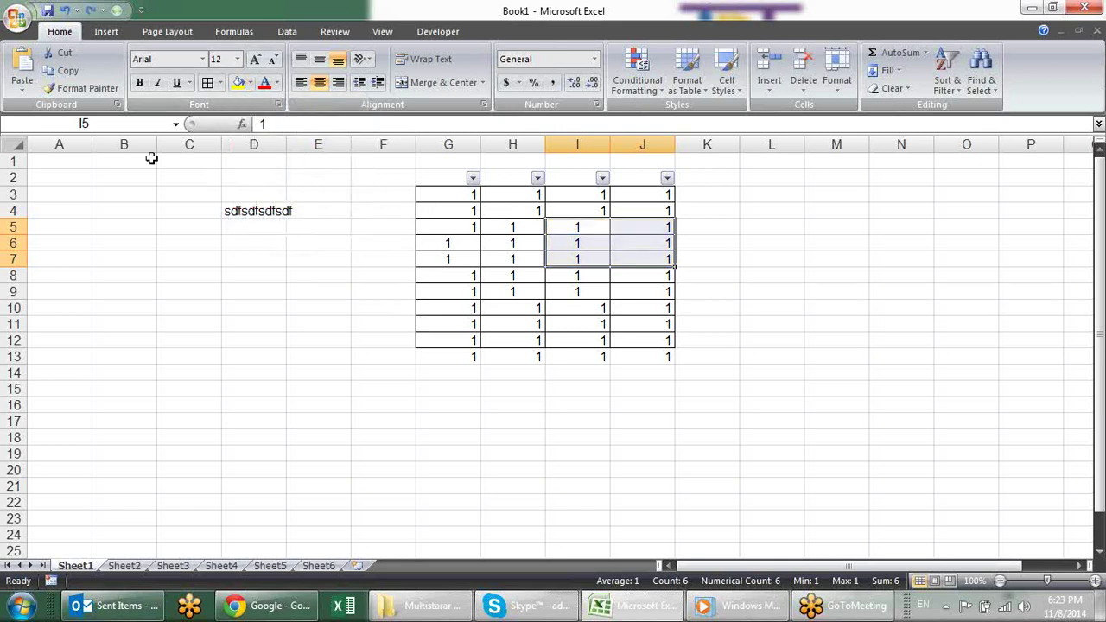
Re-enable Enable Live Preview in Excel Options and confirm with OK.
left_click(17, 17)
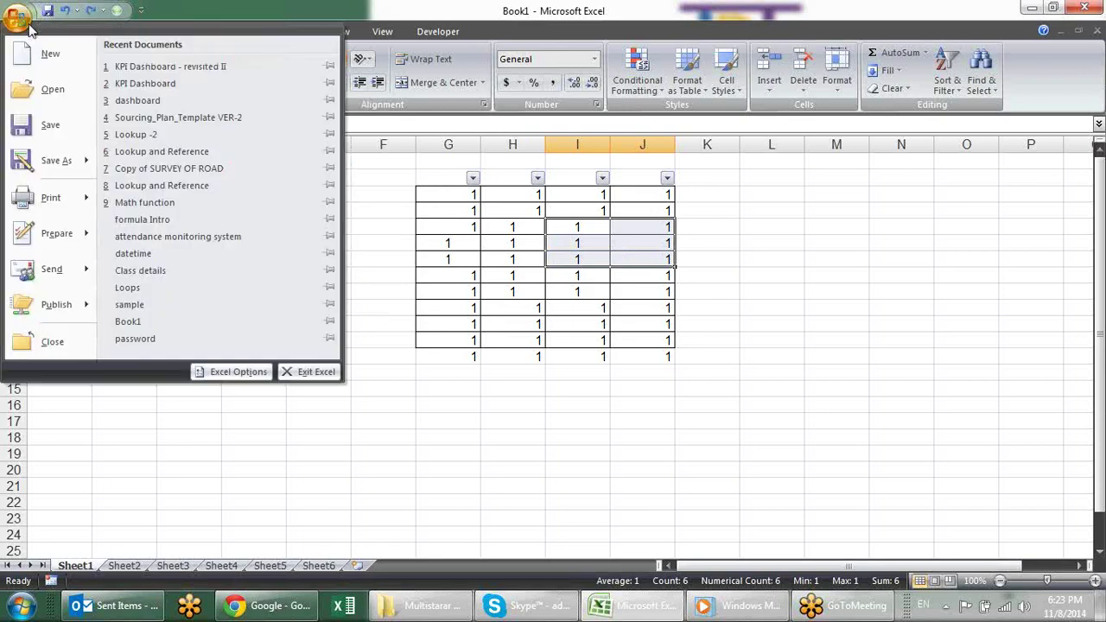
left_click(231, 370)
left_click(467, 151)
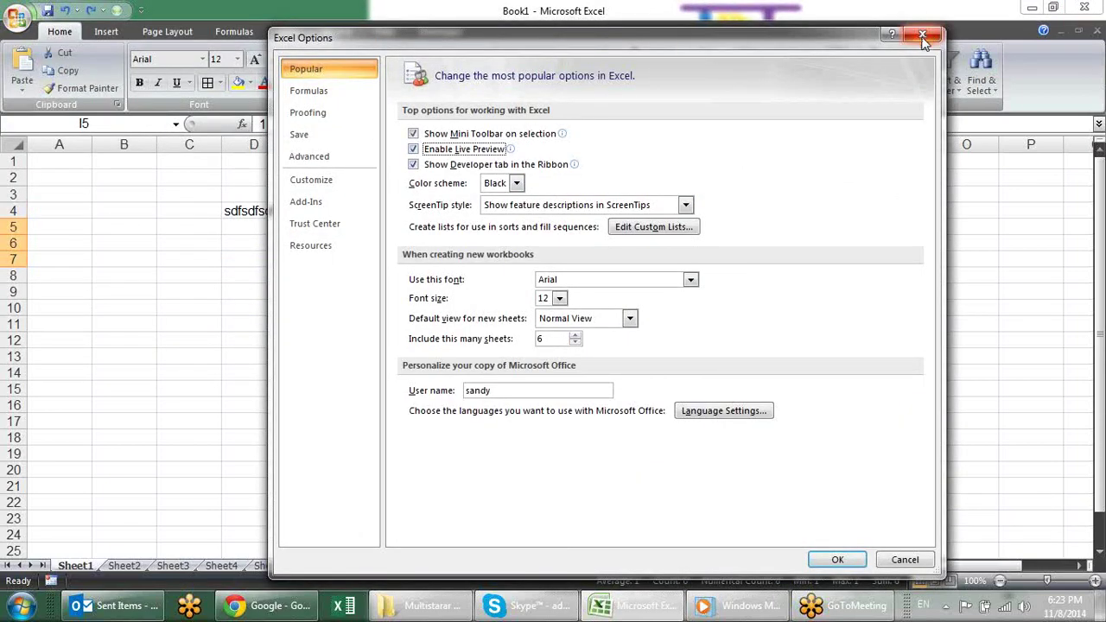
left_click(836, 560)
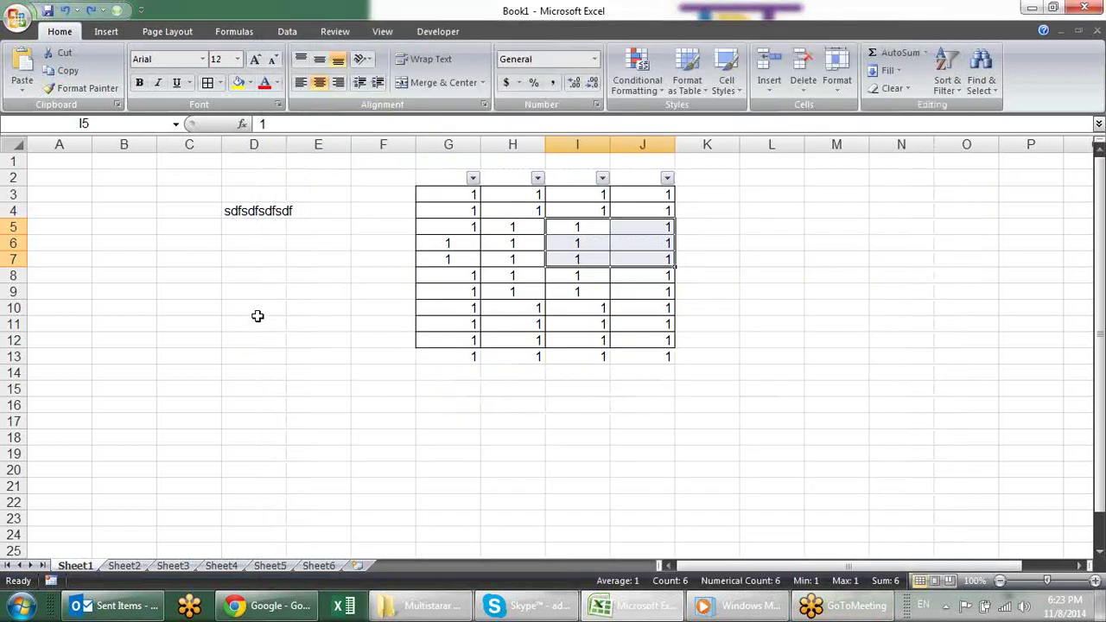
Select D8, then browse the Insert, Page Layout, Formulas, Data, Review and View tabs.
left_click(229, 275)
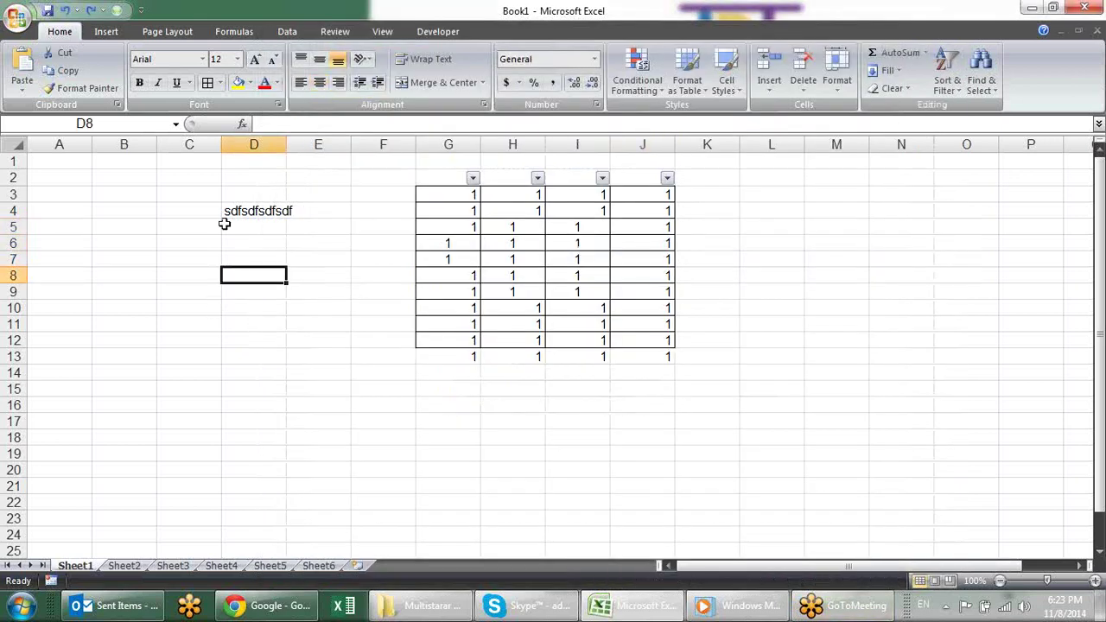
left_click(107, 31)
left_click(171, 31)
left_click(231, 31)
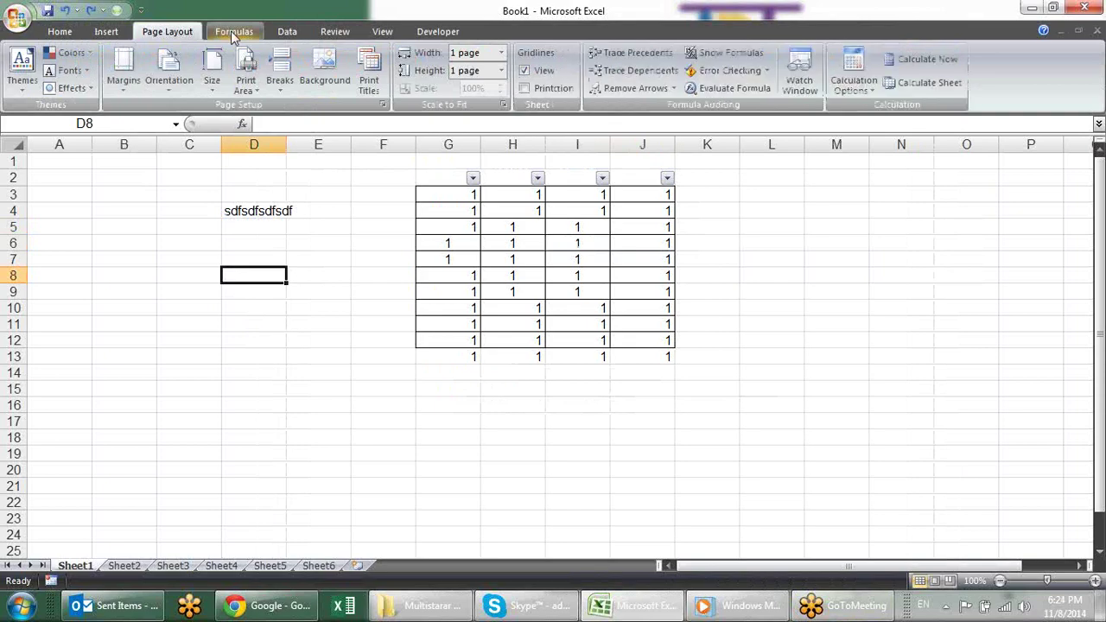
left_click(287, 31)
left_click(336, 31)
left_click(388, 35)
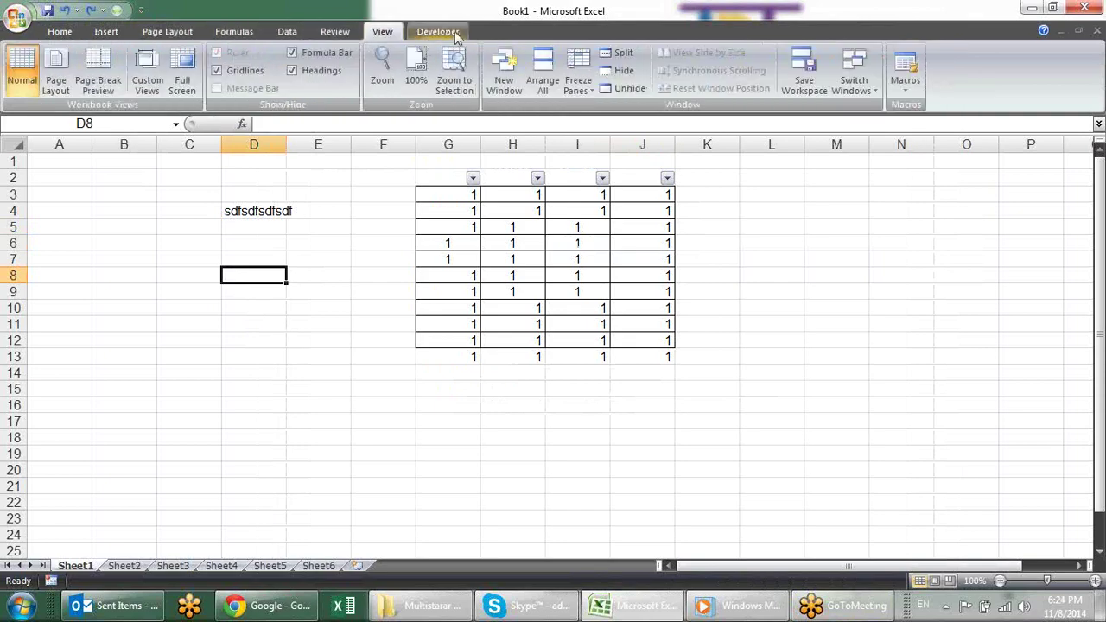
Switch to the Developer tab and preview the form and ActiveX controls list.
left_click(455, 33)
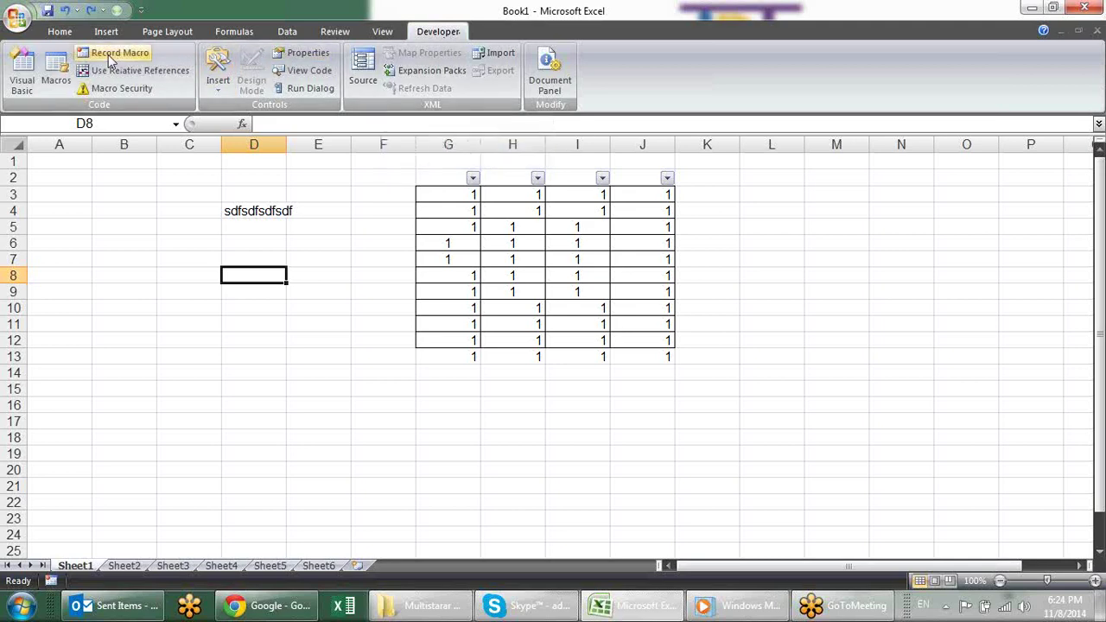
left_click(217, 82)
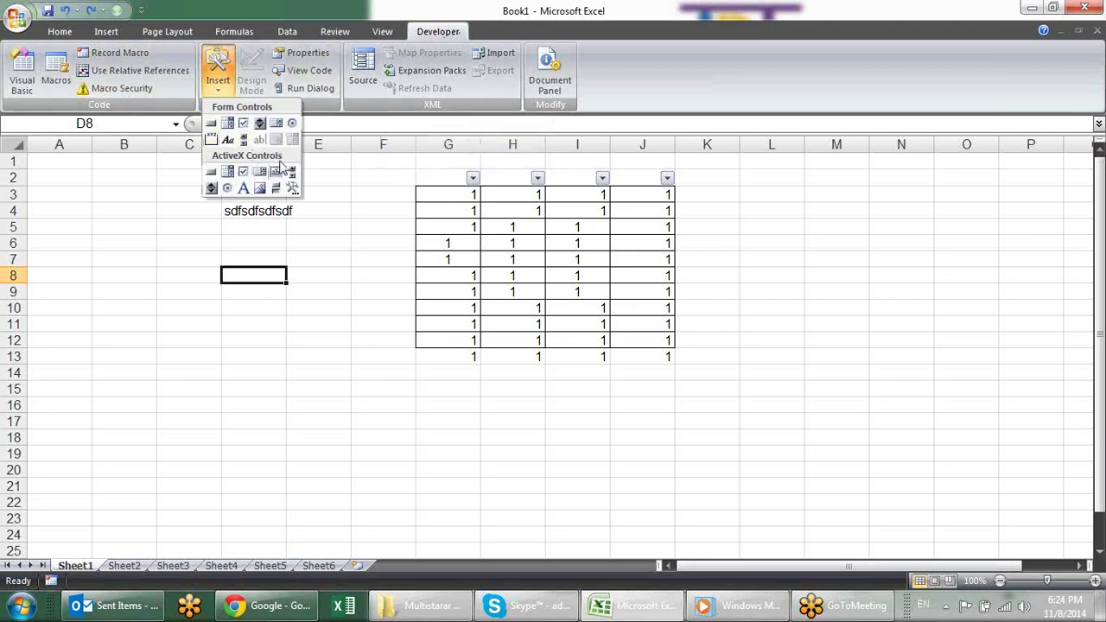
left_click(365, 283)
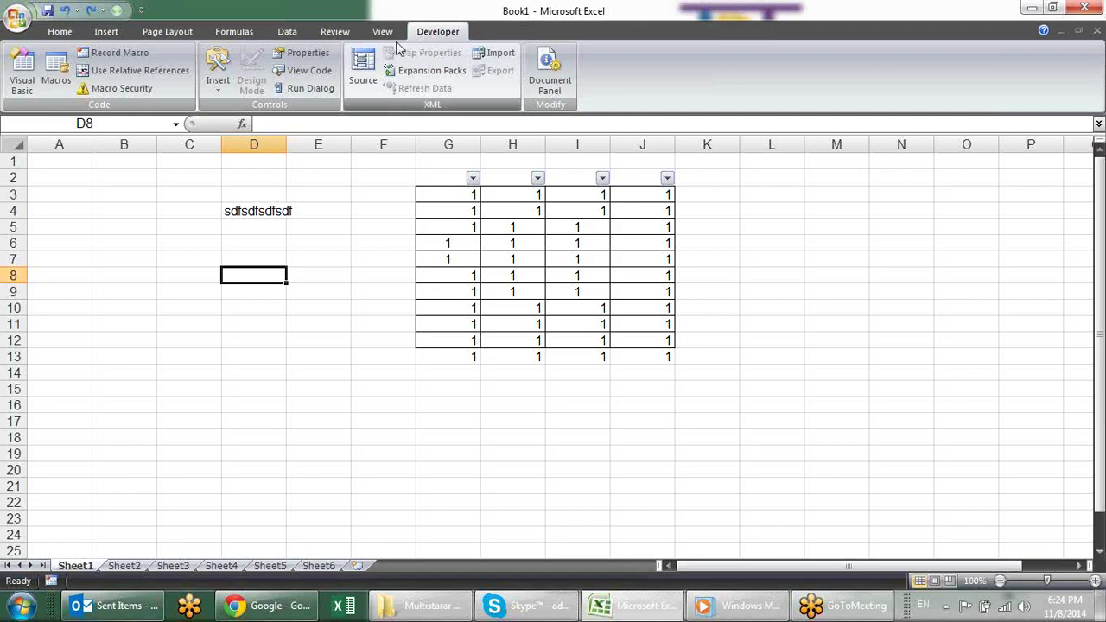
Toggle the Show Developer tab setting in Excel Options, then return to the Home commands.
left_click(15, 29)
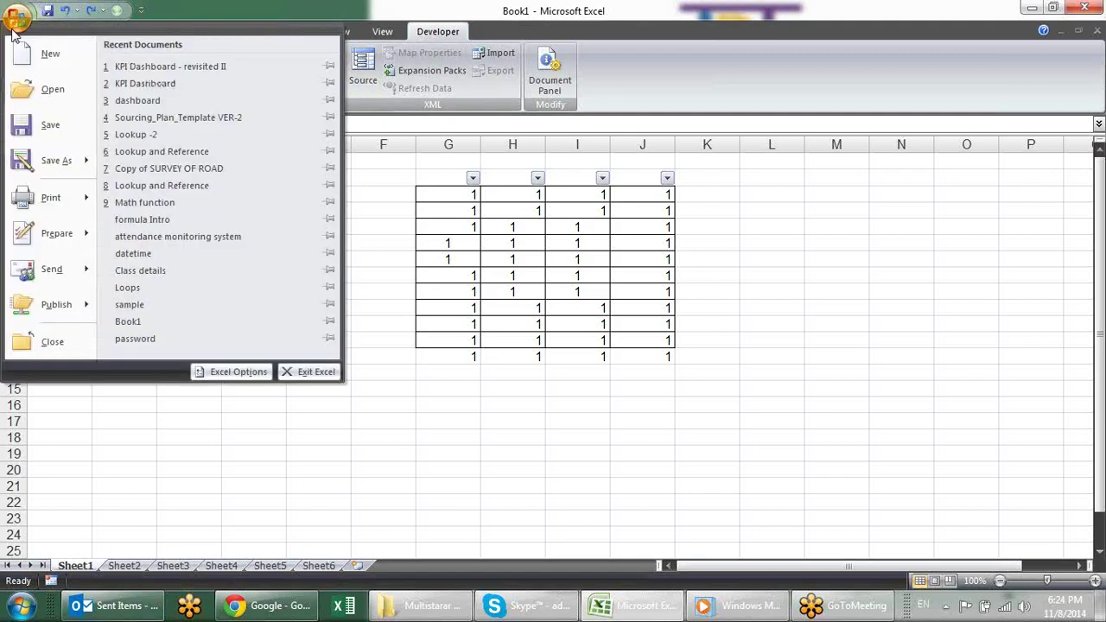
left_click(201, 373)
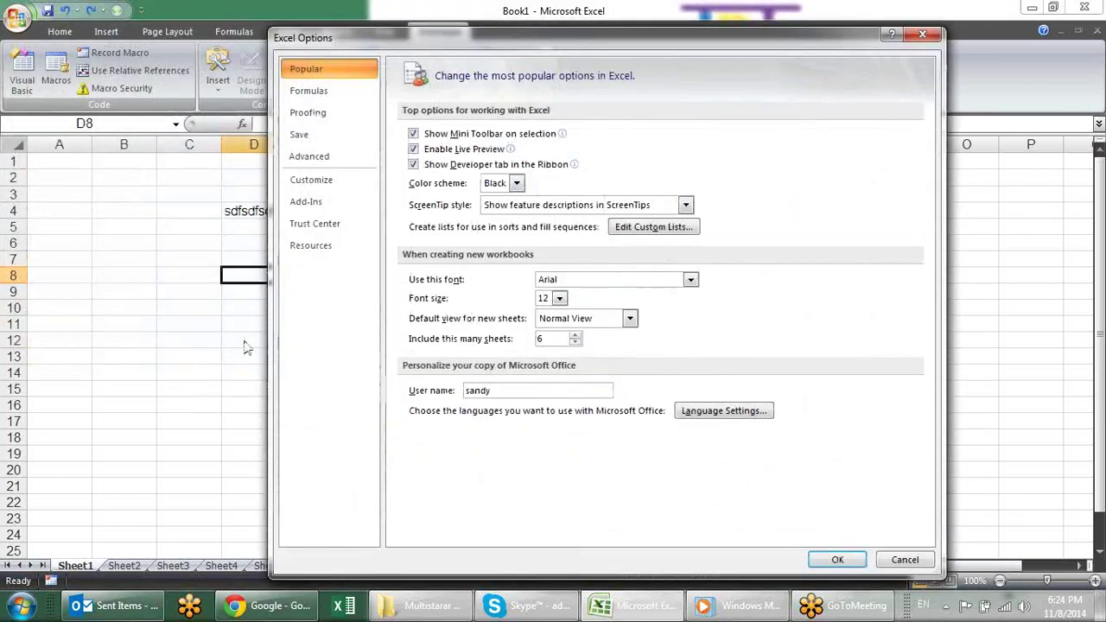
left_click(419, 168)
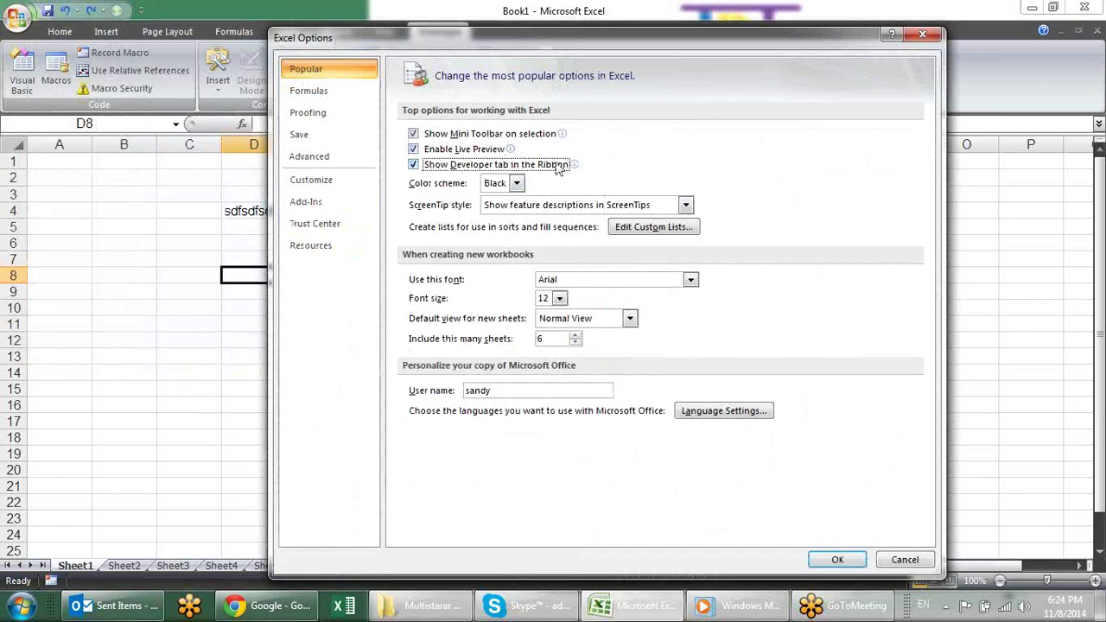
left_click(844, 559)
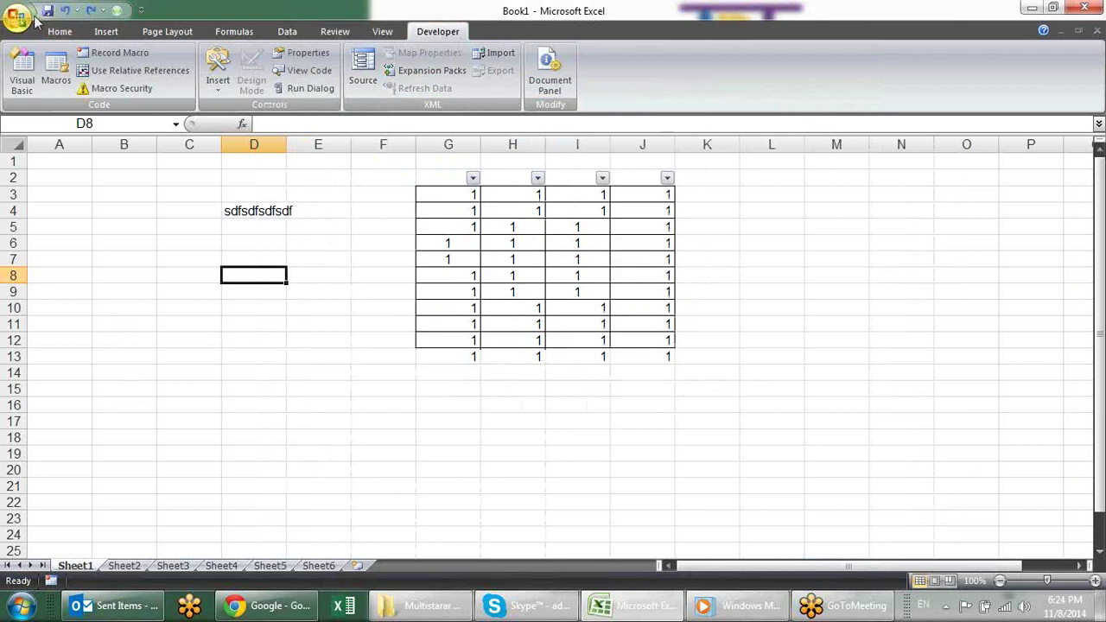
left_click(62, 33)
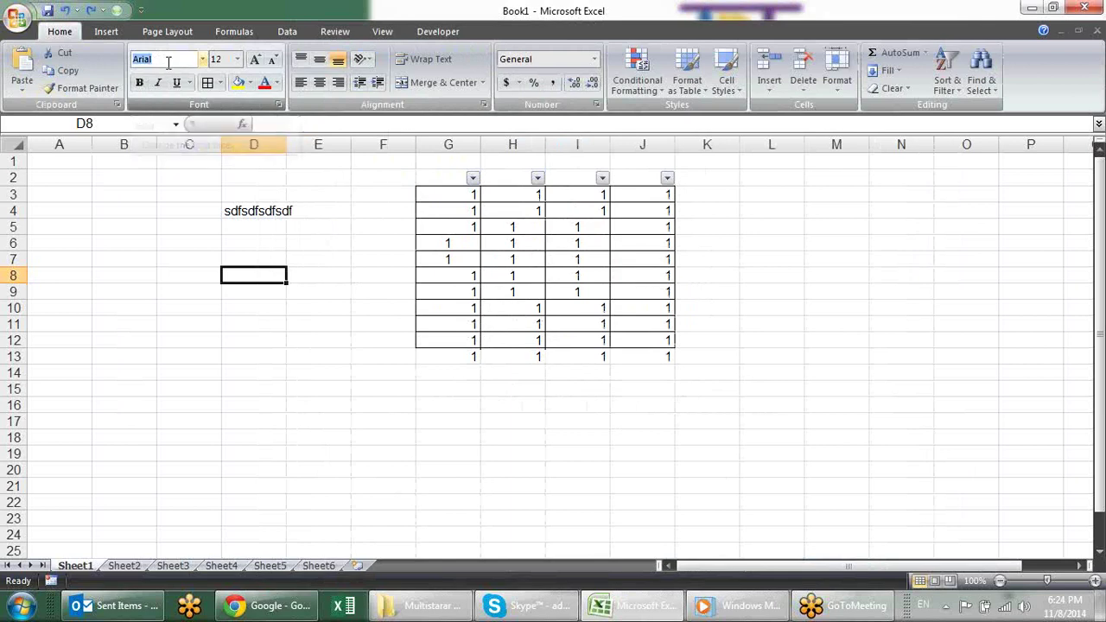
left_click(217, 59)
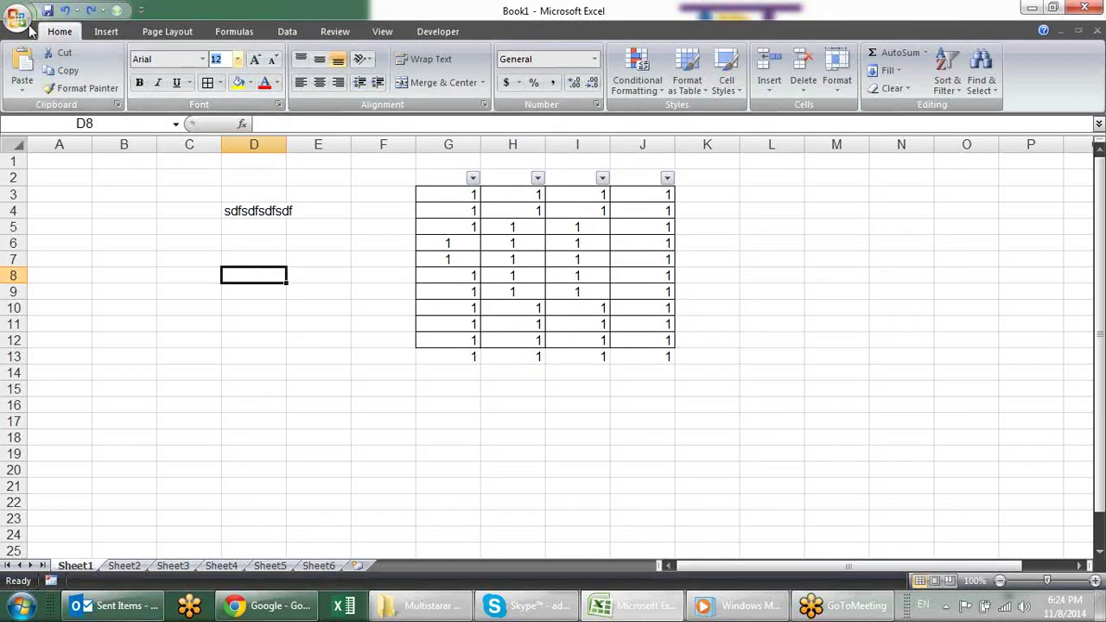
left_click(356, 531)
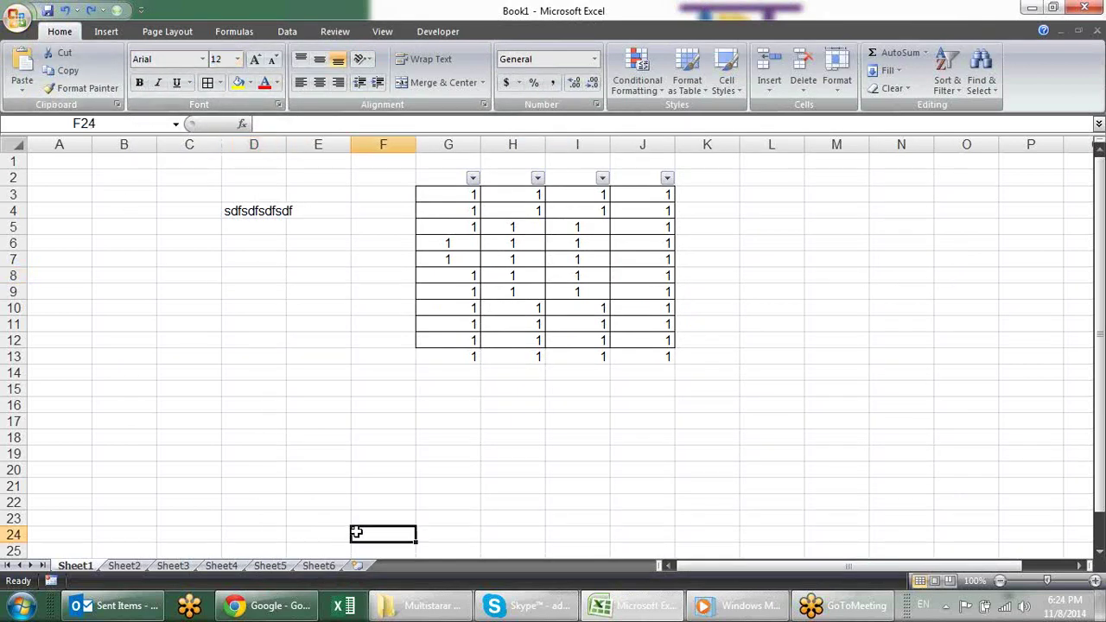
Review new-workbook defaults (Arial, size 12, Normal View, 6 sheets) and keep them unchanged.
left_click(17, 18)
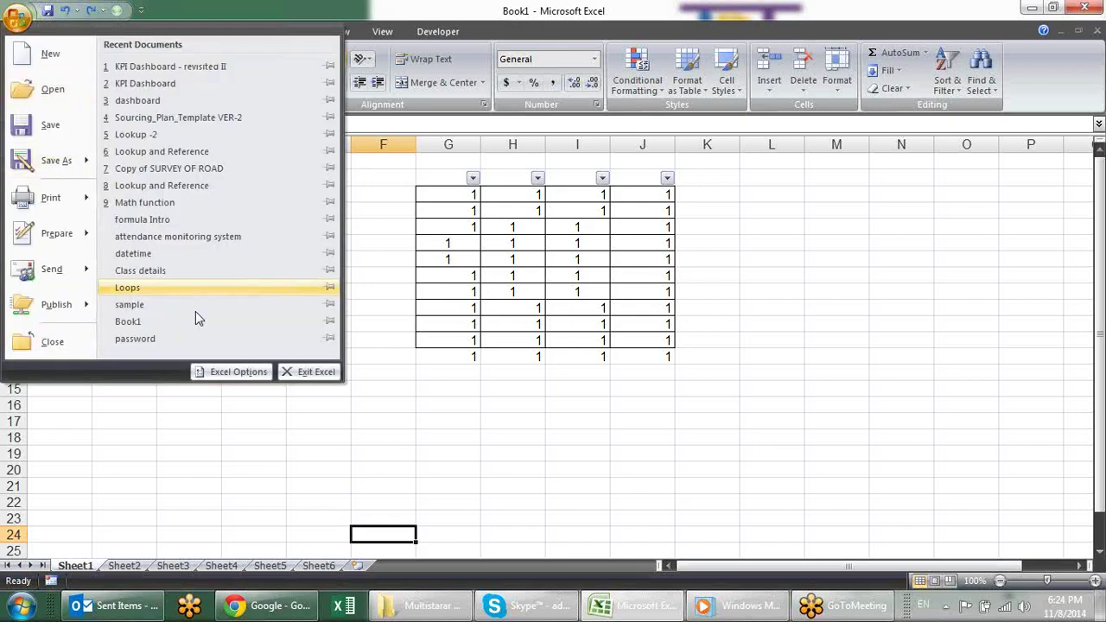
left_click(231, 372)
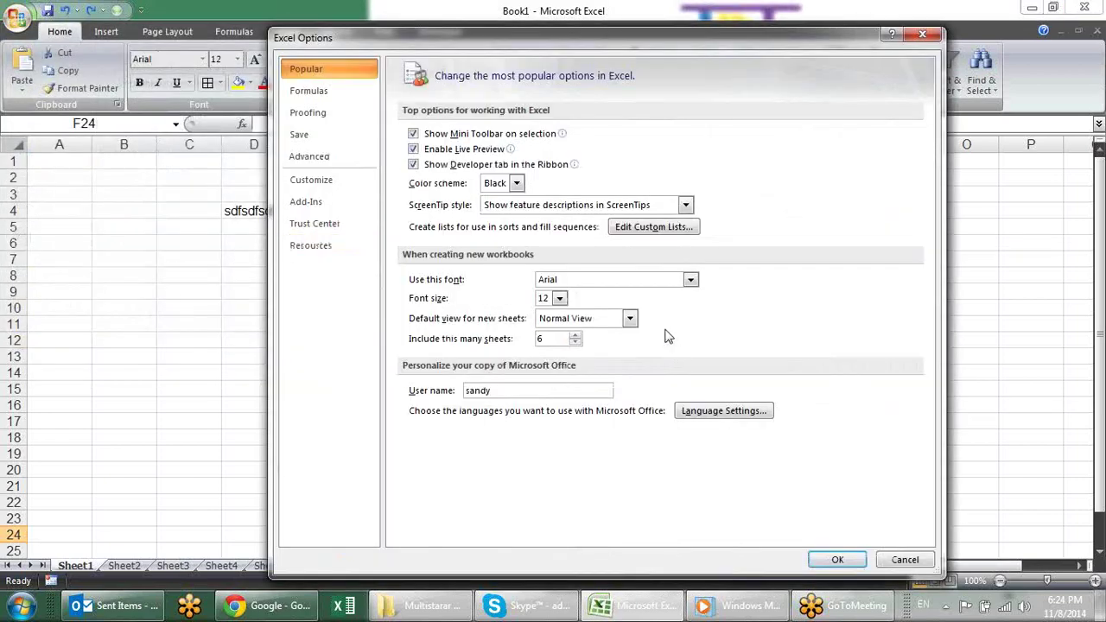
left_click(632, 279)
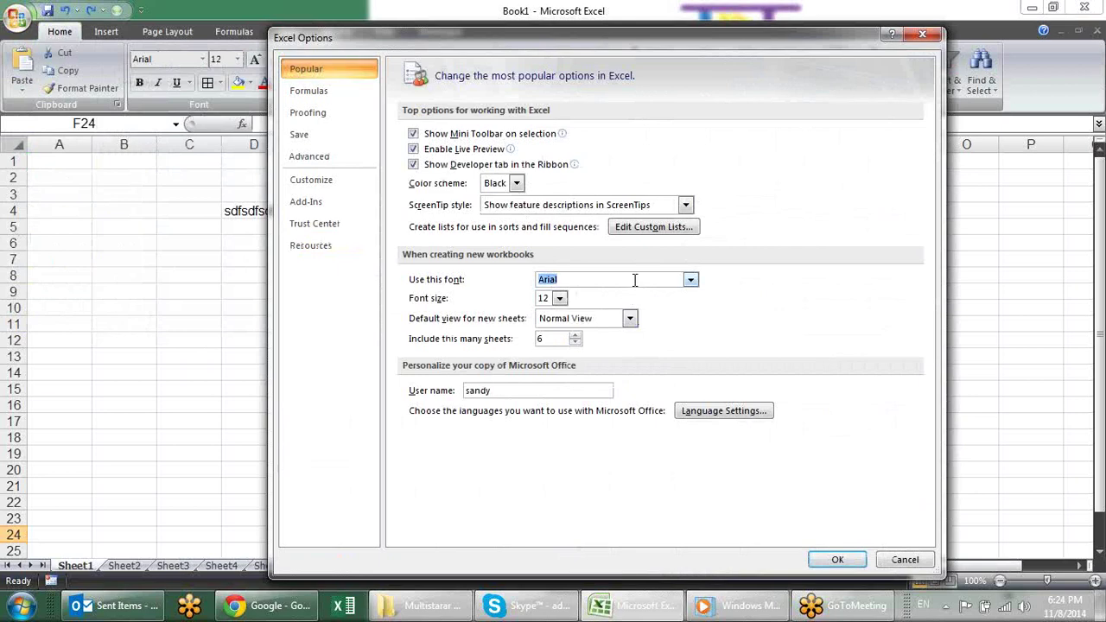
double_click(546, 297)
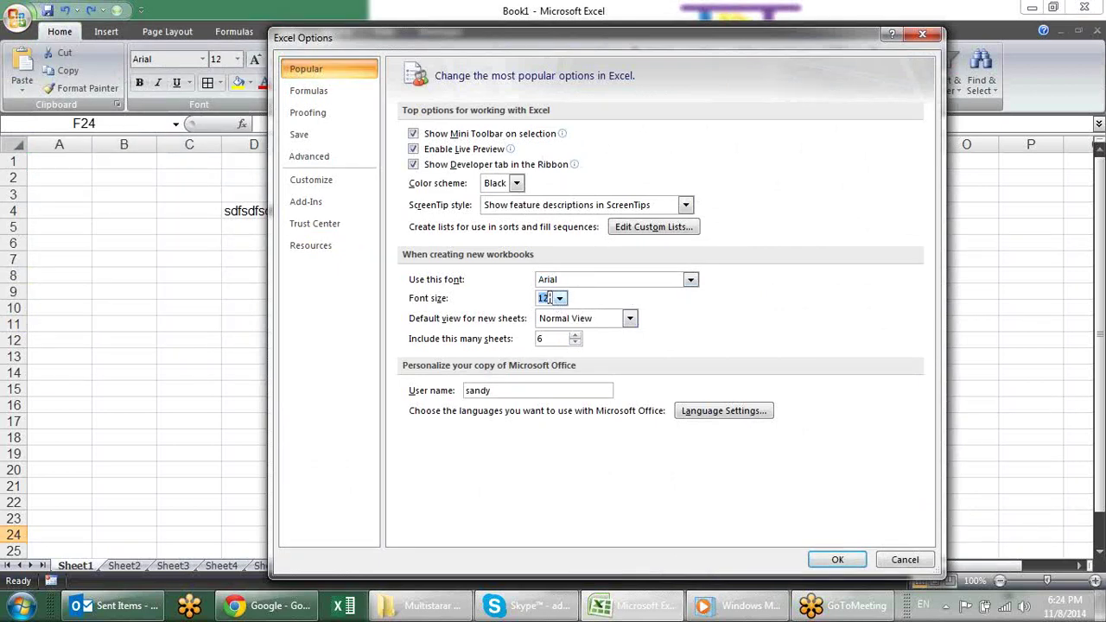
left_click(630, 320)
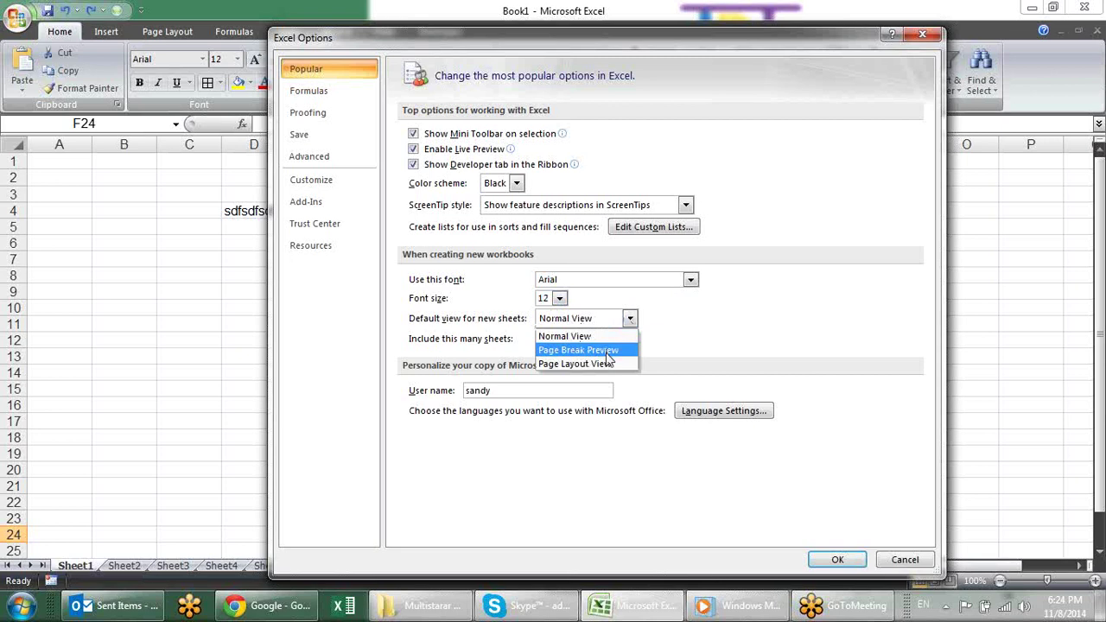
left_click(613, 336)
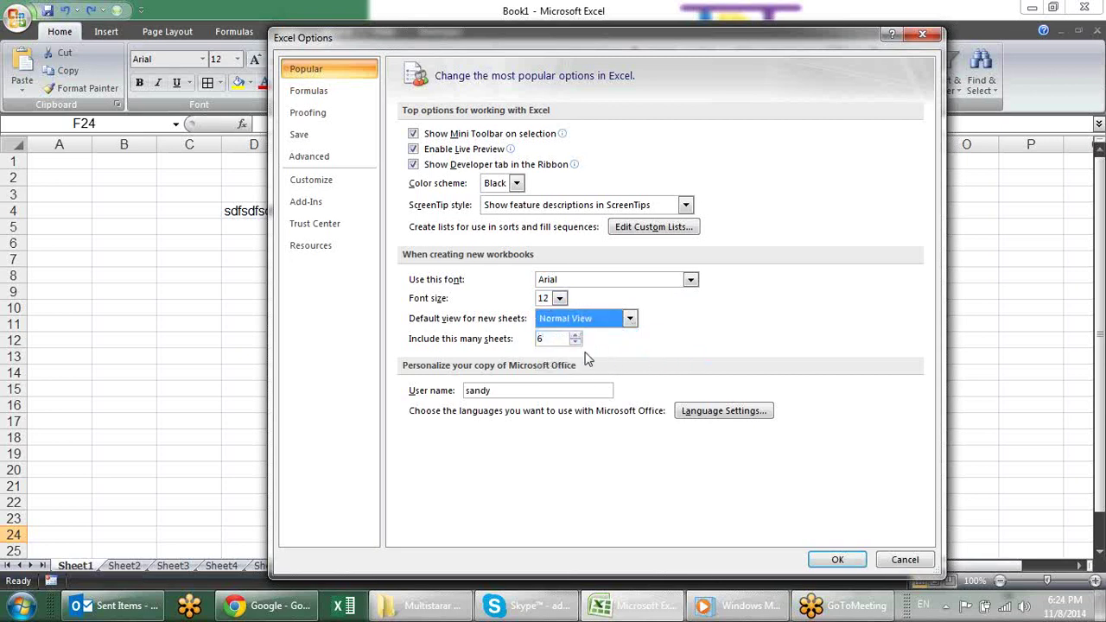
left_click(556, 338)
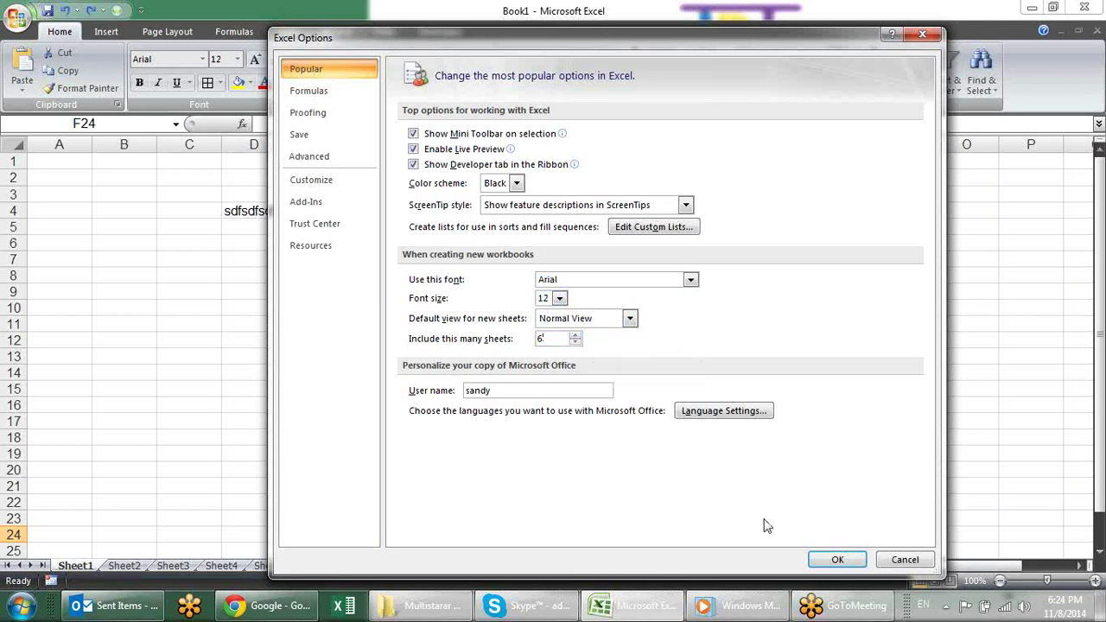
left_click(836, 559)
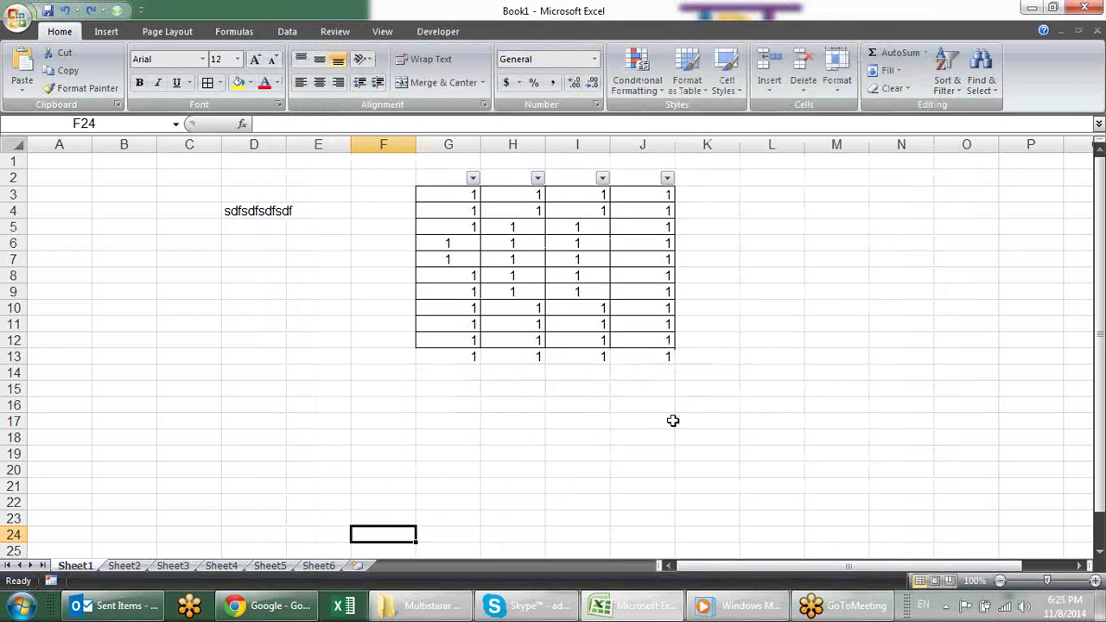
left_click(353, 279)
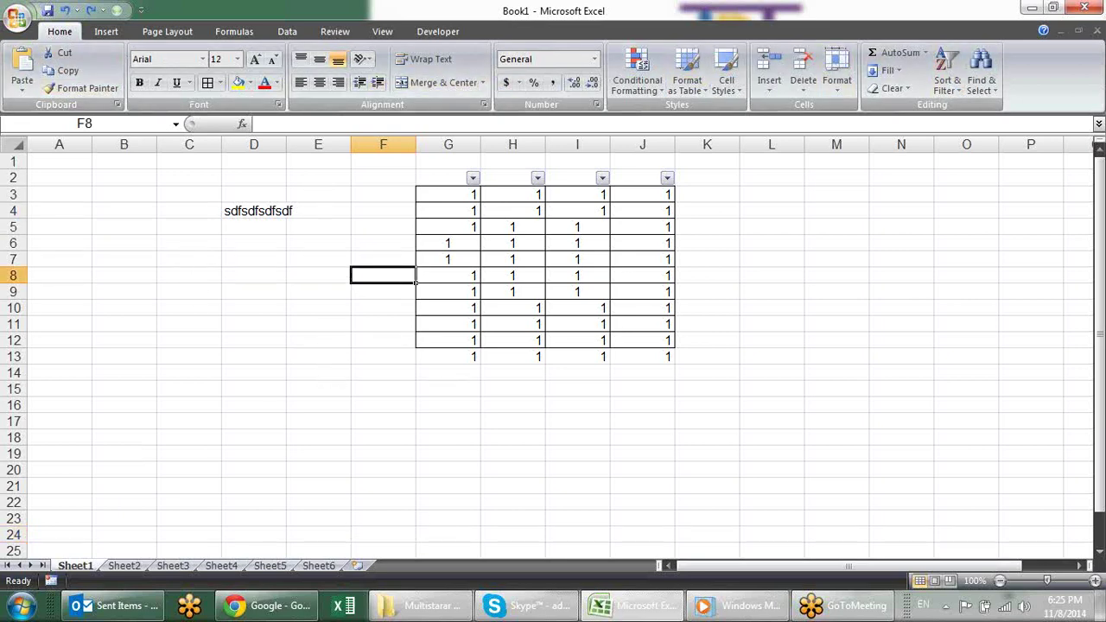
left_click(18, 17)
left_click(238, 371)
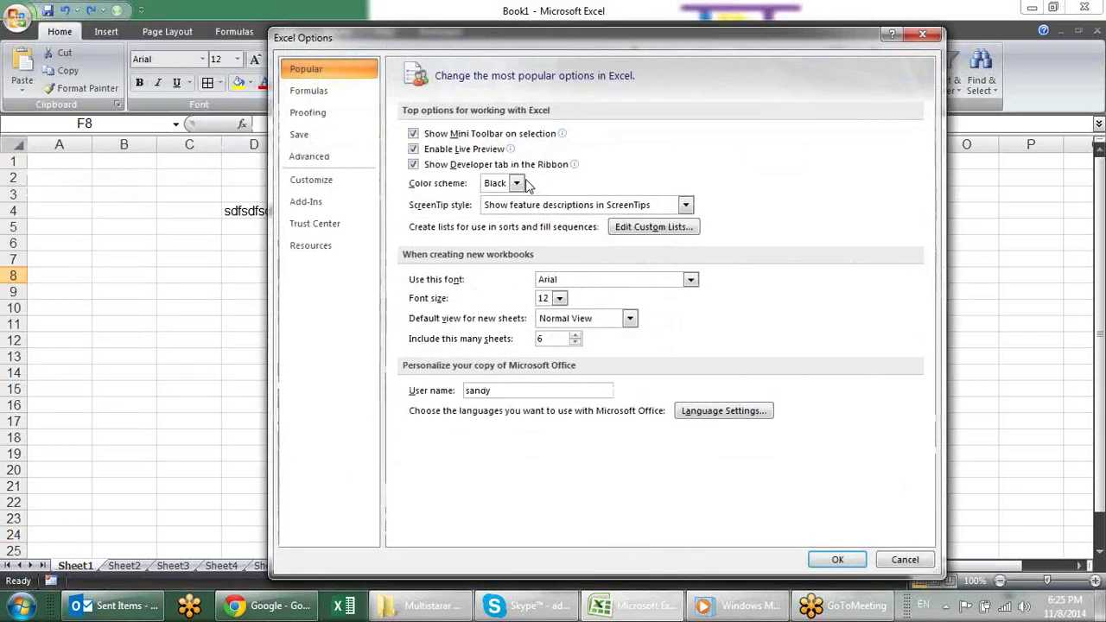
left_click(516, 183)
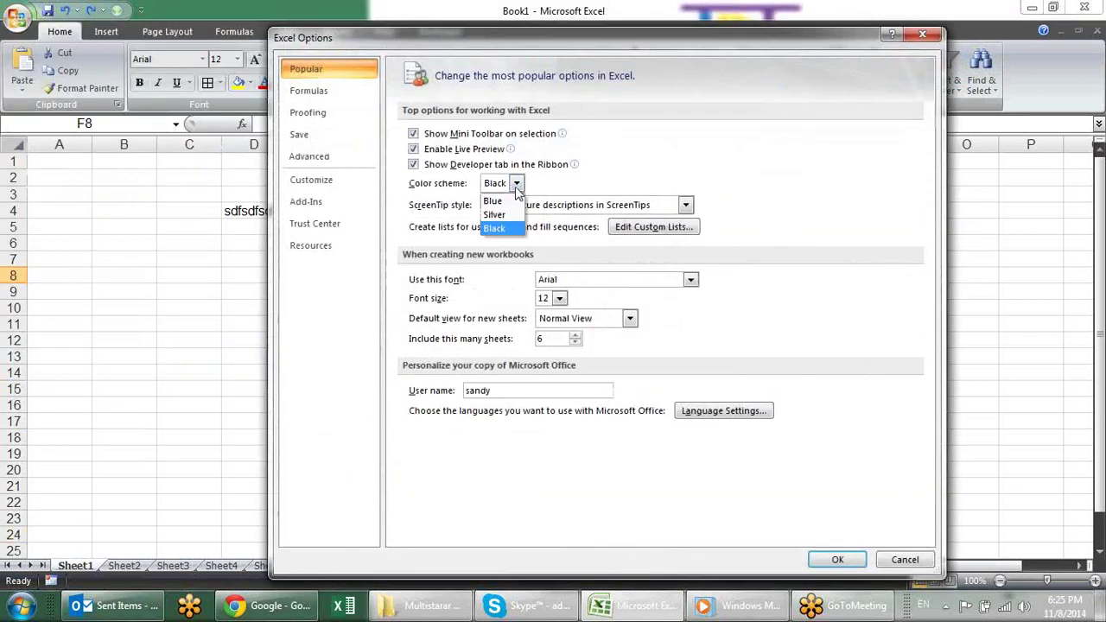
left_click(494, 201)
left_click(837, 559)
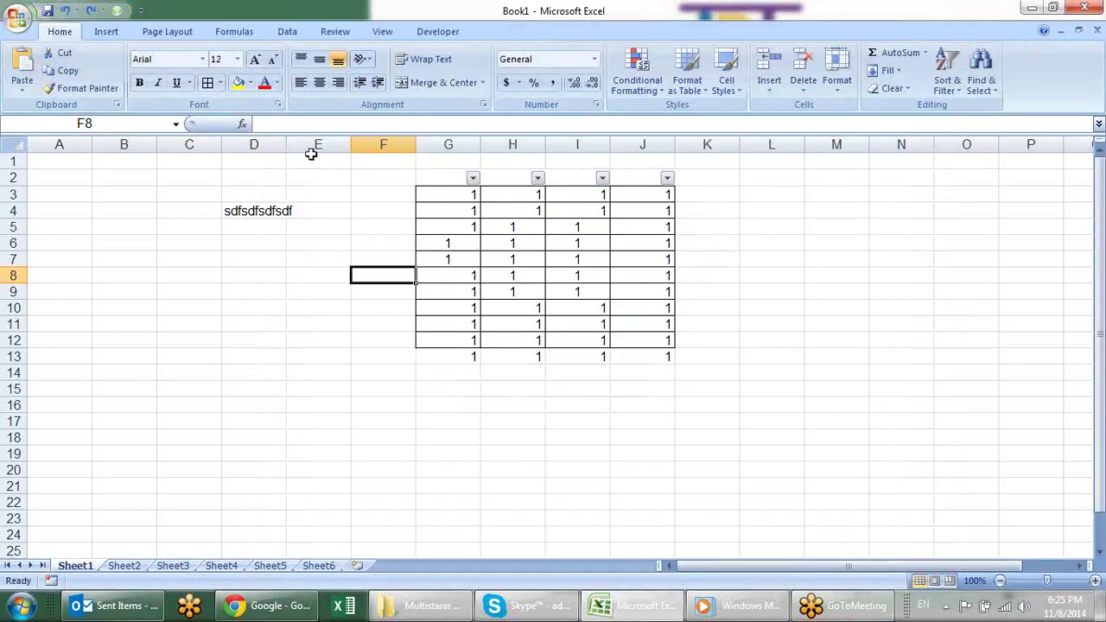
left_click(16, 19)
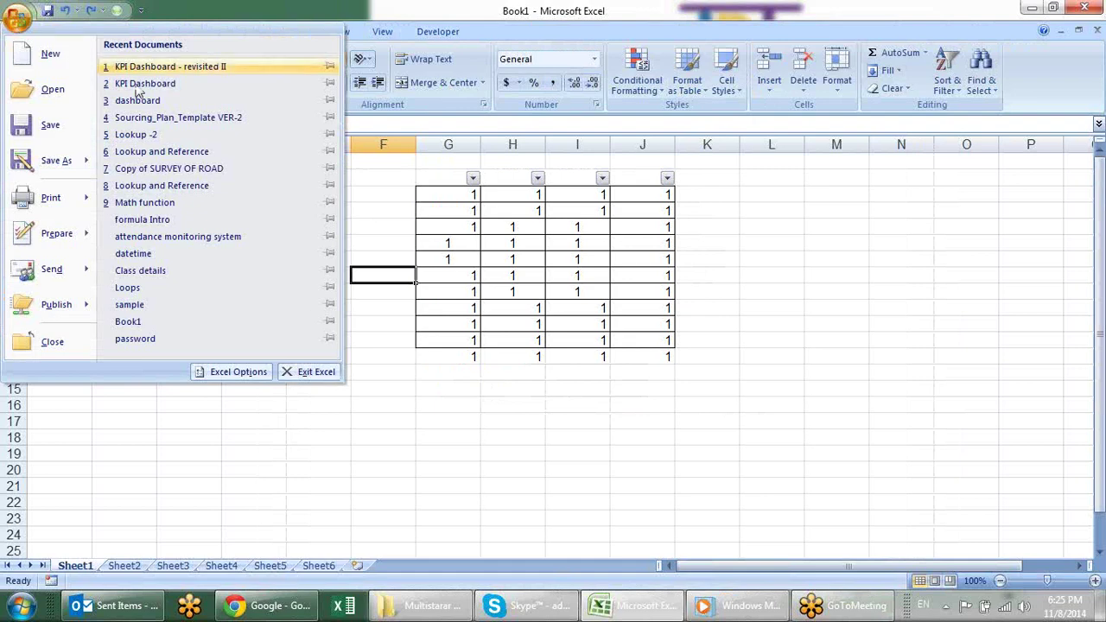
left_click(579, 462)
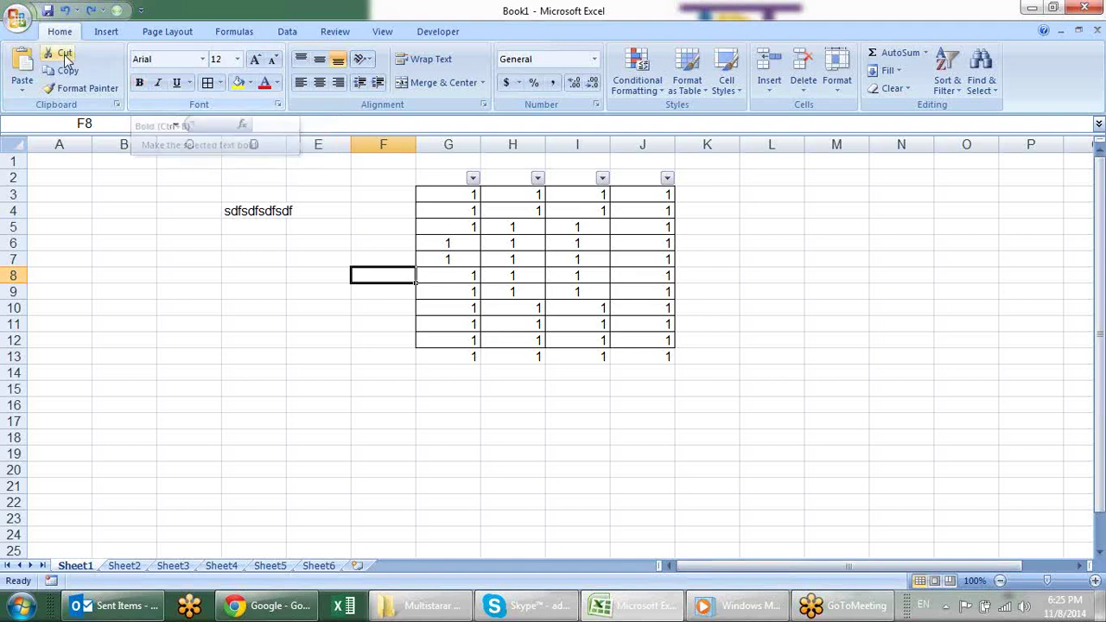
left_click(20, 19)
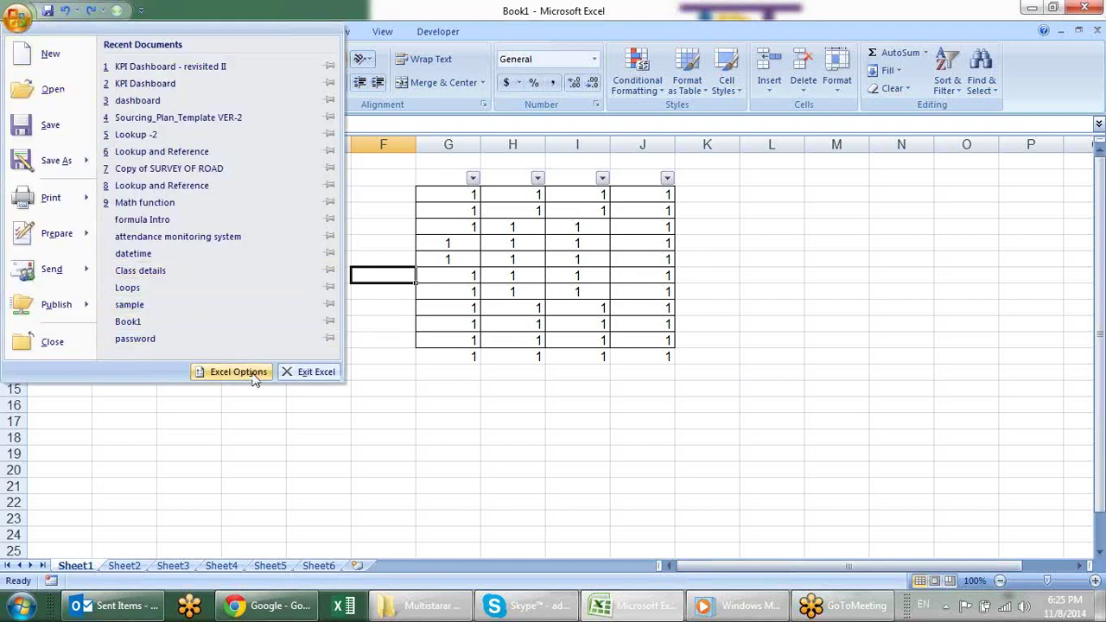
left_click(252, 372)
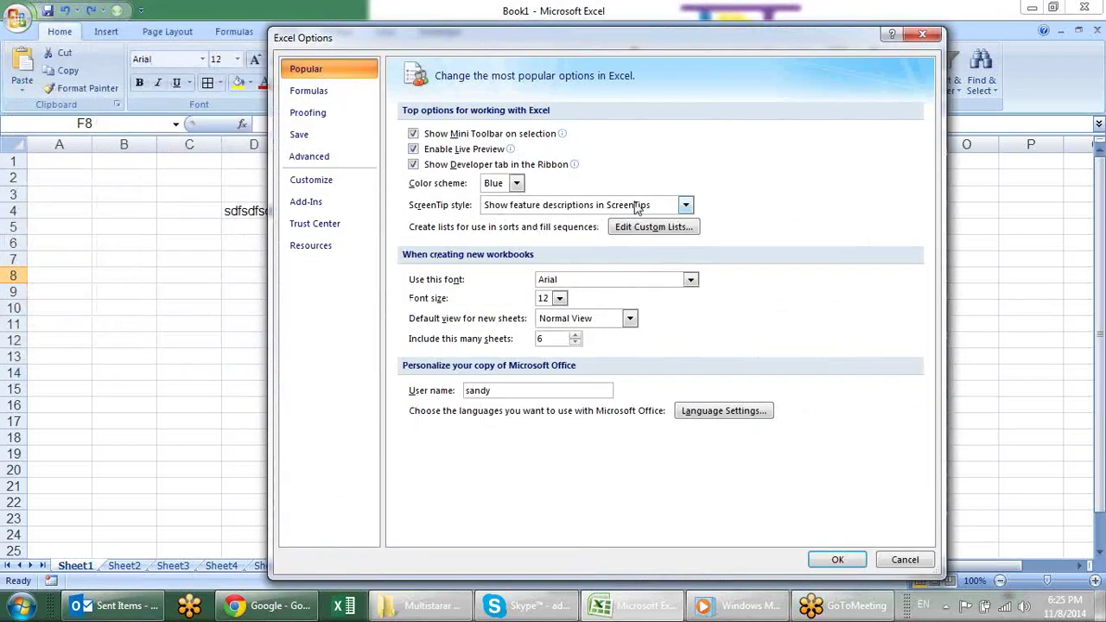
left_click(687, 206)
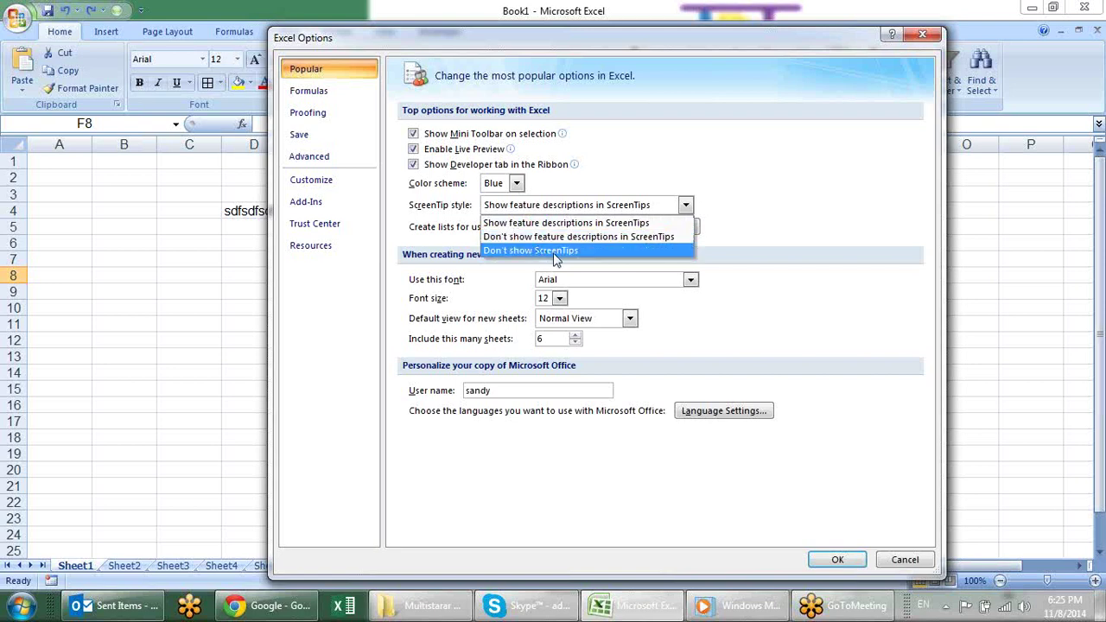
key("Escape")
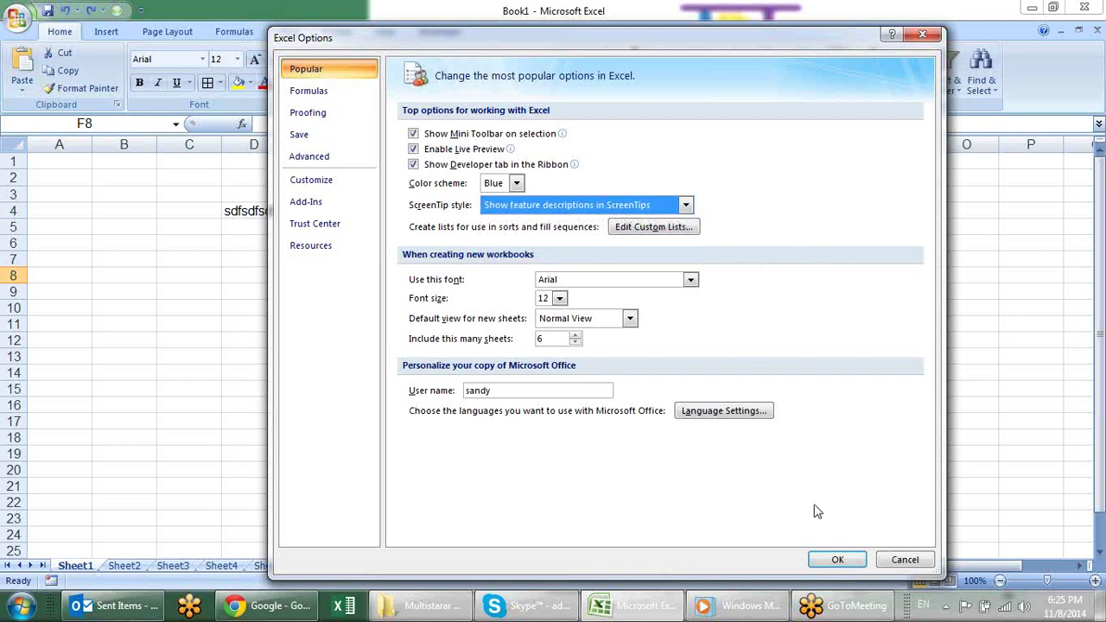
left_click(824, 558)
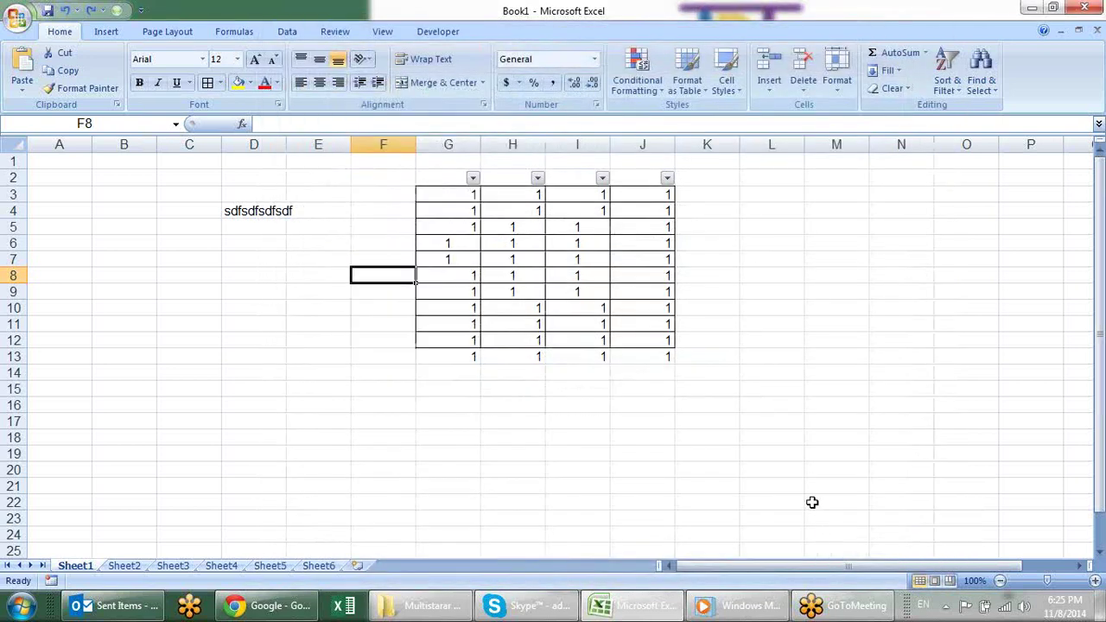
Enter jan and feb in L3:L4 and autofill the months down to L22.
left_click(768, 198)
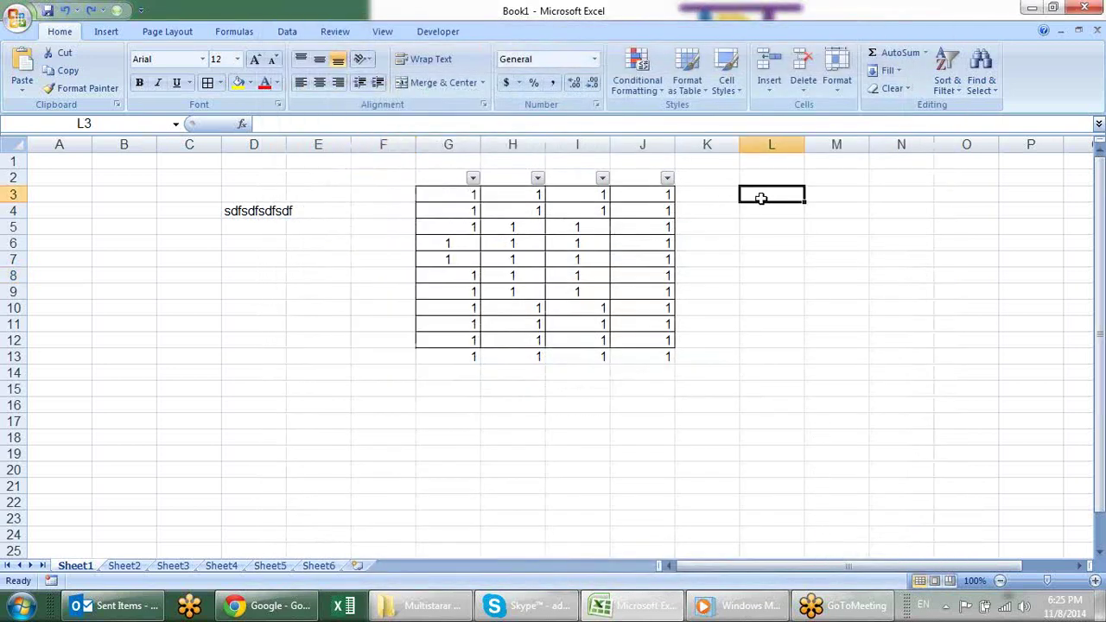
type("jan")
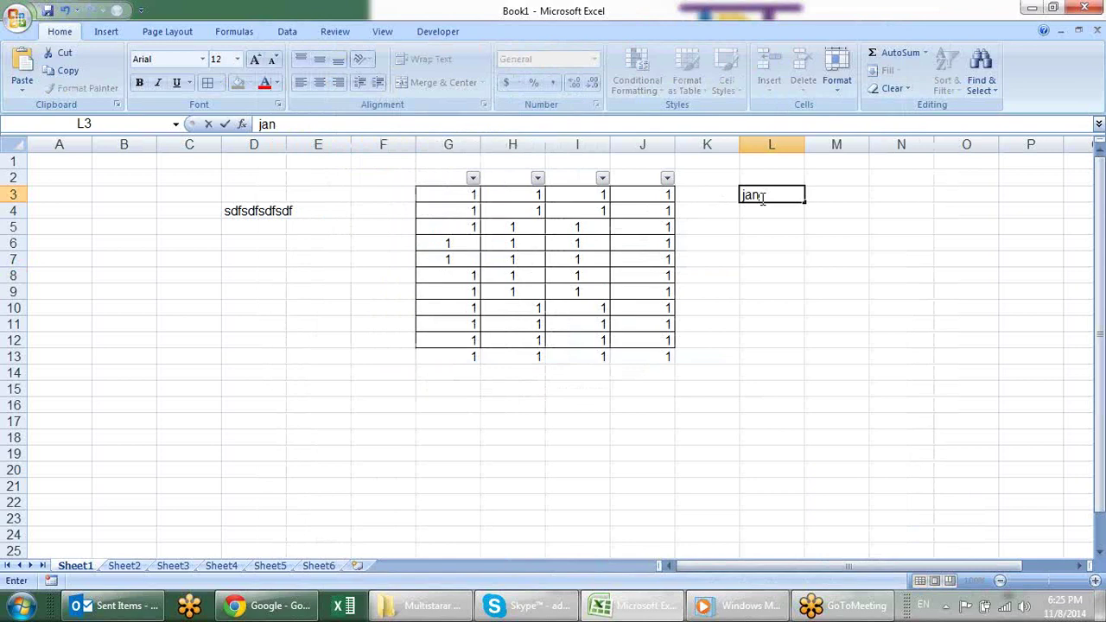
key("Return")
type("feb")
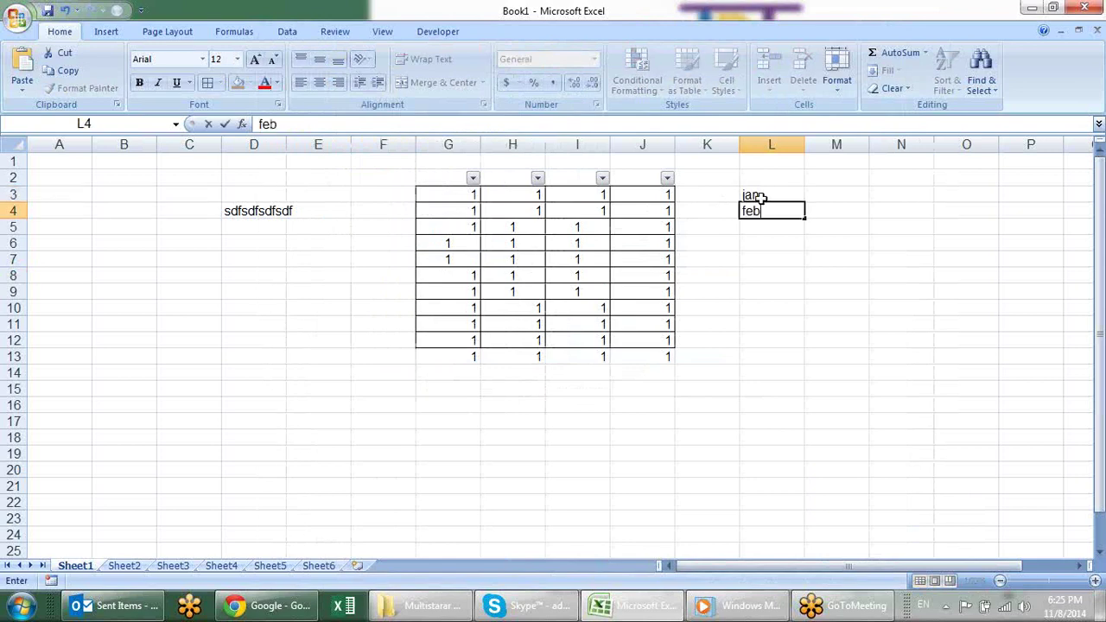
key("Return")
left_click_drag(761, 197, 832, 510)
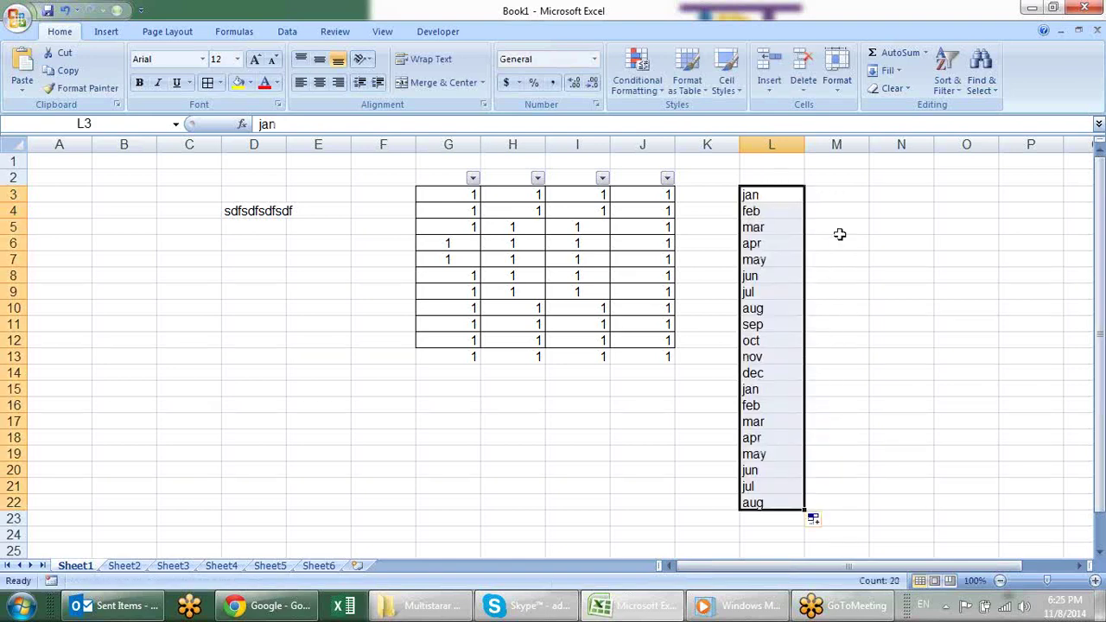
Autofill weekdays from mon in M3 down to M20, then clear D4's text.
left_click(834, 195)
type("mon")
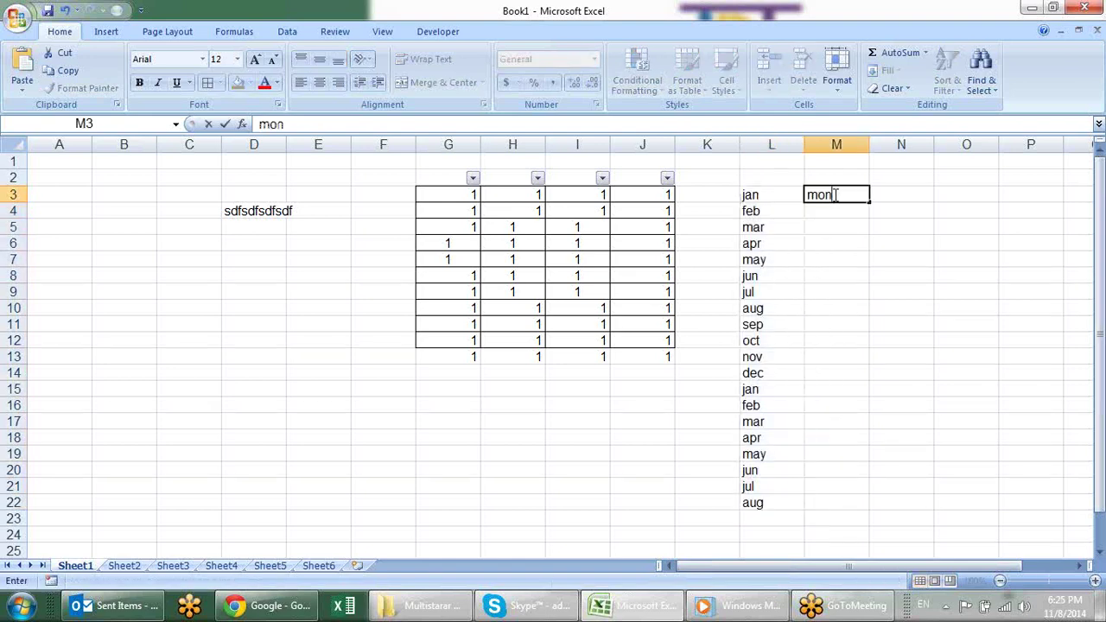
key("Return")
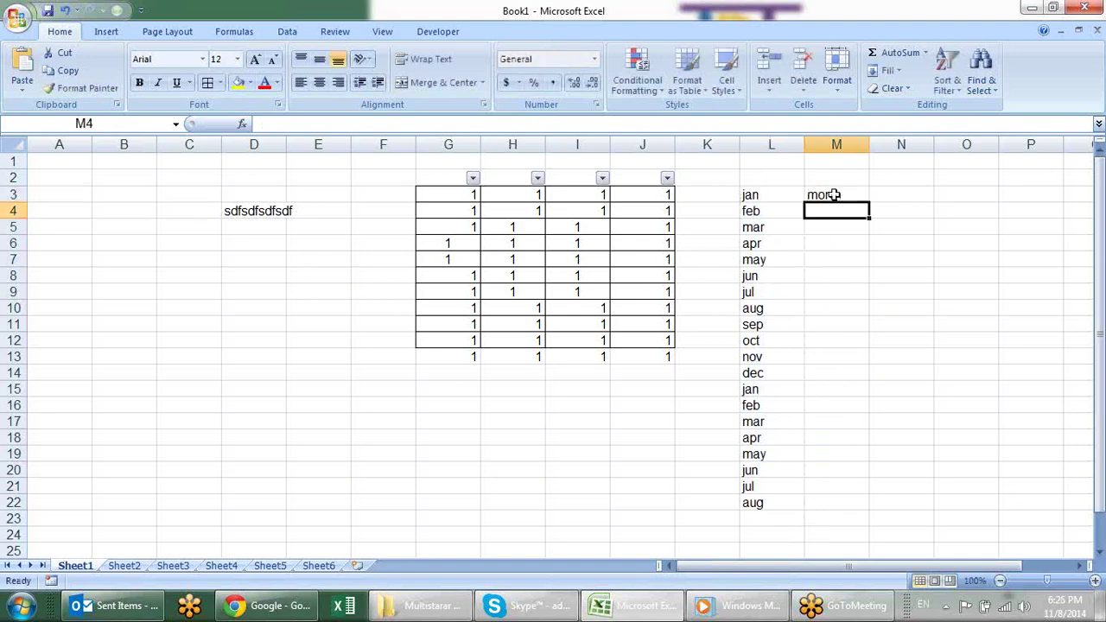
left_click(834, 194)
left_click_drag(866, 201, 890, 482)
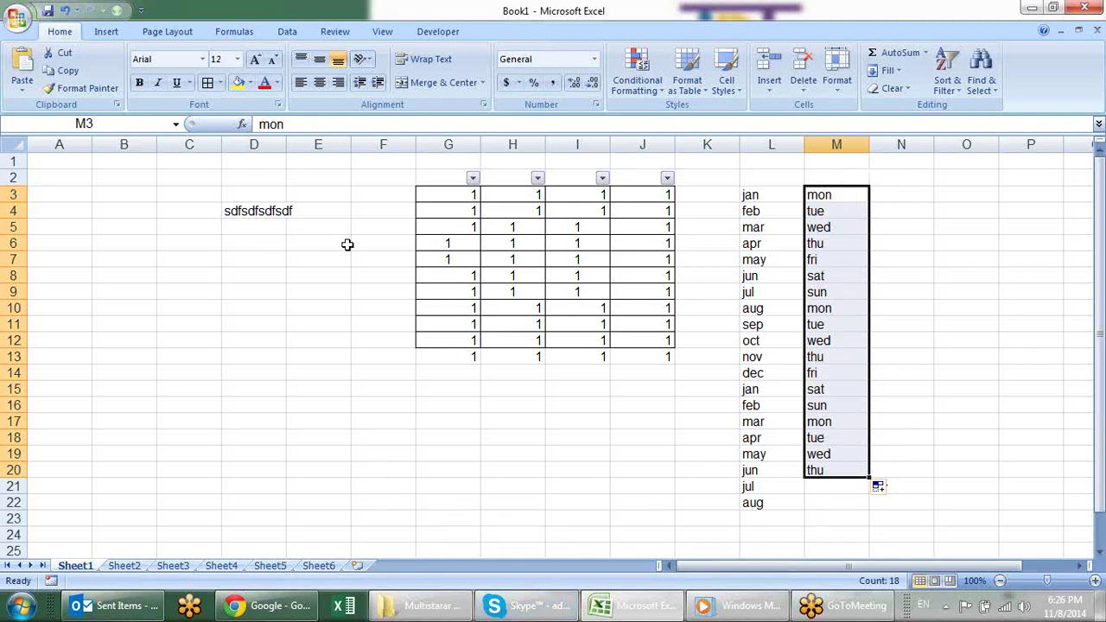
left_click(260, 213)
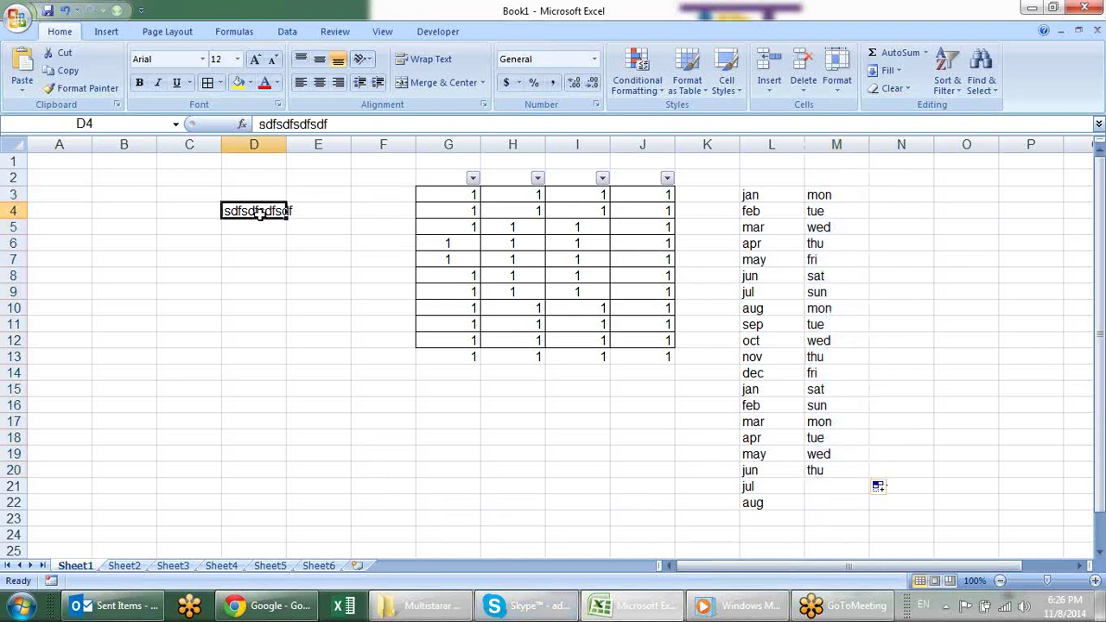
key("Delete")
Enter a first name in C3 and autofill the repeating names down to C18.
left_click(169, 194)
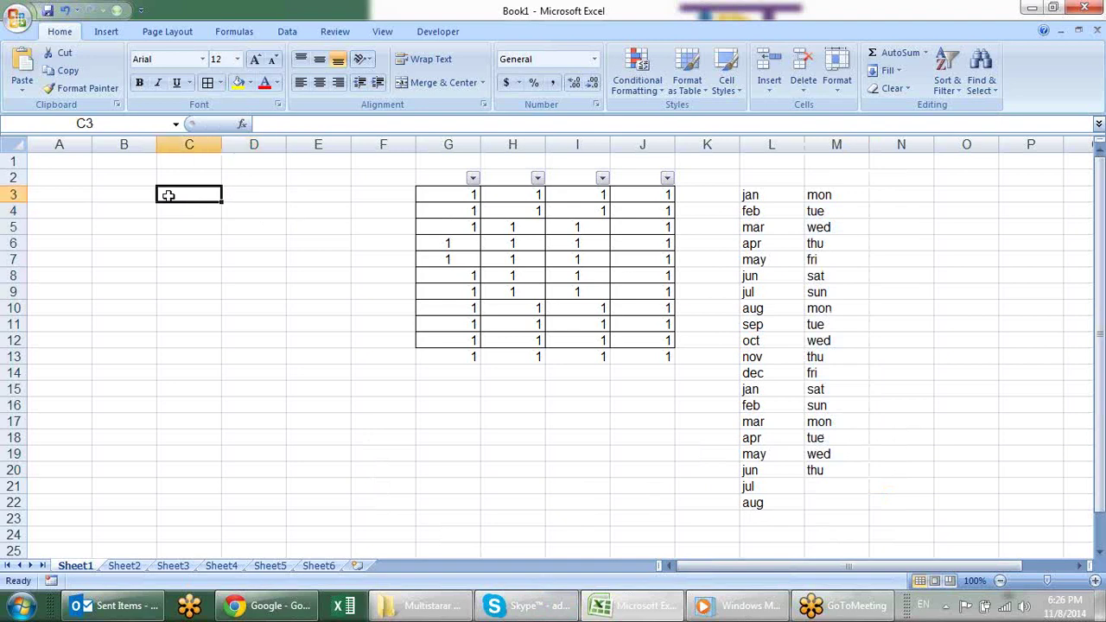
type("sandeep")
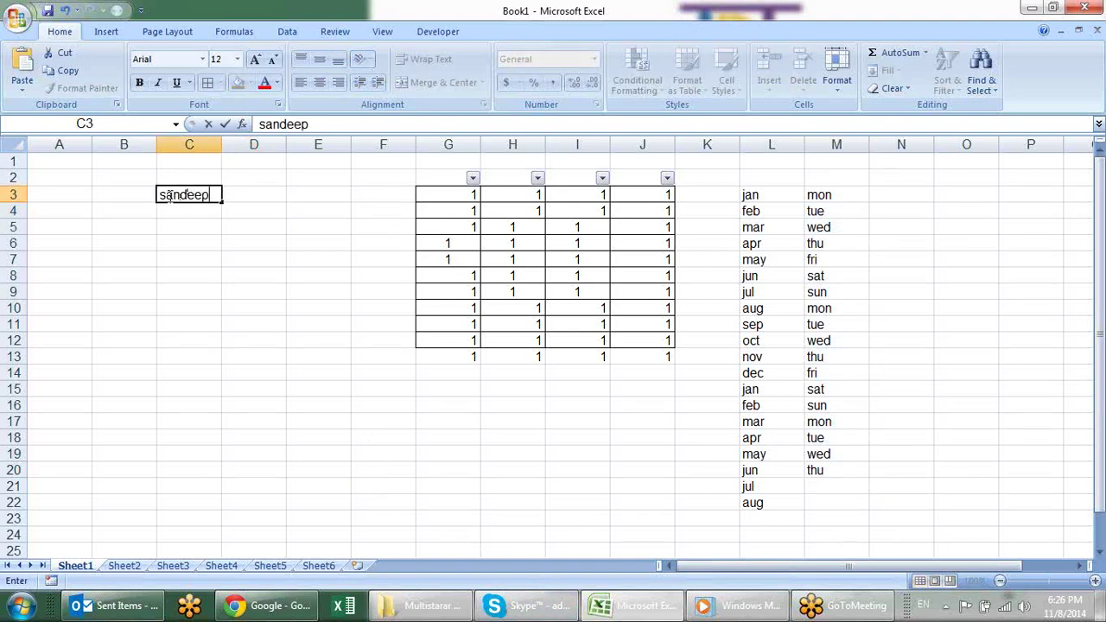
key("Return")
left_click(152, 195)
left_click(201, 204)
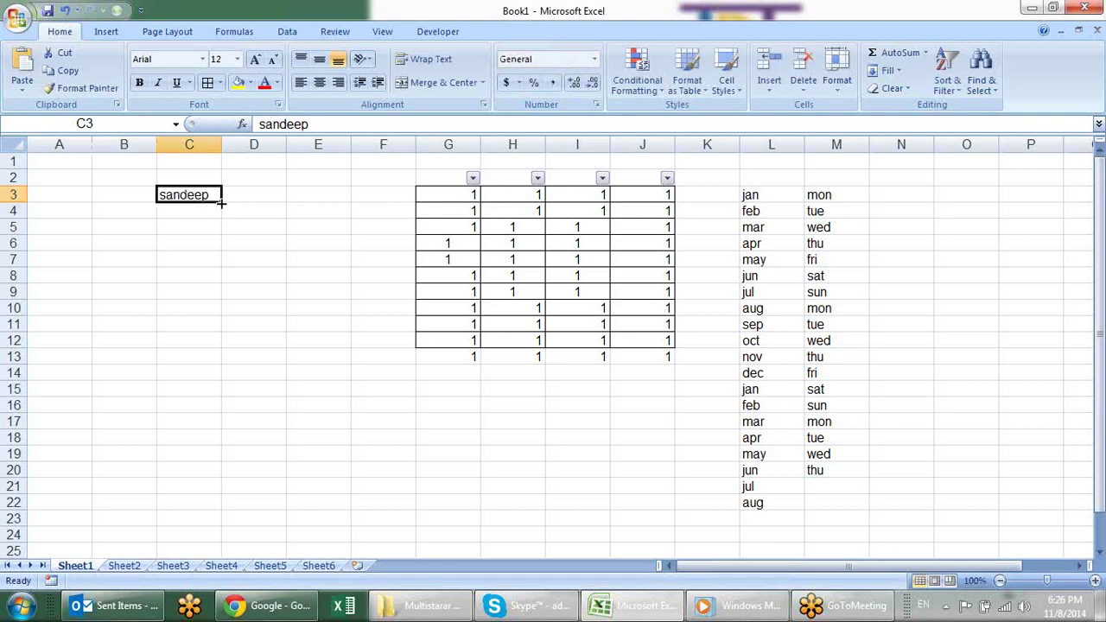
left_click_drag(221, 198, 223, 442)
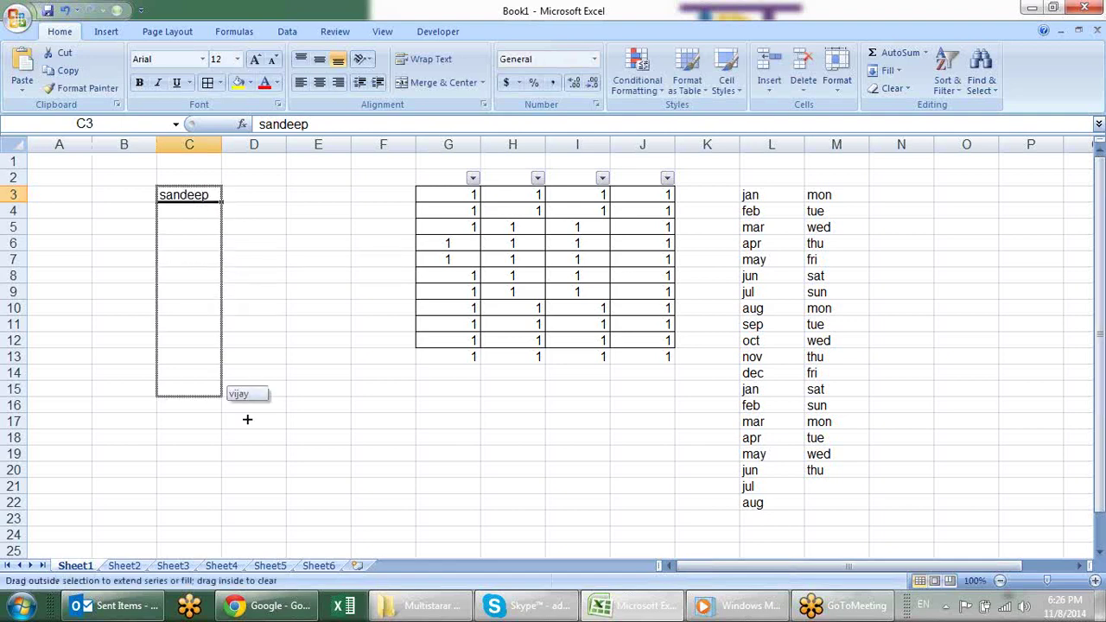
left_click(199, 228)
left_click(186, 244)
left_click(190, 294)
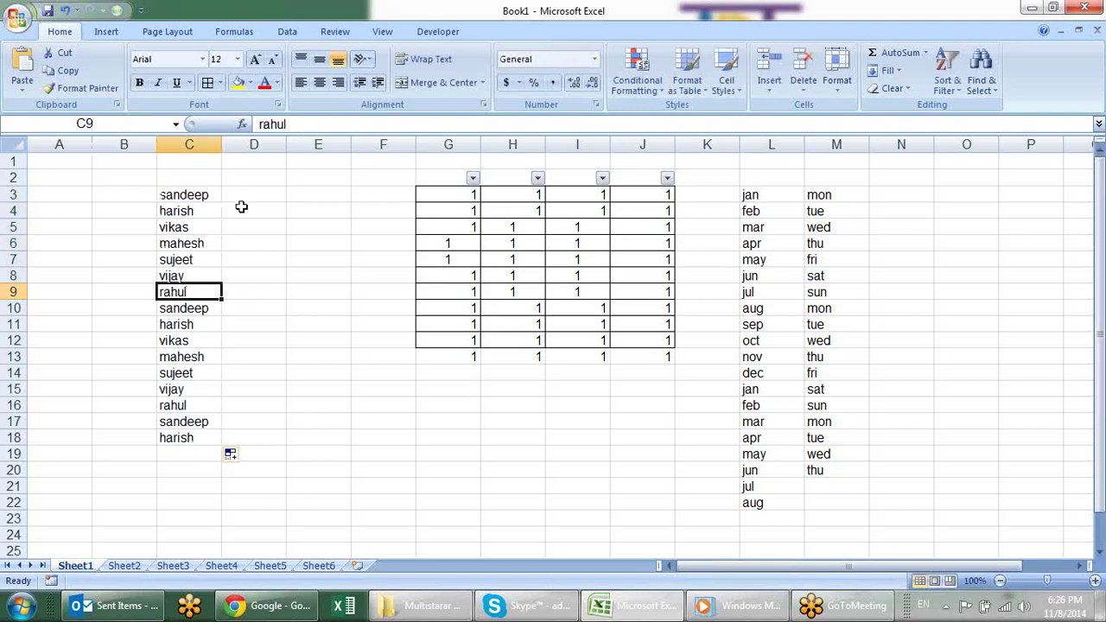
Enter palwal in D3 and autofill the repeating city list down to D18.
left_click(247, 196)
type("palwal")
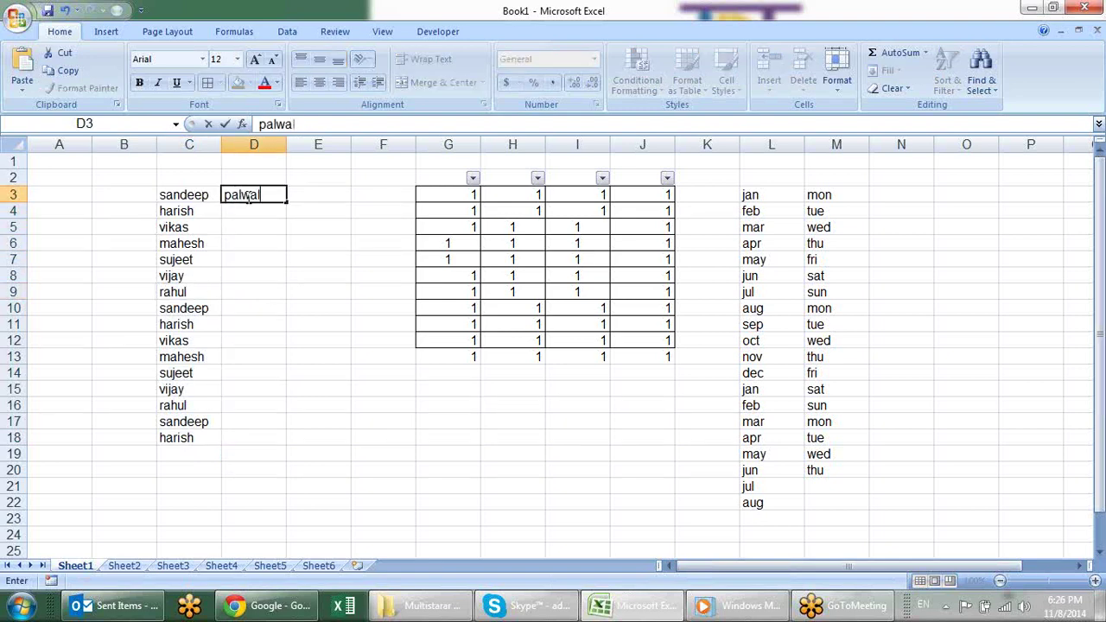
key("Return")
left_click(249, 196)
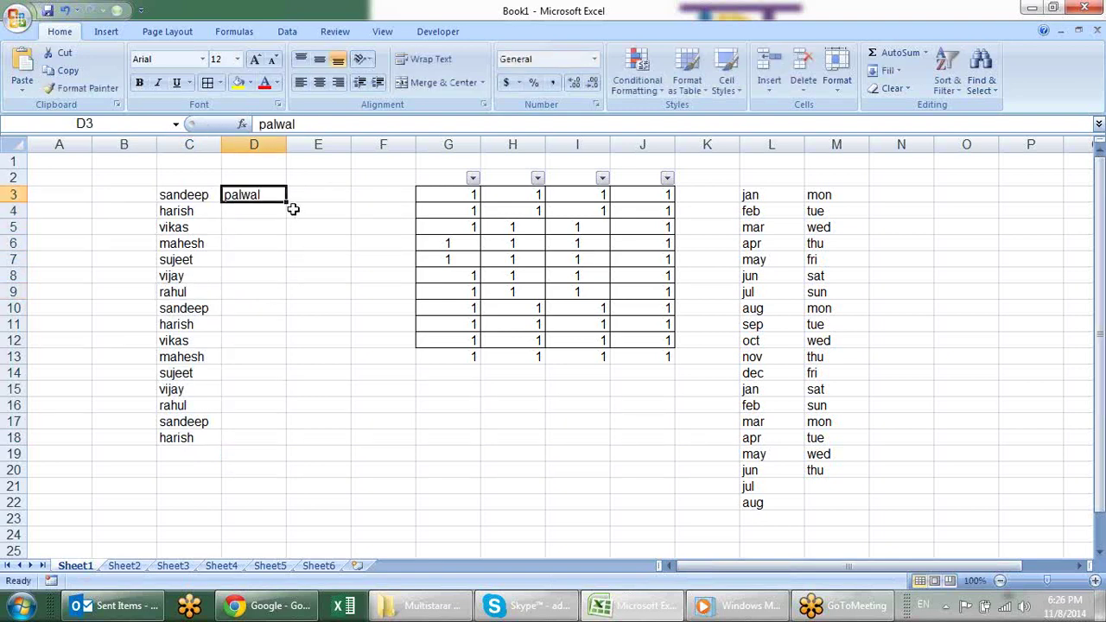
left_click_drag(285, 204, 267, 443)
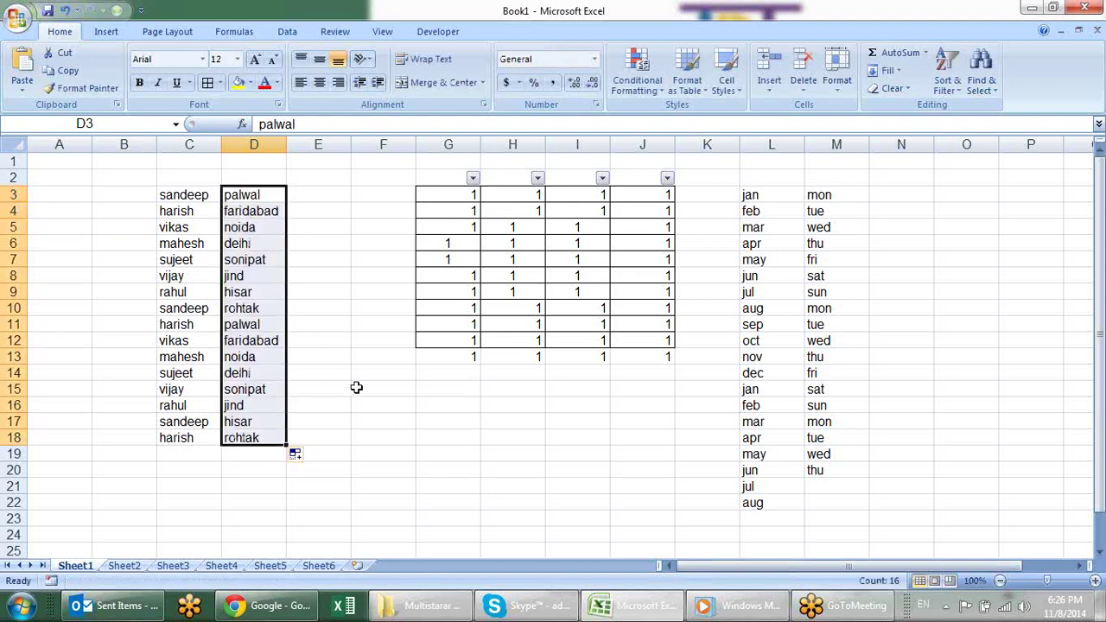
left_click(348, 282)
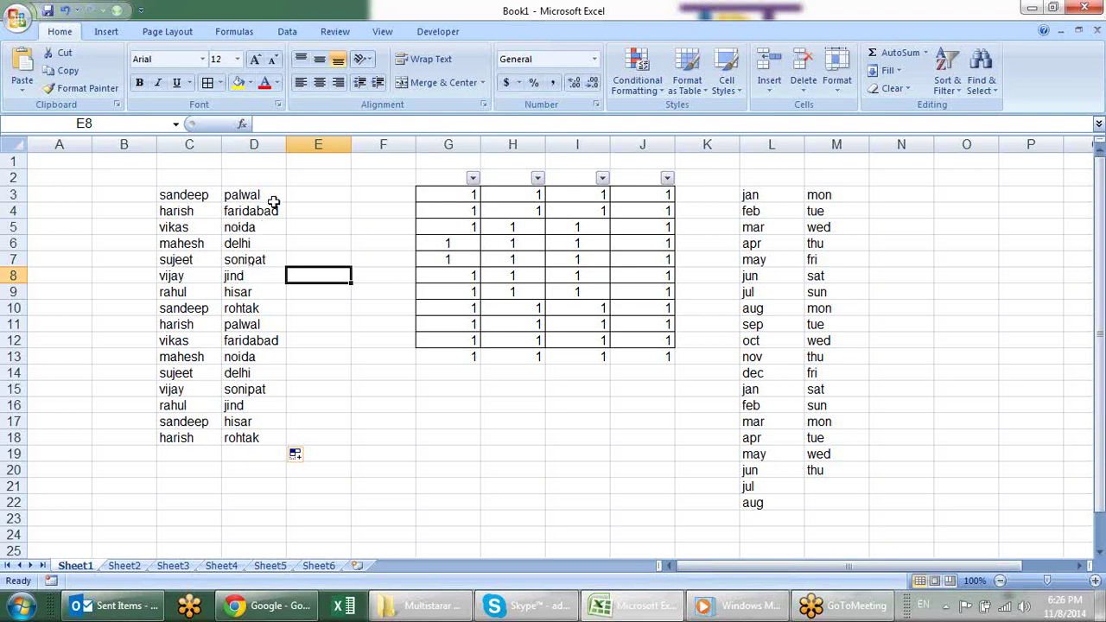
Select the name list in column C and part of the day list in column M, then drop a range onto F10.
left_click(761, 238)
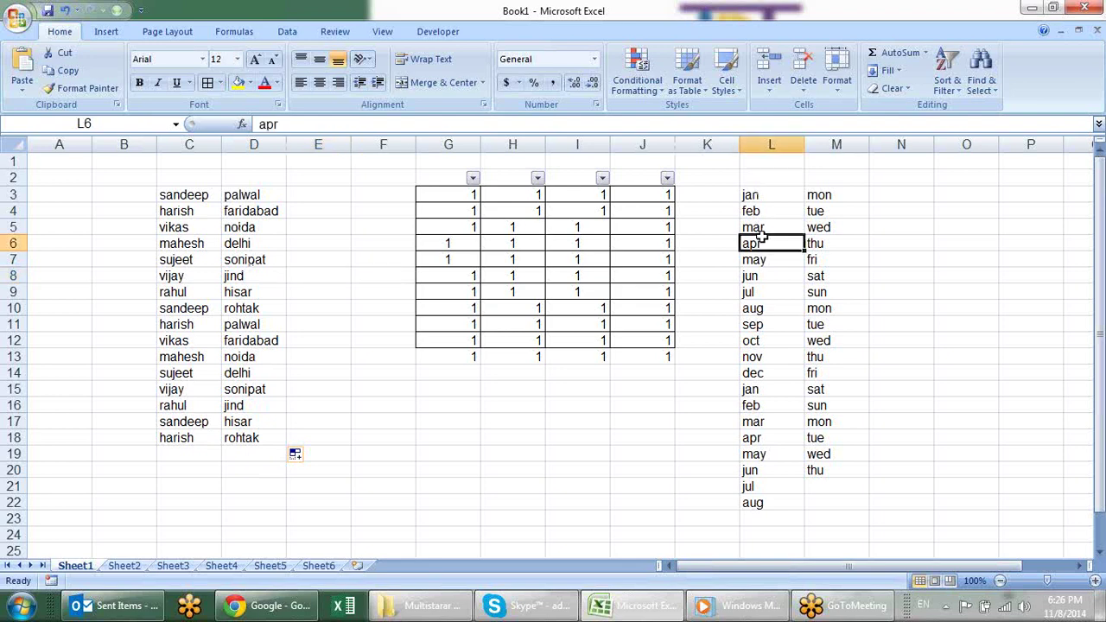
left_click(259, 257)
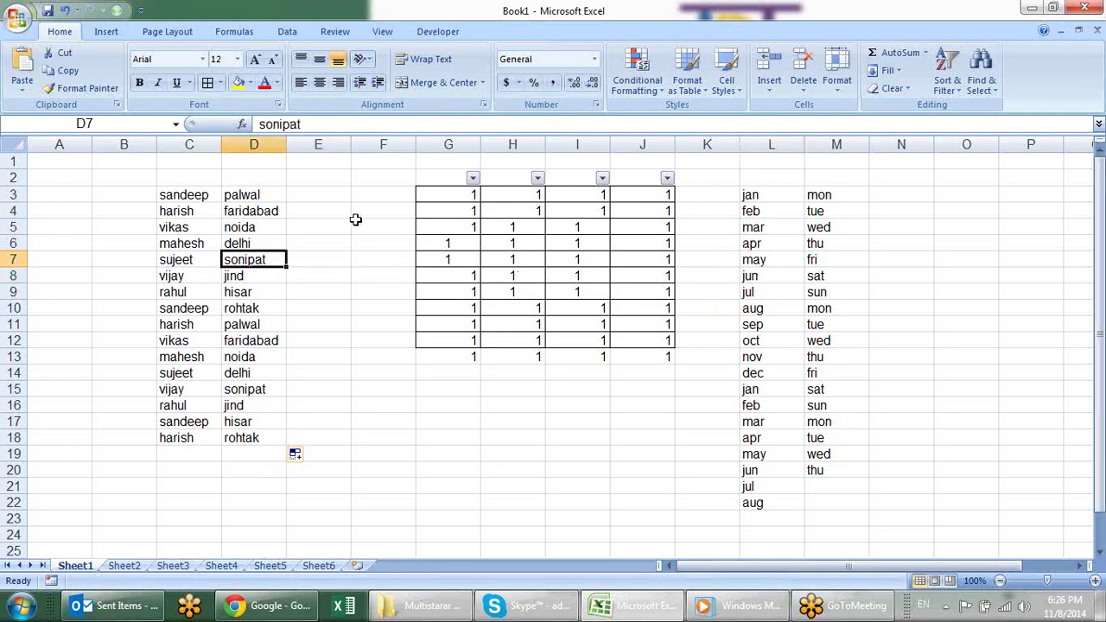
left_click_drag(242, 201, 246, 422)
left_click_drag(182, 211, 183, 373)
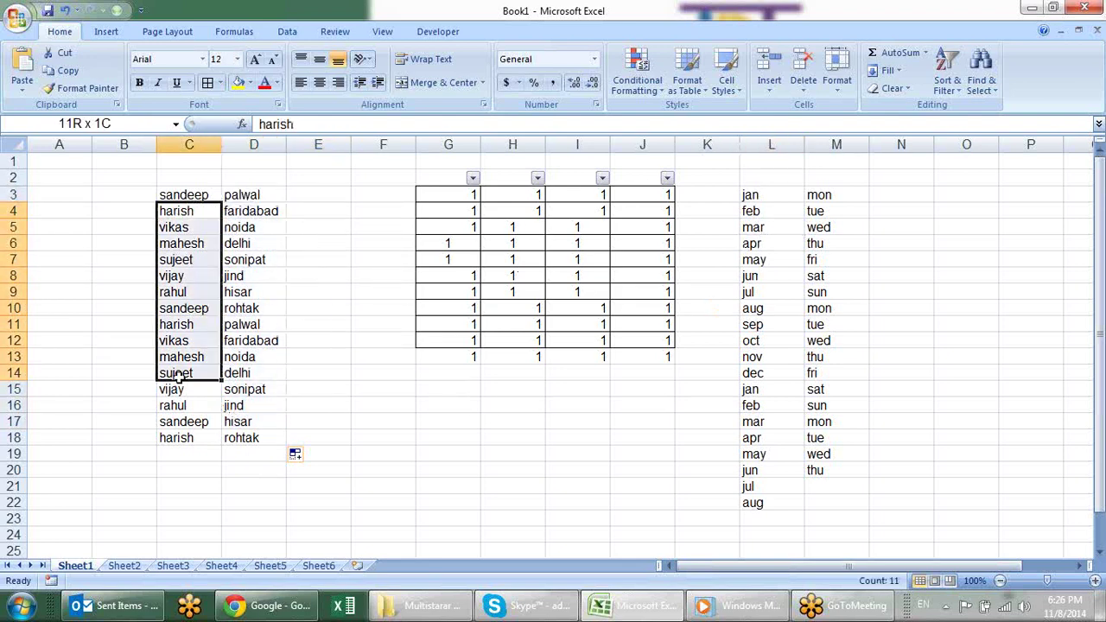
left_click_drag(772, 195, 778, 308)
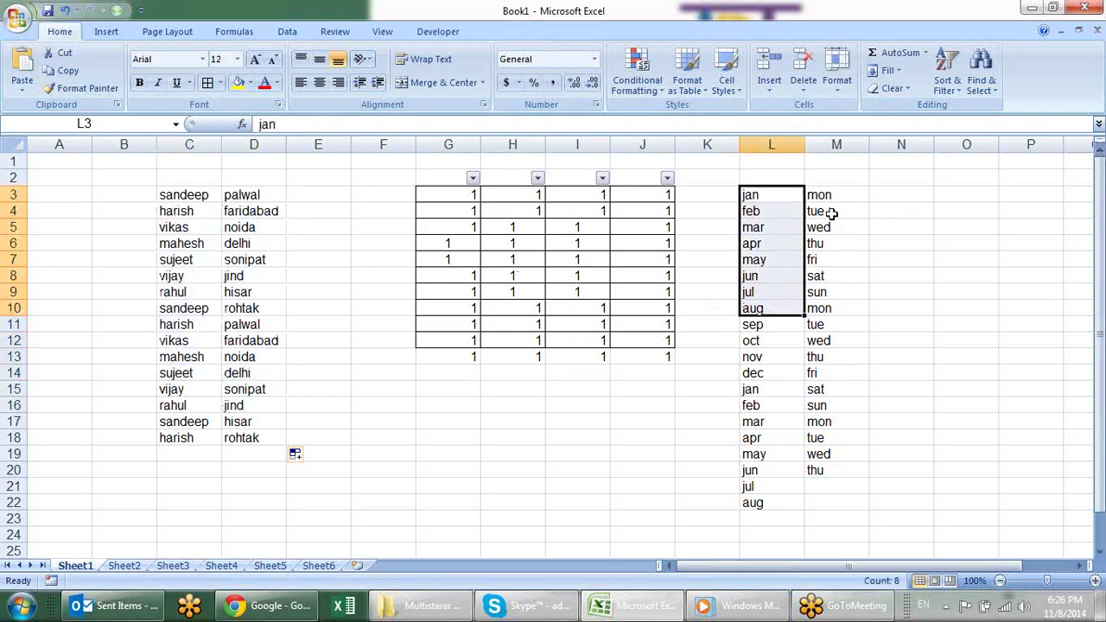
left_click_drag(831, 215, 822, 320)
left_click(354, 304)
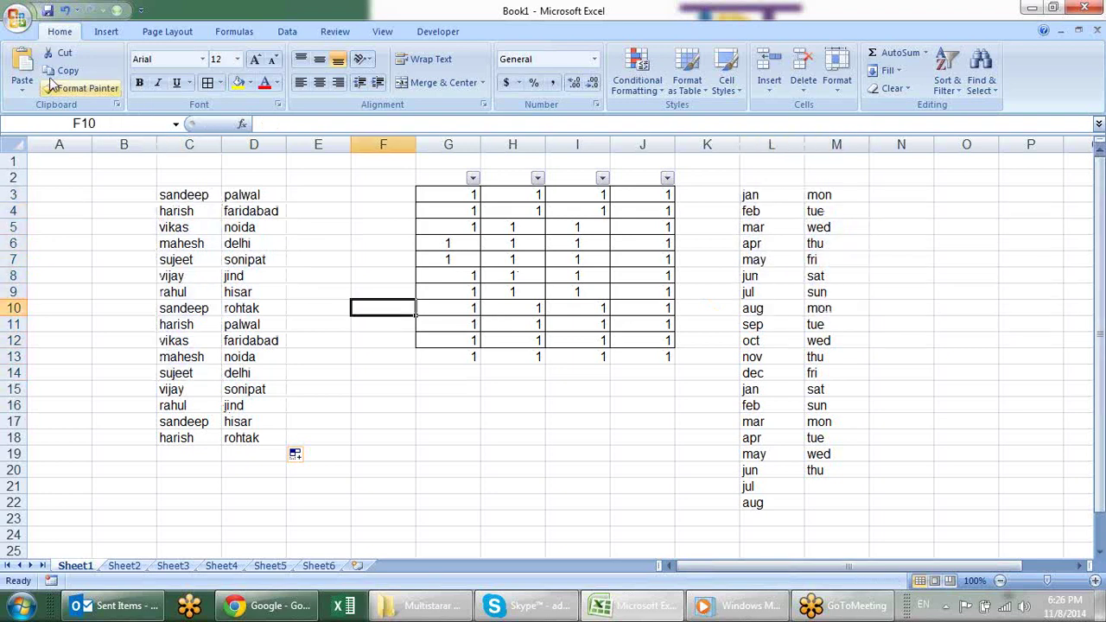
Open Edit Custom Lists in Excel Options and browse the day-name lists.
left_click(15, 21)
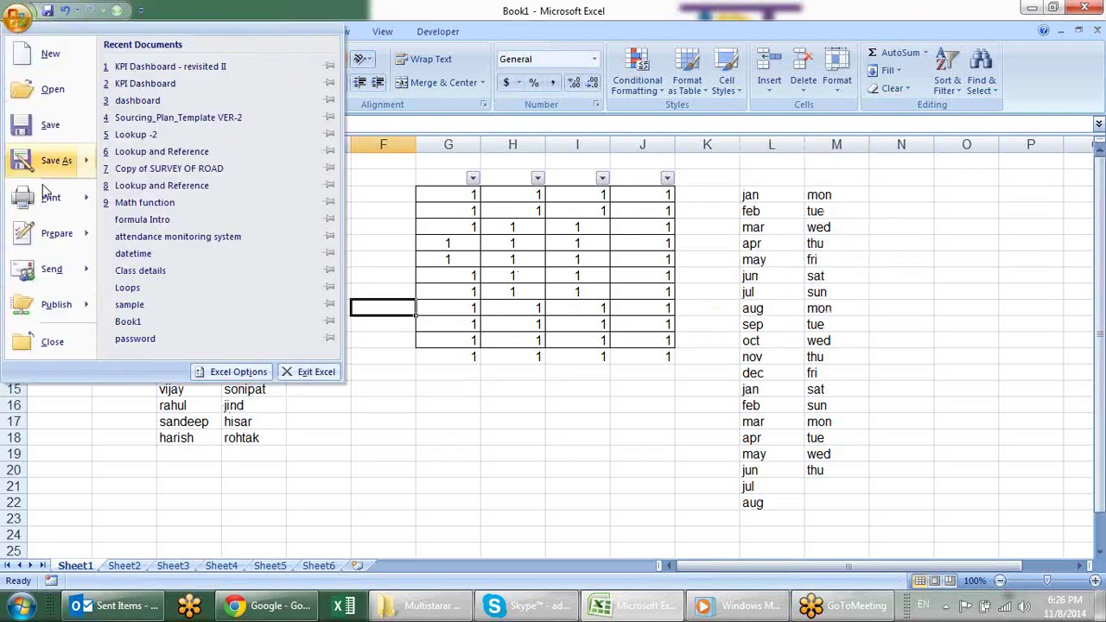
left_click(256, 377)
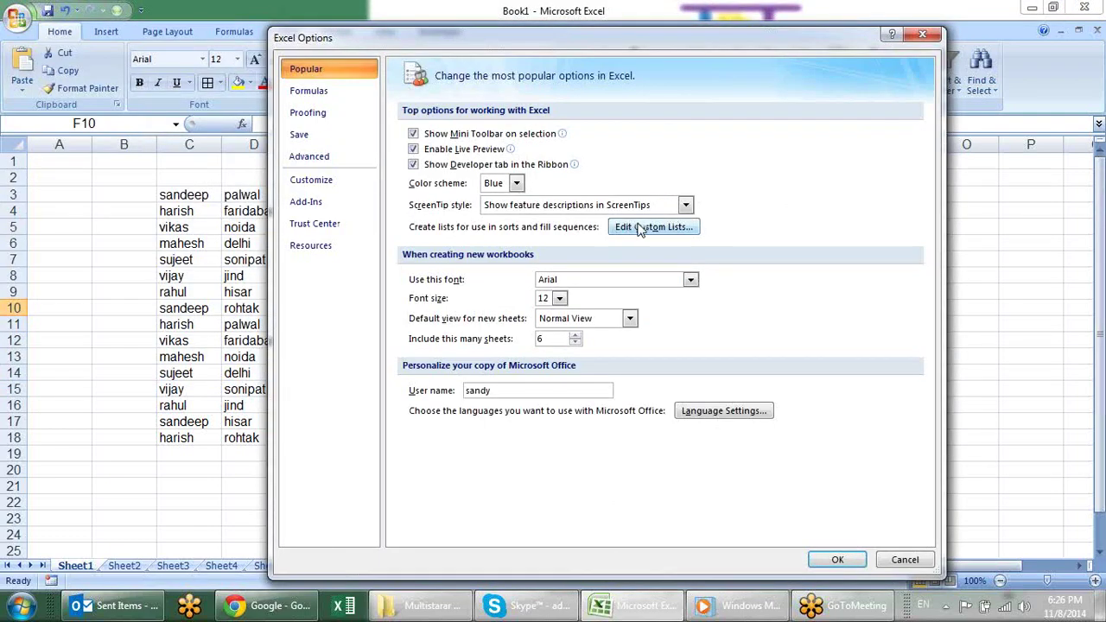
left_click(643, 232)
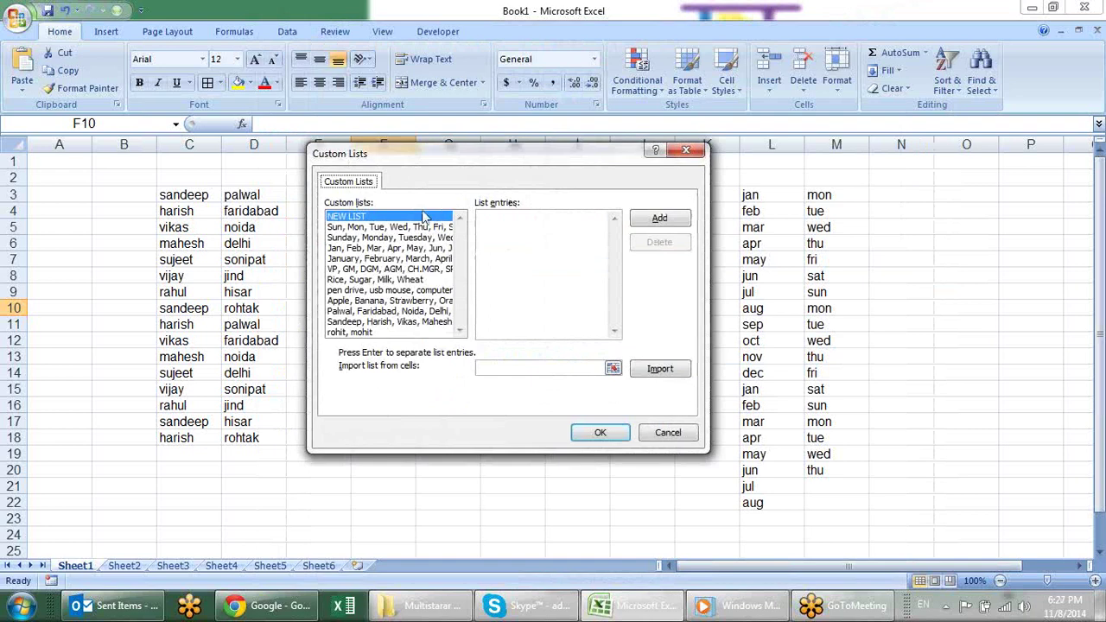
left_click(411, 226)
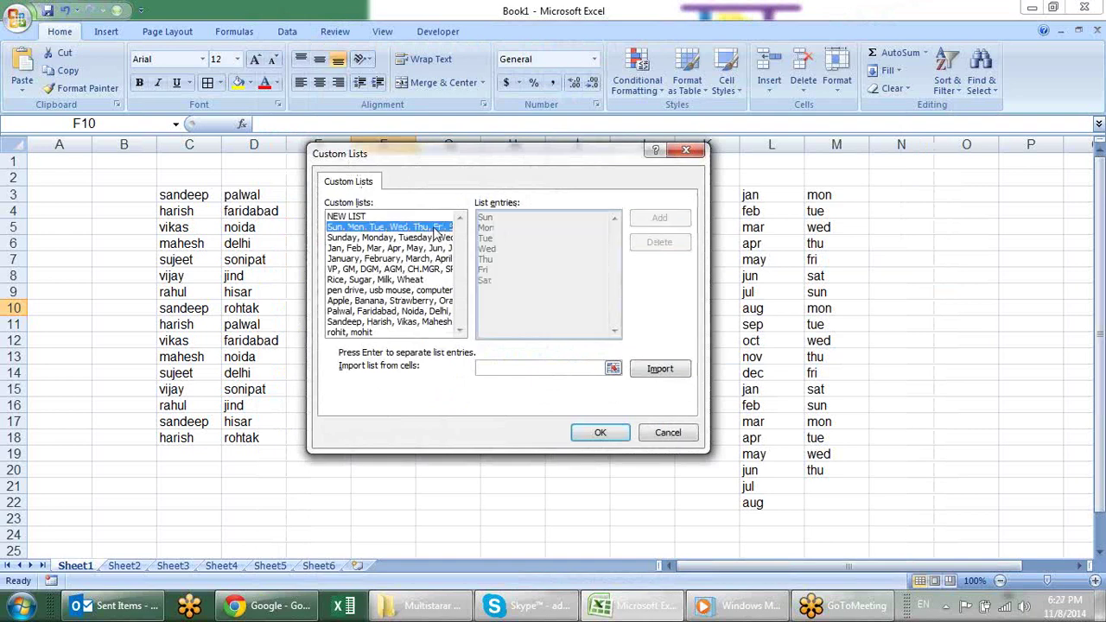
left_click(421, 239)
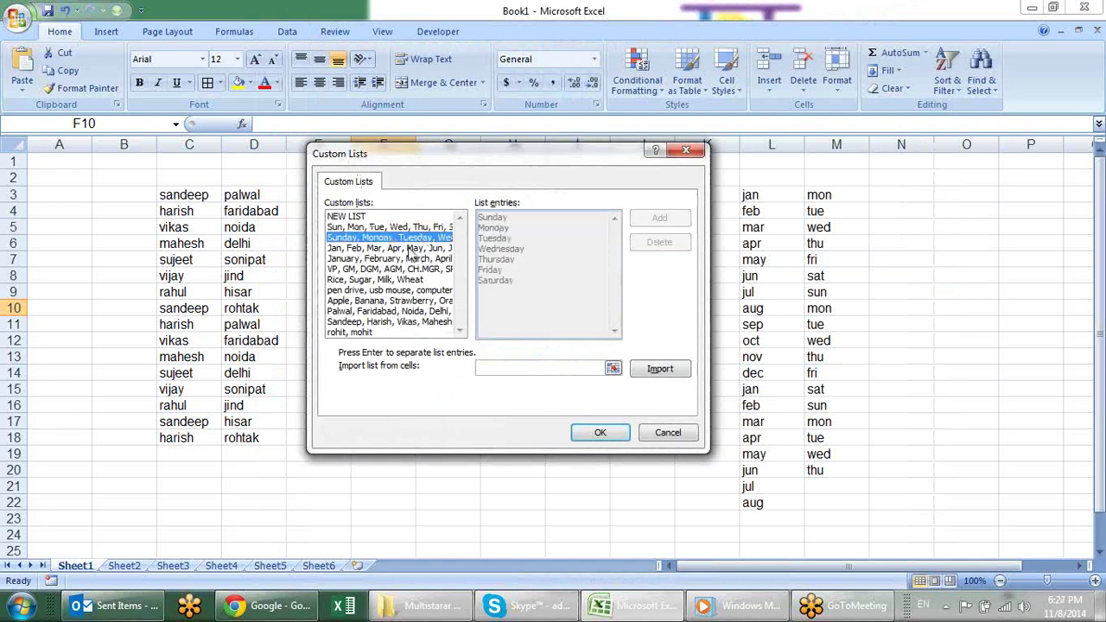
left_click(410, 256)
left_click(410, 245)
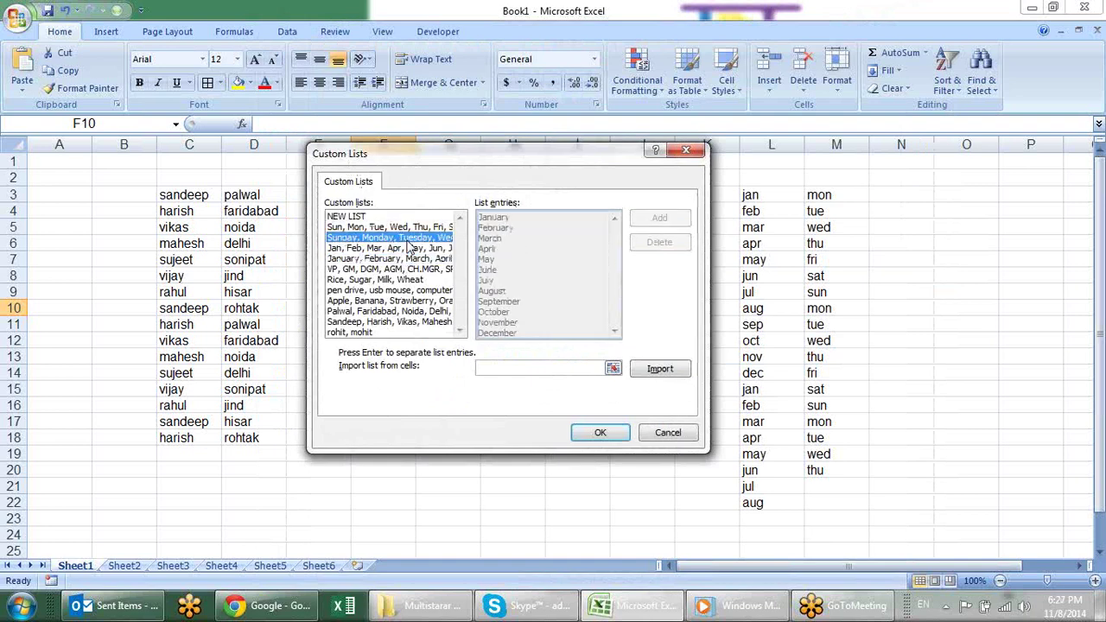
key("Up")
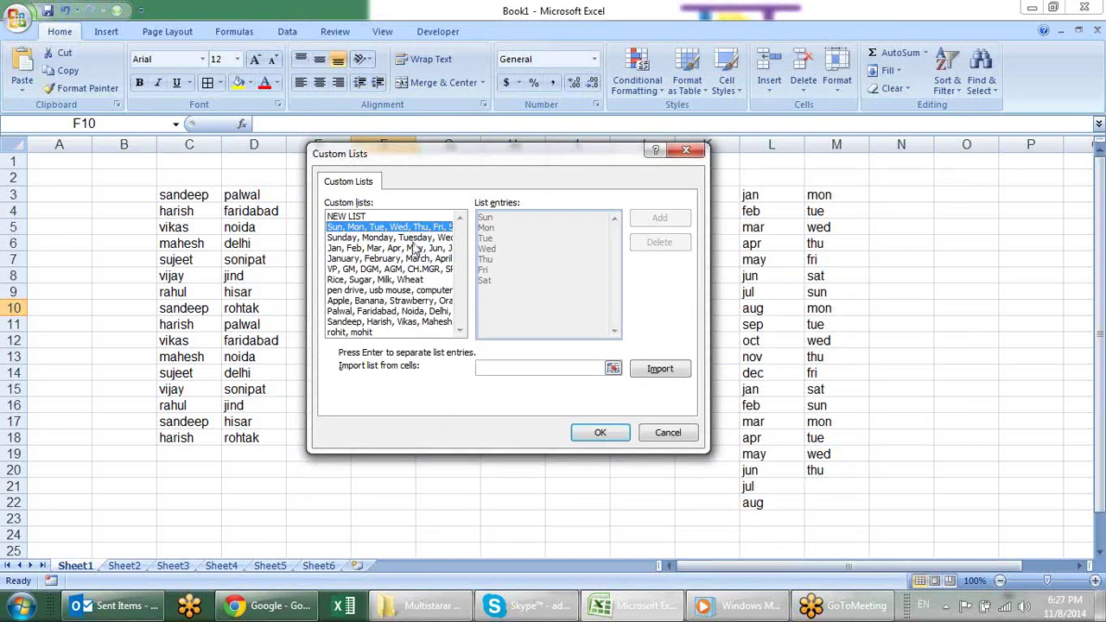
left_click(416, 243)
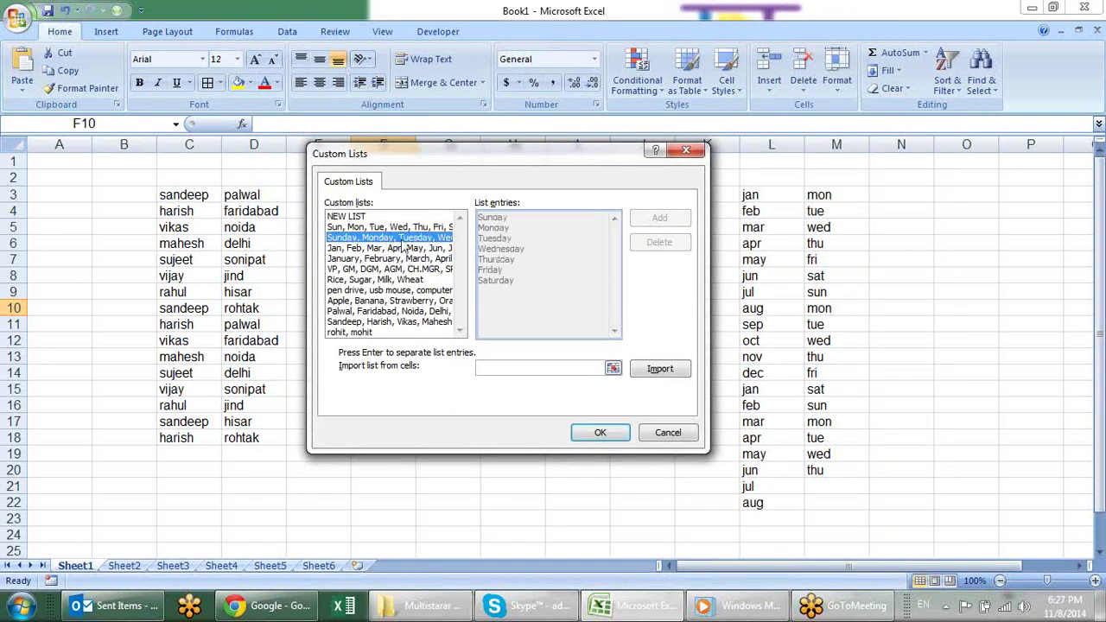
Browse the month-name lists and the remaining custom lists.
left_click(402, 249)
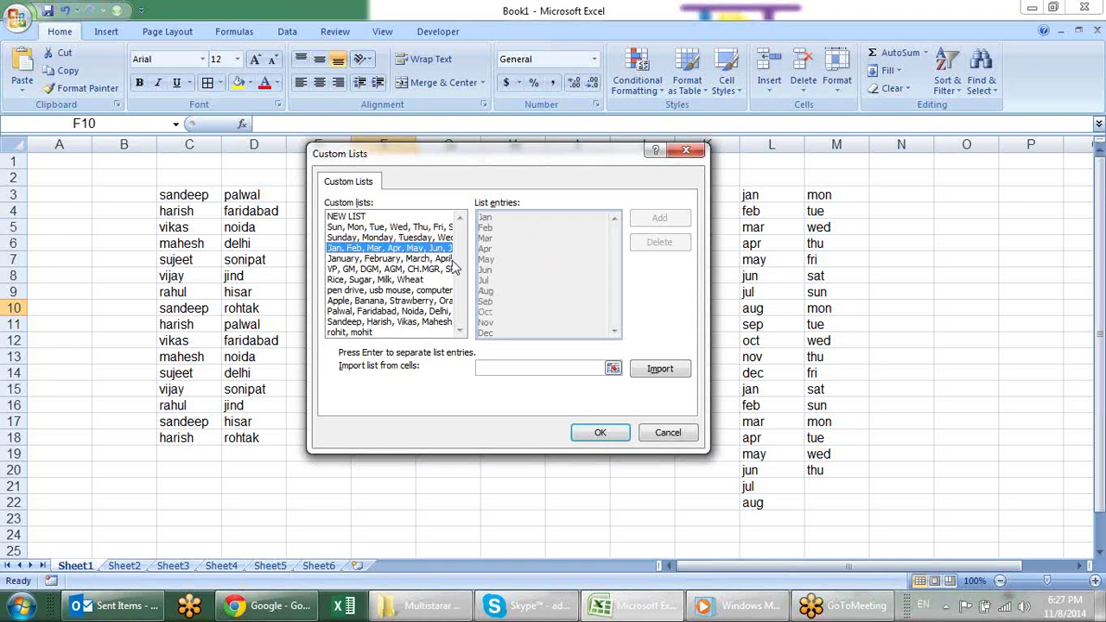
left_click(412, 260)
left_click(416, 270)
left_click(418, 279)
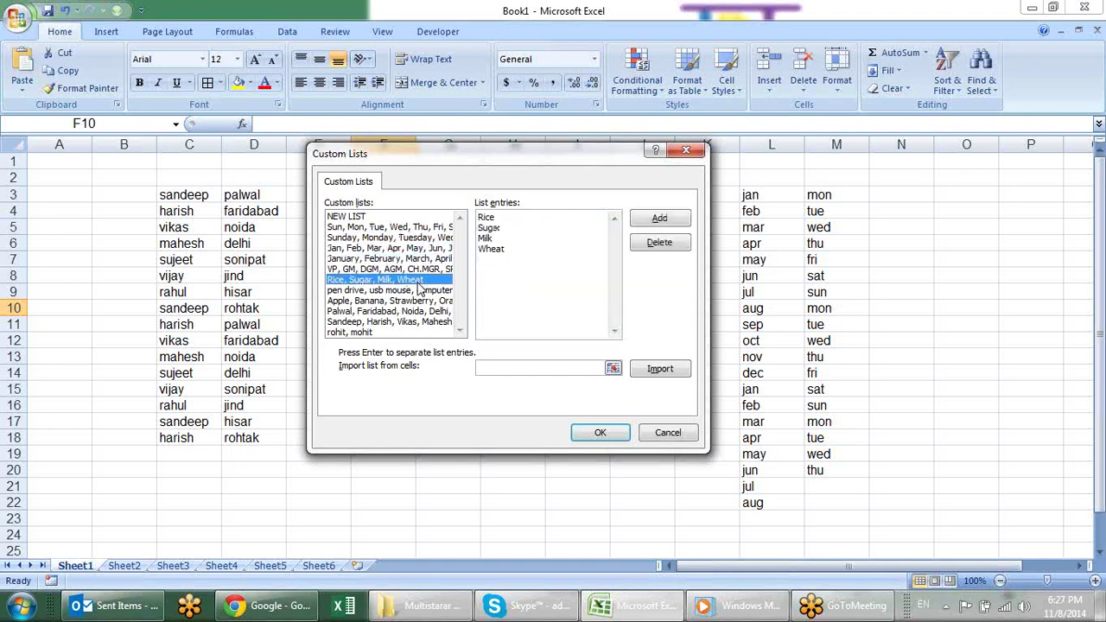
left_click(419, 299)
left_click(420, 321)
left_click(422, 333)
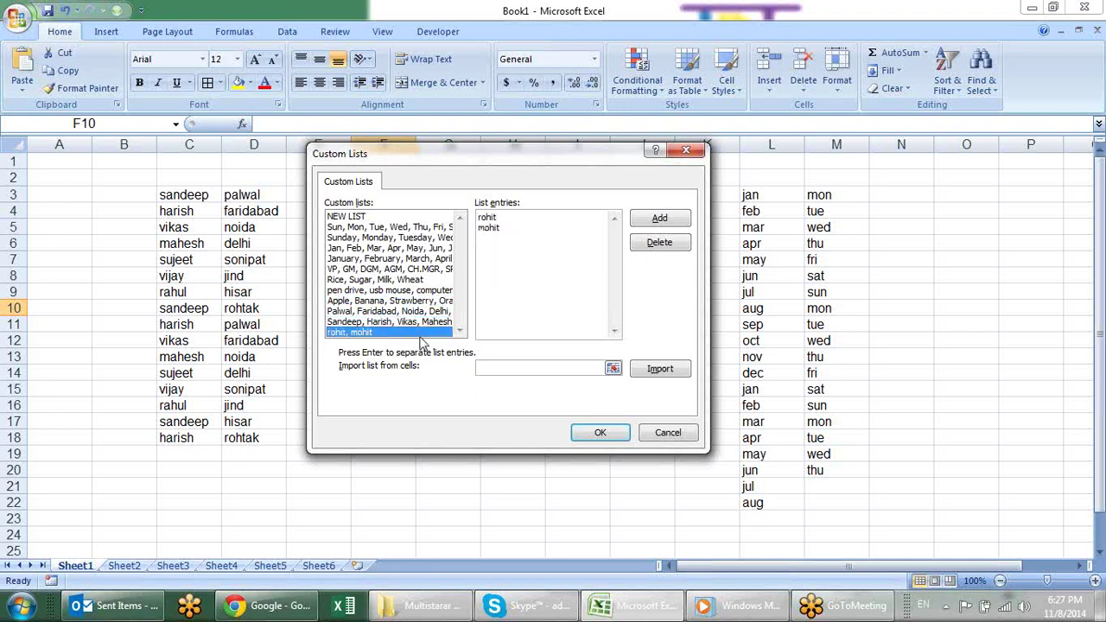
Import the names in $C$3:$C$13 as a custom list and close Excel Options.
left_click(613, 369)
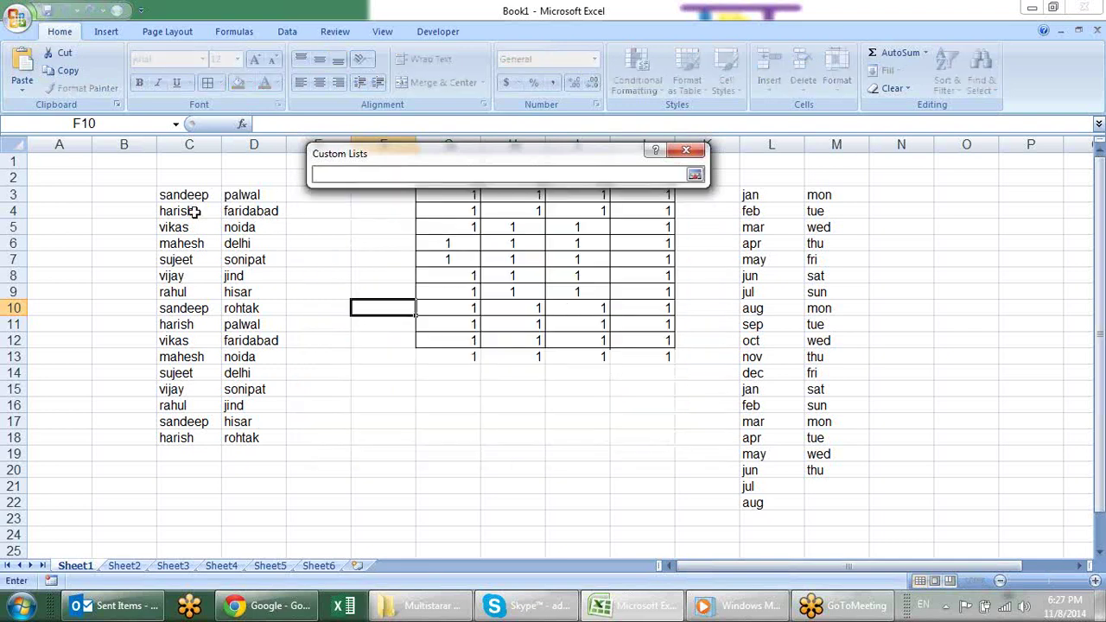
left_click_drag(180, 198, 178, 354)
key("Return")
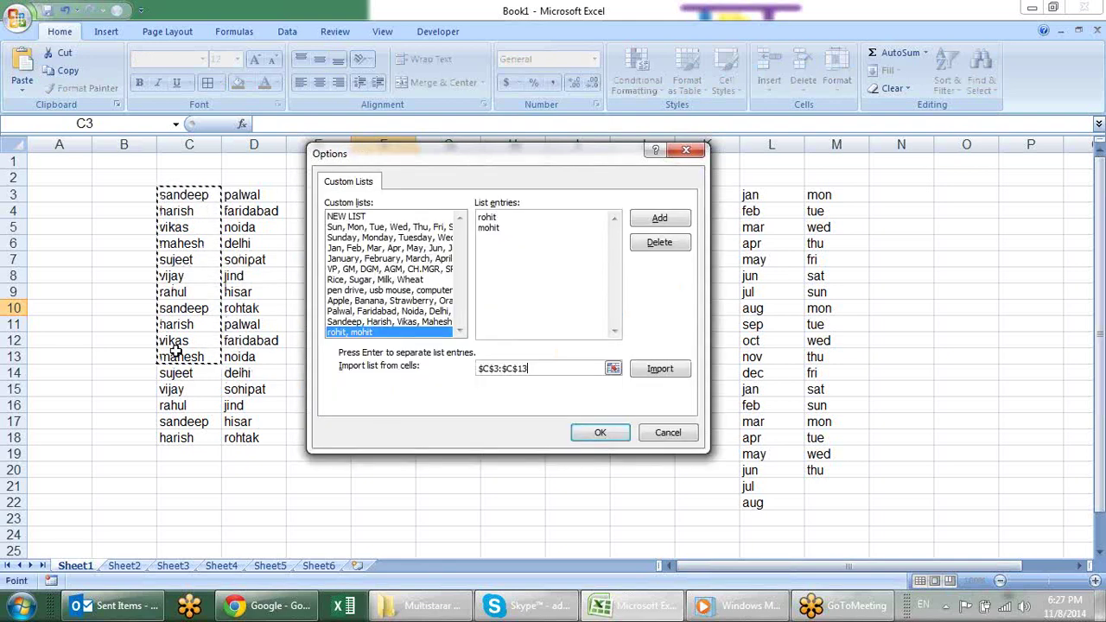
left_click(666, 372)
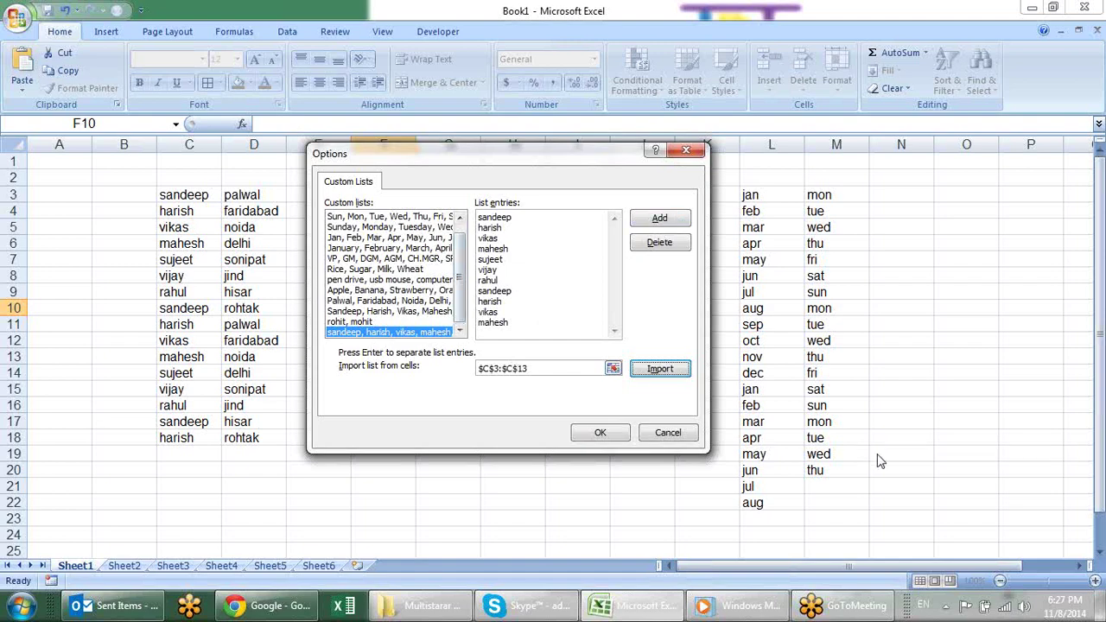
left_click(668, 432)
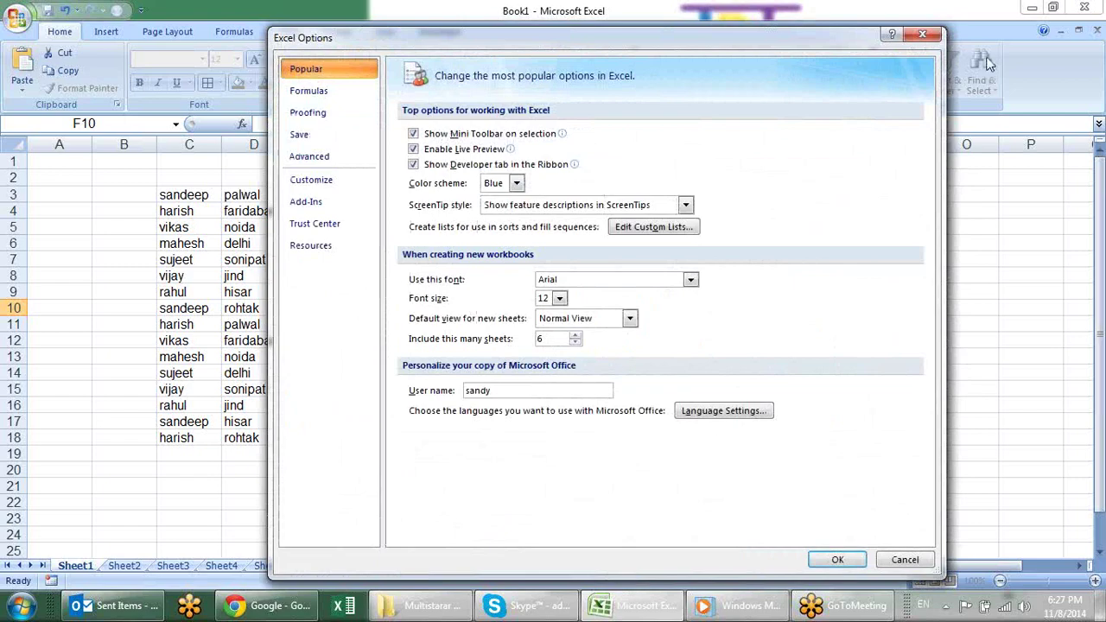
left_click(922, 34)
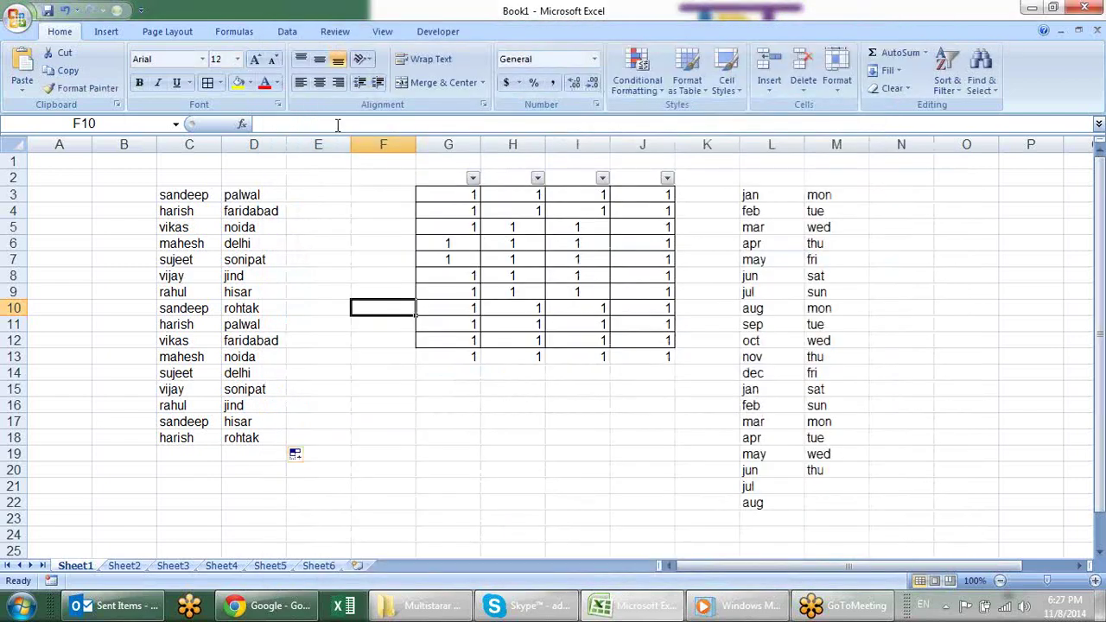
Enter VP in E3 and fill the designation series down to E18.
left_click(322, 194)
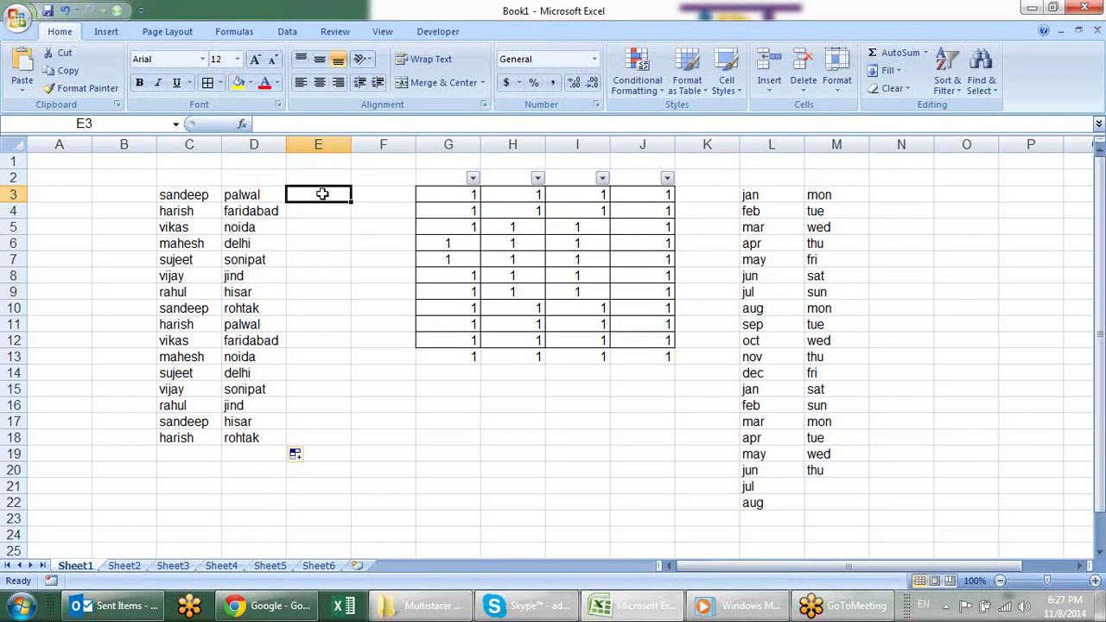
type("VP")
key("Return")
left_click(321, 193)
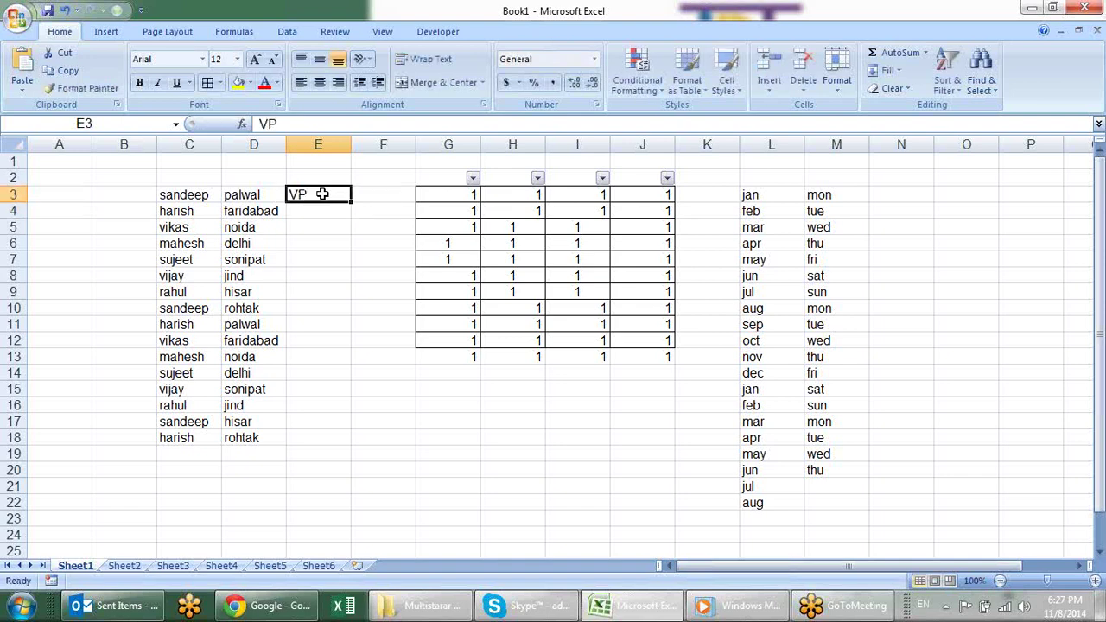
left_click_drag(351, 201, 337, 444)
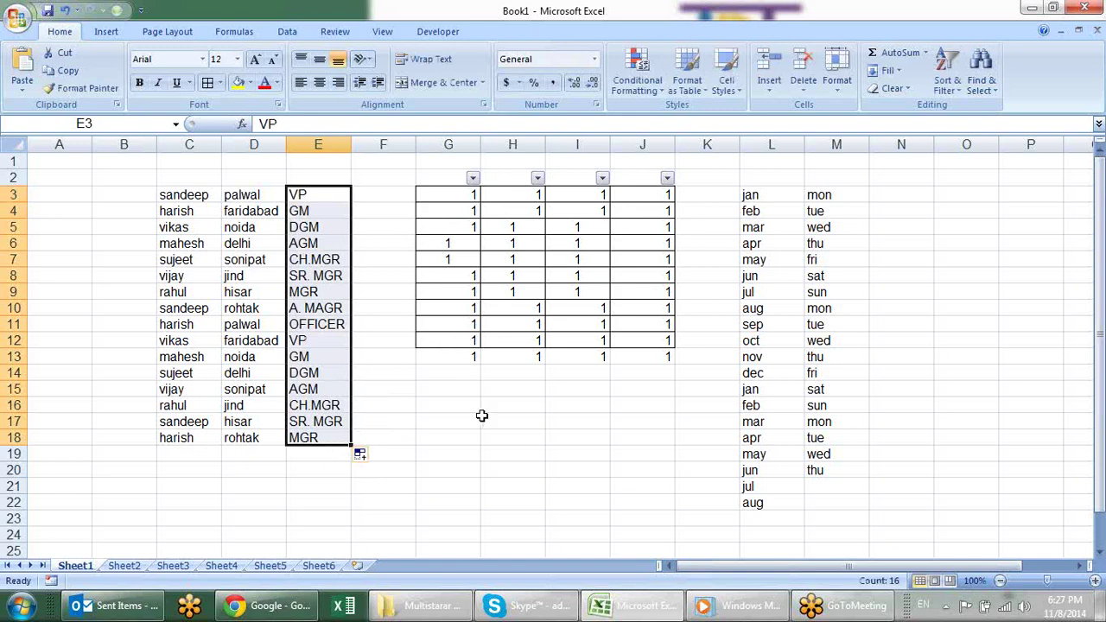
left_click_drag(482, 416, 482, 411)
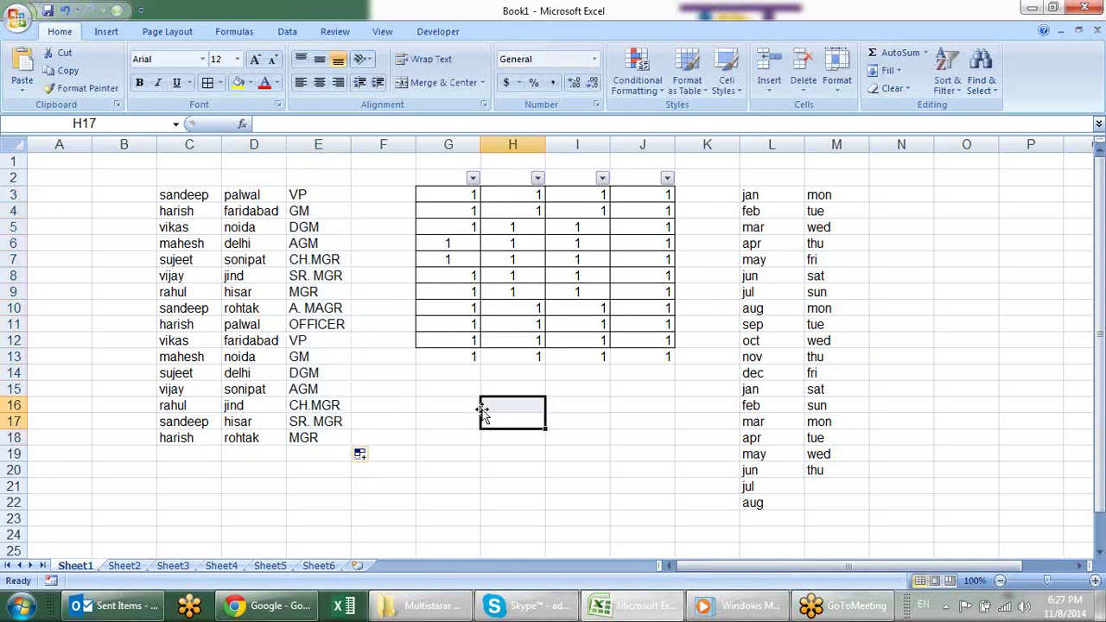
left_click(338, 194)
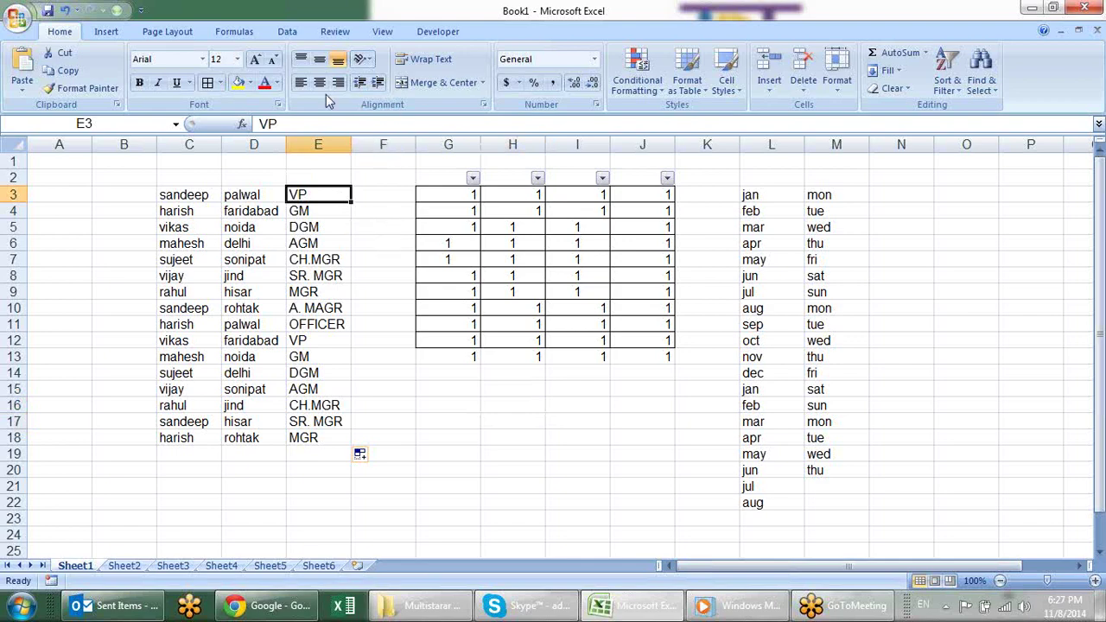
View the Formulas page of Excel Options, close it unchanged, and switch to Sheet2.
left_click(30, 13)
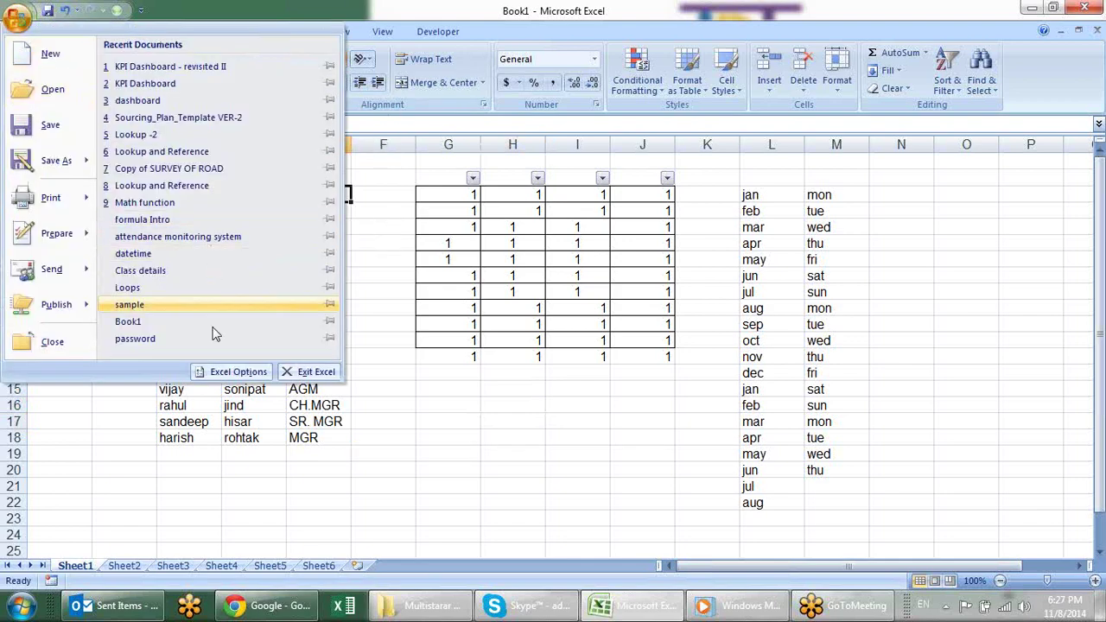
left_click(235, 370)
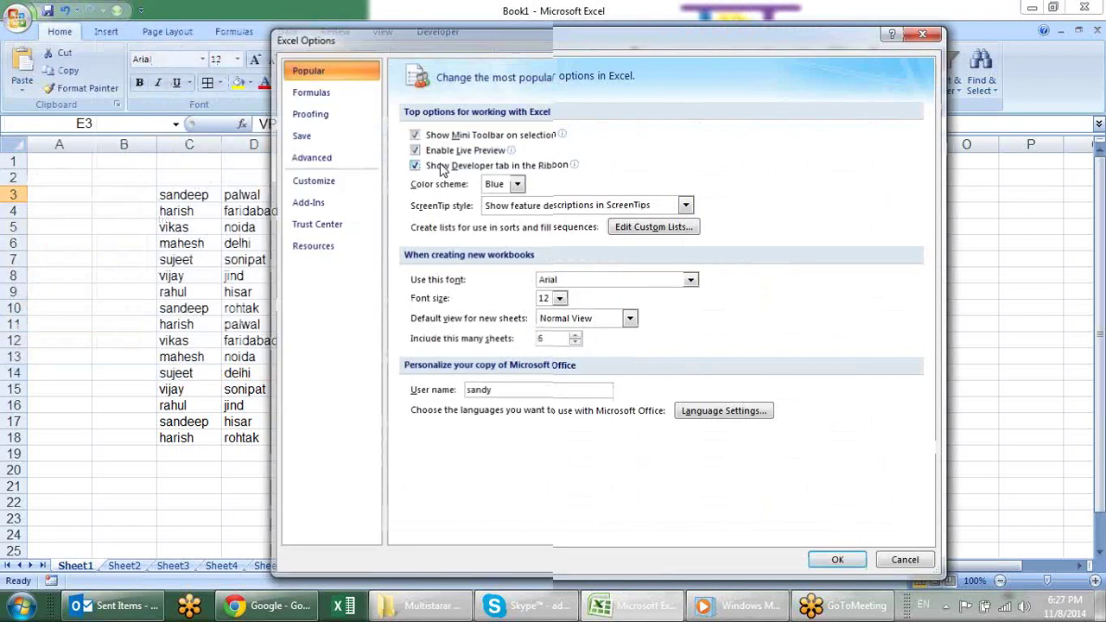
left_click(342, 92)
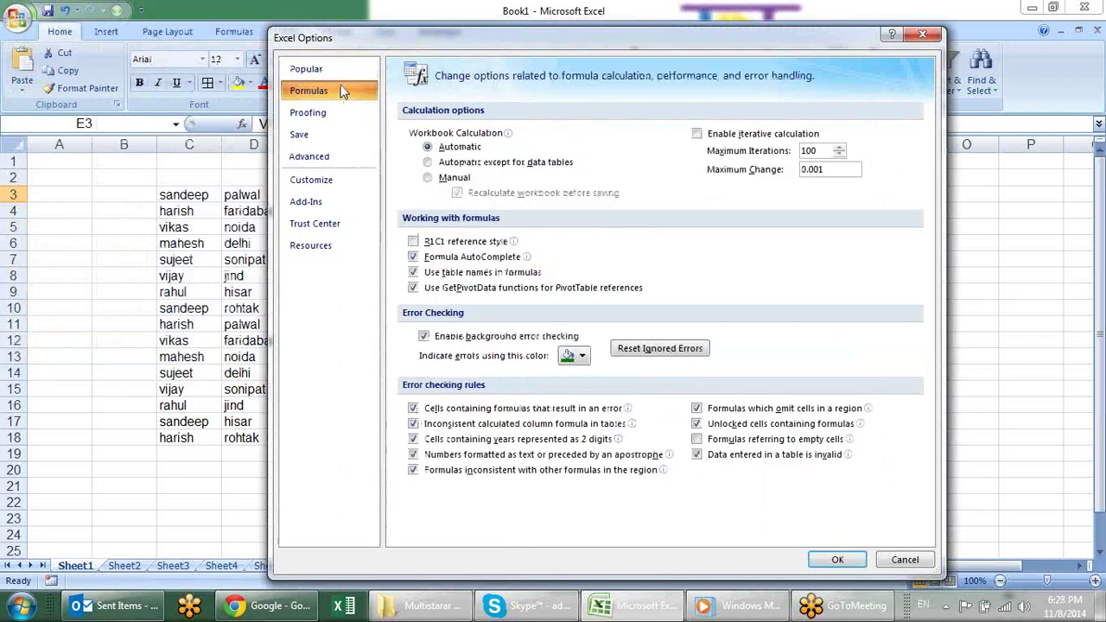
left_click(922, 33)
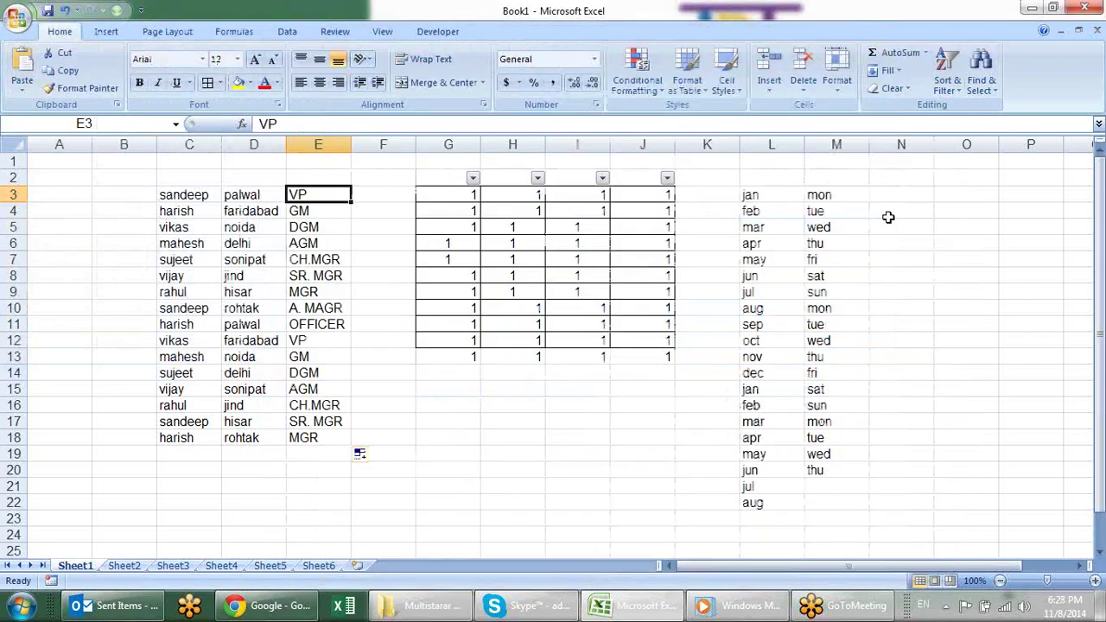
left_click(128, 566)
Enter 12, 25 and 35 in C2:C4.
left_click(184, 180)
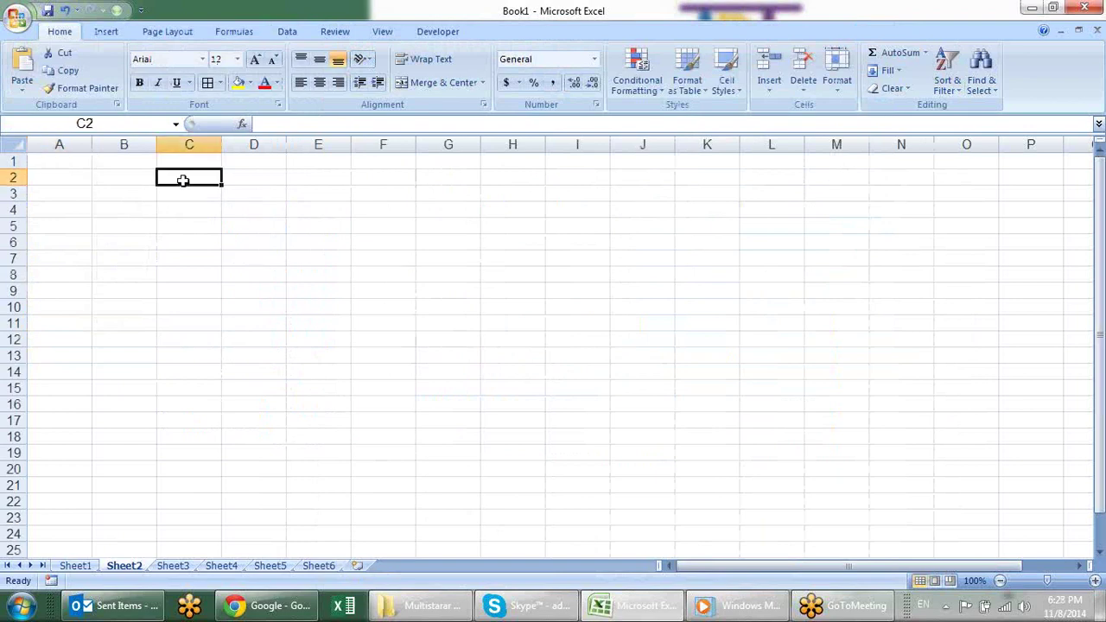
type("1.")
key("Return")
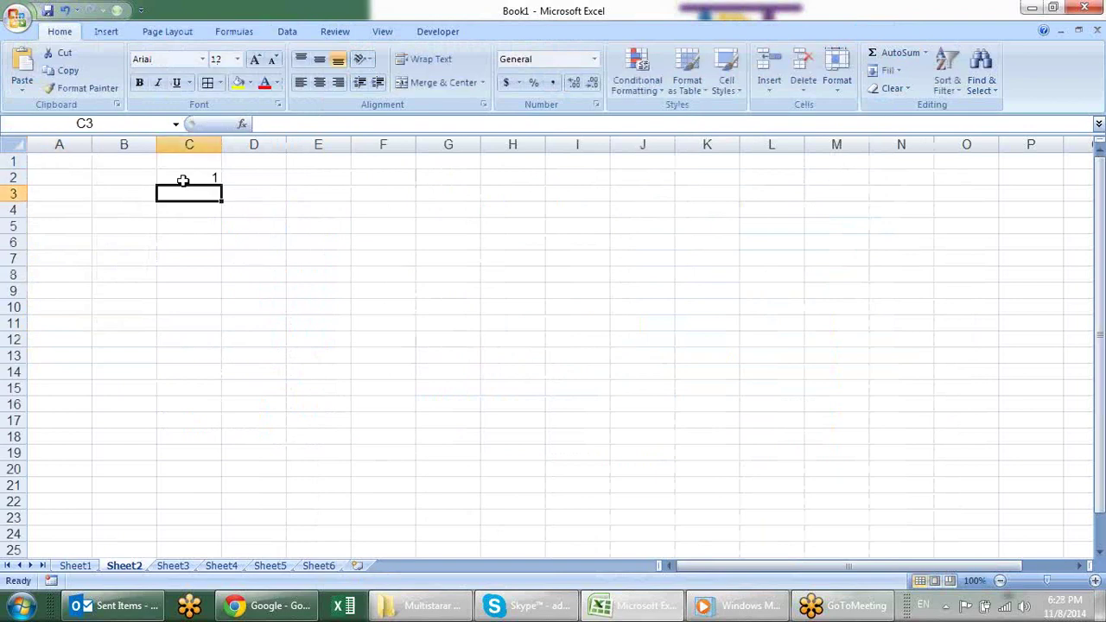
left_click(183, 181)
key("F2")
type("2")
key("Return")
type("25")
key("Return")
type("35")
key("Return")
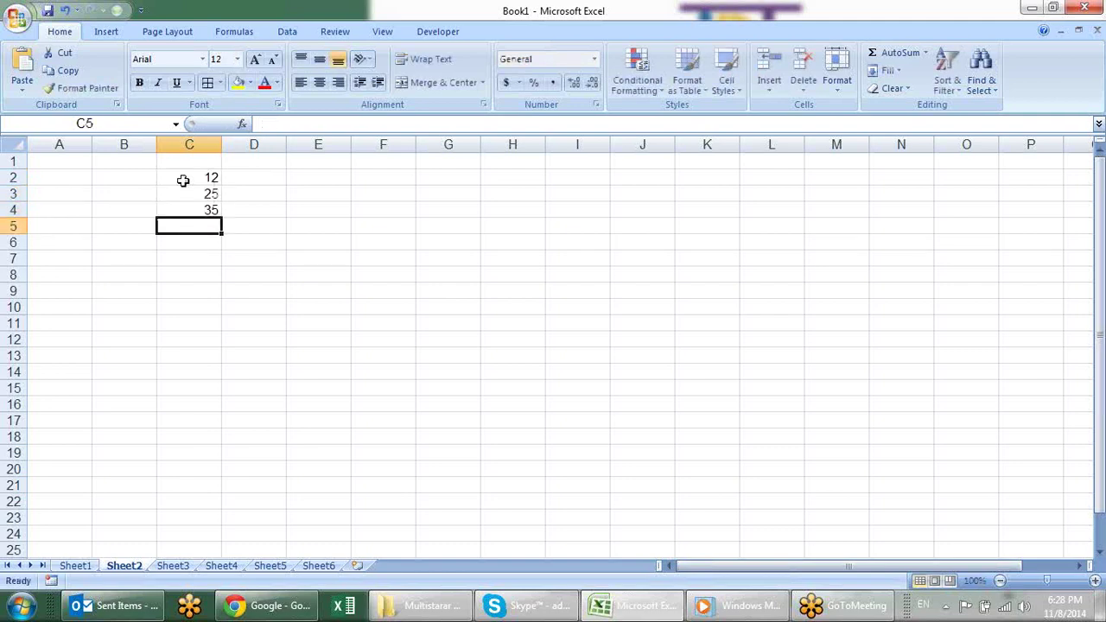
Add a bold SUM total in C5 and change C2 to 50.
key("alt+equal")
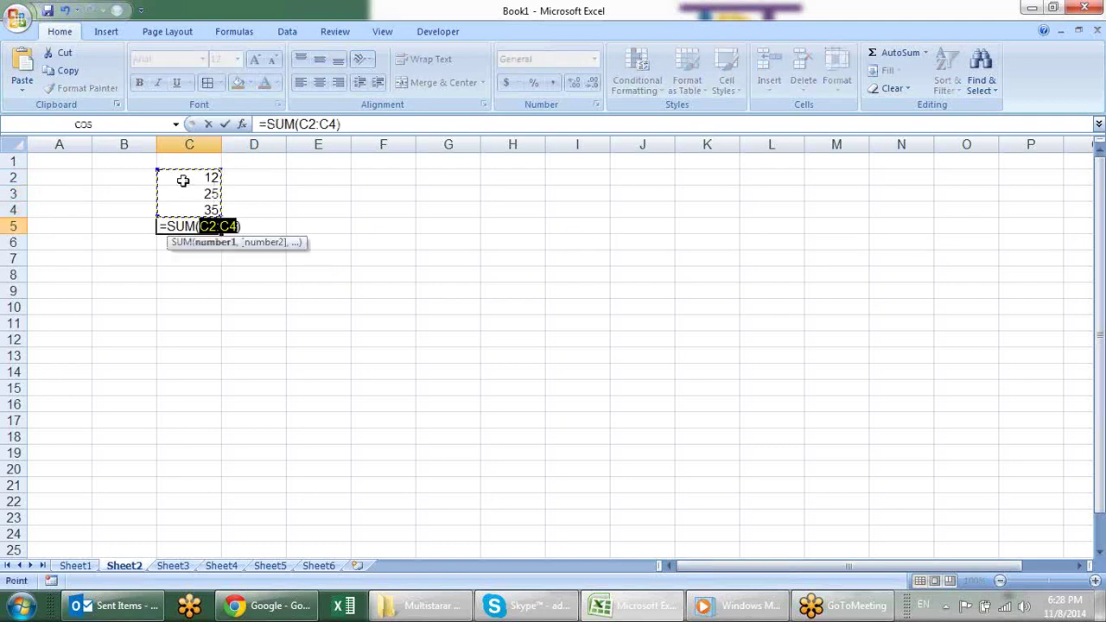
key("Return")
key("Up")
key("ctrl+b")
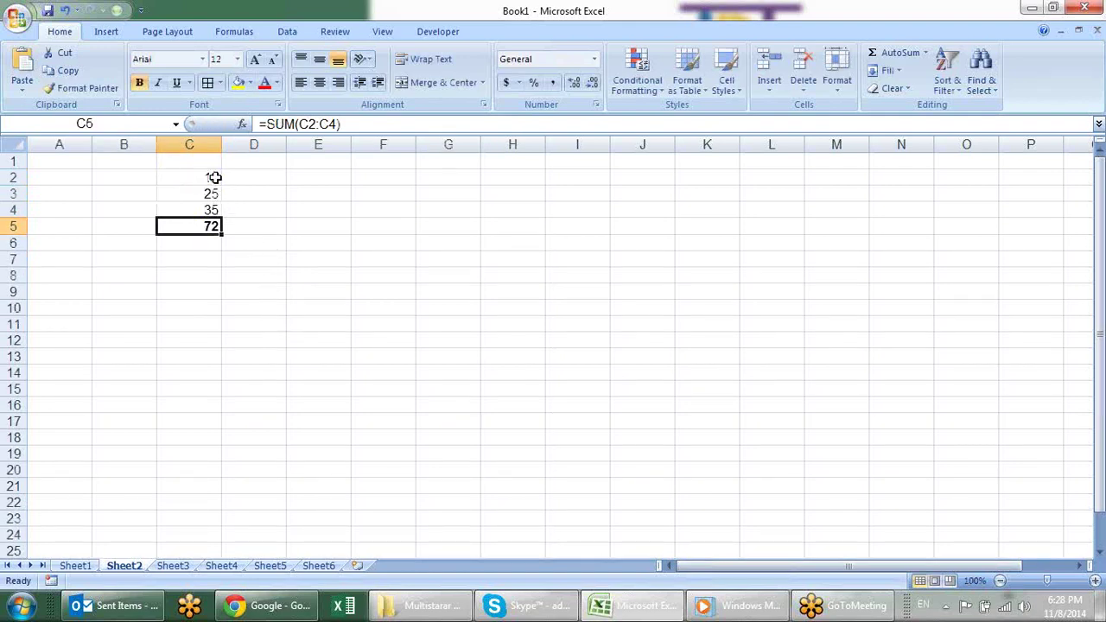
left_click(214, 178)
type("50")
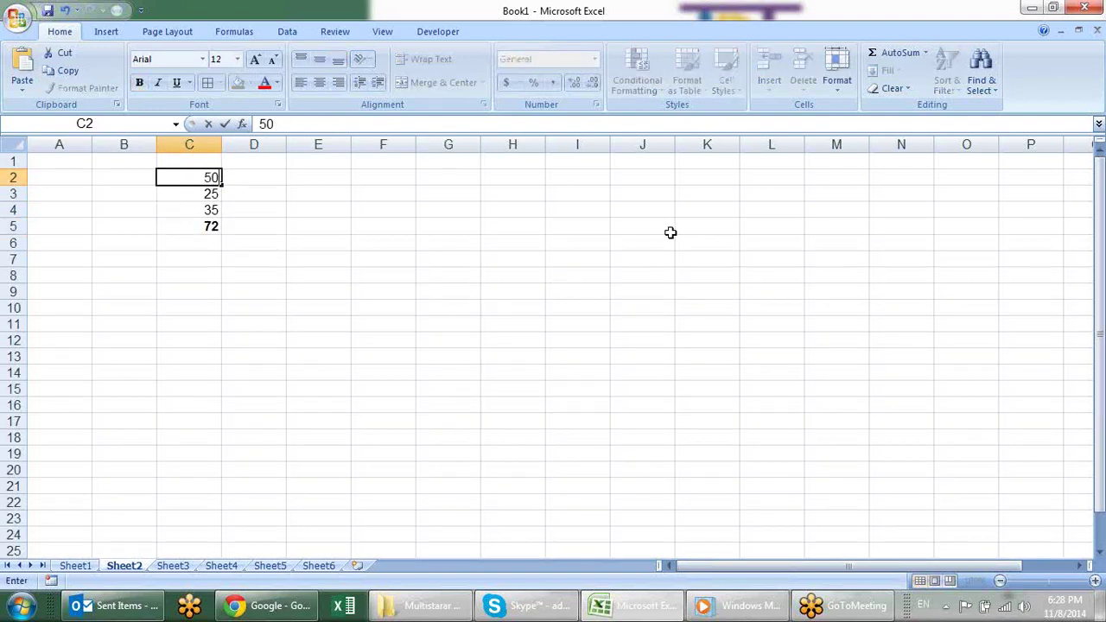
key("Return")
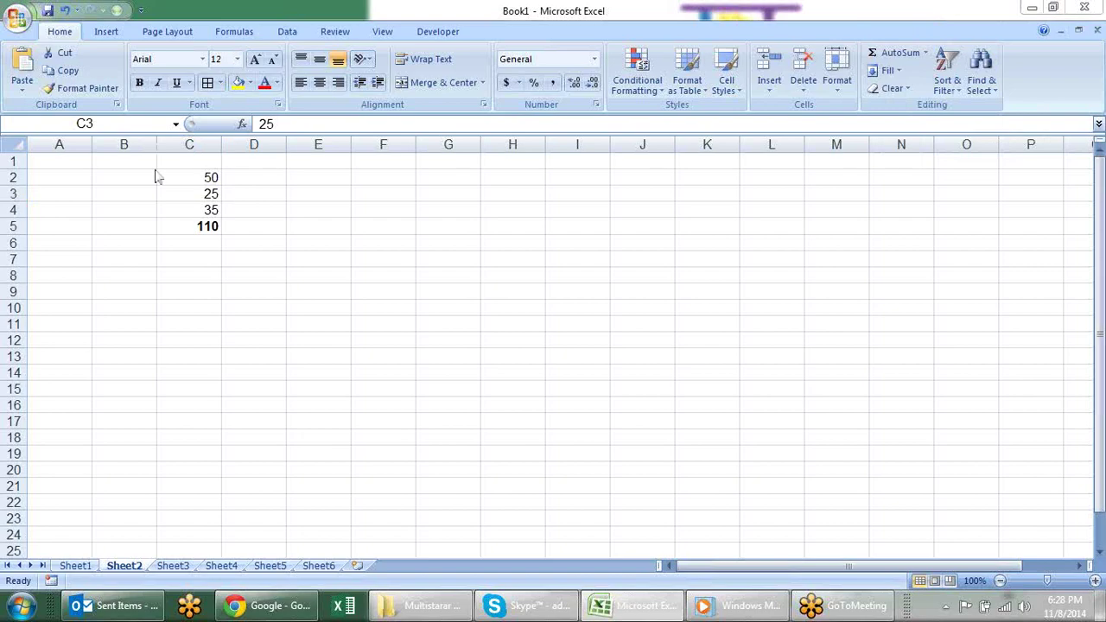
left_click(17, 17)
Switch workbook calculation to Manual in Excel Options.
left_click(229, 374)
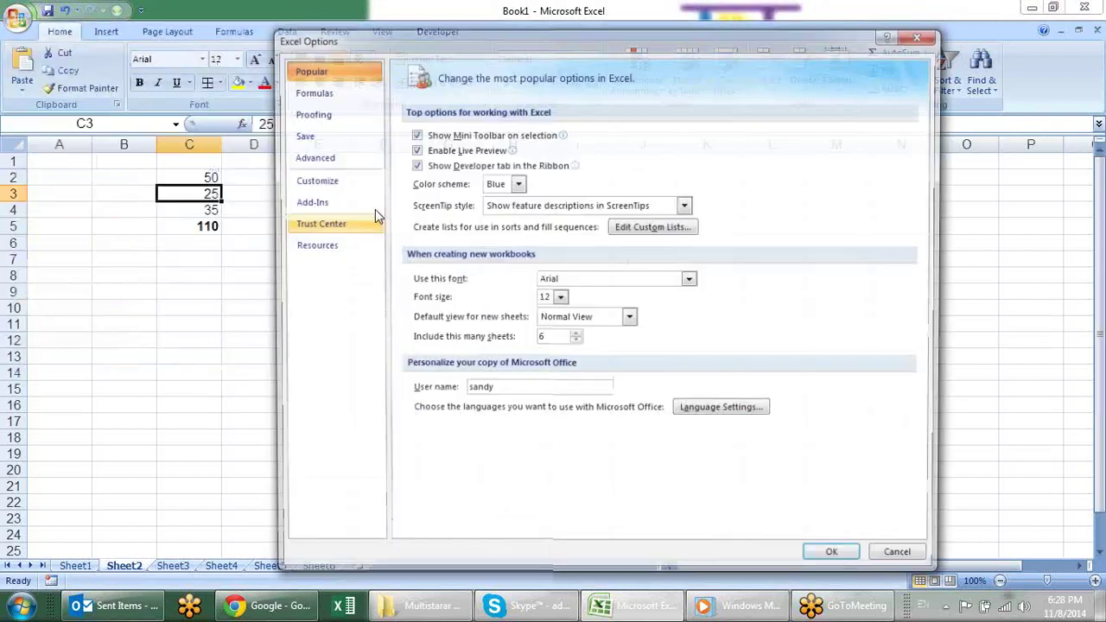
left_click(328, 91)
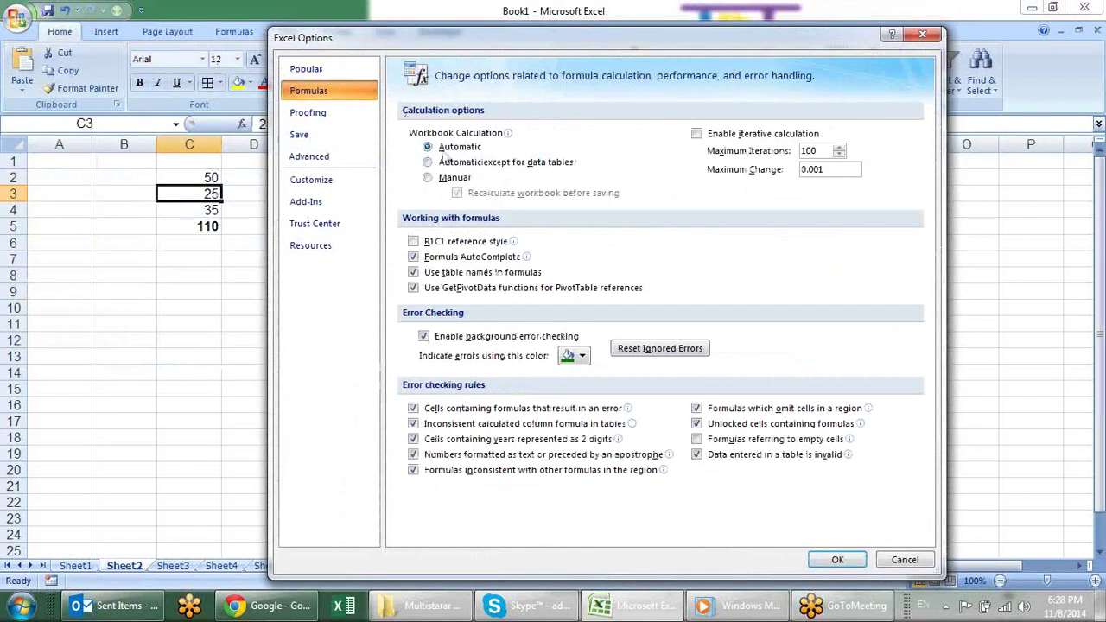
left_click(443, 179)
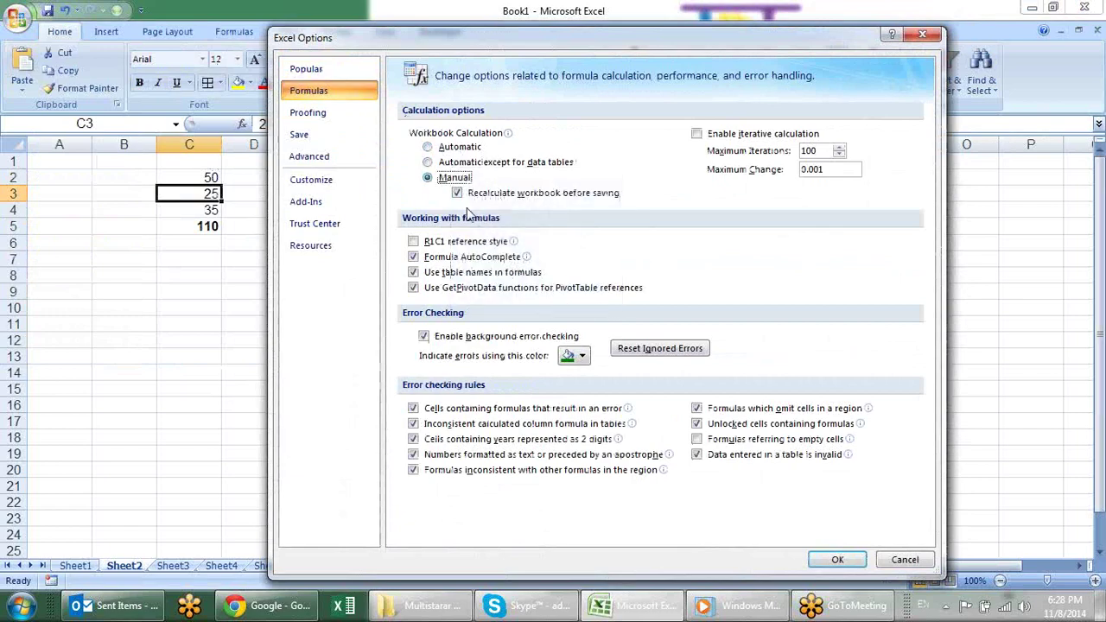
left_click(837, 559)
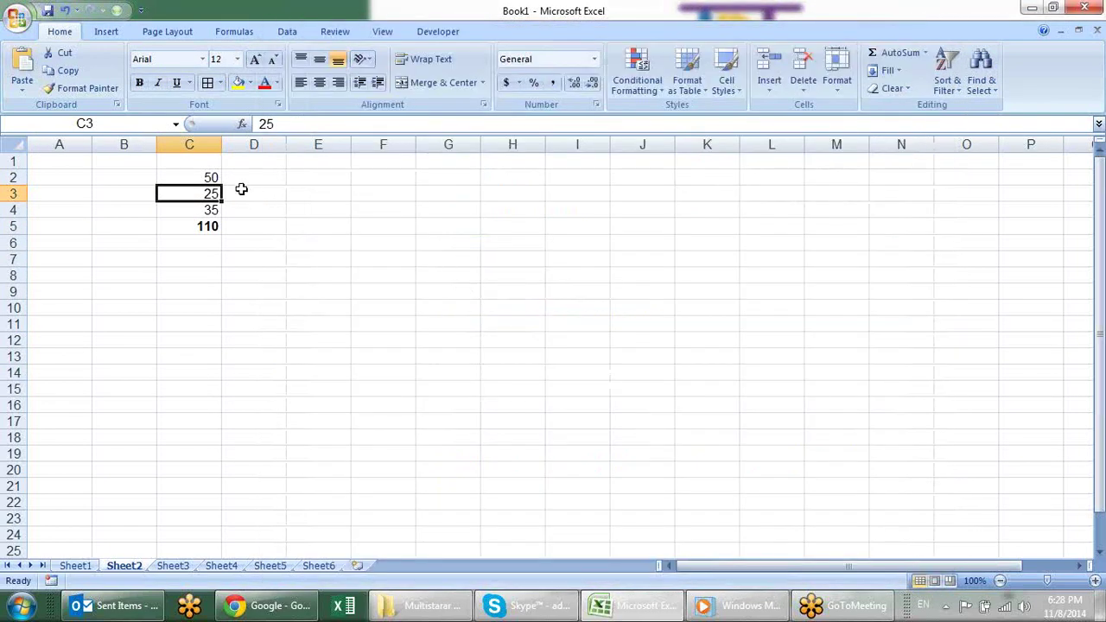
Enter 100 in C2 and recalculate with F9 to update the C5 total.
left_click(210, 173)
type("1")
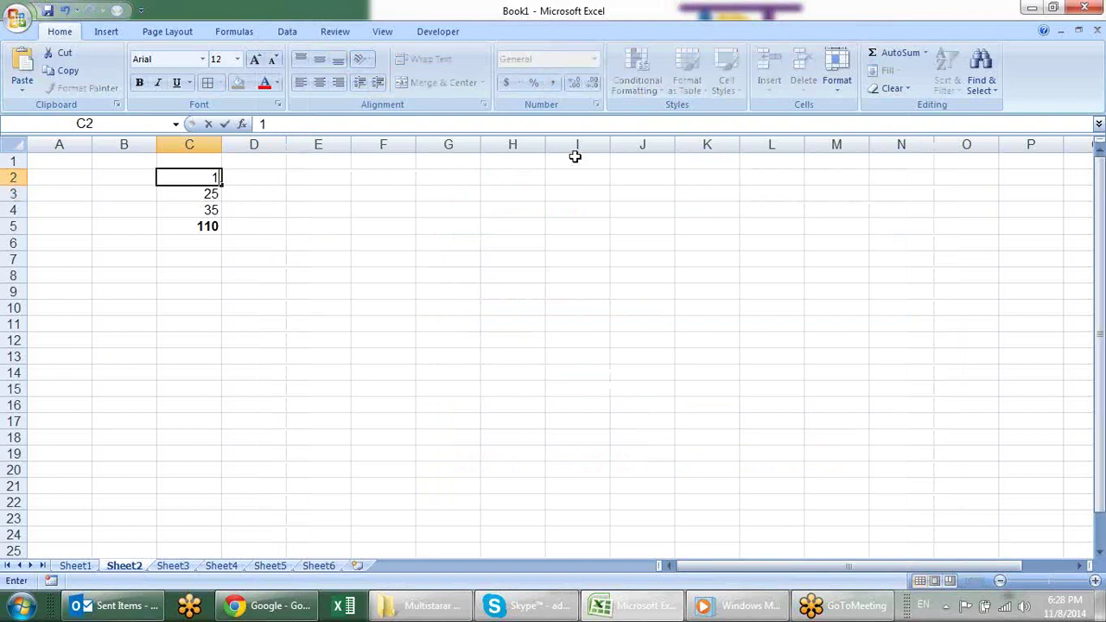
type("00")
key("Return")
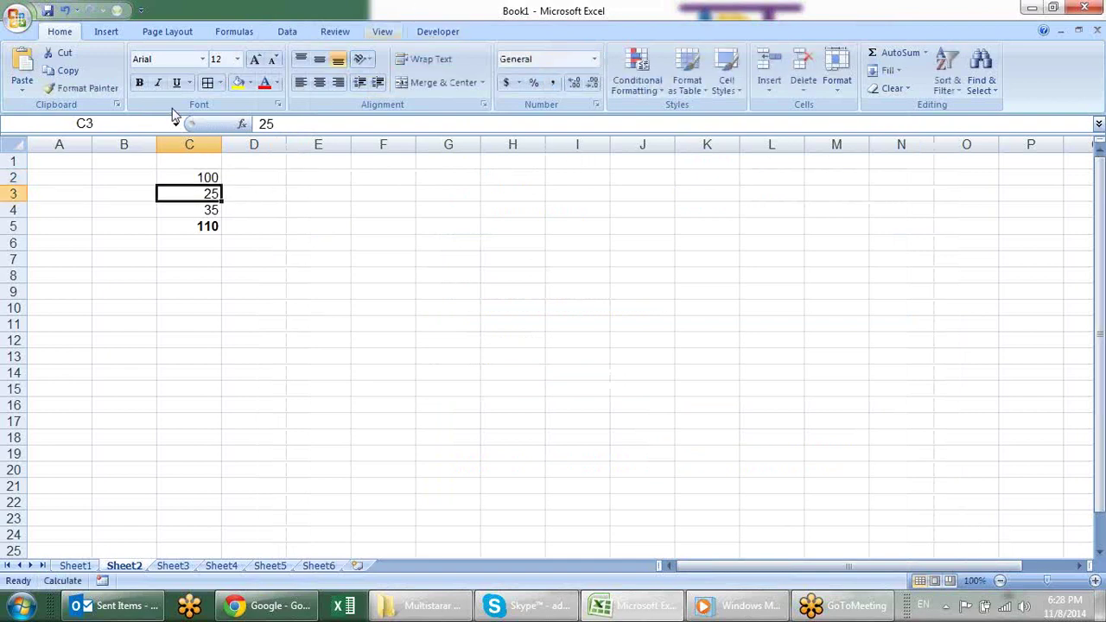
left_click(205, 223)
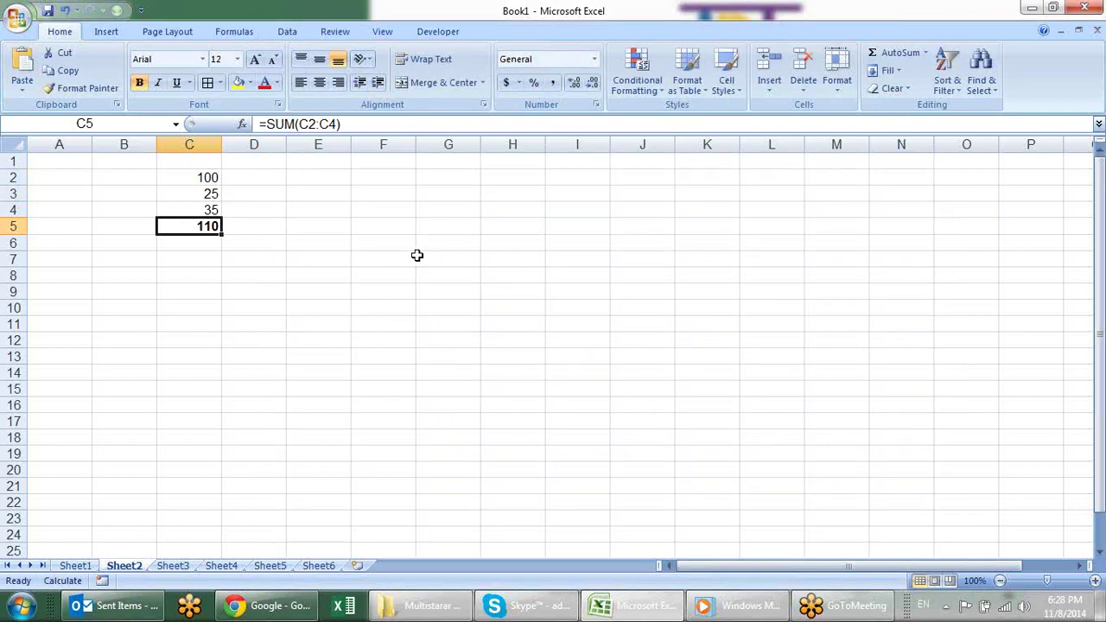
key("F9")
Set calculation back to Automatic and enter 60 in C3.
left_click(237, 35)
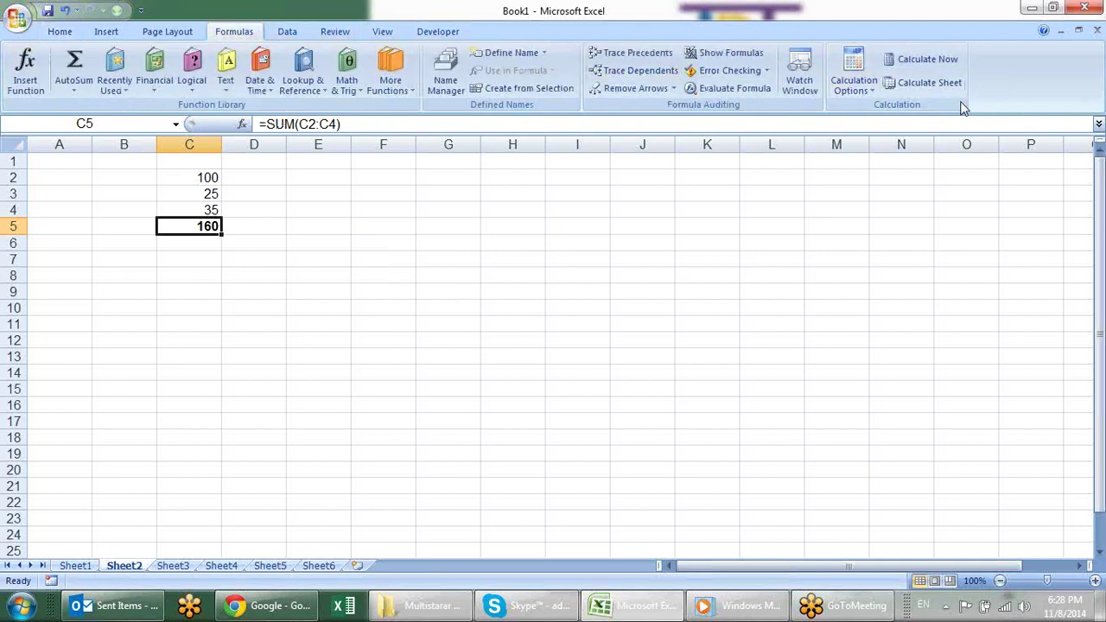
left_click(870, 90)
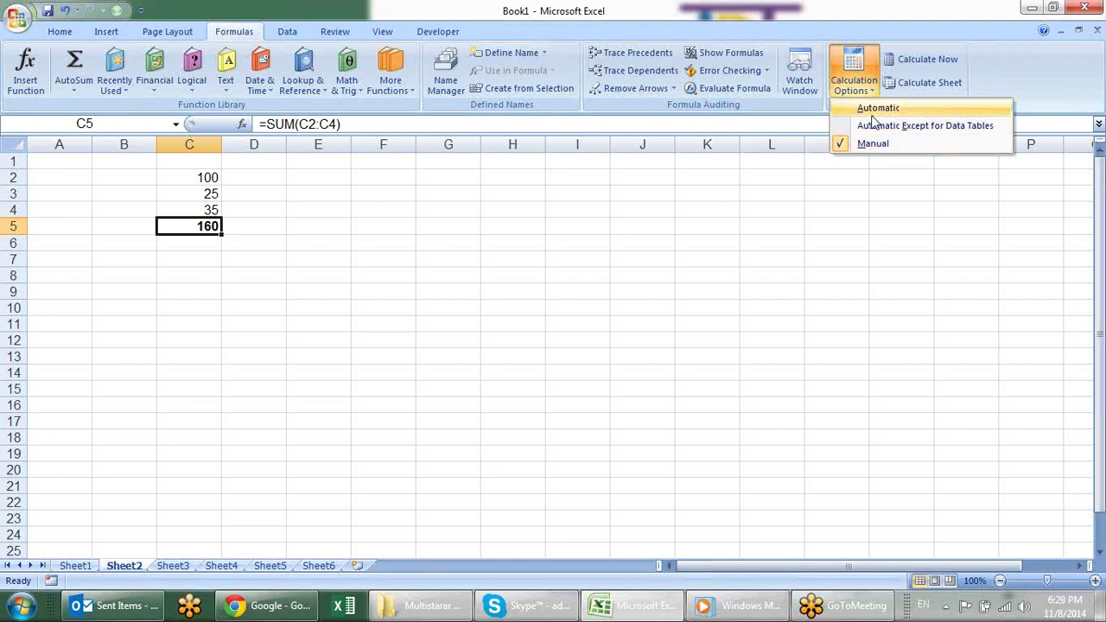
left_click(874, 109)
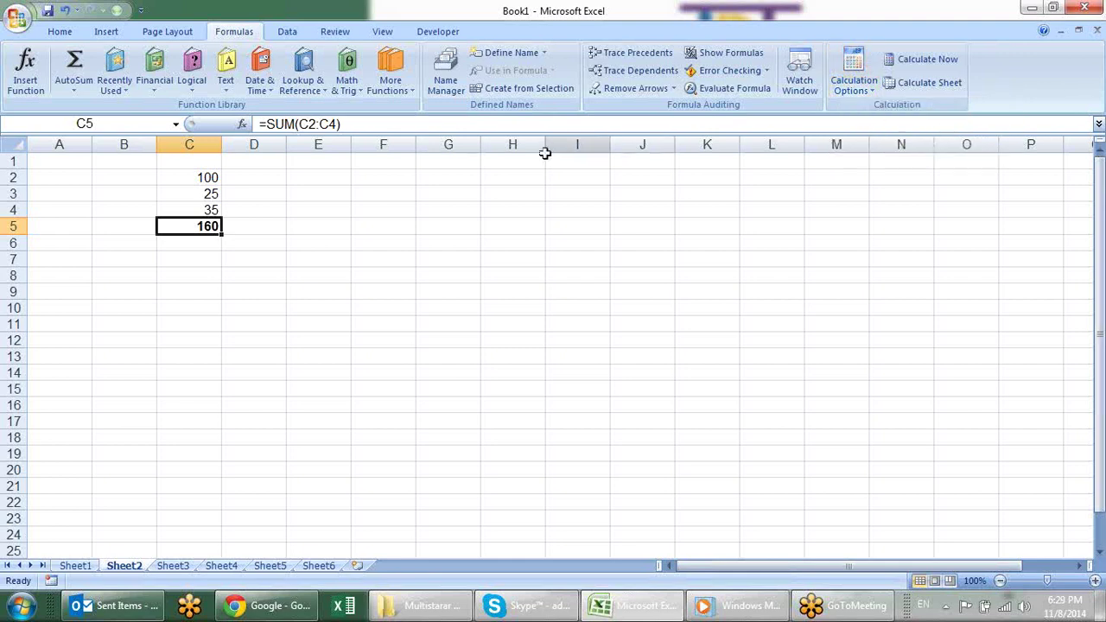
left_click(212, 196)
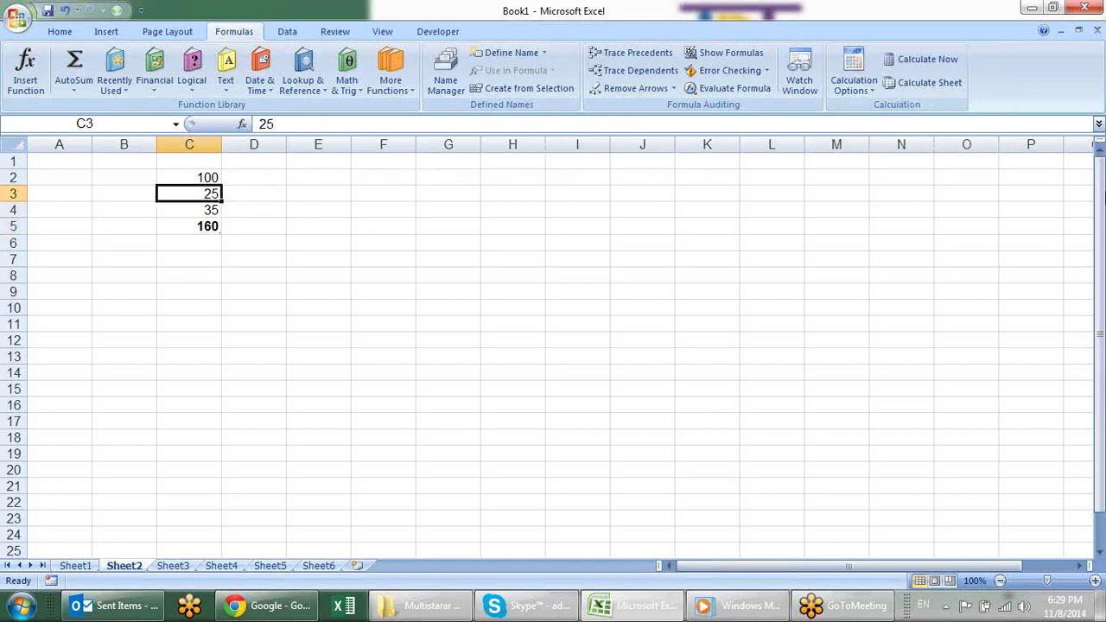
type("60")
key("Return")
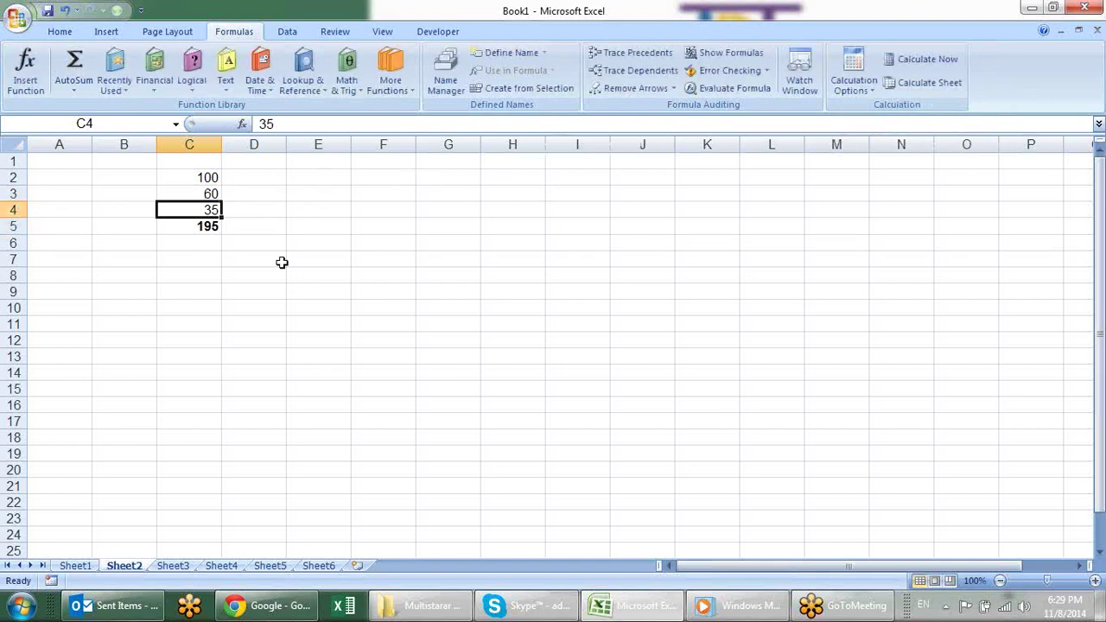
Check the 195 total in C5 against the values in C2:C4.
left_click(208, 237)
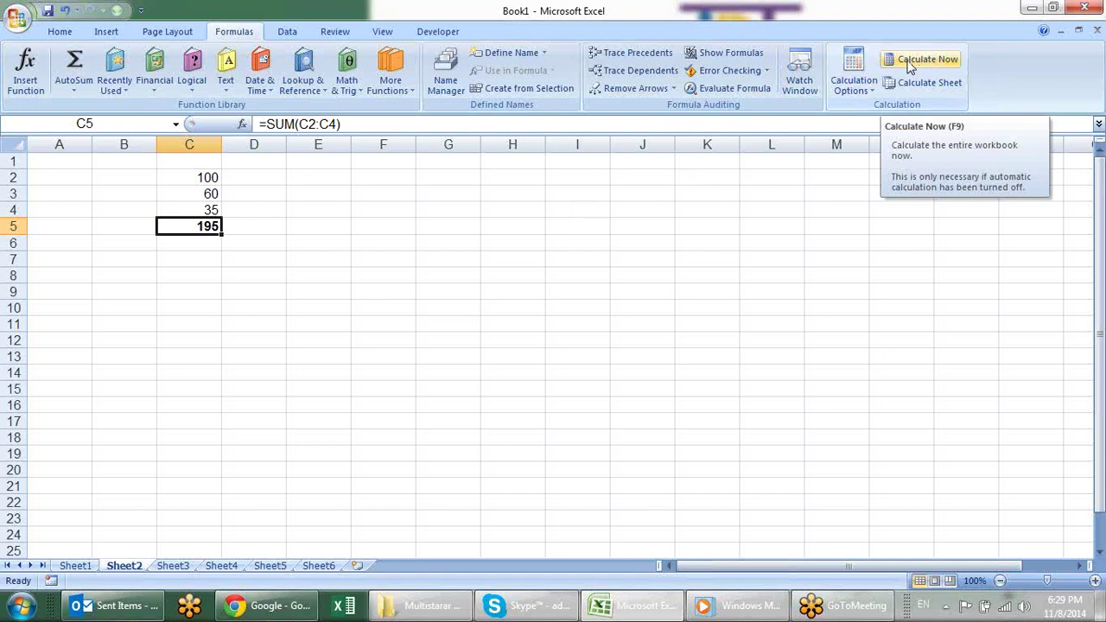
left_click(313, 237)
left_click(195, 223)
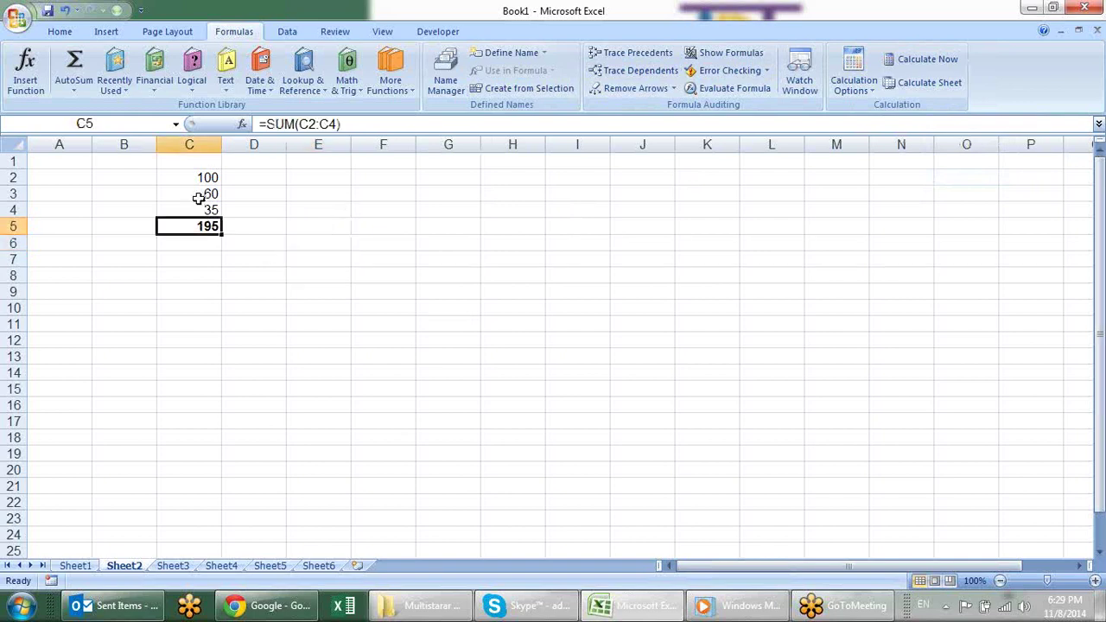
left_click(199, 198)
left_click(200, 178)
left_click(205, 218)
left_click(199, 213)
left_click(197, 196)
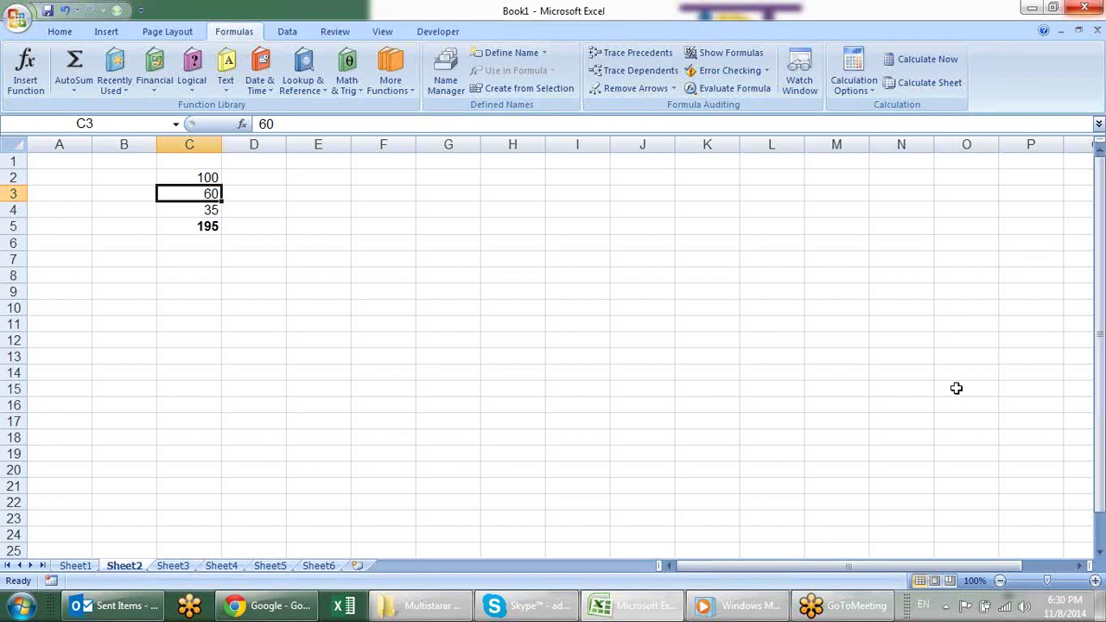
left_click(363, 263)
left_click_drag(183, 182, 178, 209)
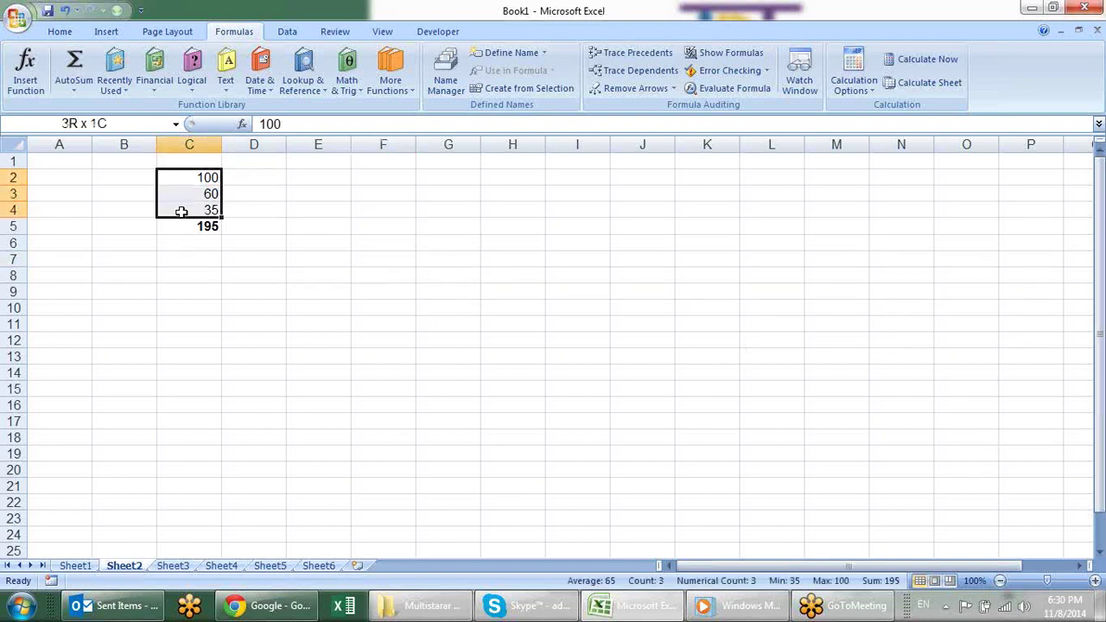
left_click(173, 194)
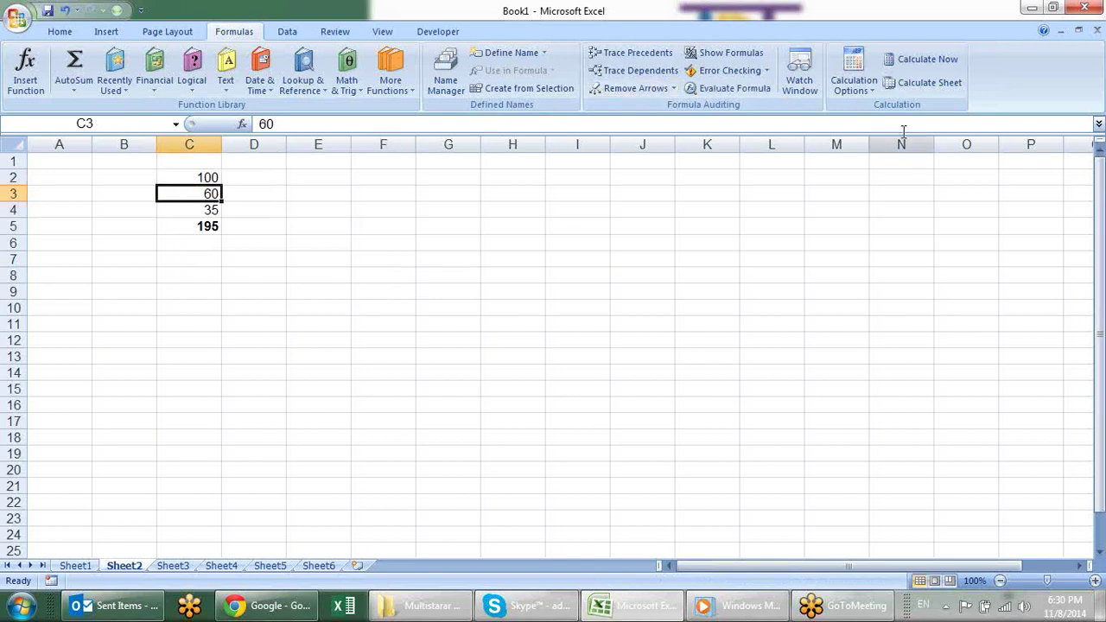
left_click(853, 90)
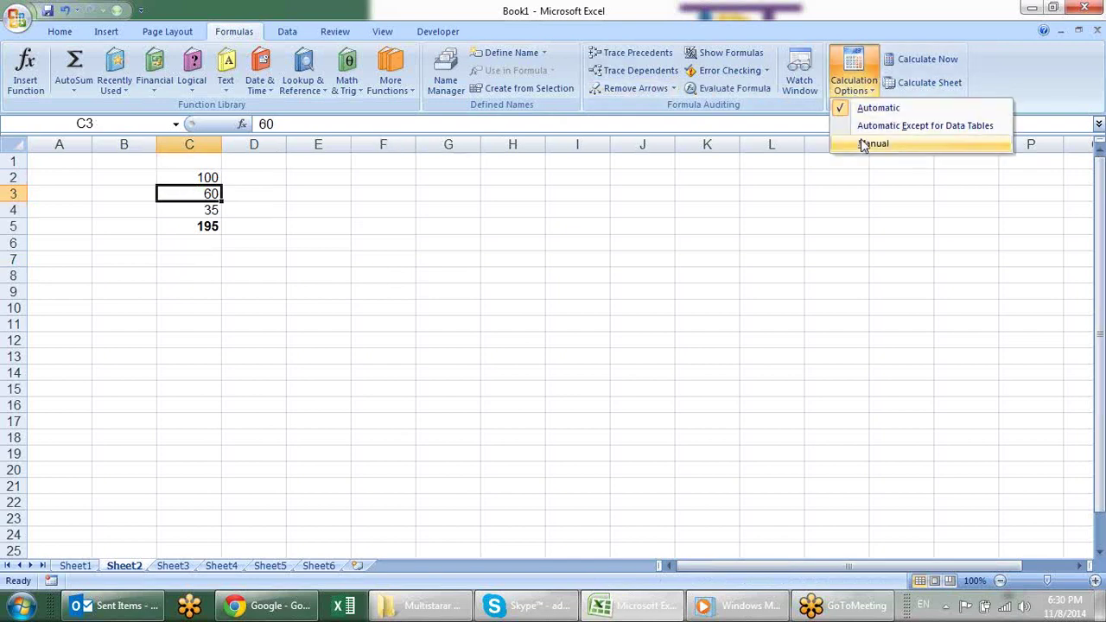
left_click(474, 282)
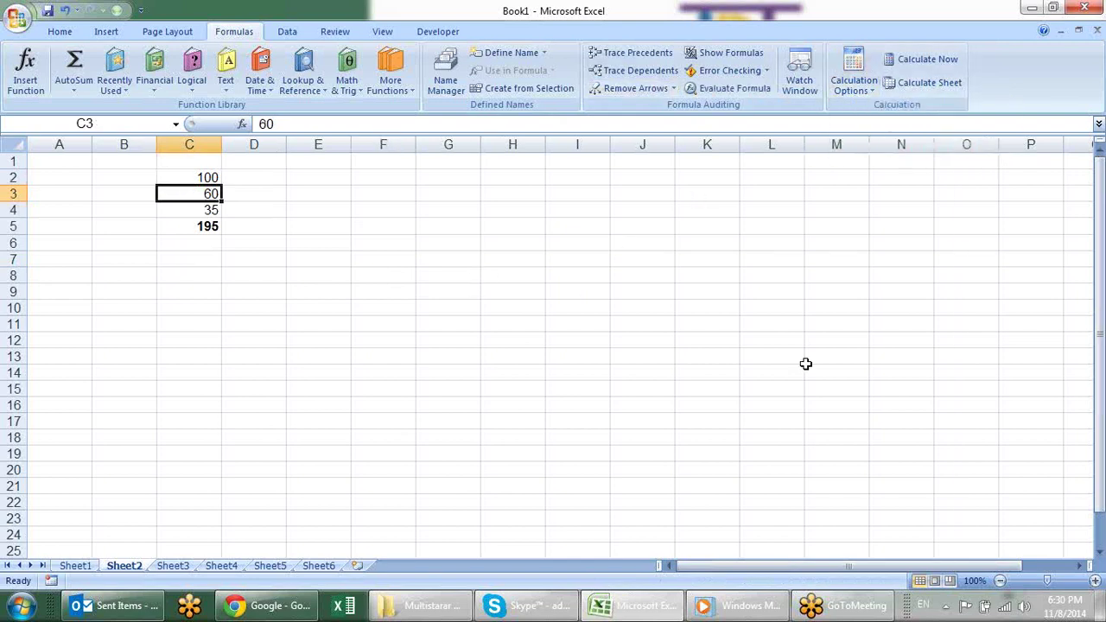
left_click(19, 16)
left_click(256, 370)
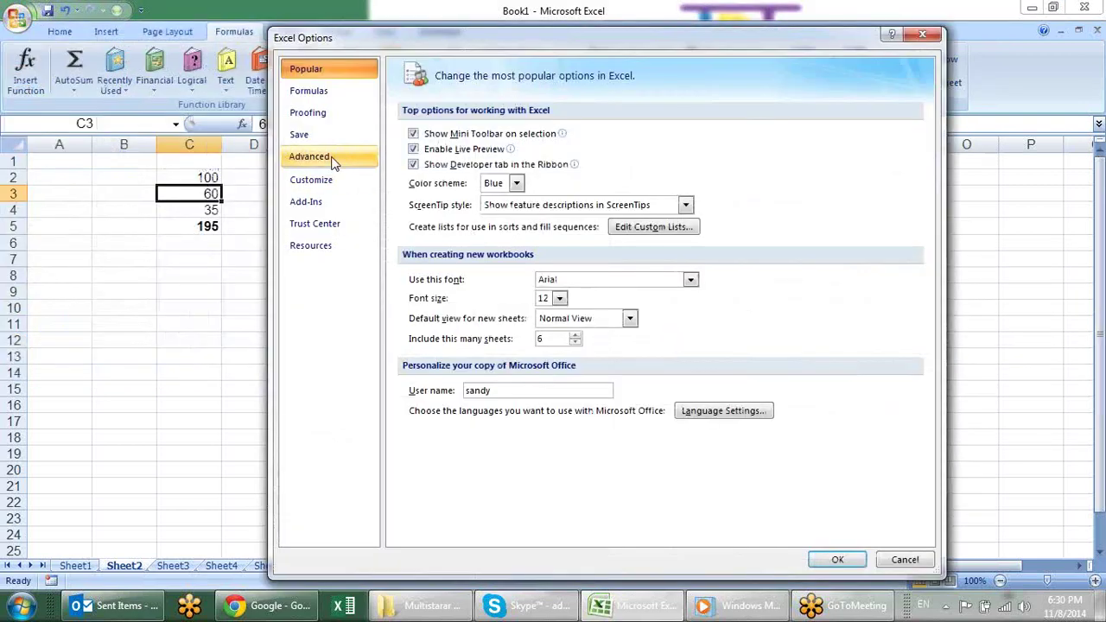
left_click(328, 94)
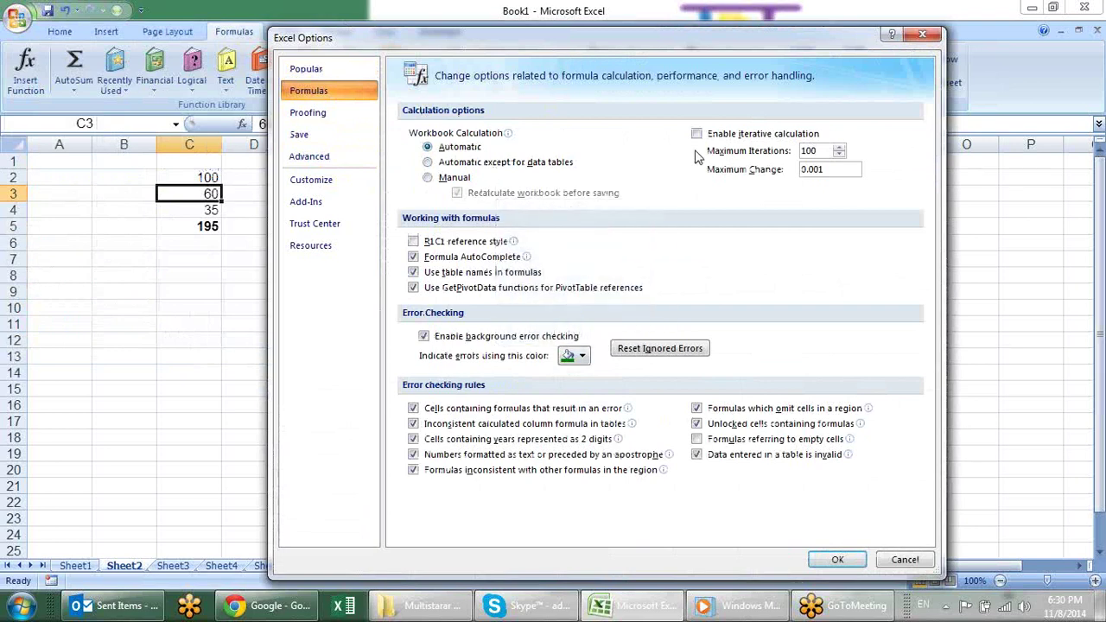
left_click(837, 560)
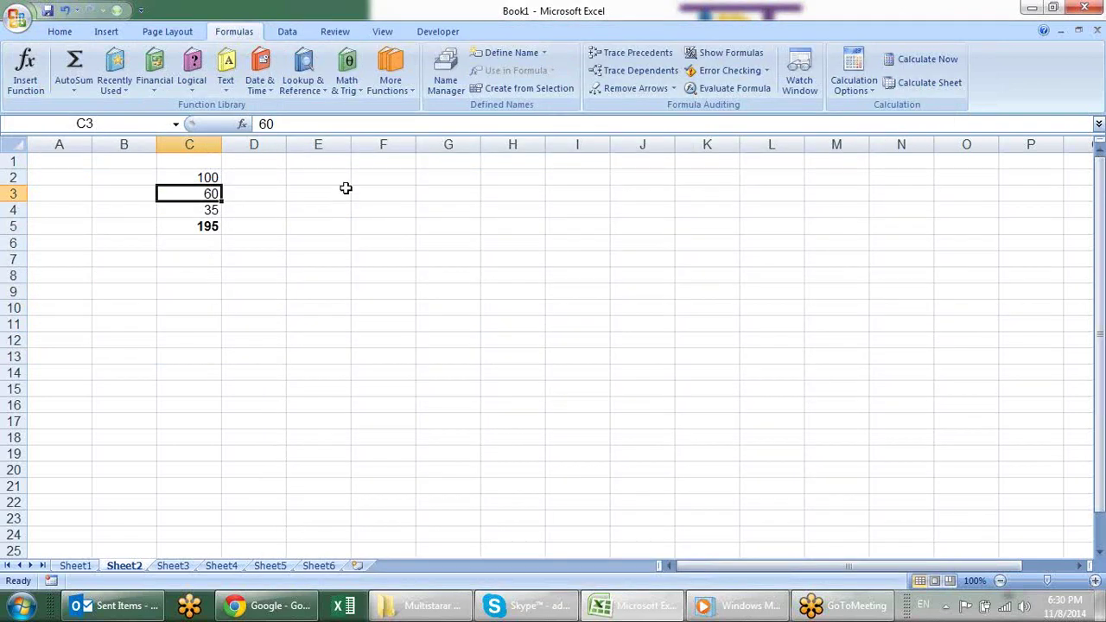
Enter a name in A1 and hi in B6.
left_click(345, 188)
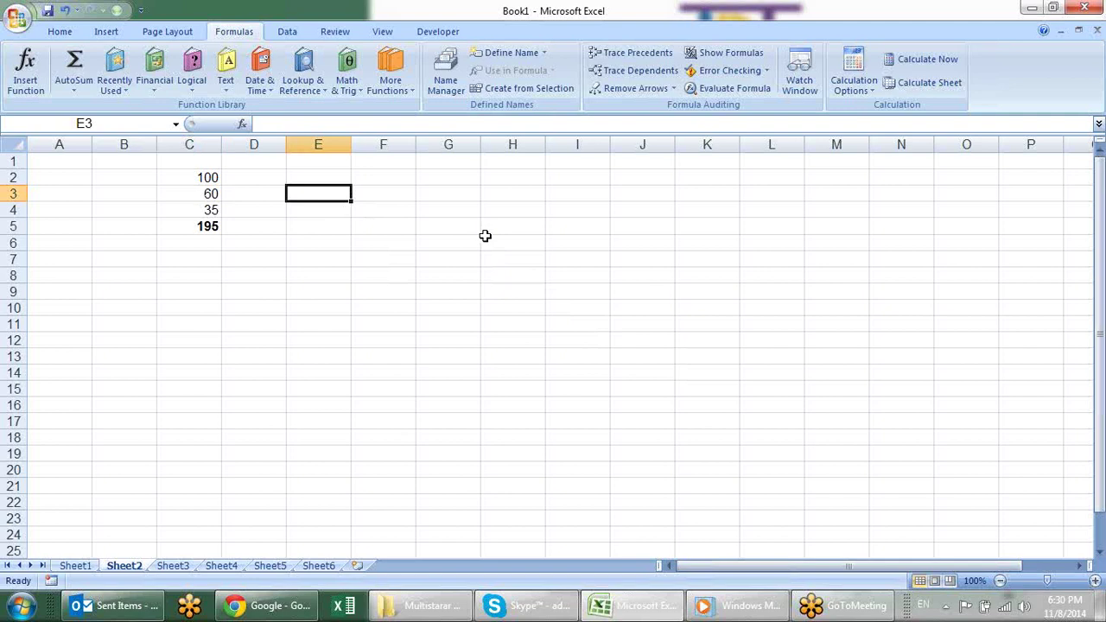
left_click(71, 161)
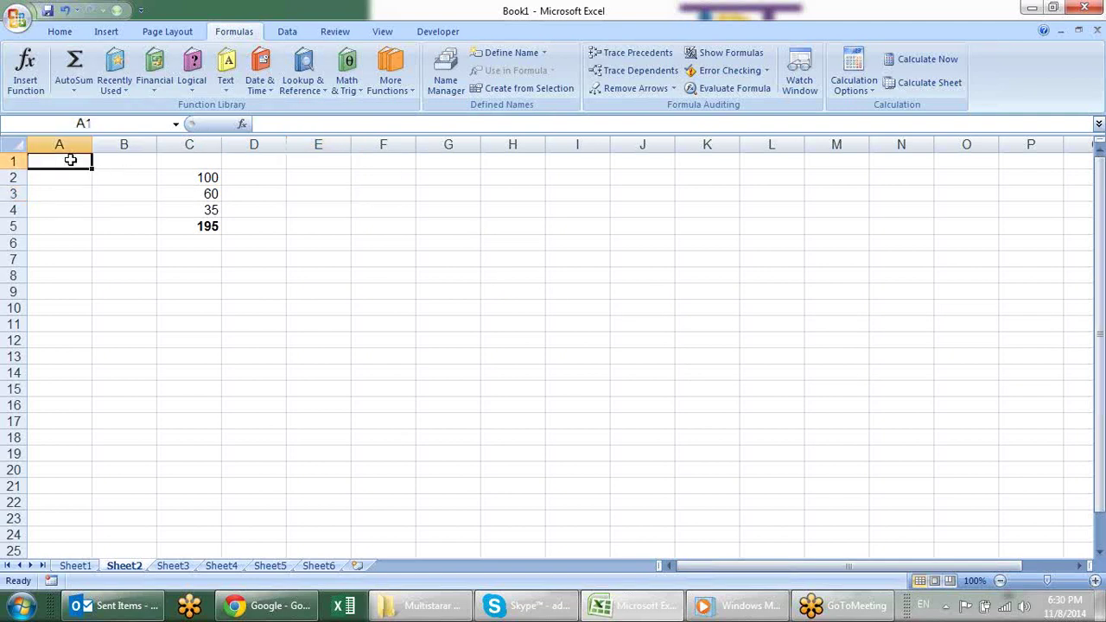
type("sandeep")
key("Return")
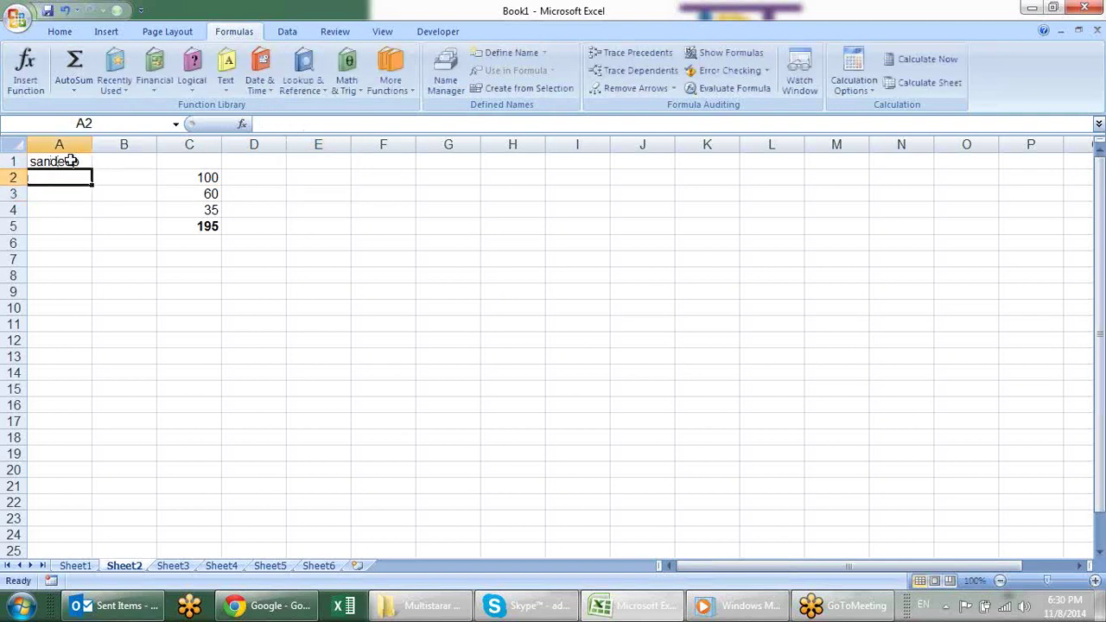
left_click(70, 161)
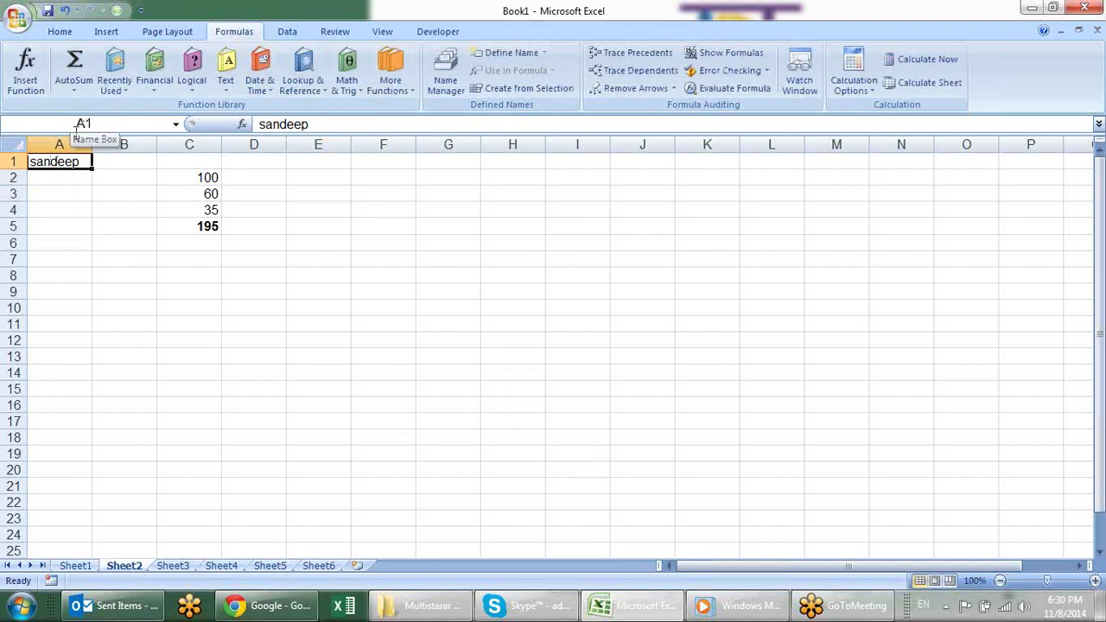
left_click(160, 244)
left_click(137, 243)
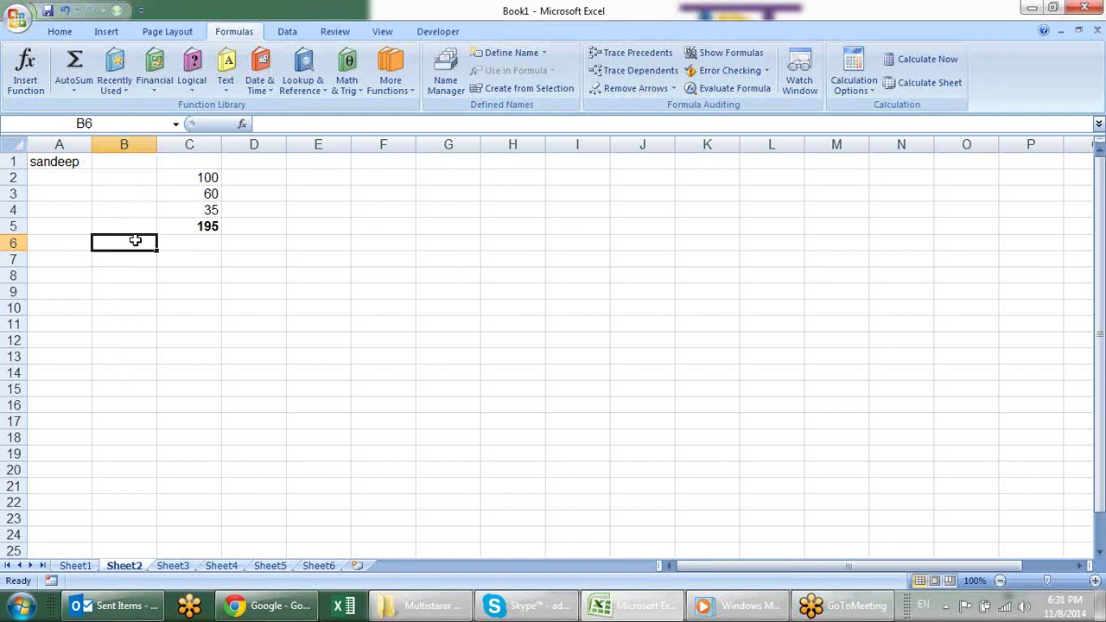
type("hi")
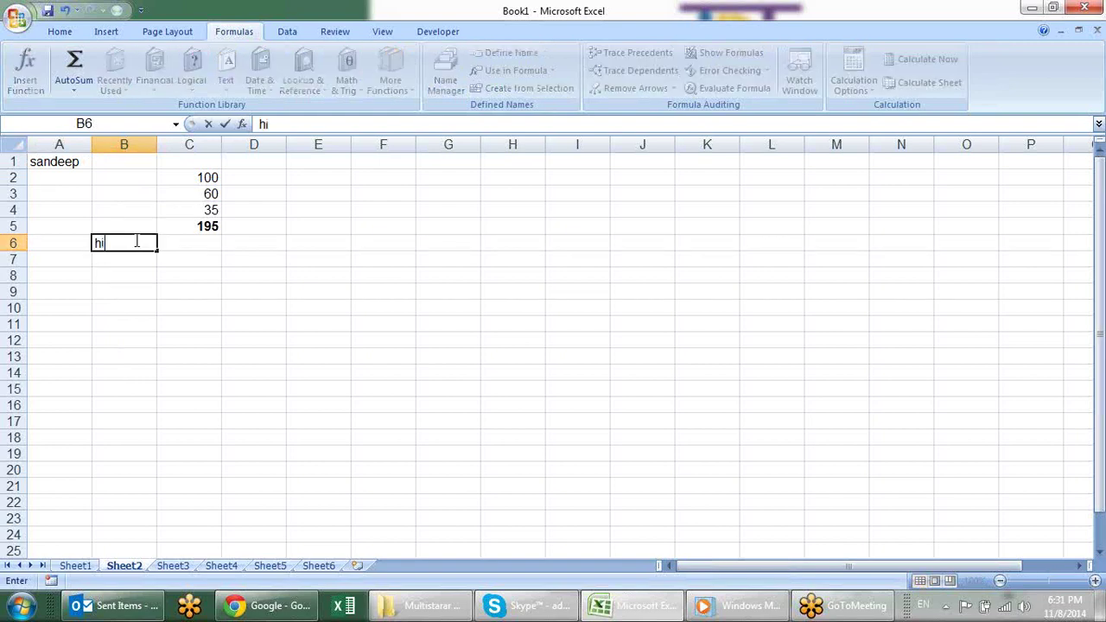
key("Return")
left_click(135, 240)
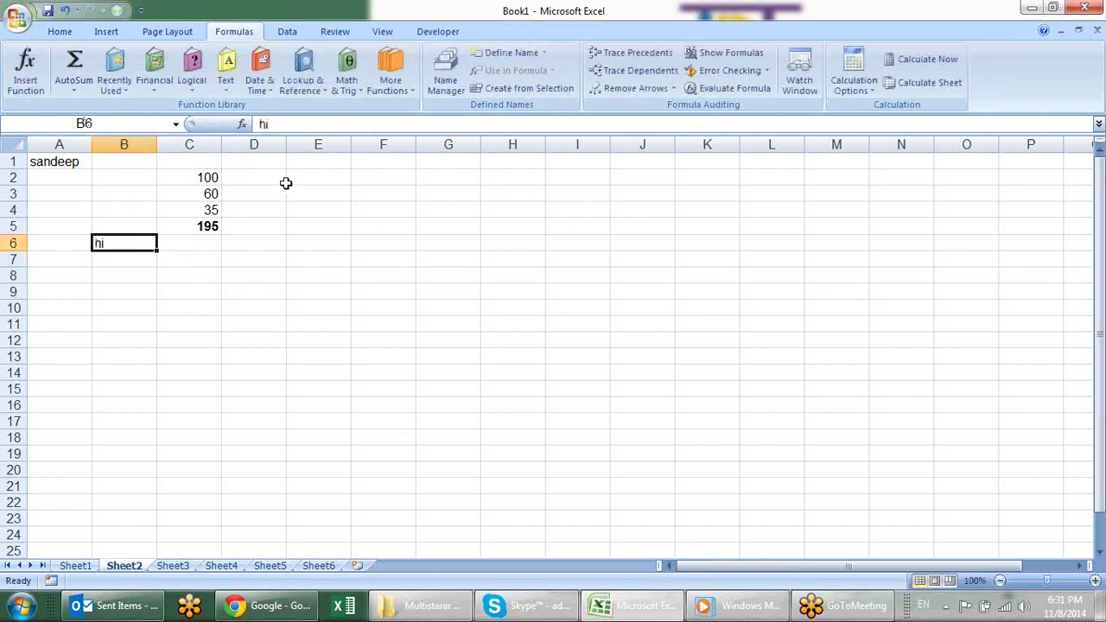
Enter =a1 in F3 and =b6 in F4 to mirror A1 and B6.
left_click(383, 192)
type("=")
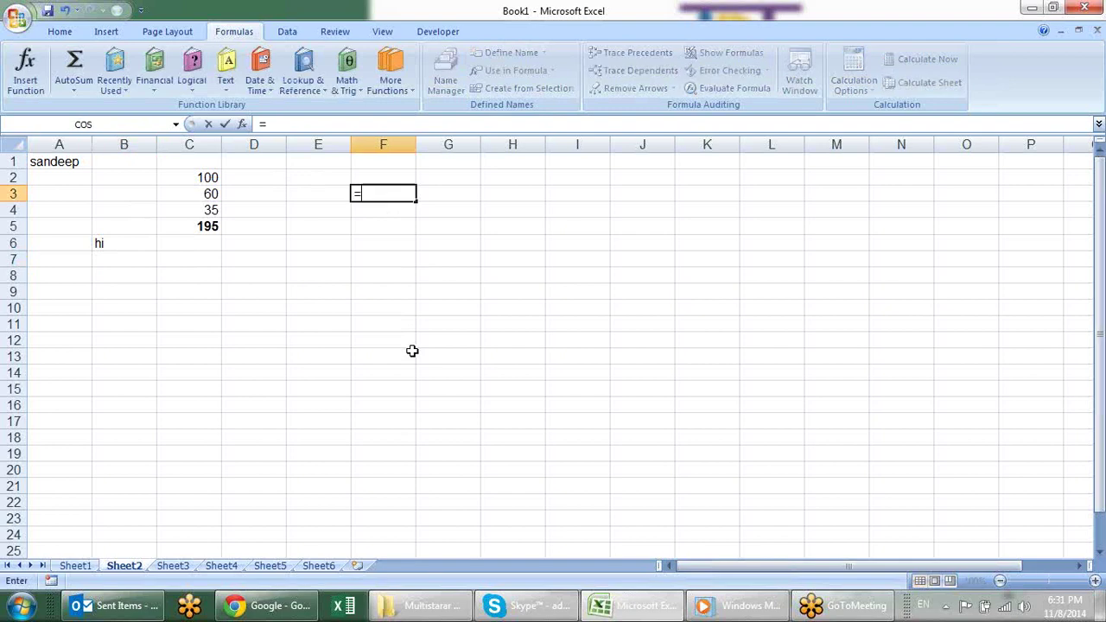
type("a1")
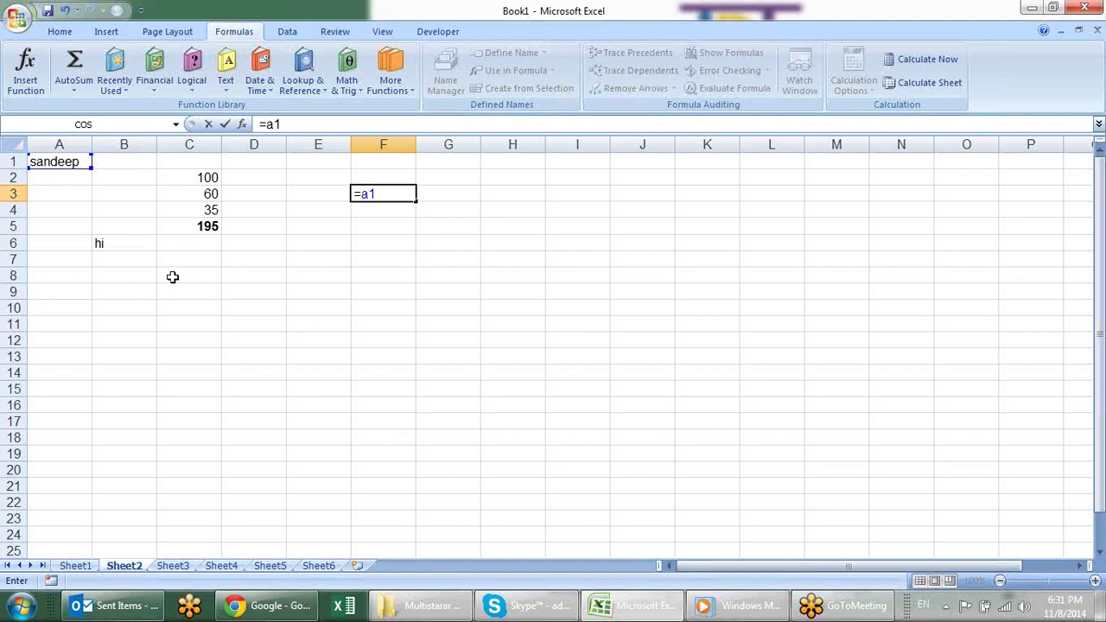
key("Return")
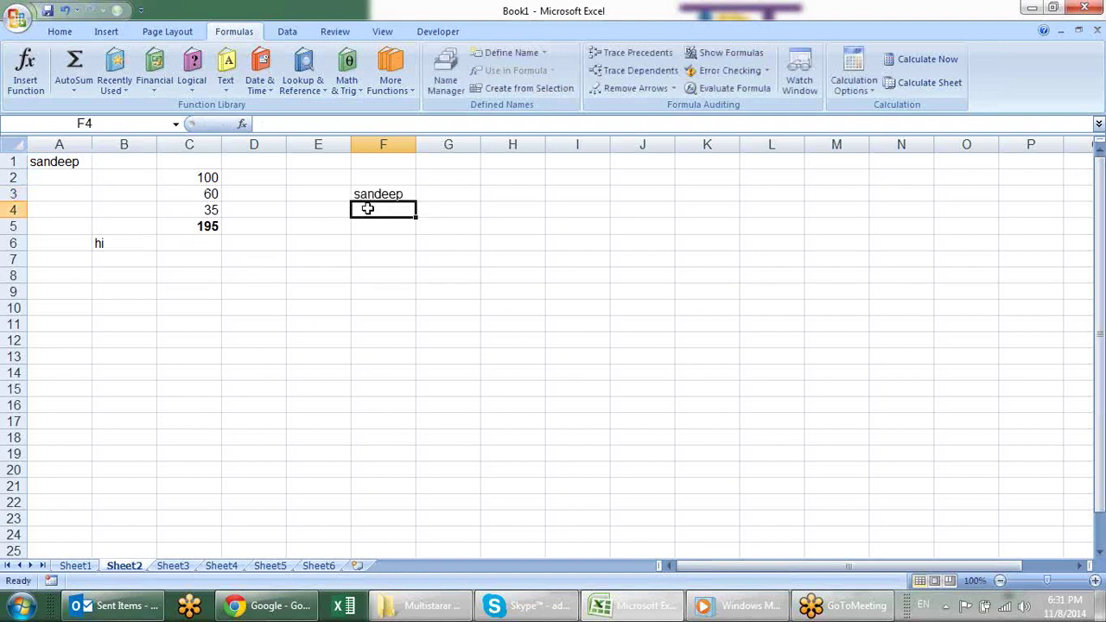
type("=")
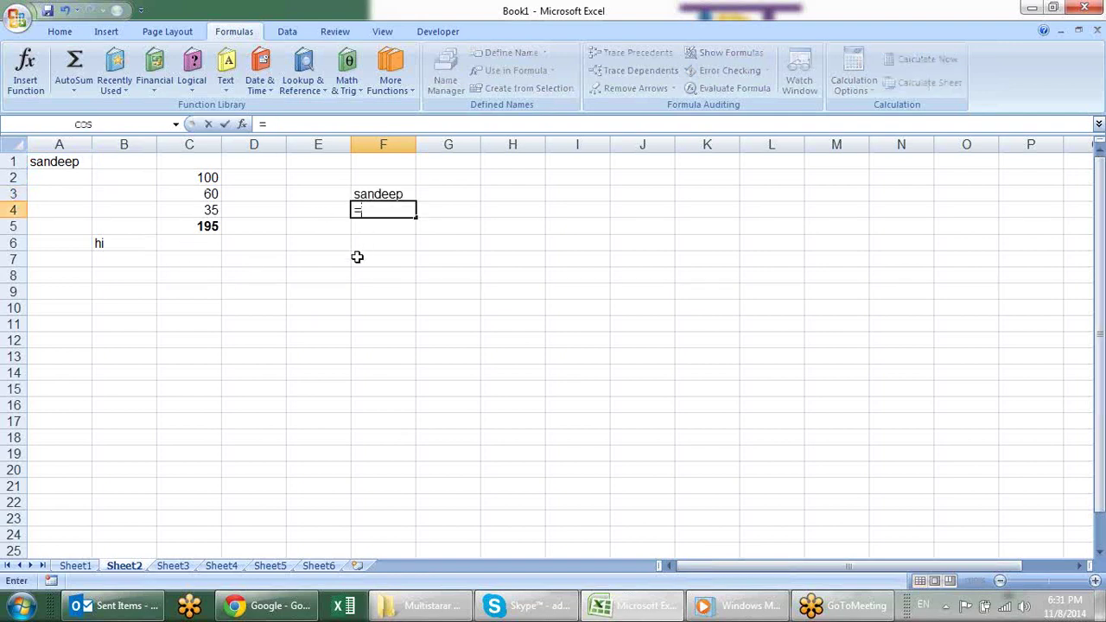
type("b6")
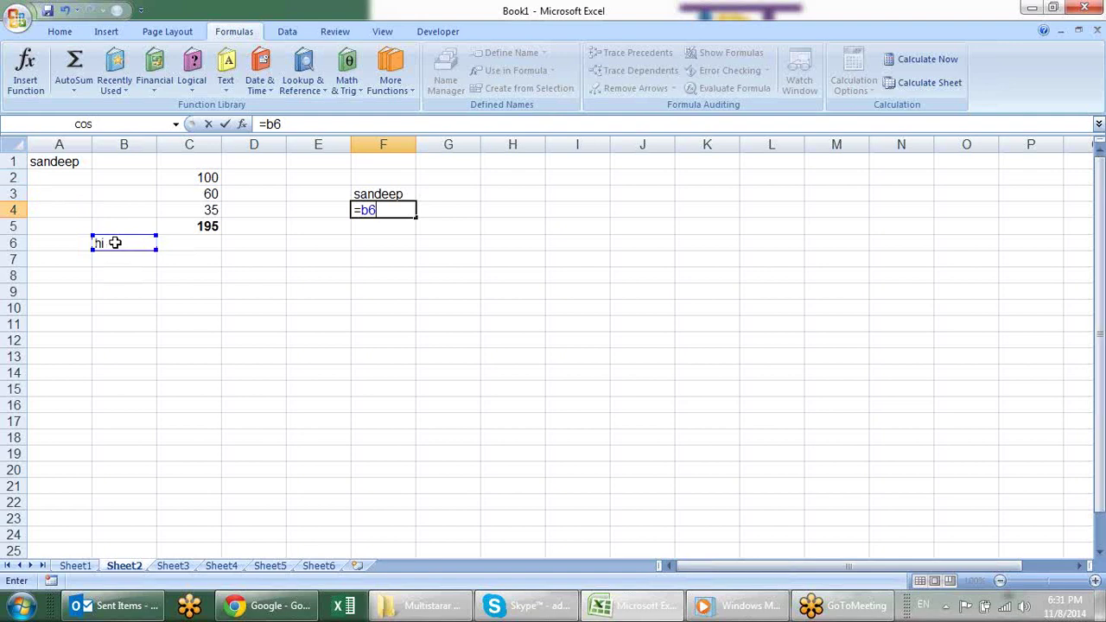
key("Return")
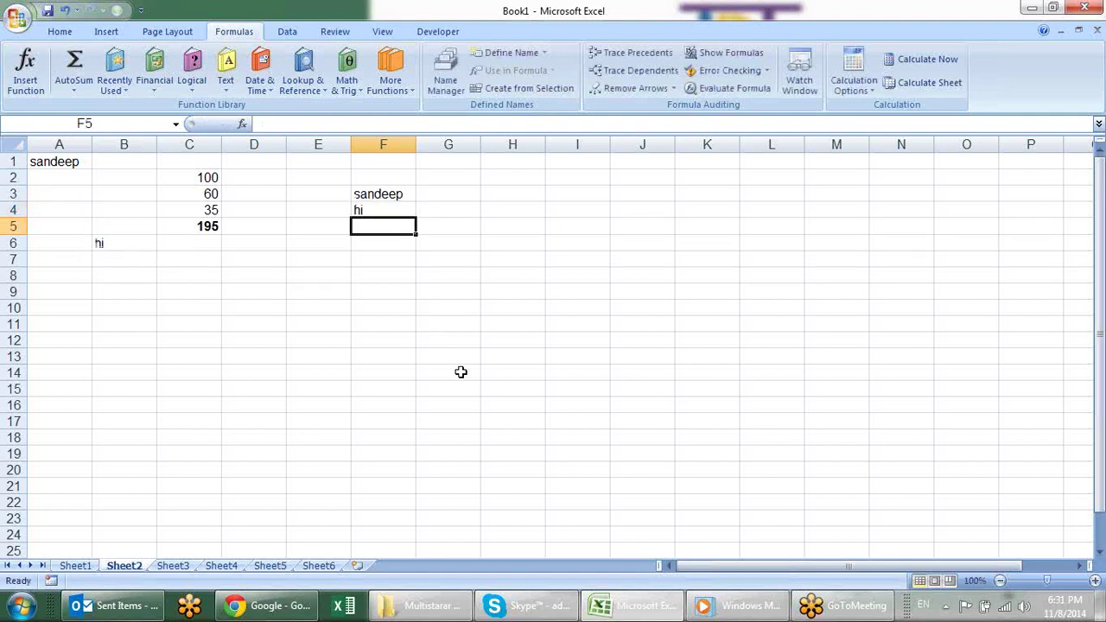
left_click(461, 214)
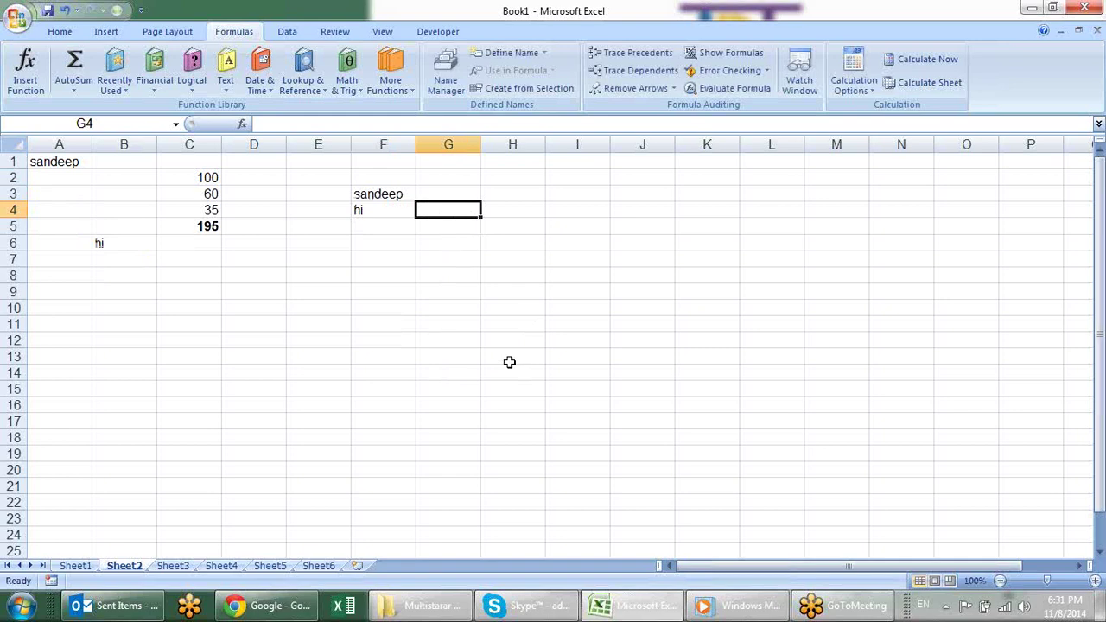
Enter =10+G4 in G3 and =10+G3 in G4, then dismiss the circular reference warning and help.
left_click(465, 195)
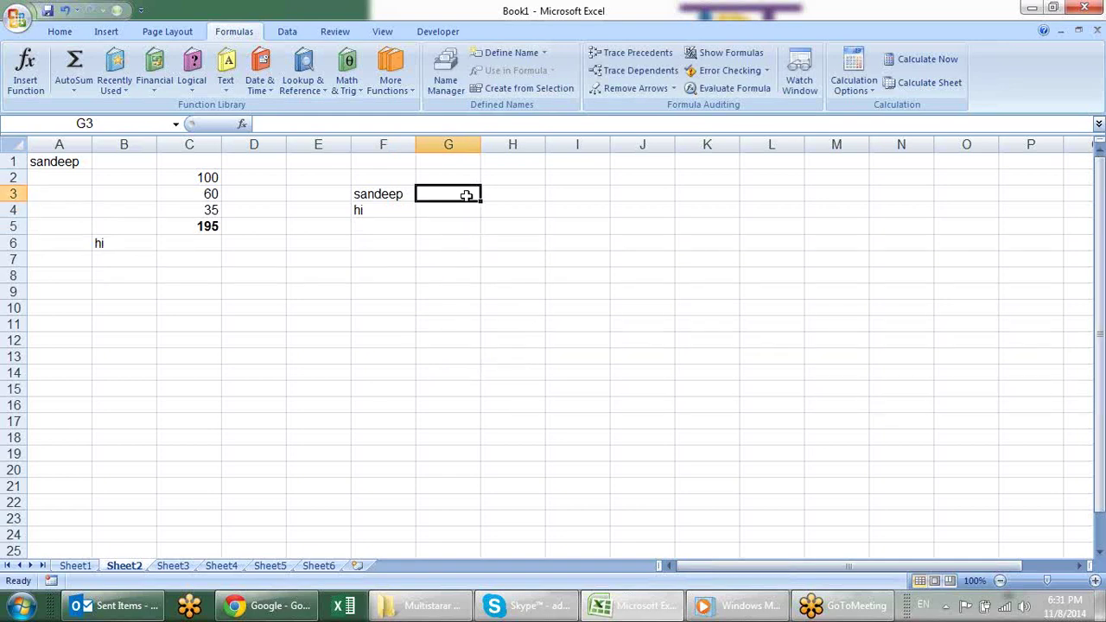
type("=")
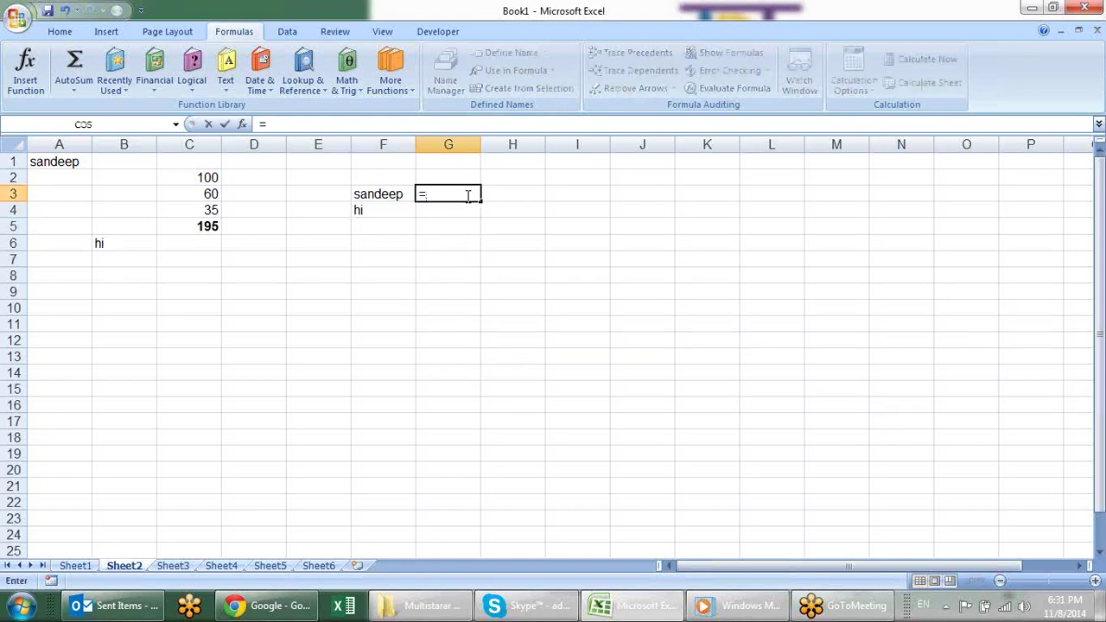
type("10+")
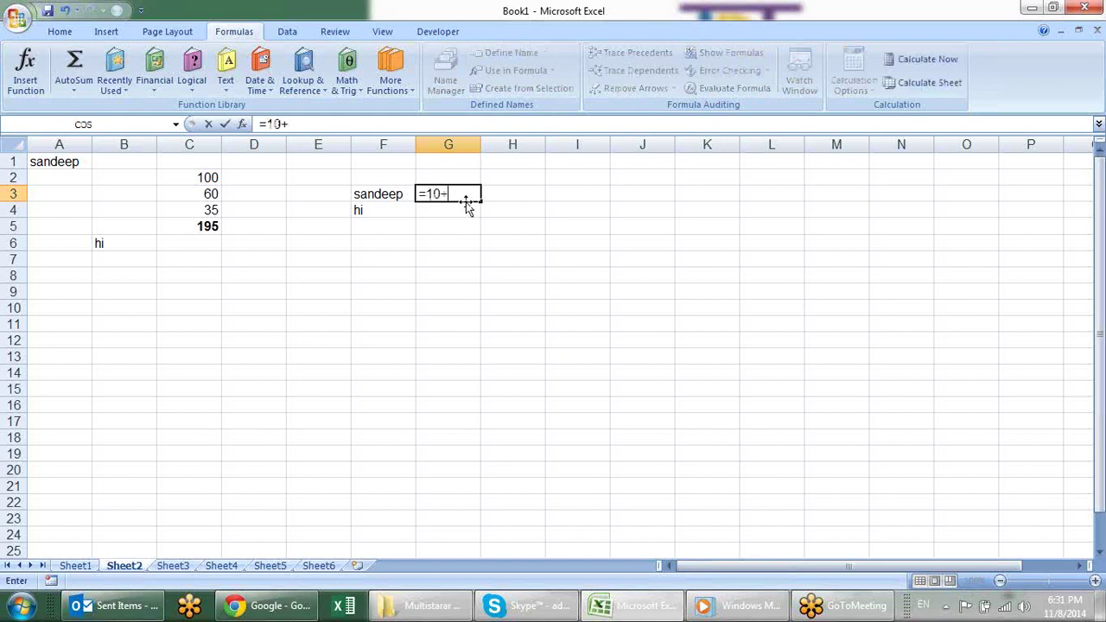
left_click(466, 209)
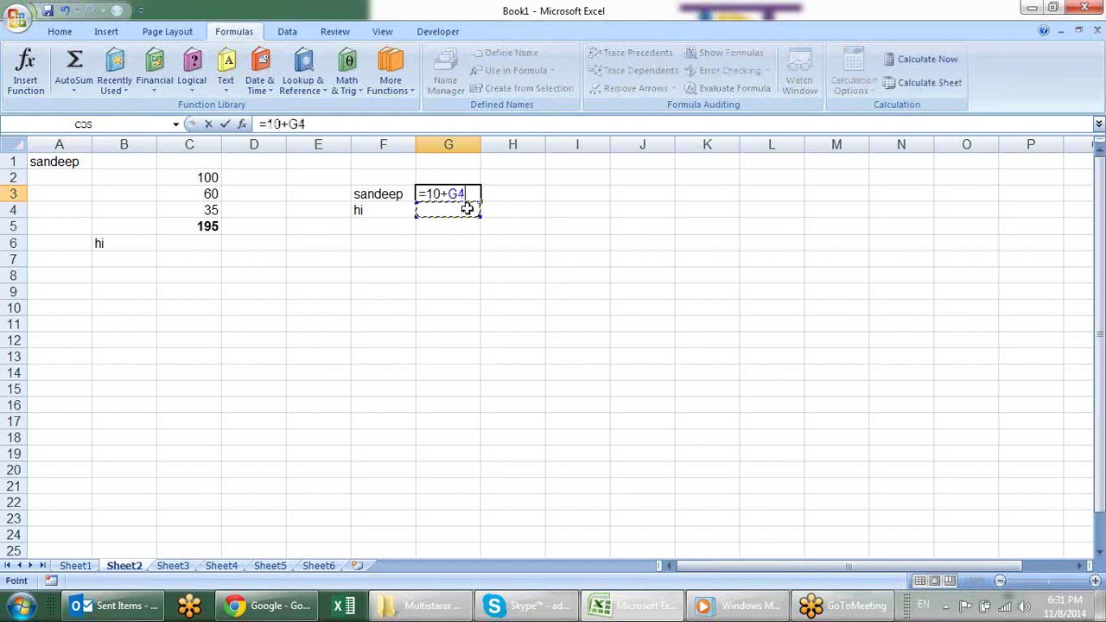
key("Return")
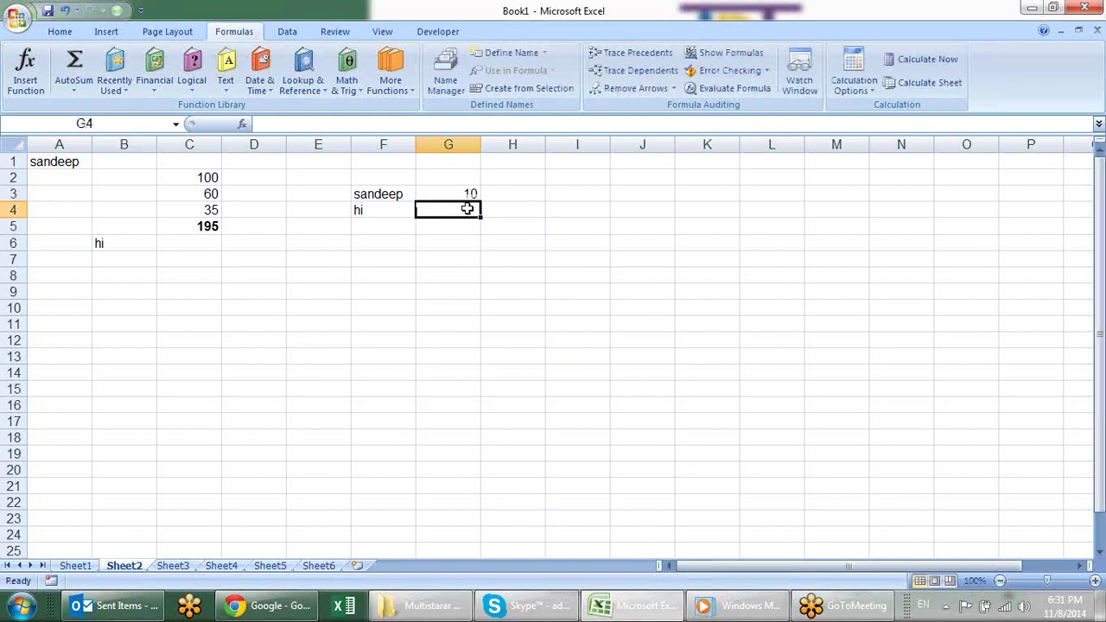
type("=")
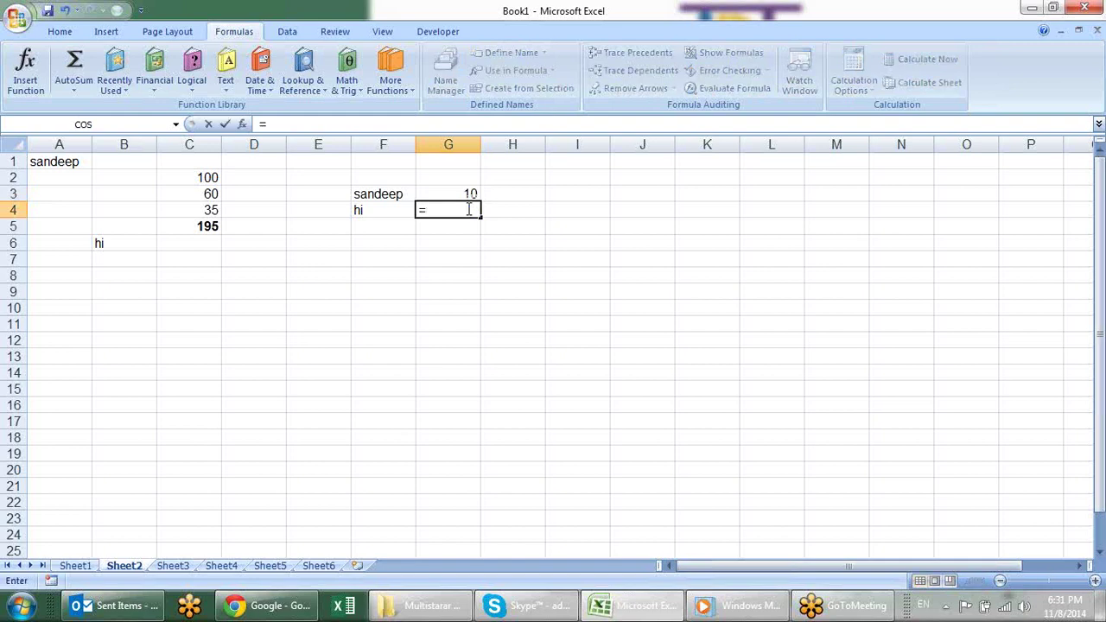
type("10+")
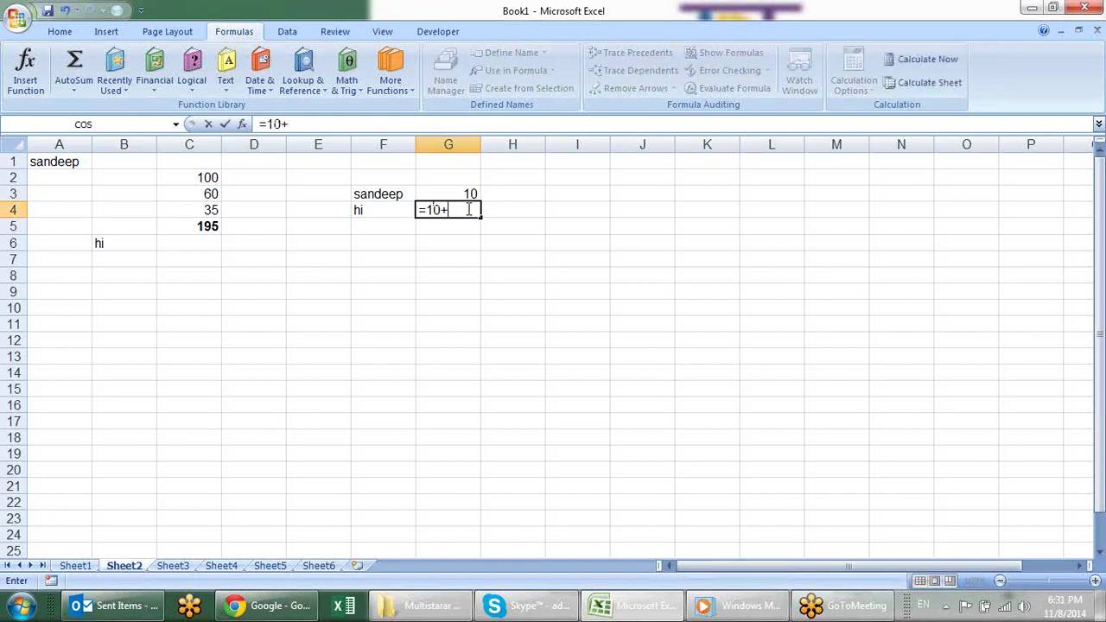
left_click(470, 193)
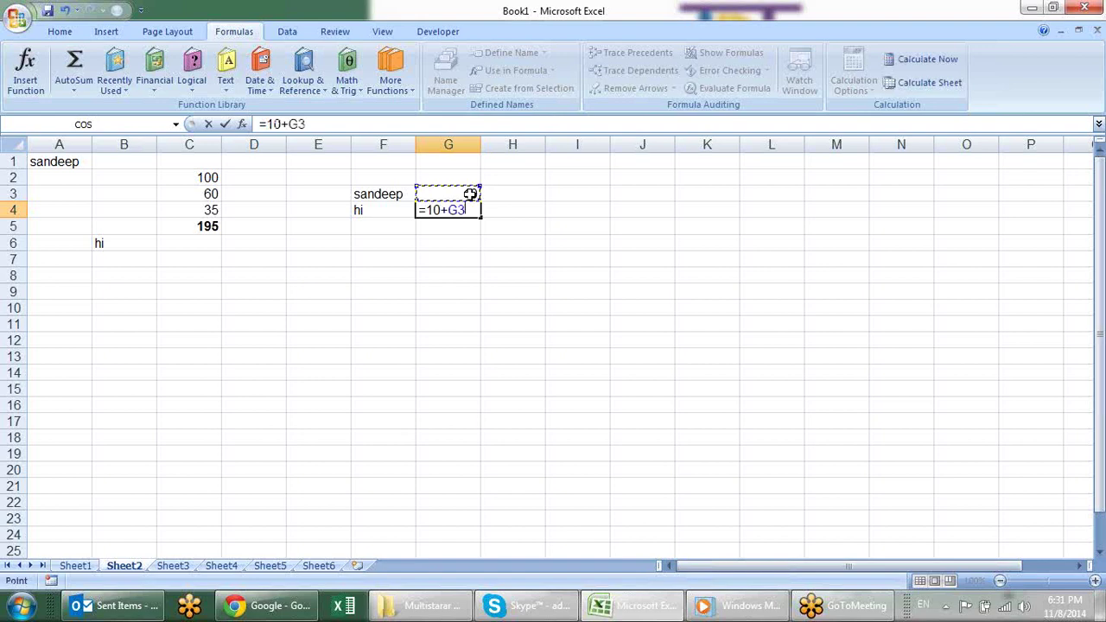
key("Return")
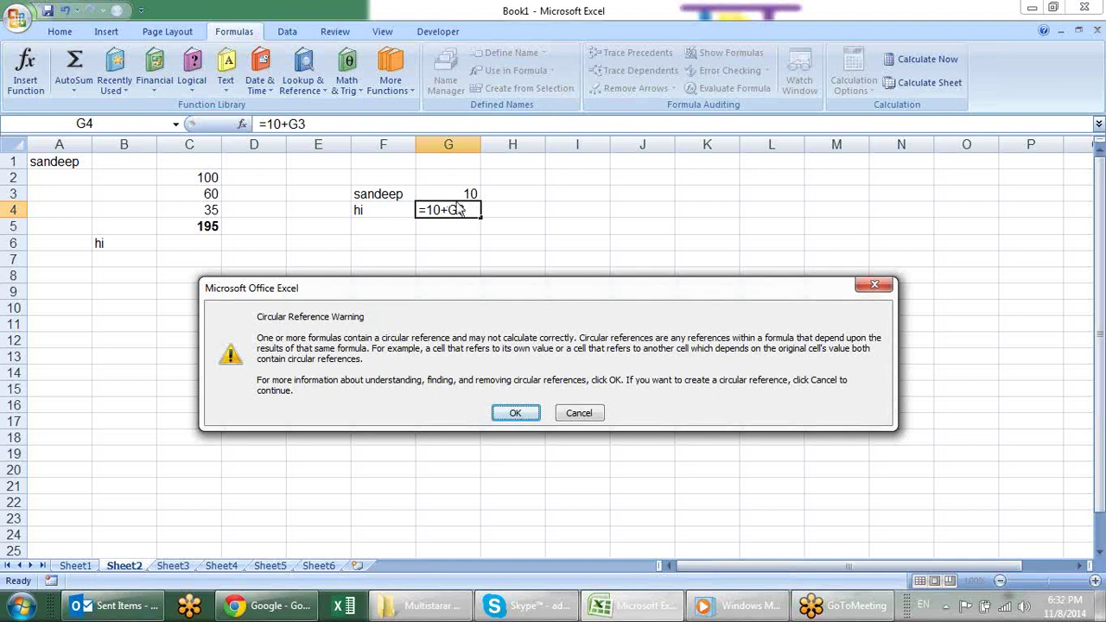
left_click(526, 419)
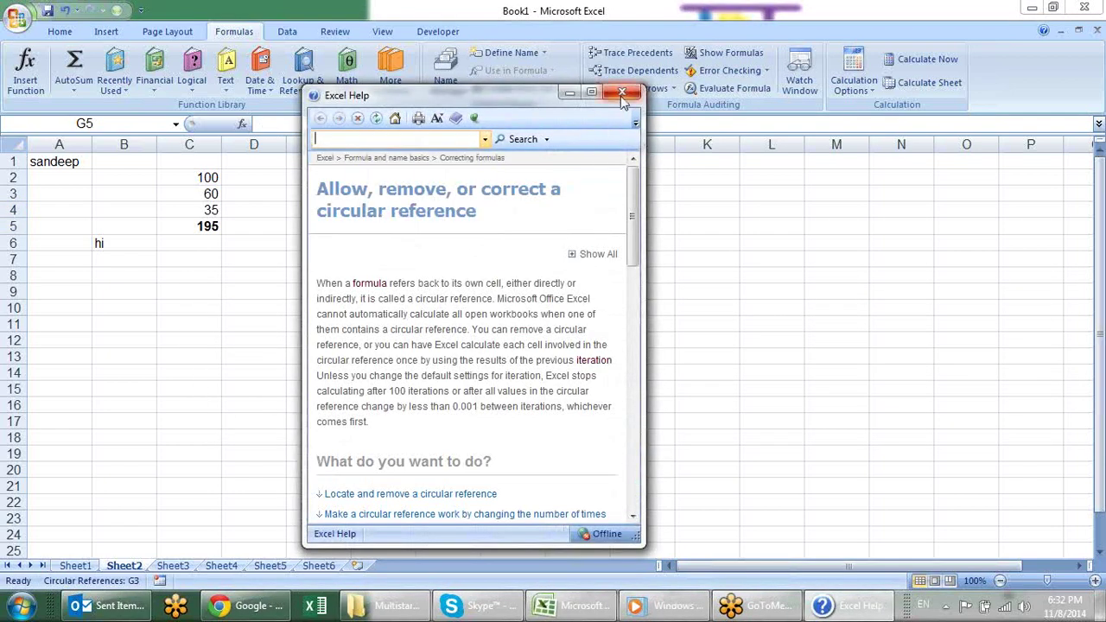
left_click(622, 92)
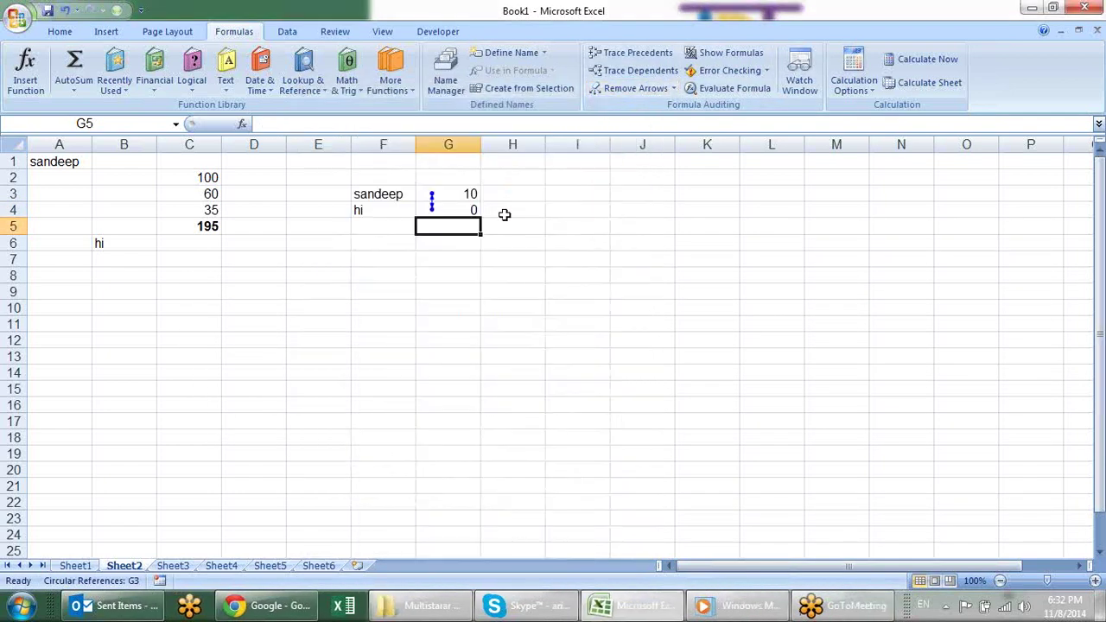
Enable iterative calculation with Maximum Iterations set to 50.
left_click(17, 17)
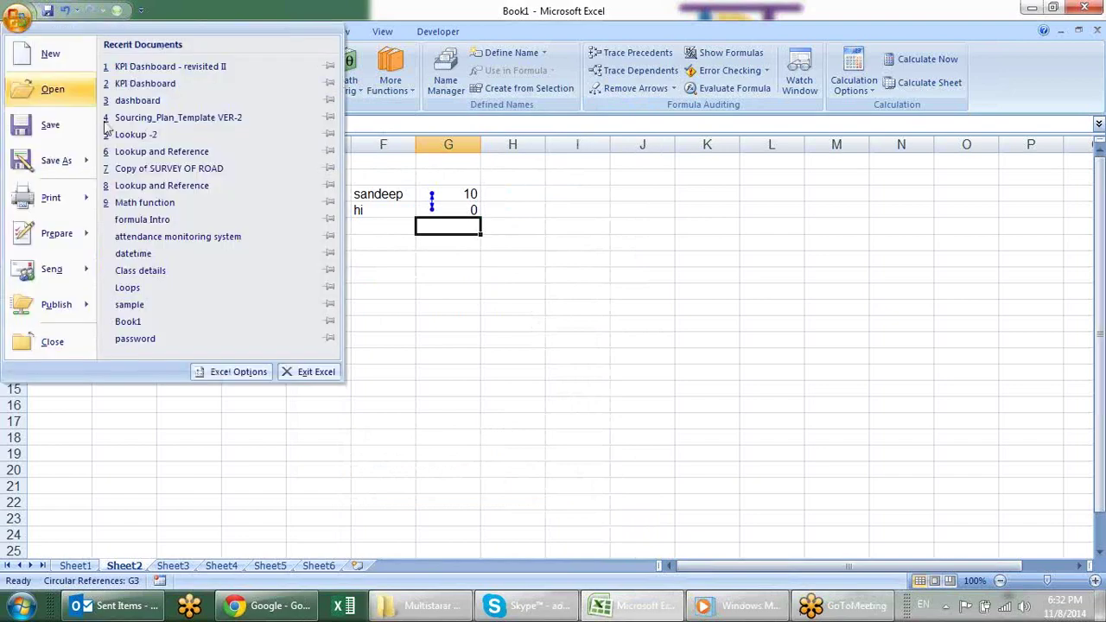
left_click(227, 373)
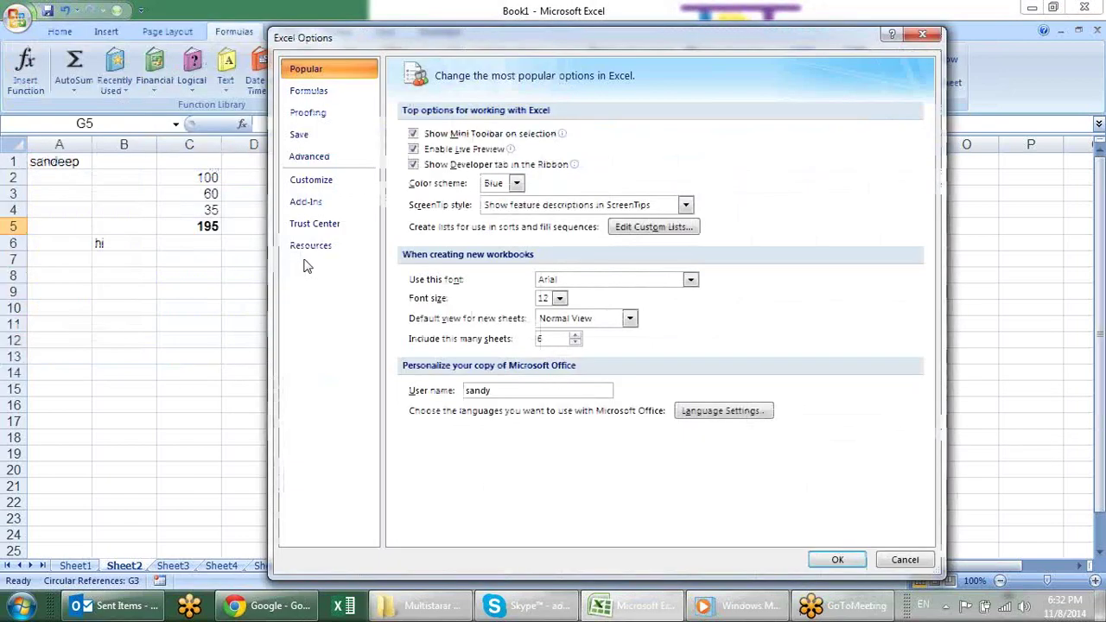
left_click(326, 95)
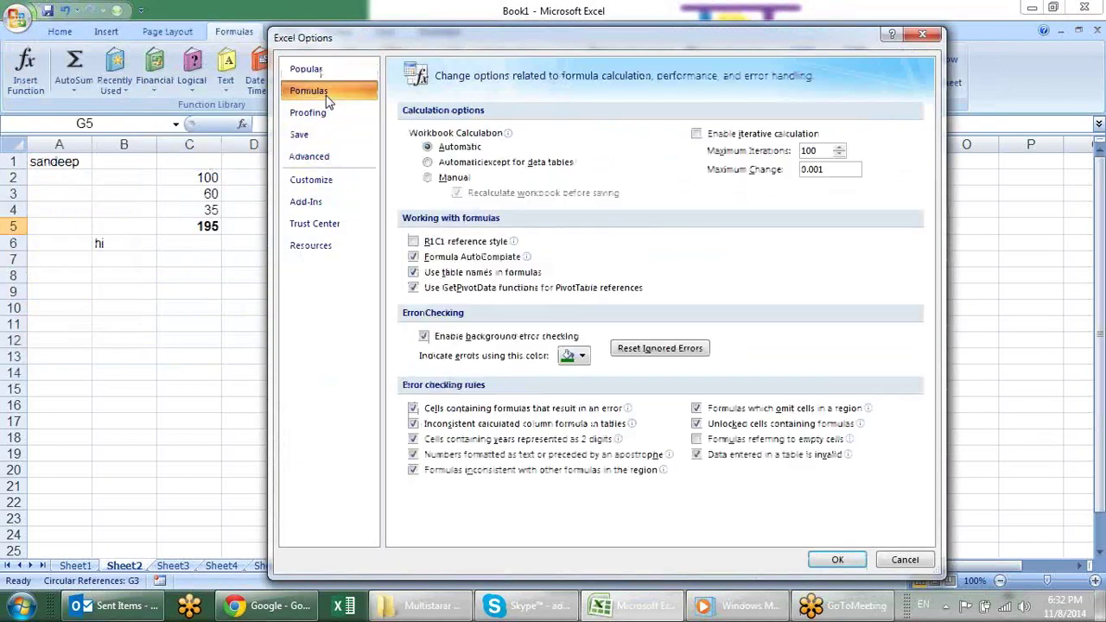
left_click(722, 138)
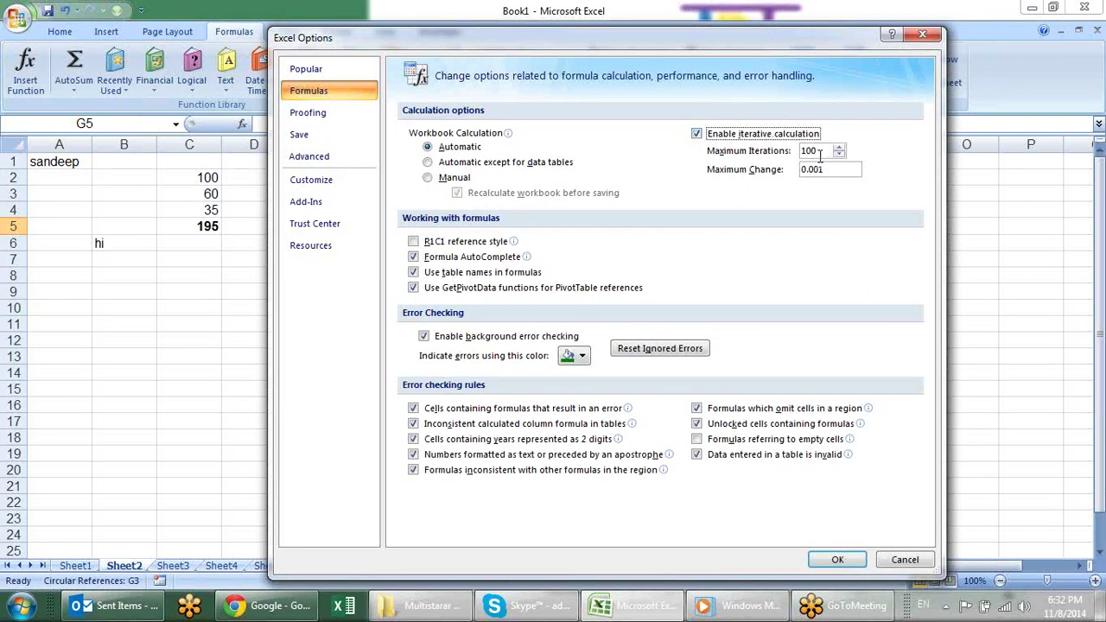
double_click(818, 152)
type("50")
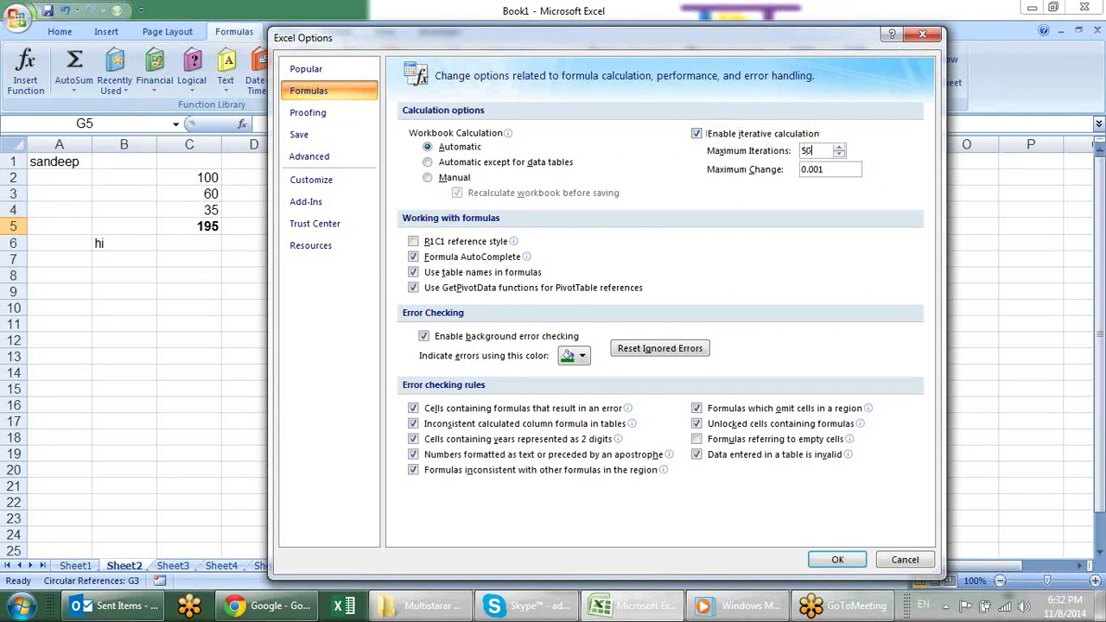
left_click(834, 560)
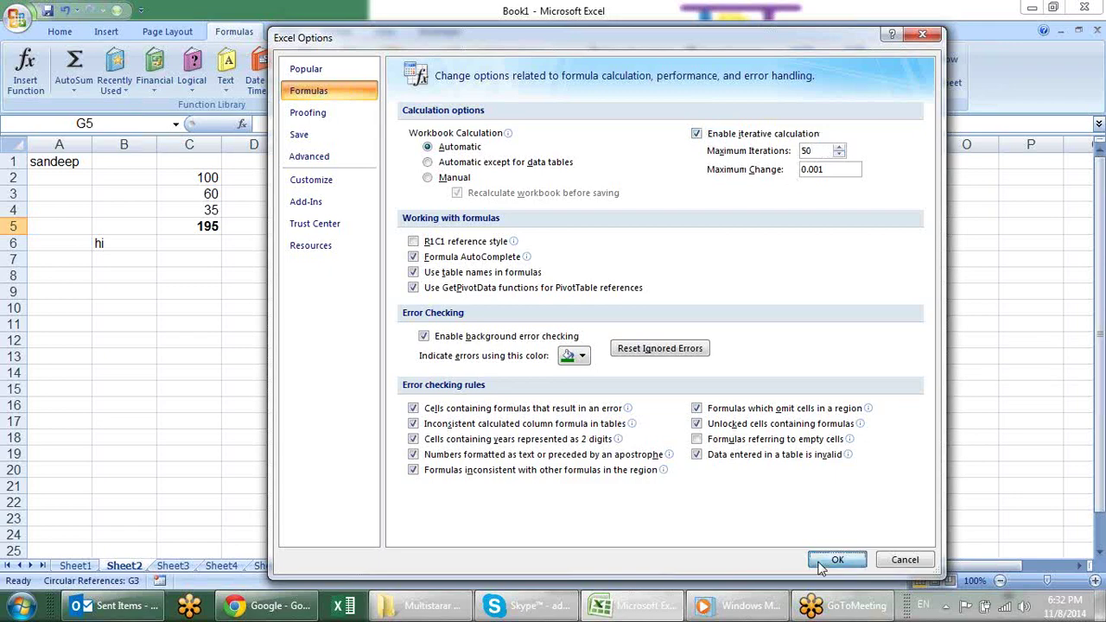
Check the resolved G3 and G4 values (990 and 1000), then clear both cells.
left_click(471, 195)
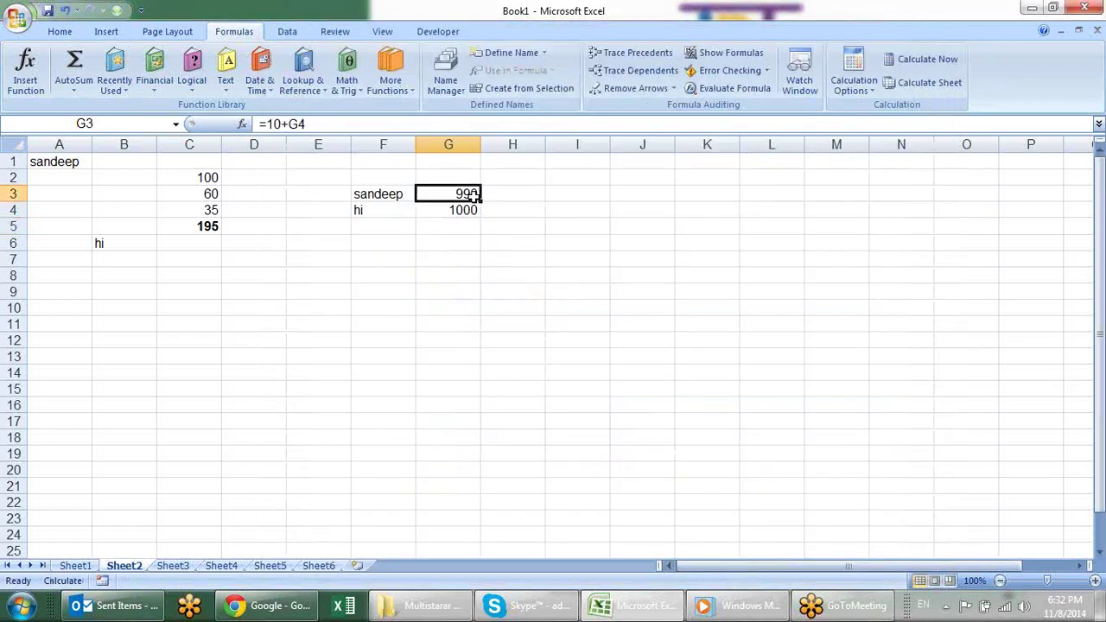
left_click(471, 211)
left_click(464, 191)
left_click(464, 210)
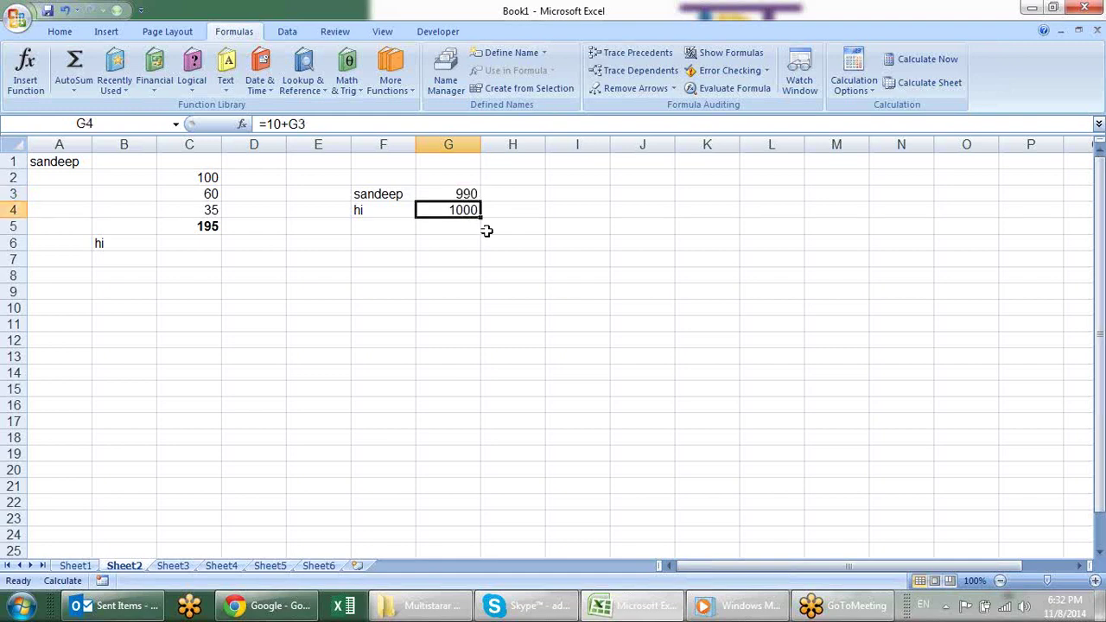
left_click(464, 192)
left_click(466, 209)
left_click_drag(469, 192, 472, 204)
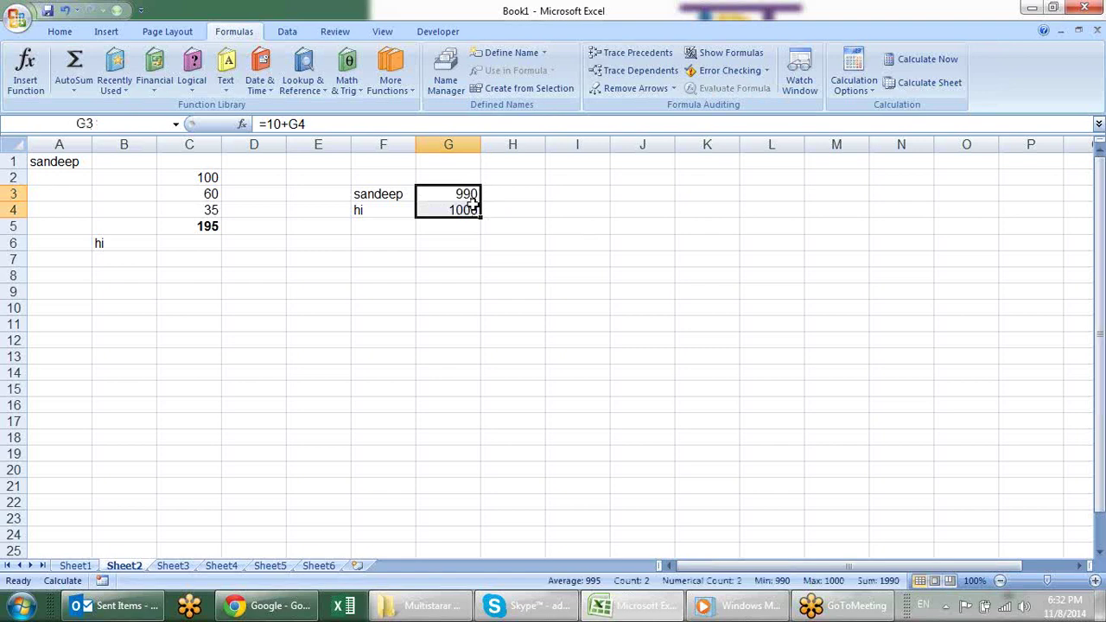
key("Delete")
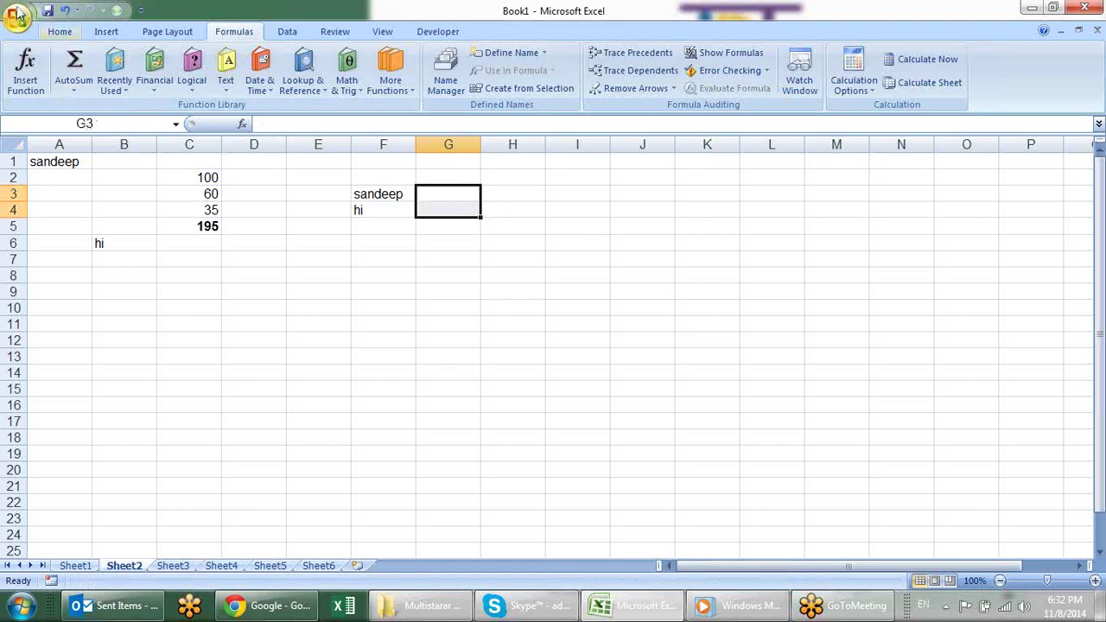
left_click(17, 17)
left_click(222, 386)
Disable iterative calculation in the Formulas settings of Excel Options.
left_click(13, 22)
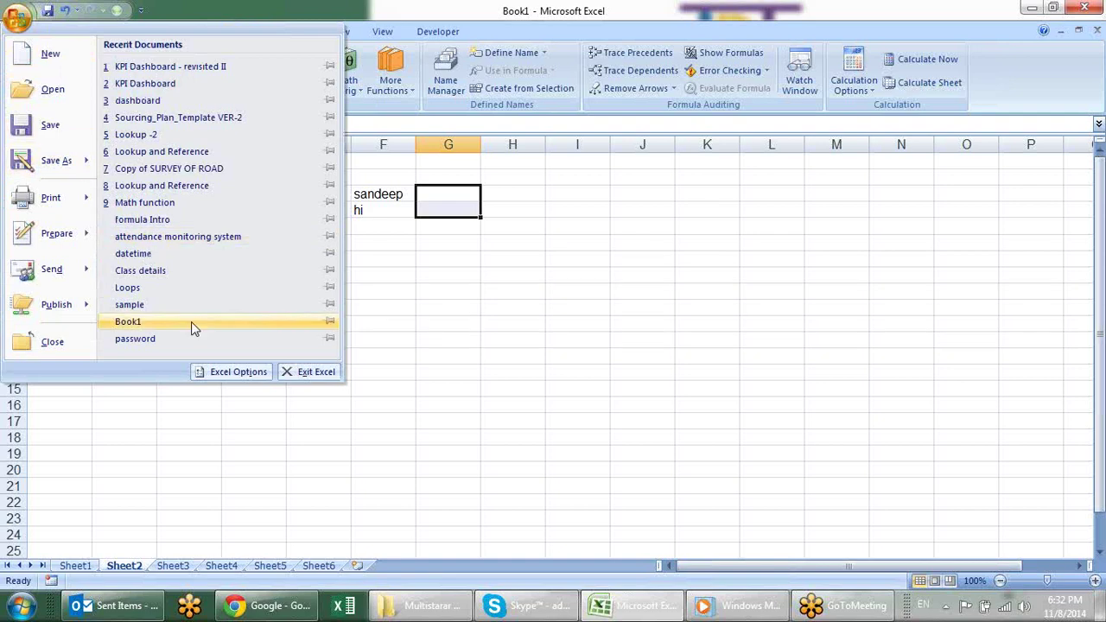
left_click(216, 371)
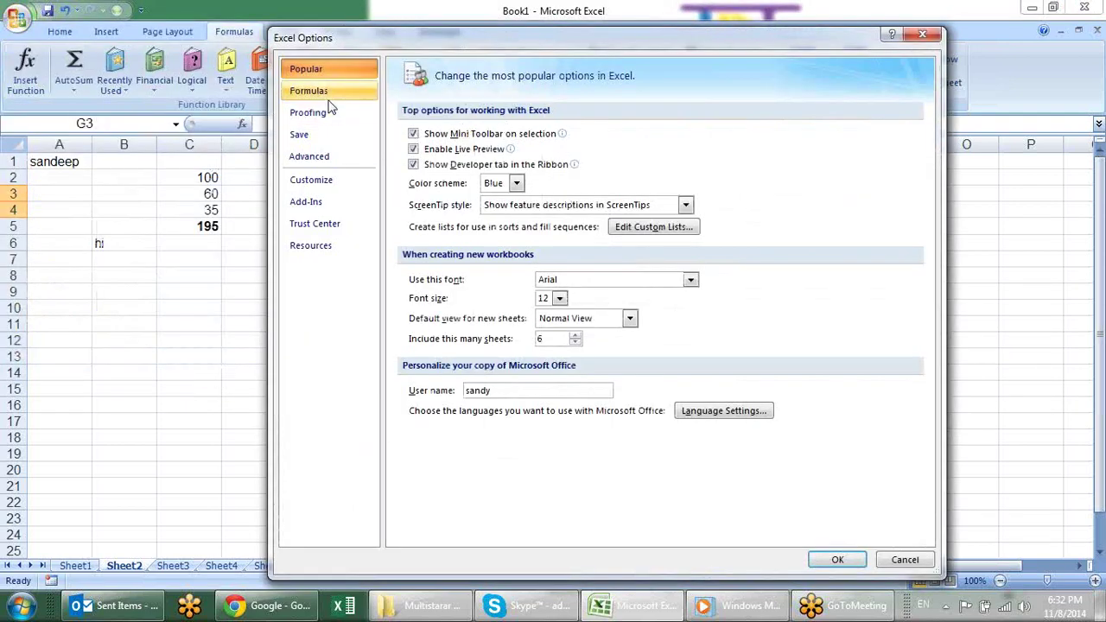
left_click(328, 95)
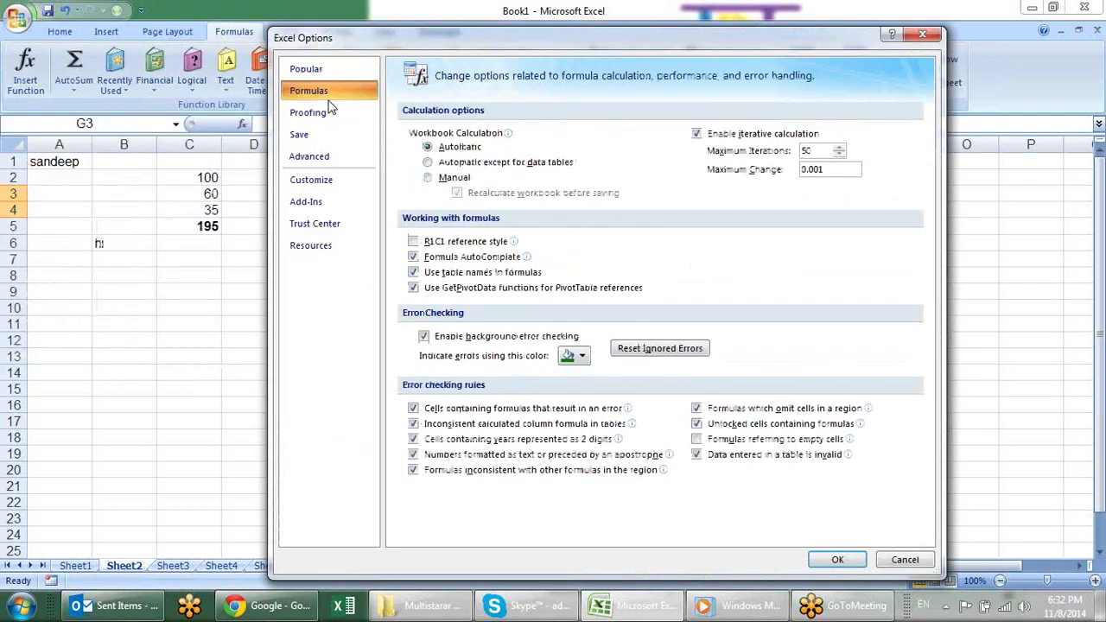
left_click(697, 135)
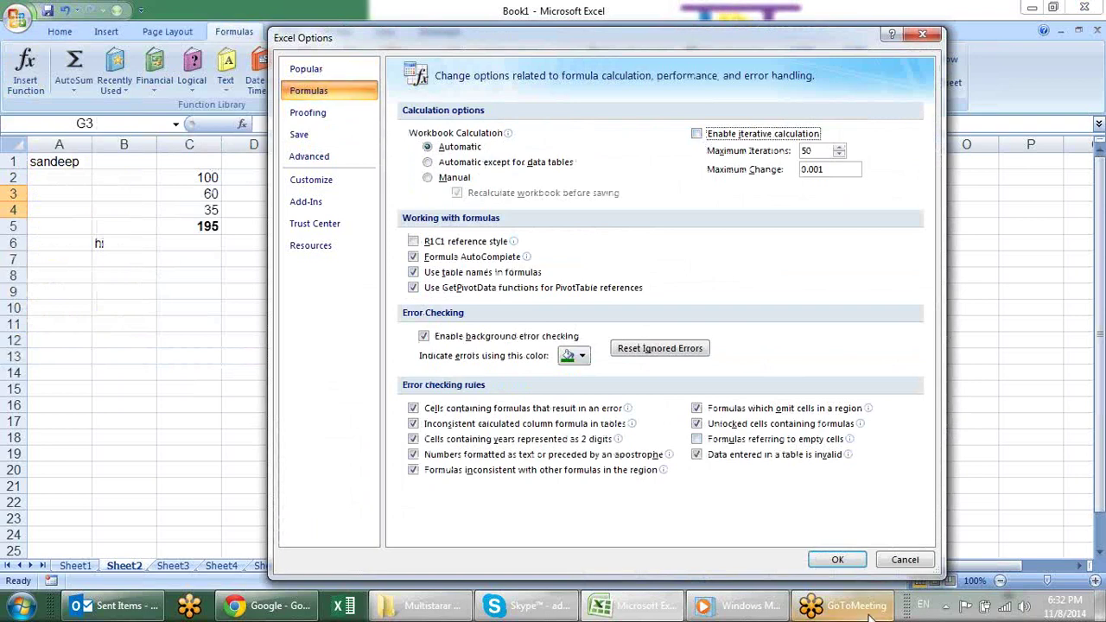
left_click(837, 560)
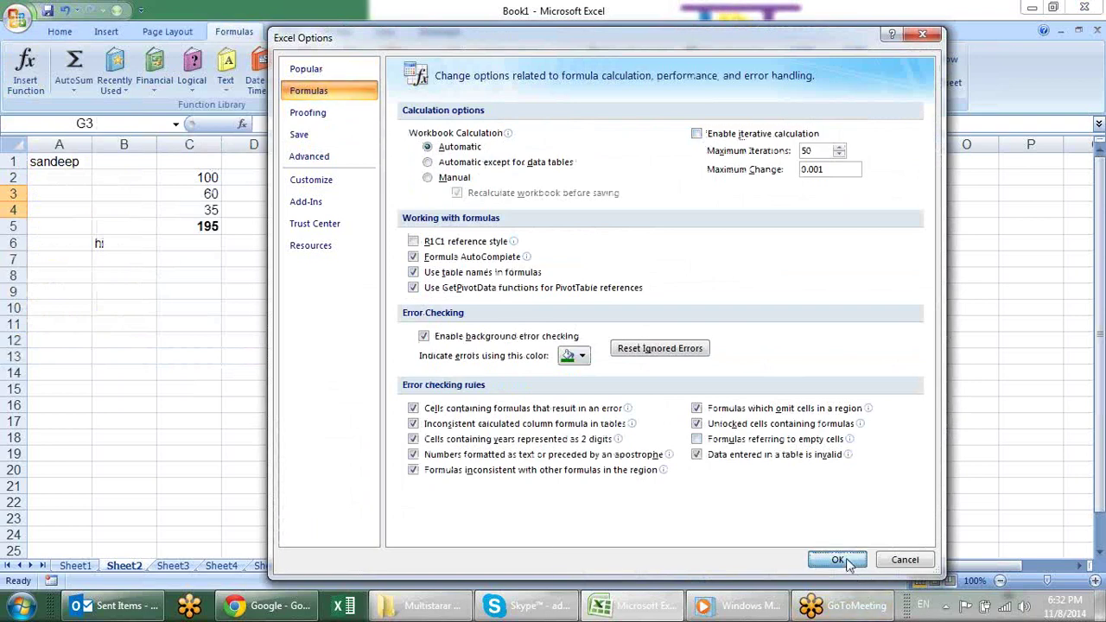
Review cells G6, G5, A1, G7 and J6, then bring up the file menu.
left_click(432, 244)
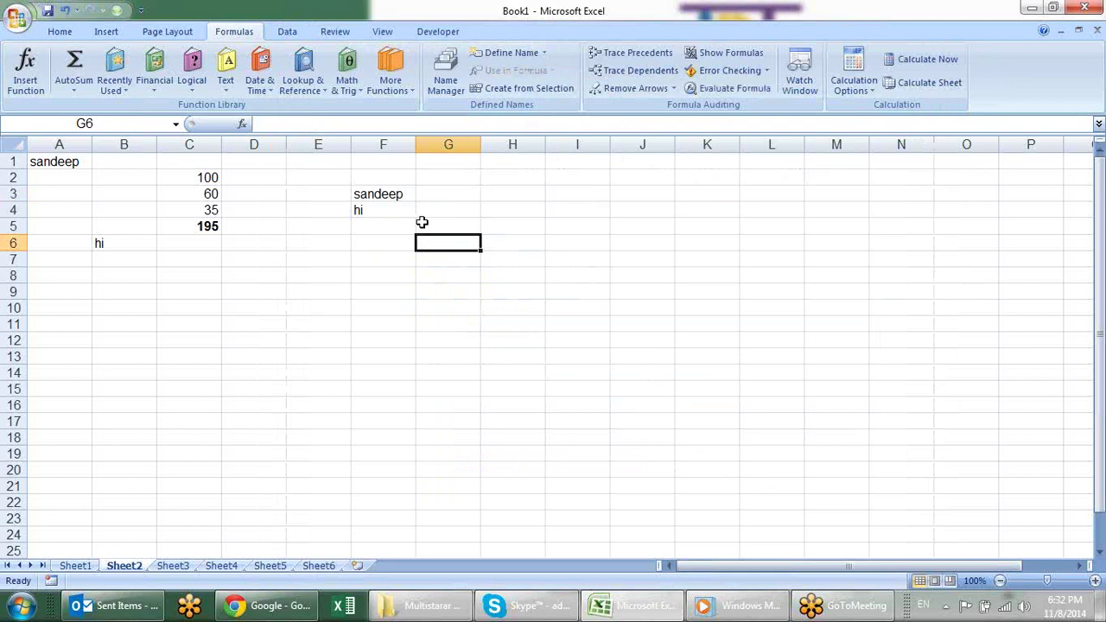
left_click(422, 223)
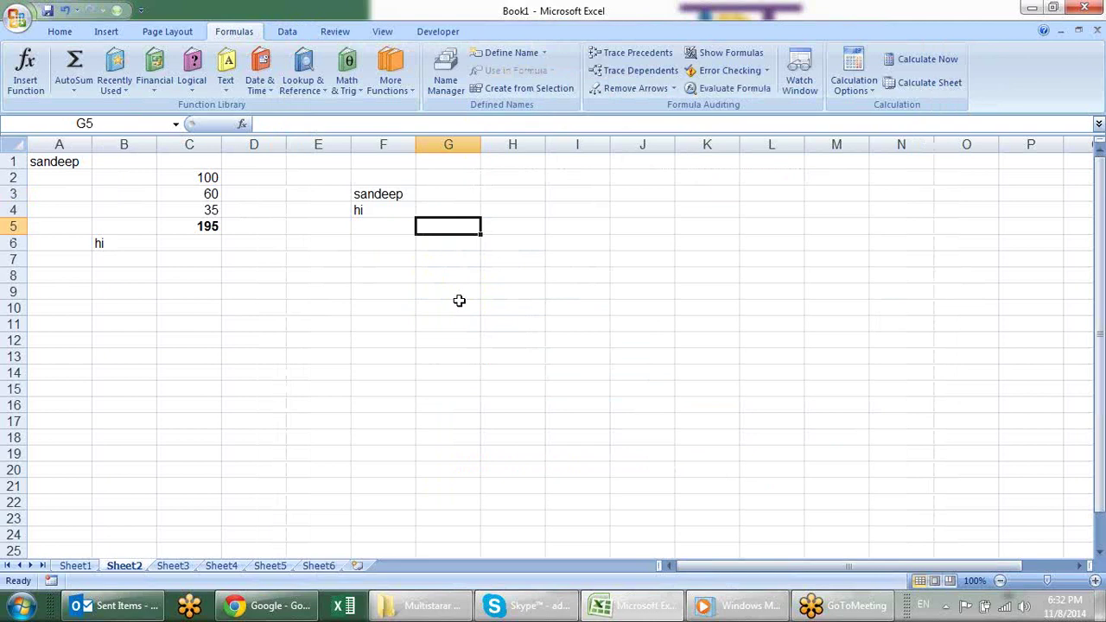
left_click(85, 163)
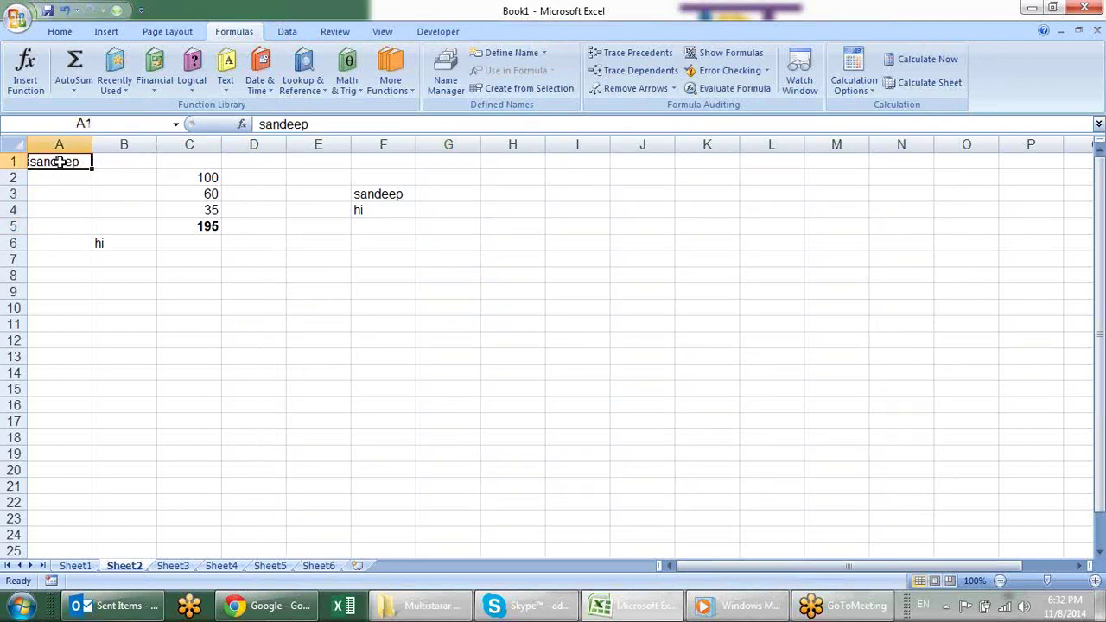
left_click(472, 262)
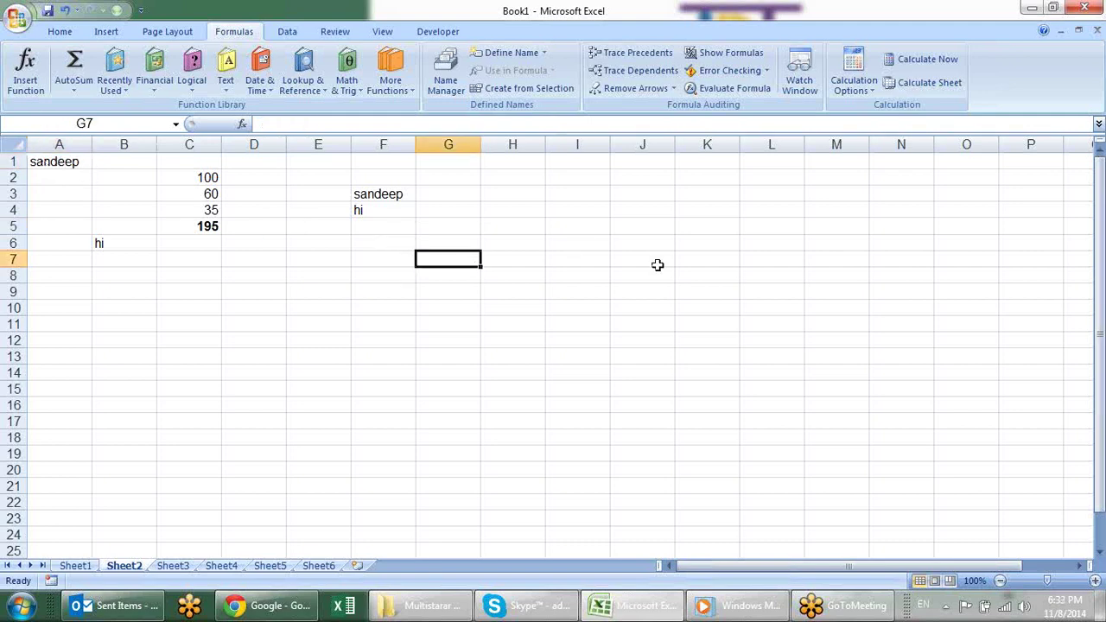
left_click(626, 246)
left_click(77, 155)
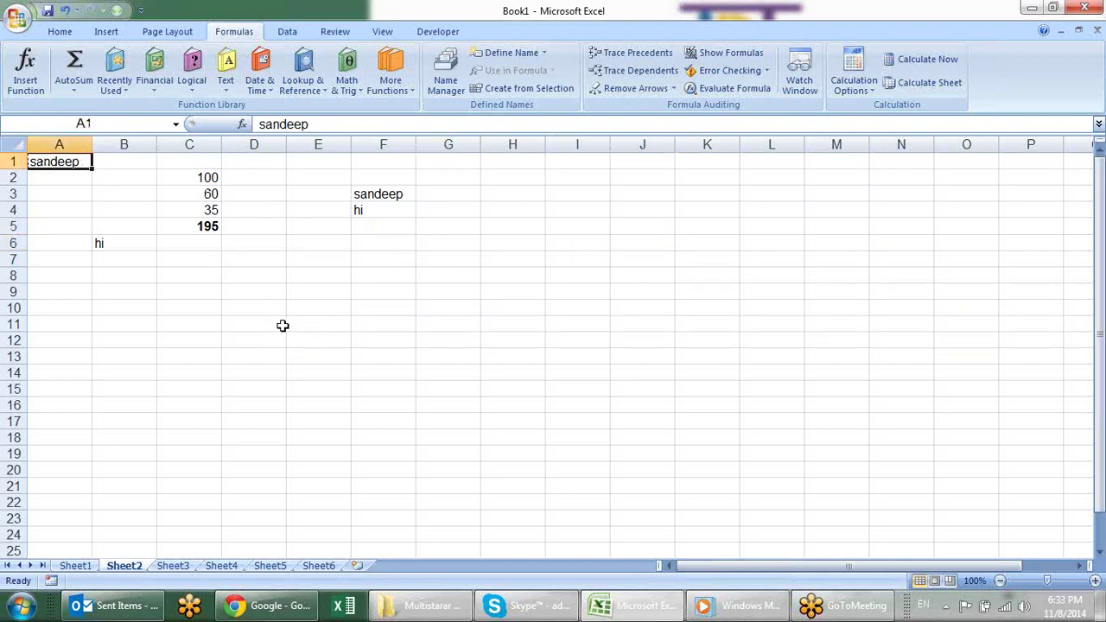
left_click(19, 20)
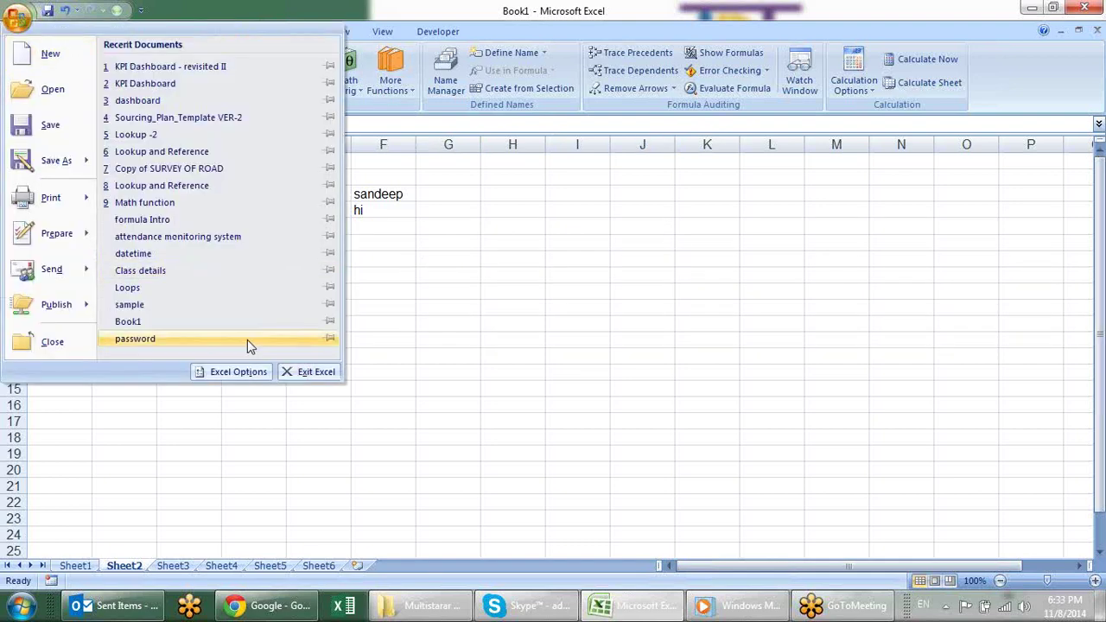
Enable R1C1 reference style in the Formulas options, then select cell R6C5.
left_click(249, 374)
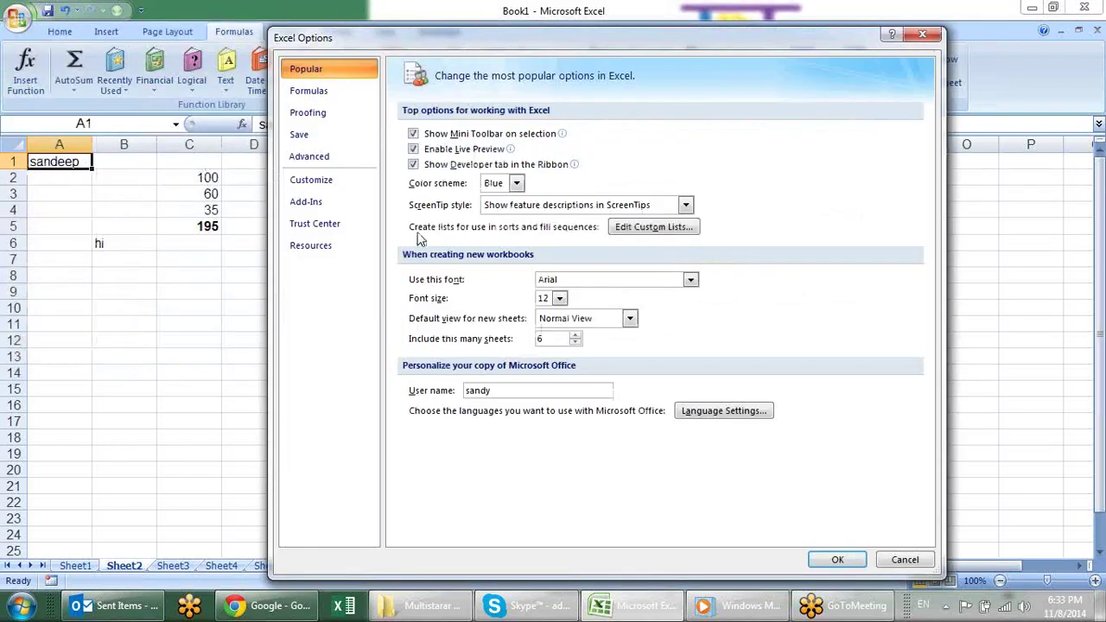
left_click(349, 93)
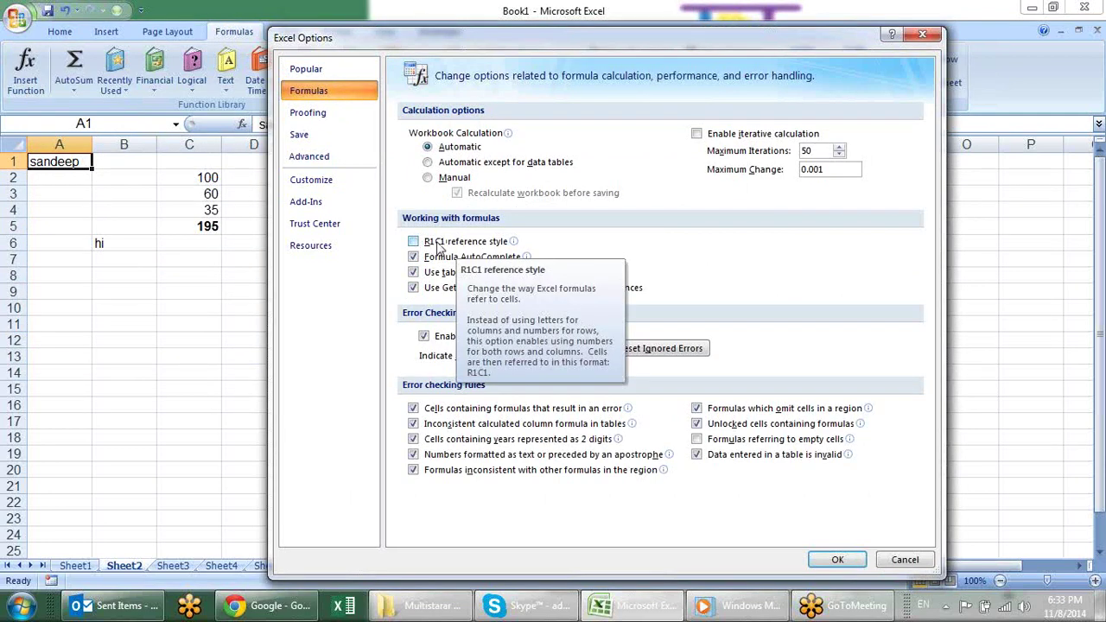
left_click(435, 243)
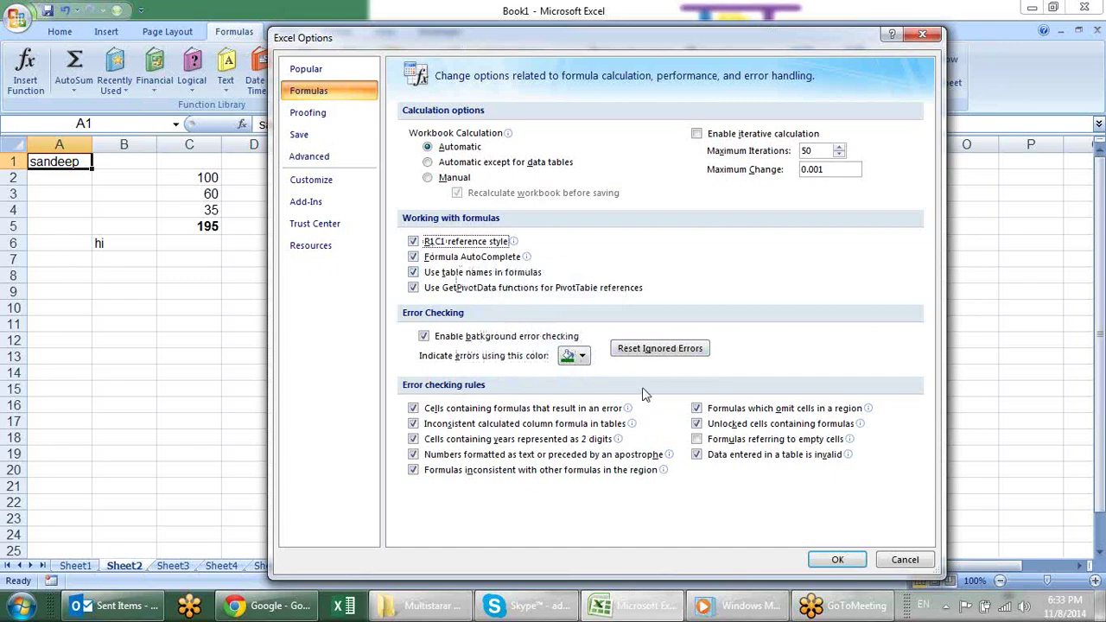
left_click(838, 560)
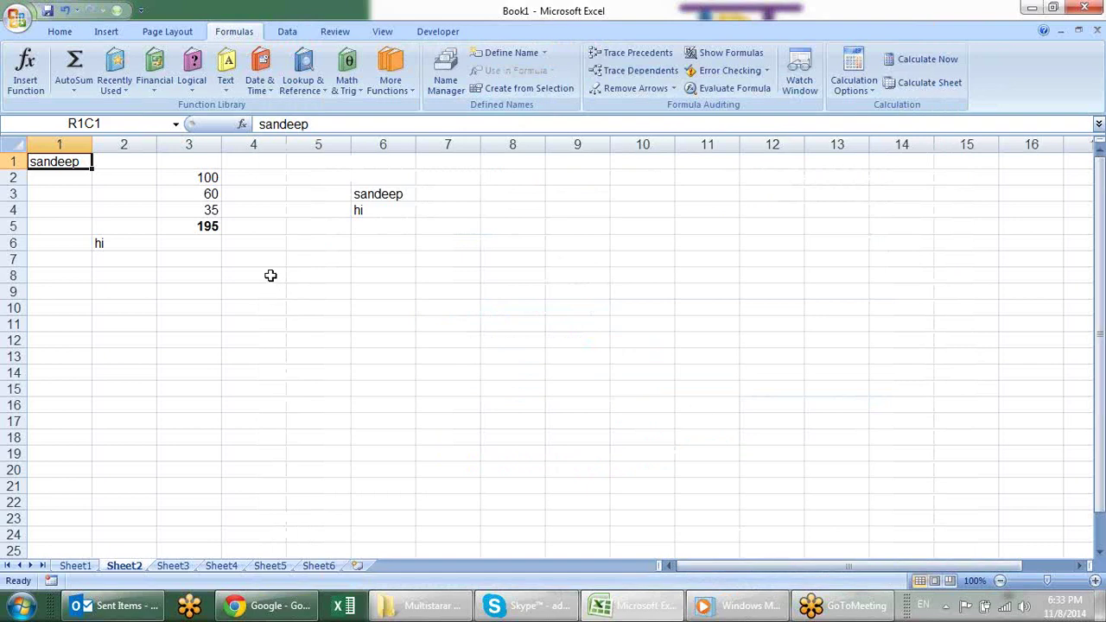
left_click(321, 246)
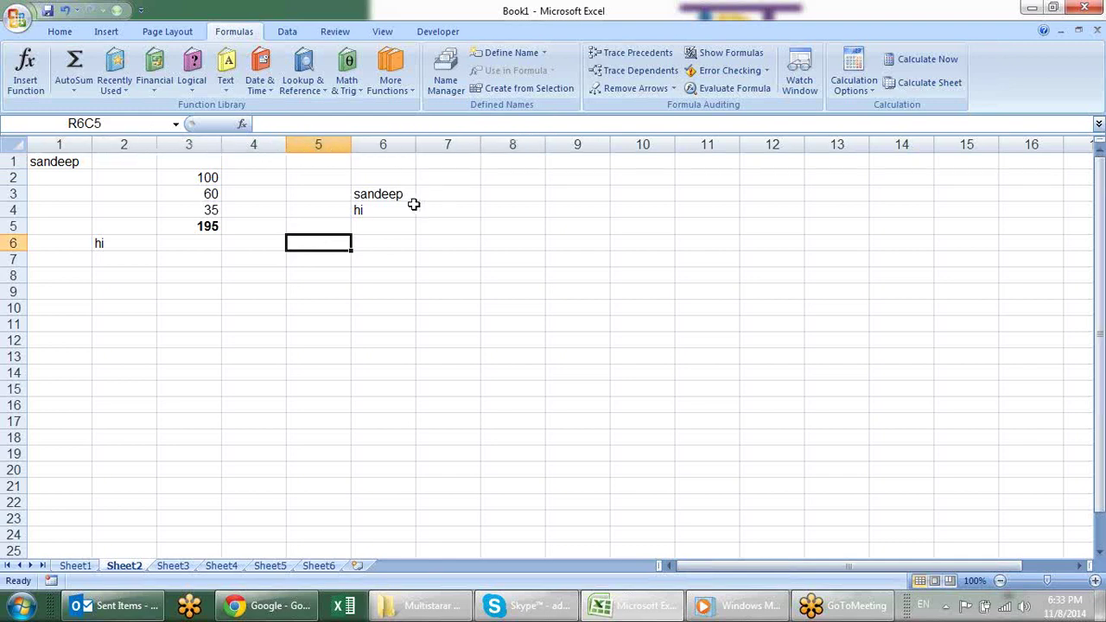
Enter formulas in R6C4 and R6C7 that both reference cell R1C1.
left_click(232, 242)
type("=")
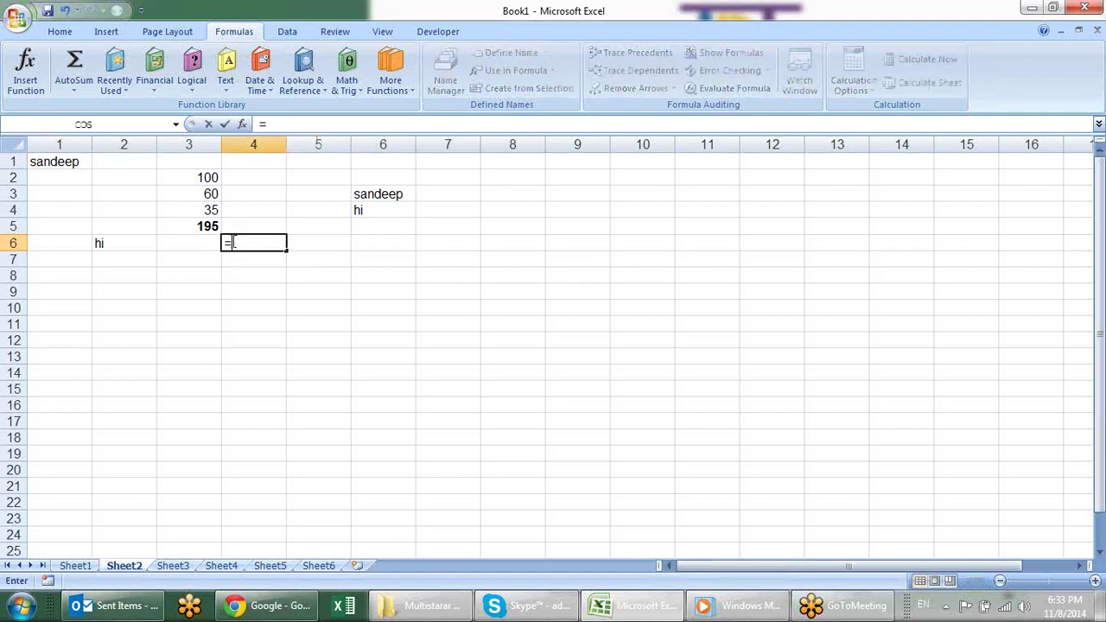
left_click(72, 161)
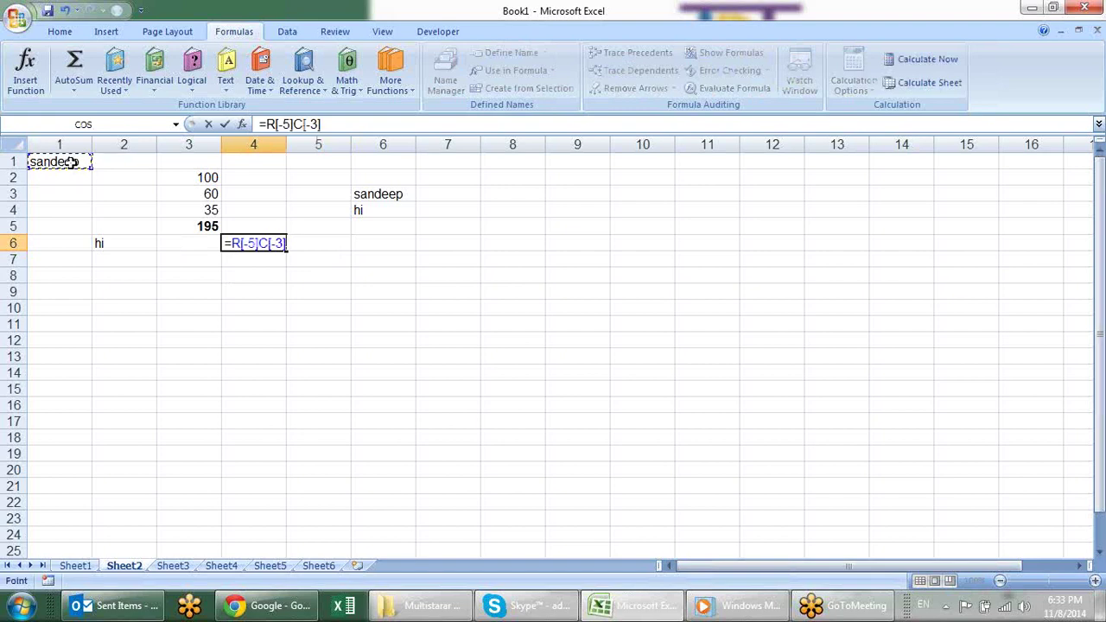
key("Return")
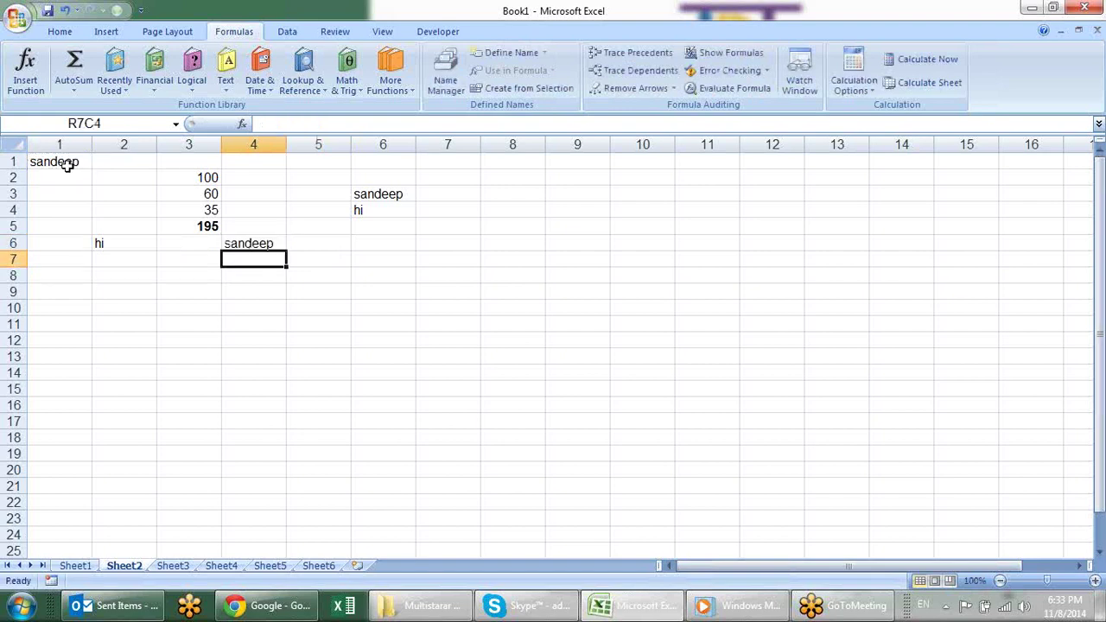
left_click(439, 239)
type("=")
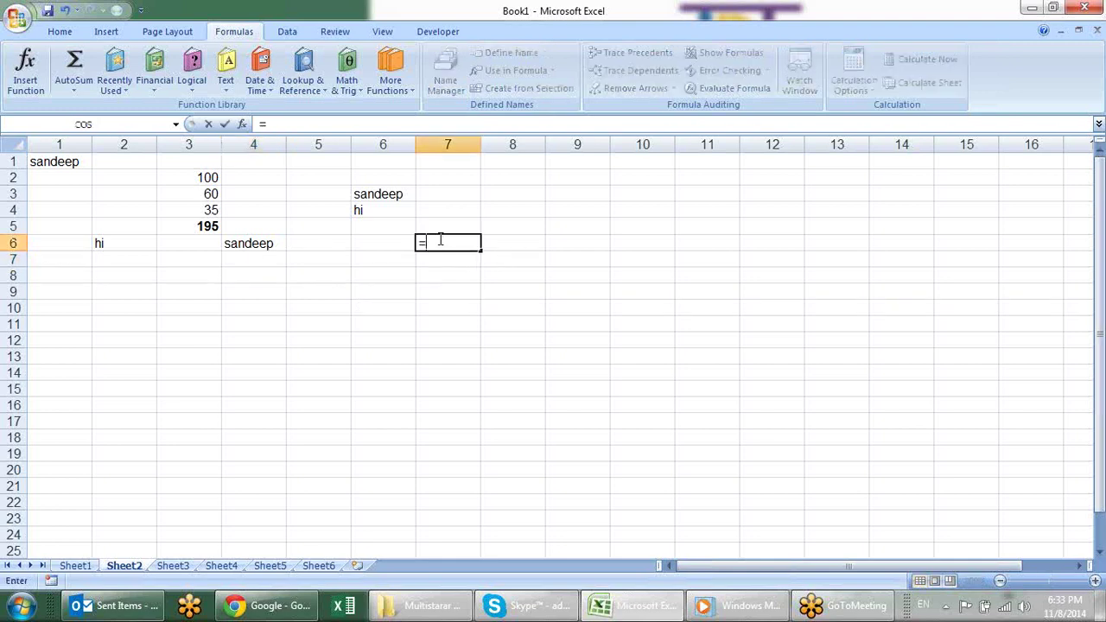
left_click(57, 170)
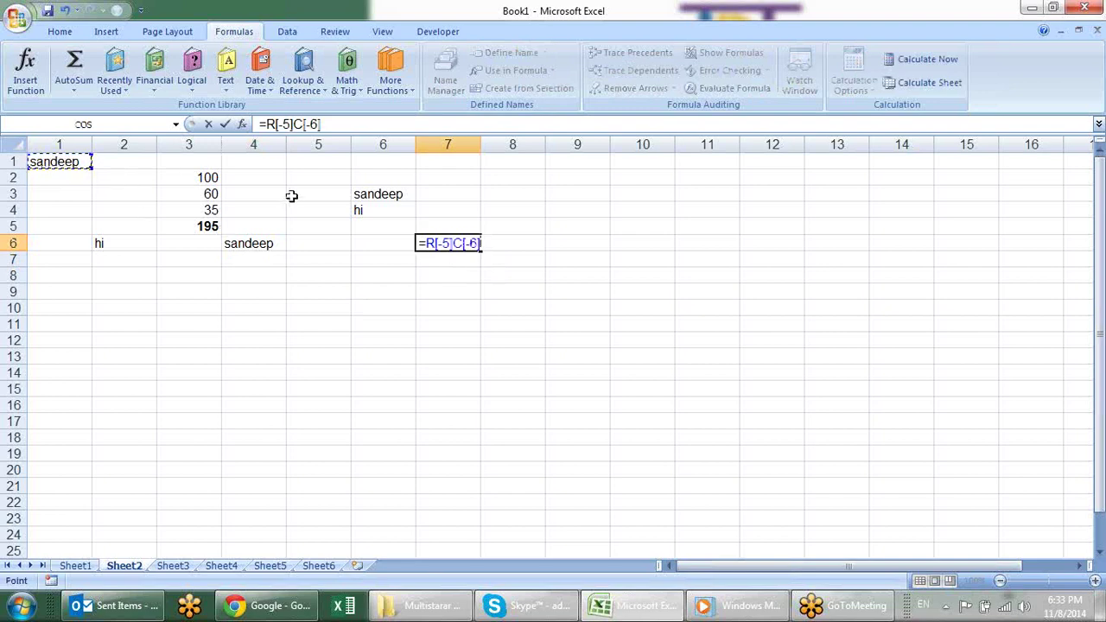
key("Return")
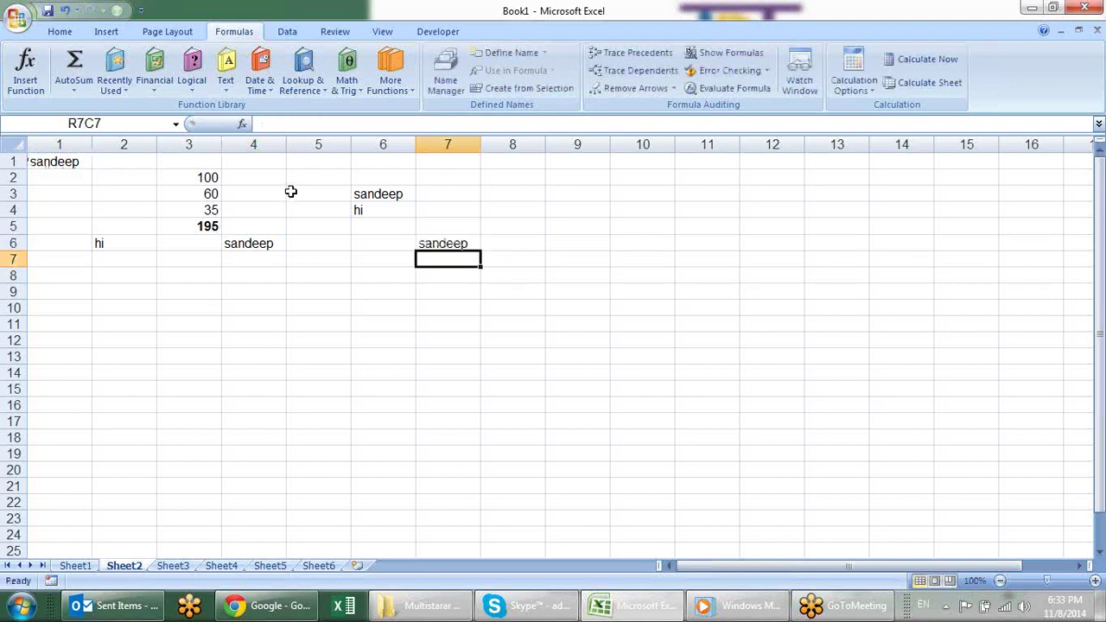
Inspect the relative formulas =R[-5]C[-3] and =R[-5]C[-6] against source cell R1C1.
left_click(279, 241)
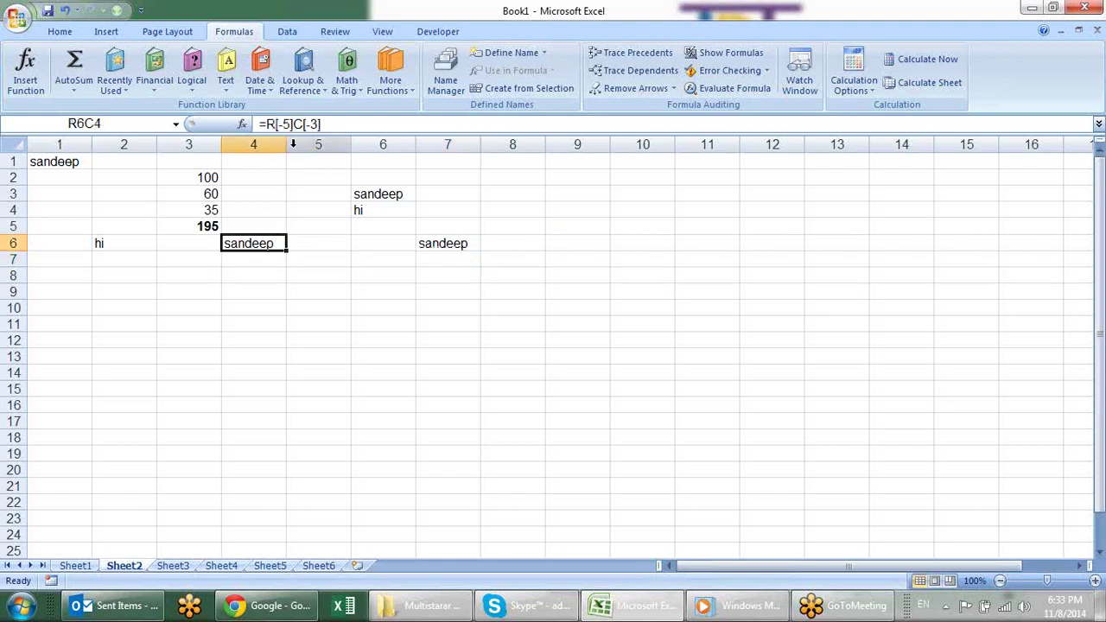
left_click(453, 241)
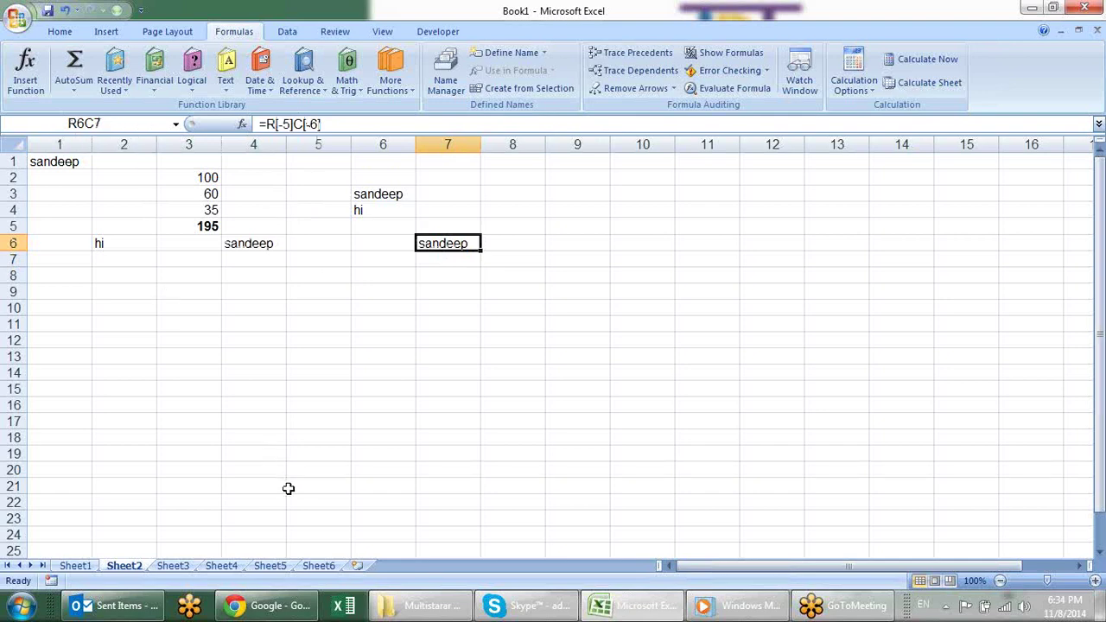
left_click(43, 161)
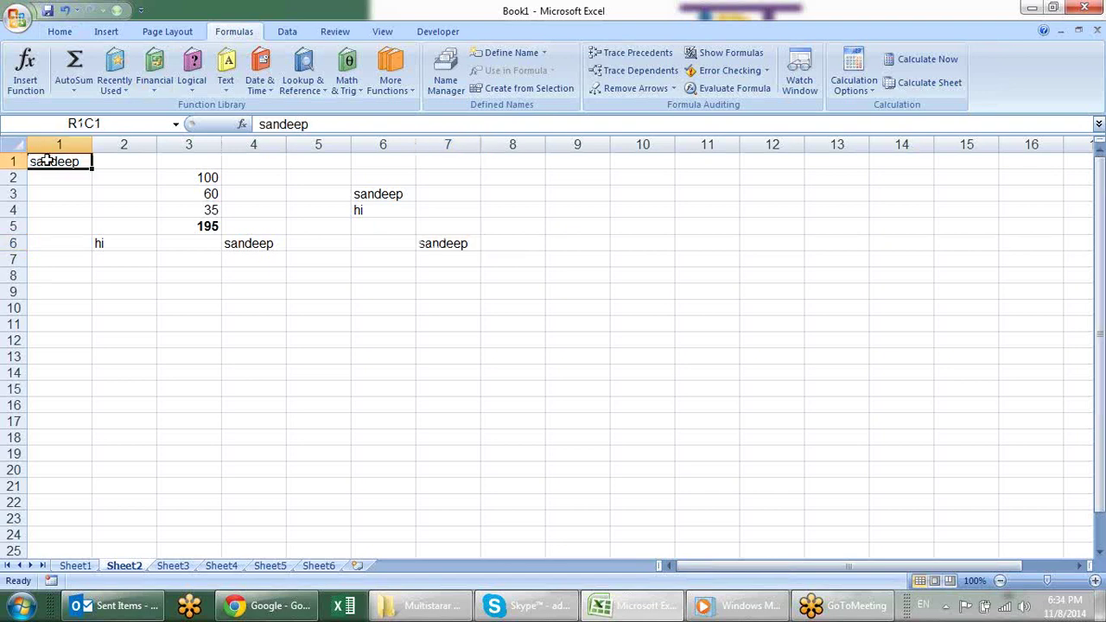
left_click(446, 241)
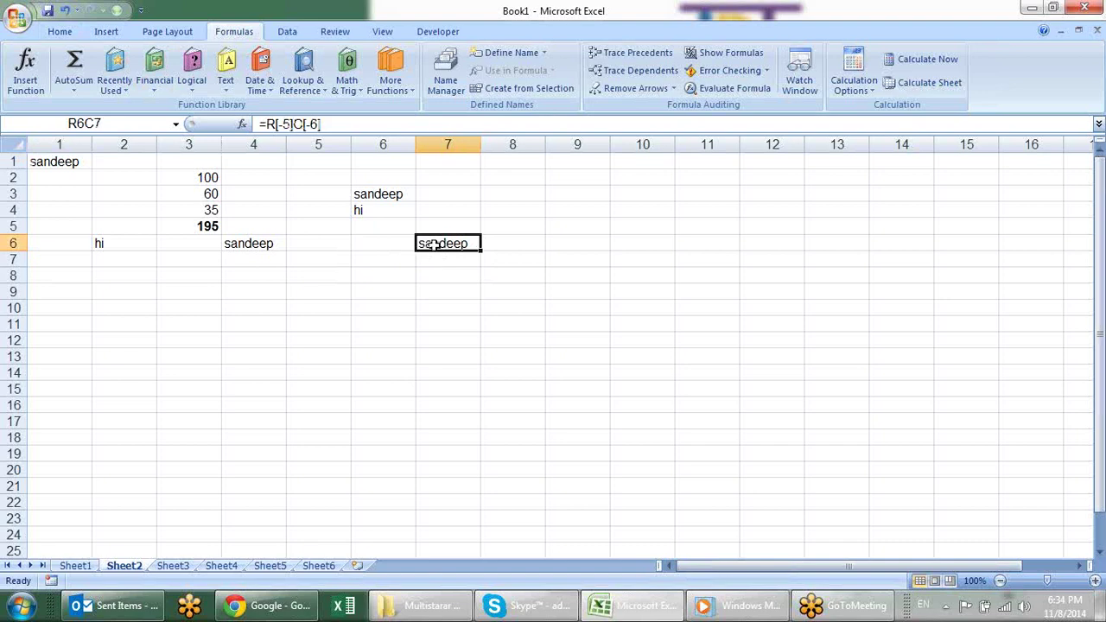
key("Up")
key("Up")
key("Up")
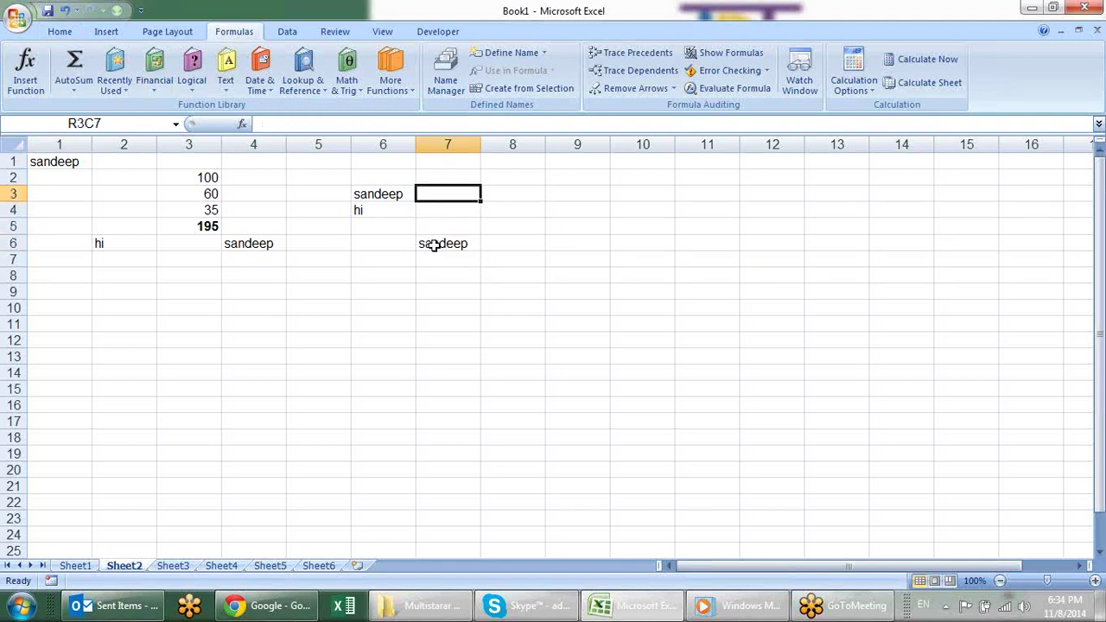
key("Up")
key("Up")
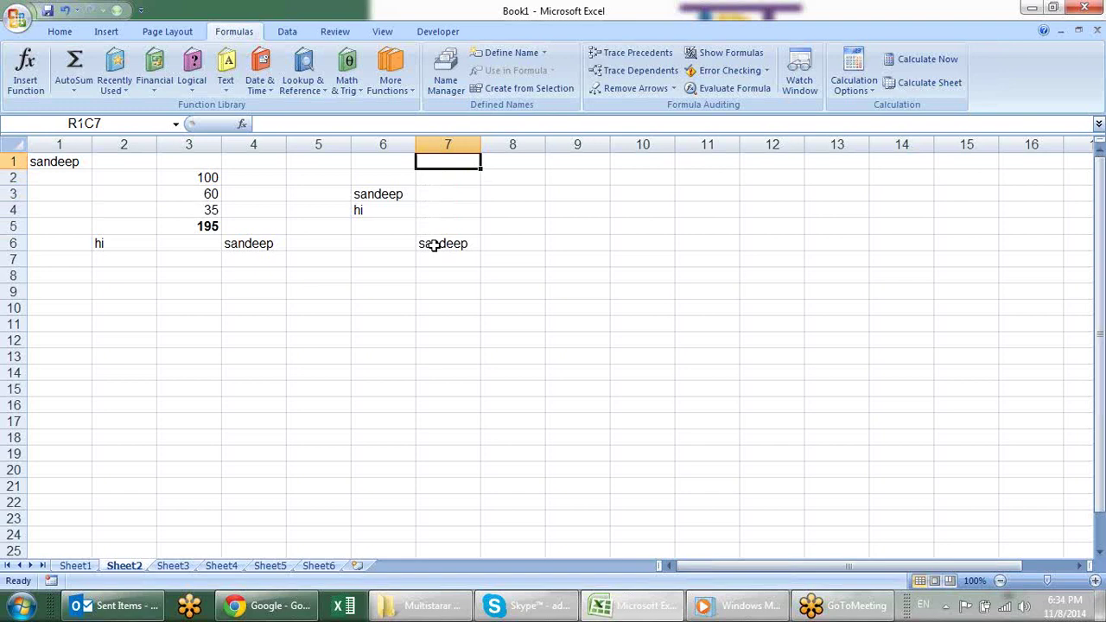
key("Down")
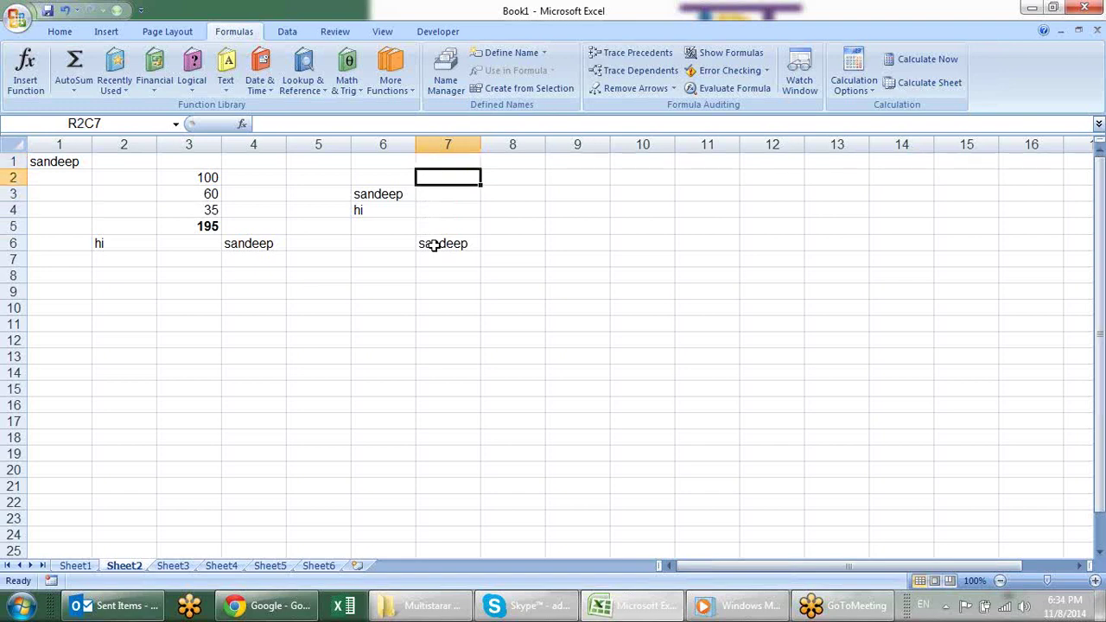
key("Down")
key("Down")
key("Down")
key("Down")
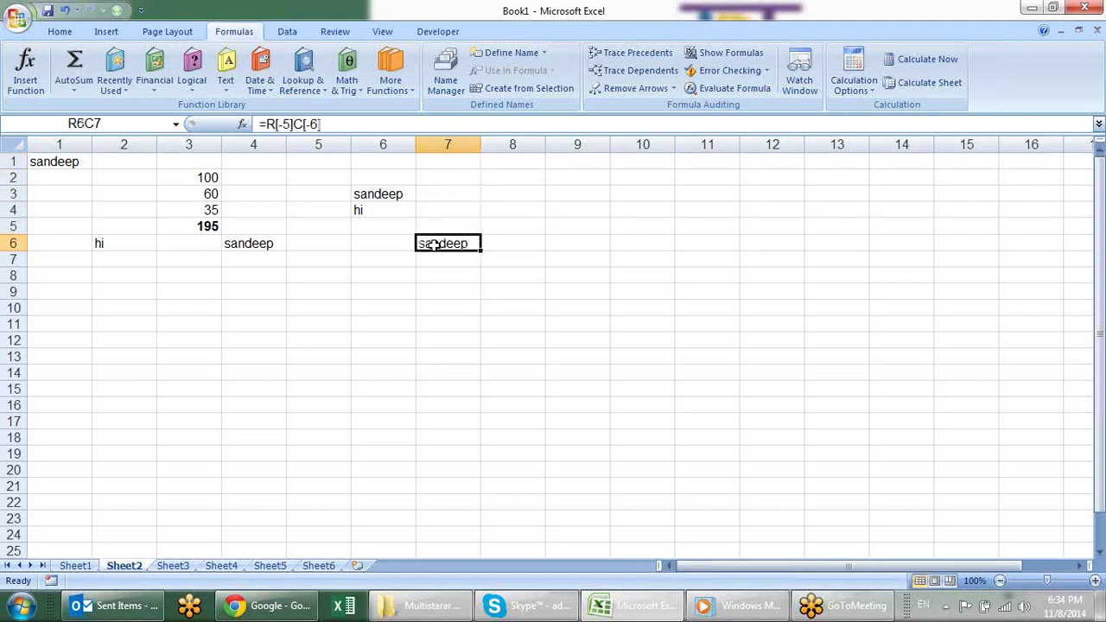
key("Up")
key("Up")
key("Up")
key("Up")
key("Up")
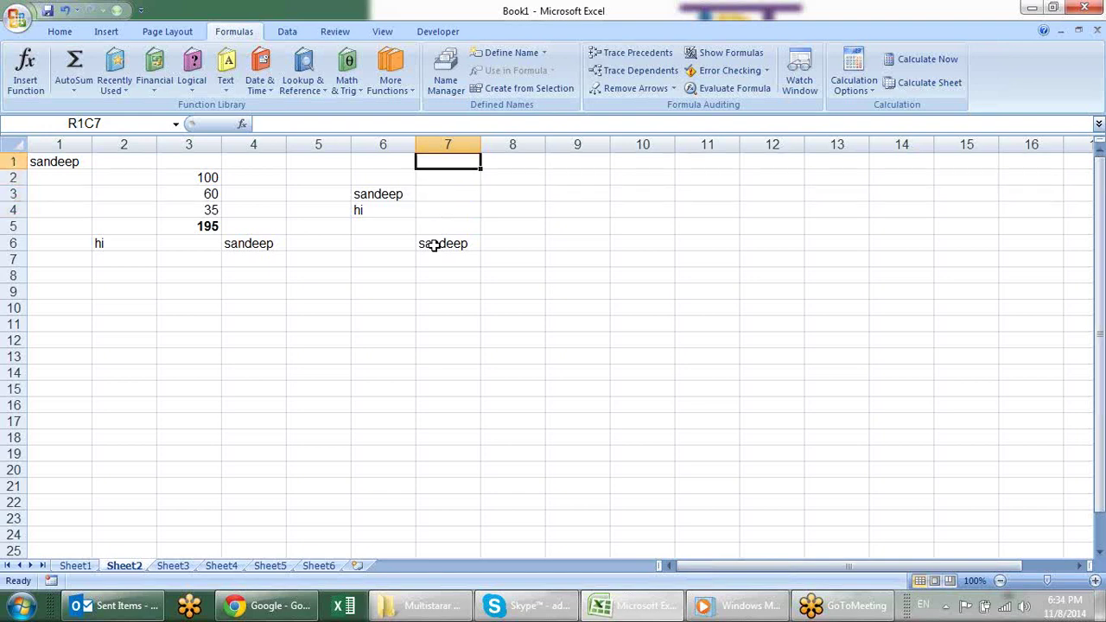
key("Left")
key("Left")
key("Left")
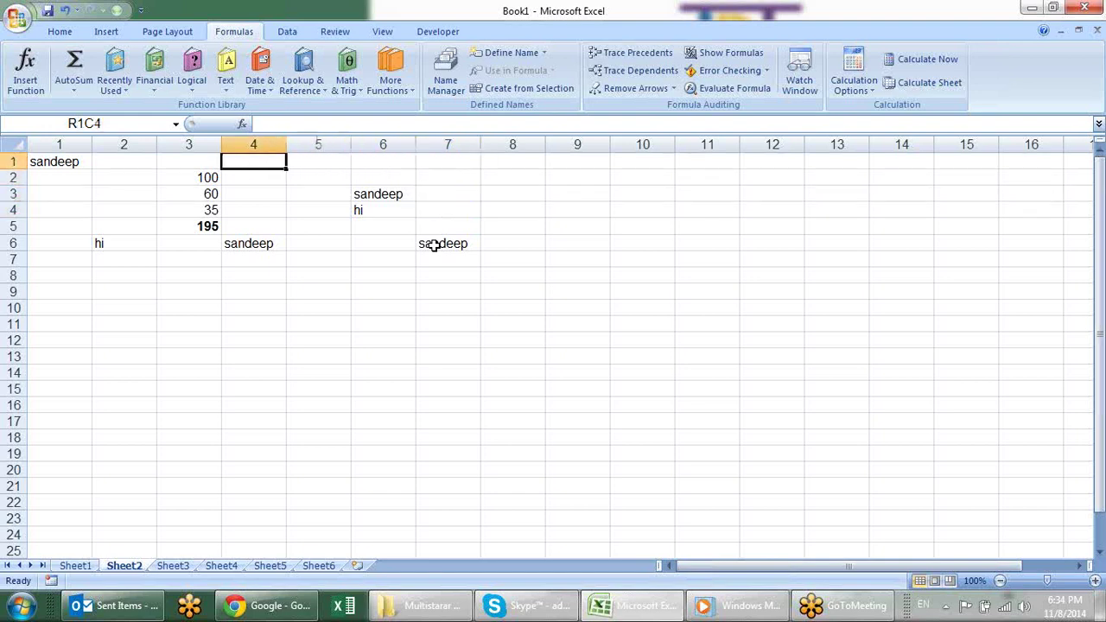
key("Left")
key("Left")
key("Left")
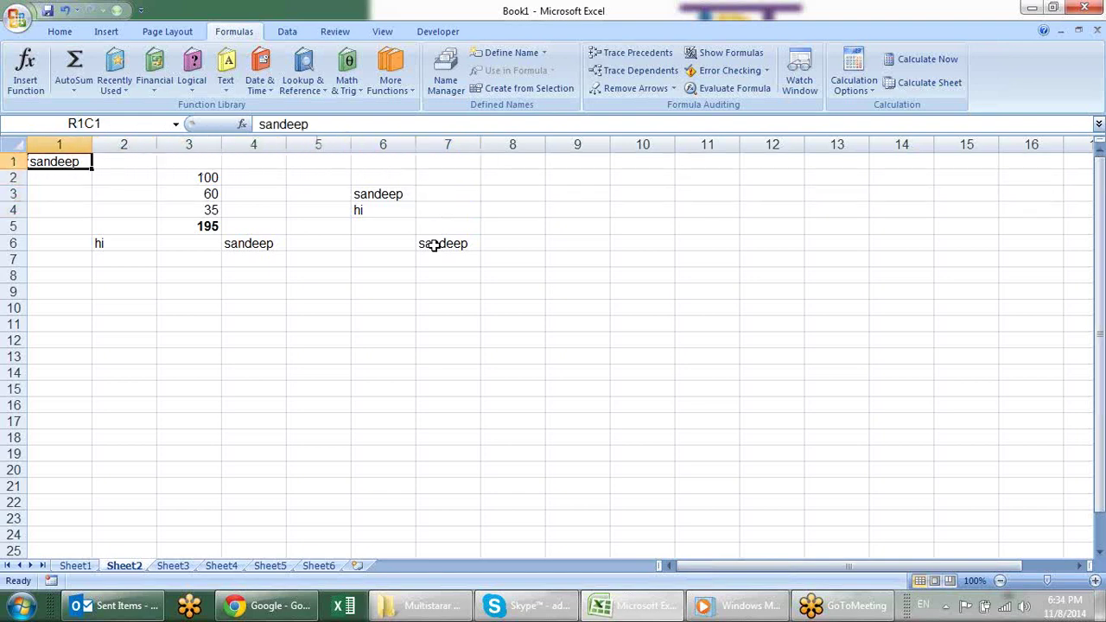
key("Right")
key("Right")
key("Down")
key("Down")
key("Down")
key("Down")
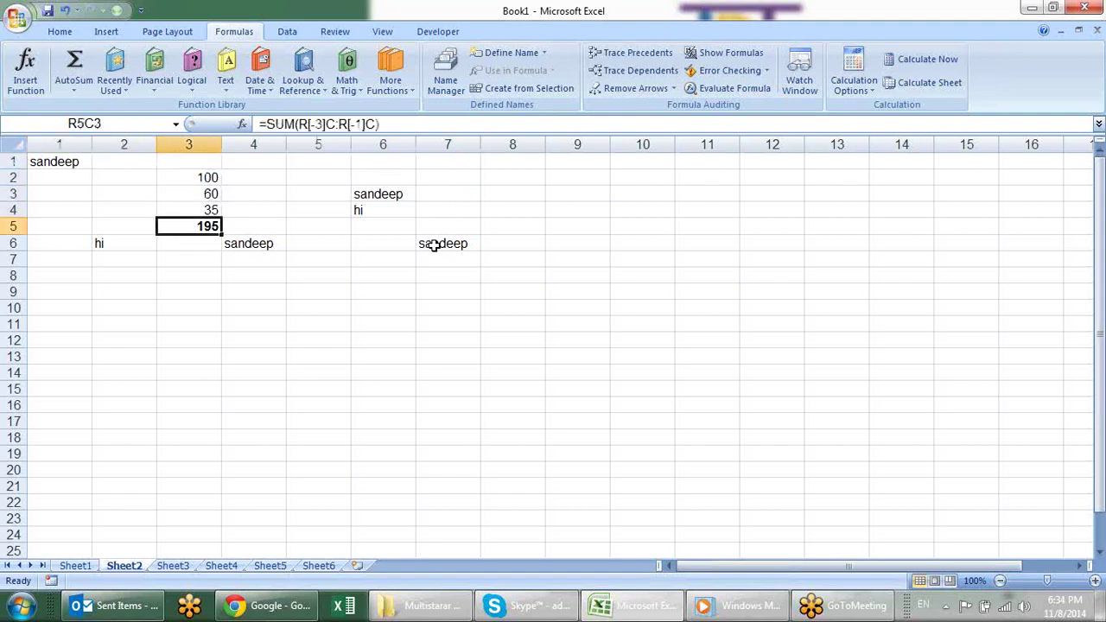
key("Down")
key("Right")
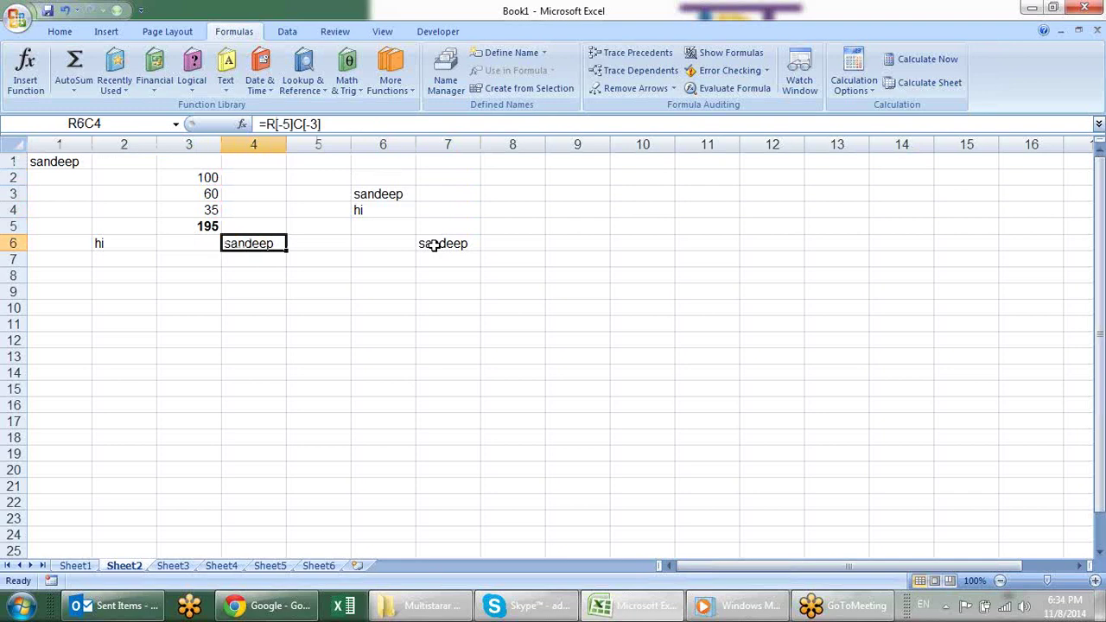
key("Left")
key("Left")
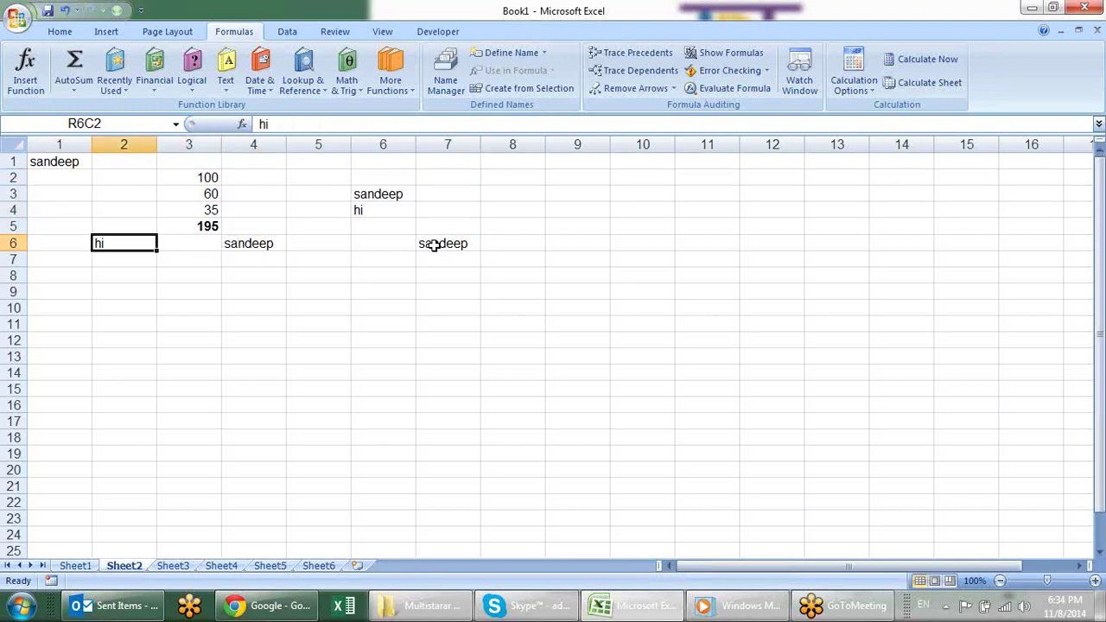
key("Left")
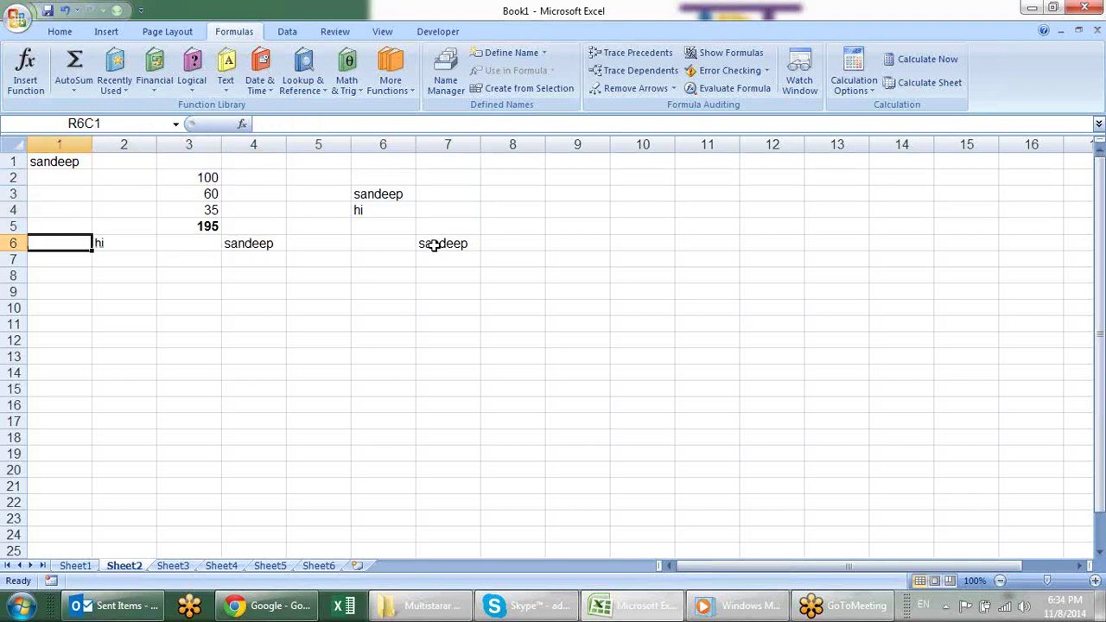
key("Up")
key("Up")
key("Up")
key("Up")
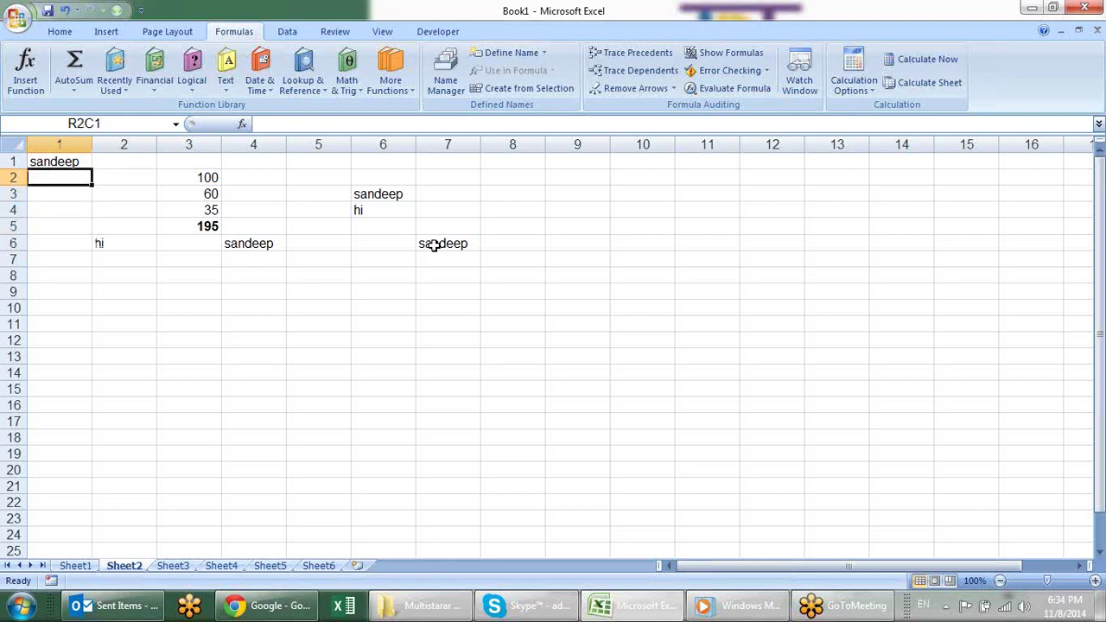
key("Up")
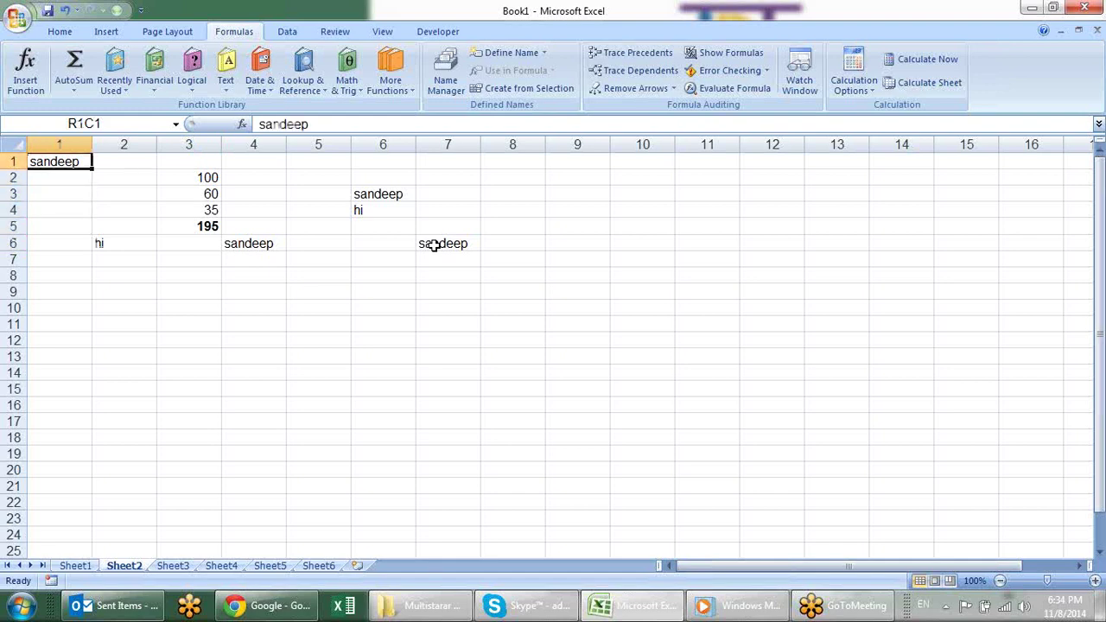
left_click(266, 243)
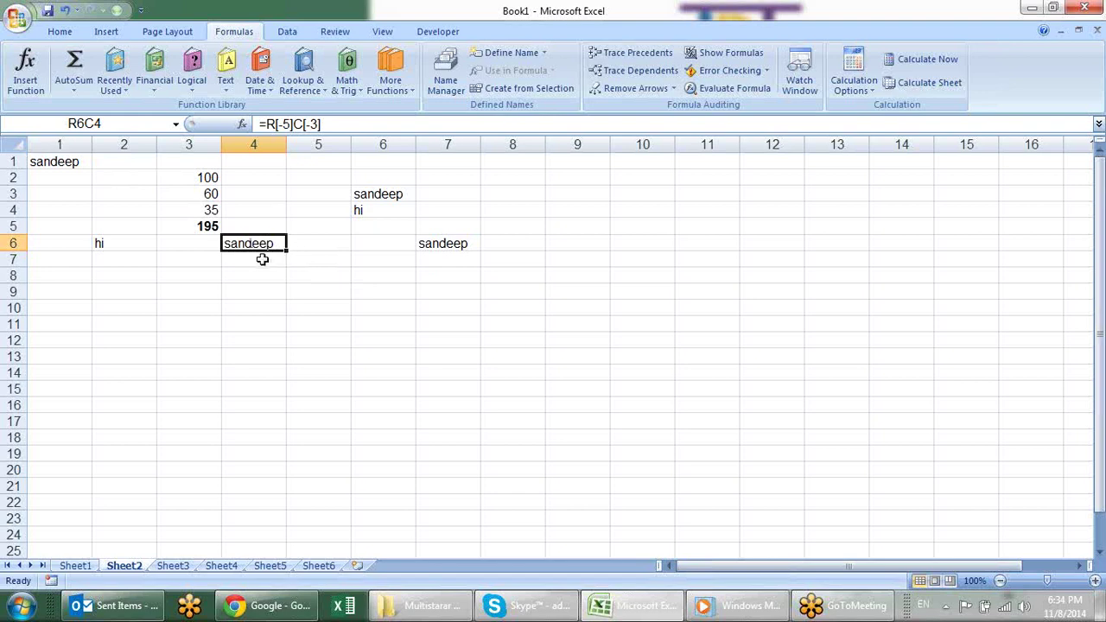
left_click(319, 273)
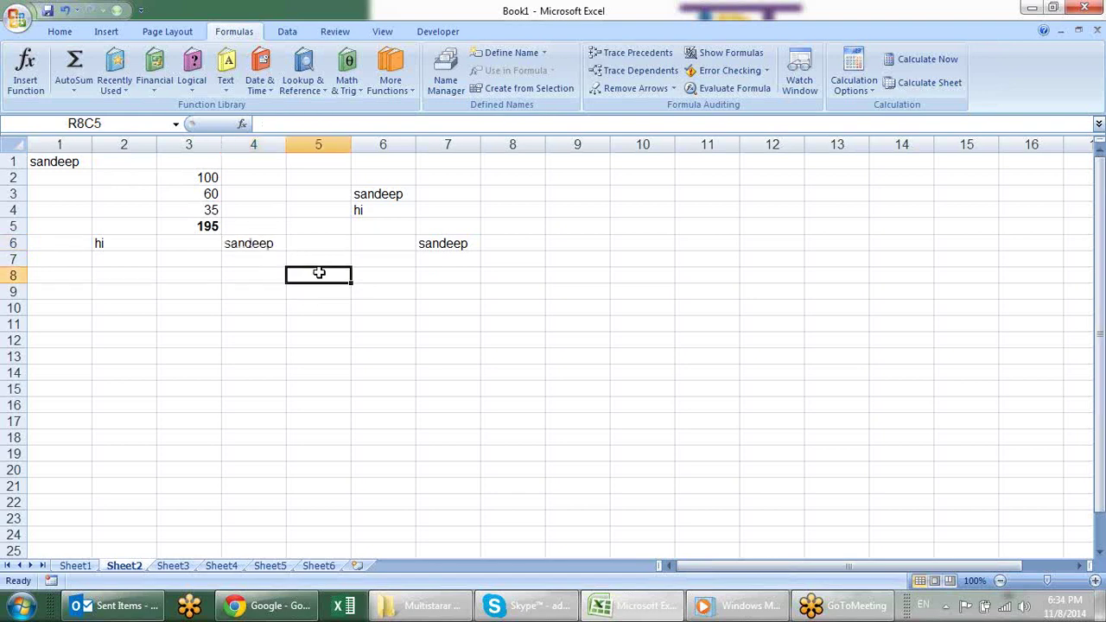
type("=")
key("Down")
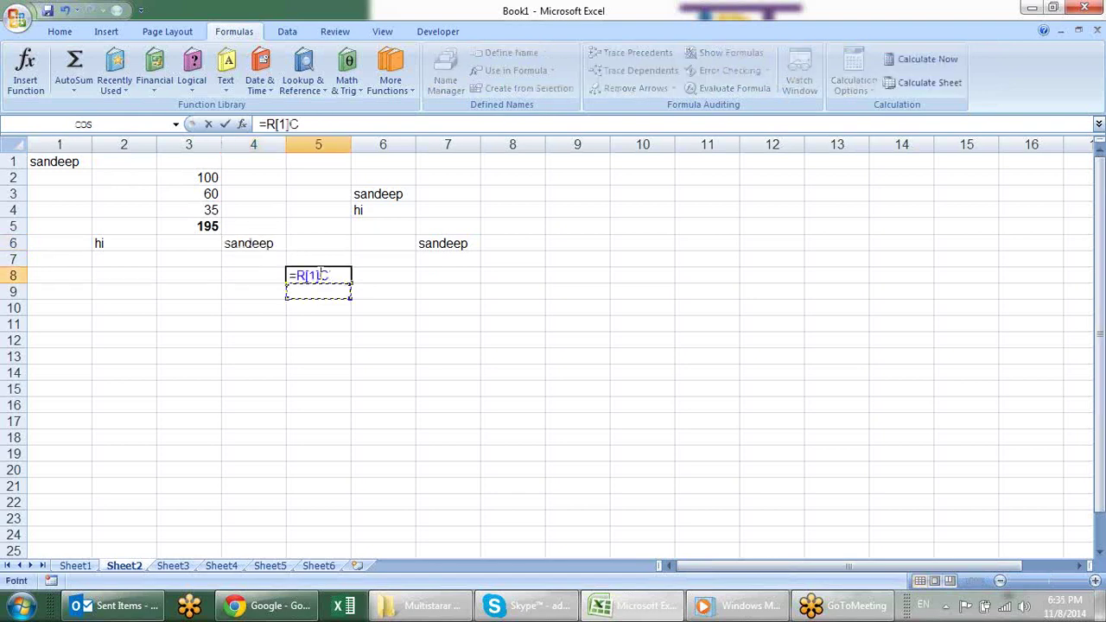
key("Down")
key("Down")
key("Down")
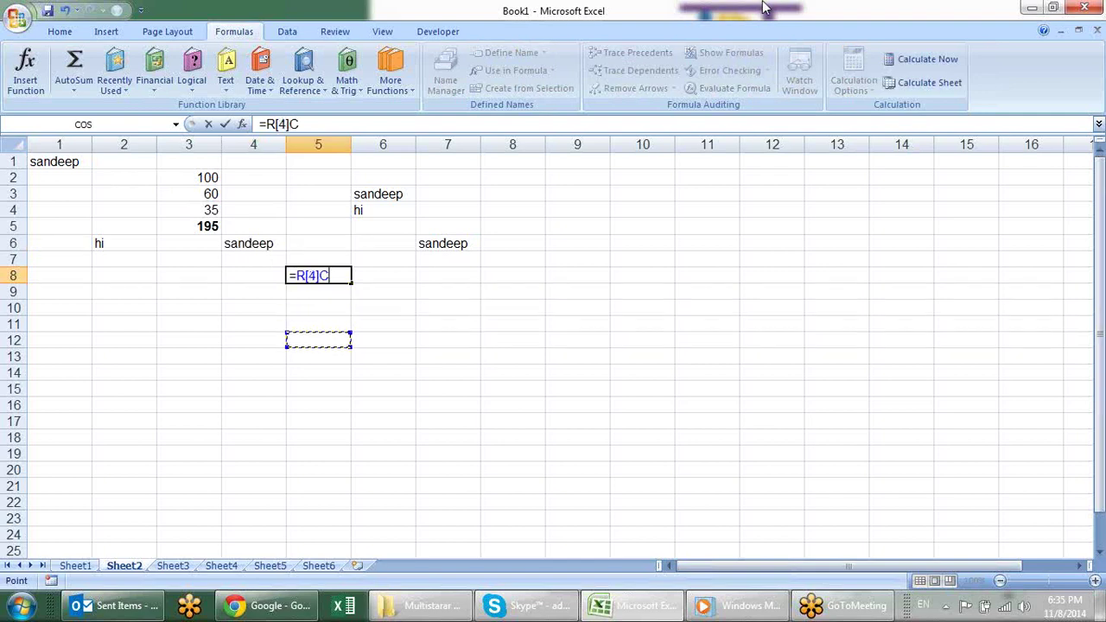
key("Down")
key("Up")
key("Up")
key("Up")
key("Up")
key("Up")
key("Up")
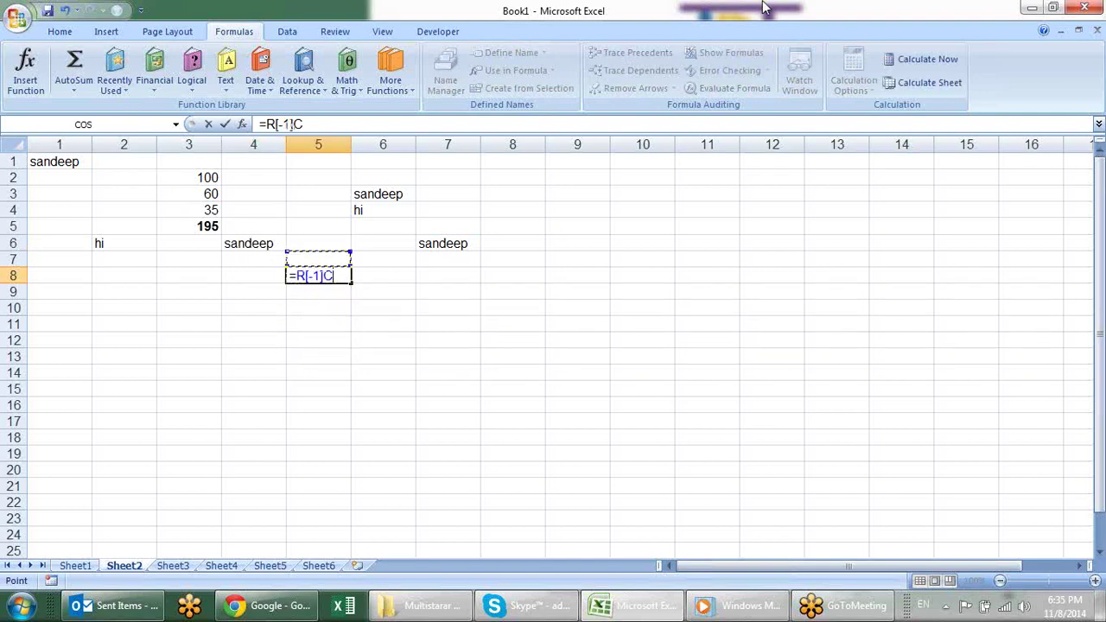
key("Up")
key("Up")
key("Up")
key("Up")
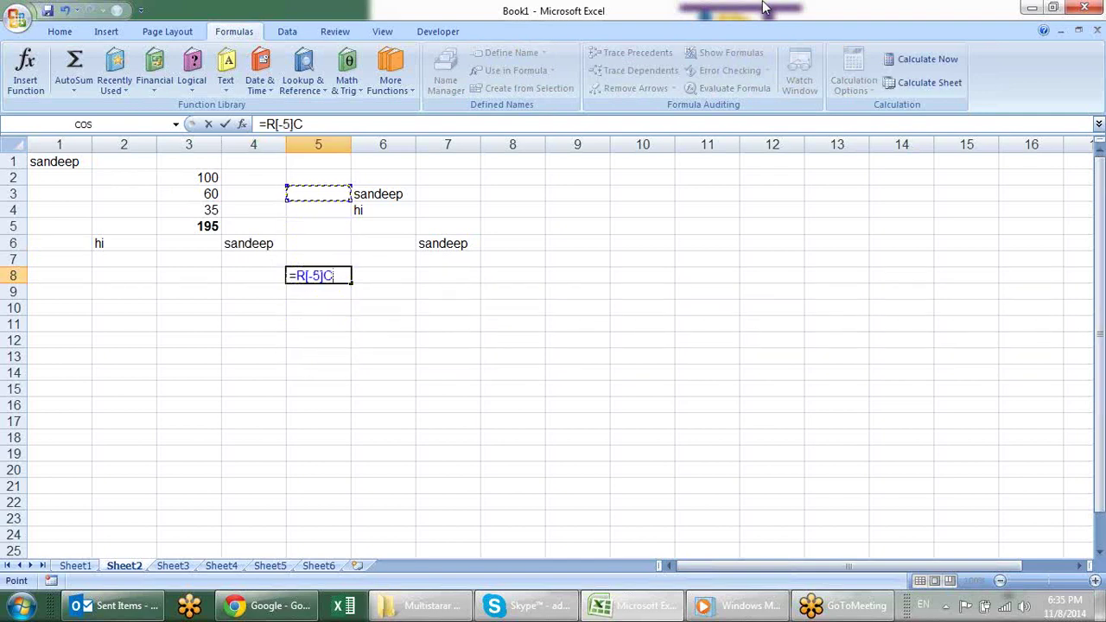
key("Down")
key("Down")
key("Down")
key("Down")
key("Down")
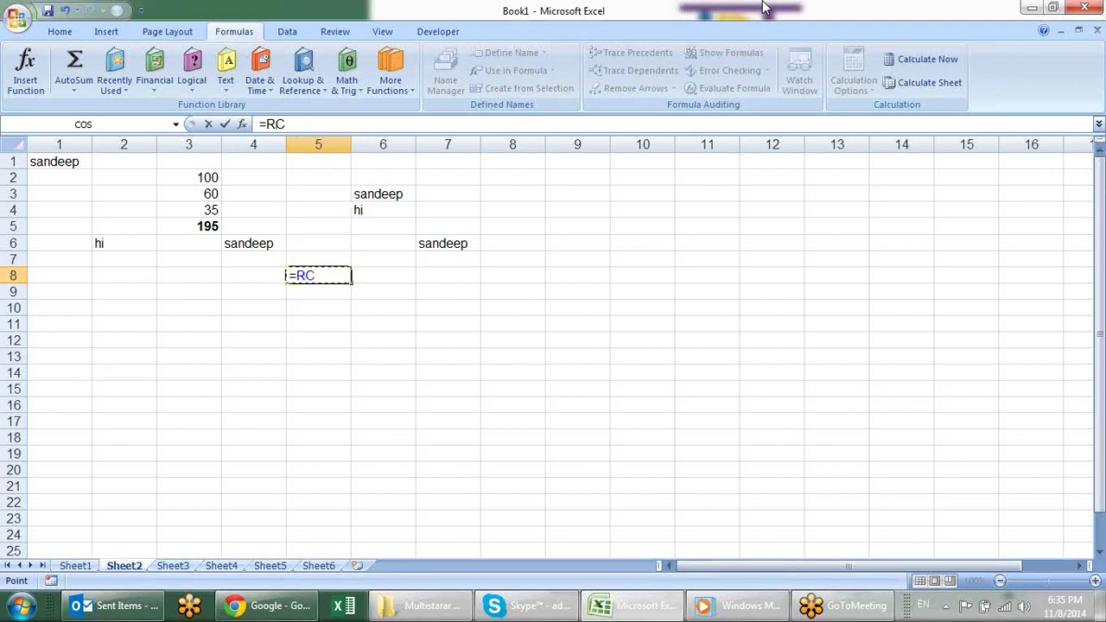
key("Down")
key("Down")
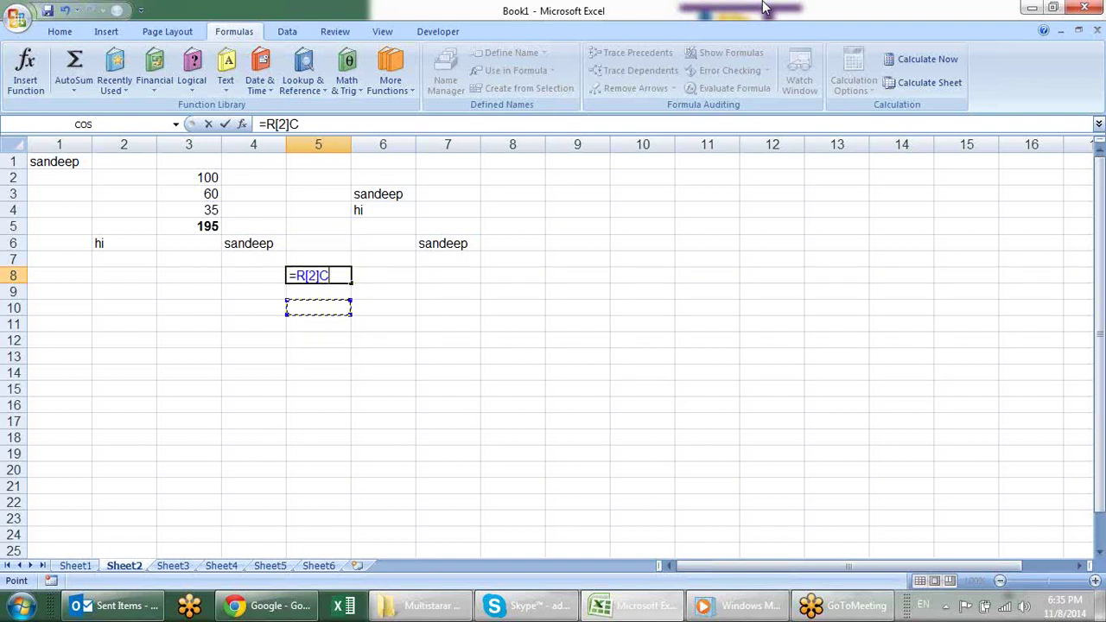
key("Down")
key("Down")
key("Down")
key("Right")
key("Right")
key("Right")
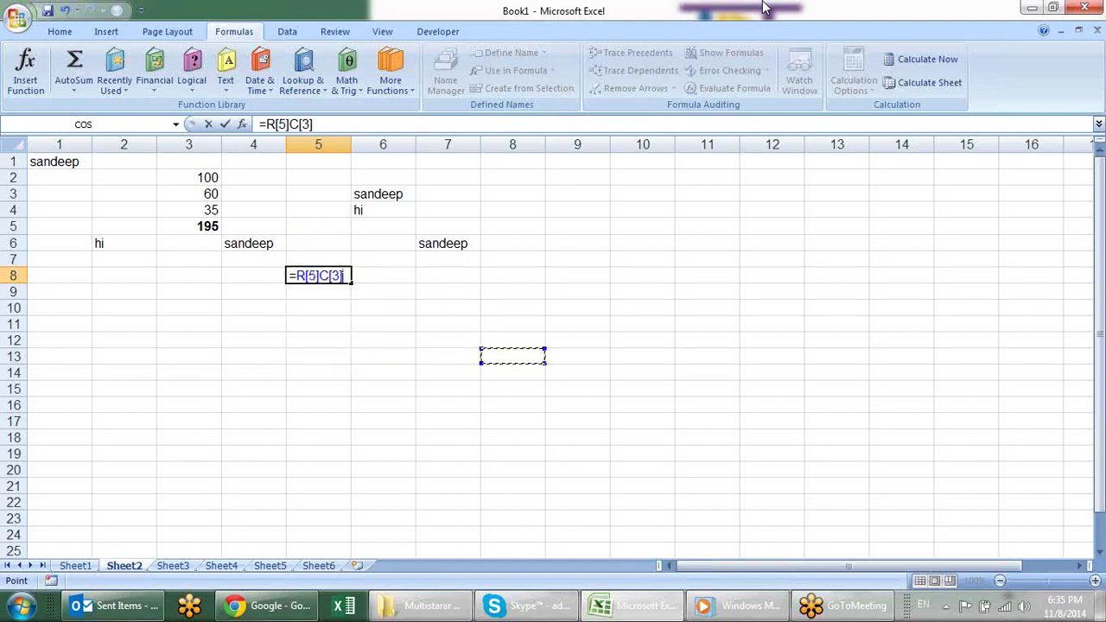
key("Left")
key("Left")
key("Left")
key("Left")
key("Left")
key("Left")
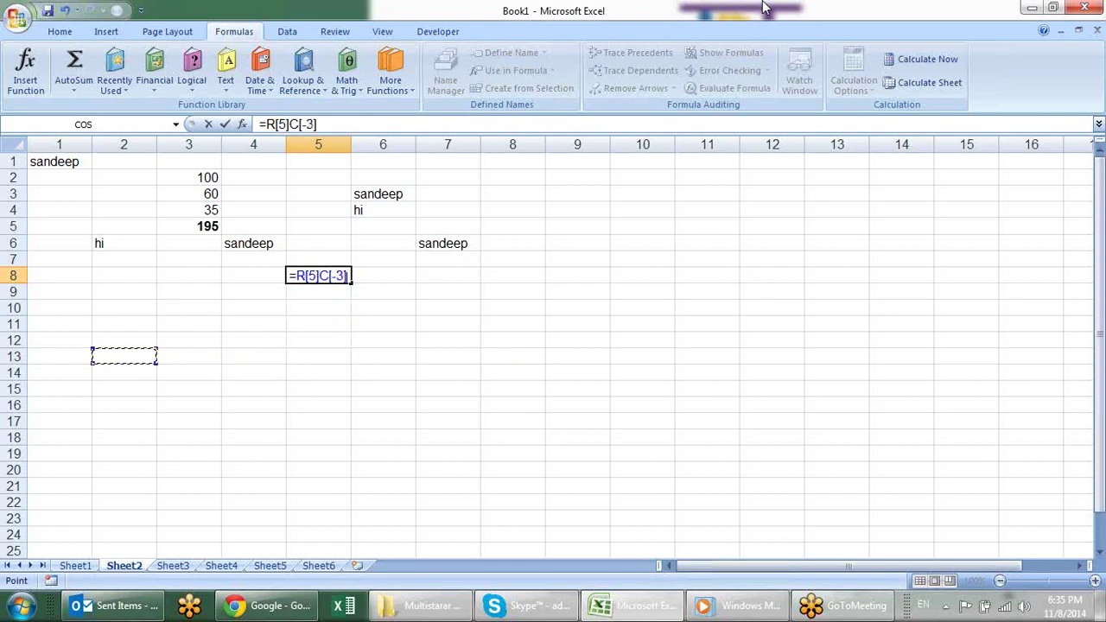
key("Up")
key("Up")
key("Up")
key("Escape")
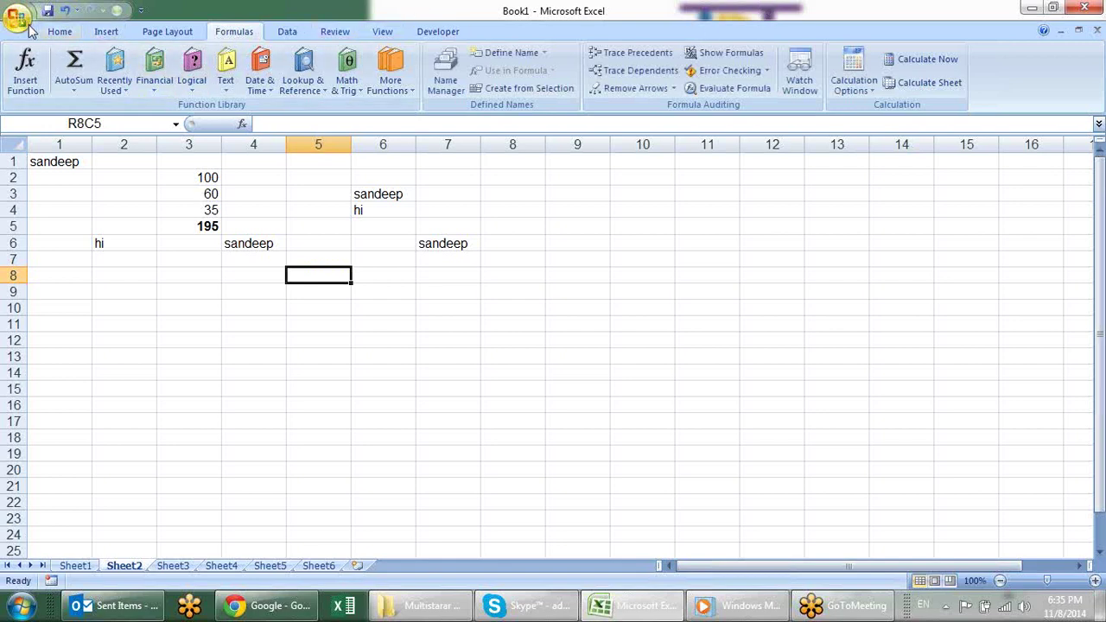
Clear R1C1 reference style under Formulas to return to A1 referencing.
left_click(17, 17)
left_click(239, 371)
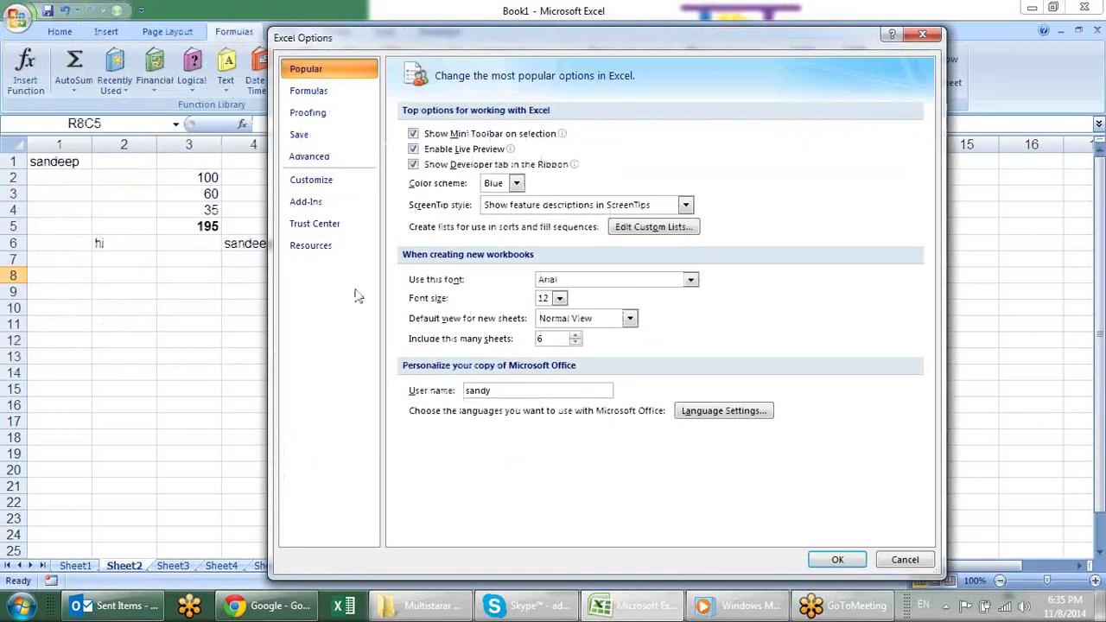
left_click(349, 91)
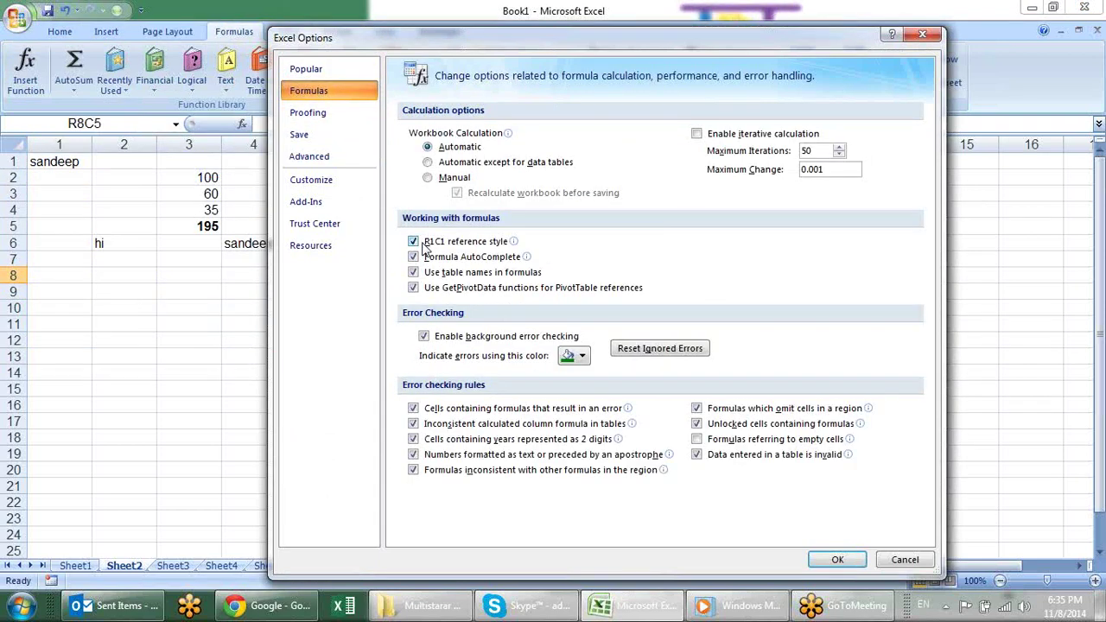
left_click(422, 244)
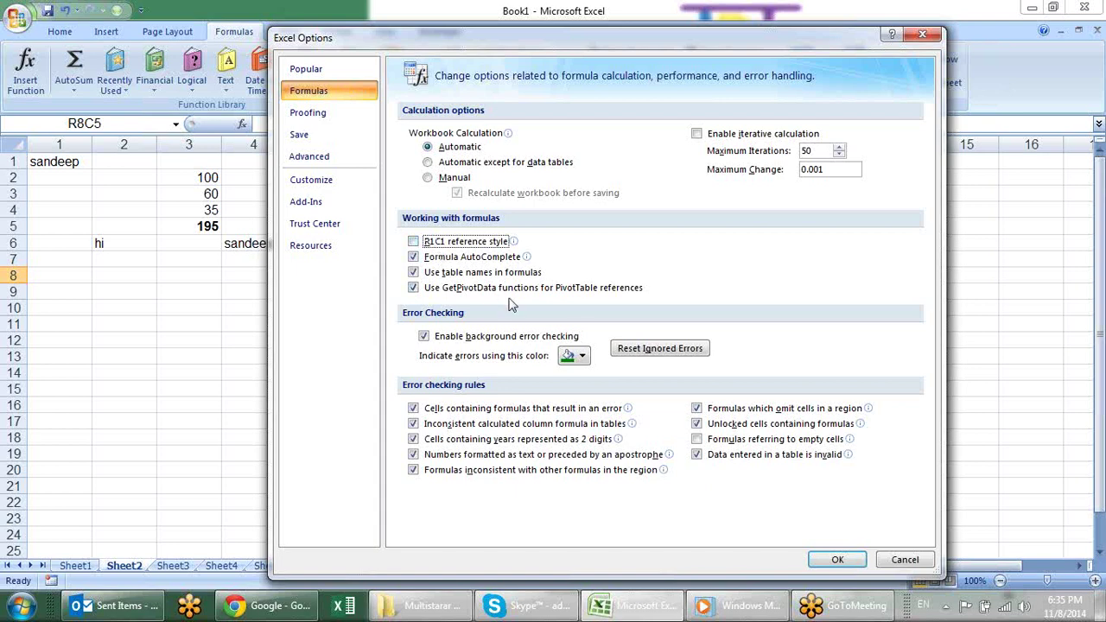
left_click(825, 559)
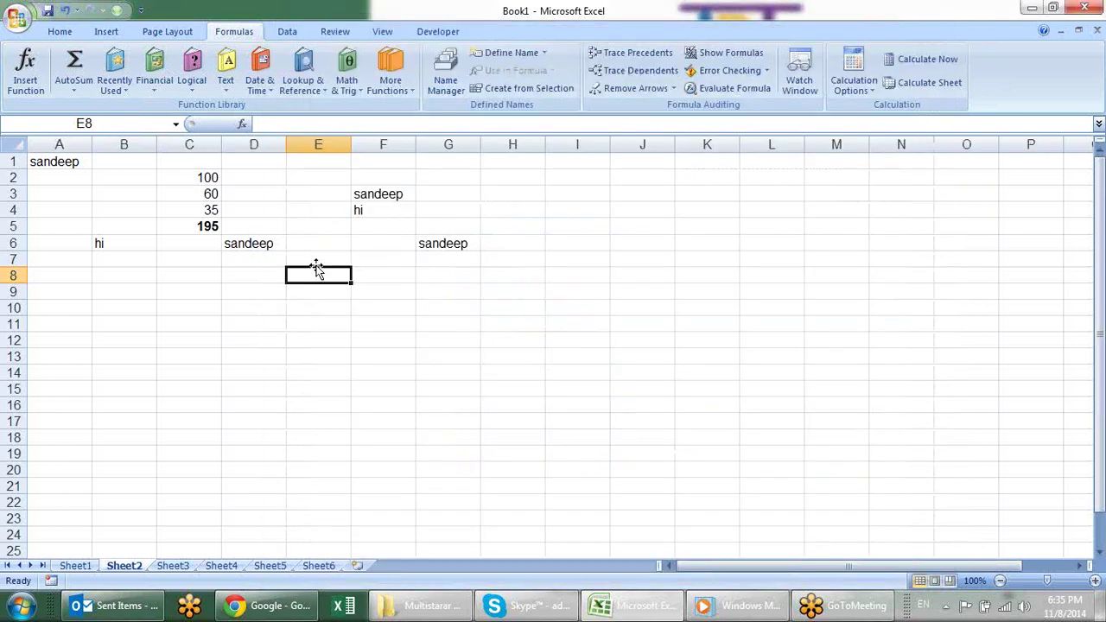
left_click(316, 259)
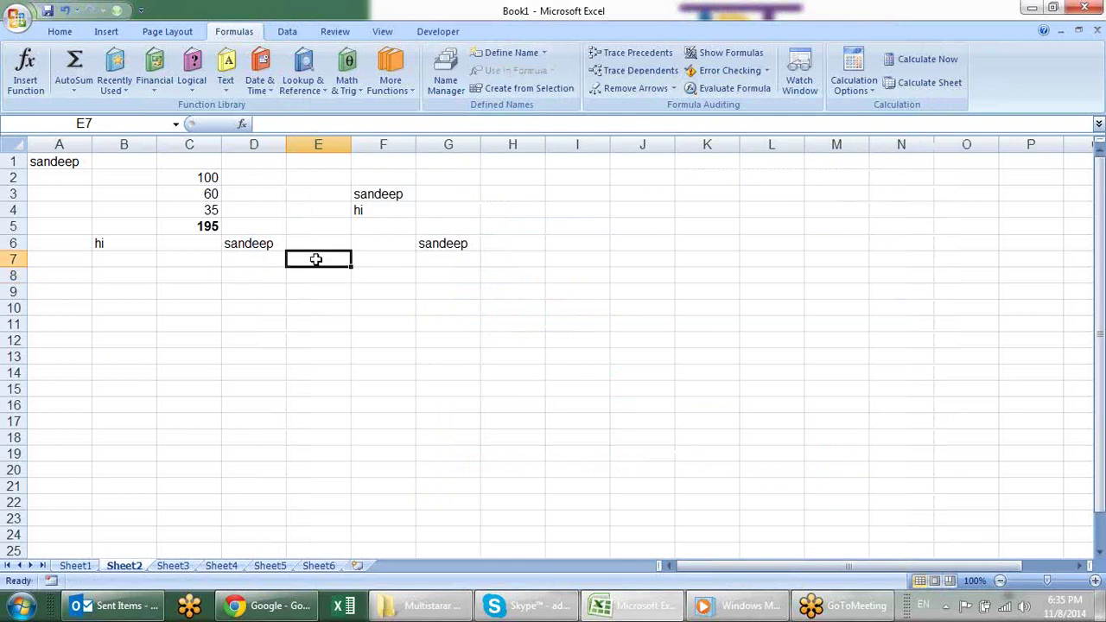
type("=")
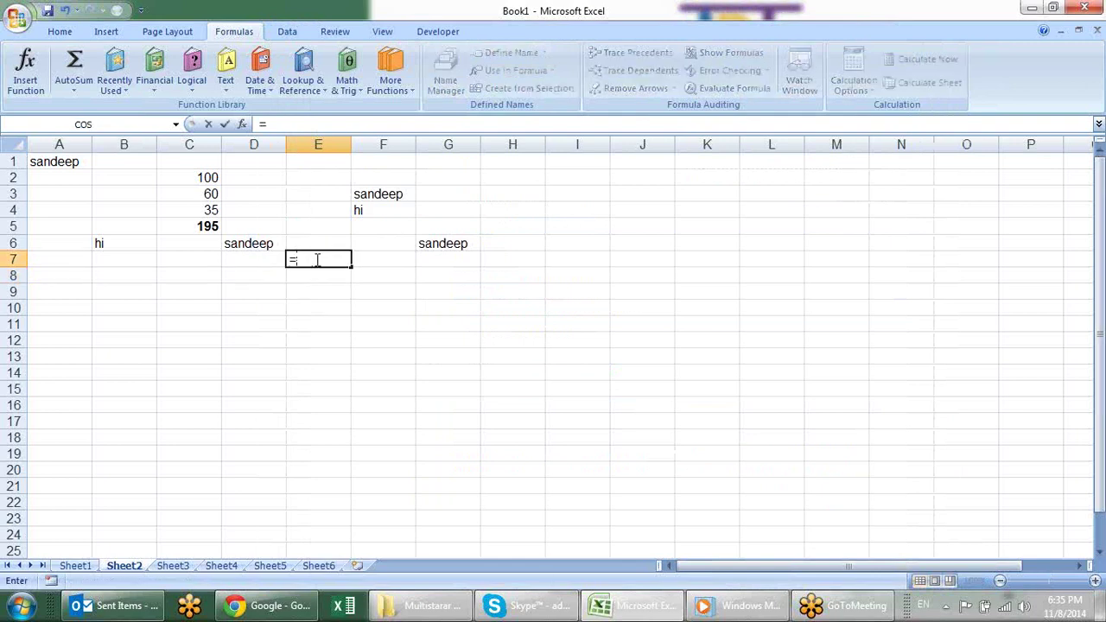
type("v")
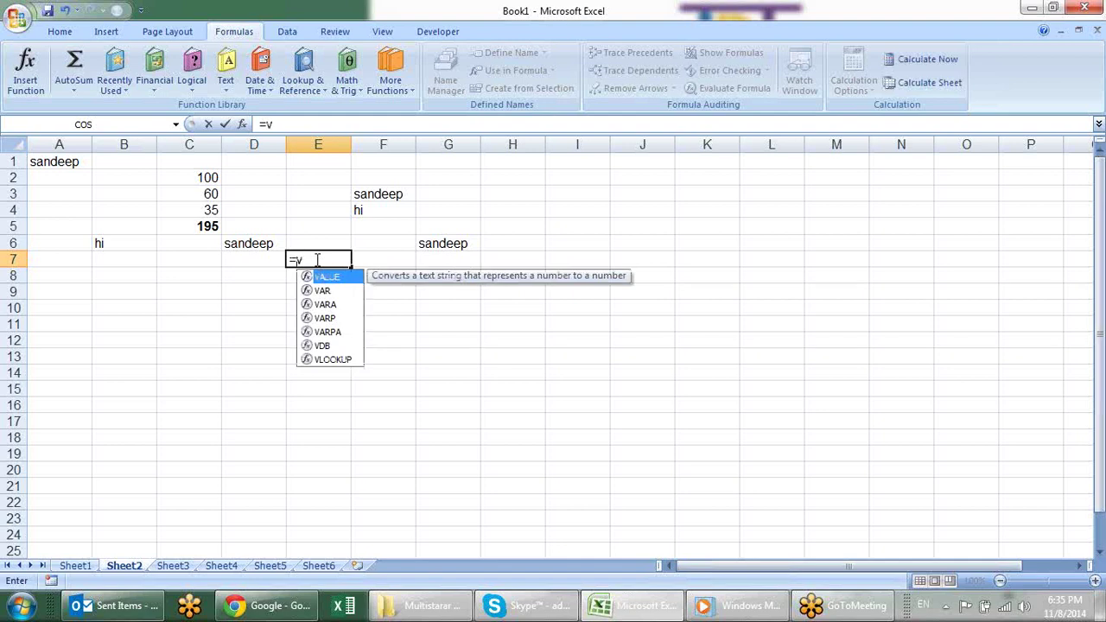
type("l")
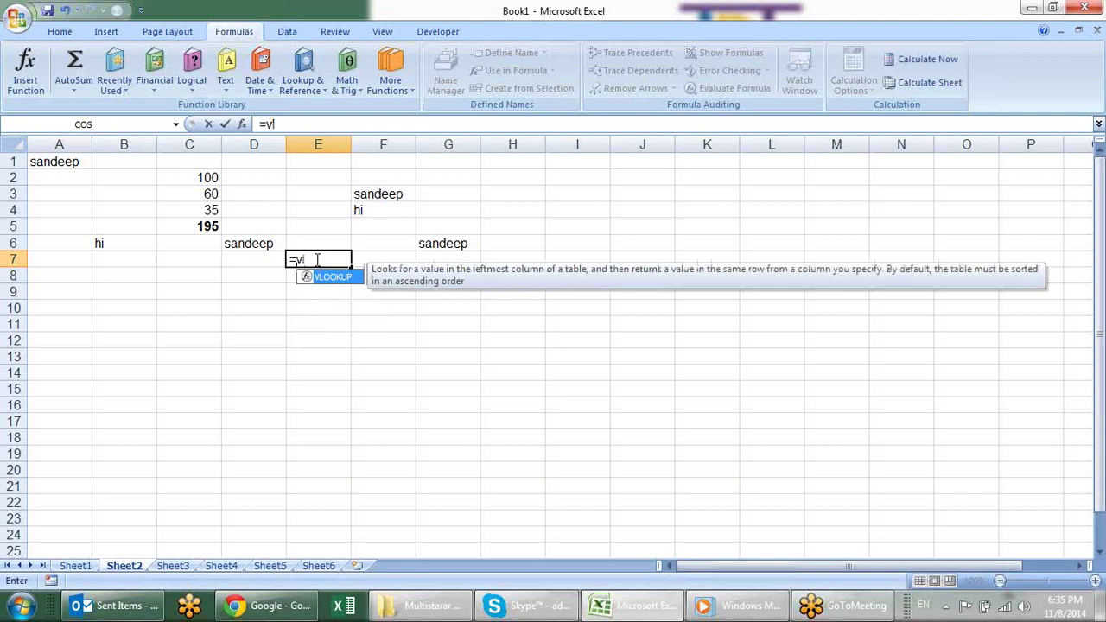
key("Tab")
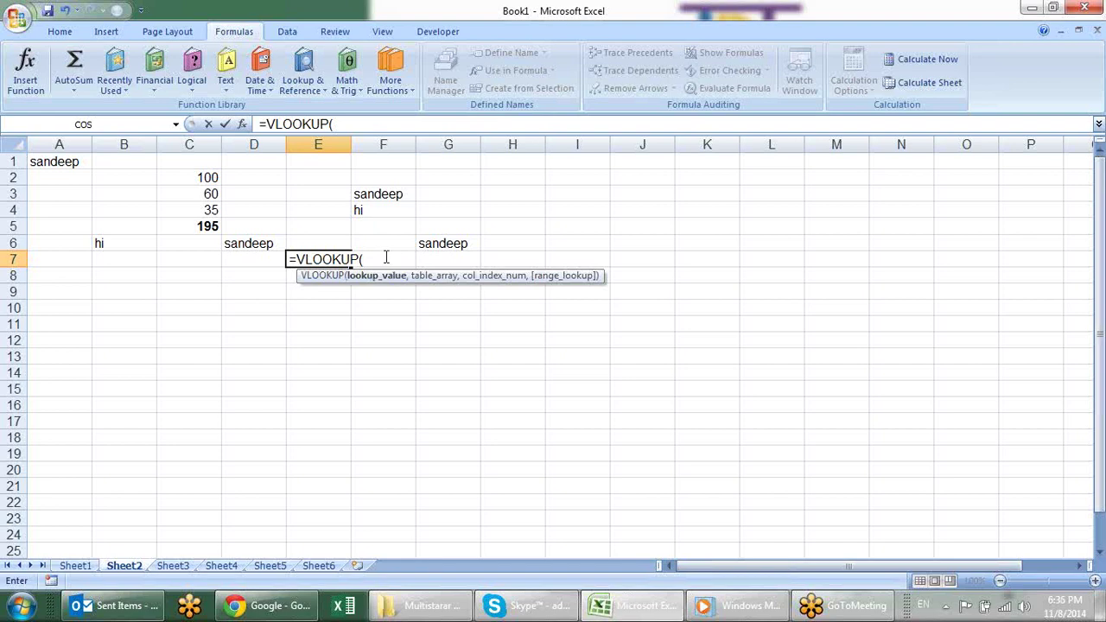
key("Escape")
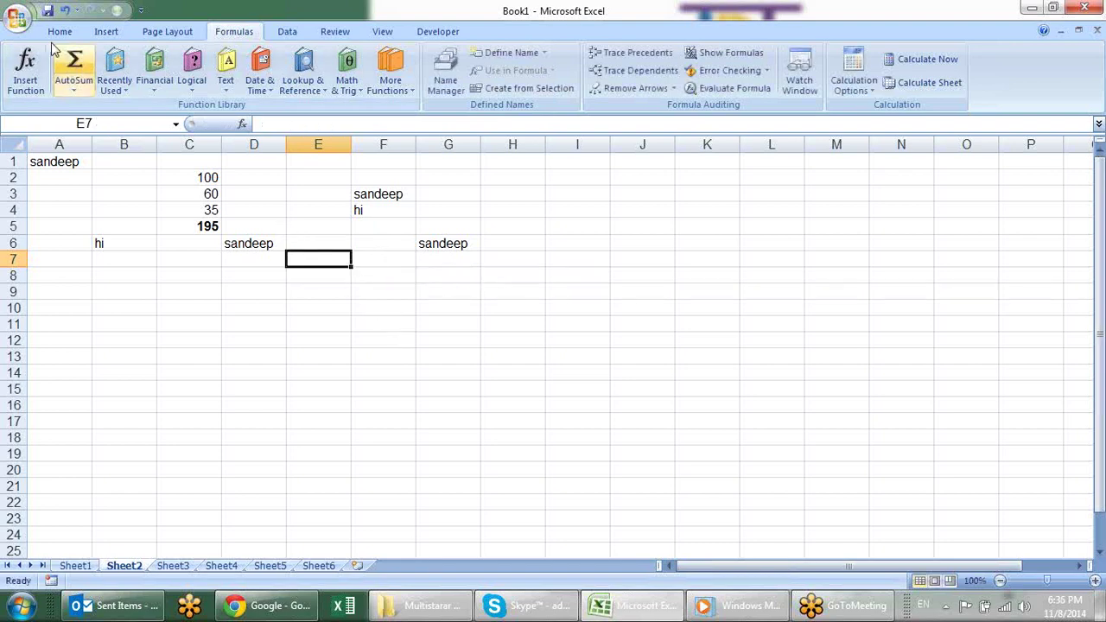
left_click(18, 18)
left_click(235, 374)
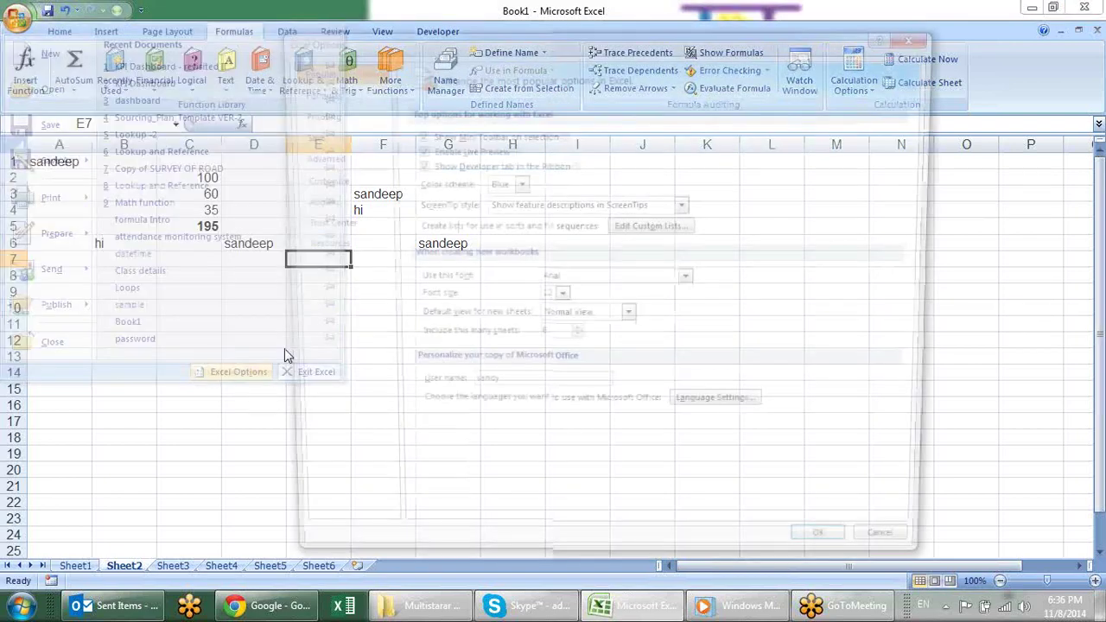
left_click(315, 91)
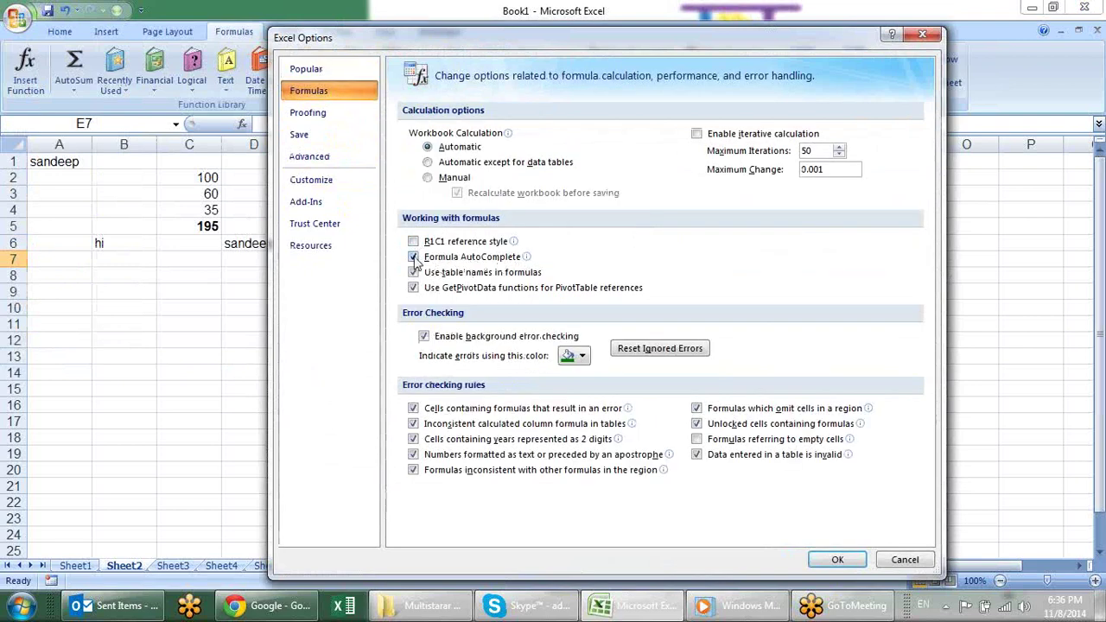
left_click(414, 257)
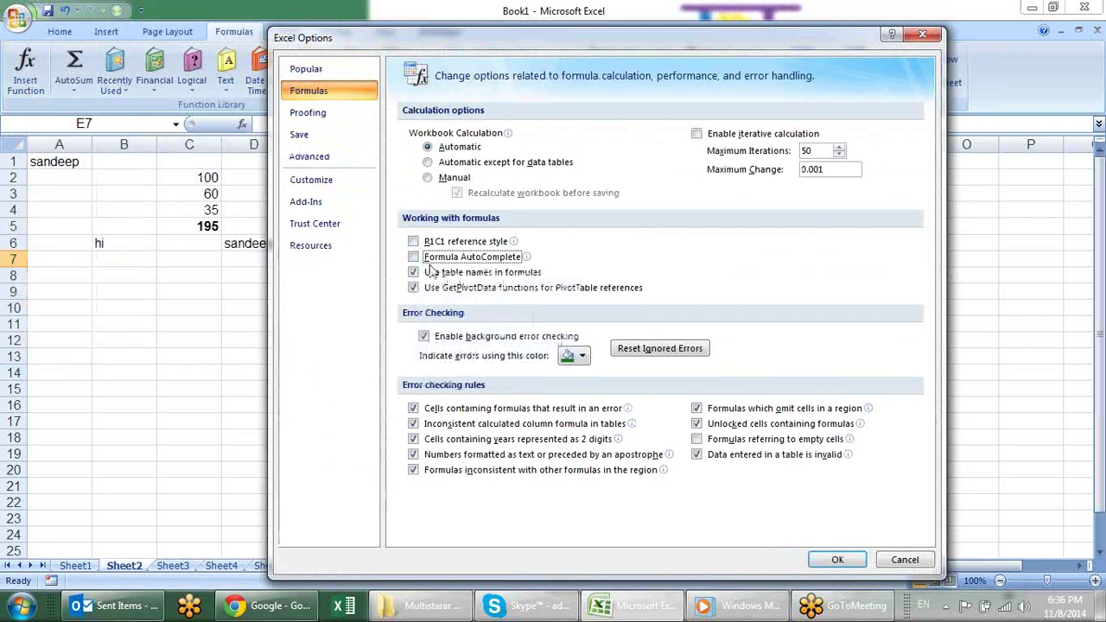
left_click(414, 257)
left_click(836, 558)
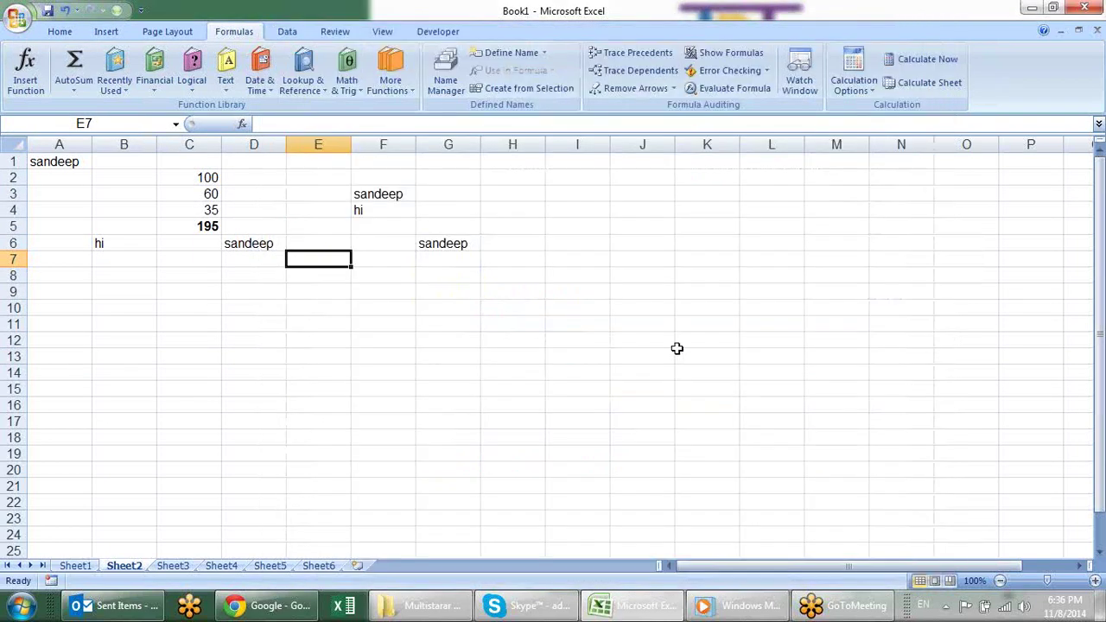
left_click(510, 230)
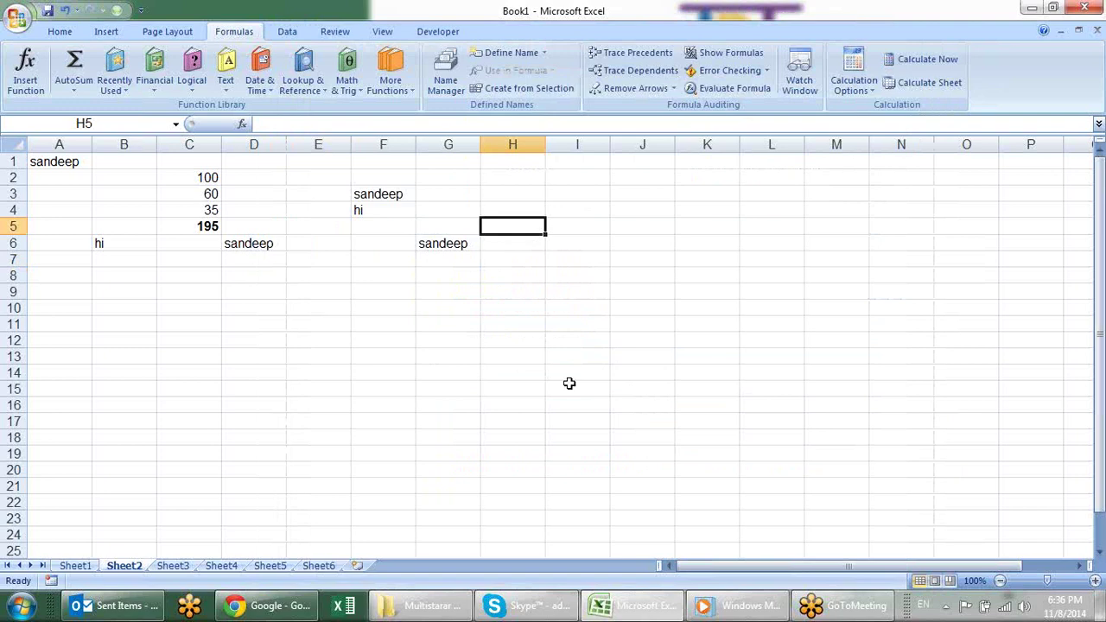
Enter 002456 in H5, which Excel stores as 2456.
type("00")
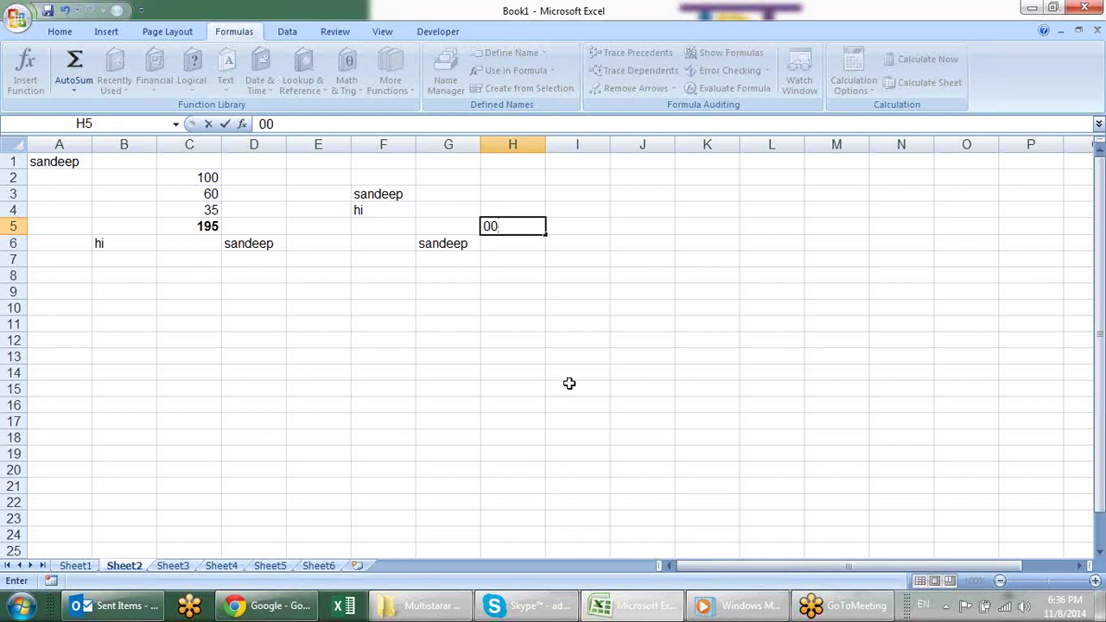
type("24")
type("56")
key("Return")
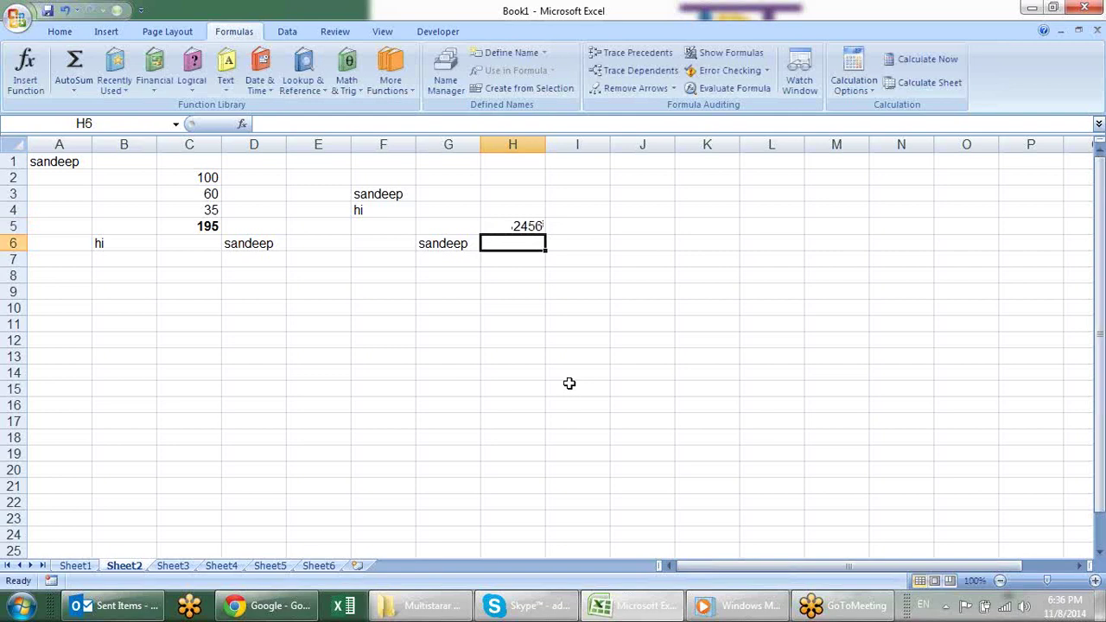
Enter '002454 in H6 so it is stored as text with leading zeros.
left_click(59, 31)
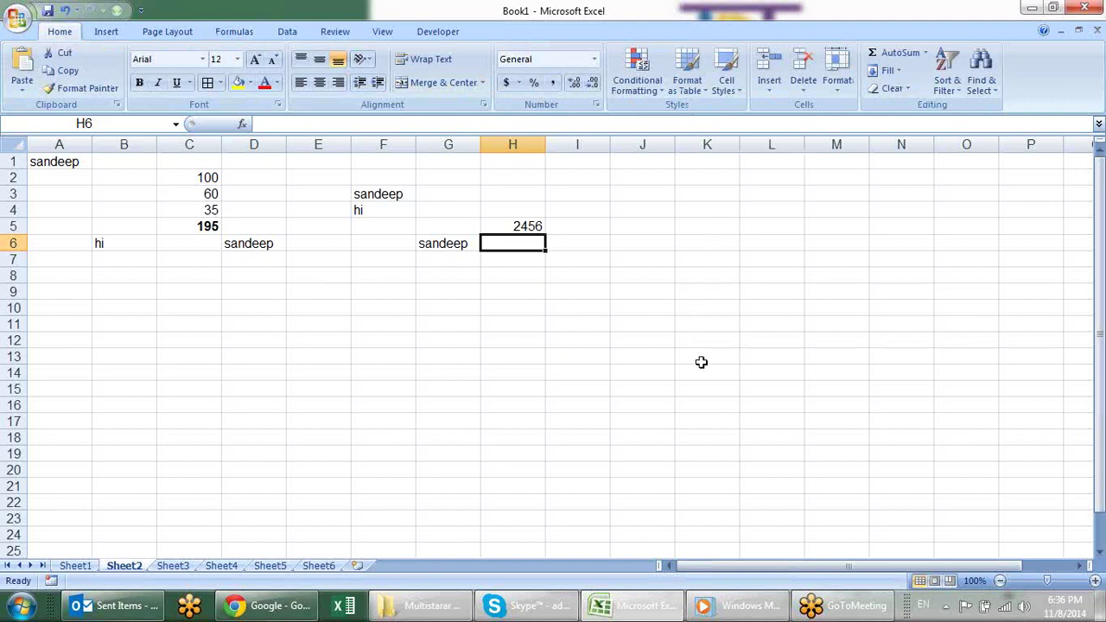
type("'")
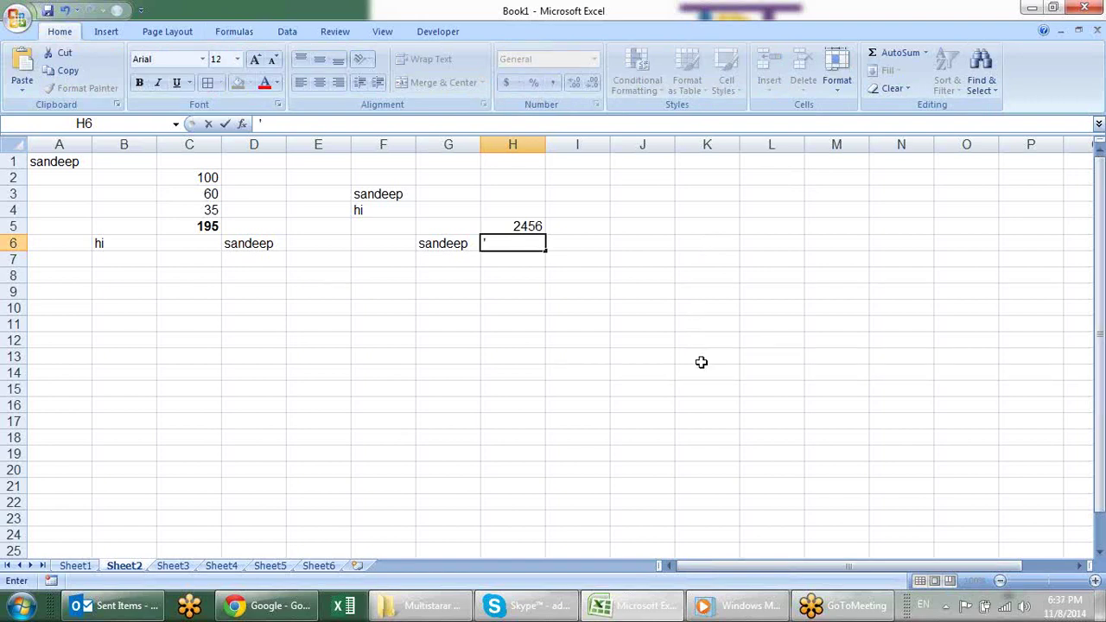
type("002")
type("454")
key("Return")
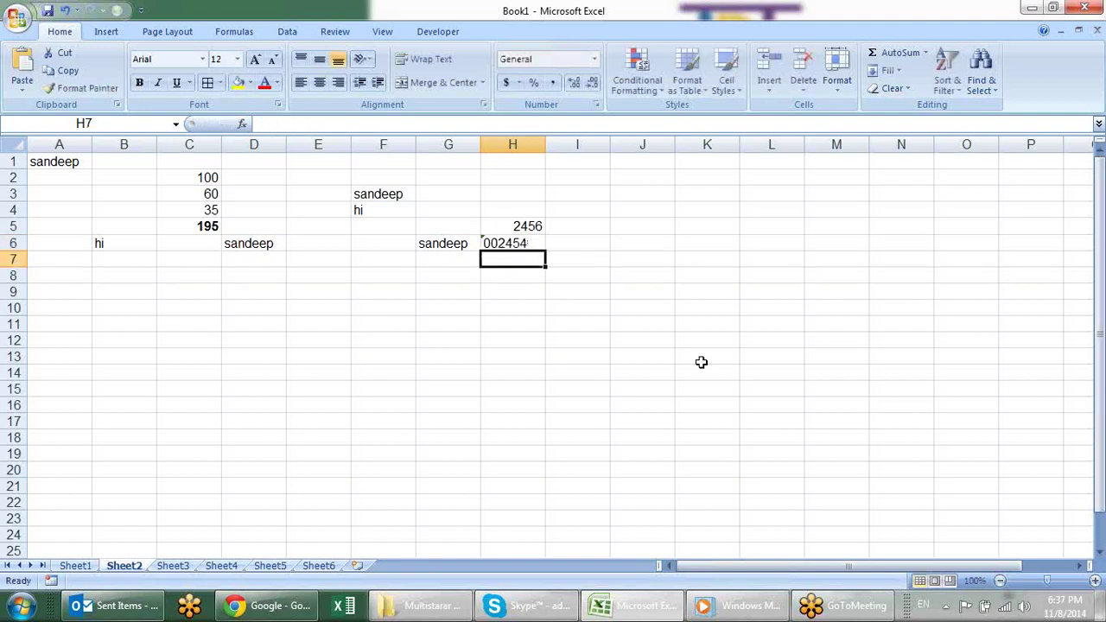
left_click(635, 277)
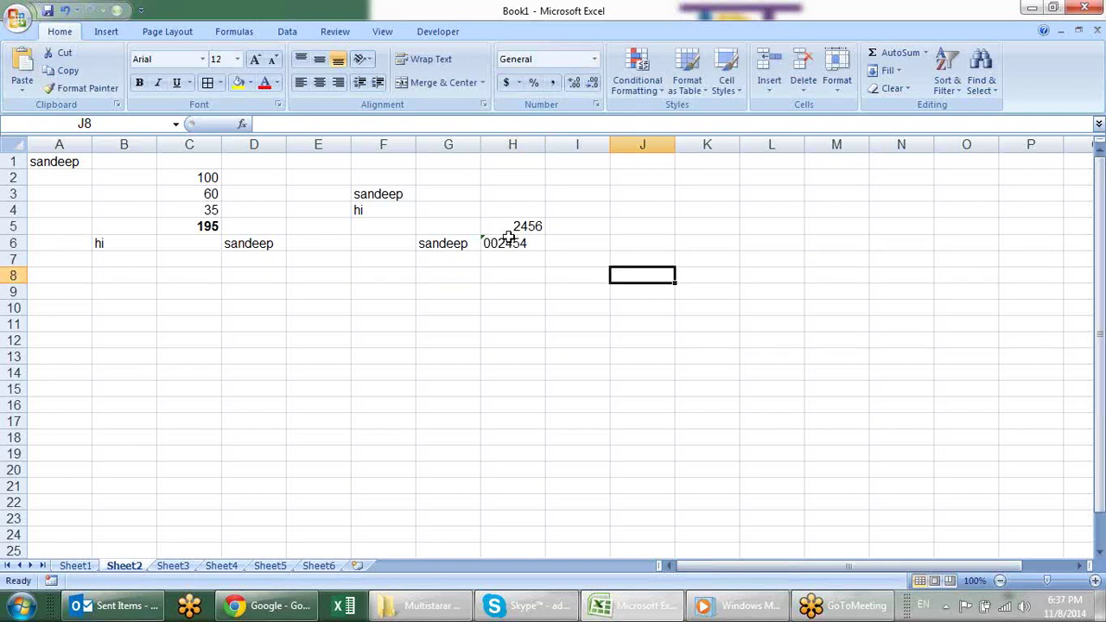
Open H6's number-as-text warning menu, close it unchanged, and select H7.
left_click(508, 238)
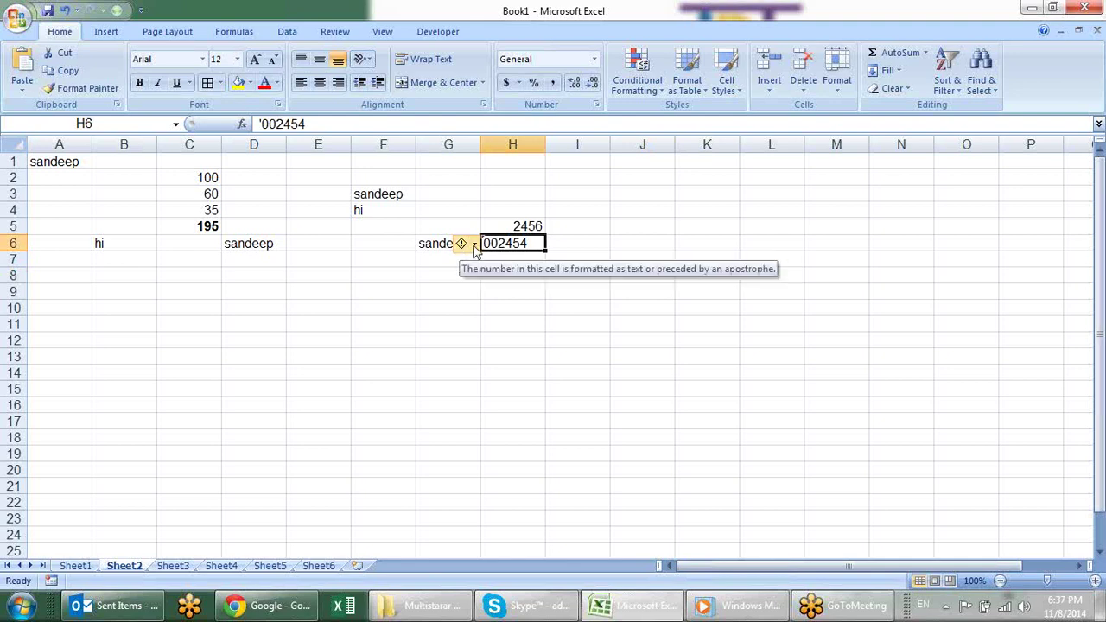
left_click(474, 247)
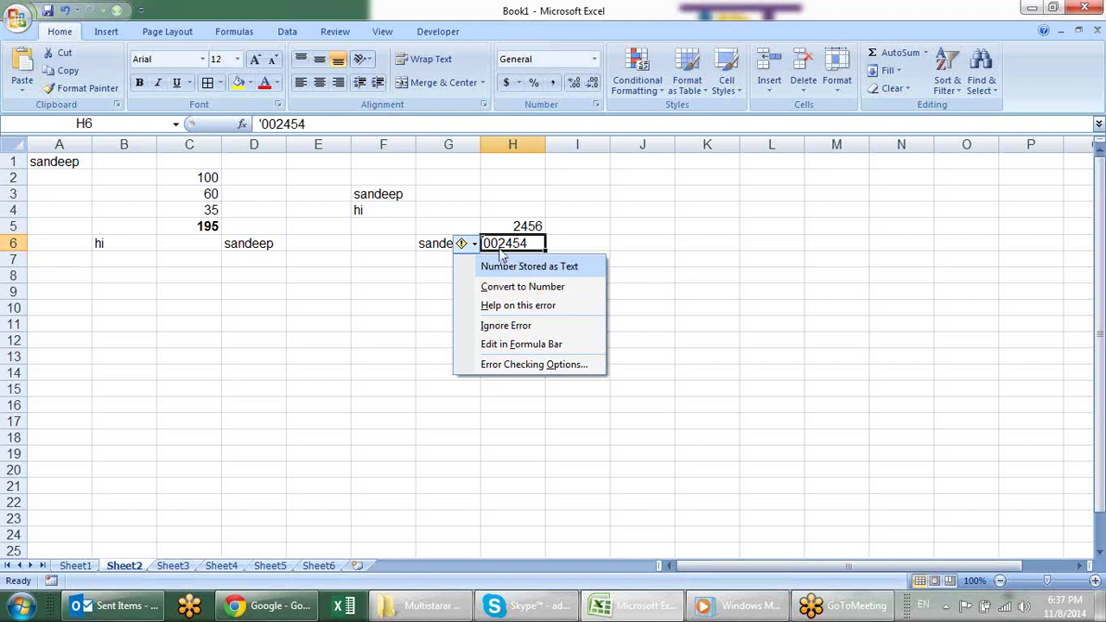
left_click(671, 259)
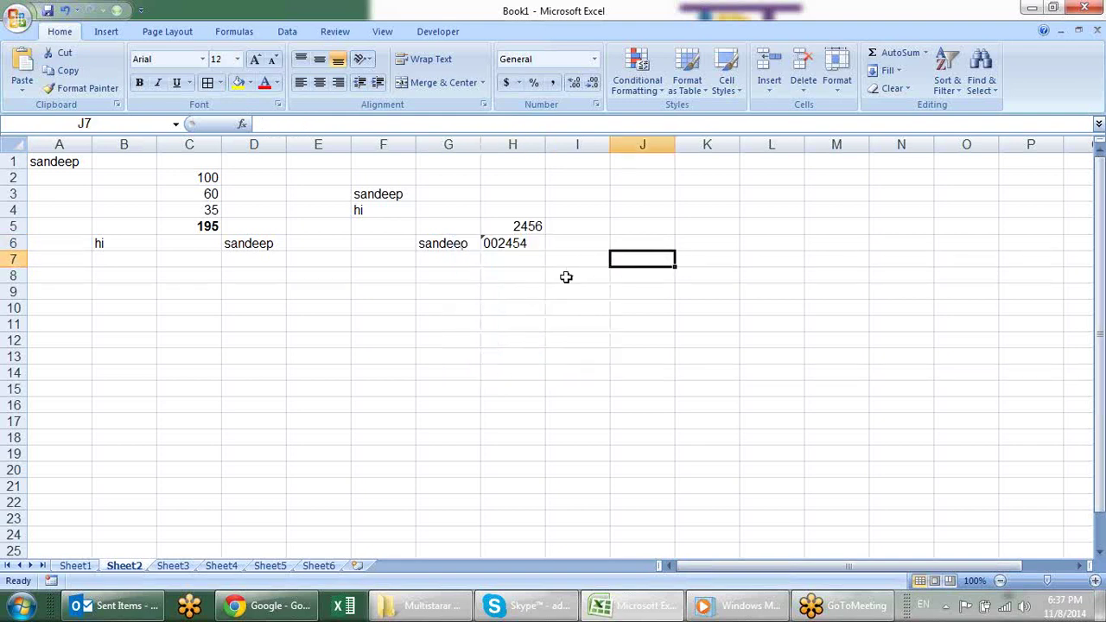
left_click(523, 253)
left_click(523, 262)
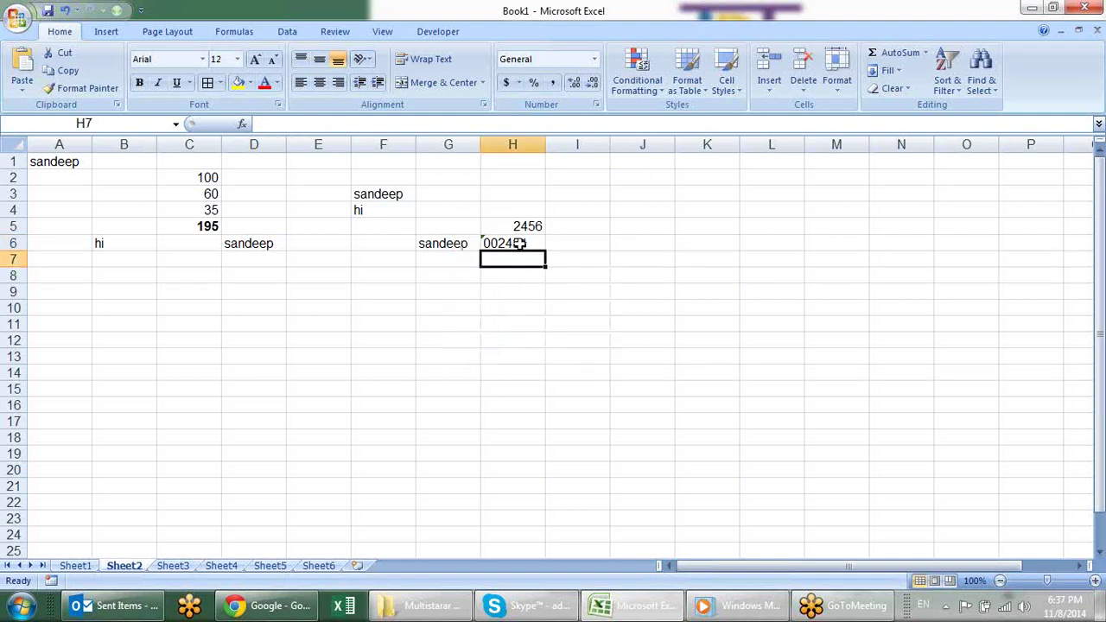
left_click(514, 245)
left_click(550, 287)
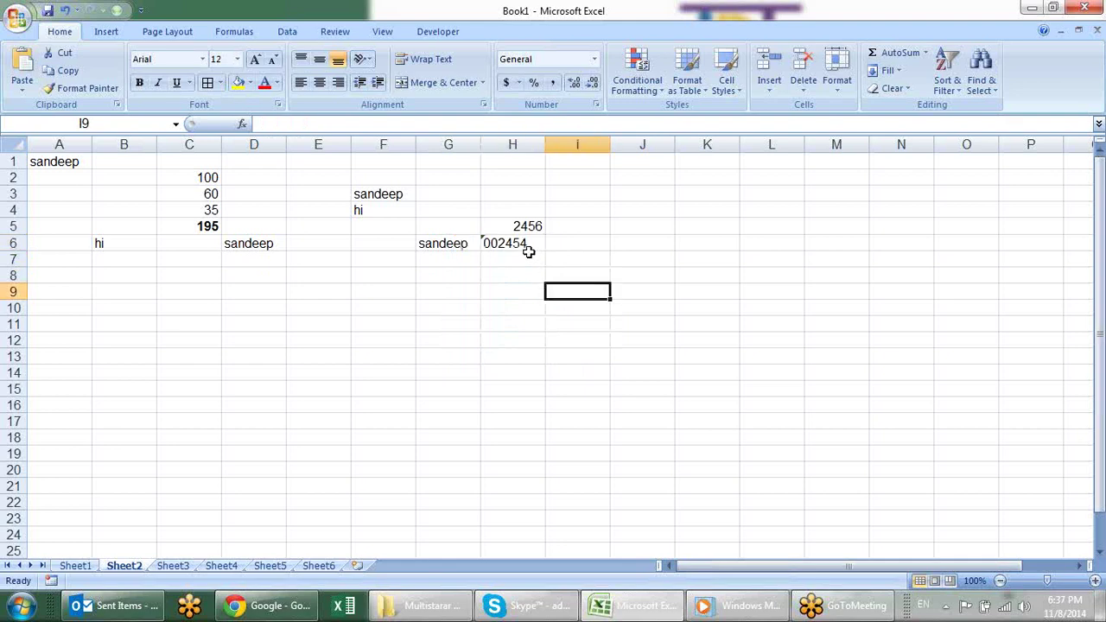
left_click(526, 259)
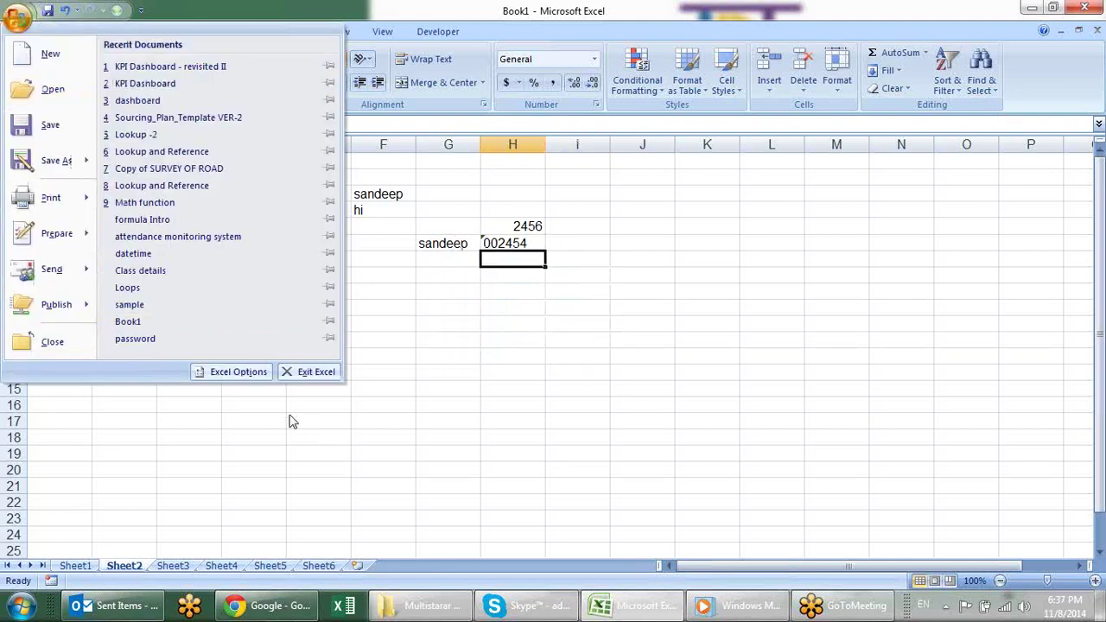
left_click(245, 371)
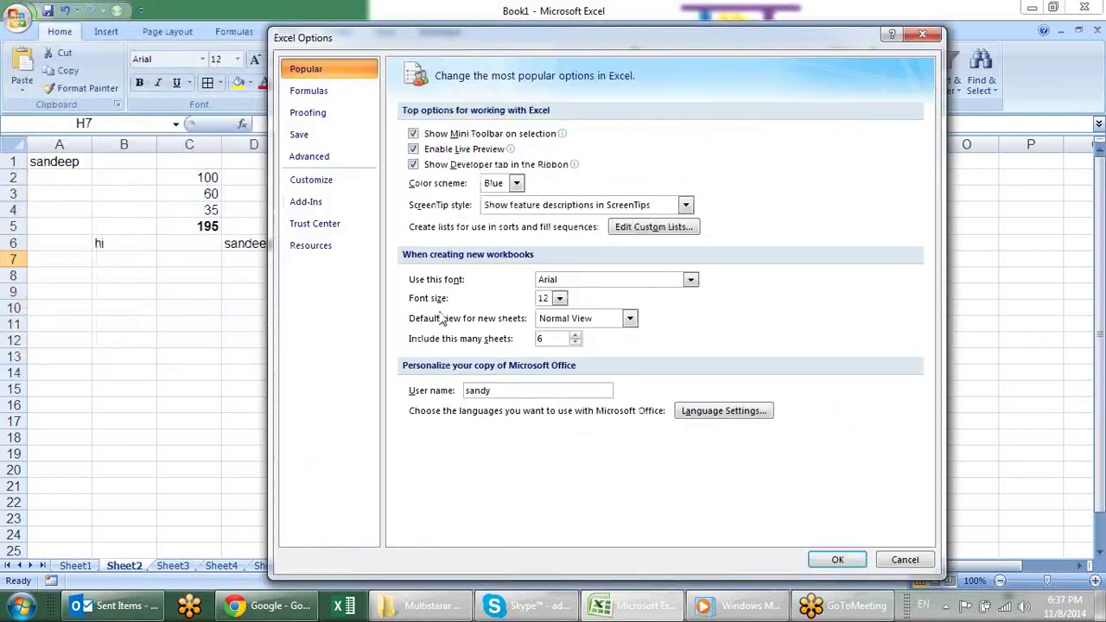
left_click(326, 92)
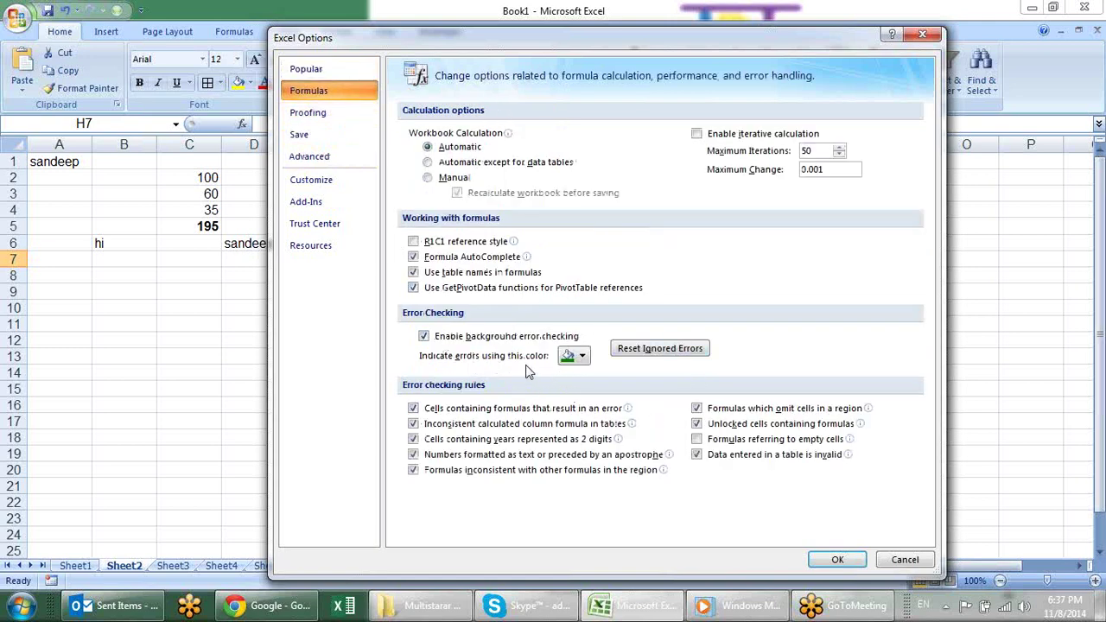
left_click(425, 337)
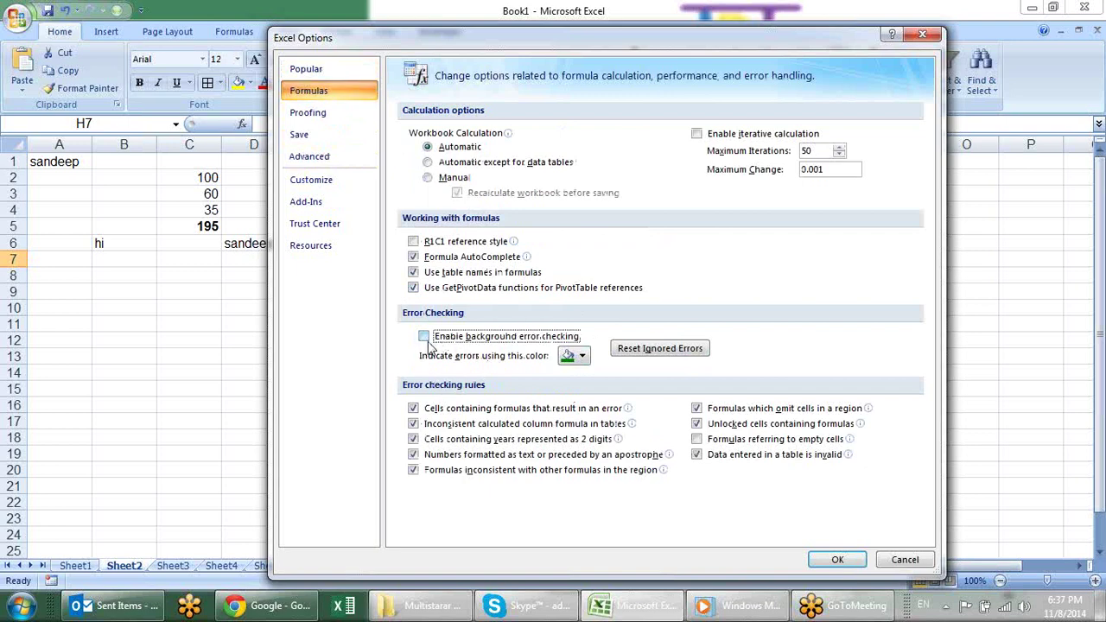
left_click(582, 356)
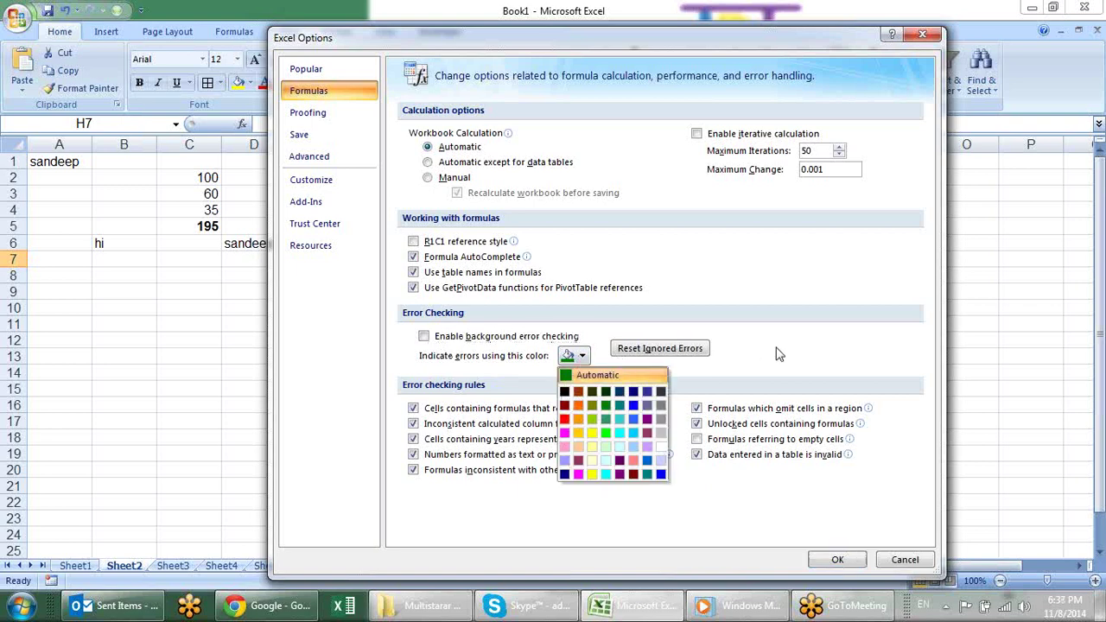
left_click(620, 343)
left_click(499, 337)
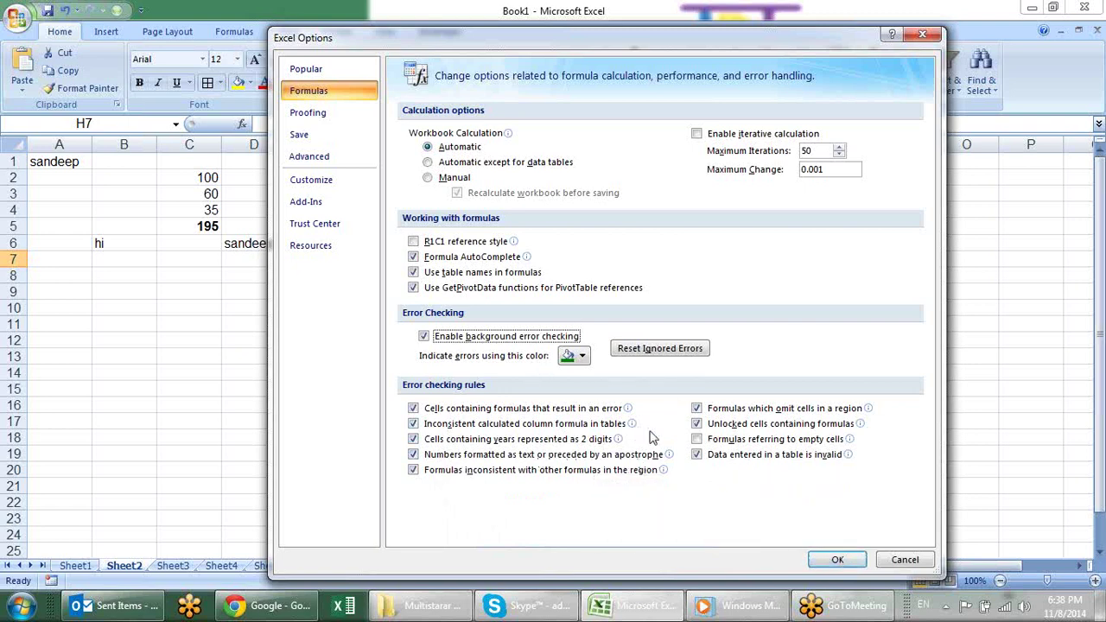
left_click(835, 559)
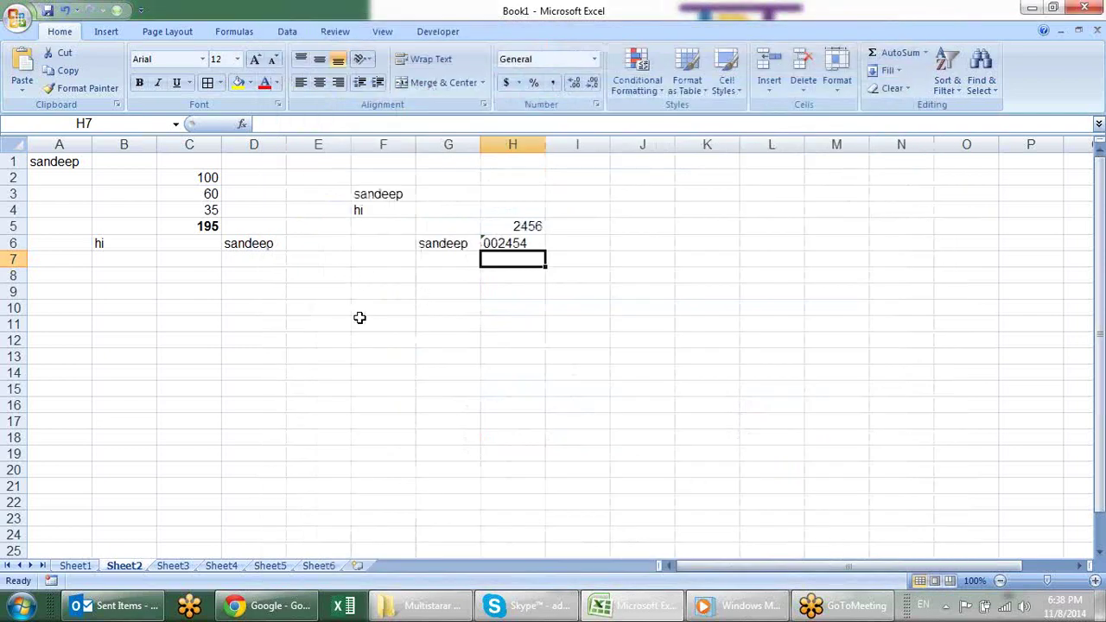
left_click(361, 321)
Turn on Ignore words in UPPERCASE in the Proofing options.
left_click(17, 17)
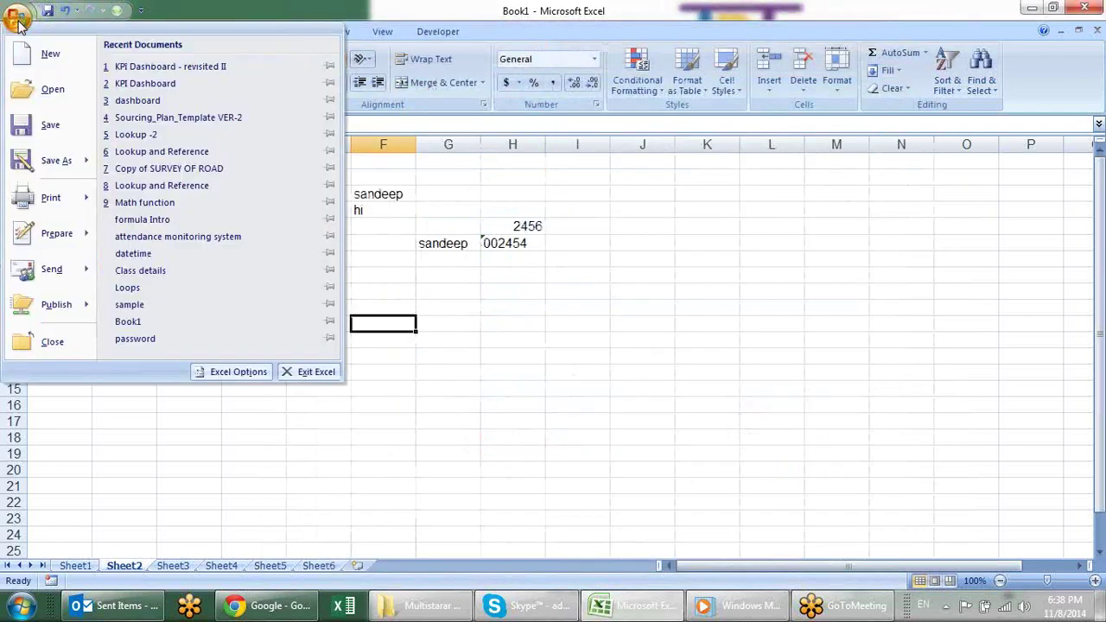
left_click(216, 372)
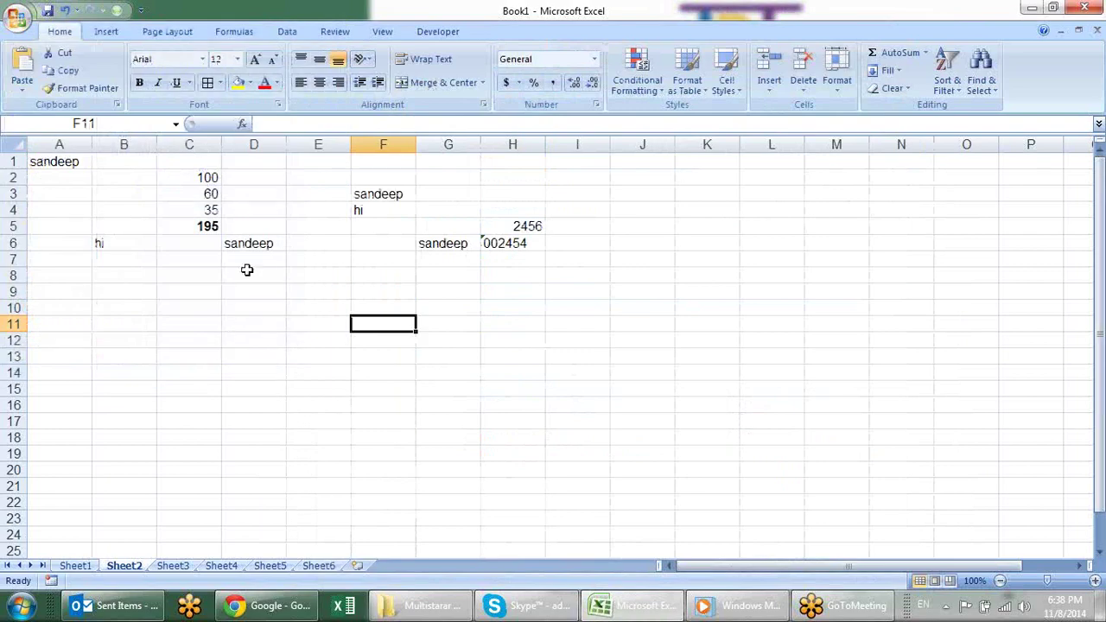
left_click(17, 21)
left_click(235, 372)
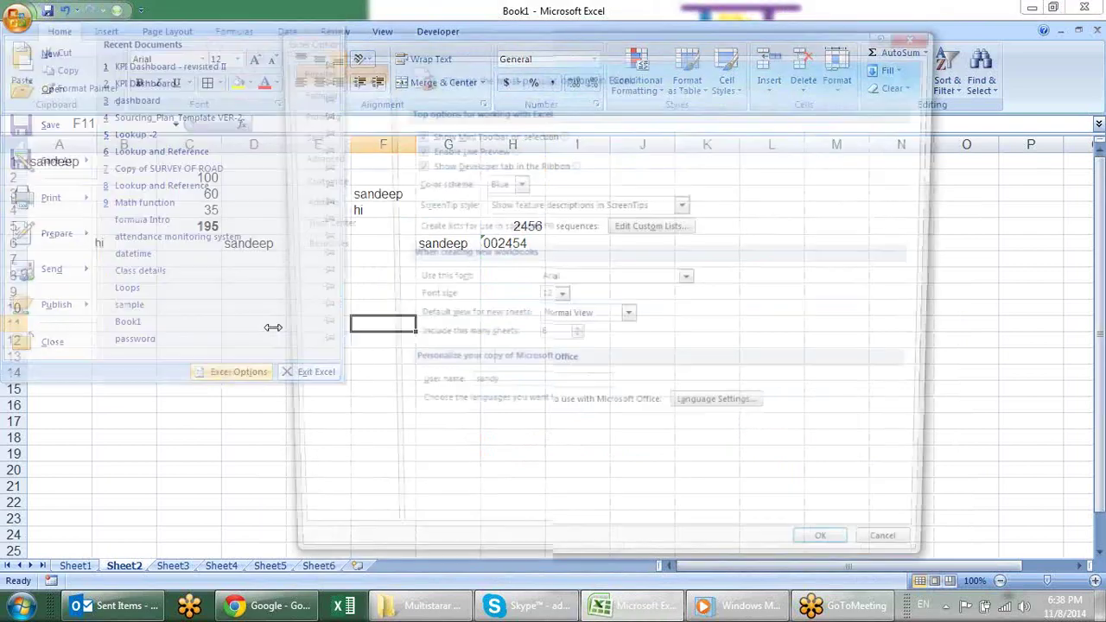
left_click(335, 121)
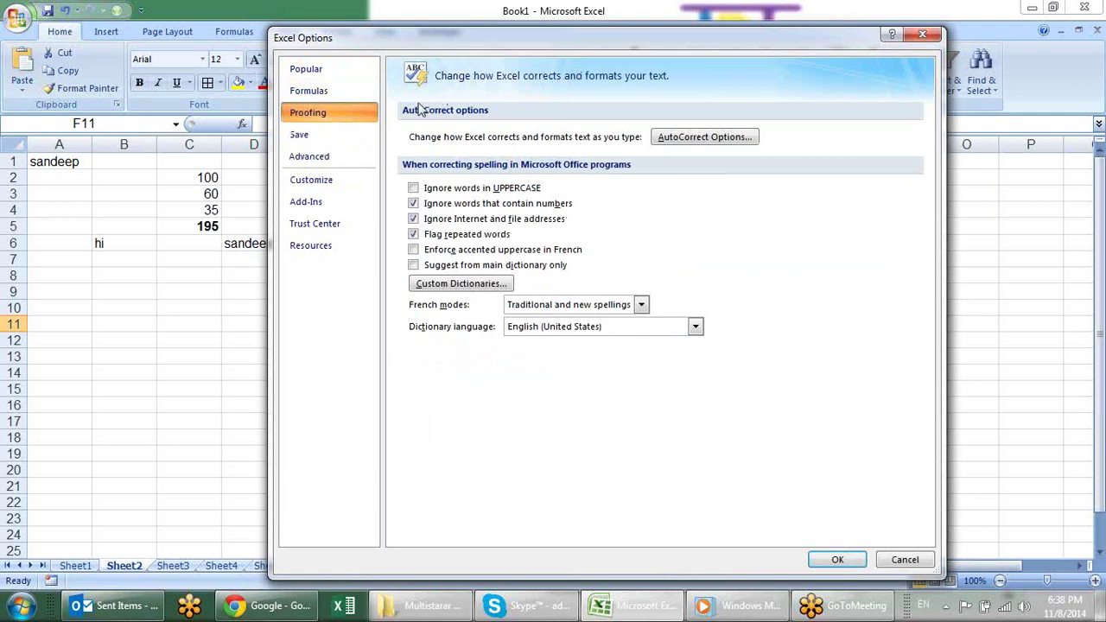
left_click(490, 189)
left_click(837, 559)
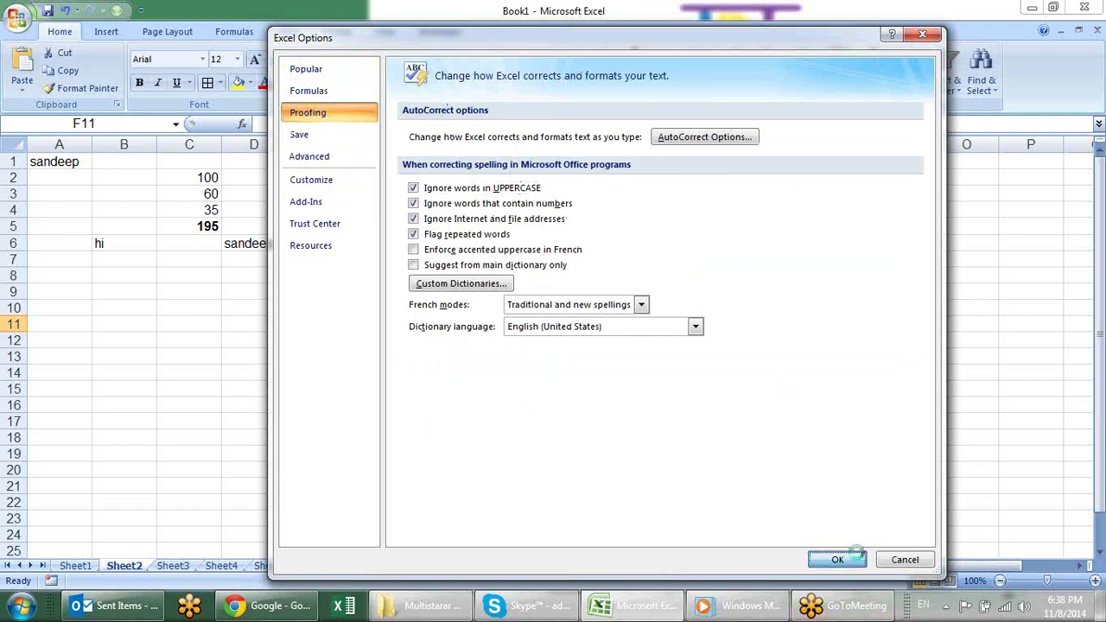
Type boook in G9 and BOOOK in H9, then spell-check G9:H9 with F7.
left_click(475, 296)
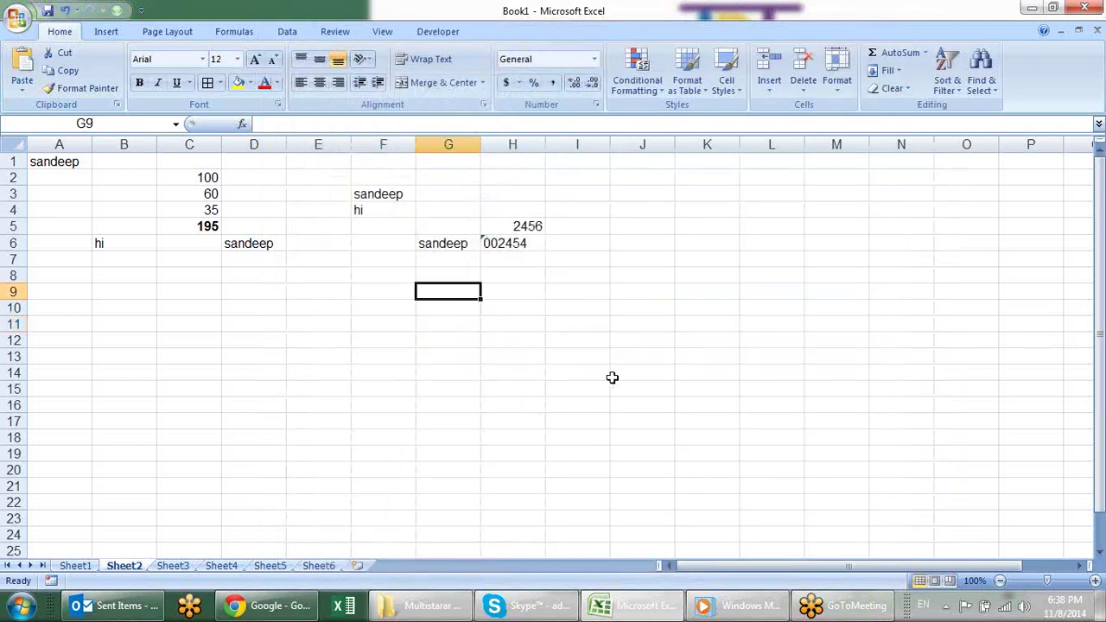
type("boook")
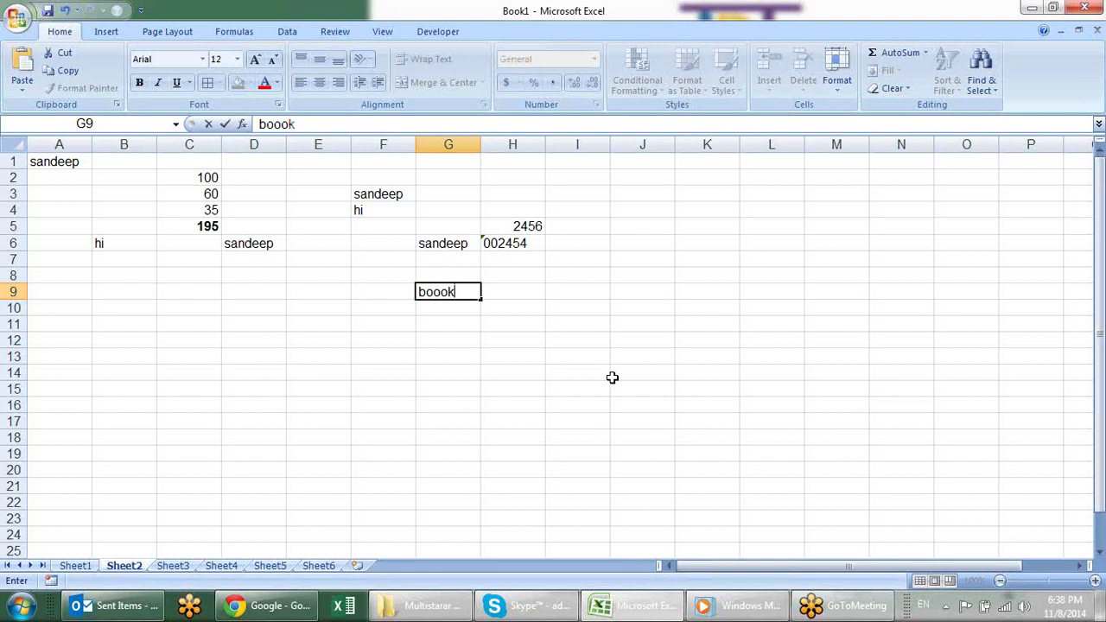
key("Return")
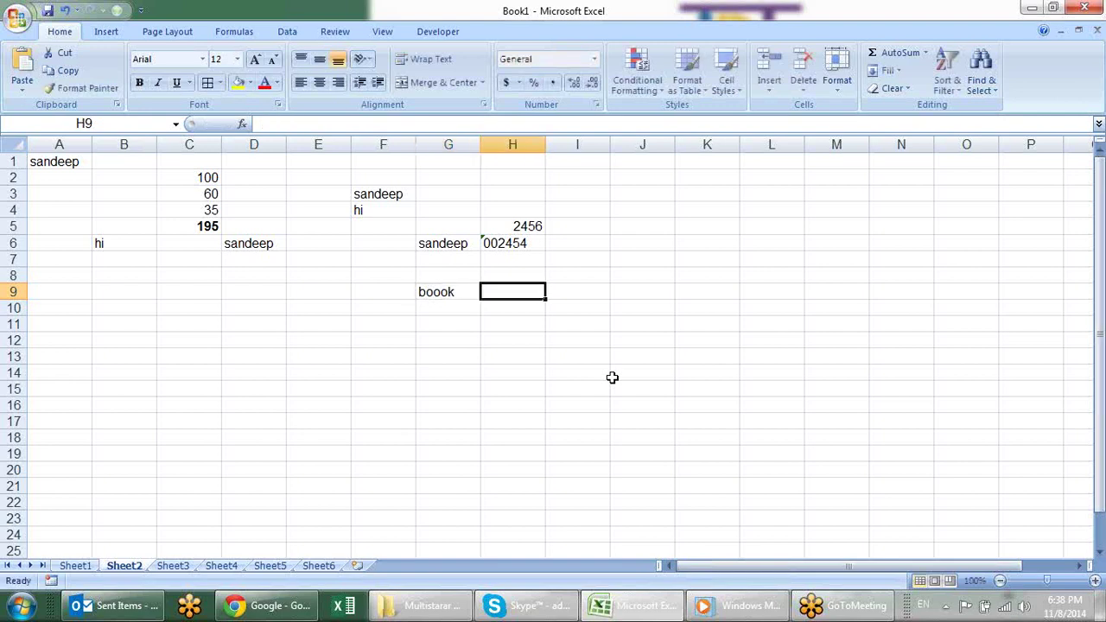
type("BOOOK")
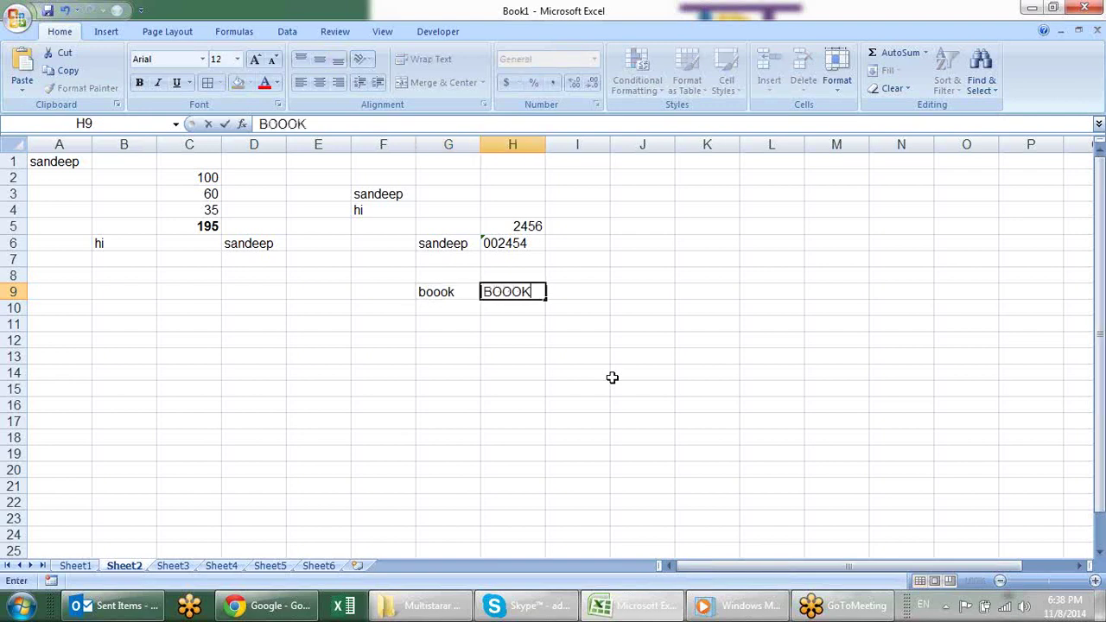
key("Return")
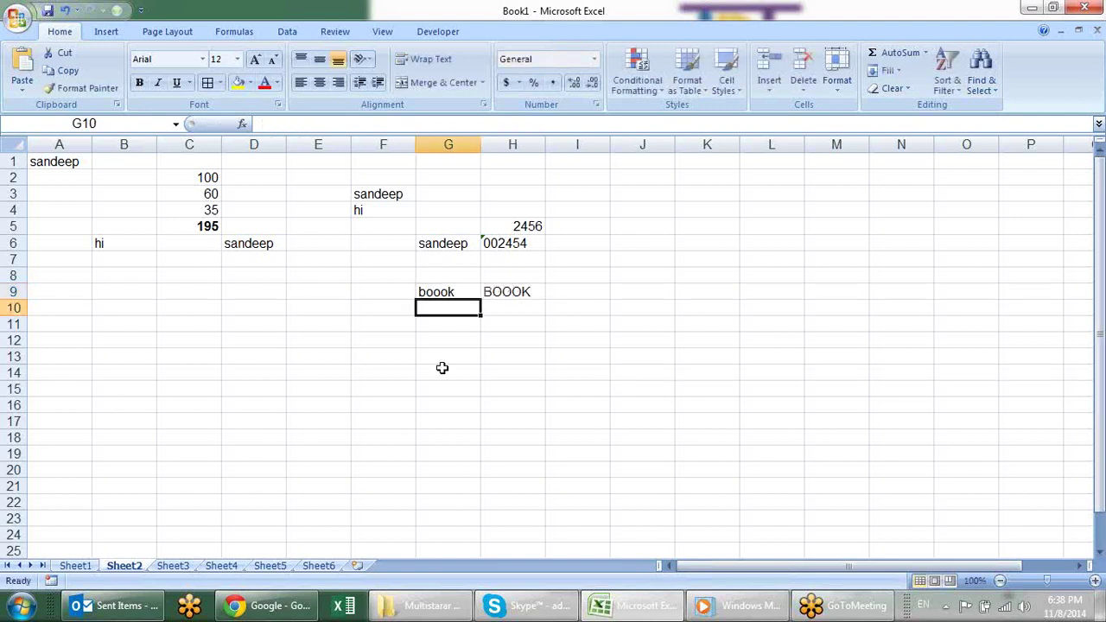
left_click(436, 291)
left_click_drag(478, 294, 510, 293)
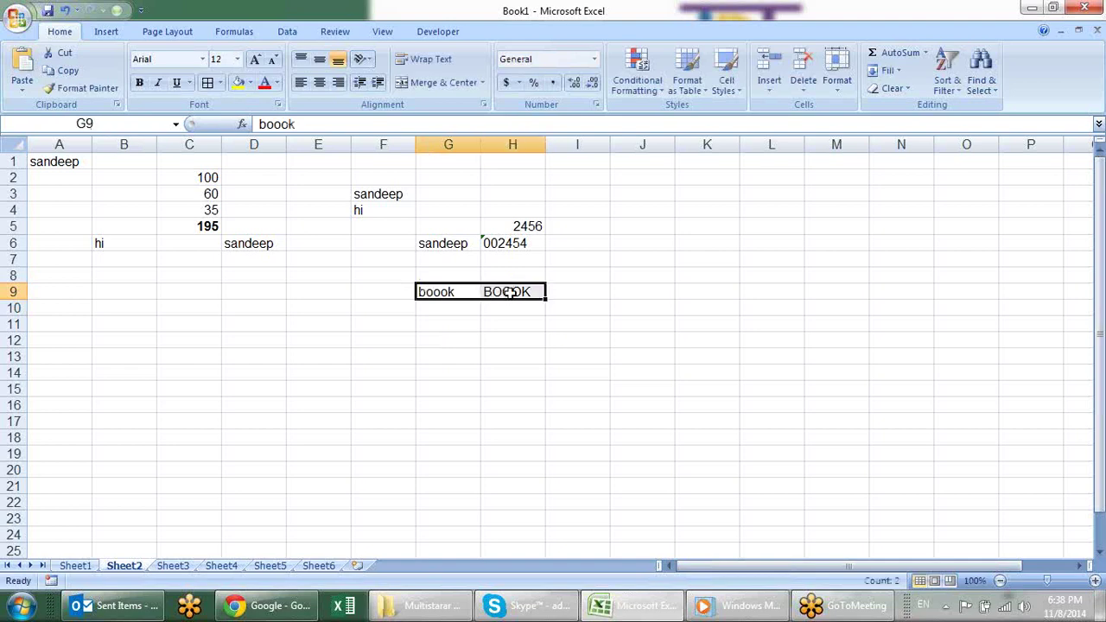
key("F7")
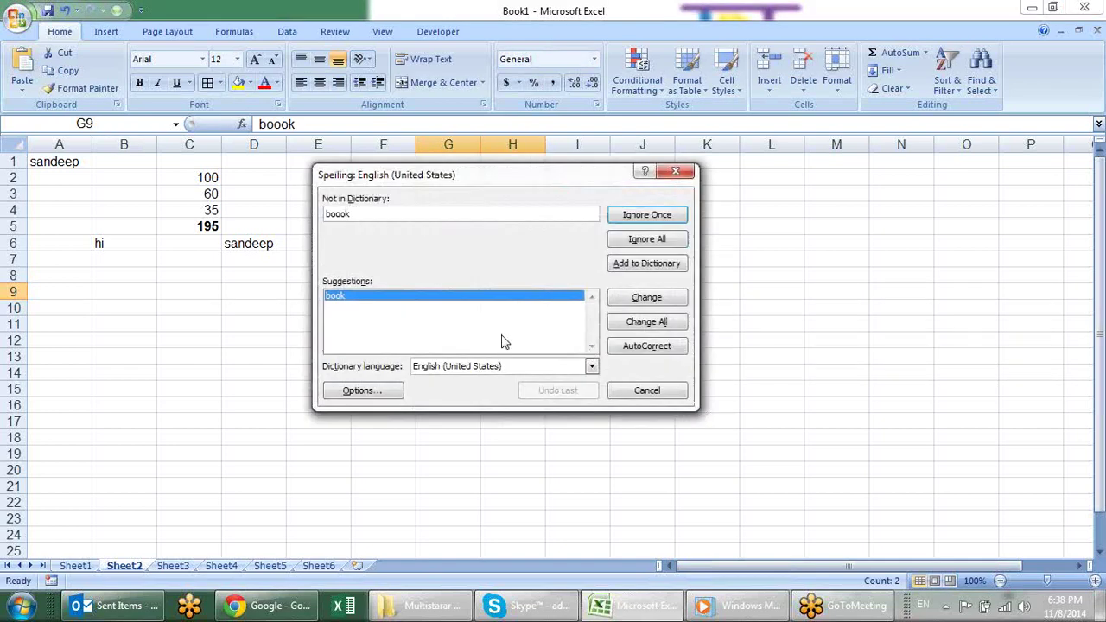
Ignore the flagged boook, dismiss the spelling-complete message, and select H9.
mouse_move(452, 173)
left_mouse_down()
mouse_move(588, 176)
mouse_move(727, 139)
left_mouse_up()
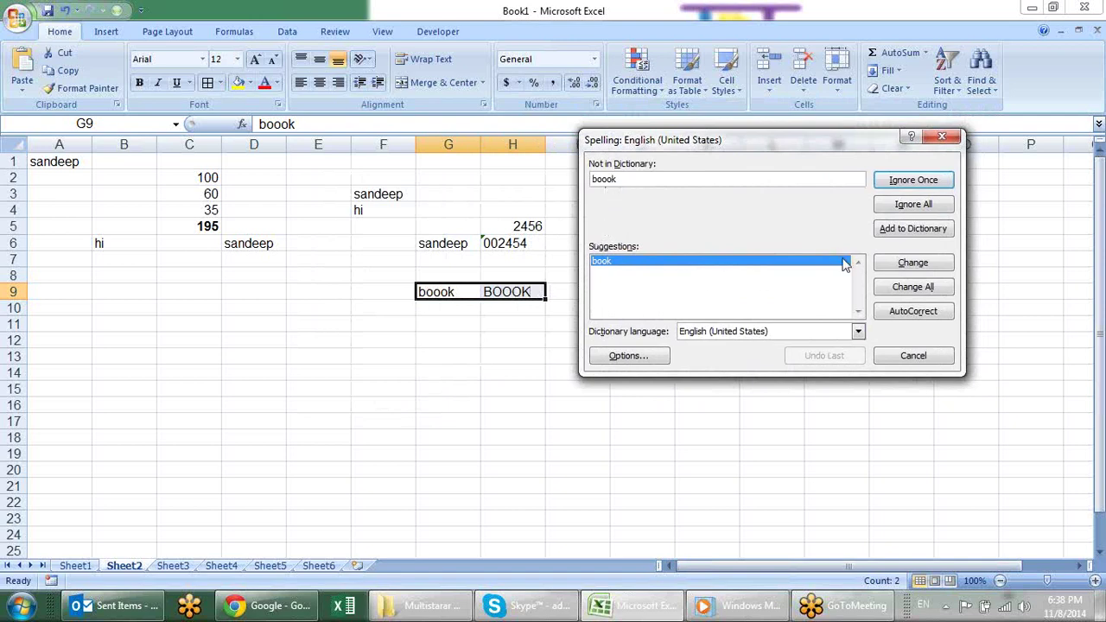
left_click(905, 181)
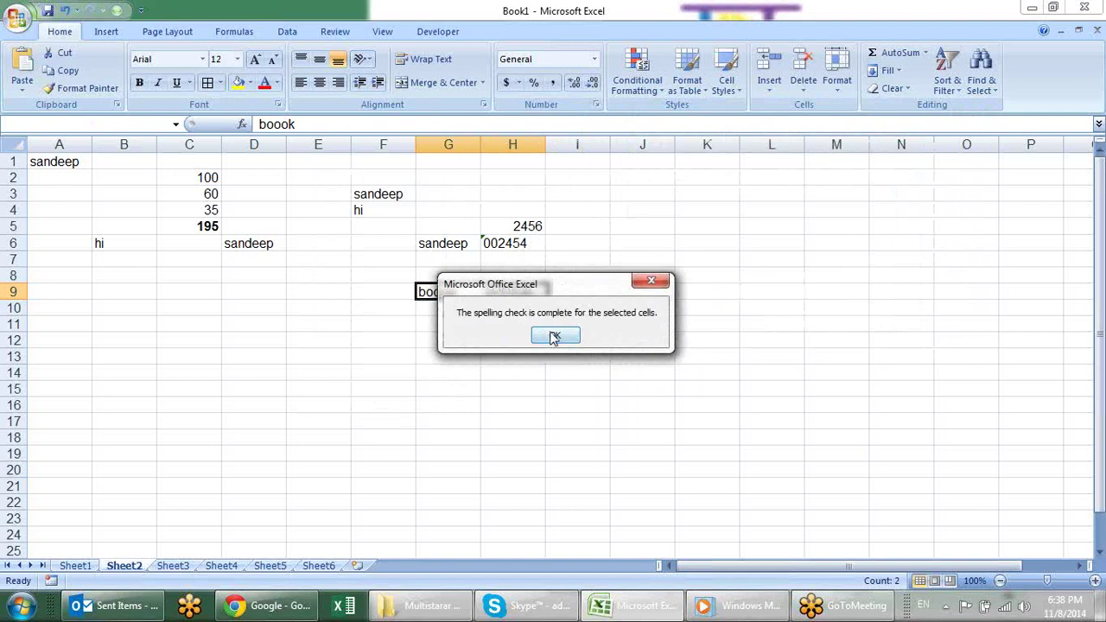
left_click(554, 337)
left_click(517, 293)
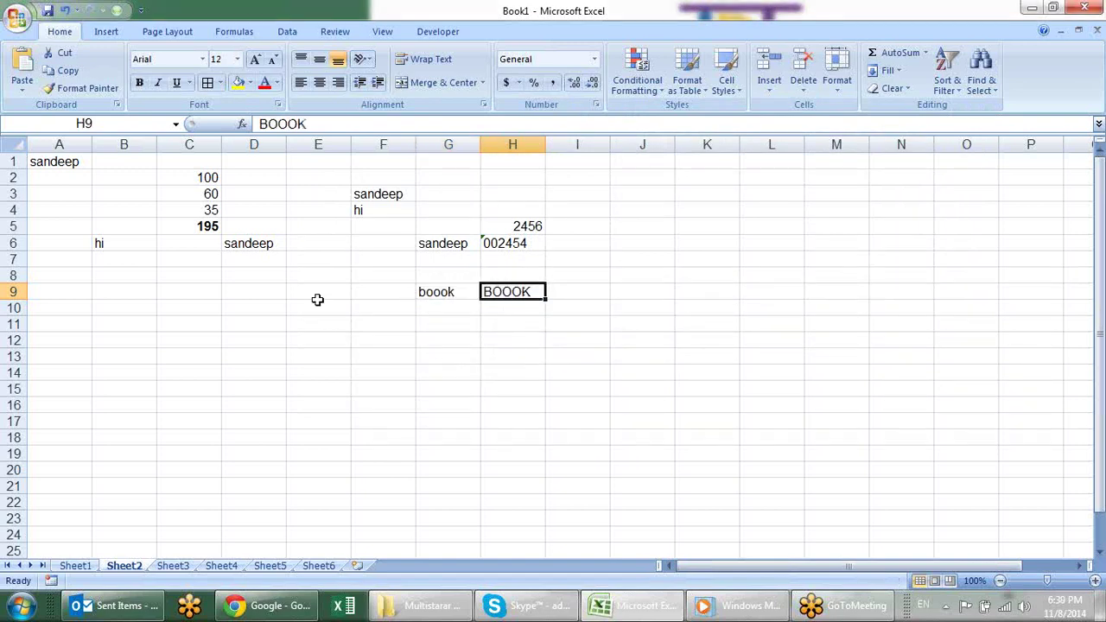
Turn off Ignore words in UPPERCASE in the Proofing options.
left_click(27, 24)
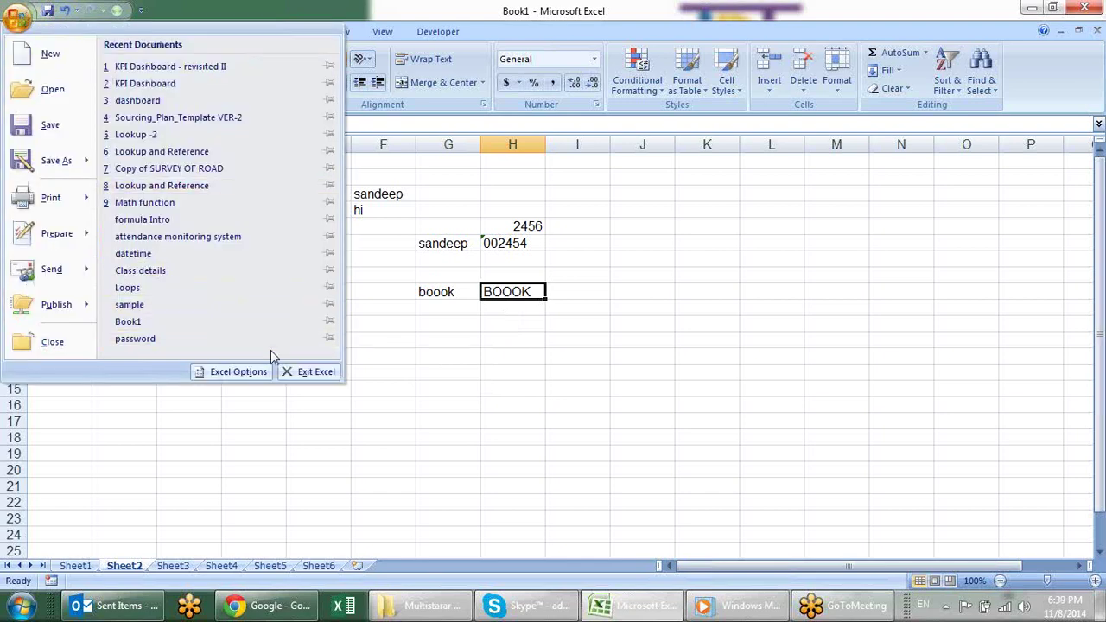
left_click(254, 371)
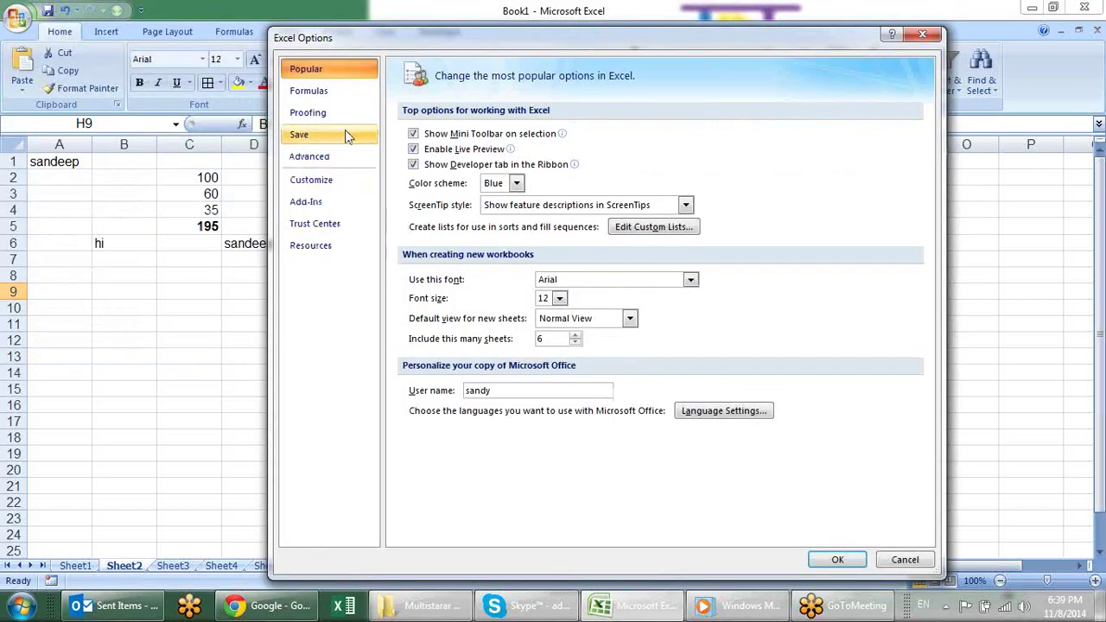
left_click(308, 113)
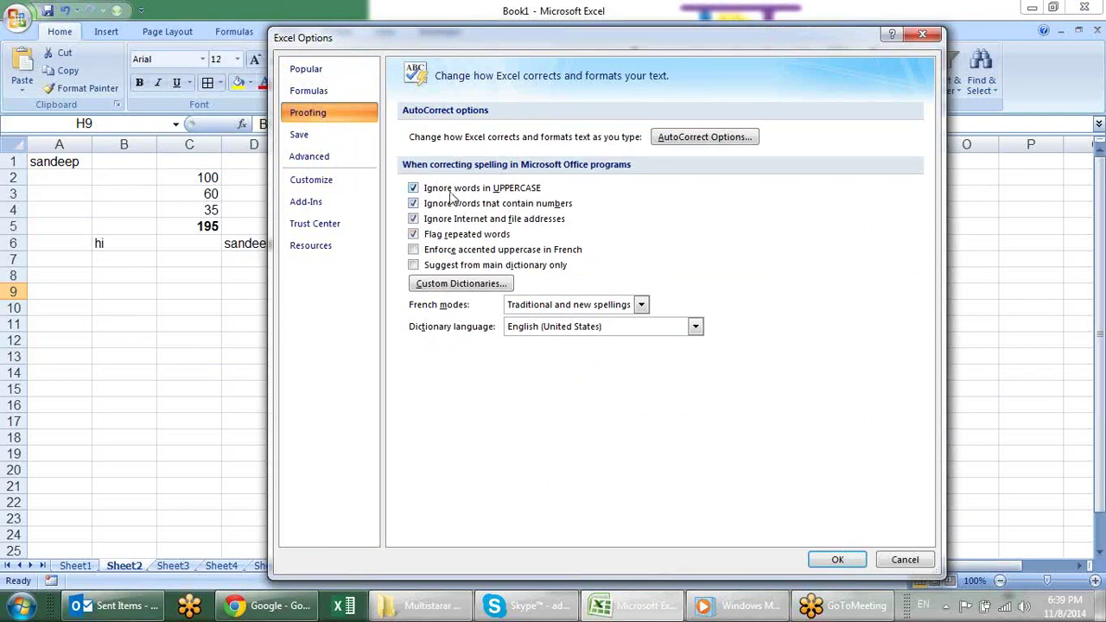
left_click(450, 192)
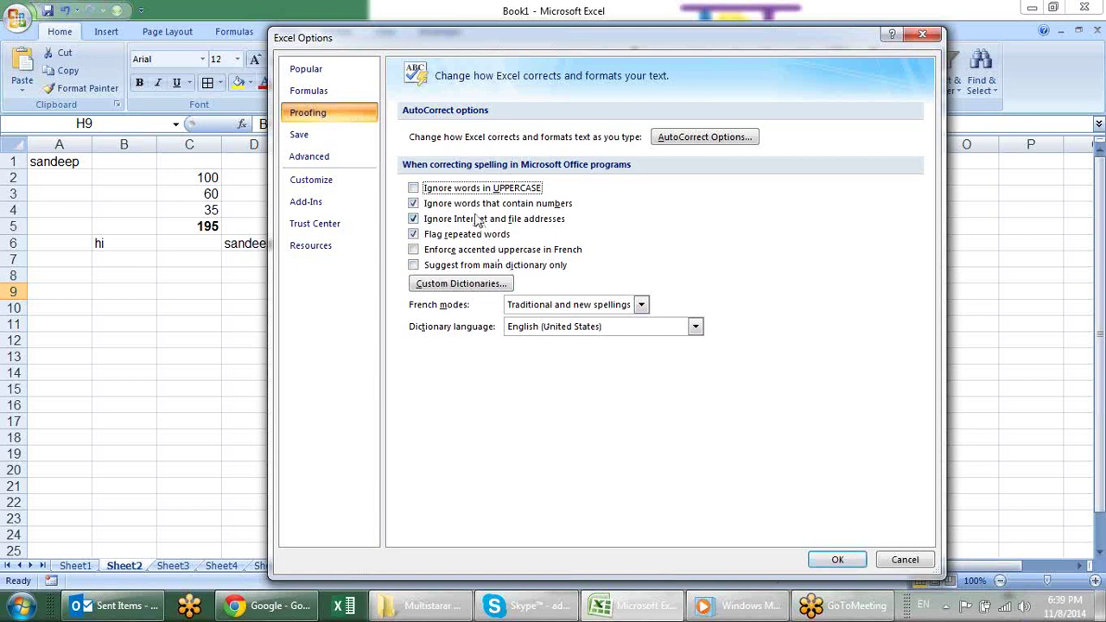
left_click(840, 560)
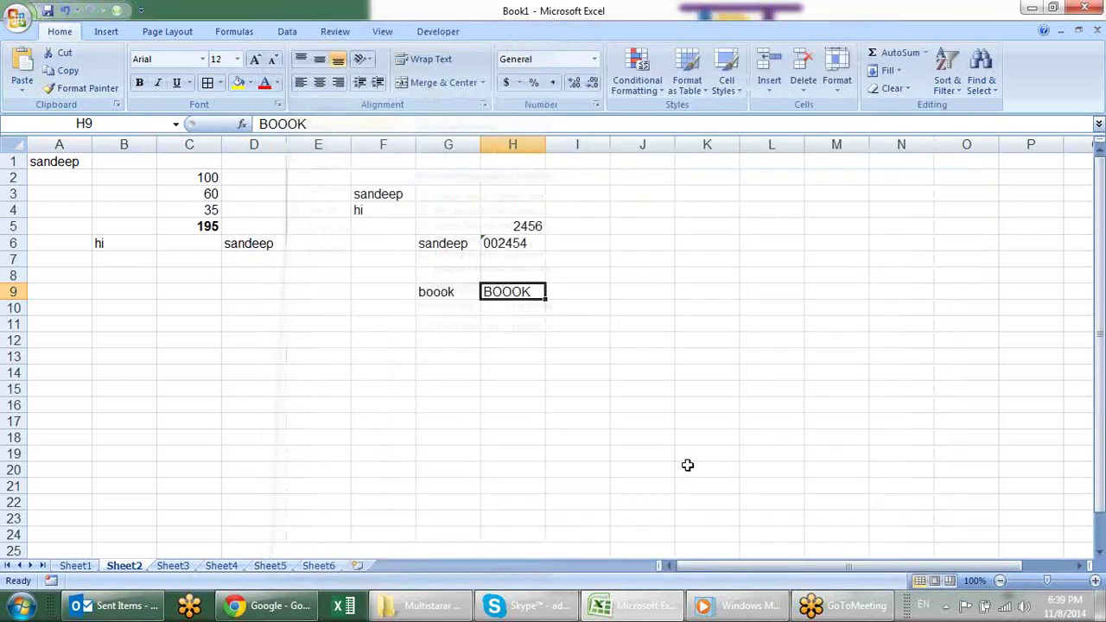
Spell-check G9:H9 again, ignoring boook once and cancelling before BOOOK.
left_click_drag(465, 284, 504, 292)
key("F7")
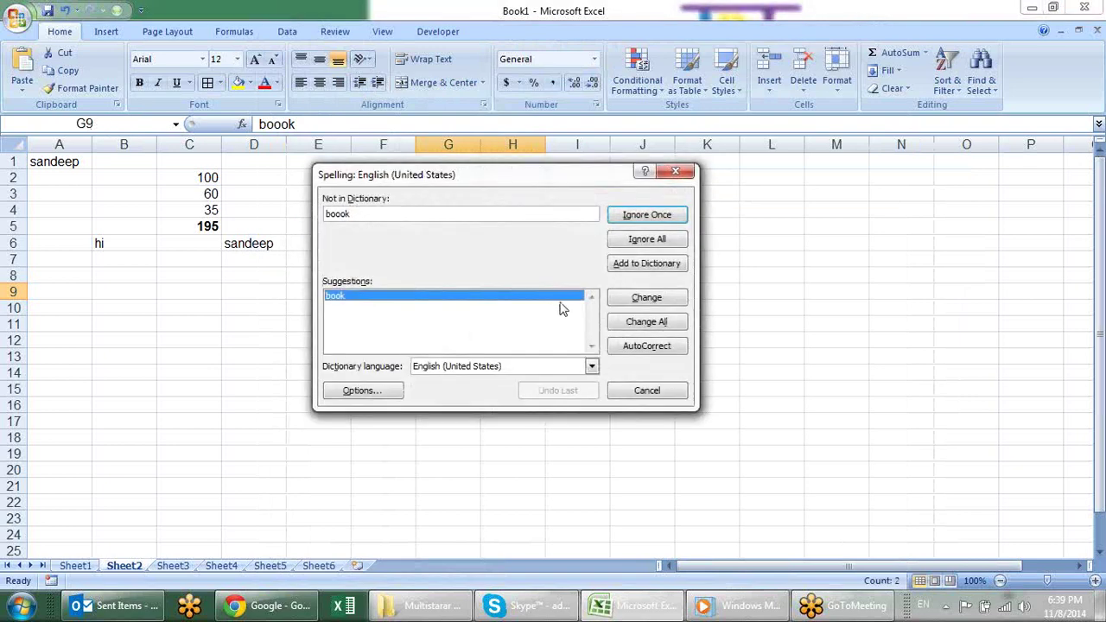
left_click(656, 218)
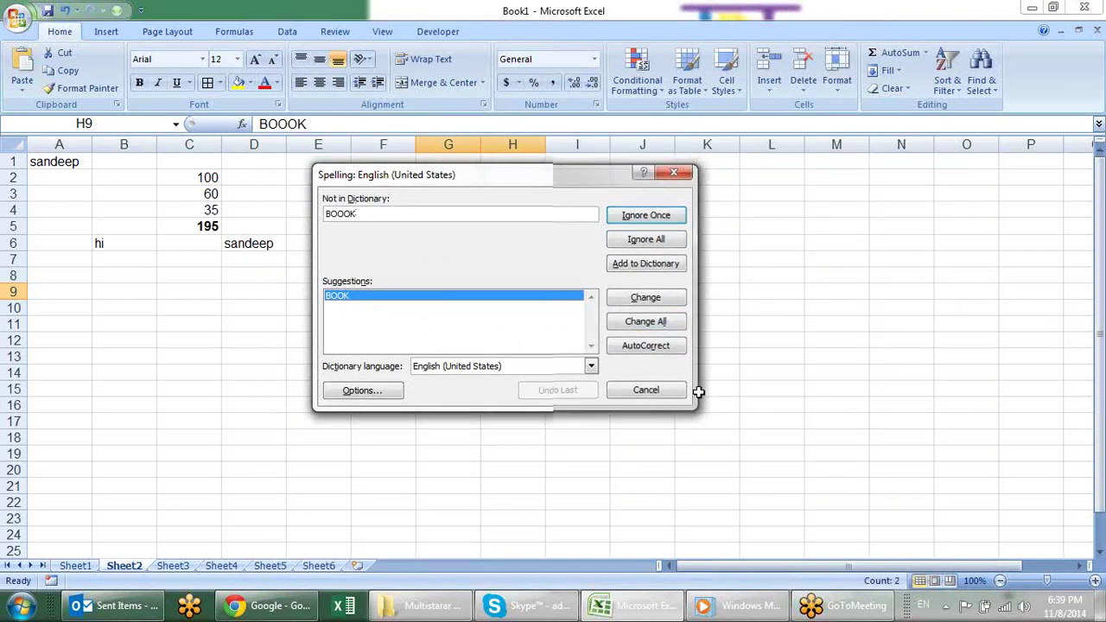
key("Escape")
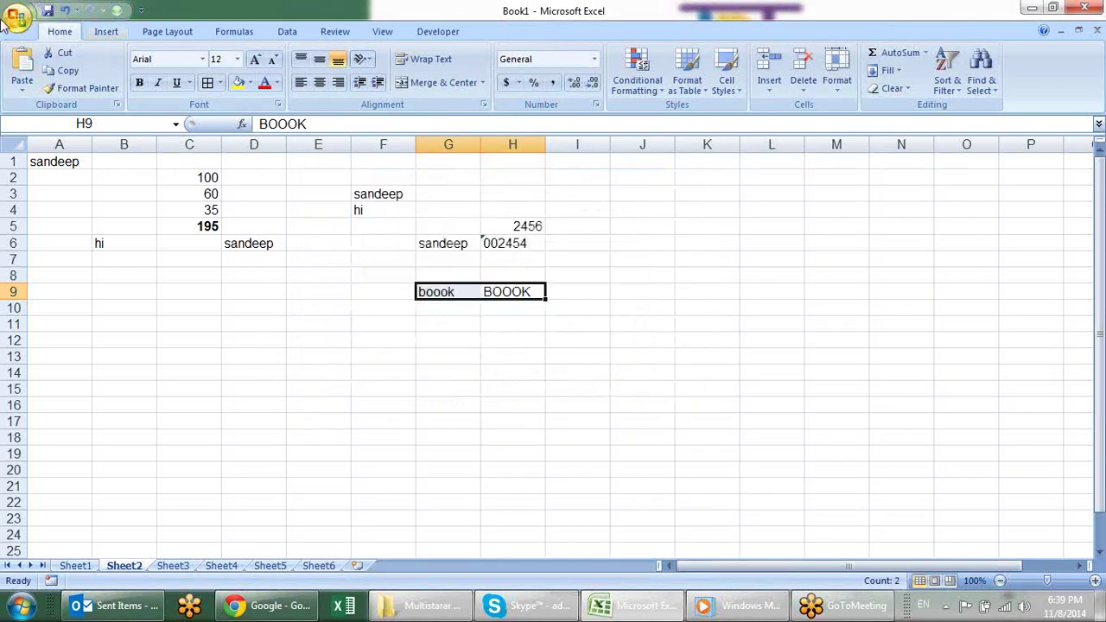
Restore Ignore words in UPPERCASE in the Proofing options.
left_click(17, 17)
left_click(212, 373)
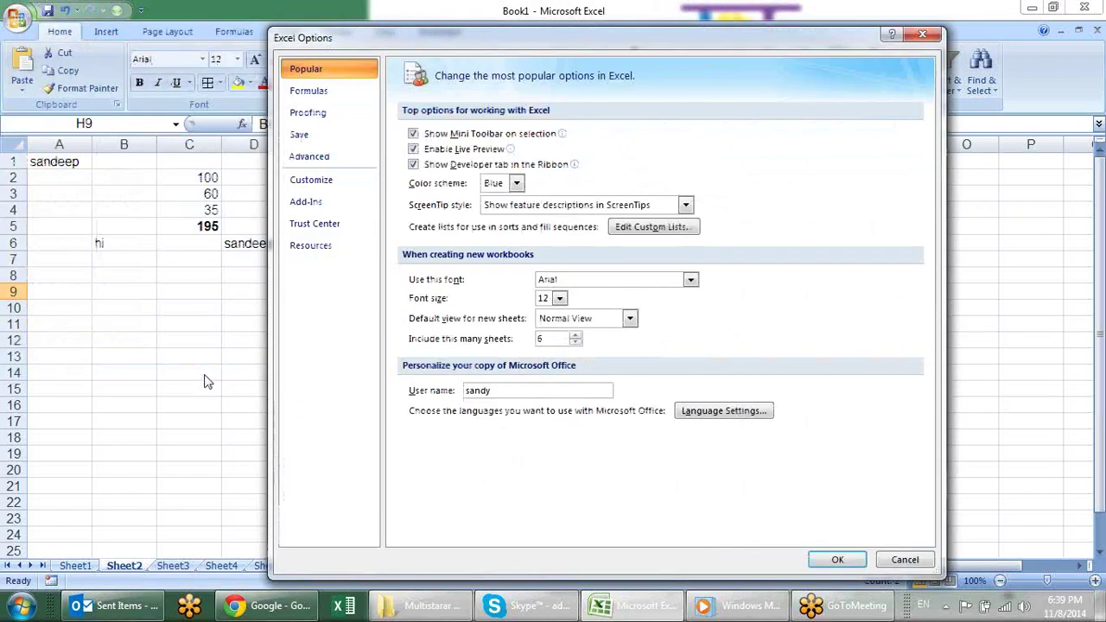
left_click(337, 119)
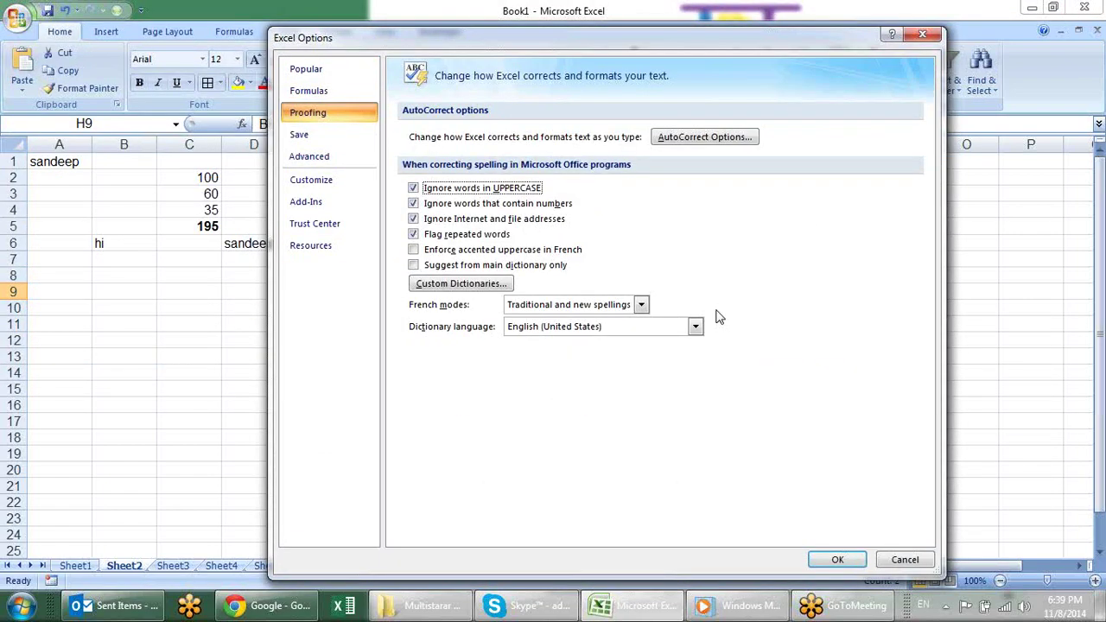
left_click(858, 564)
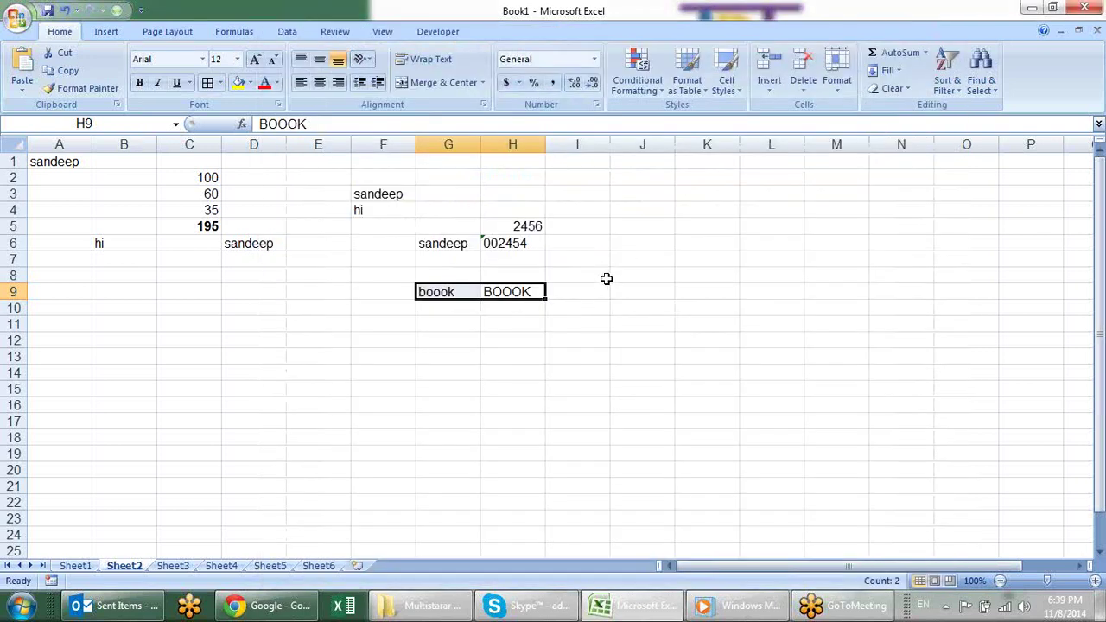
Type (tm) in I8, (c) in I9 and (r) in I10, then check I8 and I10.
left_click(604, 276)
type("(tm")
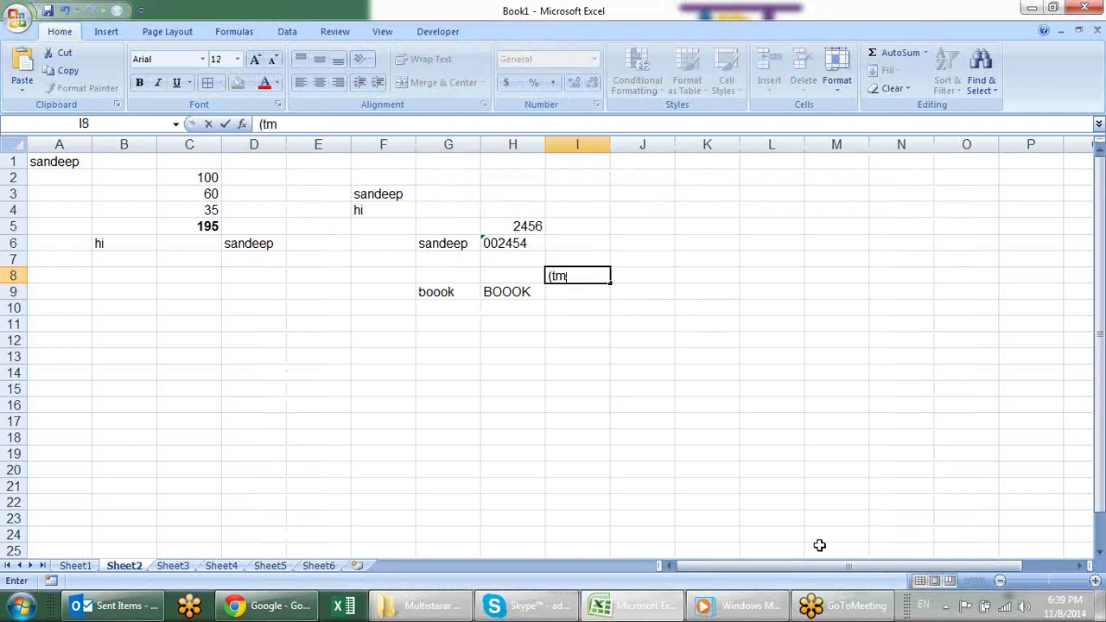
key("Return")
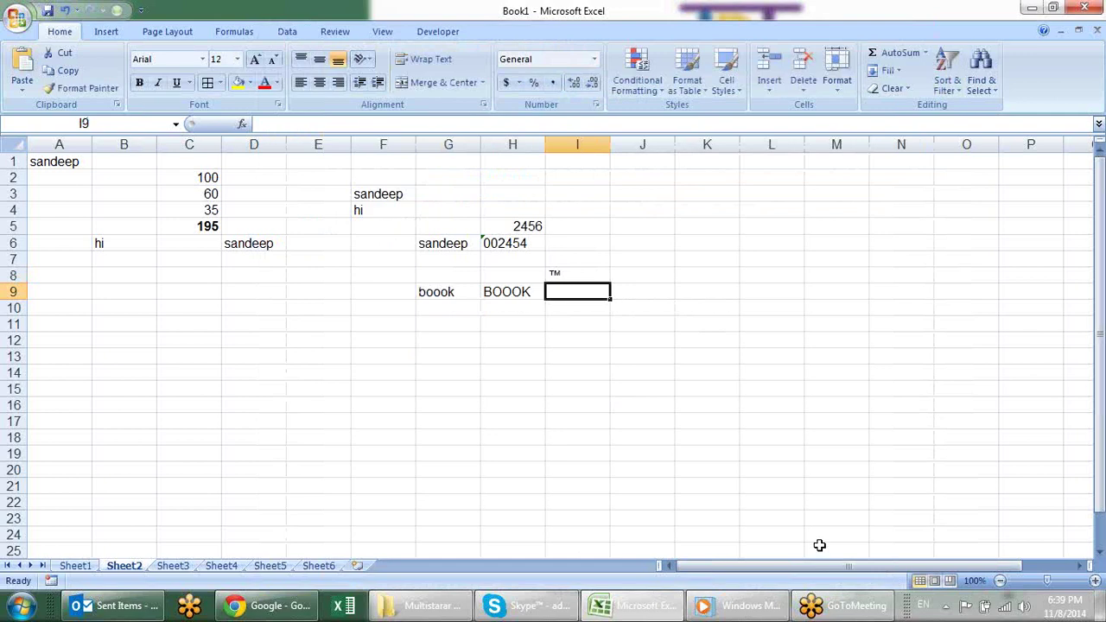
type("(c")
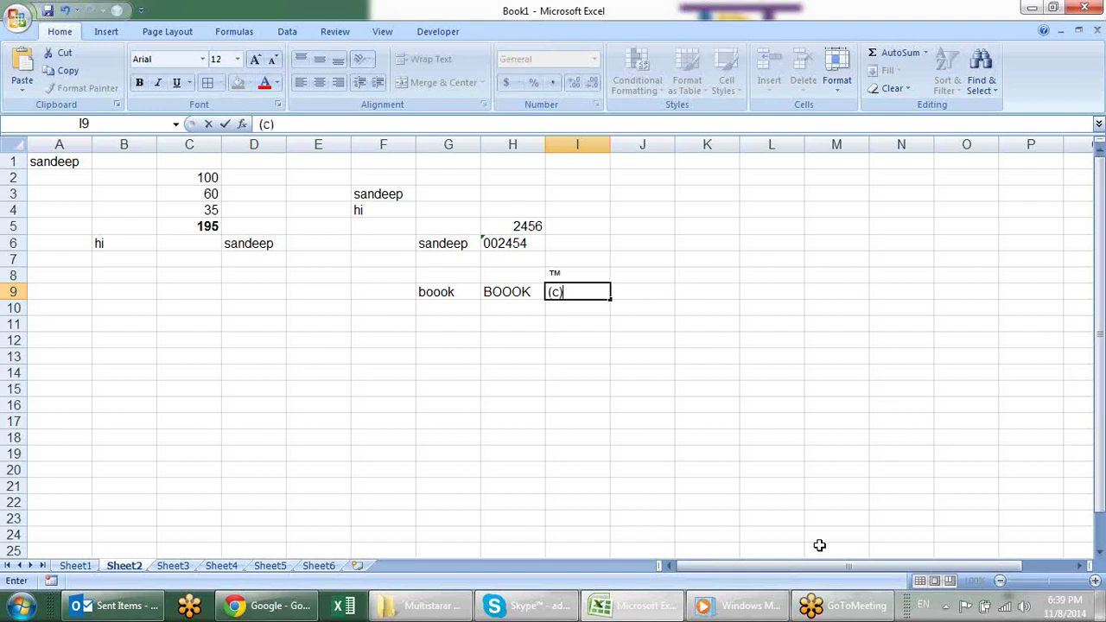
key("Return")
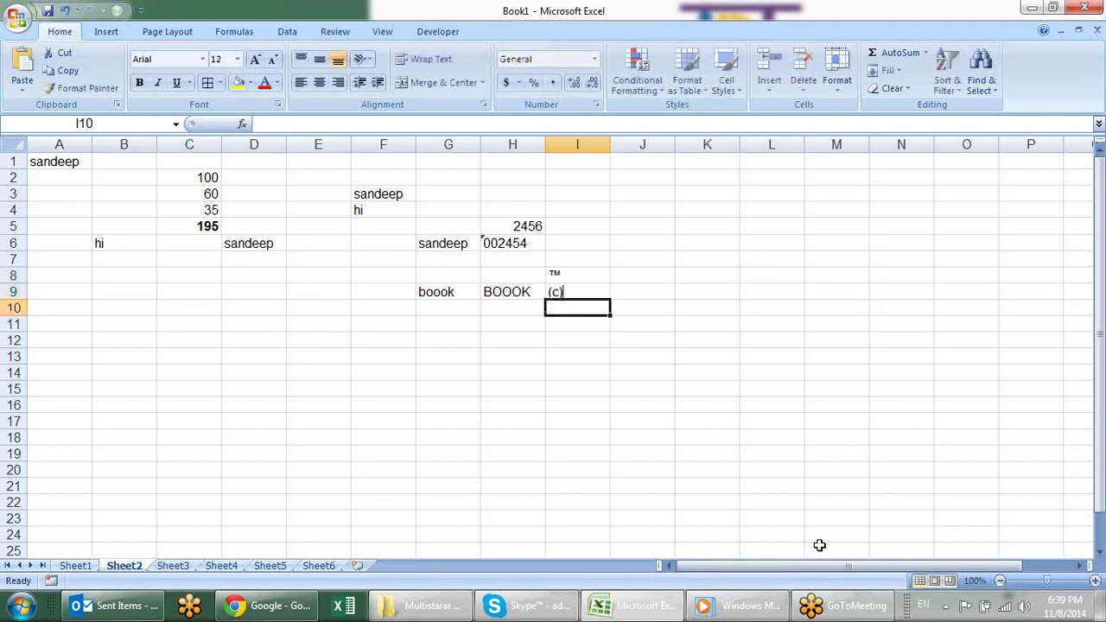
type("(r")
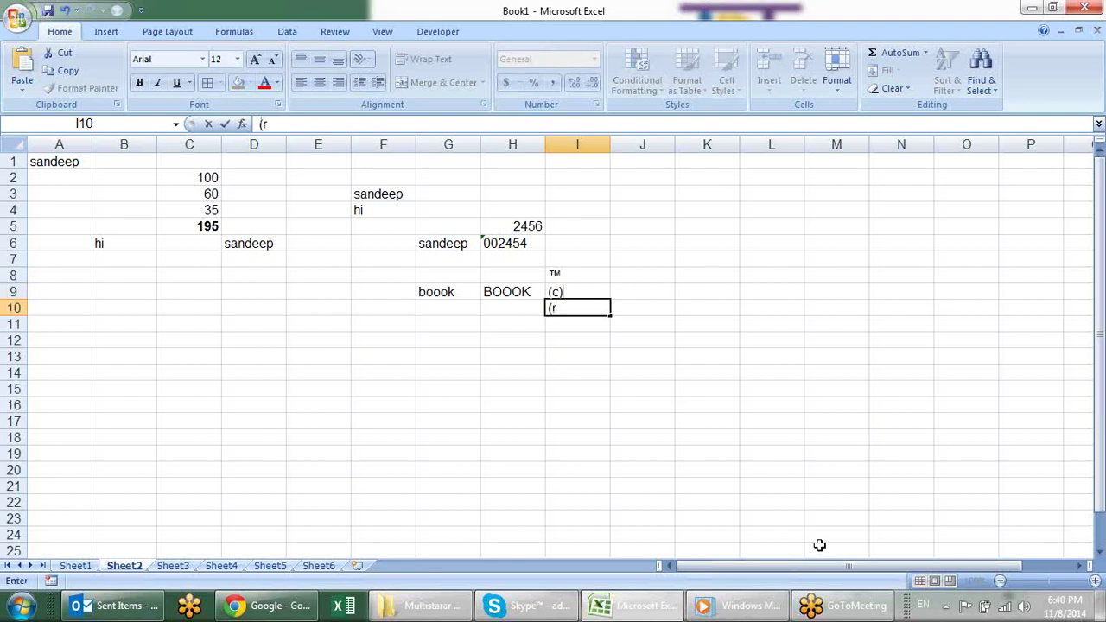
key("Return")
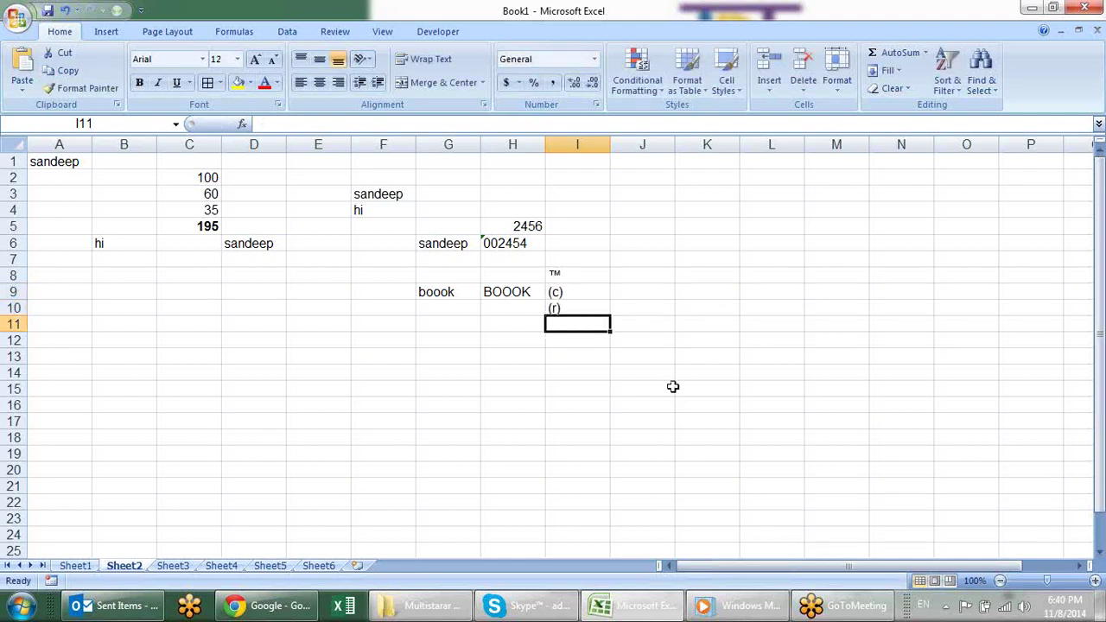
left_click(571, 276)
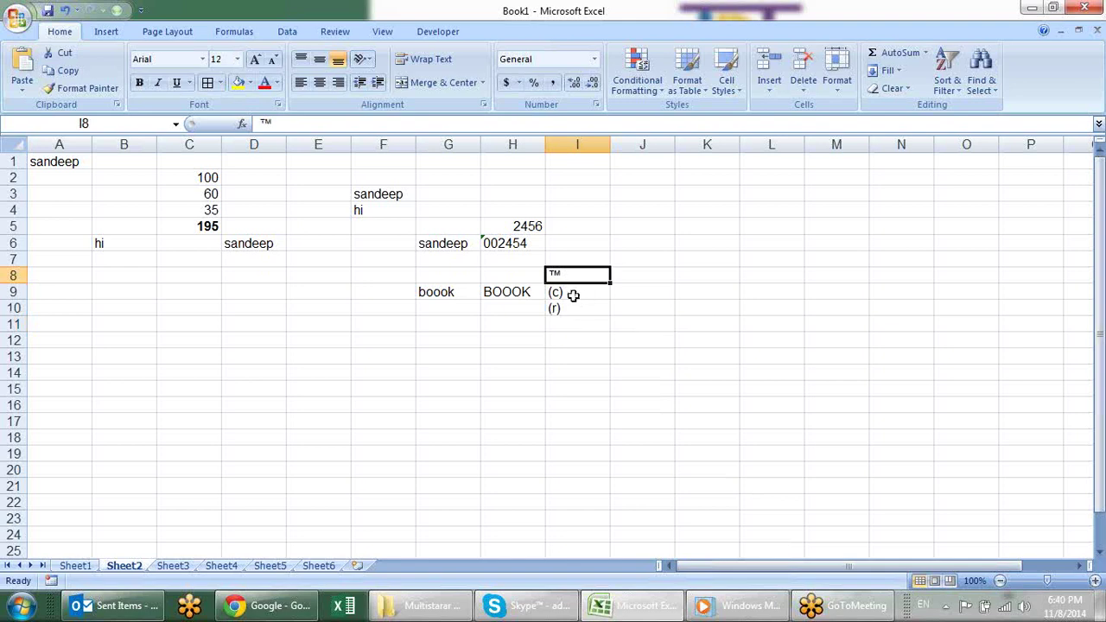
left_click(573, 304)
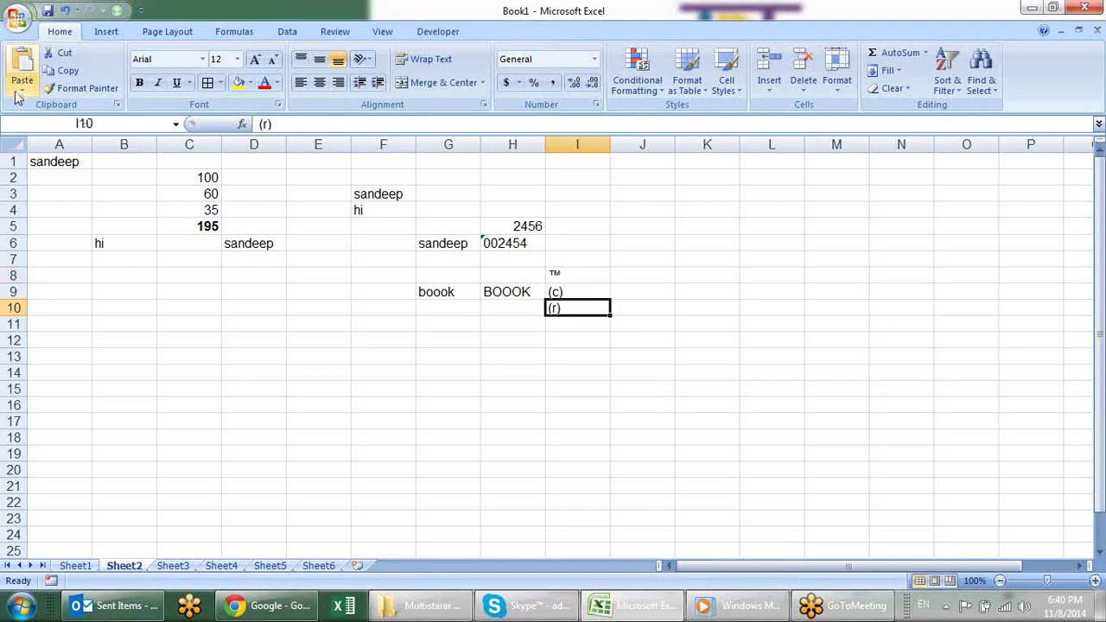
Uncheck Replace text as you type in AutoCorrect Options and confirm both dialogs.
left_click(15, 24)
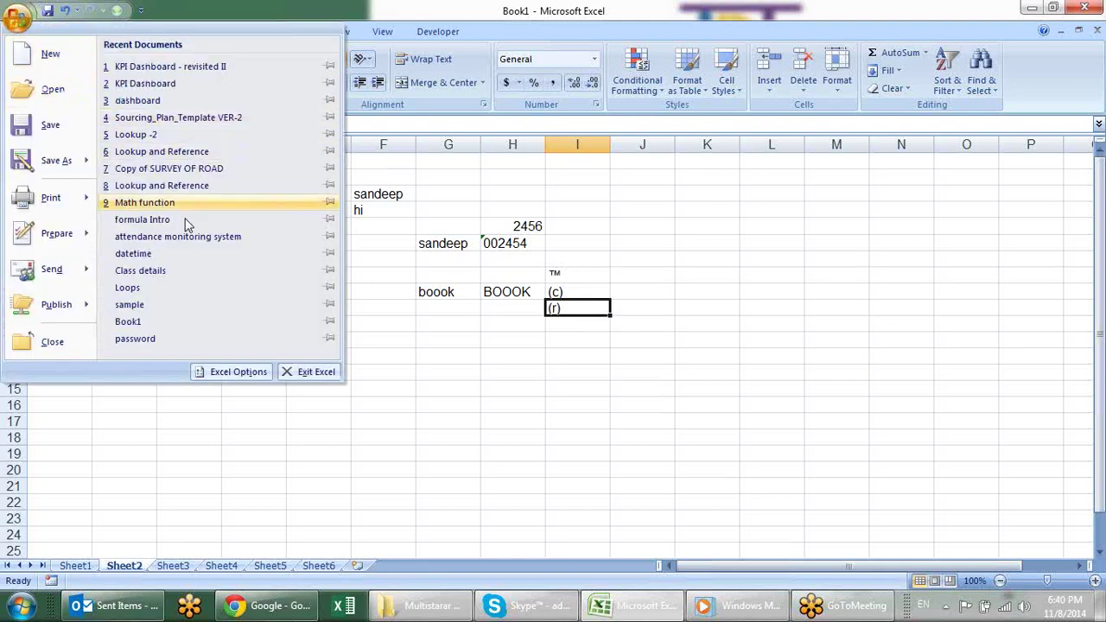
left_click(228, 372)
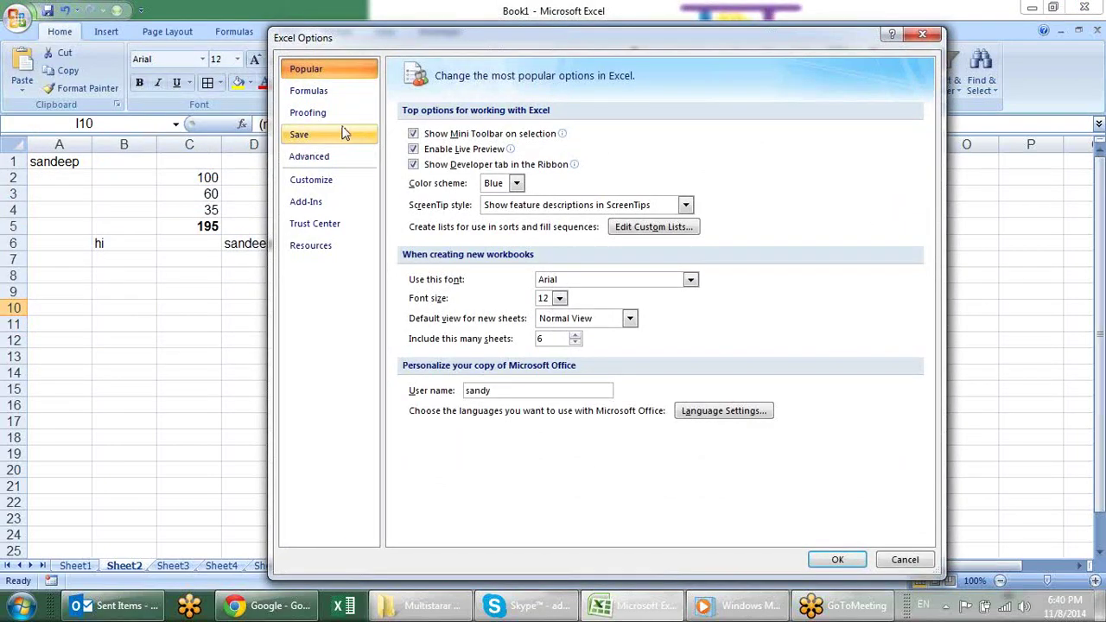
left_click(342, 113)
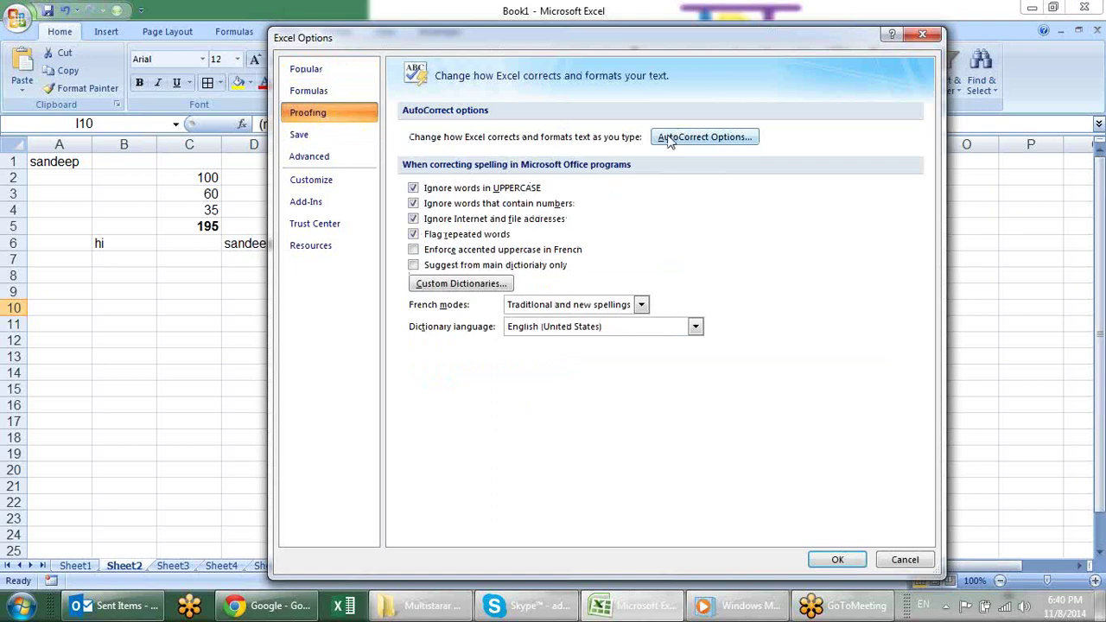
left_click(733, 140)
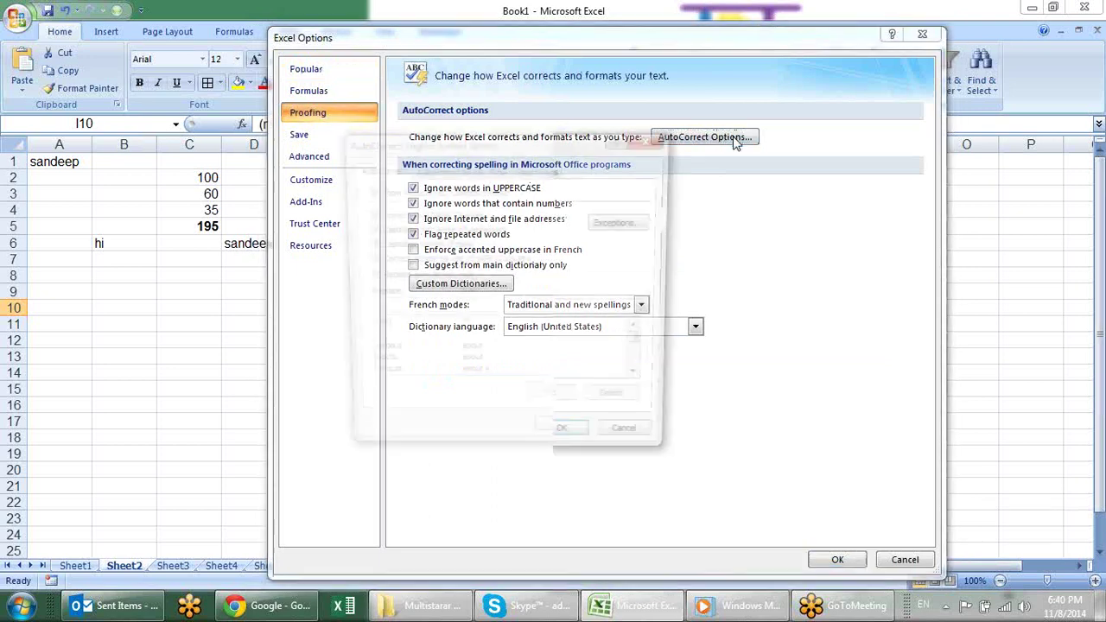
left_click_drag(591, 142, 610, 116)
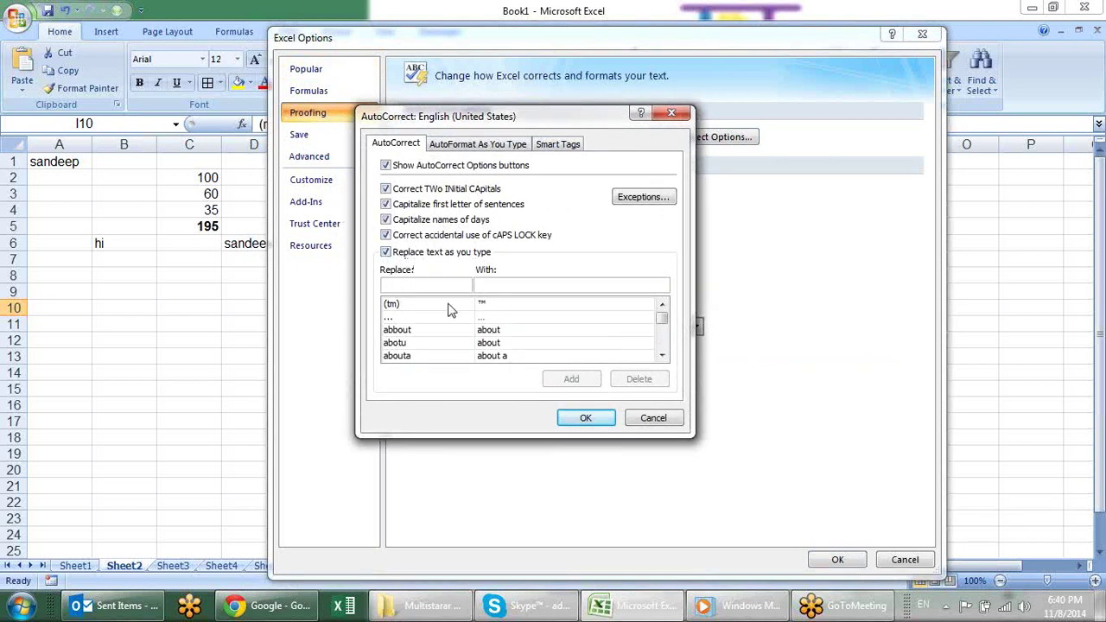
left_click(442, 305)
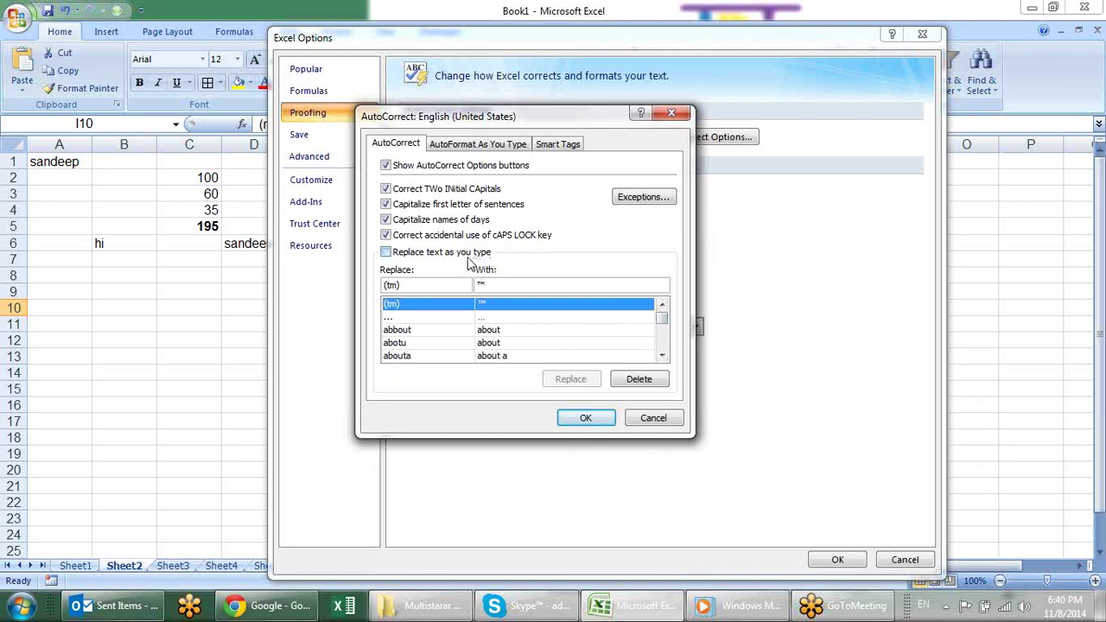
left_click(603, 417)
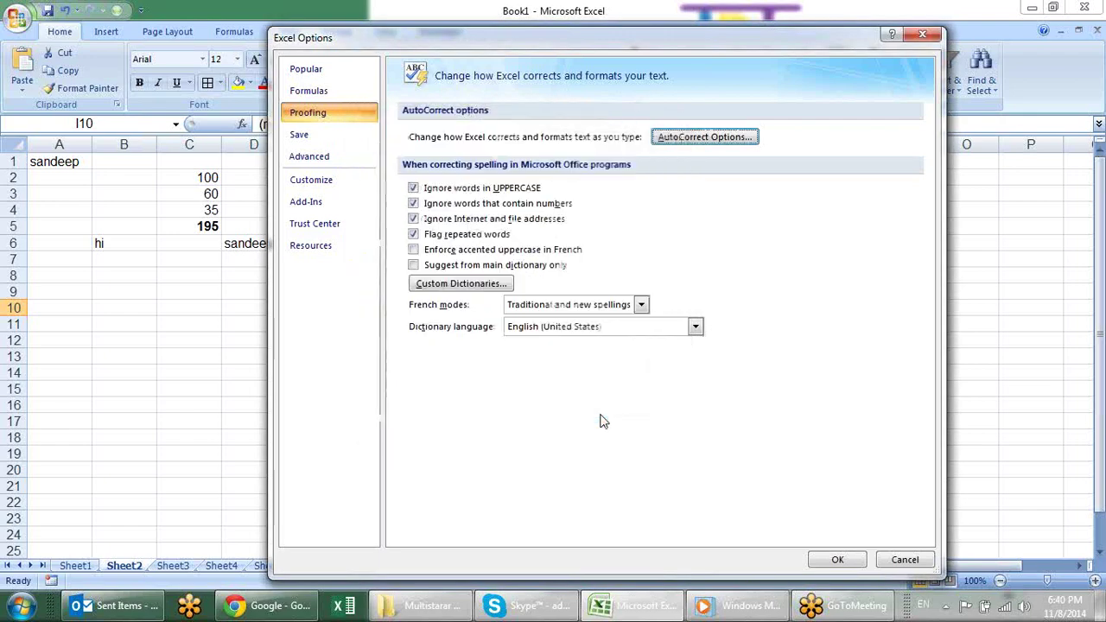
left_click(842, 558)
Enter (tm) in J8, which stays as literal text.
left_click(646, 273)
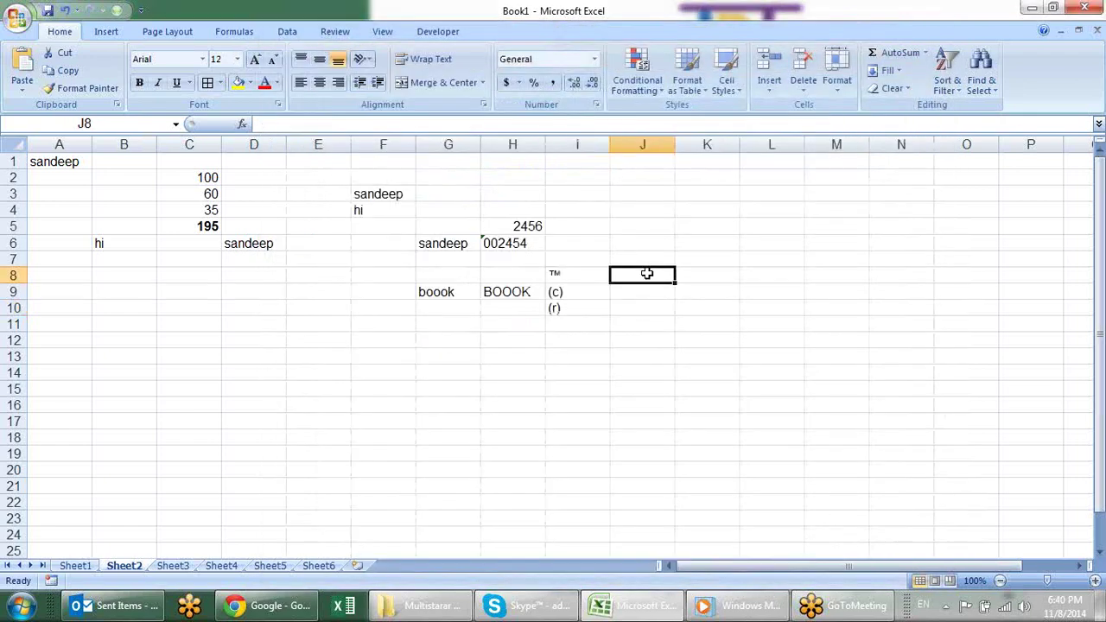
type("(tm")
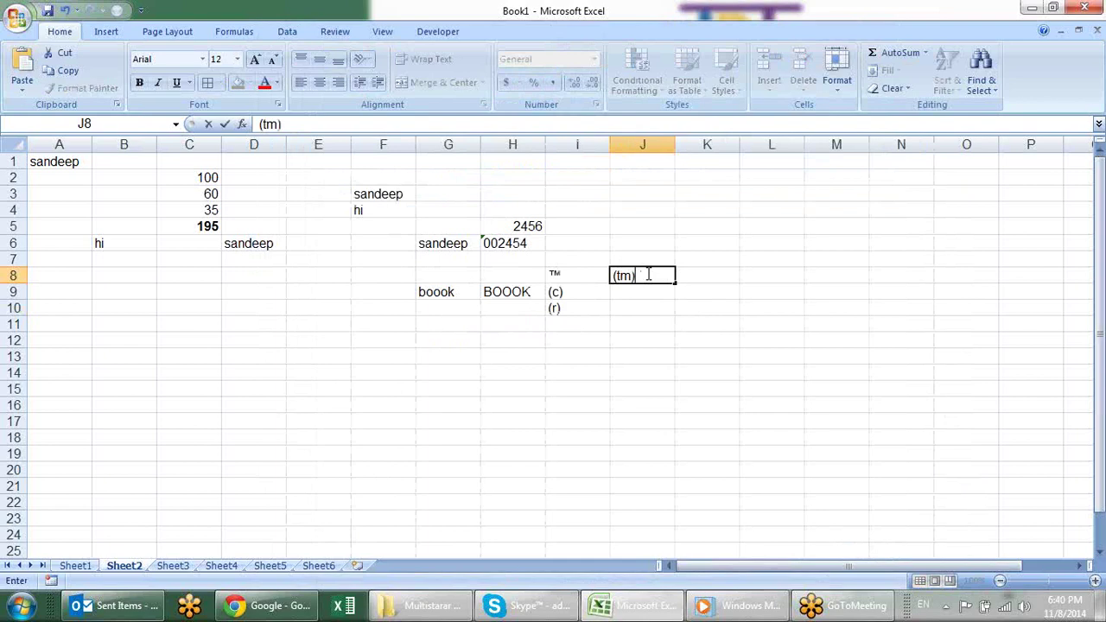
key("Return")
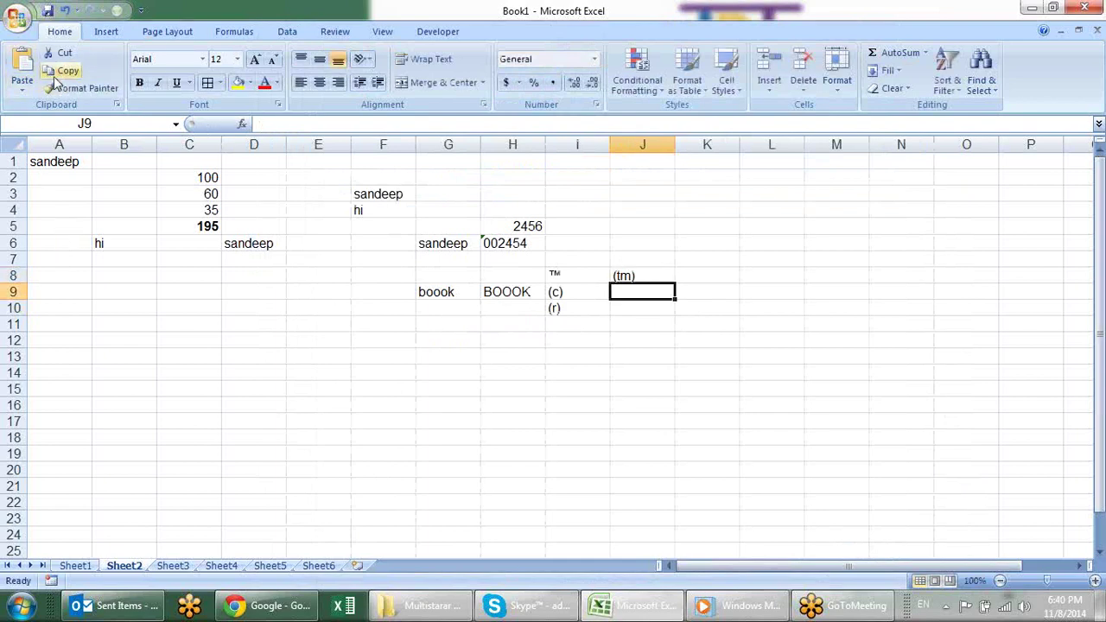
Re-enable Replace text as you type in AutoCorrect Options and close both dialogs.
left_click(19, 19)
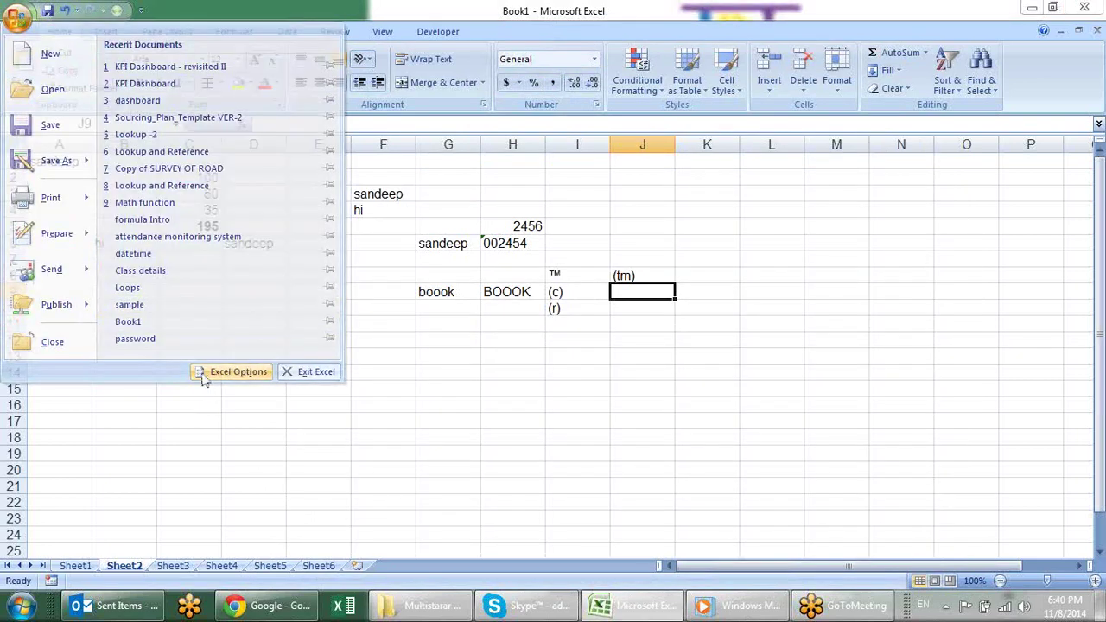
left_click(230, 372)
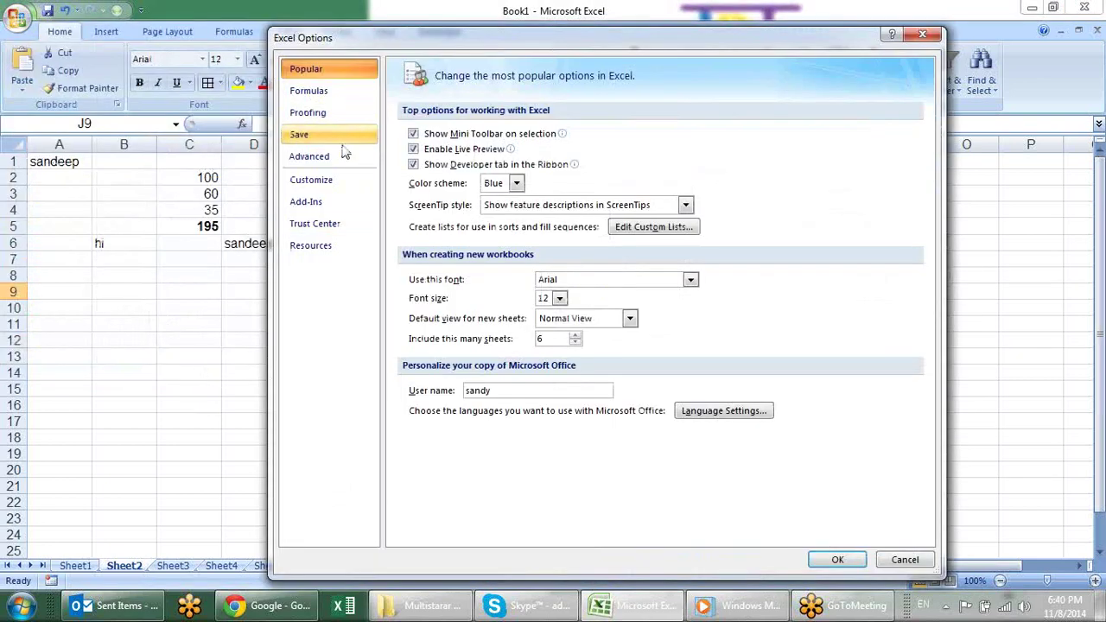
left_click(342, 113)
left_click(685, 137)
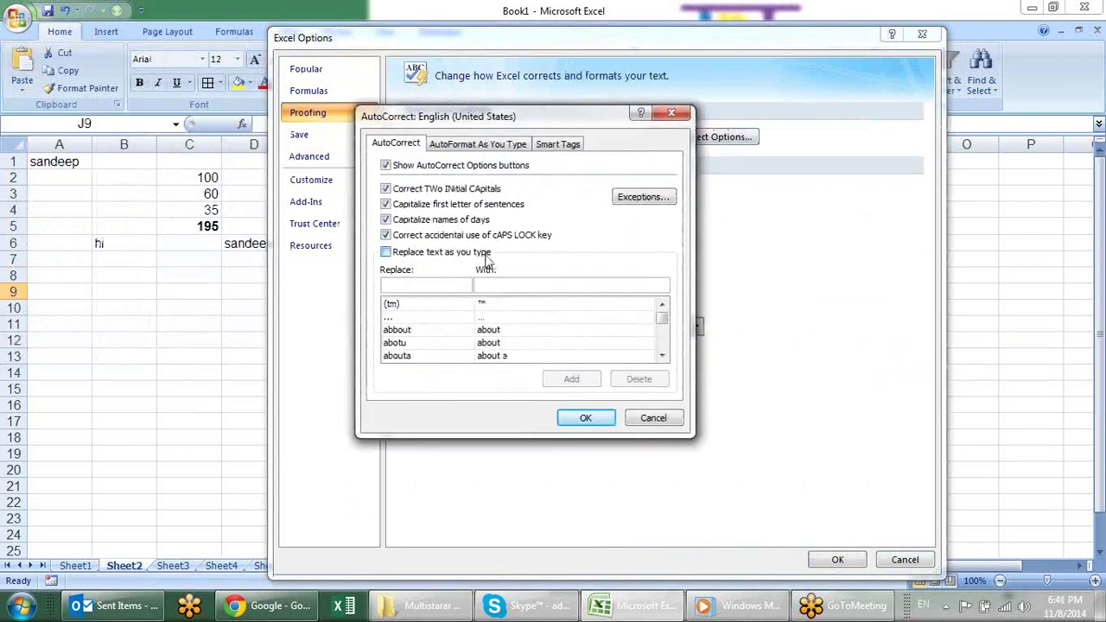
left_click(483, 252)
left_click(582, 416)
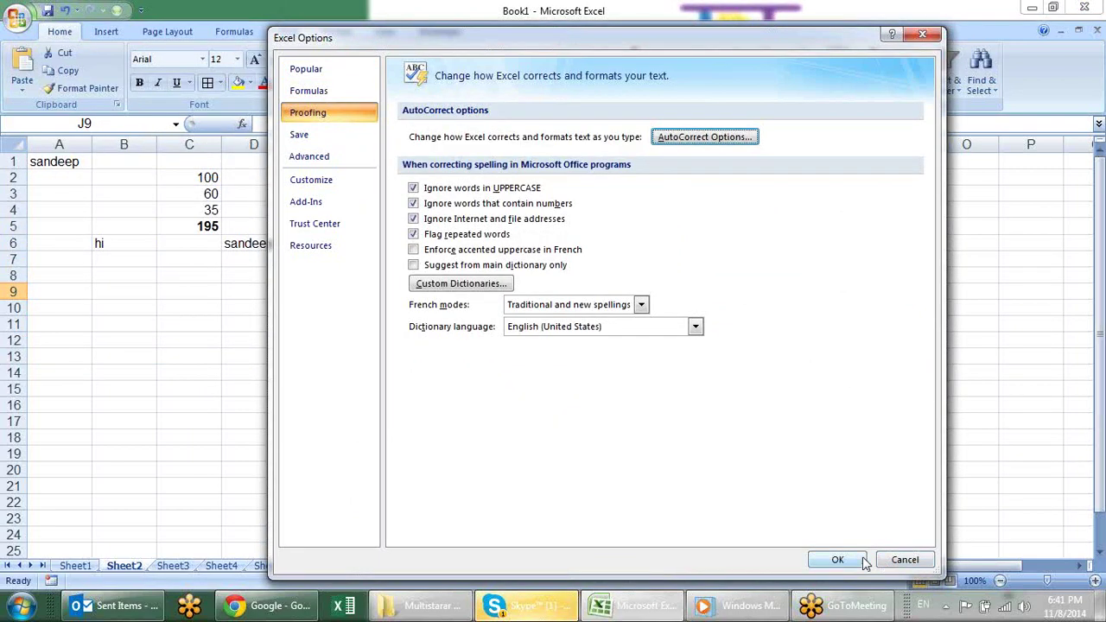
left_click(838, 559)
Type SS in F13 and F14 so AutoCorrect expands each to the full name.
left_click(372, 361)
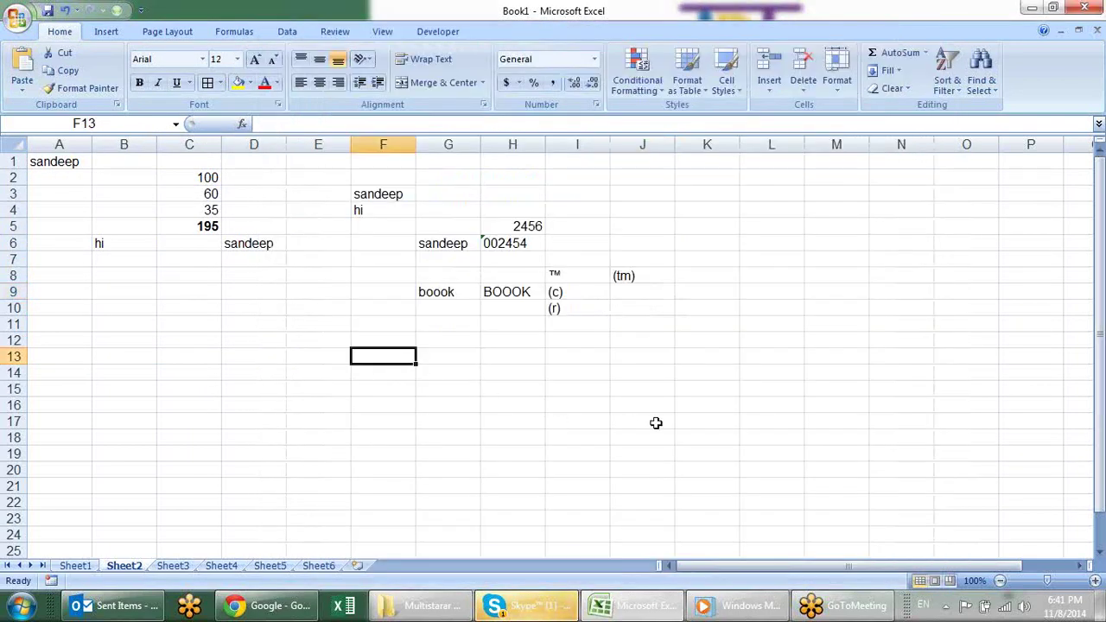
type("SS")
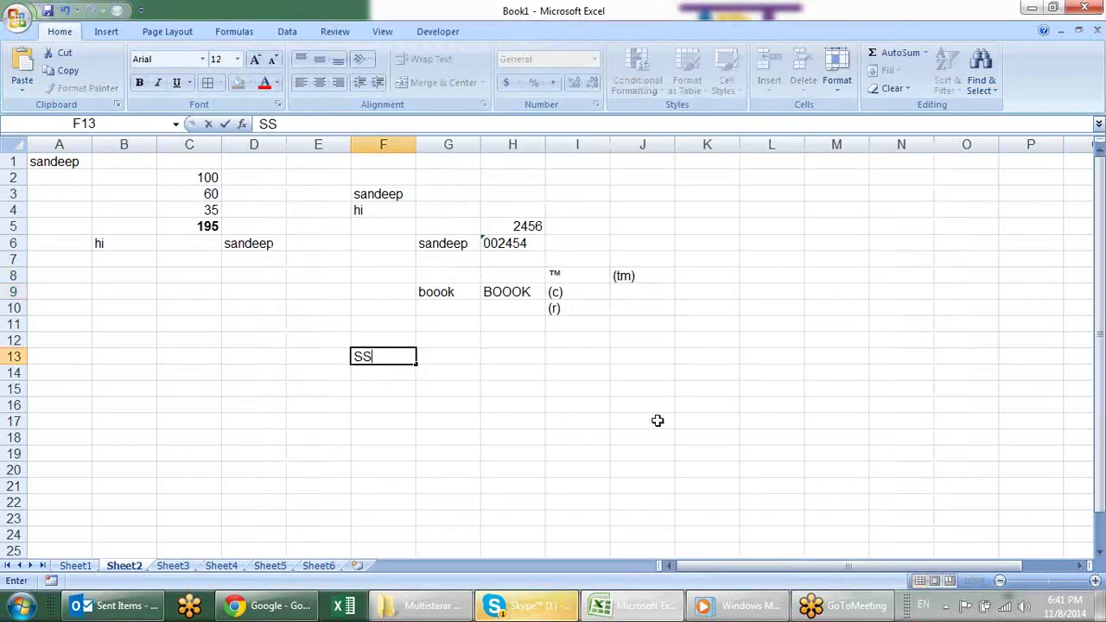
key("Return")
type("SS")
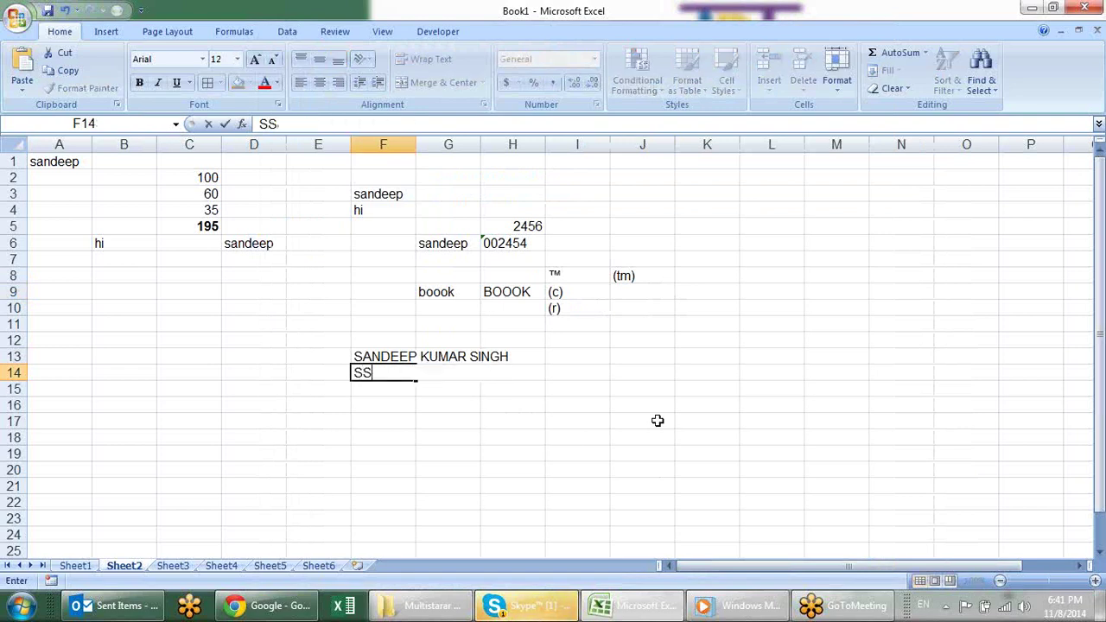
key("Return")
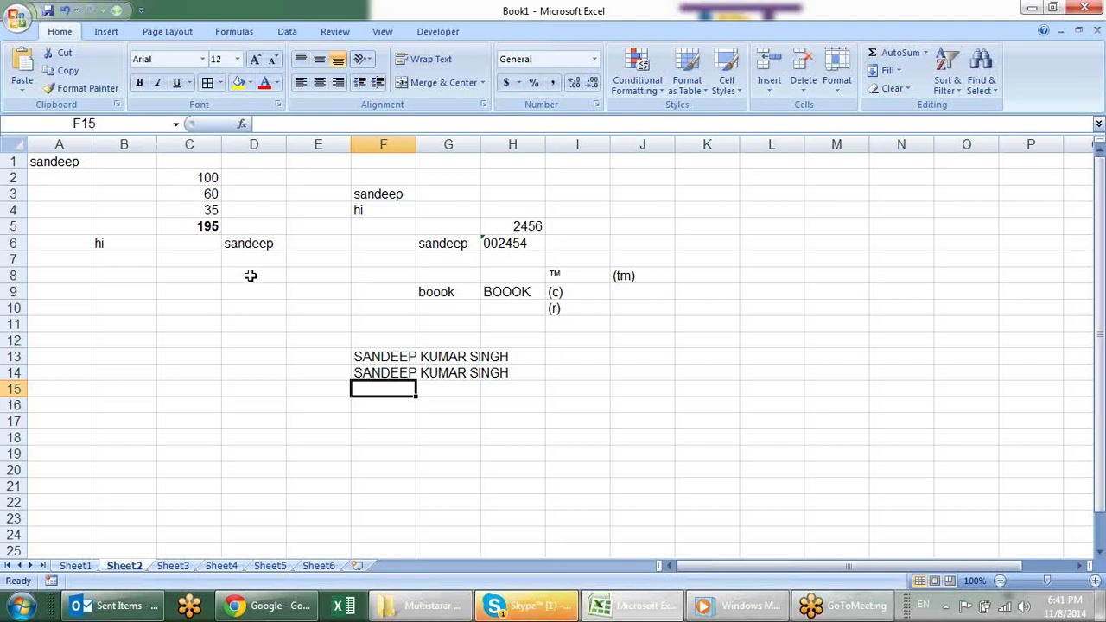
Review the AutoCorrect options under Excel Options > Proofing, then close both dialogs.
left_click(12, 14)
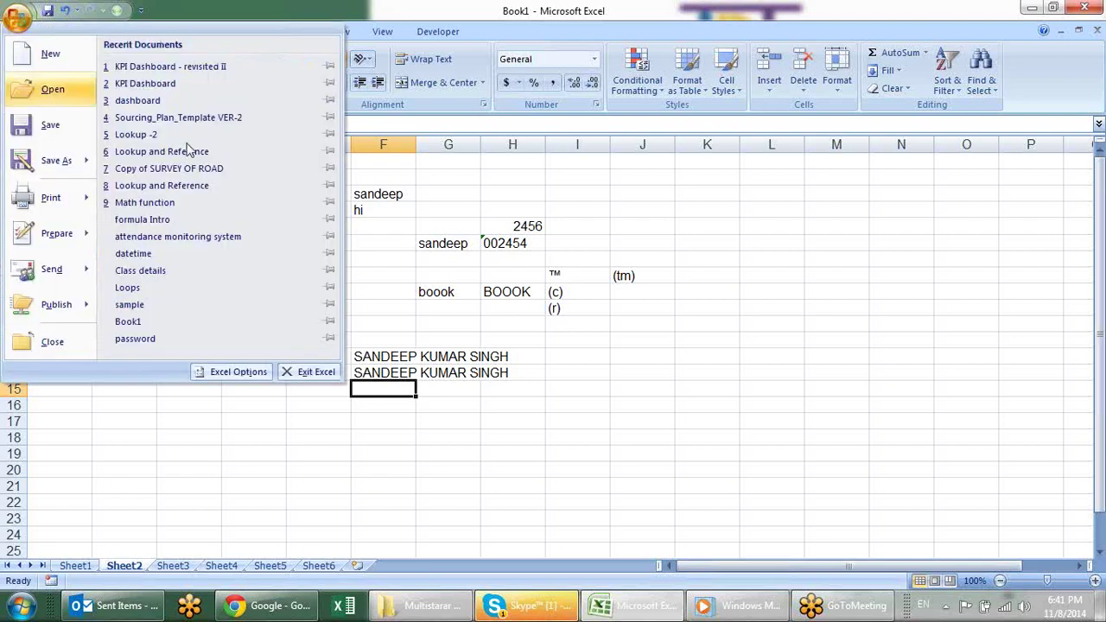
left_click(241, 374)
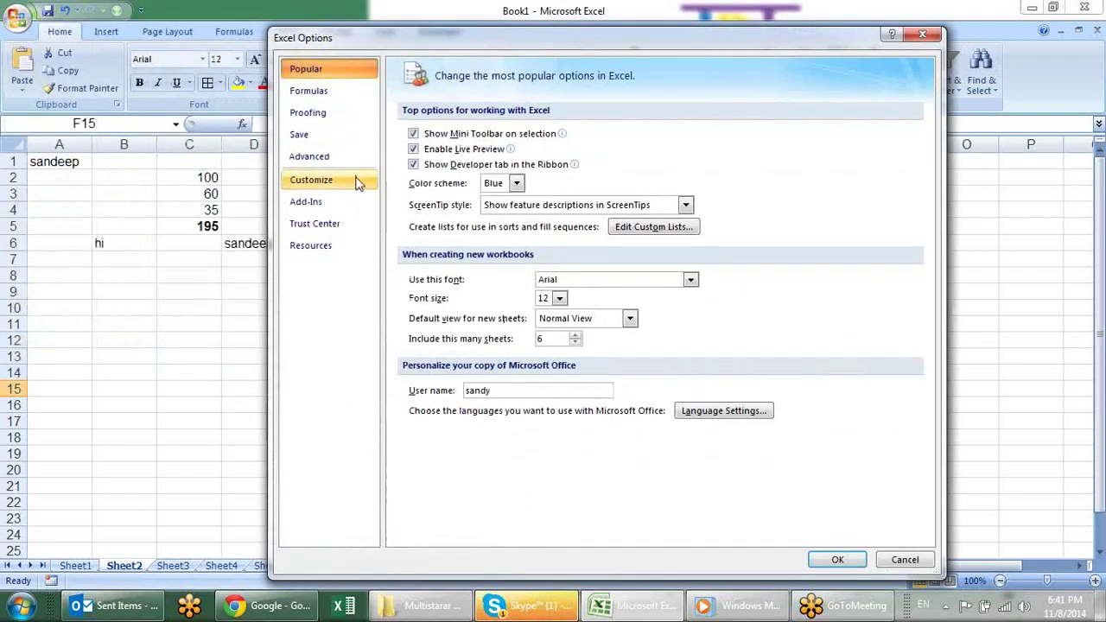
left_click(345, 114)
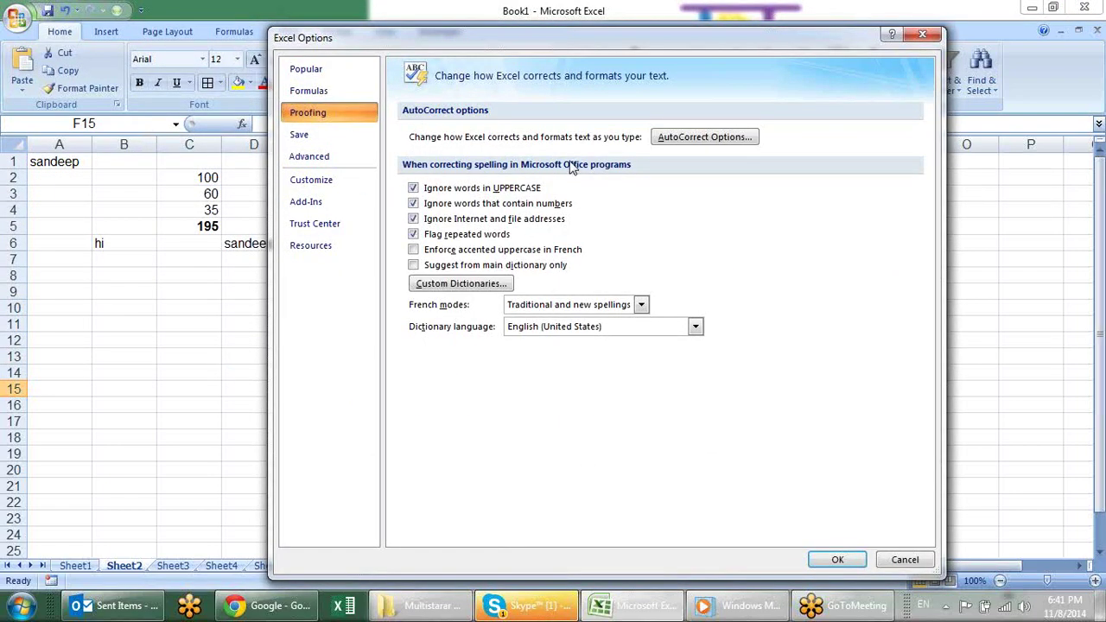
left_click(676, 139)
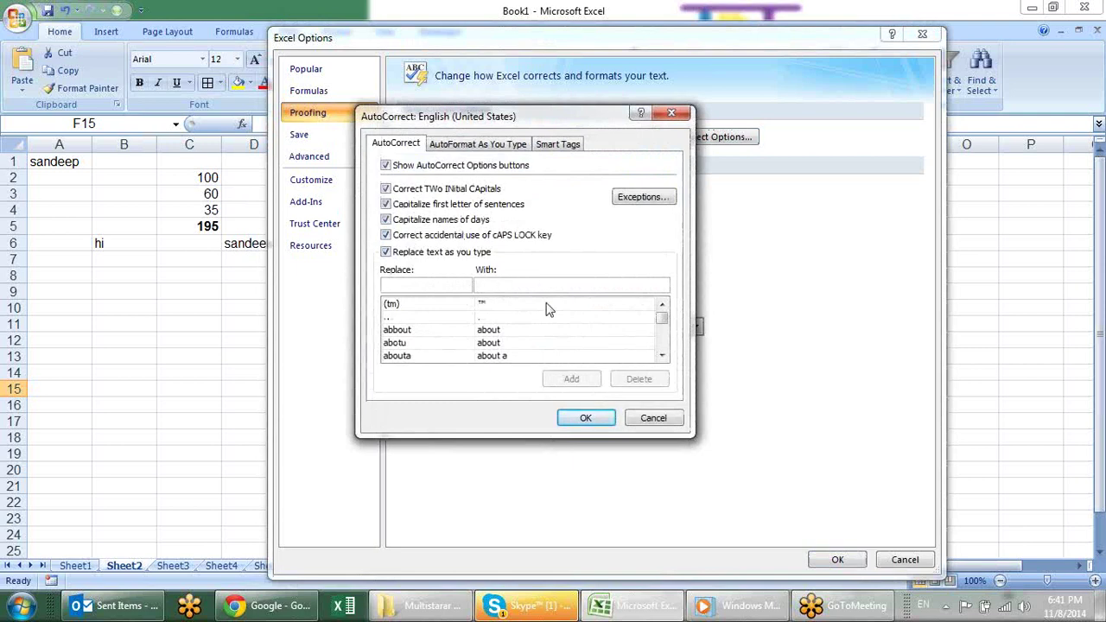
left_click(584, 418)
left_click(837, 559)
left_click(597, 352)
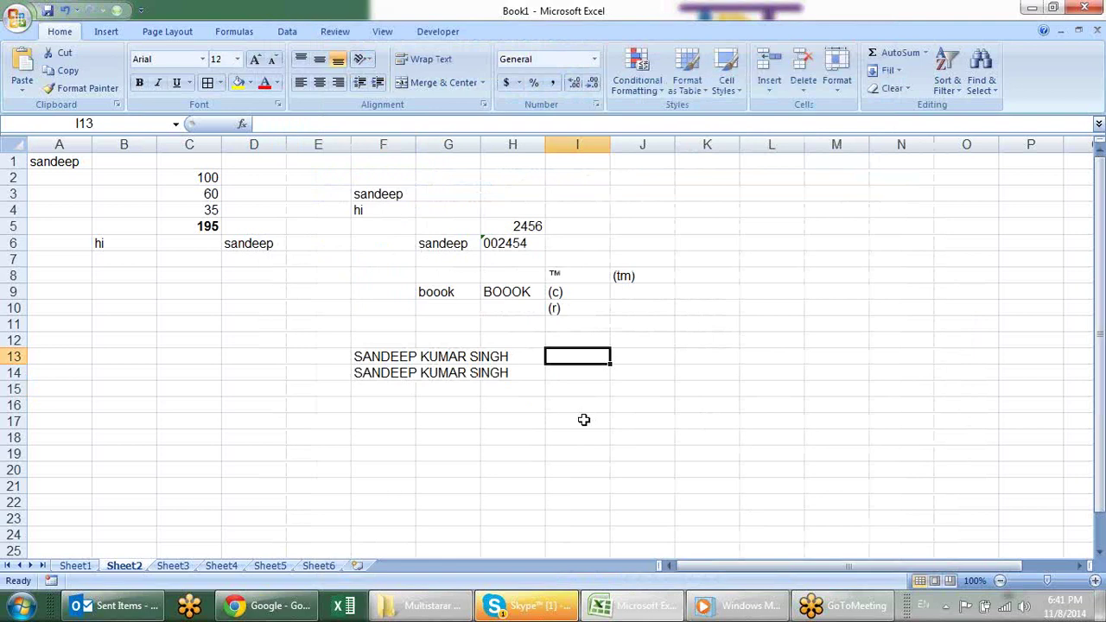
type("WWW.")
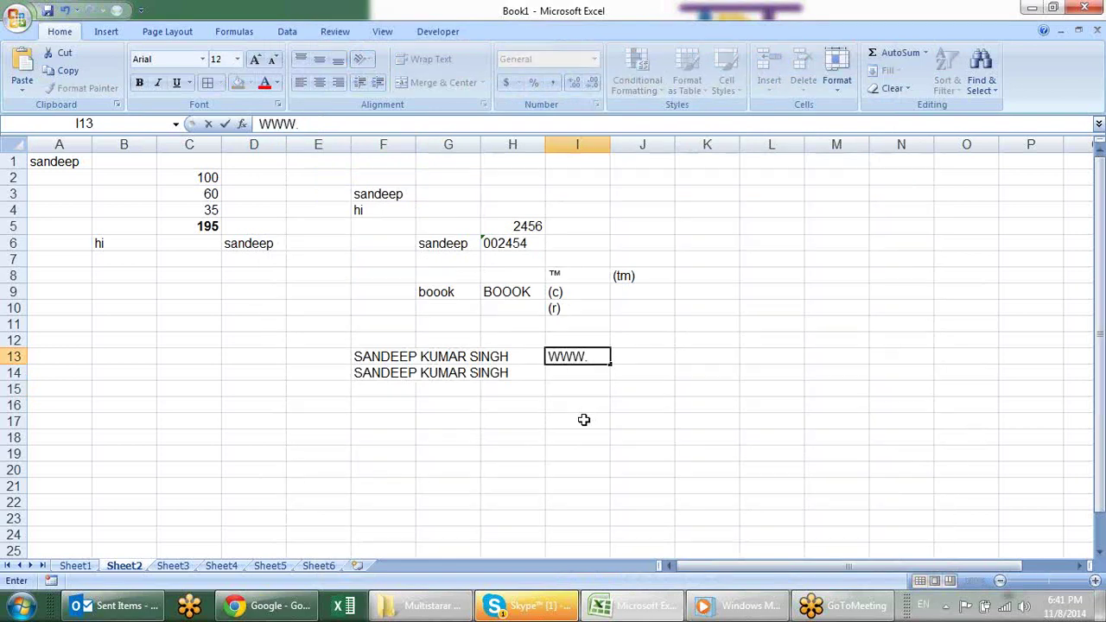
type("GOOGLE")
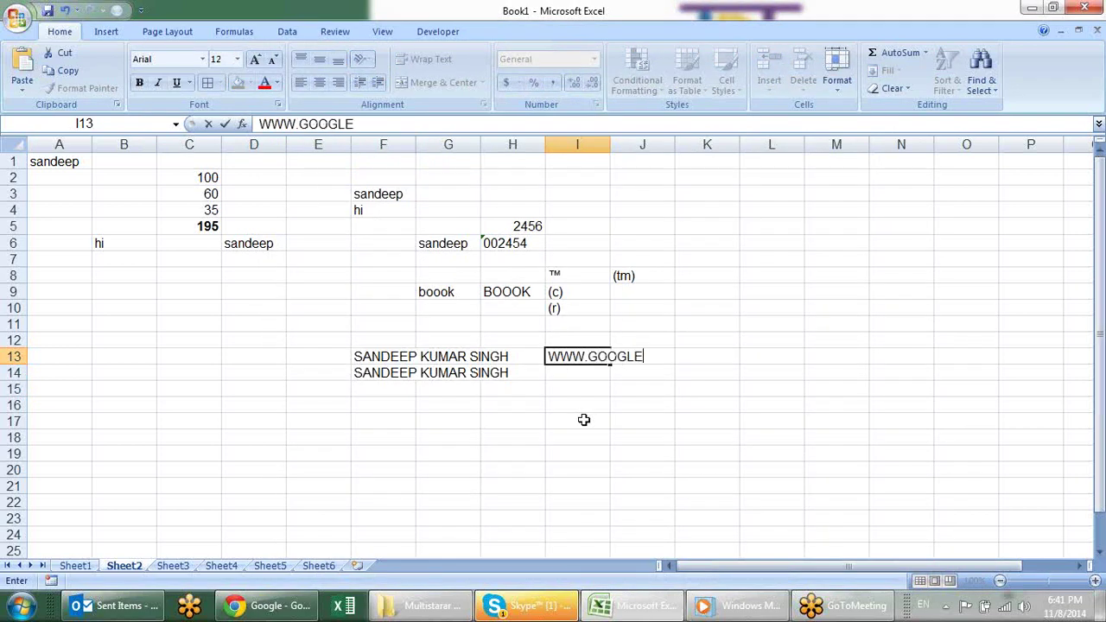
type(".COM")
key("Return")
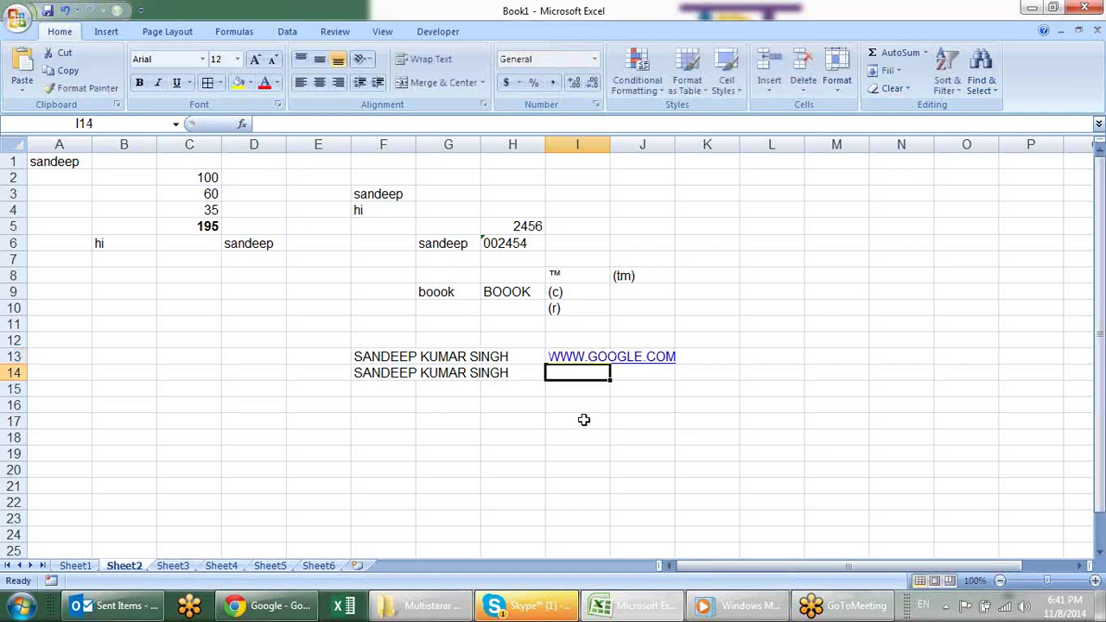
left_click(730, 393)
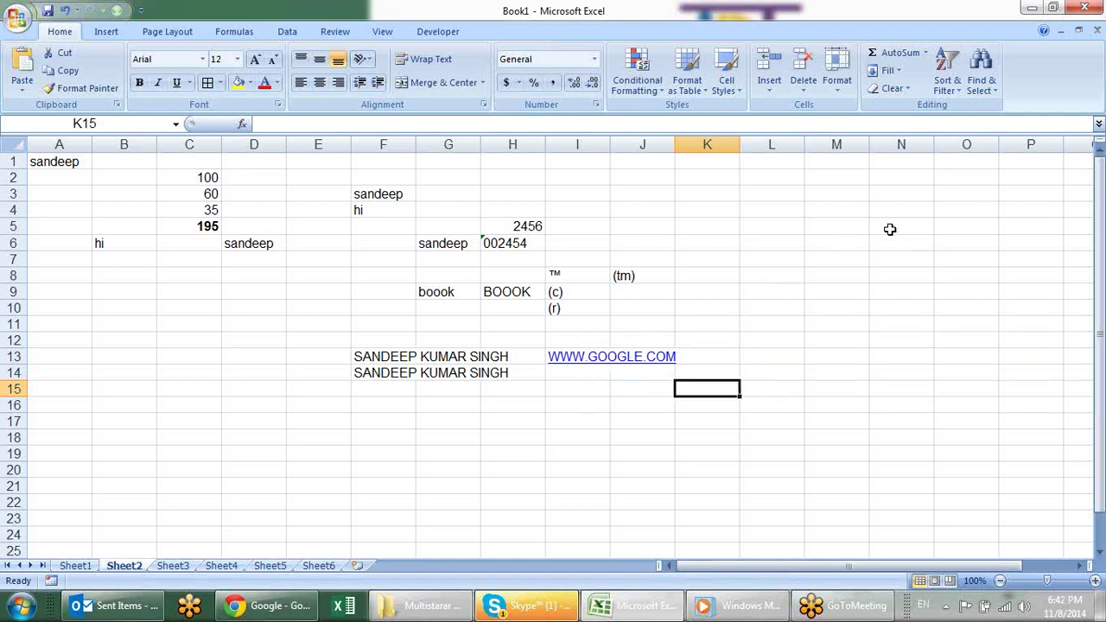
left_click(702, 309)
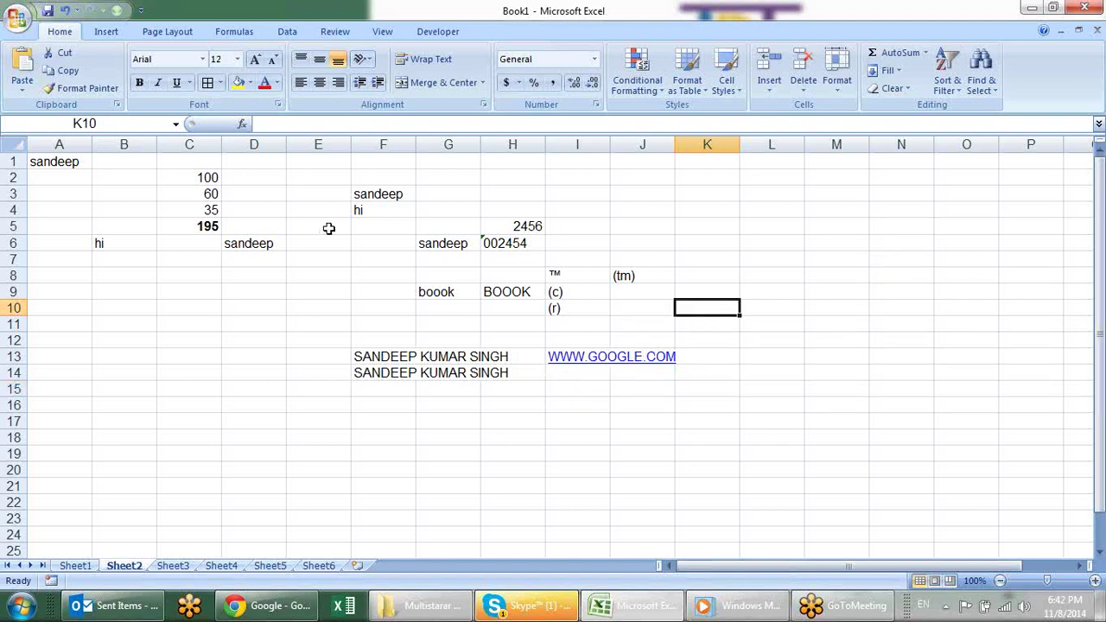
Turn off AutoFormat's 'Internet and network paths with hyperlinks' option in AutoCorrect settings.
left_click(19, 23)
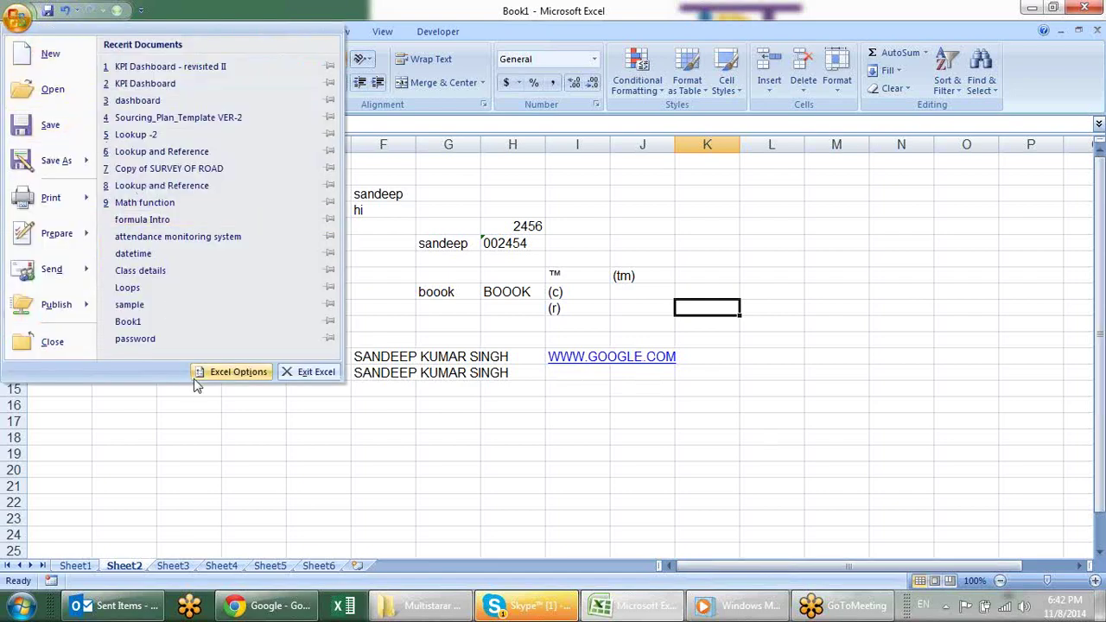
left_click(229, 373)
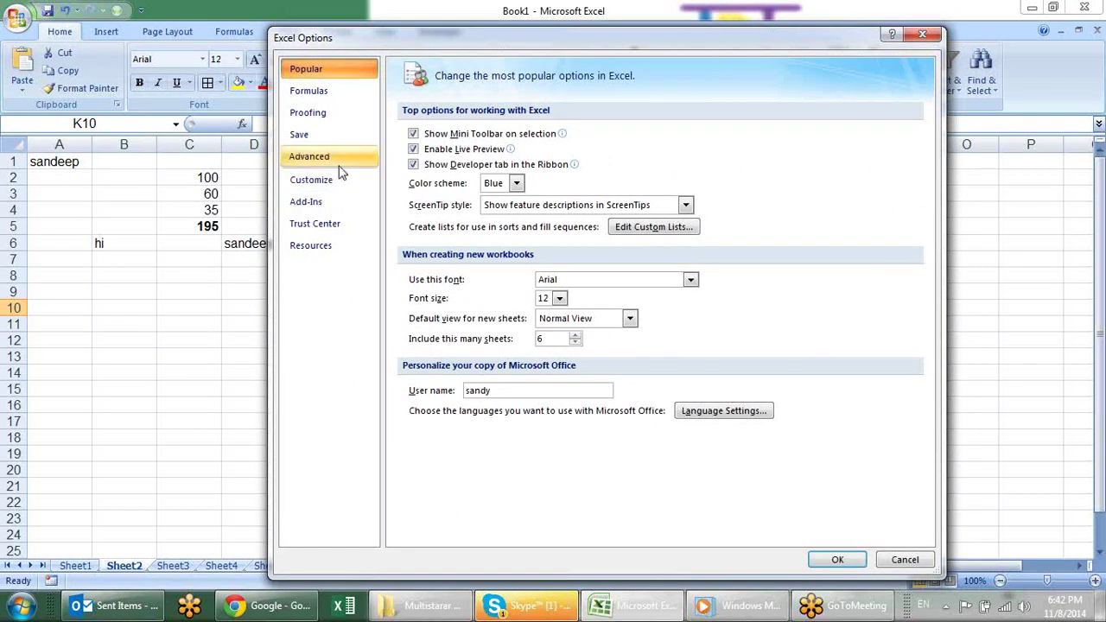
left_click(339, 118)
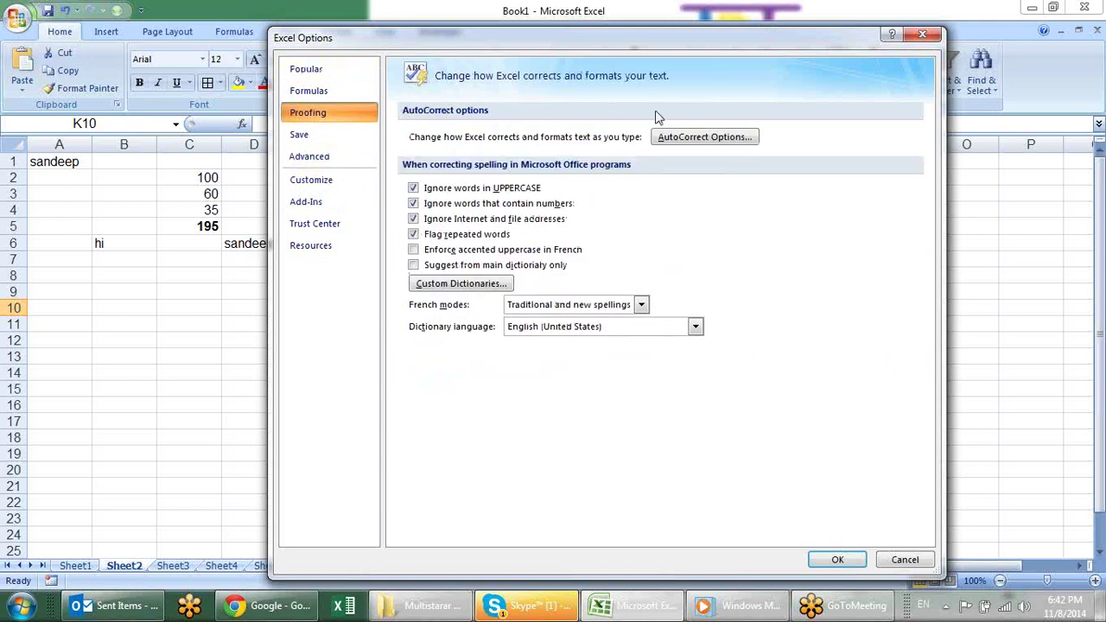
left_click(680, 138)
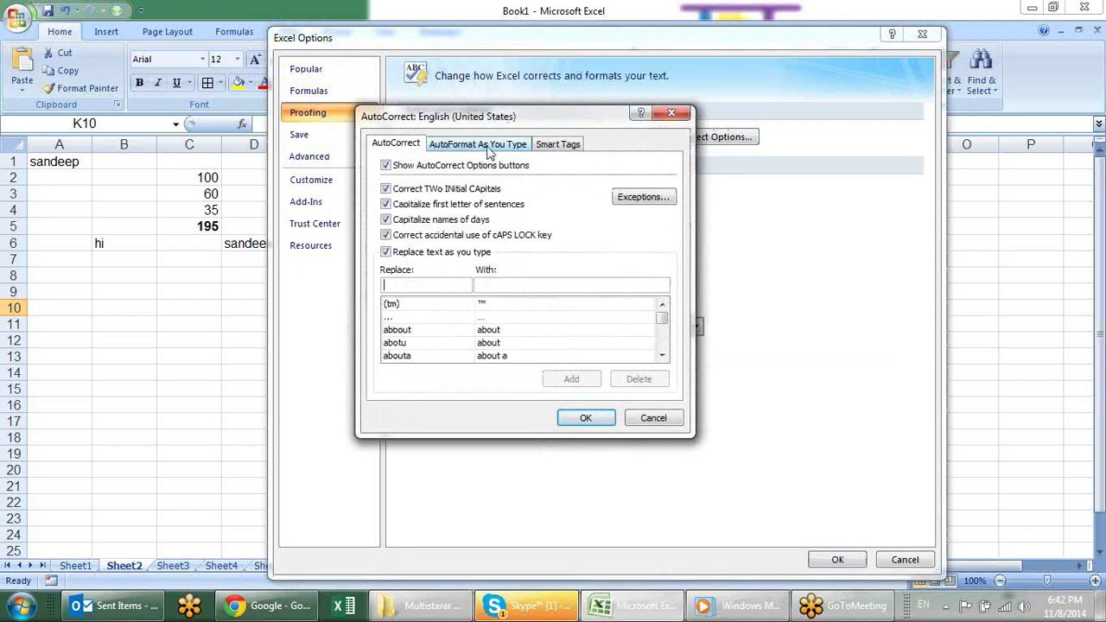
left_click(464, 149)
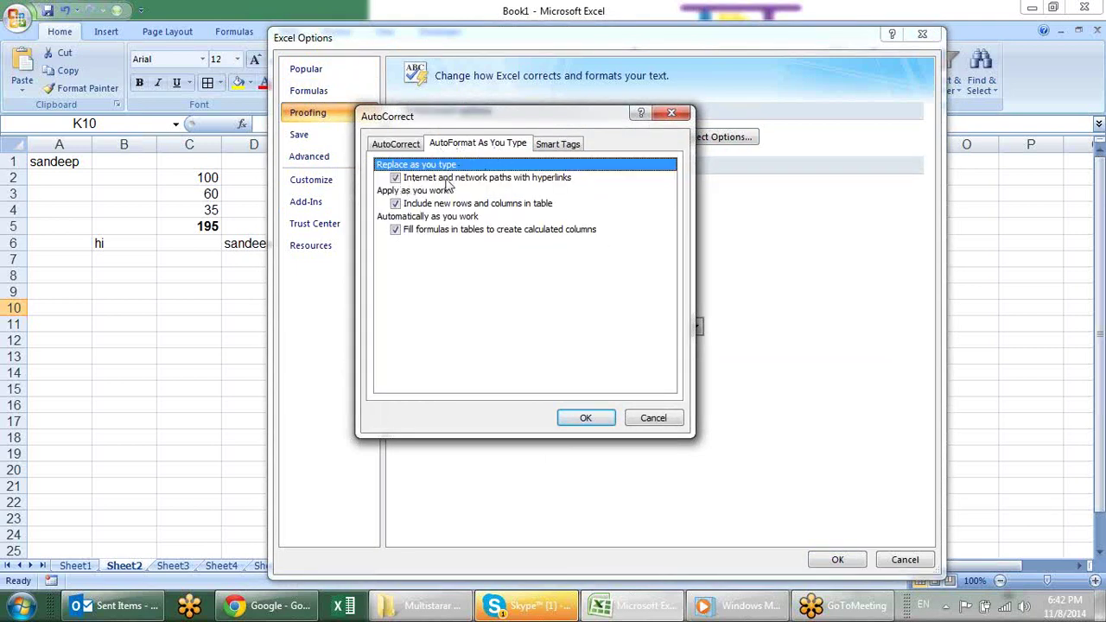
left_click(508, 179)
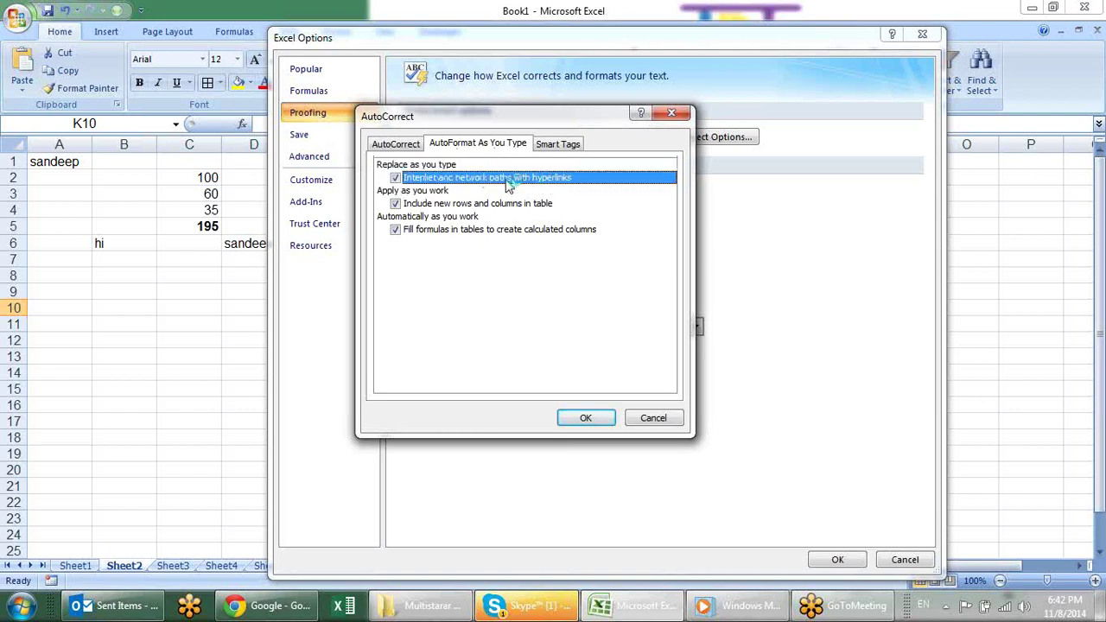
left_click(395, 178)
left_click(585, 418)
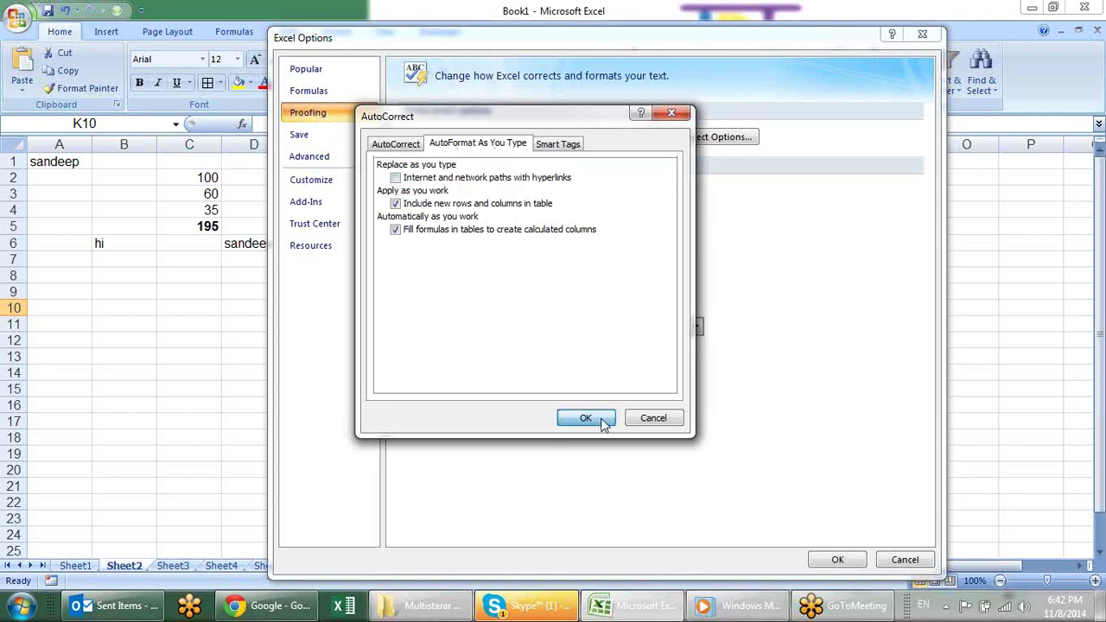
left_click(846, 571)
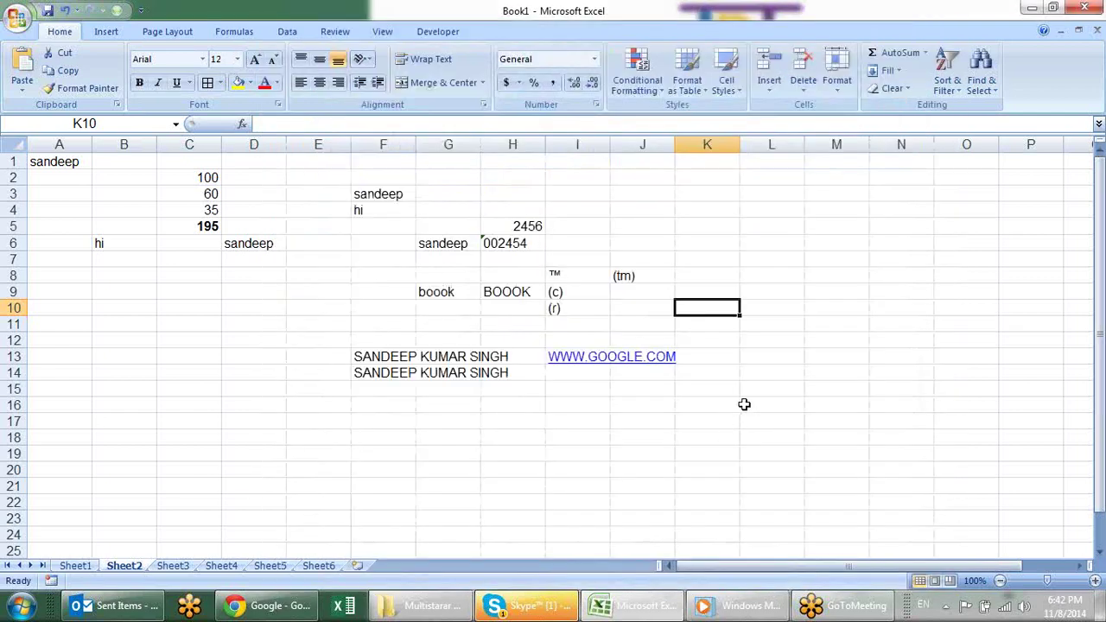
type("WWW.F")
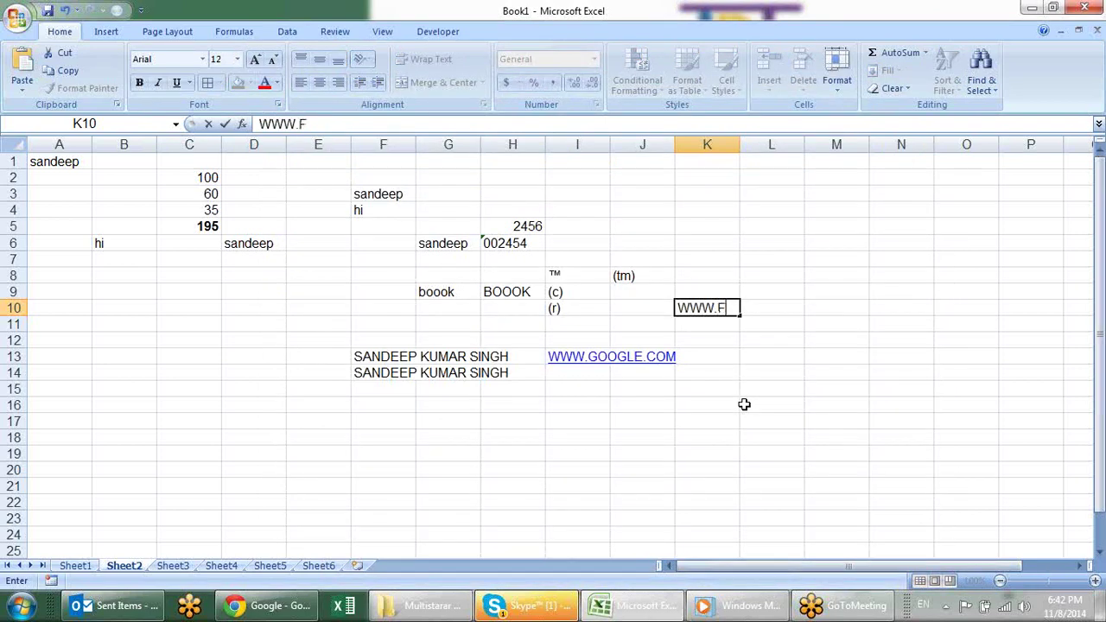
type("ACEB")
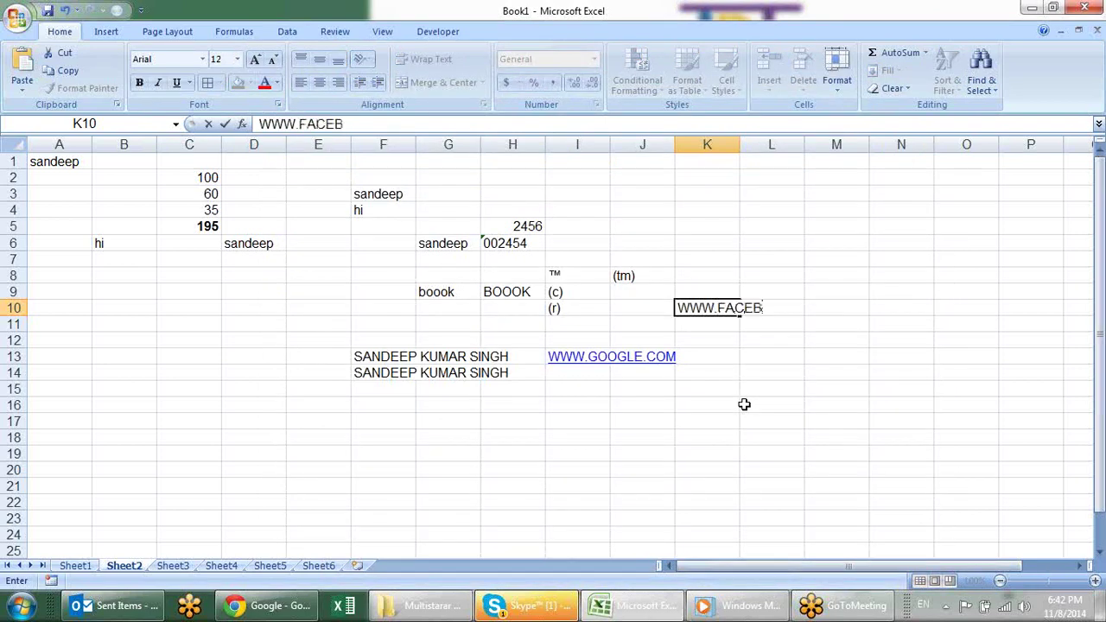
type("OOK.COM")
key("Return")
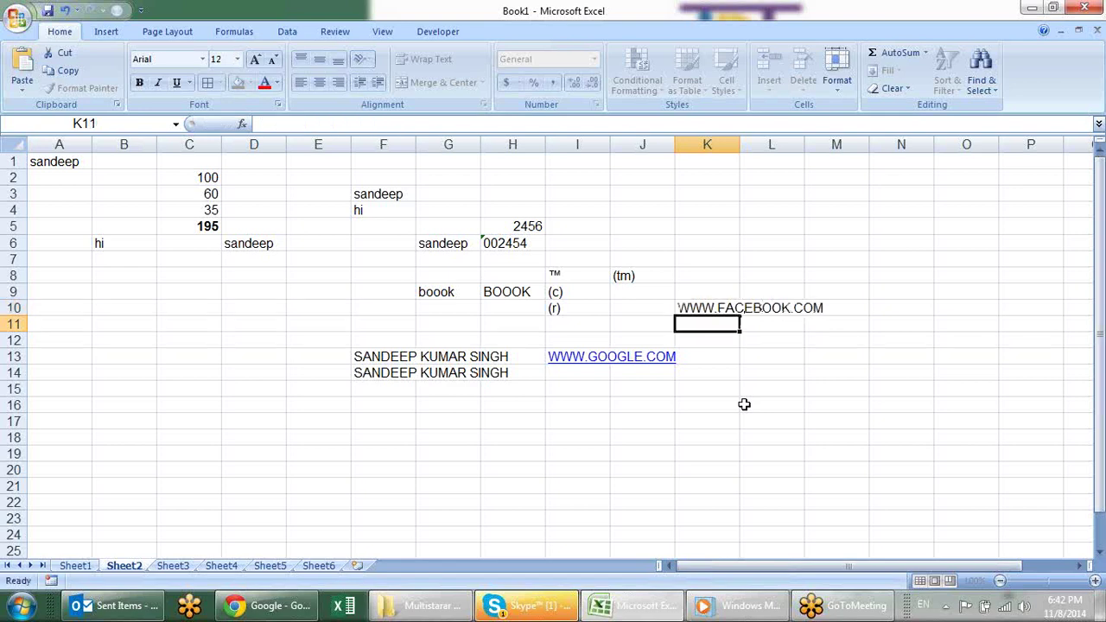
left_click(713, 294)
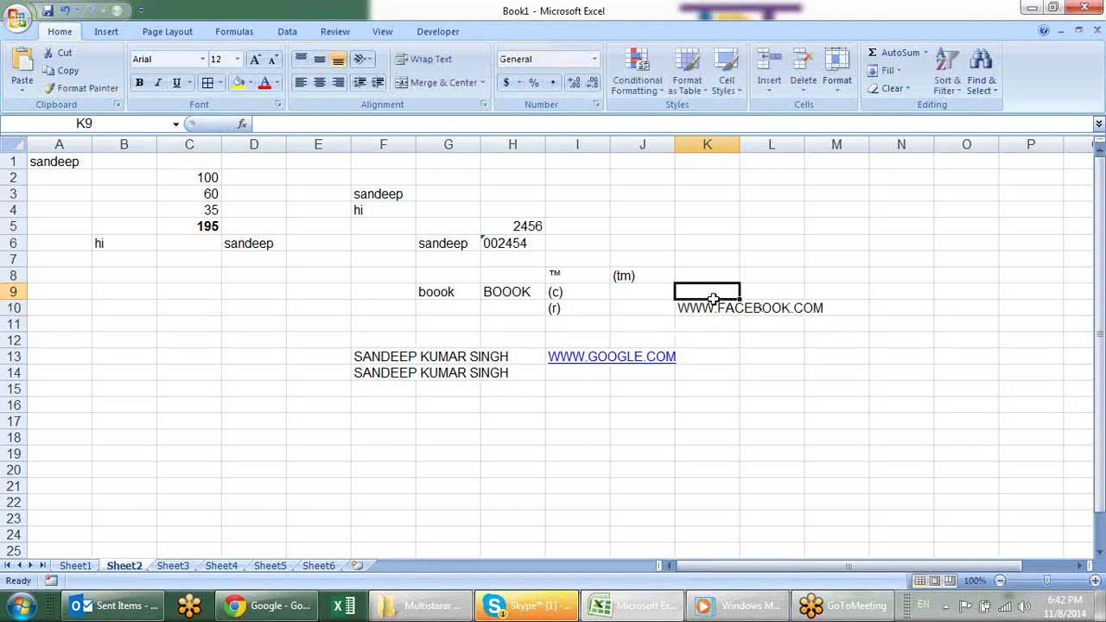
double_click(710, 302)
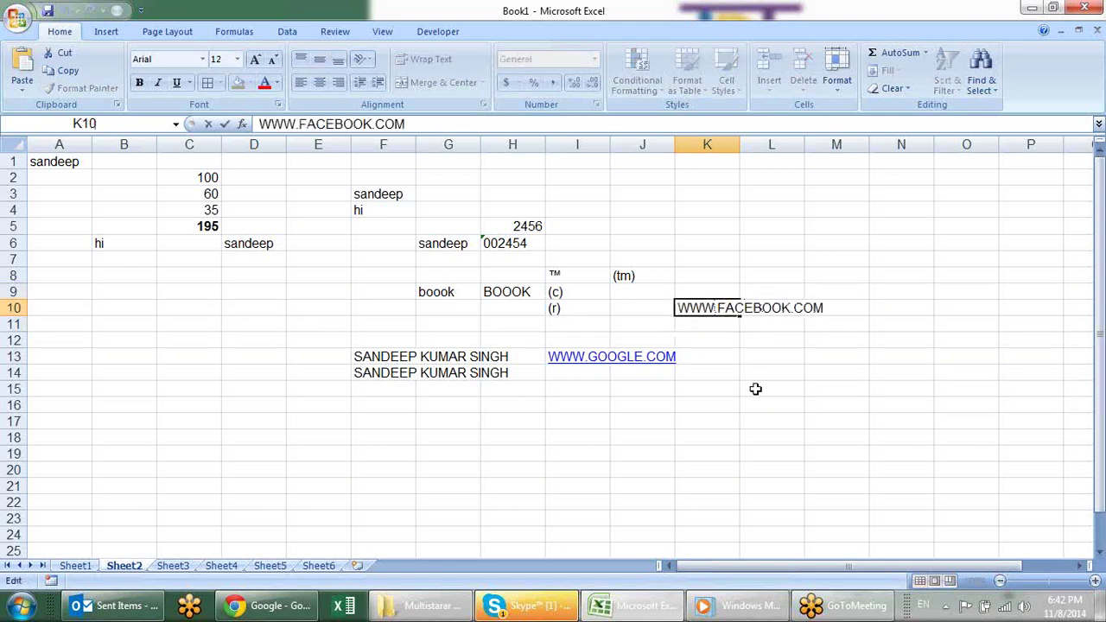
left_click(747, 356)
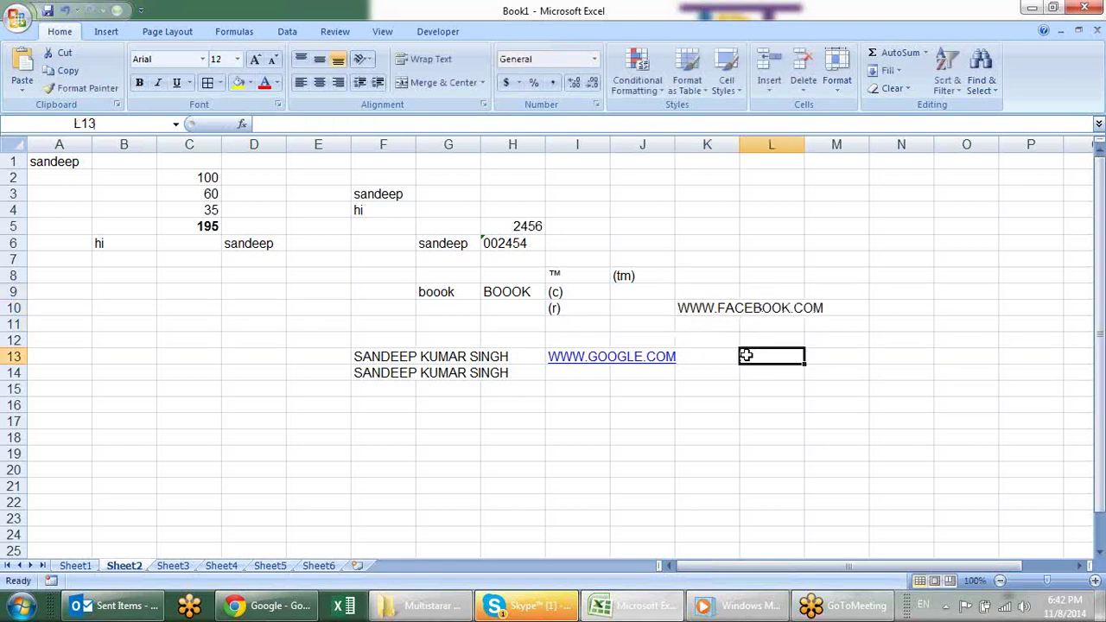
Re-enable automatic hyperlinking of internet paths in the AutoCorrect options.
left_click(17, 17)
left_click(237, 372)
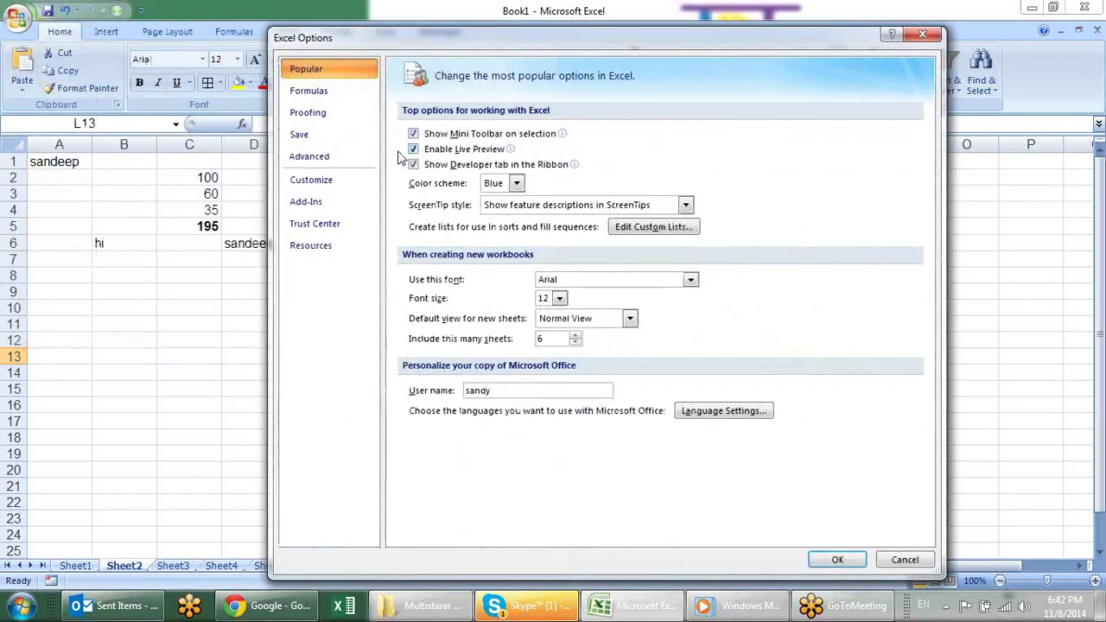
left_click(309, 113)
left_click(679, 138)
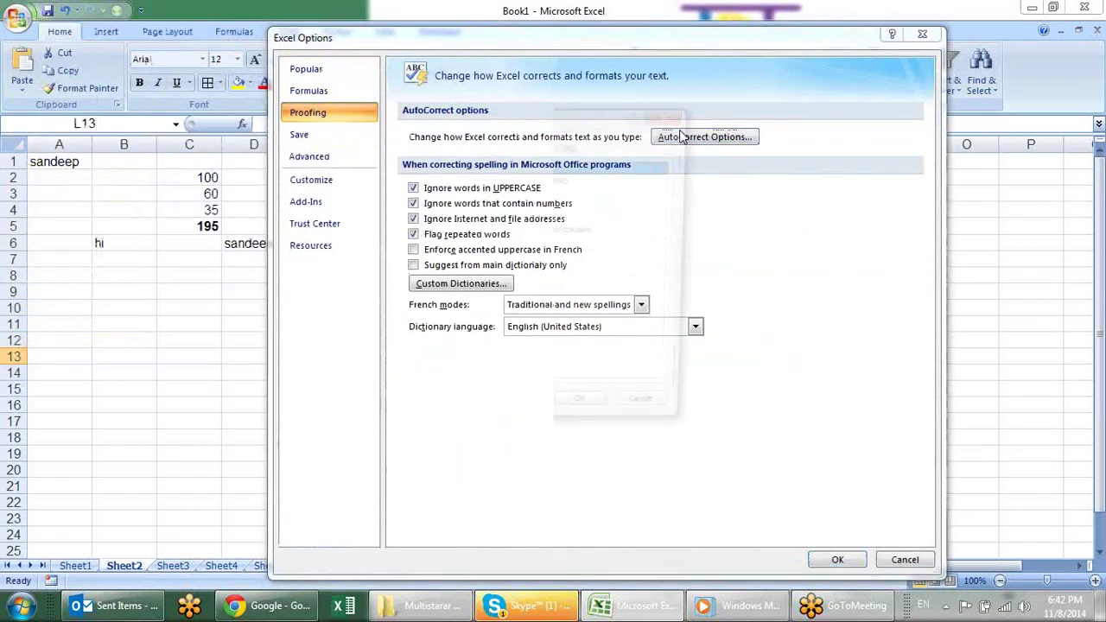
left_click(395, 179)
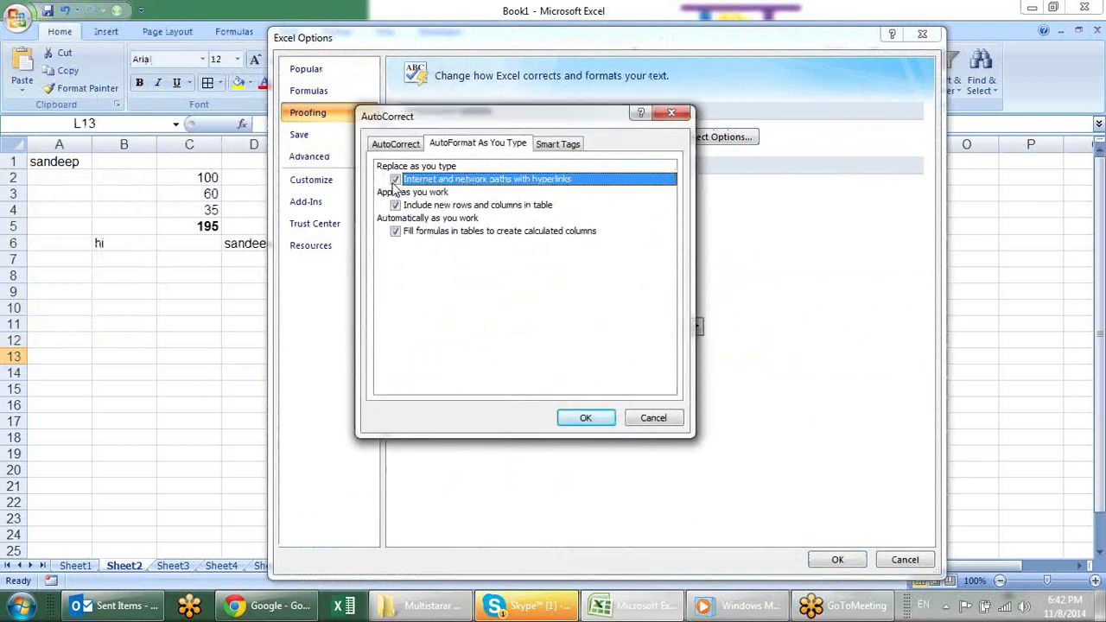
left_click(585, 417)
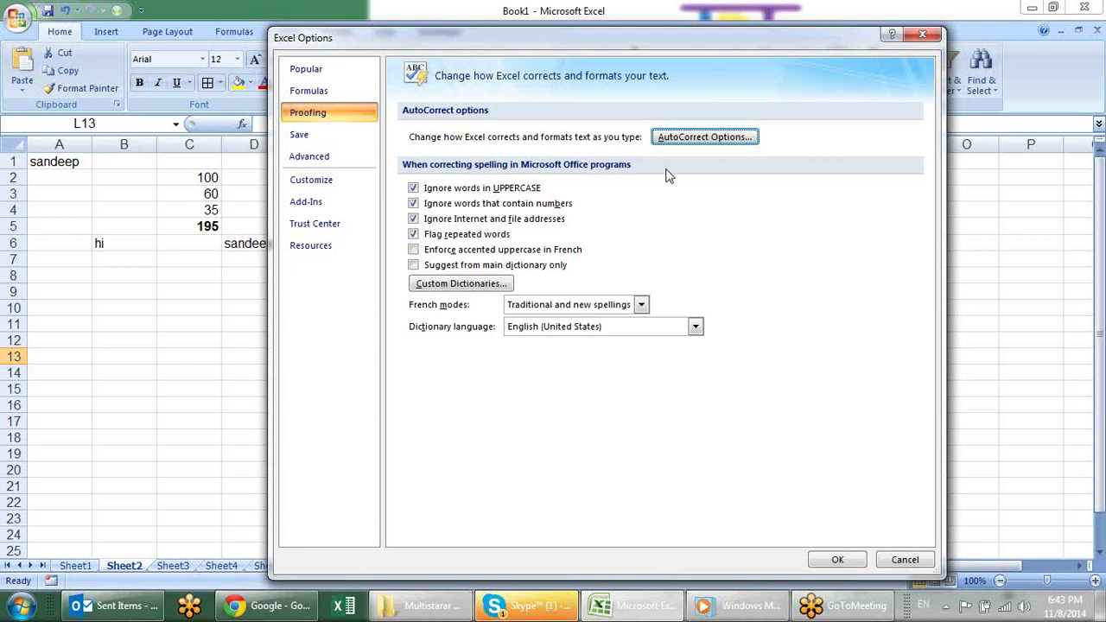
View the Save settings page, accept the options, and select cell I16.
left_click(343, 138)
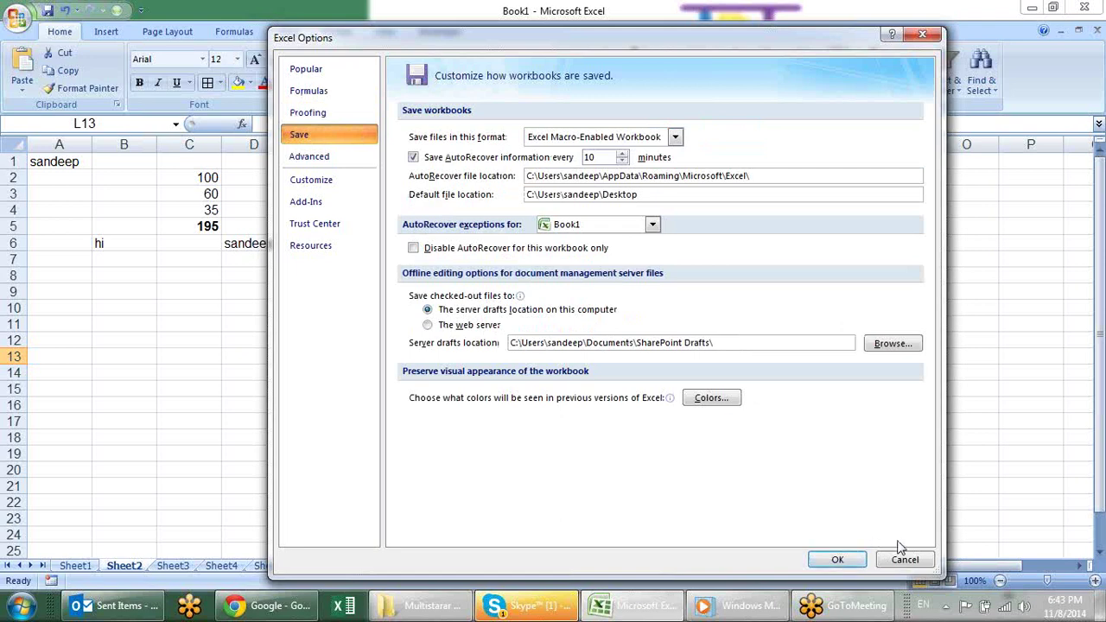
left_click(837, 559)
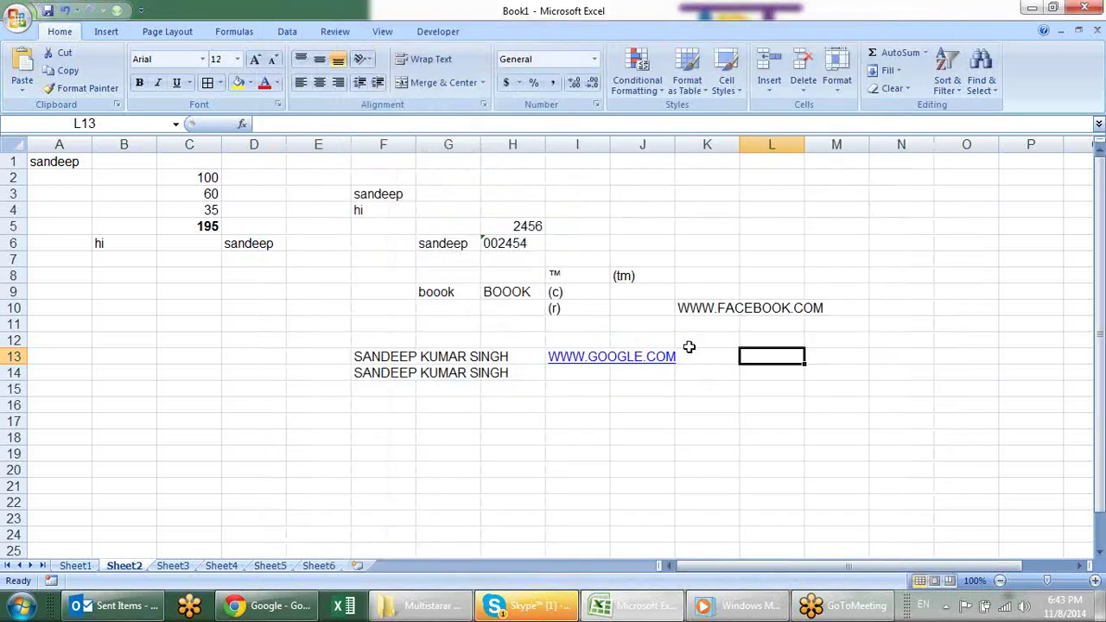
left_click(576, 411)
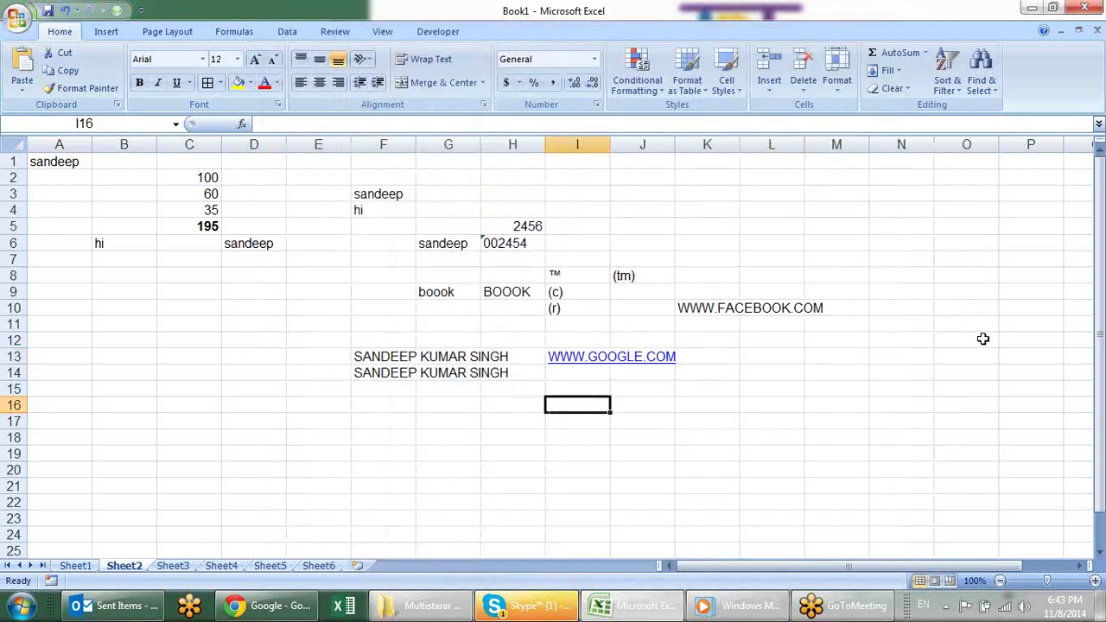
key("ctrl+s")
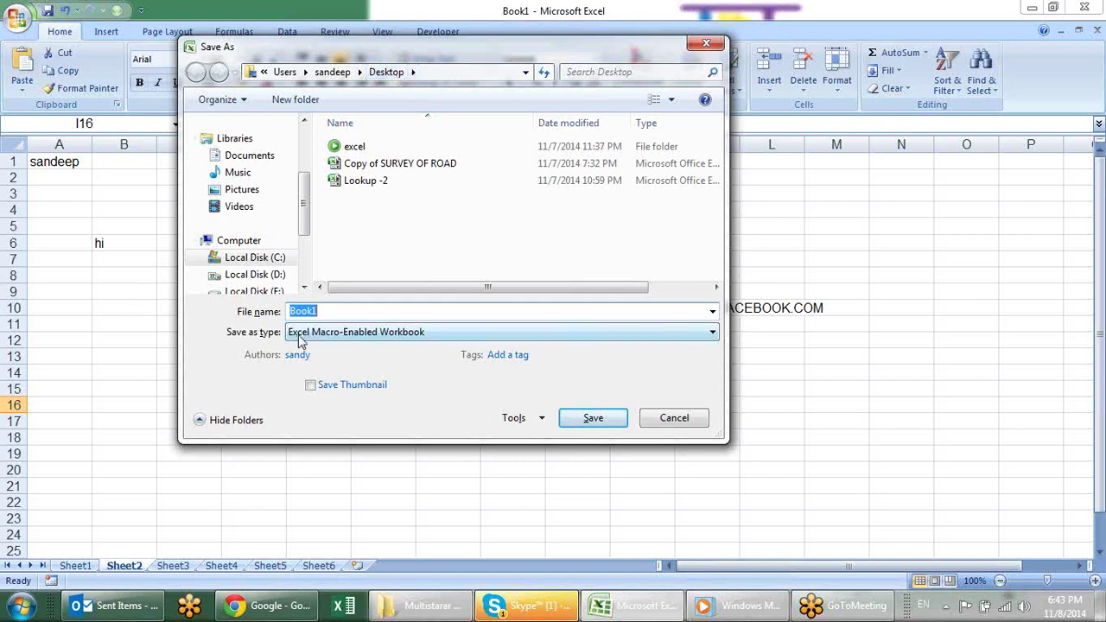
left_click(481, 333)
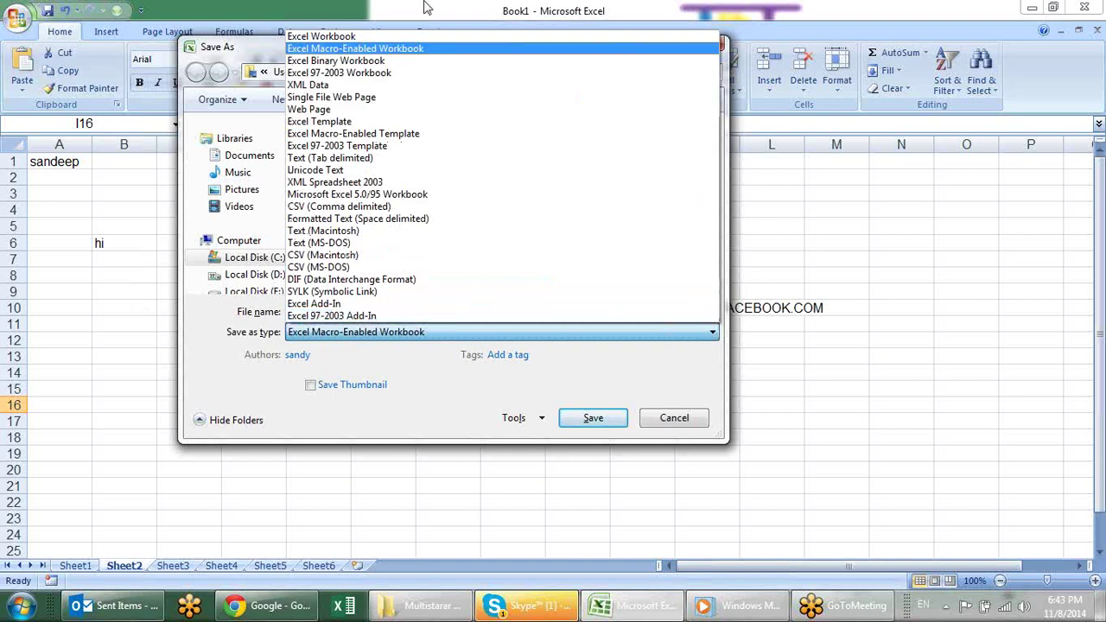
left_click(440, 48)
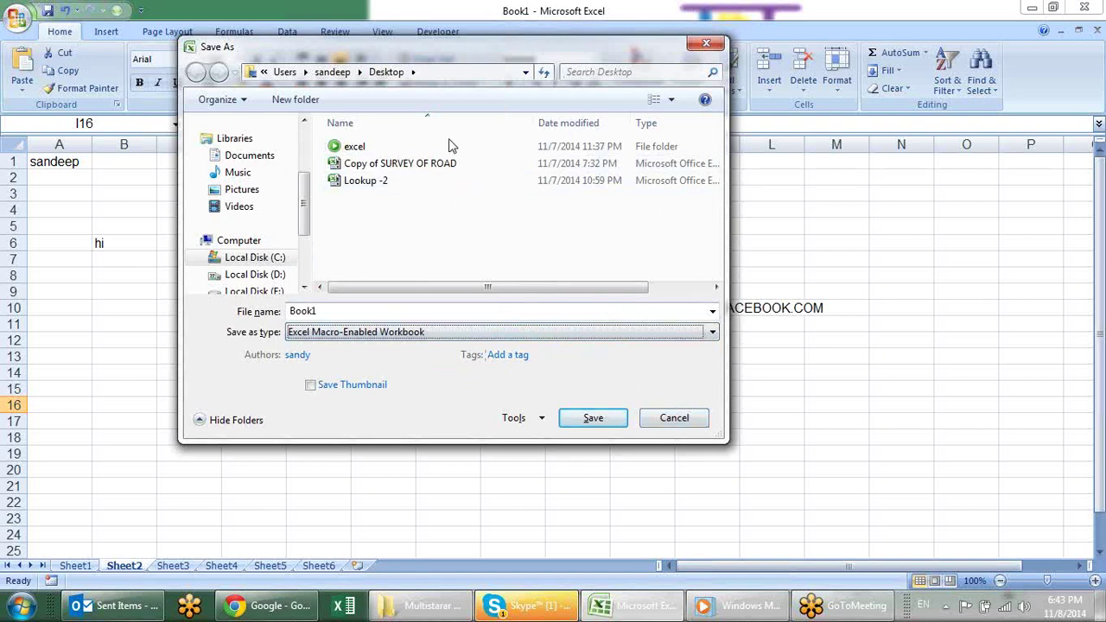
left_click(672, 415)
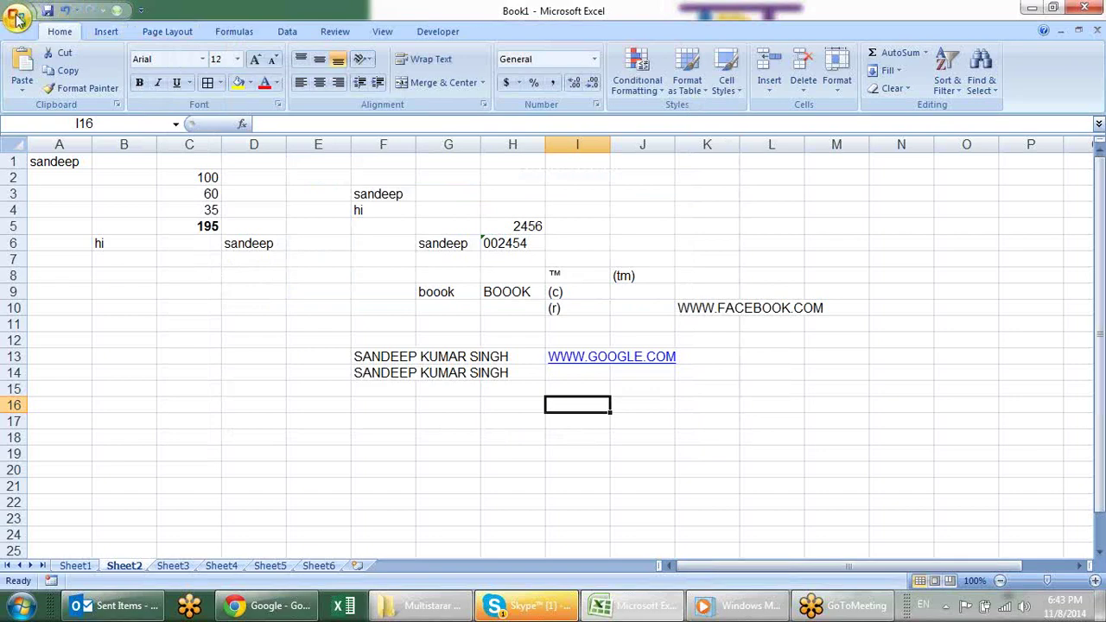
left_click(18, 17)
left_click(244, 371)
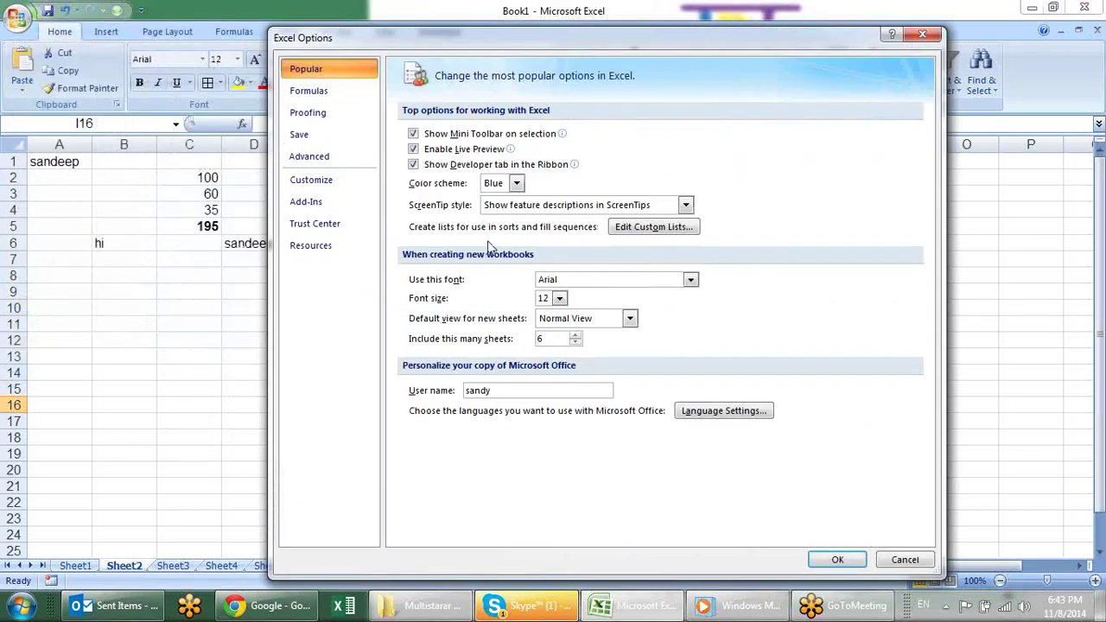
left_click(344, 139)
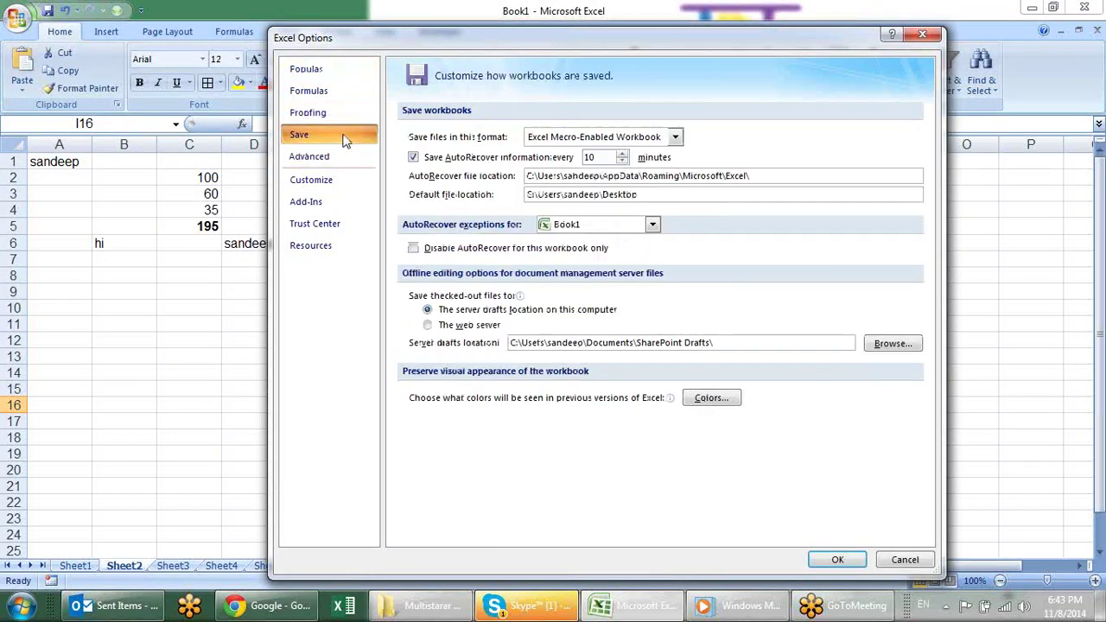
left_click(674, 137)
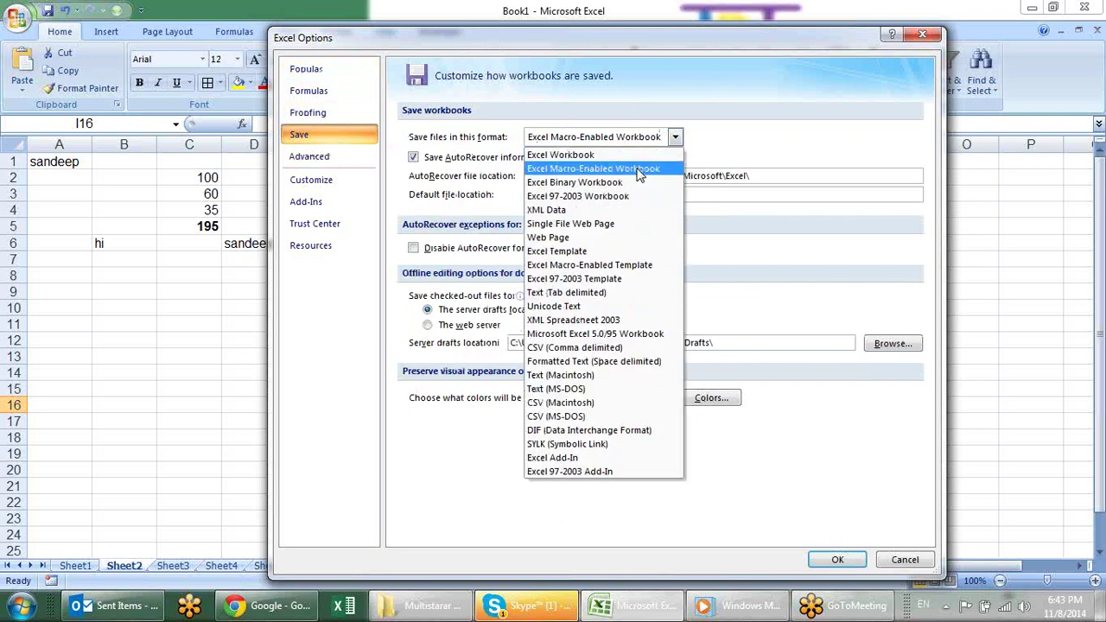
left_click(652, 168)
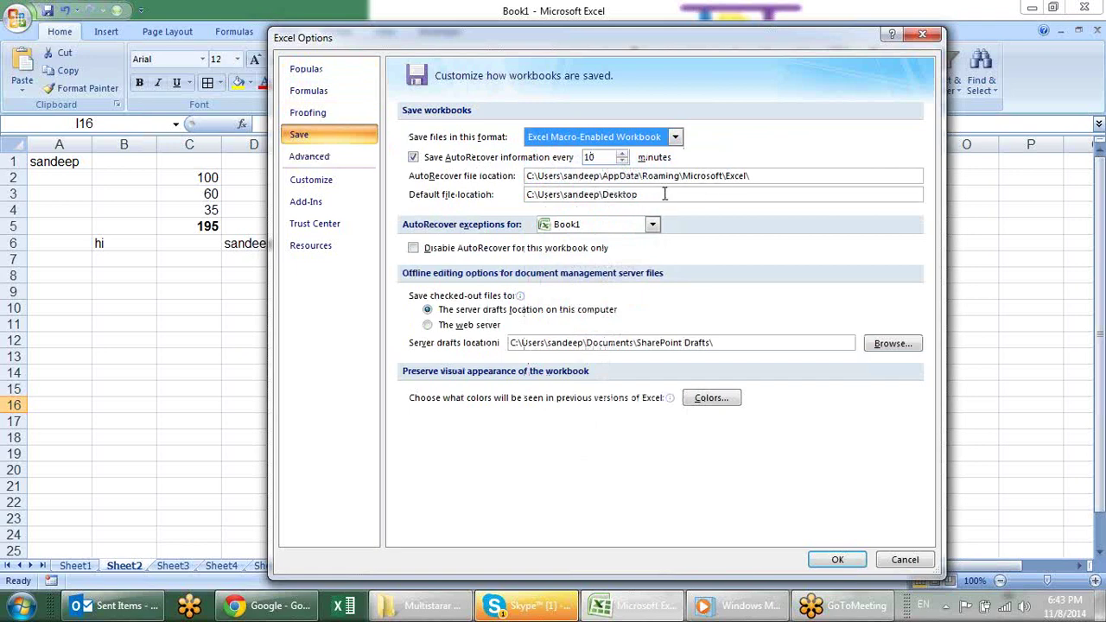
left_click_drag(664, 193, 518, 181)
left_click_drag(638, 193, 509, 190)
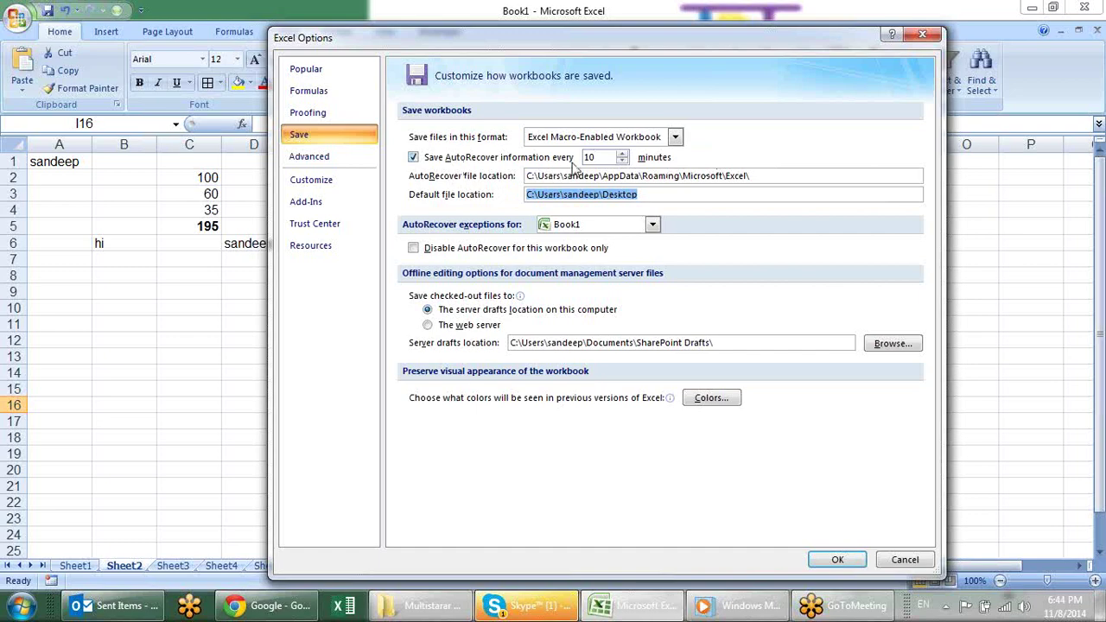
left_click(834, 559)
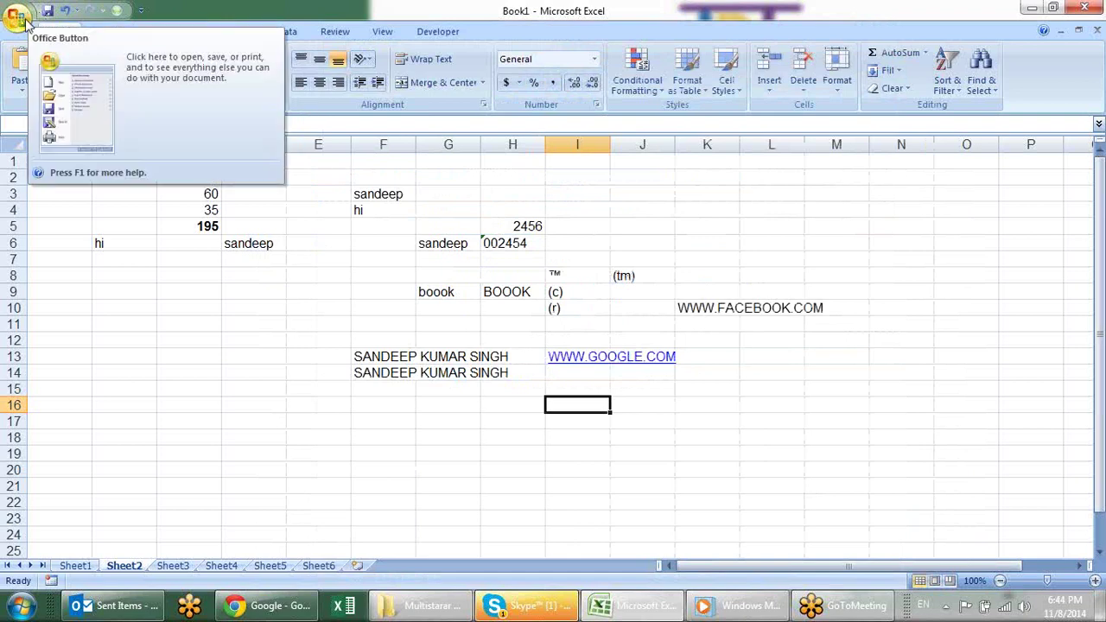
left_click(26, 21)
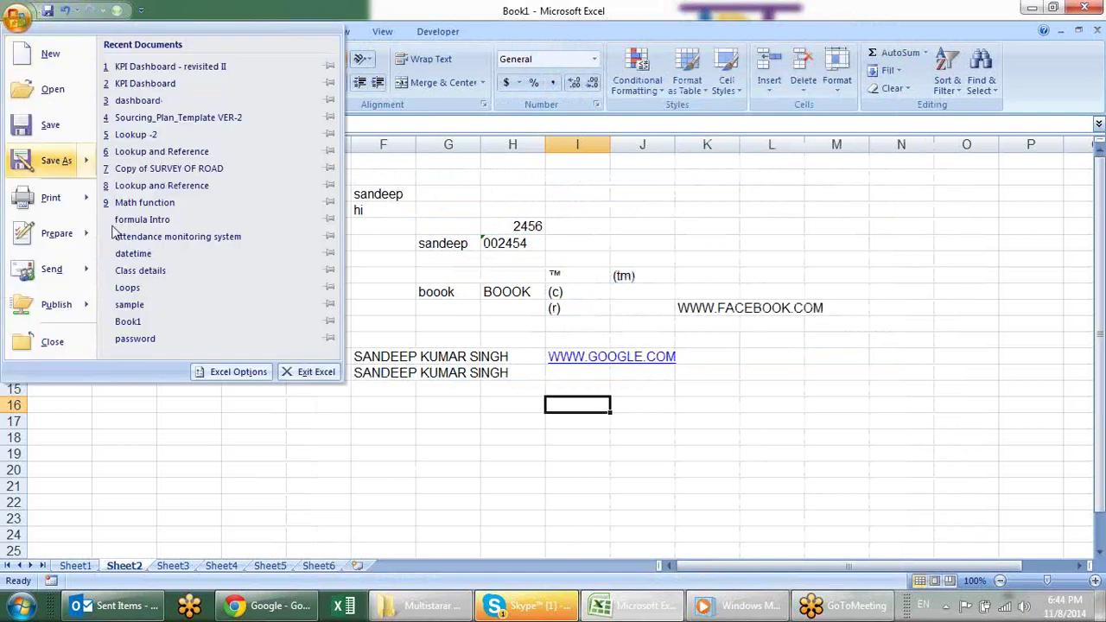
left_click(240, 374)
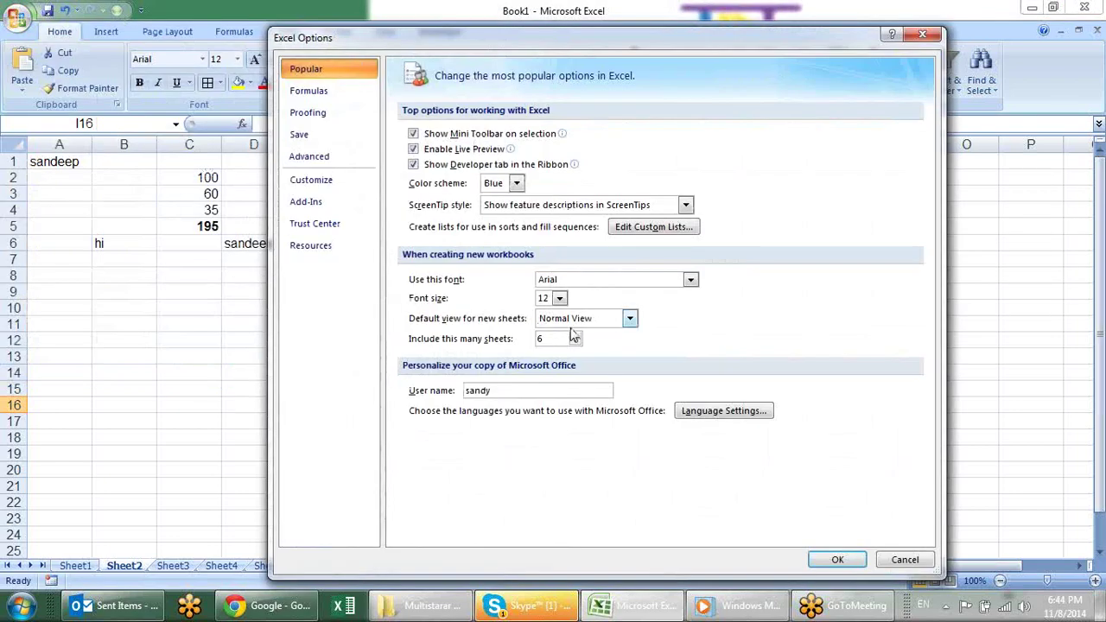
key("Escape")
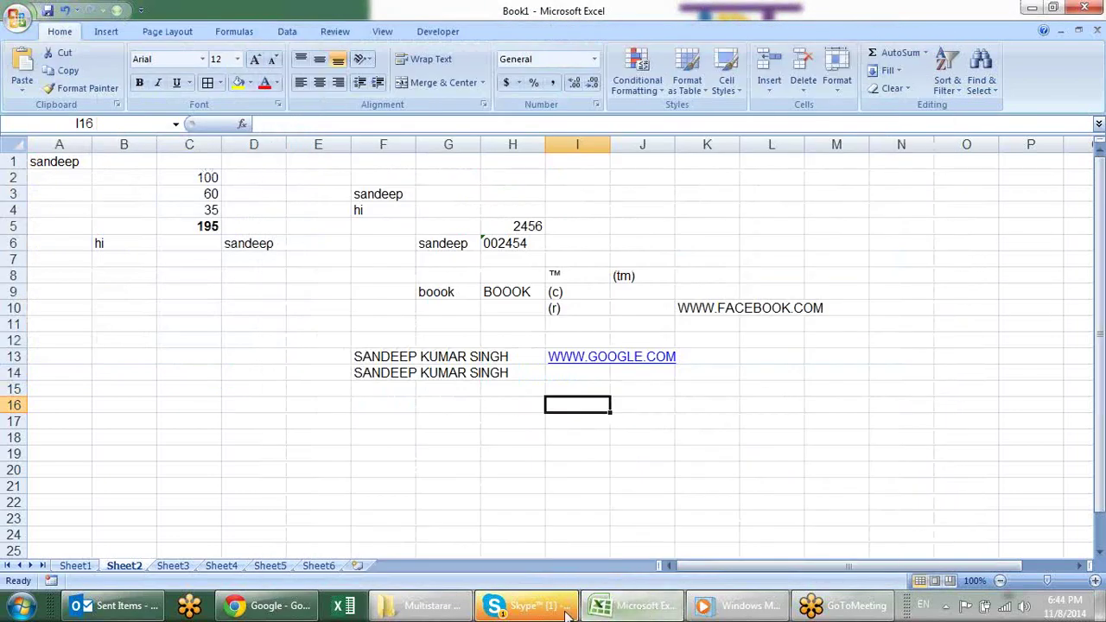
left_click(510, 605)
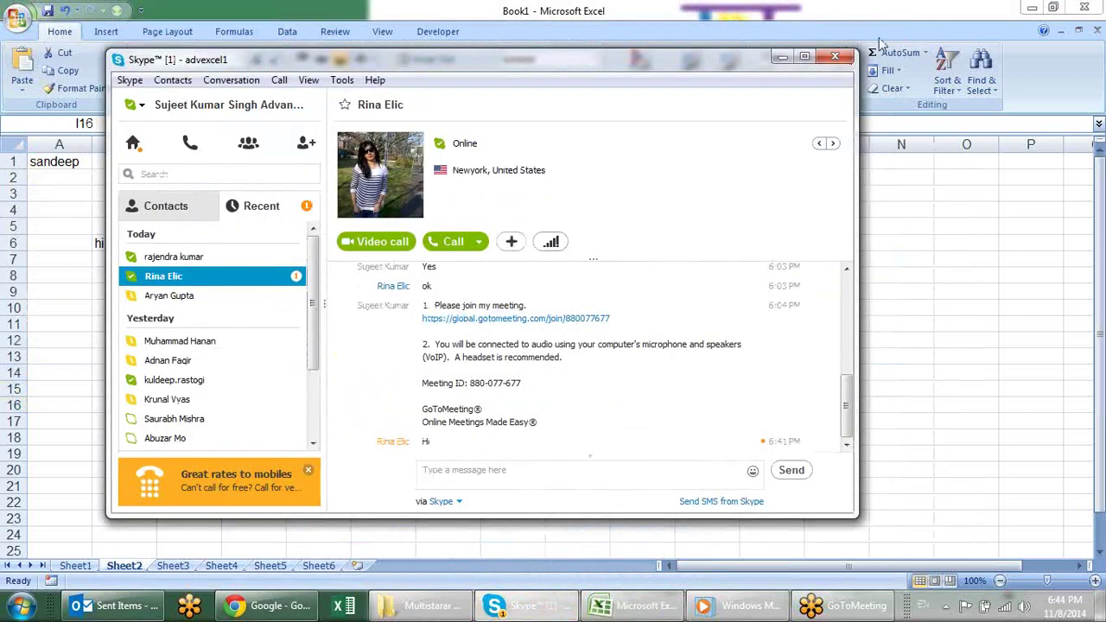
left_click(835, 56)
left_click(641, 247)
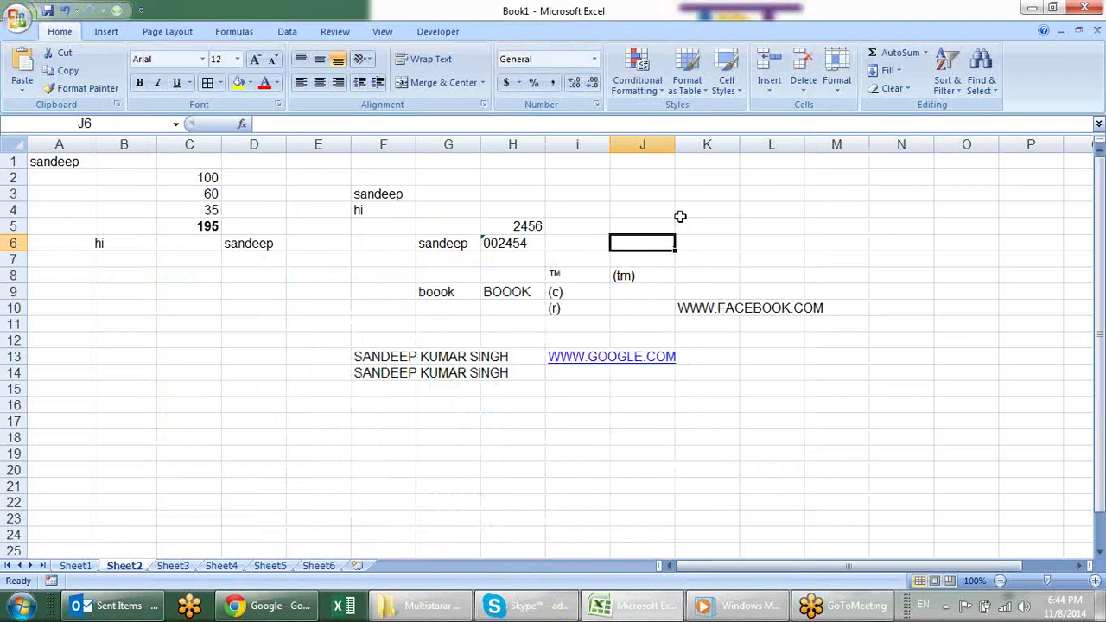
Cancel the Ctrl+S save prompt and open the Save page of Excel Options.
key("ctrl+s")
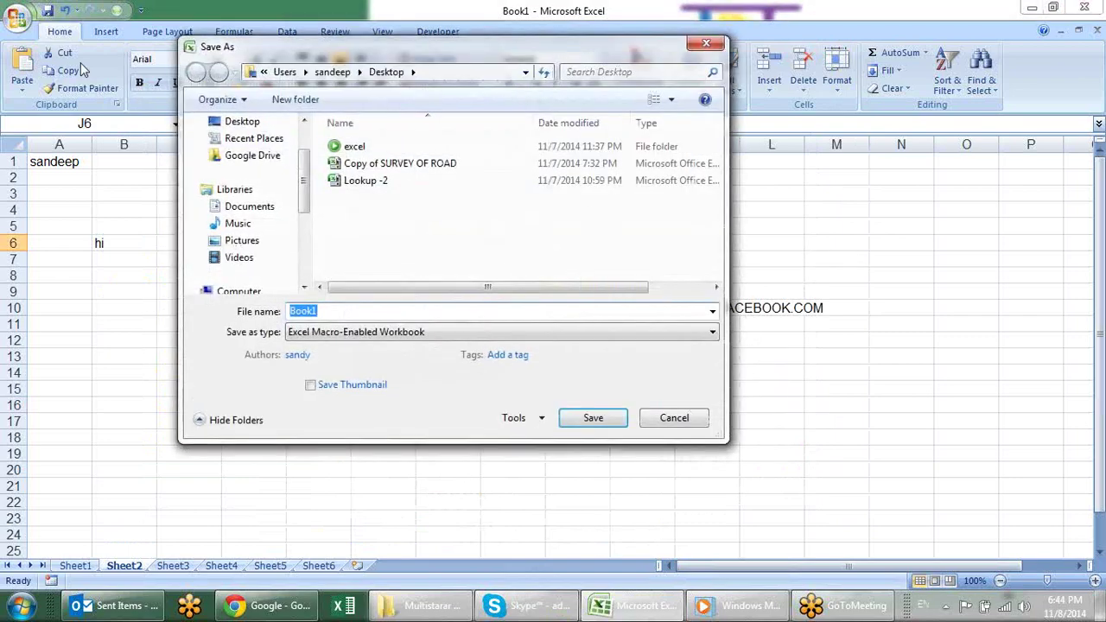
key("Escape")
left_click(10, 18)
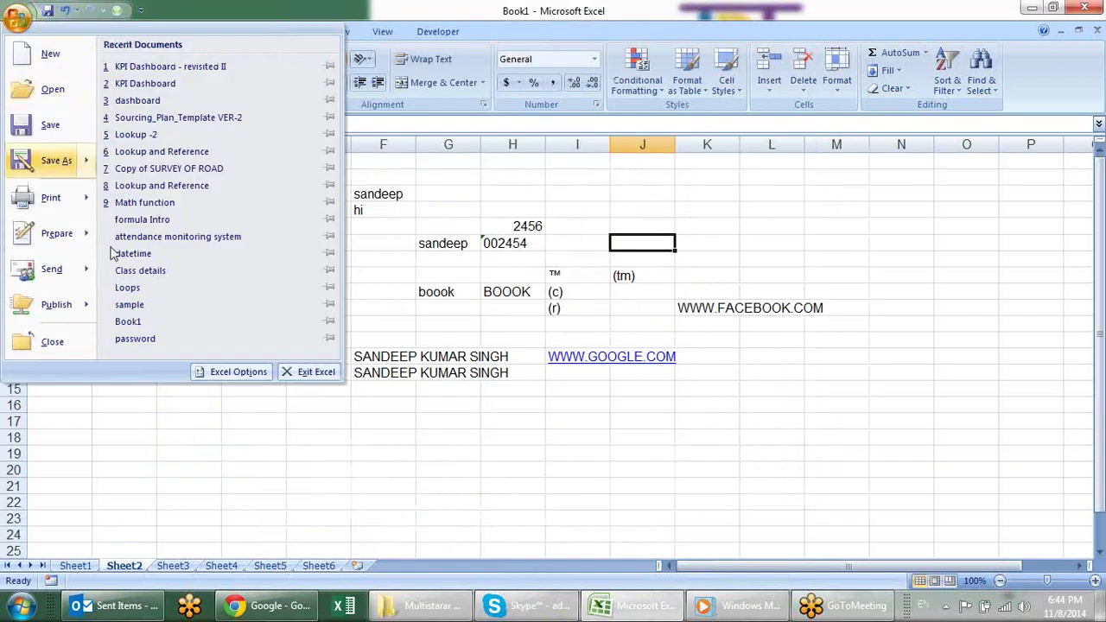
left_click(238, 371)
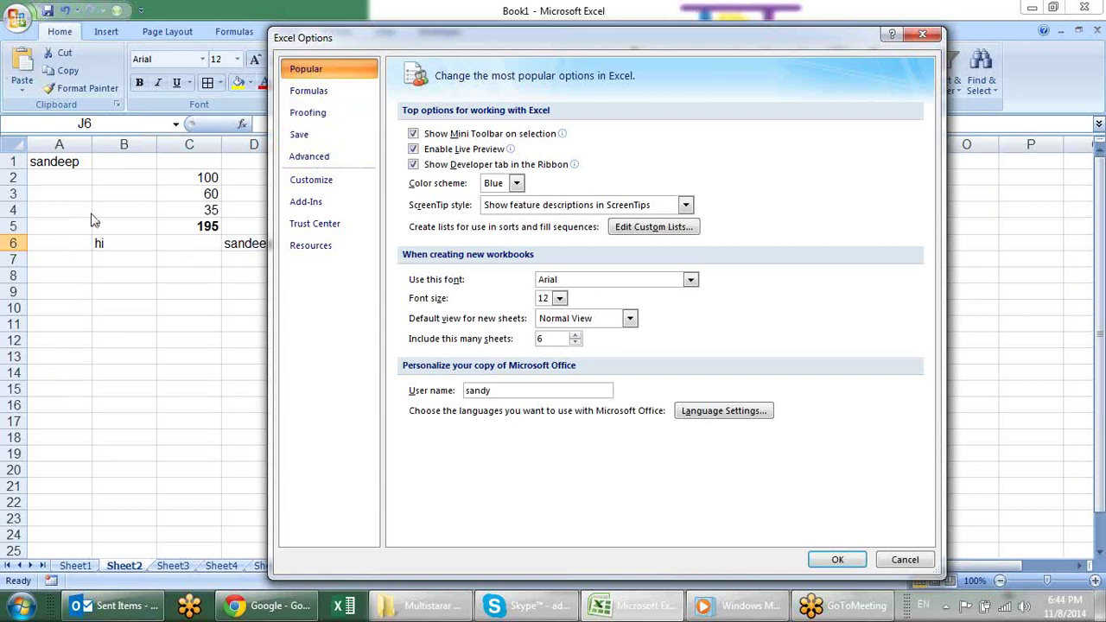
left_click(330, 140)
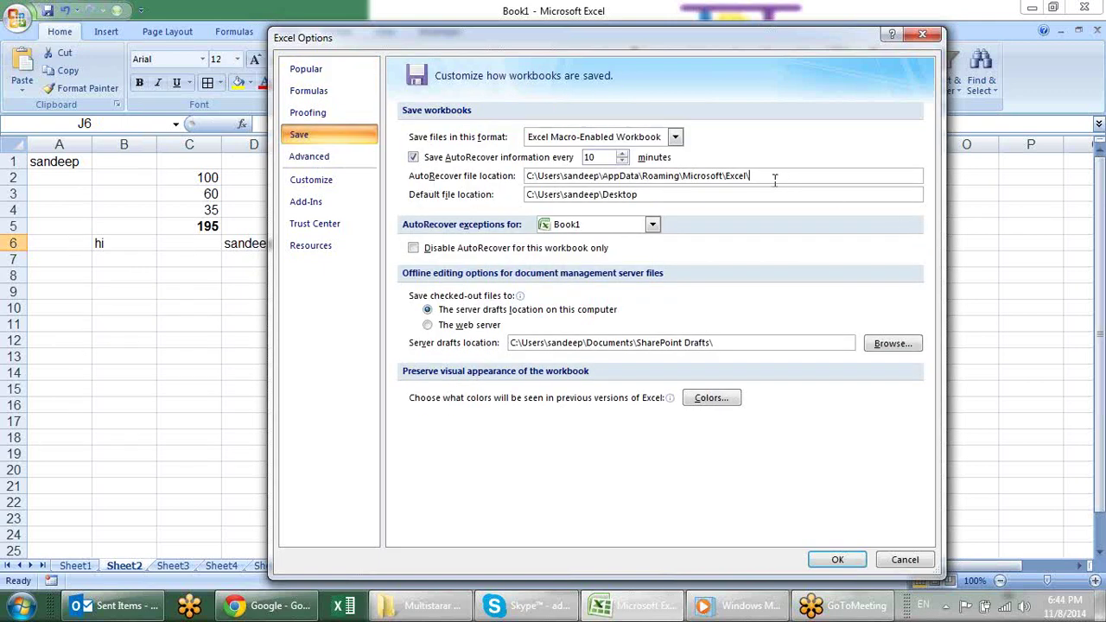
Select the AutoRecover file location, then toggle 'Save AutoRecover information every 10 minutes' off and on.
left_click_drag(775, 179, 462, 177)
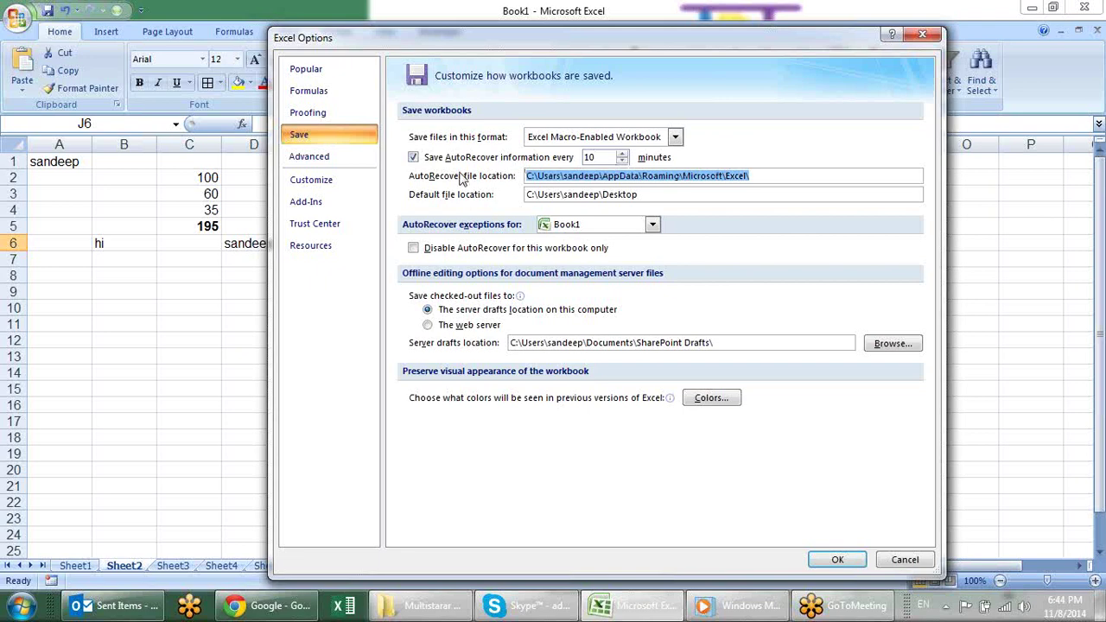
left_click(766, 177)
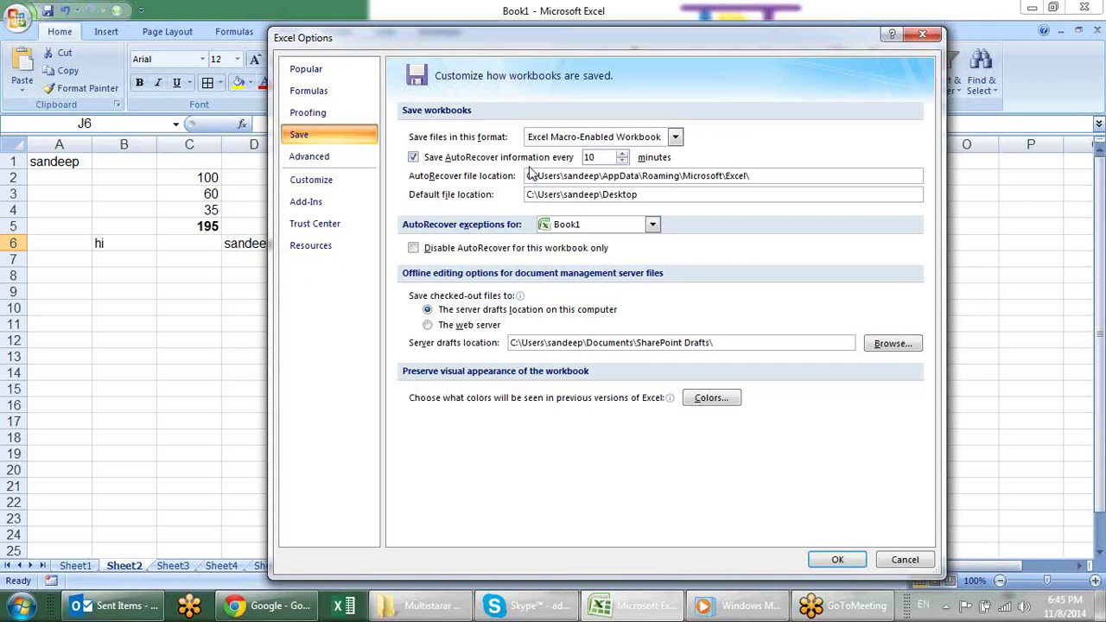
left_click(414, 158)
left_click(413, 158)
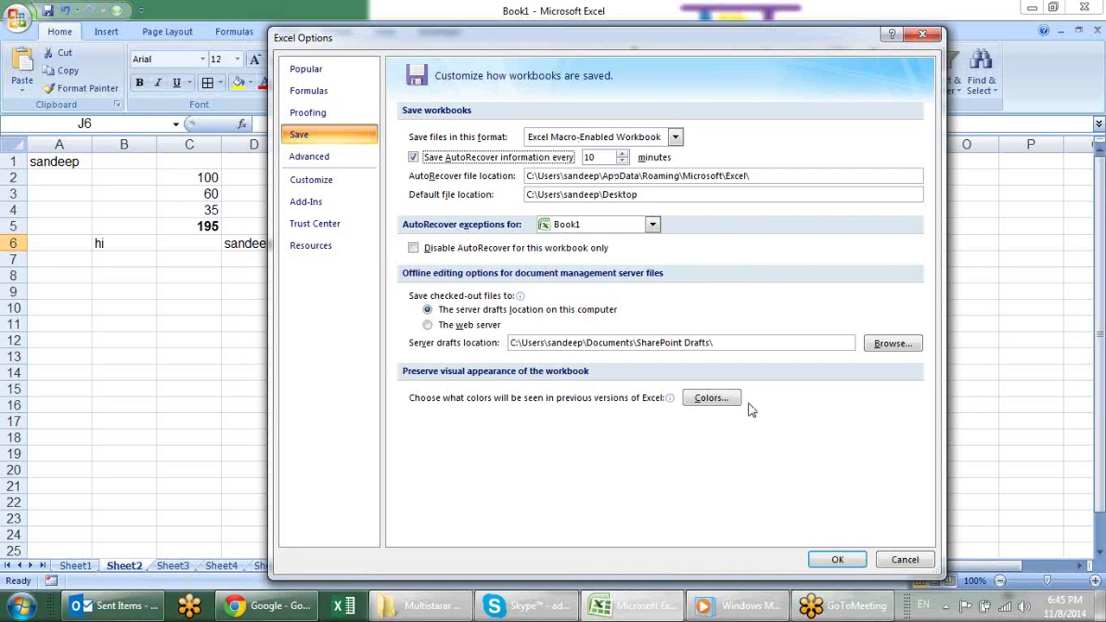
Disable AutoRecover for the Book1 workbook only and apply the save settings.
left_click(483, 249)
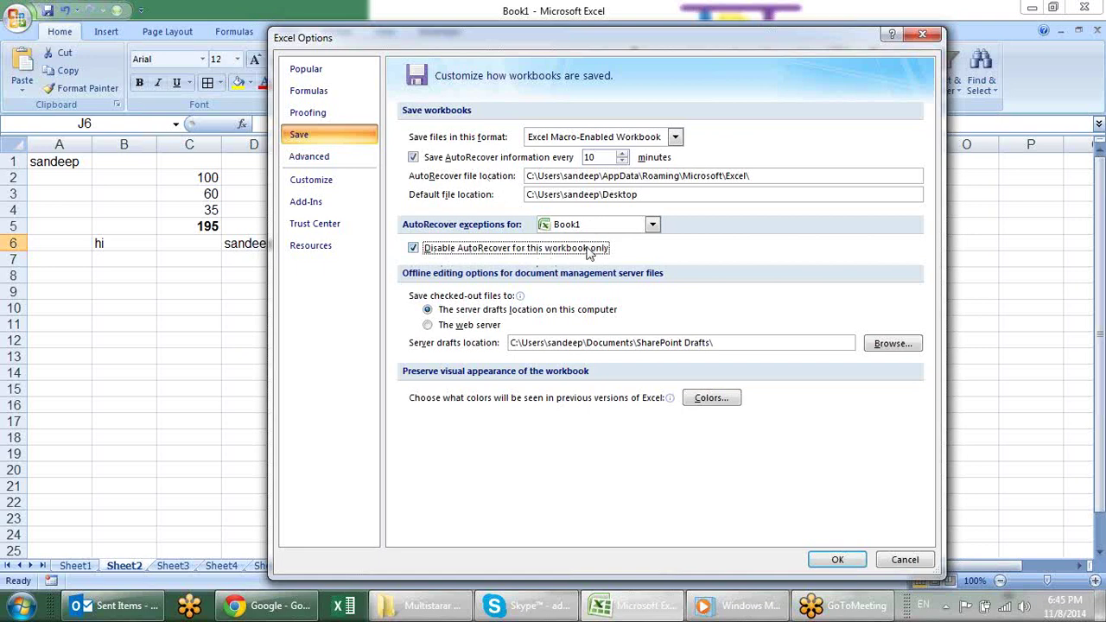
left_click(830, 560)
left_click(17, 18)
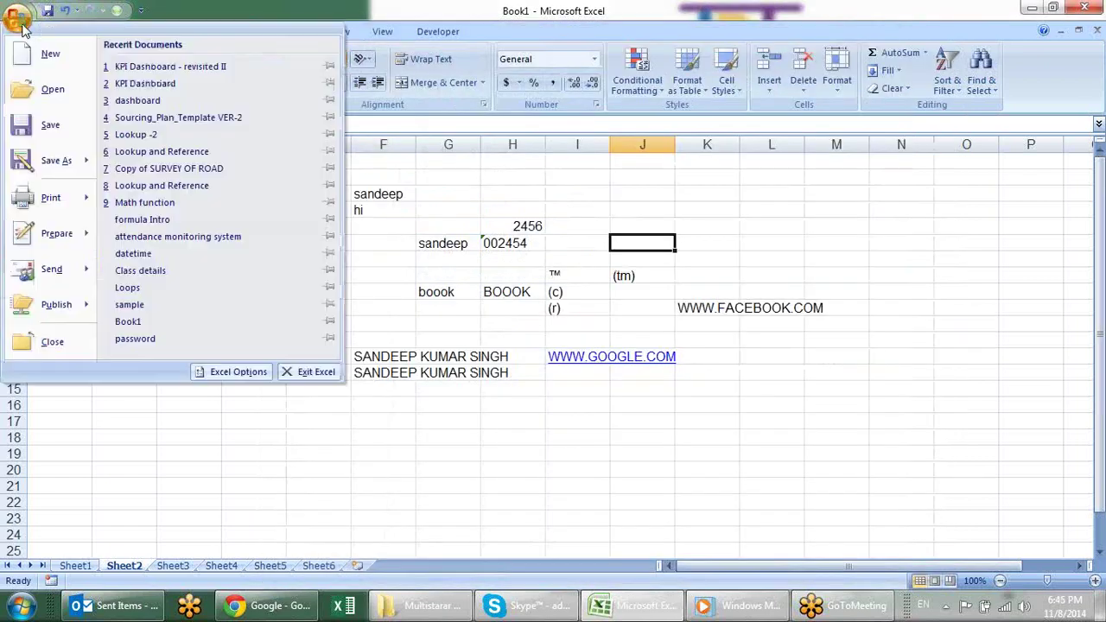
left_click(233, 371)
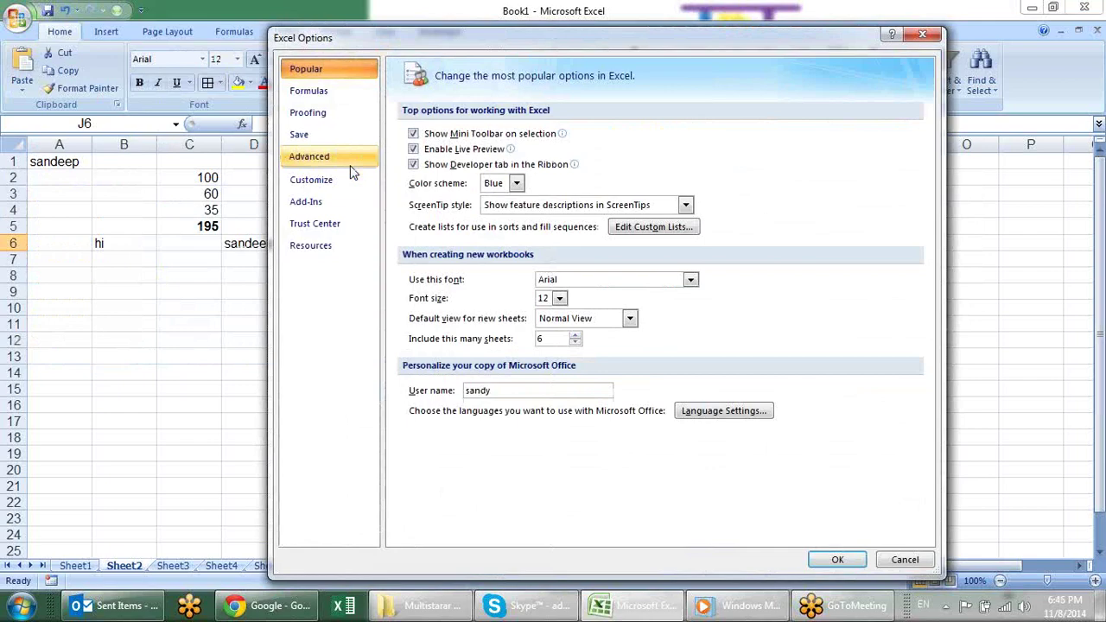
left_click(328, 157)
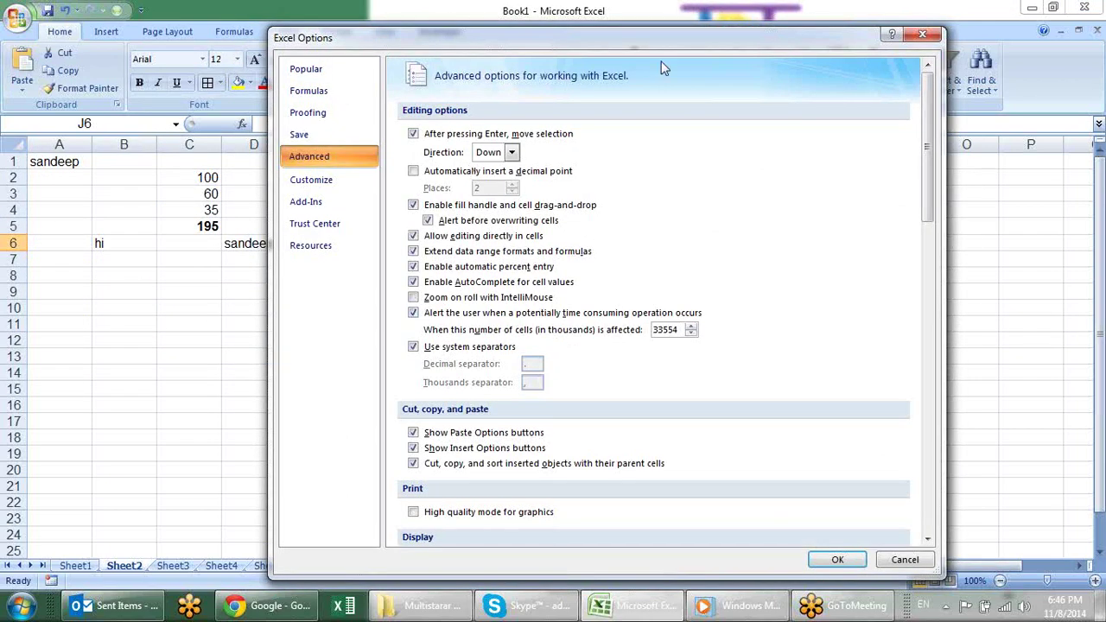
left_click(922, 35)
left_click(641, 190)
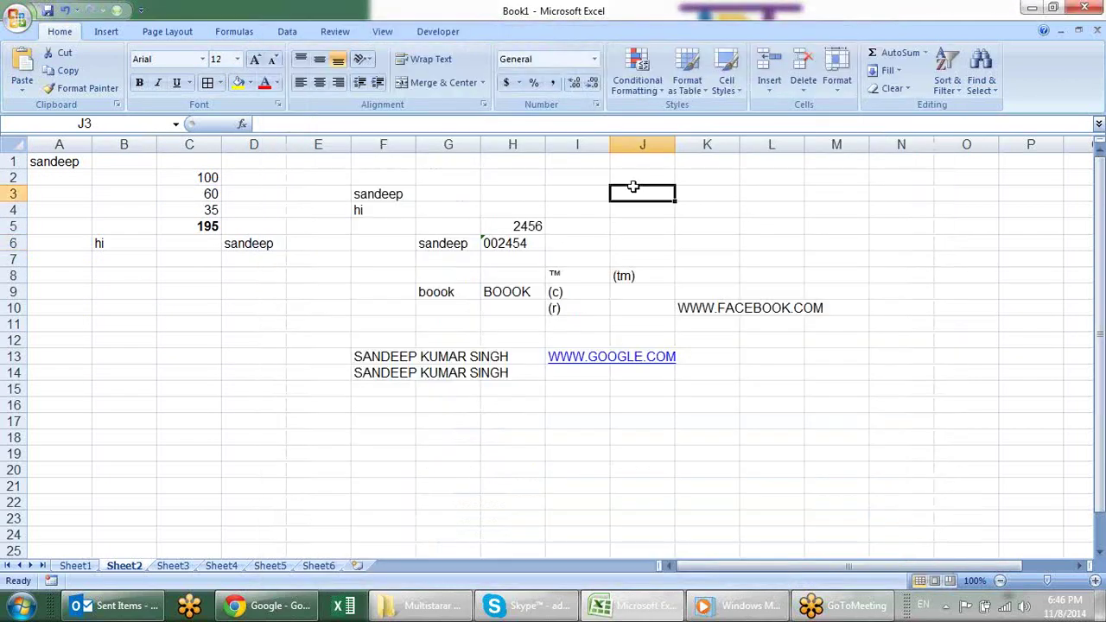
key("Return")
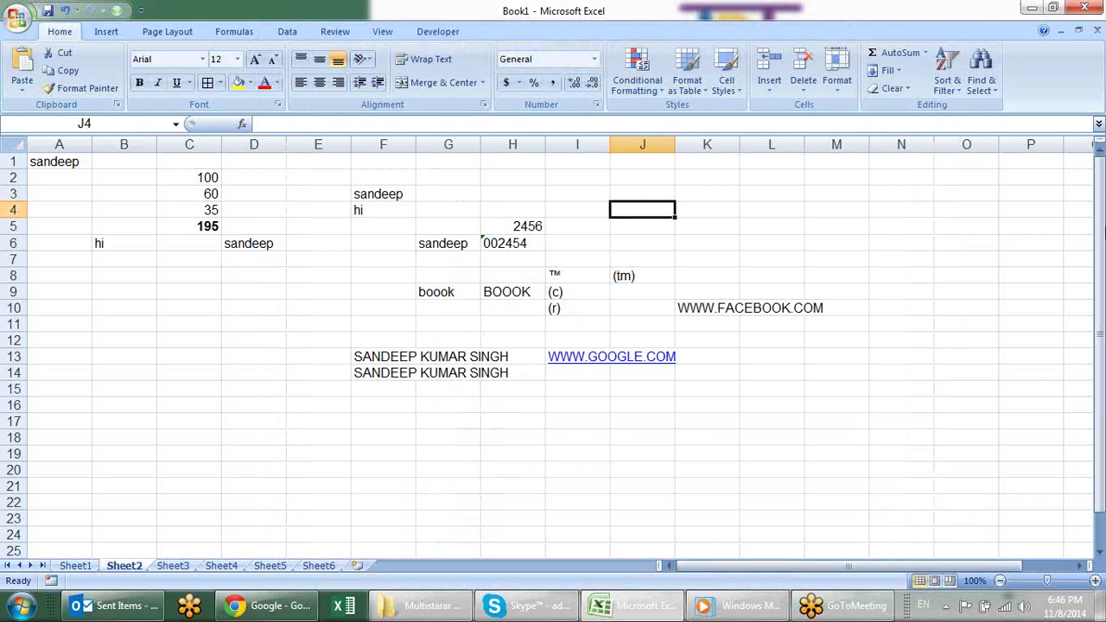
key("Return")
key("Return")
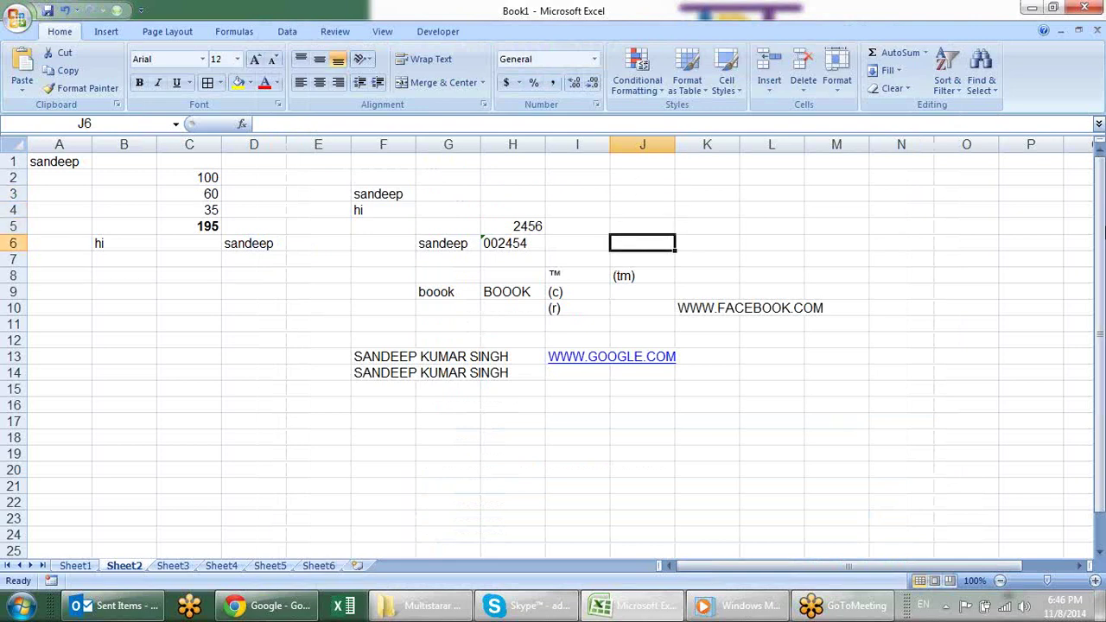
key("Return")
key("Return")
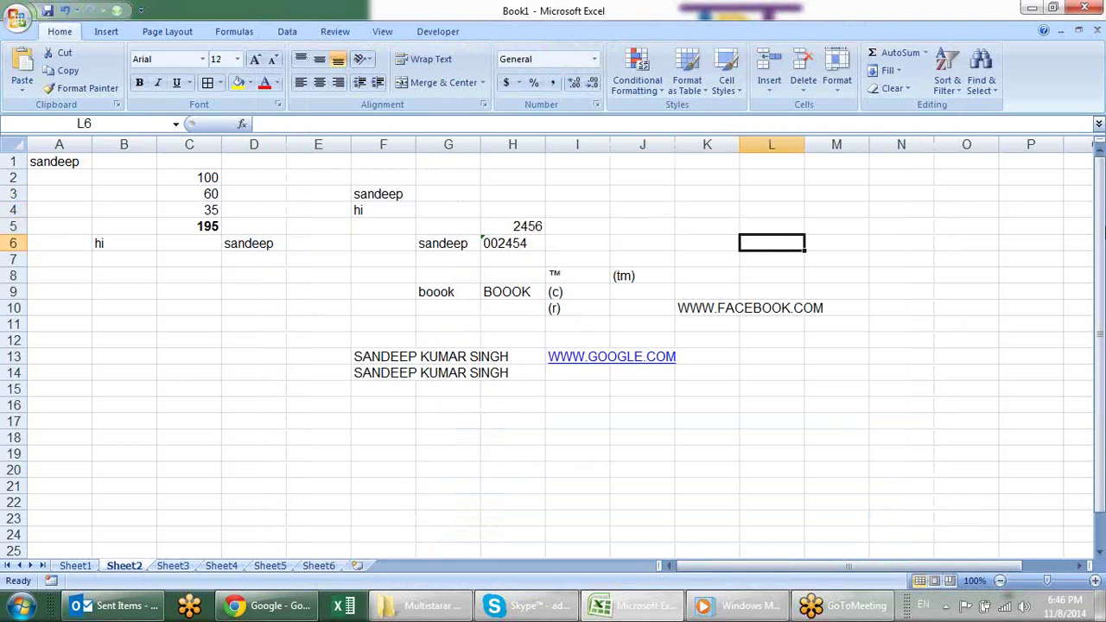
key("Return")
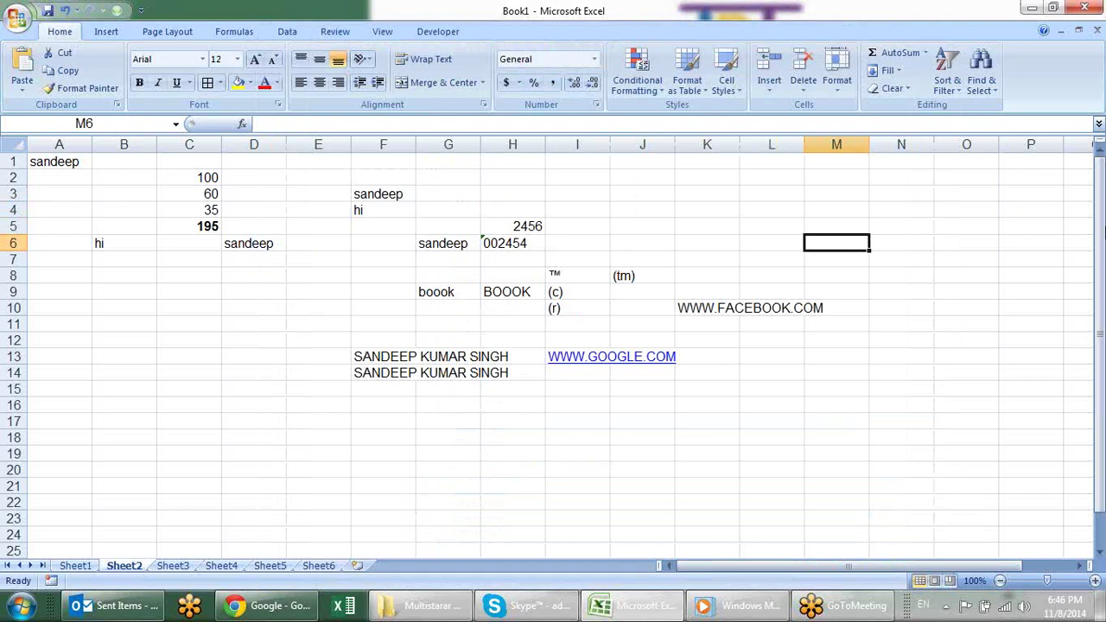
key("Left")
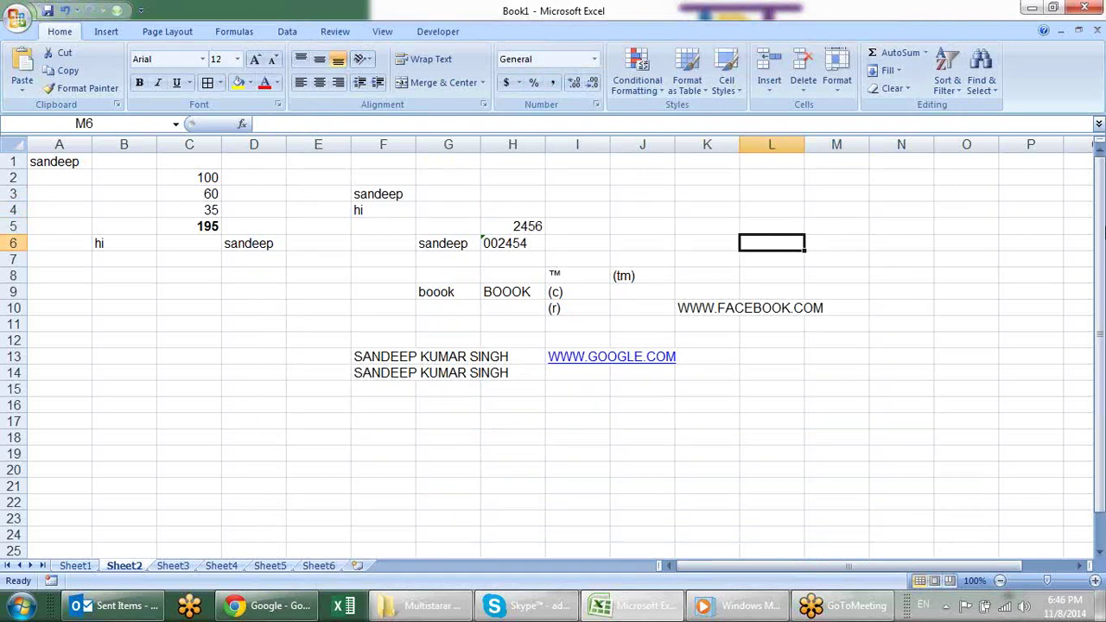
key("Left")
key("Left")
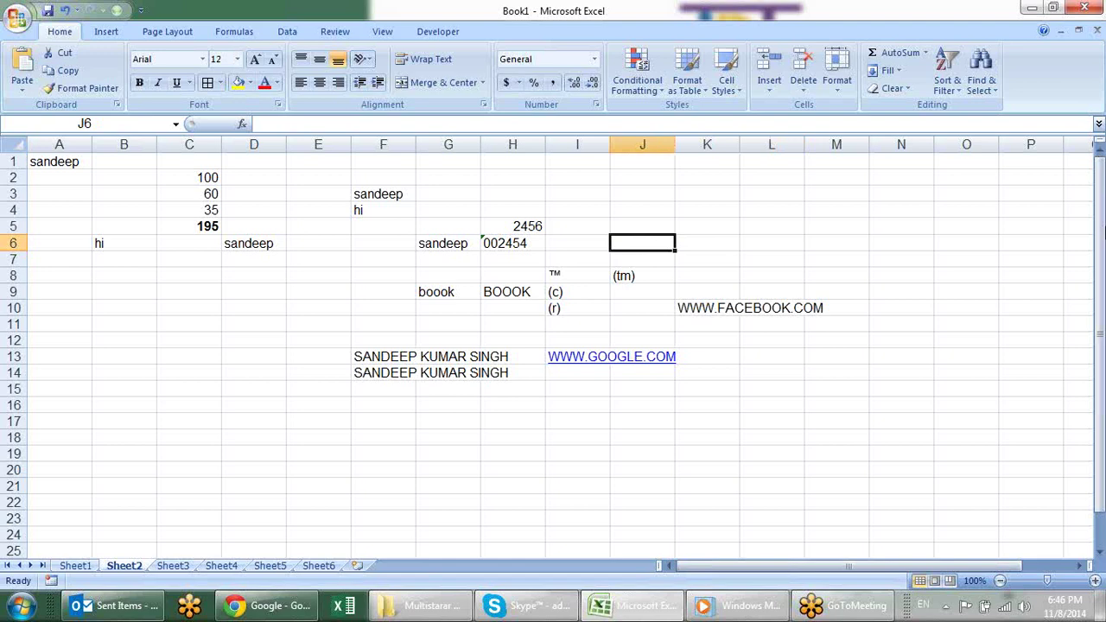
key("Up")
key("Up")
key("Up")
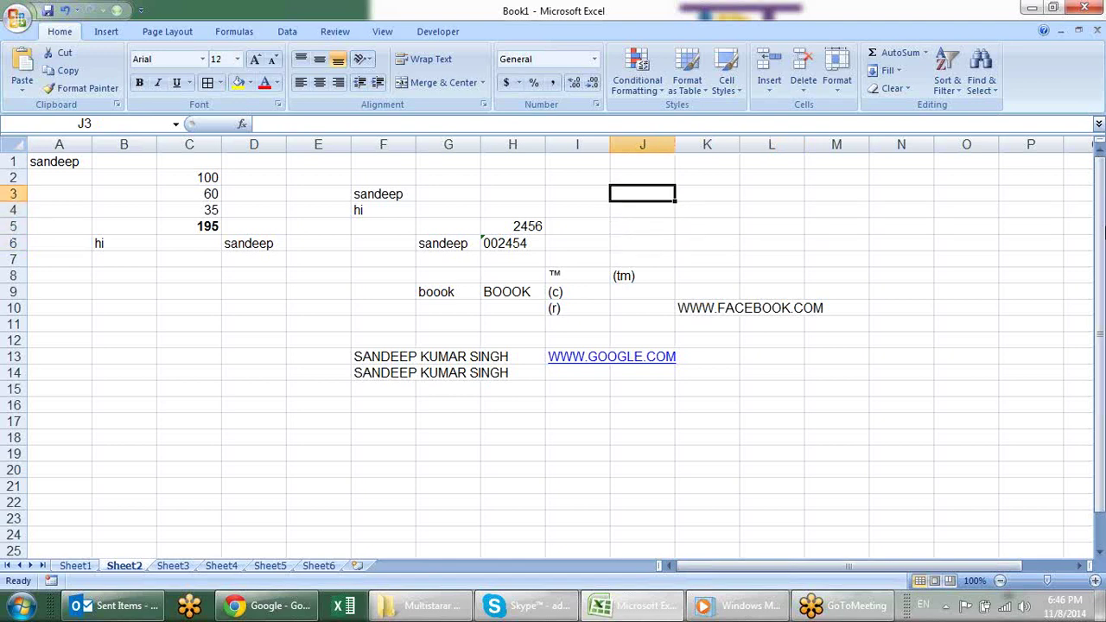
key("Down")
key("Down")
key("Down")
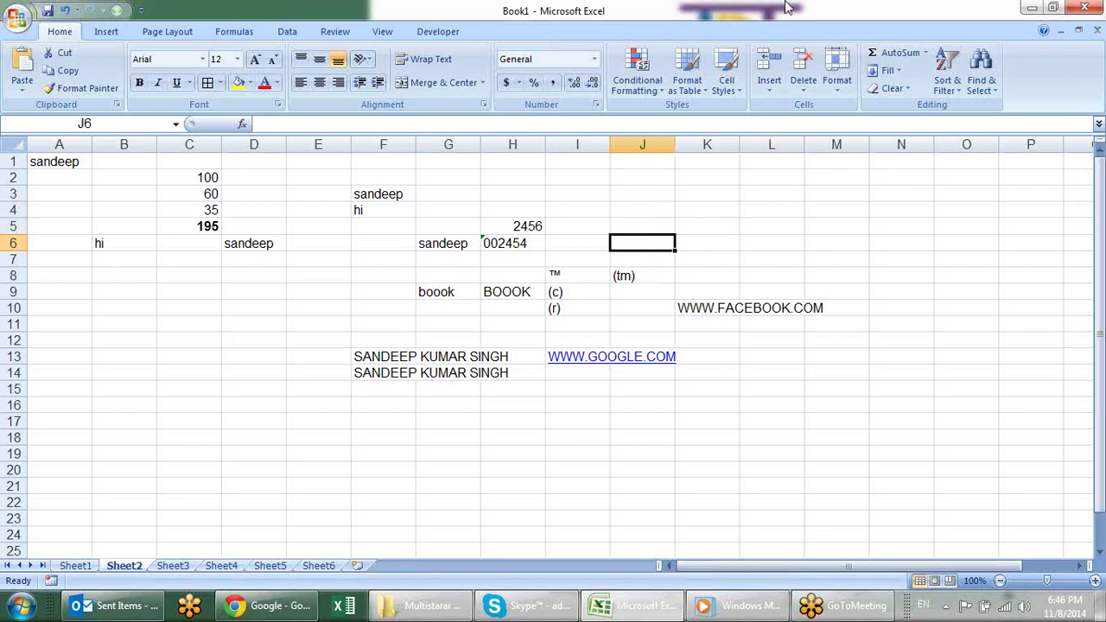
left_click(17, 19)
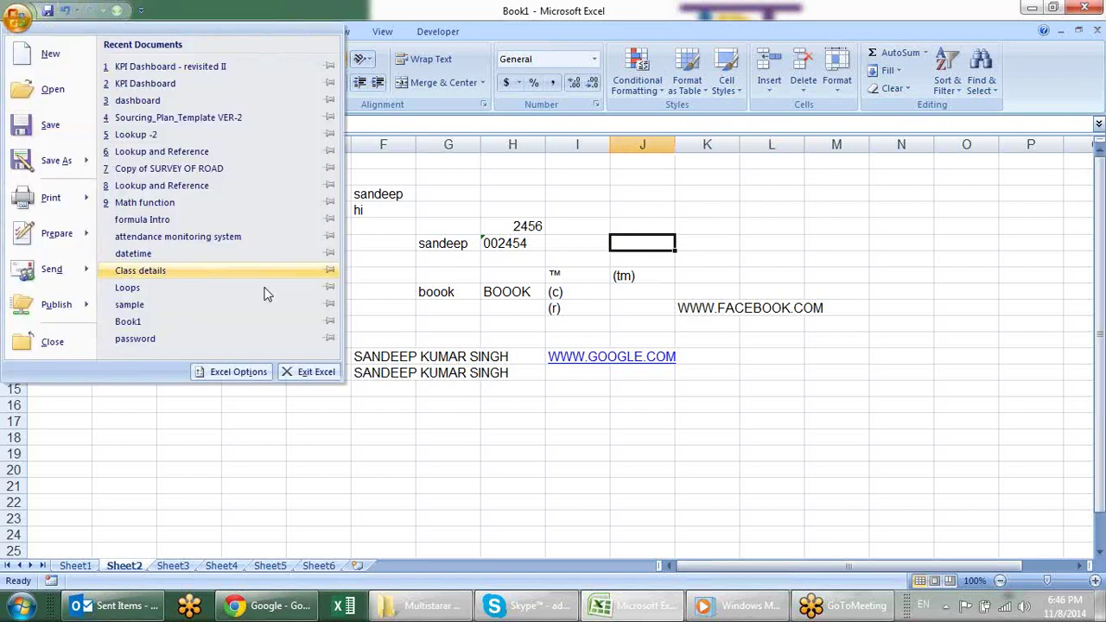
Turn on automatic decimal point insertion with 2 places, keeping the move direction as Down.
left_click(246, 371)
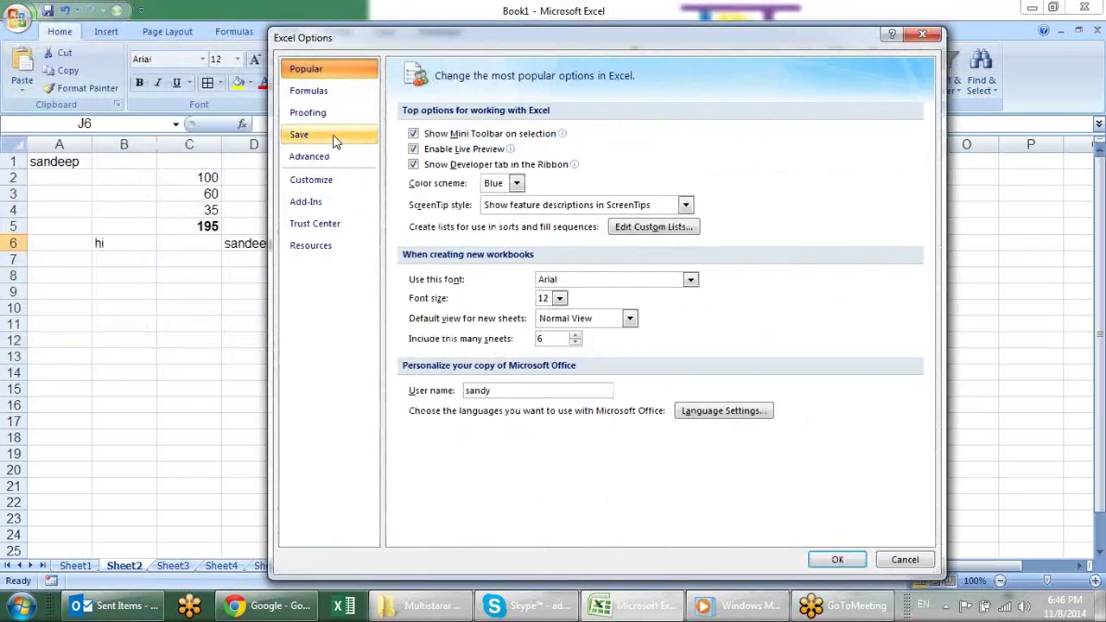
left_click(344, 156)
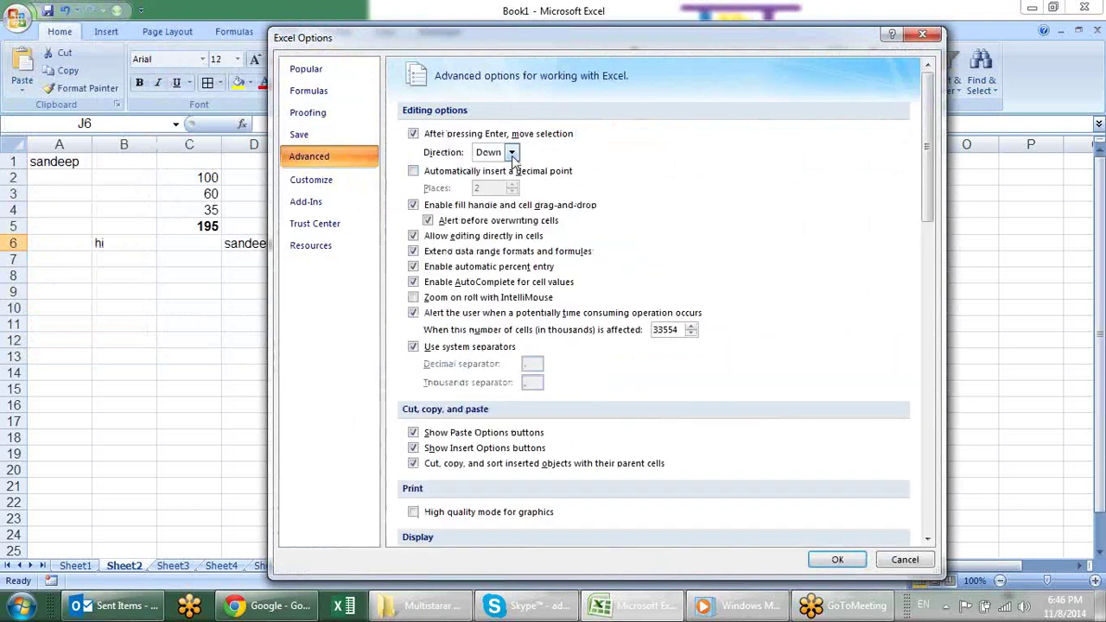
left_click(512, 152)
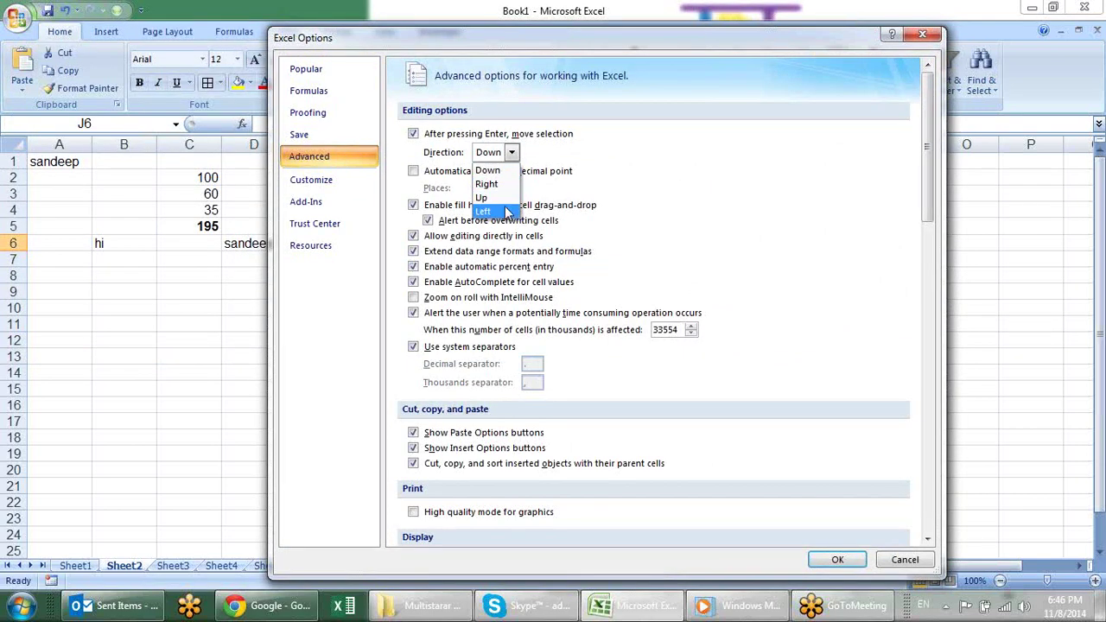
left_click(512, 153)
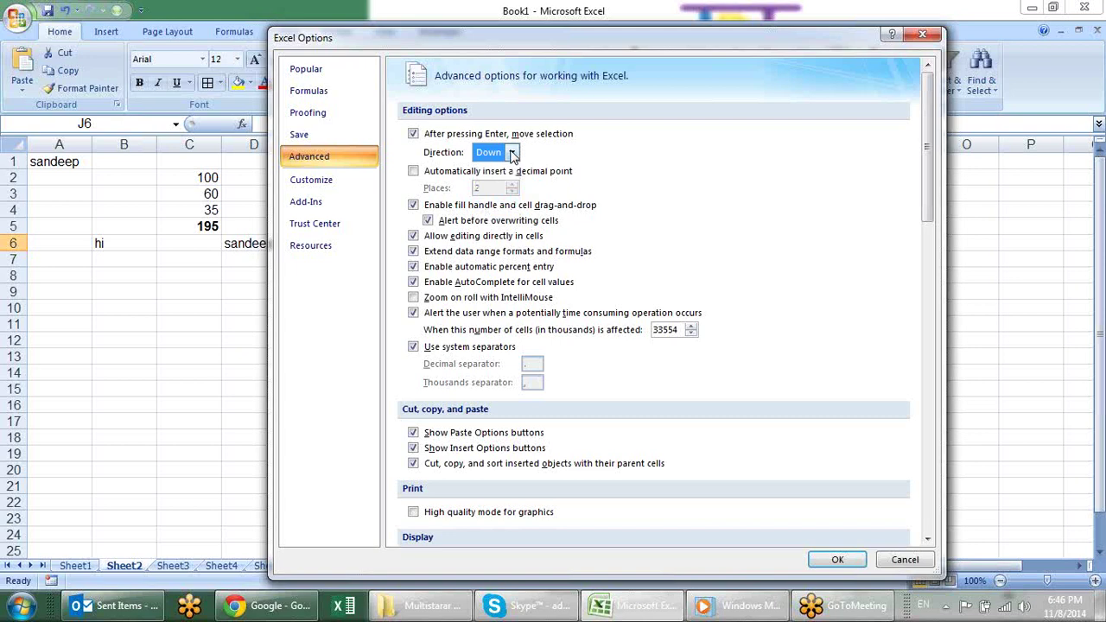
left_click(458, 175)
left_click(458, 175)
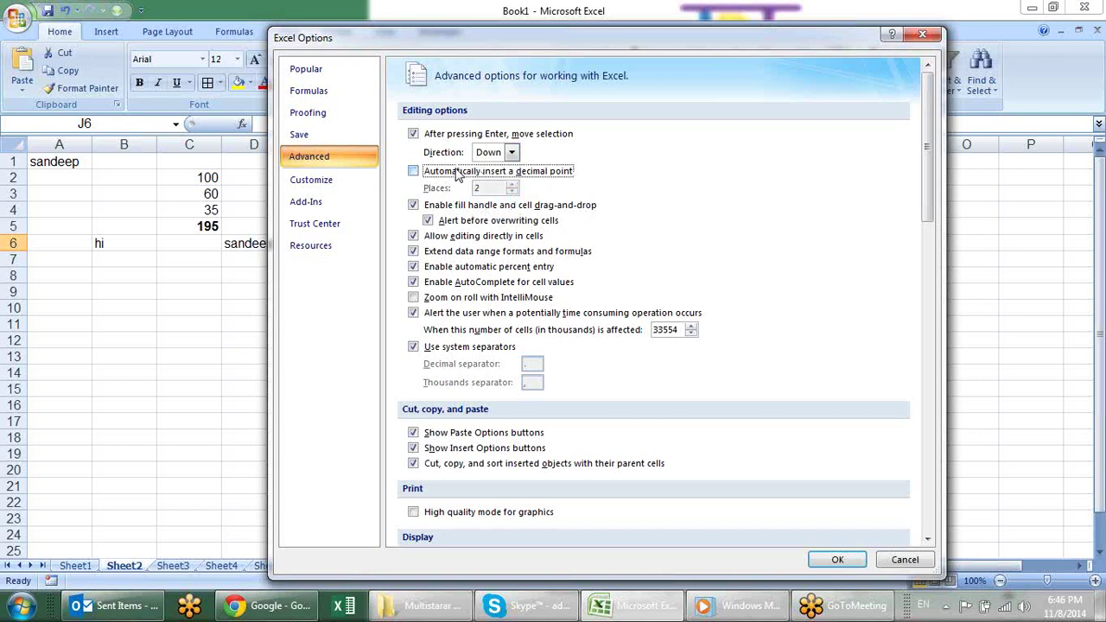
left_click(458, 175)
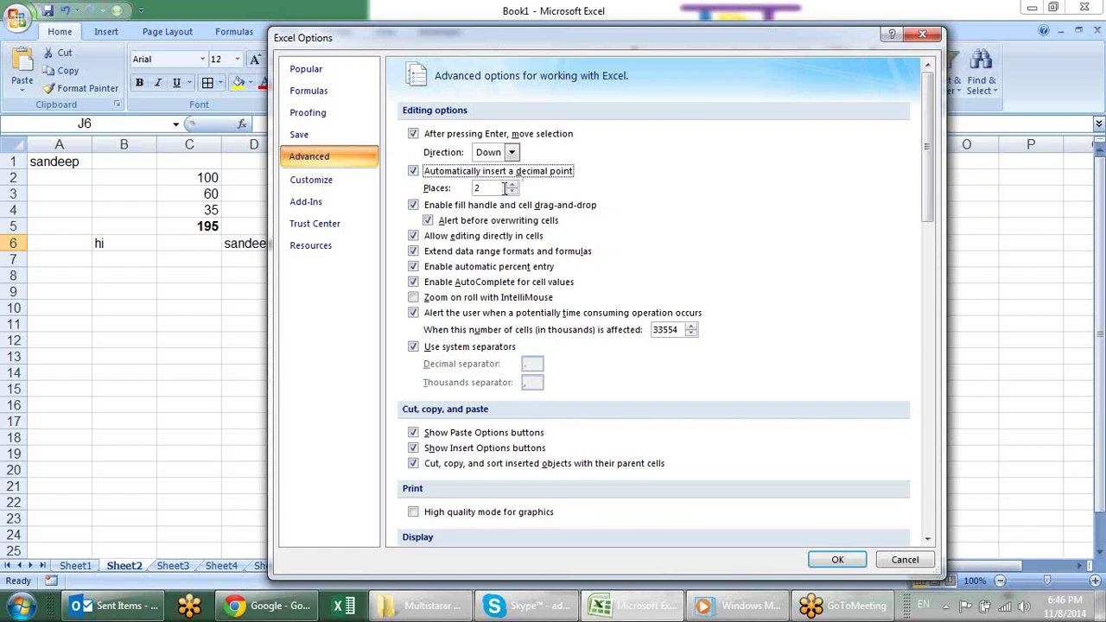
left_click(820, 562)
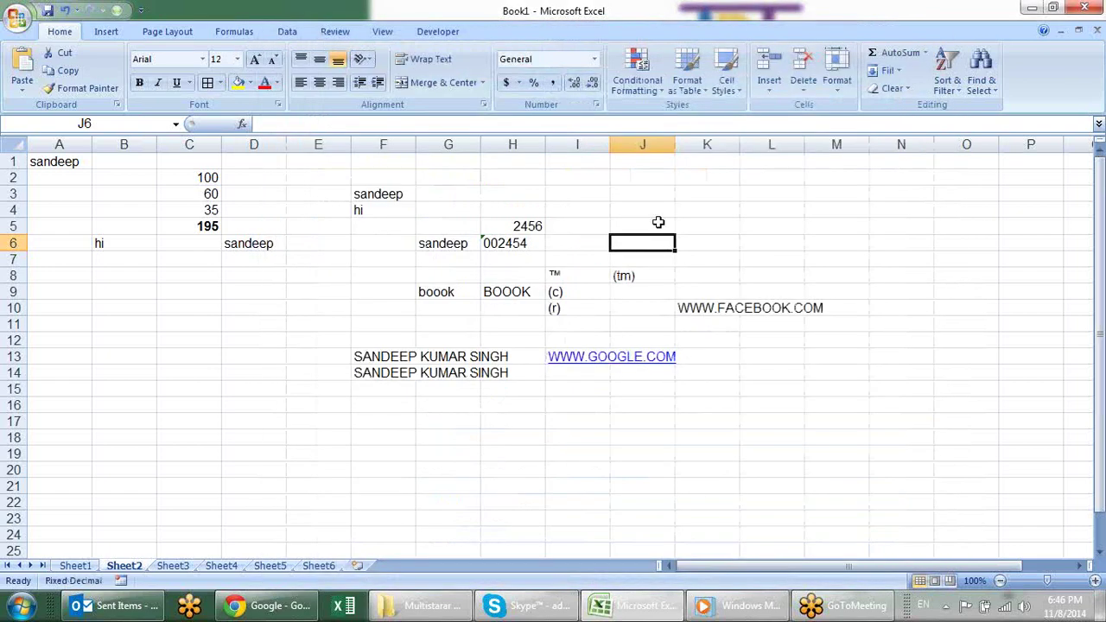
Enter 1024 in cell J3 so it displays as 10.24.
left_click(639, 197)
type("102")
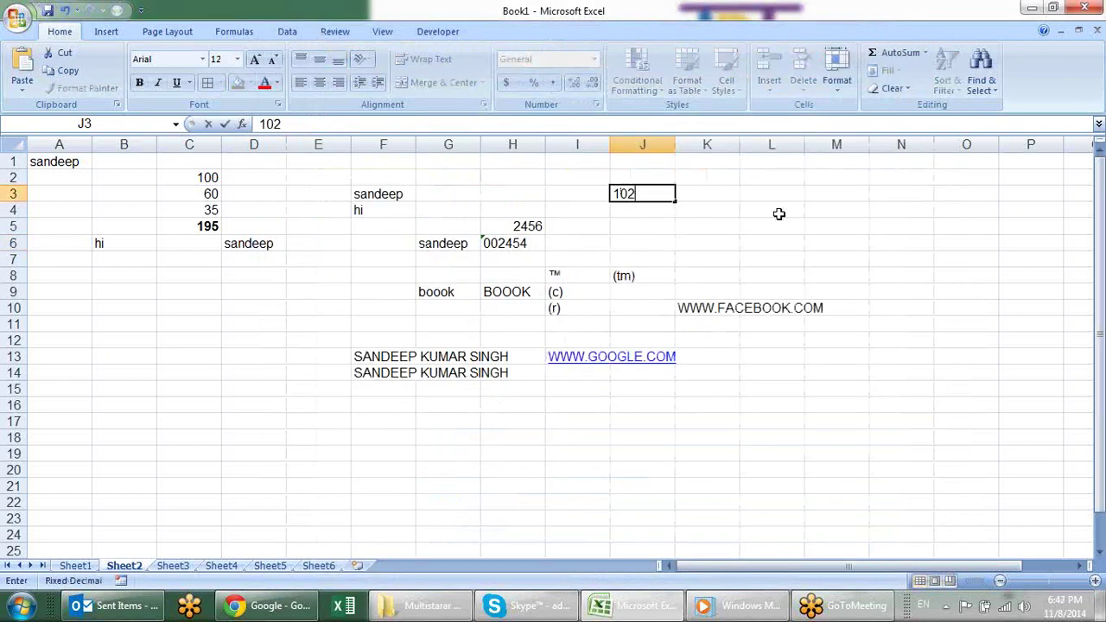
type("4")
key("Return")
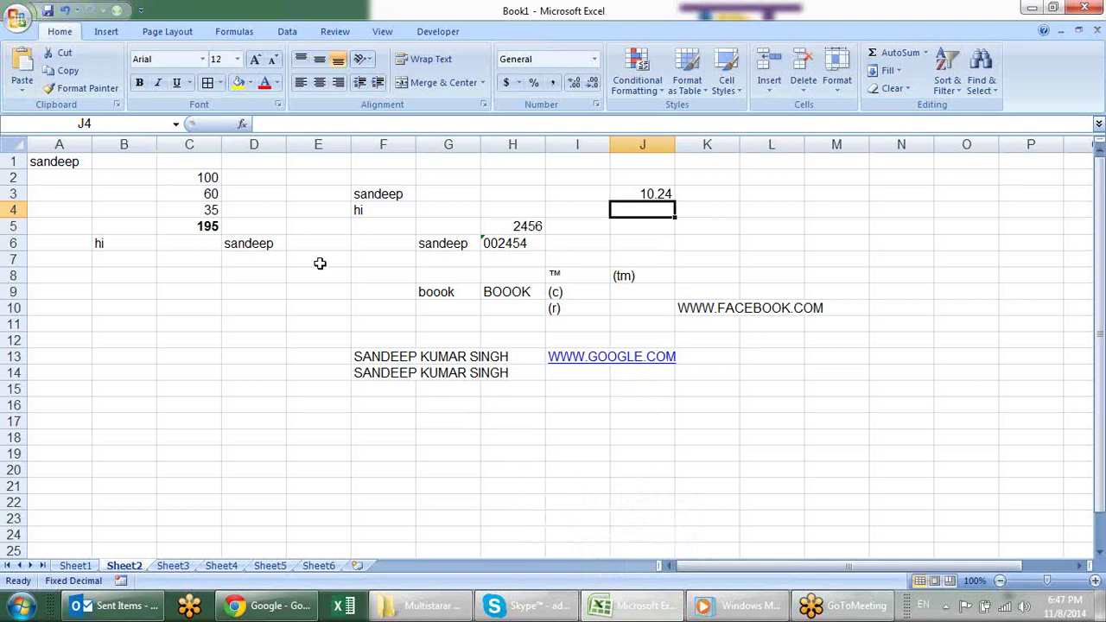
left_click(17, 17)
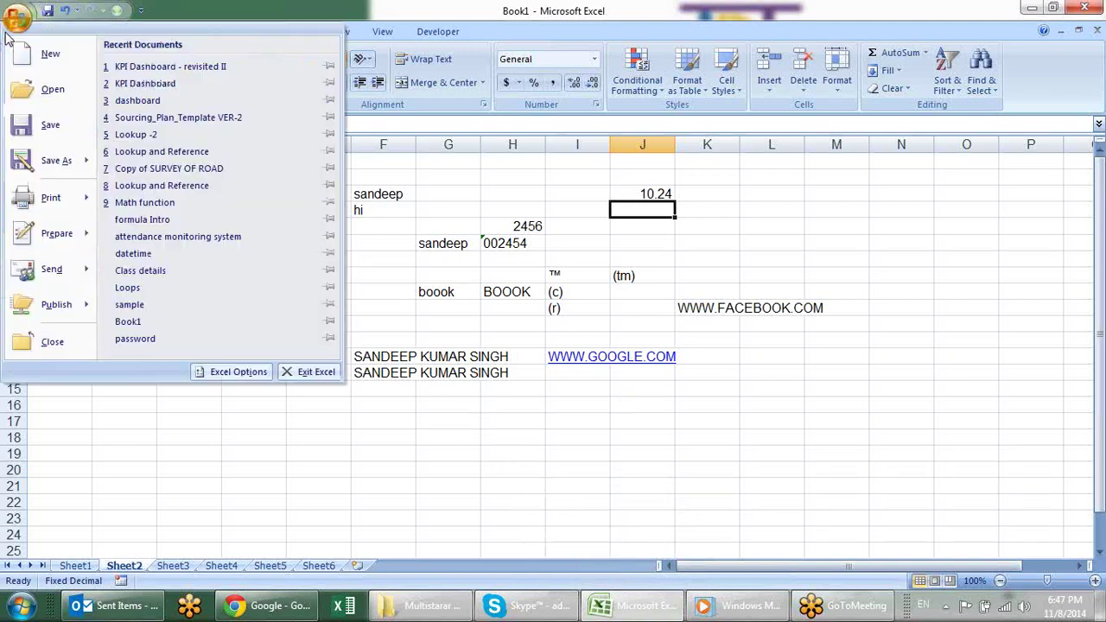
Uncheck 'Automatically insert a decimal point' under Advanced options, then select cell F3.
left_click(229, 372)
left_click(344, 156)
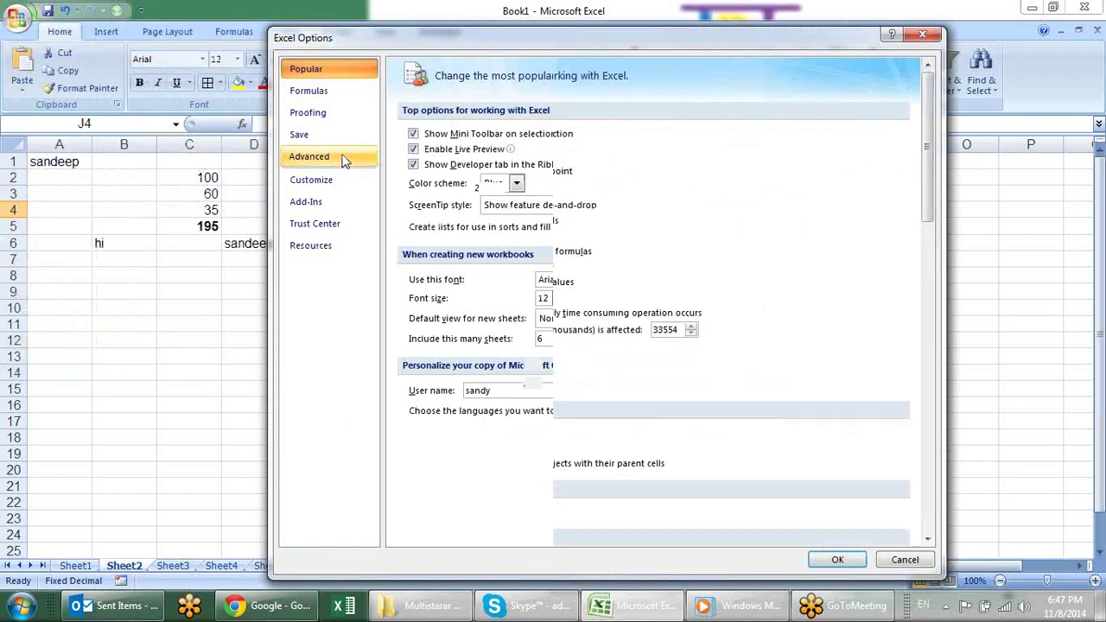
left_click(436, 172)
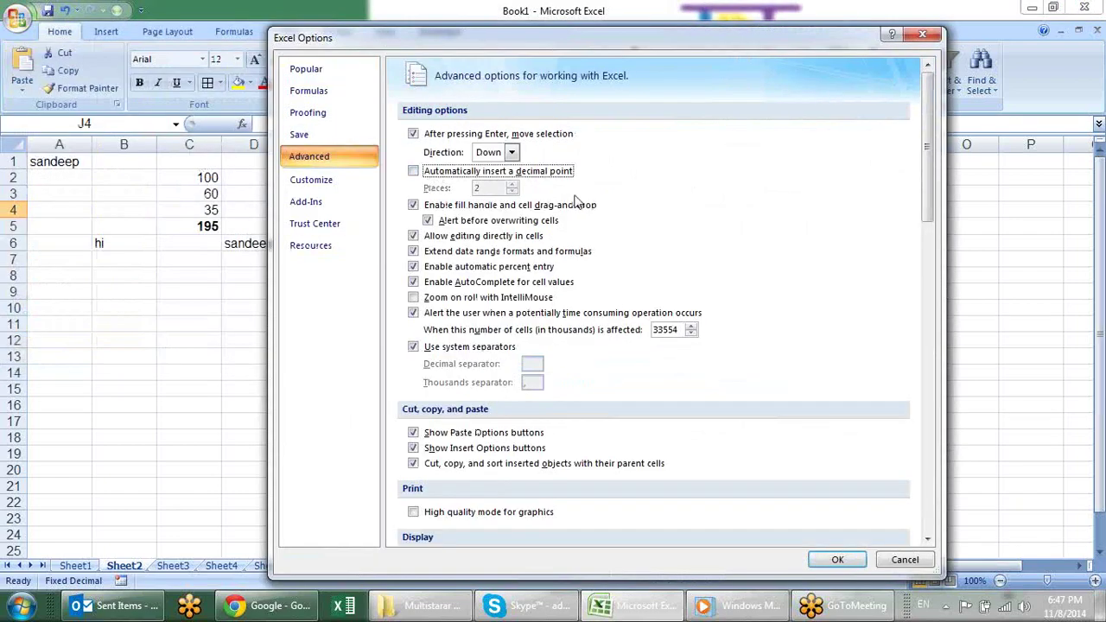
left_click(848, 562)
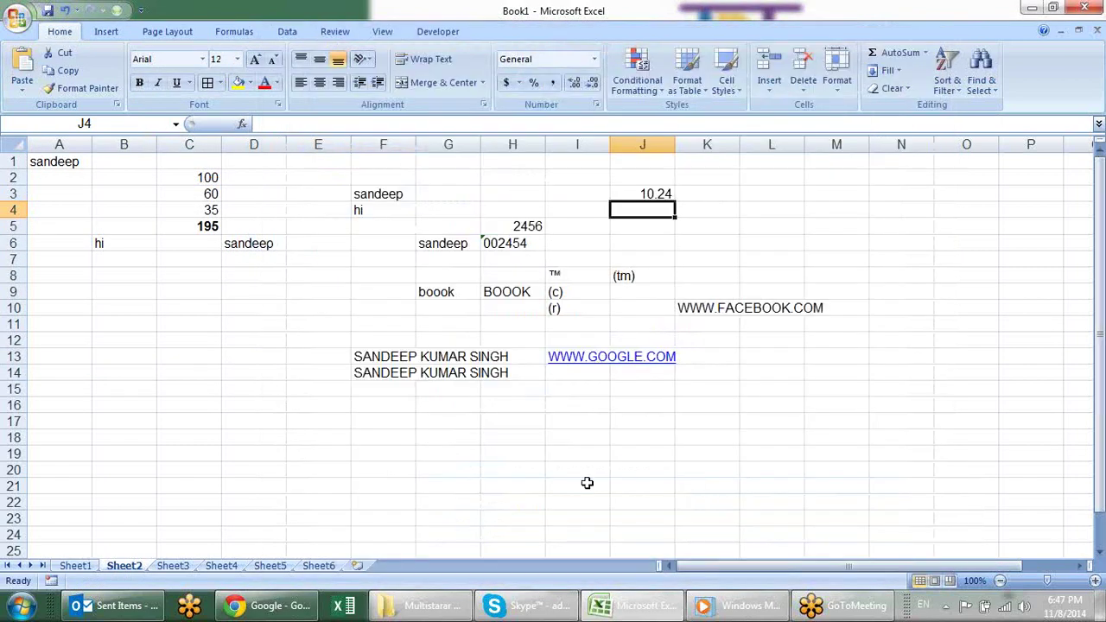
left_click(714, 195)
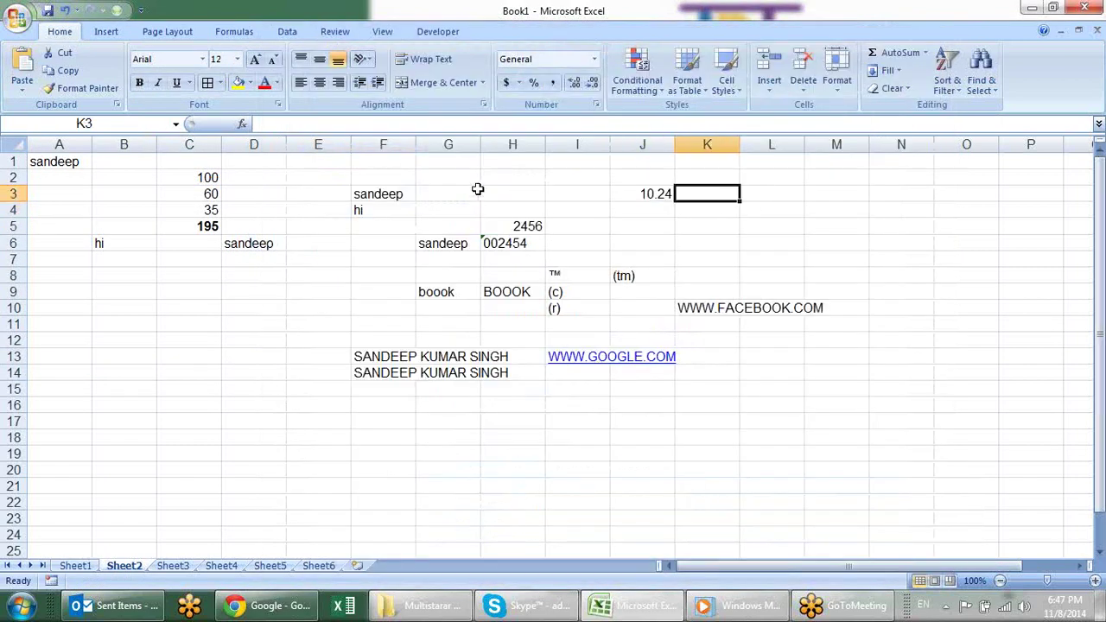
left_click(388, 193)
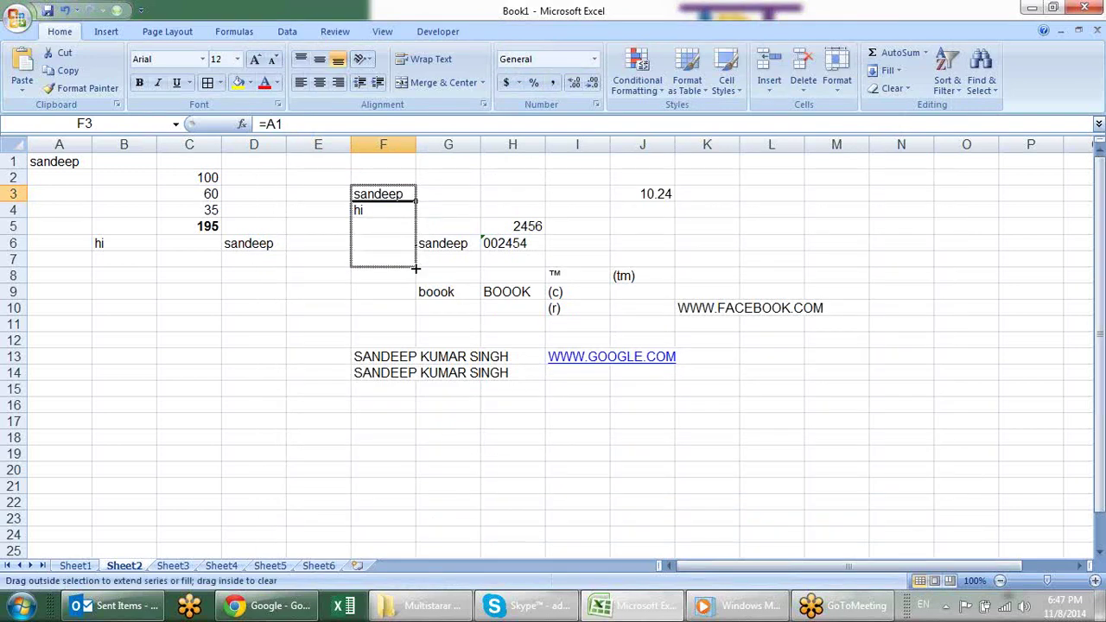
Fill F3's =A1 formula down to F7, giving 0 in F4:F7.
left_click_drag(416, 200, 416, 264)
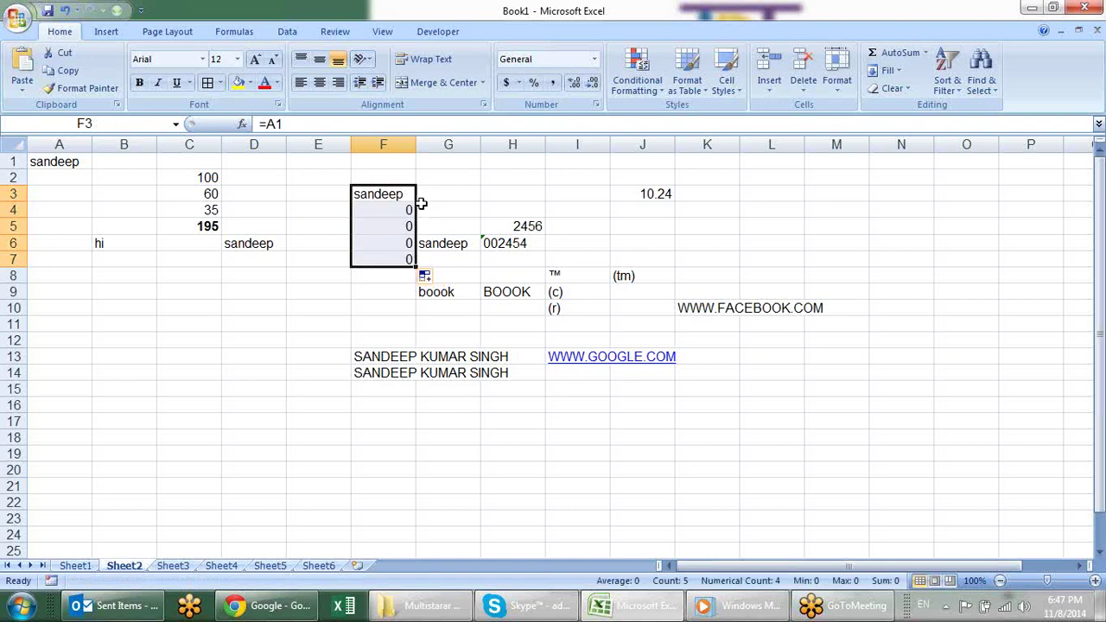
left_click(313, 269)
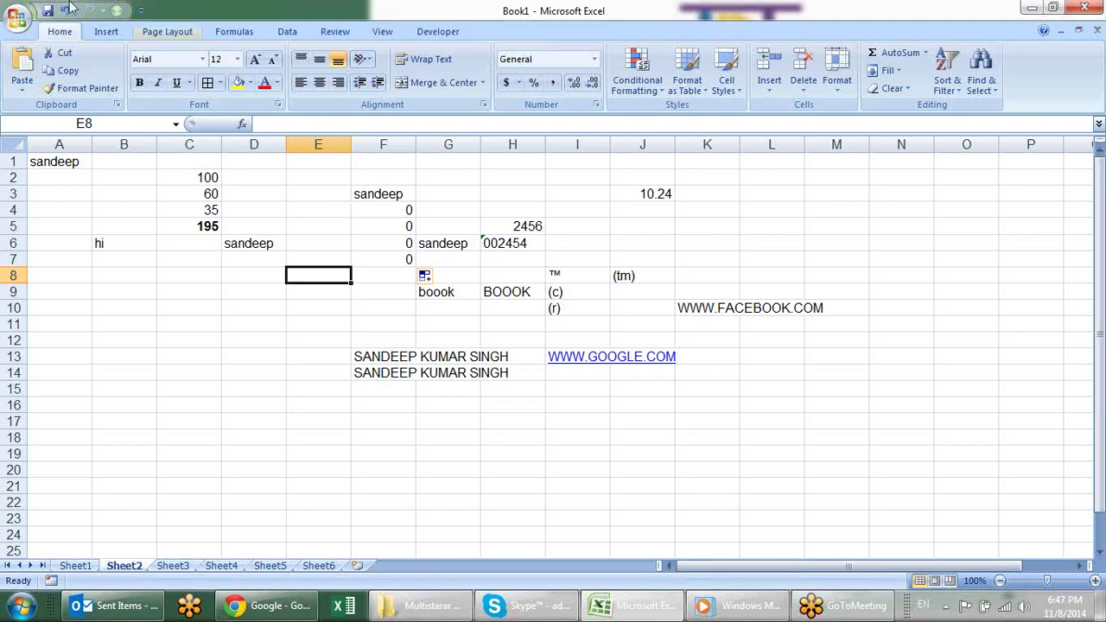
left_click(16, 17)
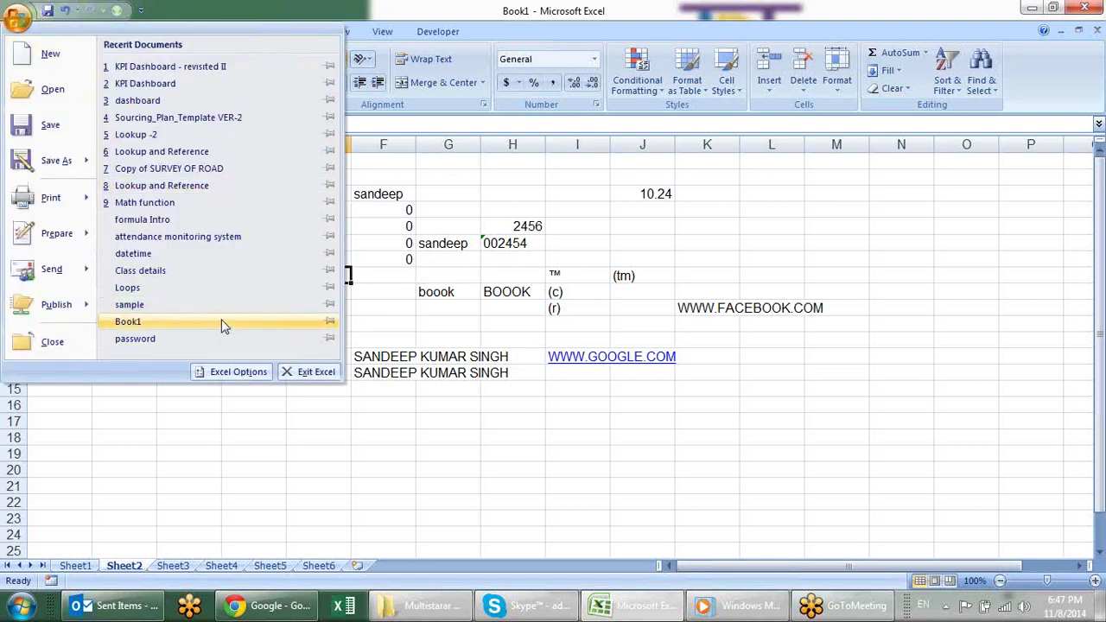
Switch off 'Enable fill handle and cell drag-and-drop' in the advanced options.
left_click(235, 373)
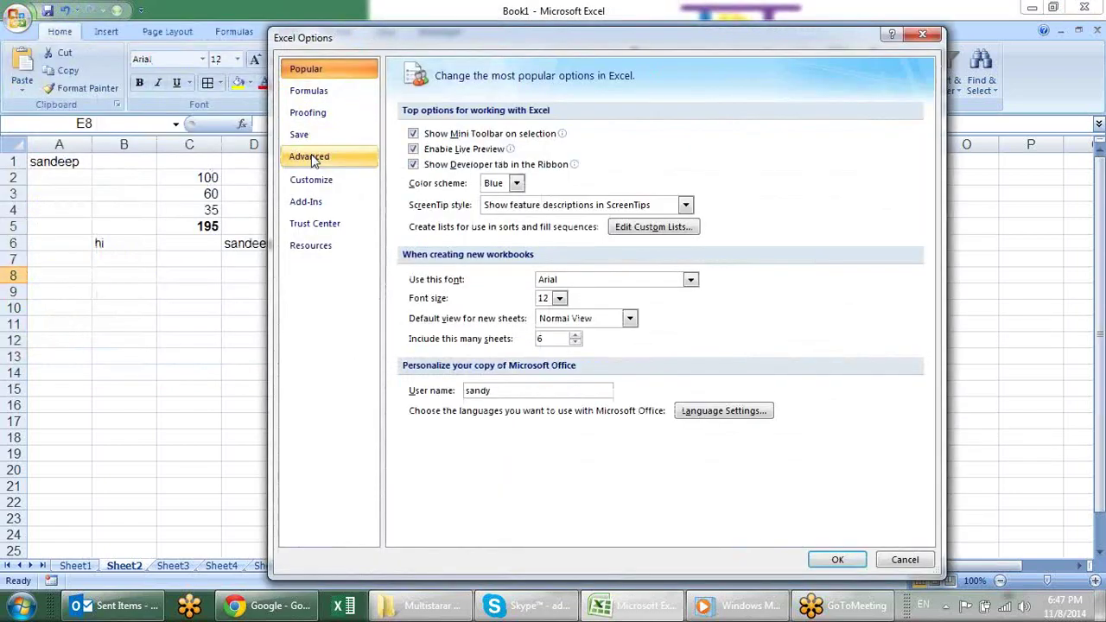
left_click(311, 156)
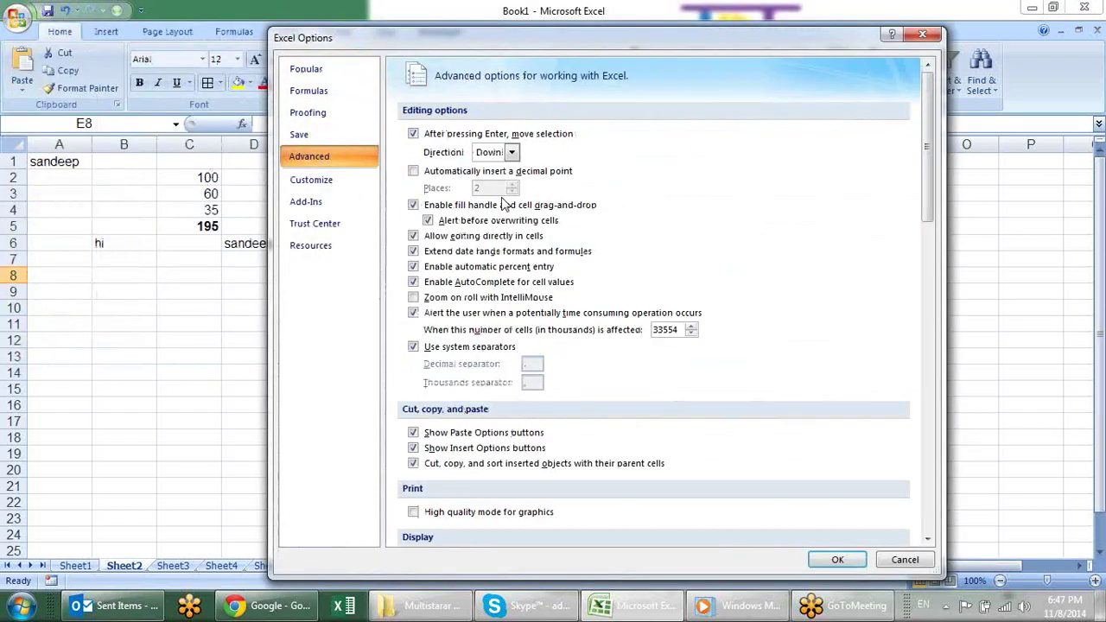
left_click(429, 207)
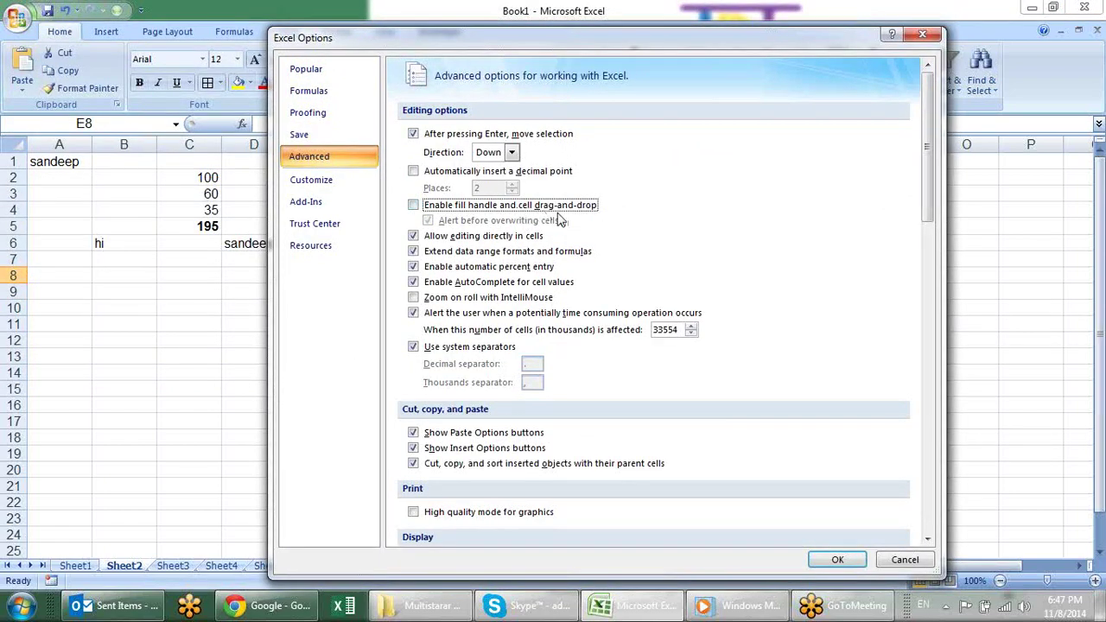
left_click(837, 561)
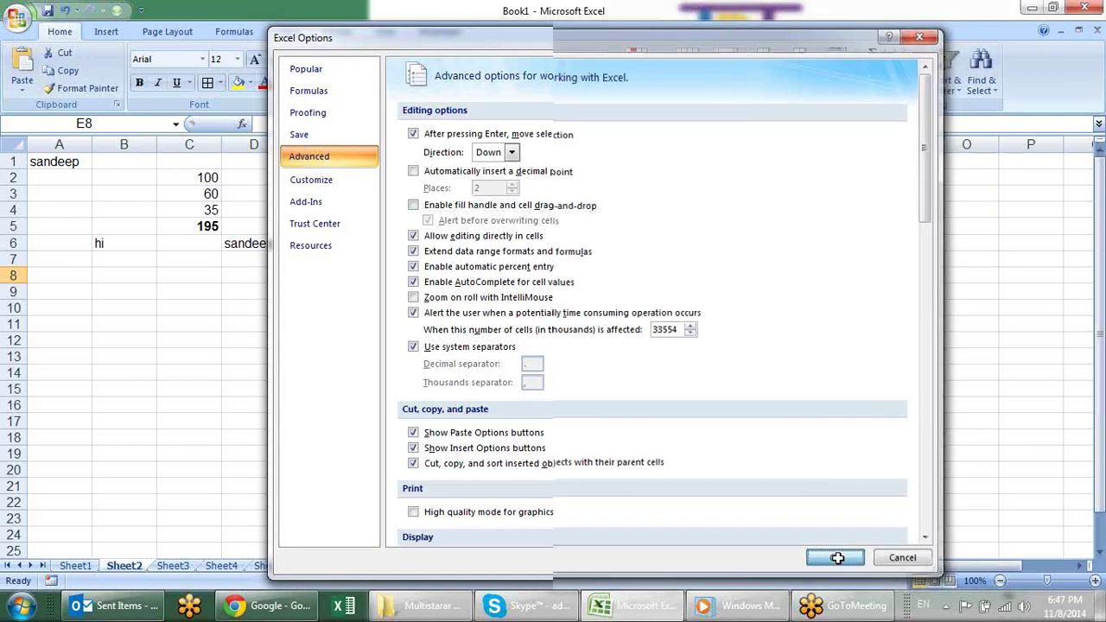
Try dragging selections in columns E and F to confirm drag-and-drop no longer works.
left_click(349, 291)
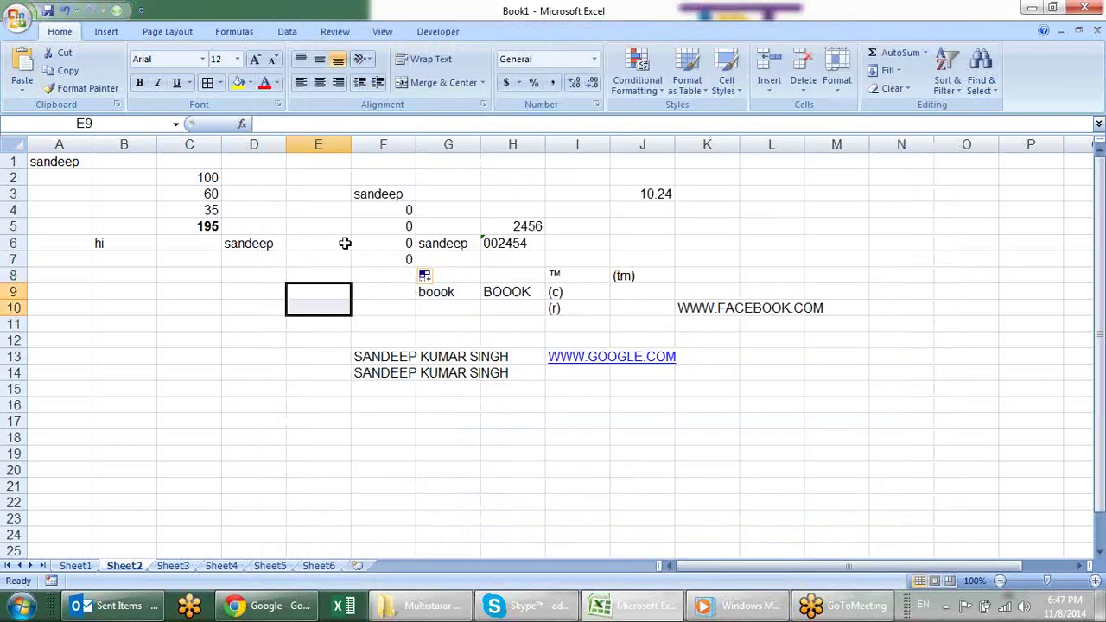
left_click_drag(335, 227, 356, 294)
left_click(349, 248)
mouse_move(319, 179)
left_mouse_down()
mouse_move(320, 212)
mouse_move(354, 260)
left_mouse_up()
left_click(354, 226)
left_click(332, 216)
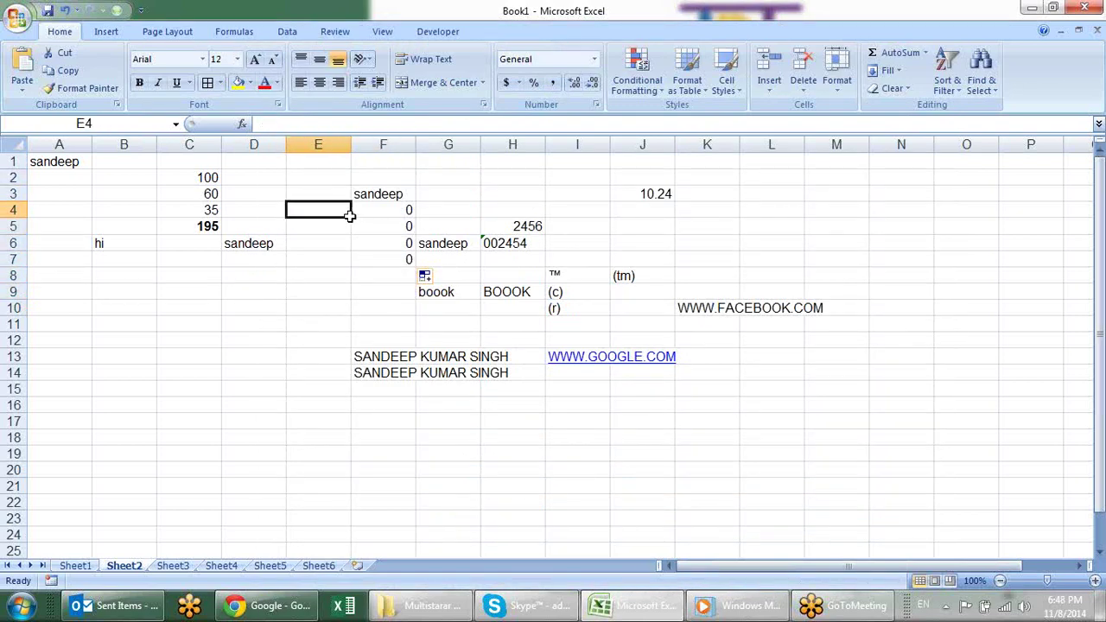
left_click_drag(349, 216, 383, 259)
left_click(349, 264)
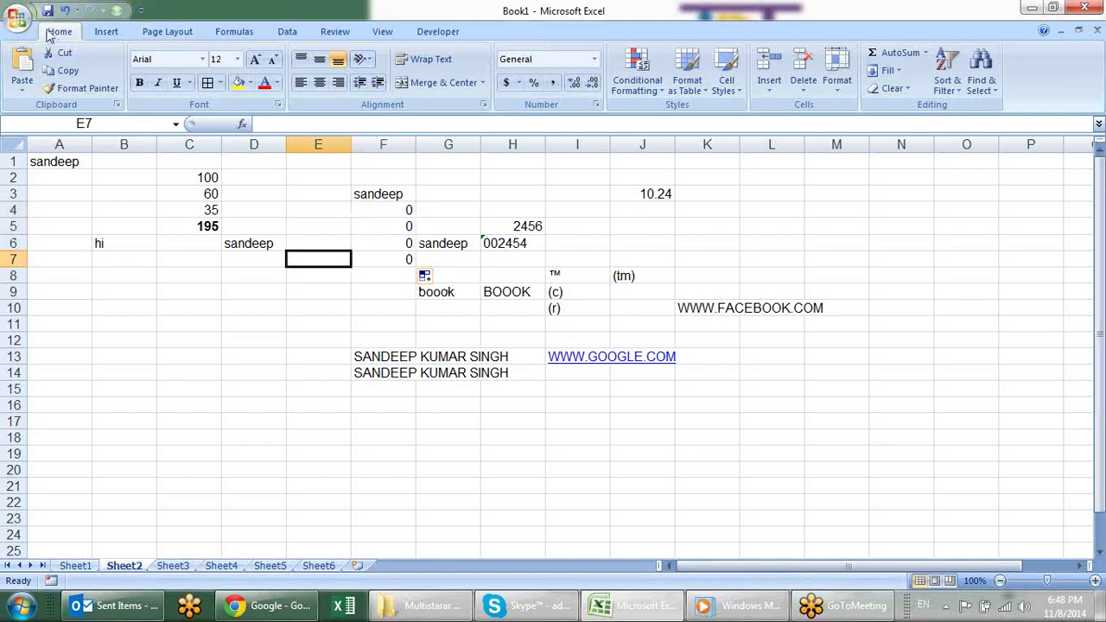
left_click(17, 17)
Tick 'Enable fill handle and cell drag-and-drop' again under Advanced options.
left_click(239, 373)
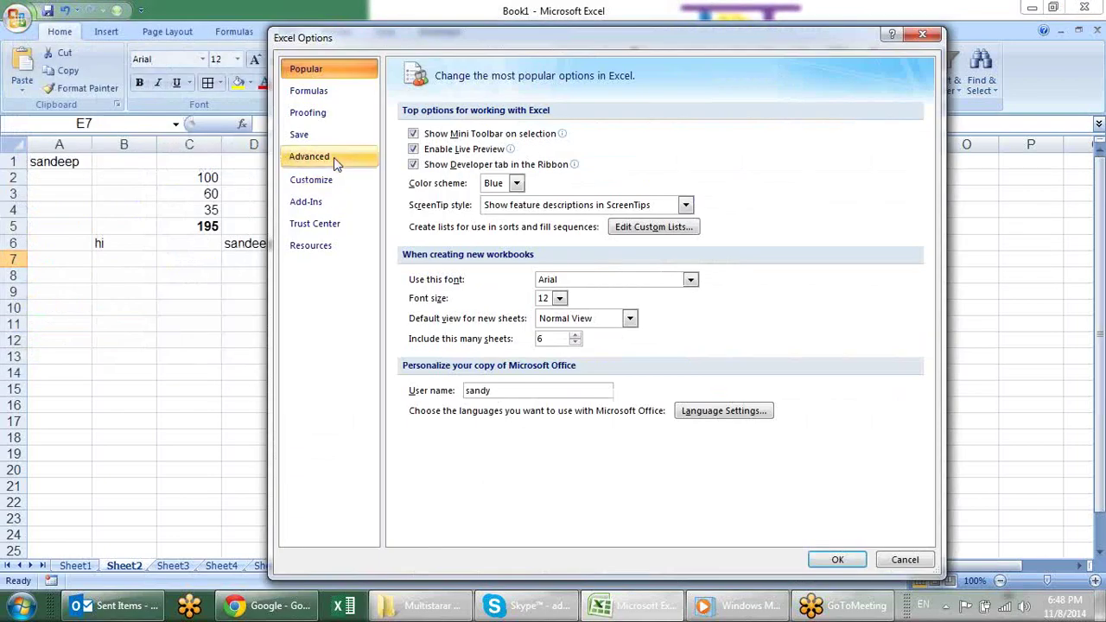
left_click(329, 160)
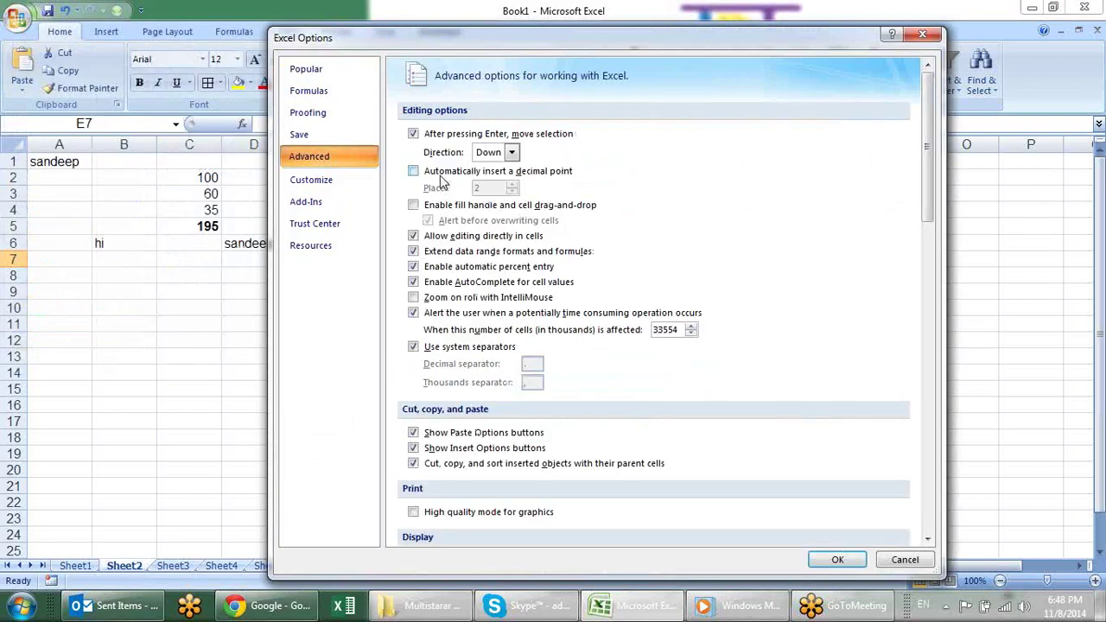
left_click(429, 206)
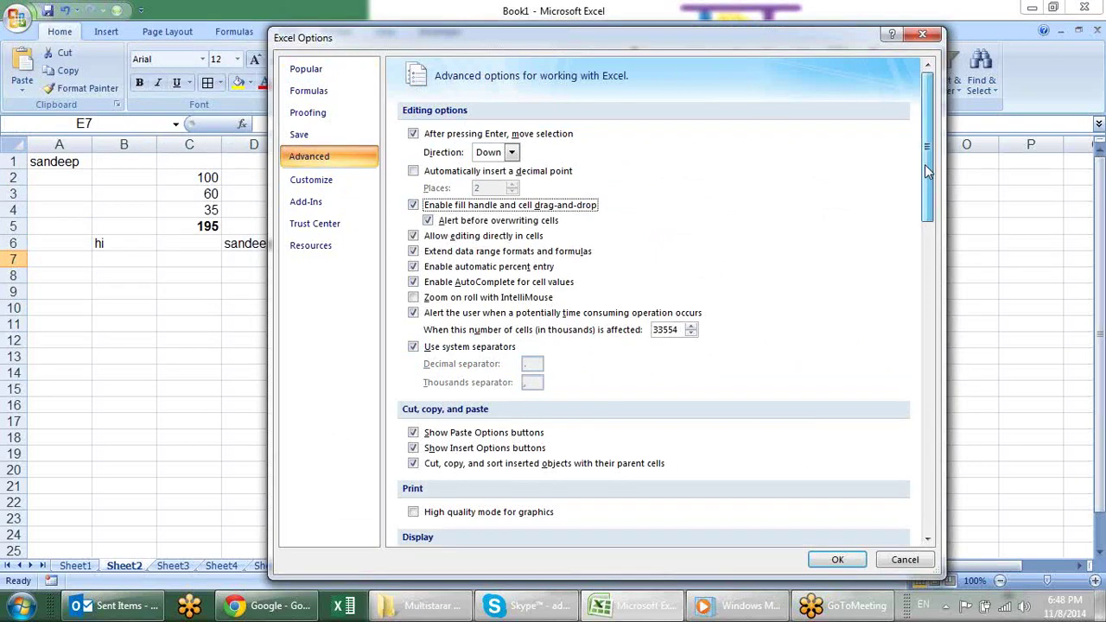
Set Sheet2's gridline colour to red and apply the options.
left_click_drag(925, 164, 917, 279)
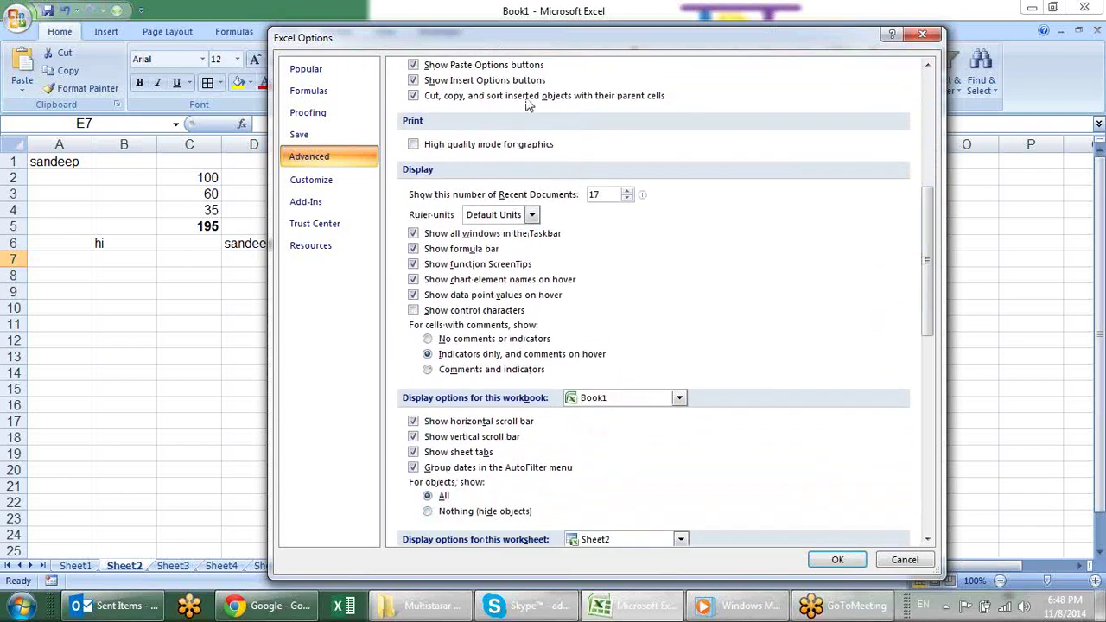
left_click_drag(926, 269, 921, 387)
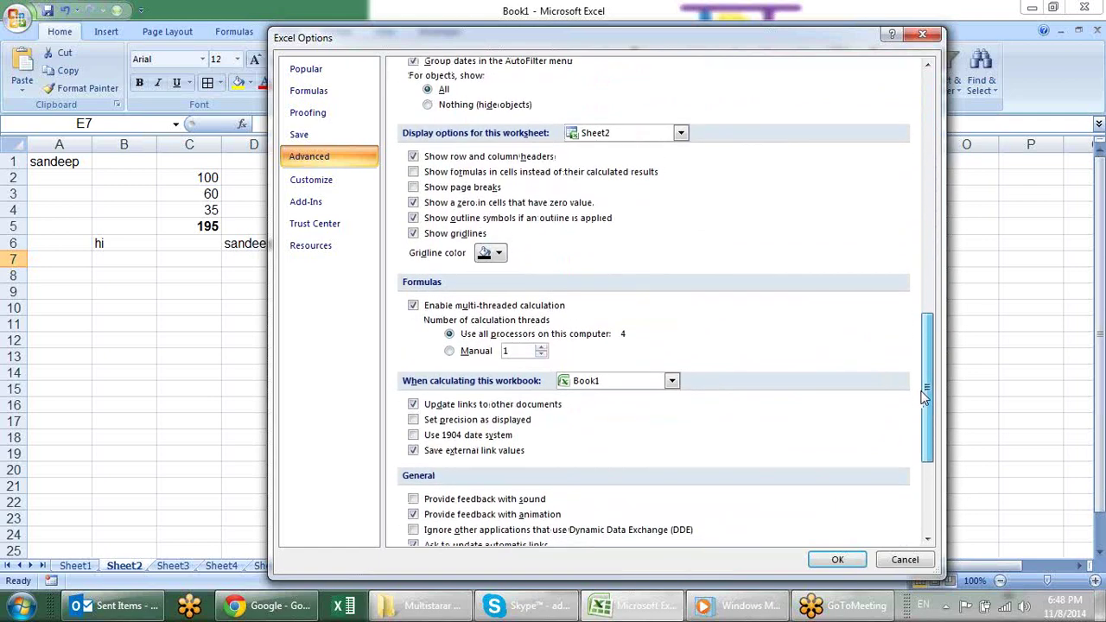
mouse_move(921, 386)
left_mouse_down()
mouse_move(914, 435)
mouse_move(921, 392)
mouse_move(909, 384)
left_mouse_up()
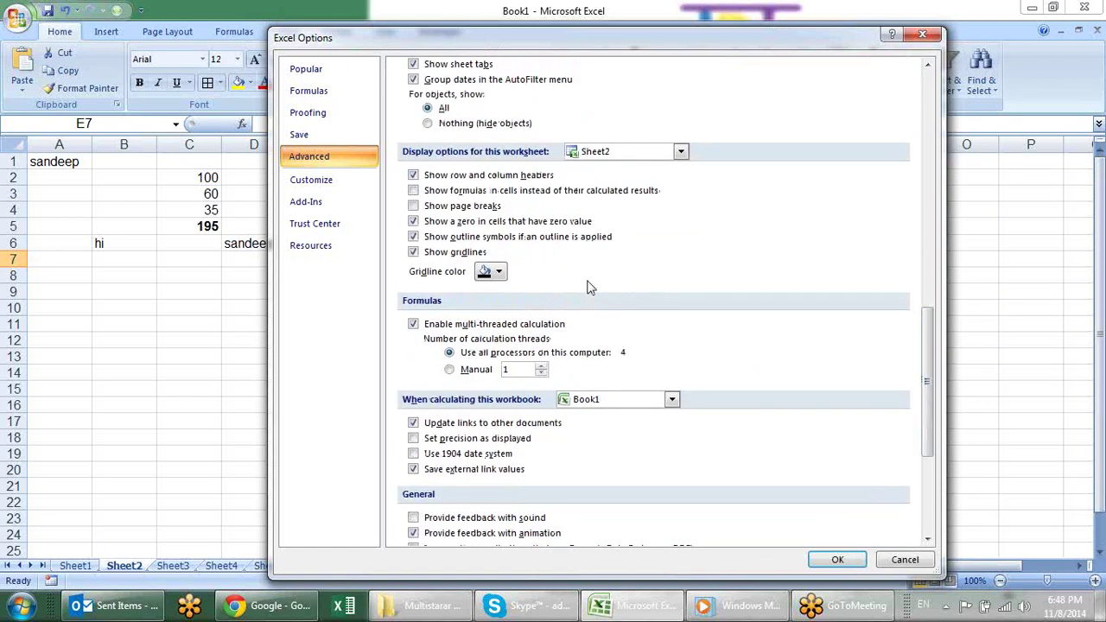
left_click(492, 273)
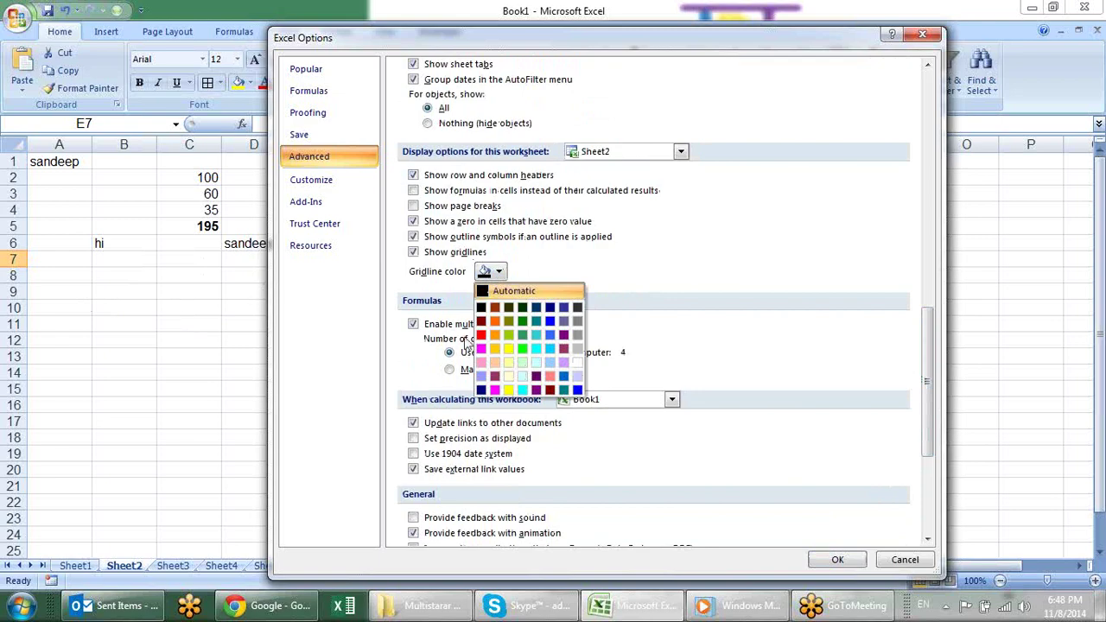
left_click(481, 336)
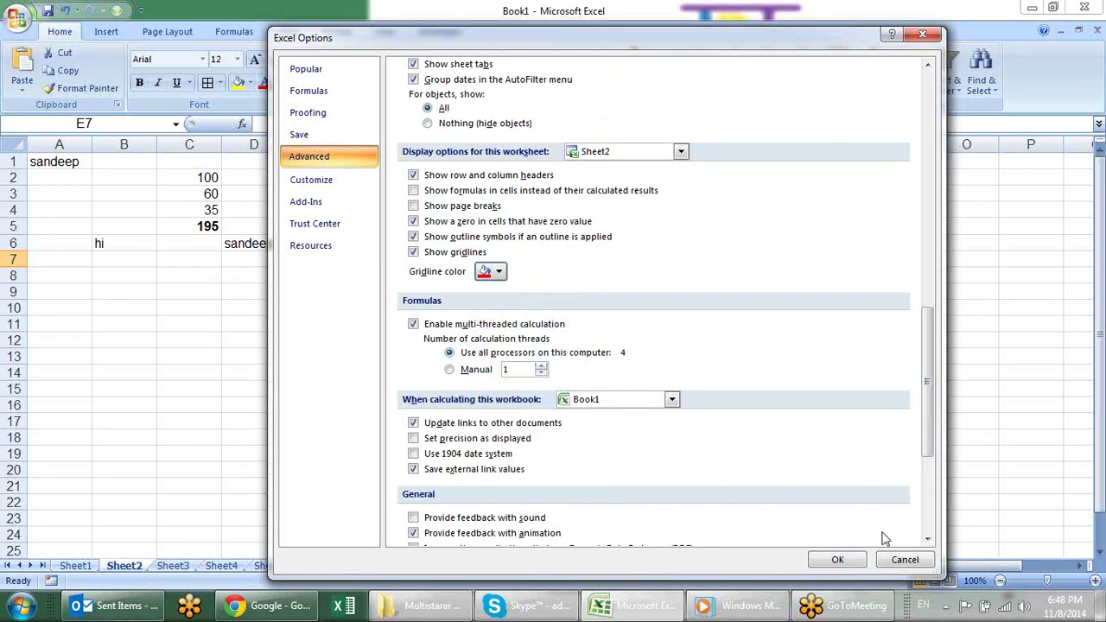
left_click(837, 559)
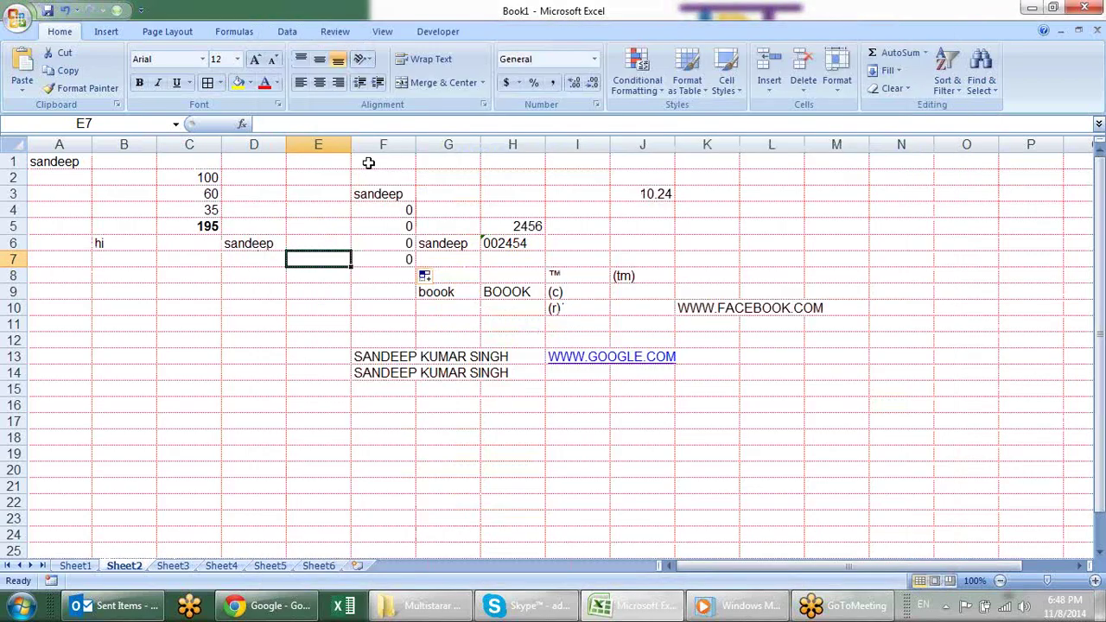
Reopen the advanced options and restore Sheet2's gridlines to the standard colour.
left_click(19, 19)
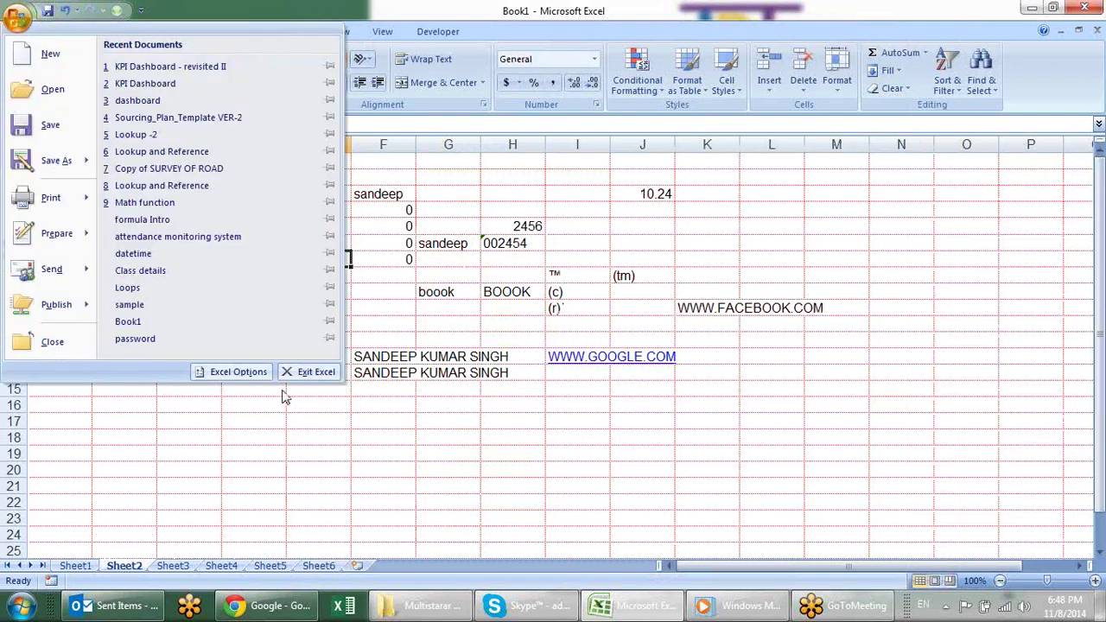
left_click(233, 371)
left_click(335, 157)
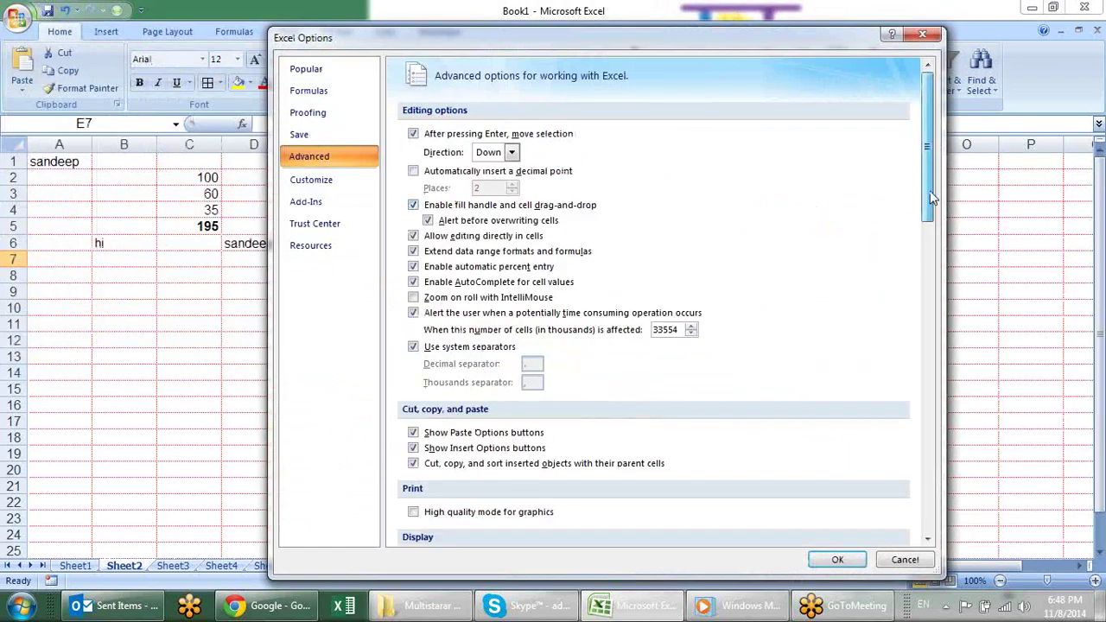
left_click_drag(925, 194, 873, 407)
scroll(873, 407, "down", 2)
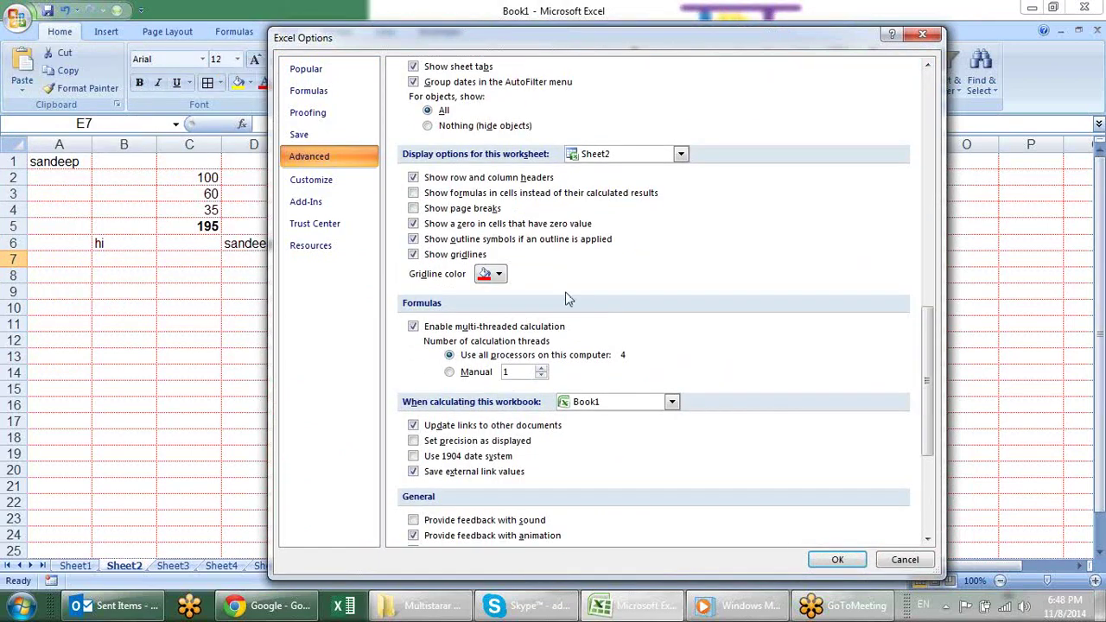
left_click(499, 275)
left_click(501, 295)
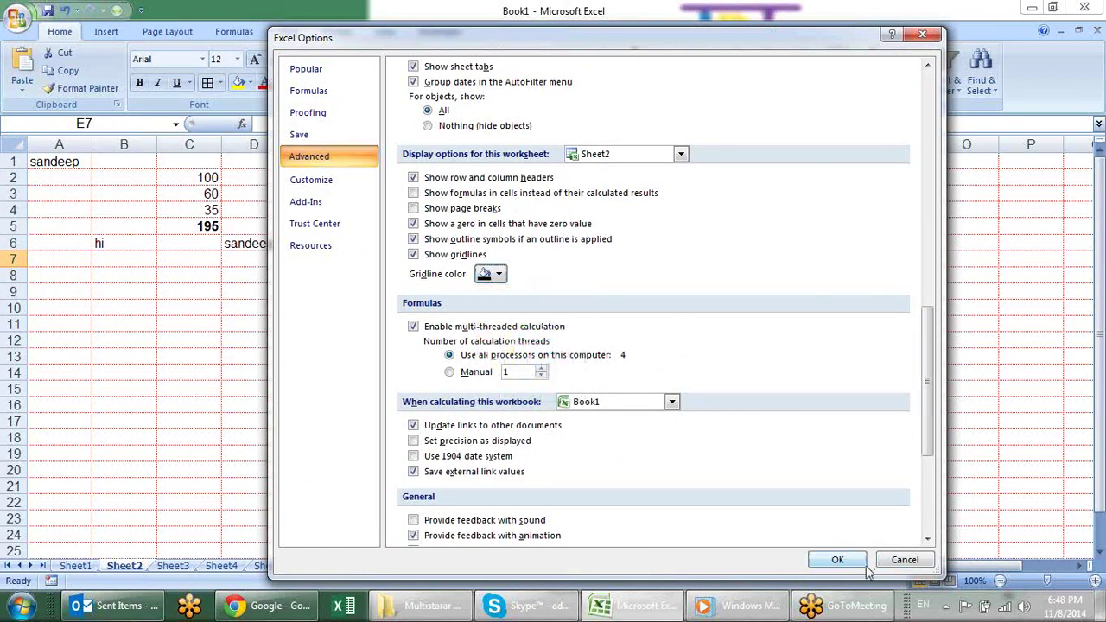
left_click(837, 560)
left_click(750, 387)
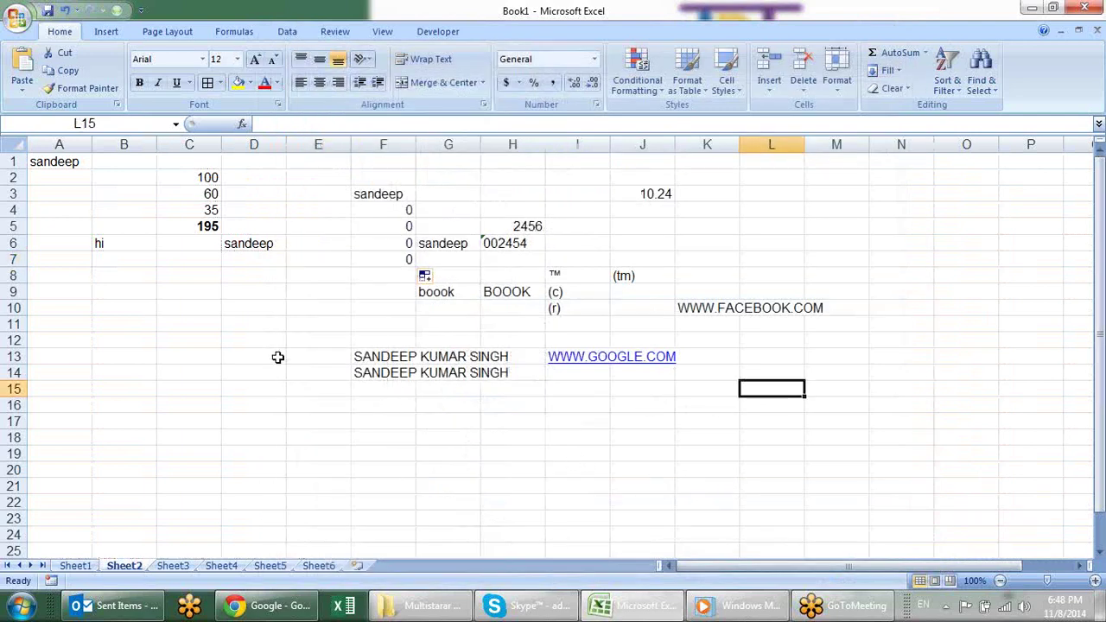
Enter Jan in cell L12.
left_click(361, 196)
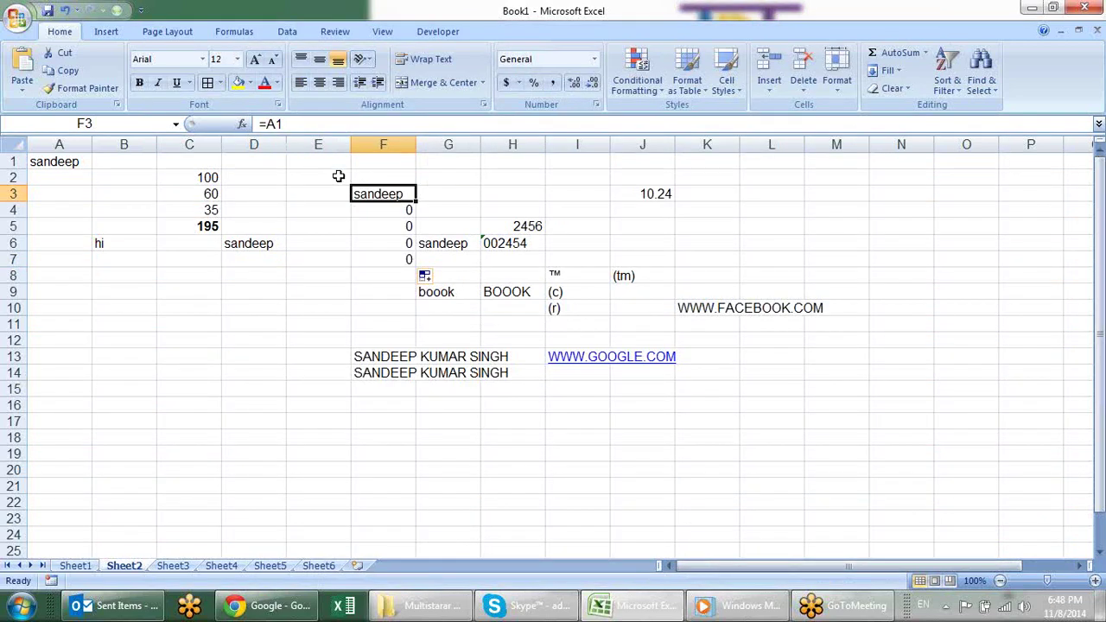
key("ctrl+c")
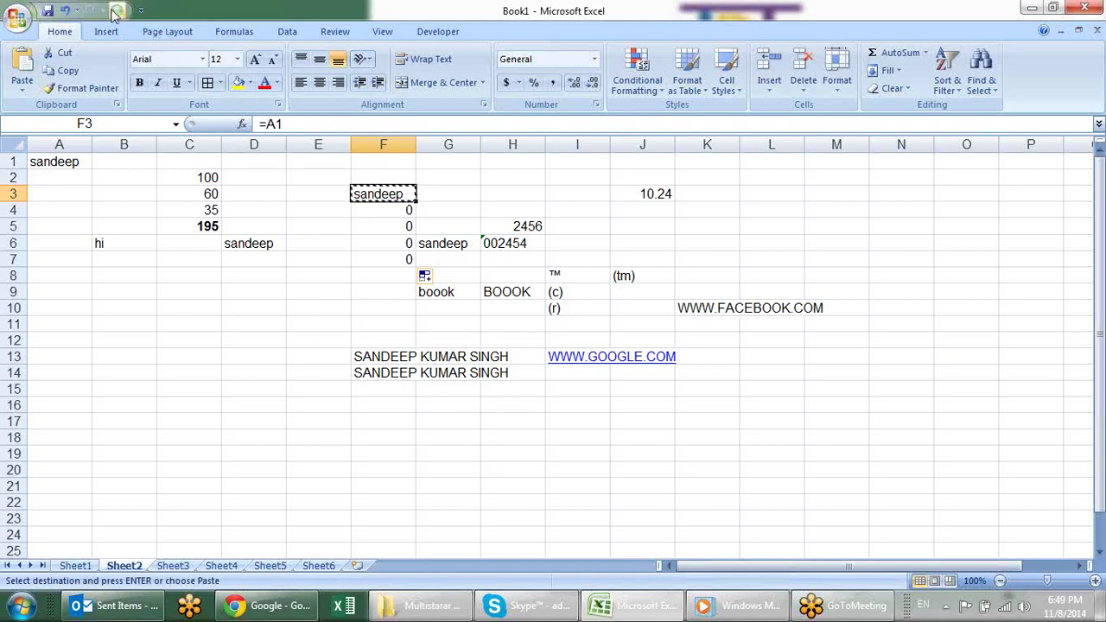
key("Escape")
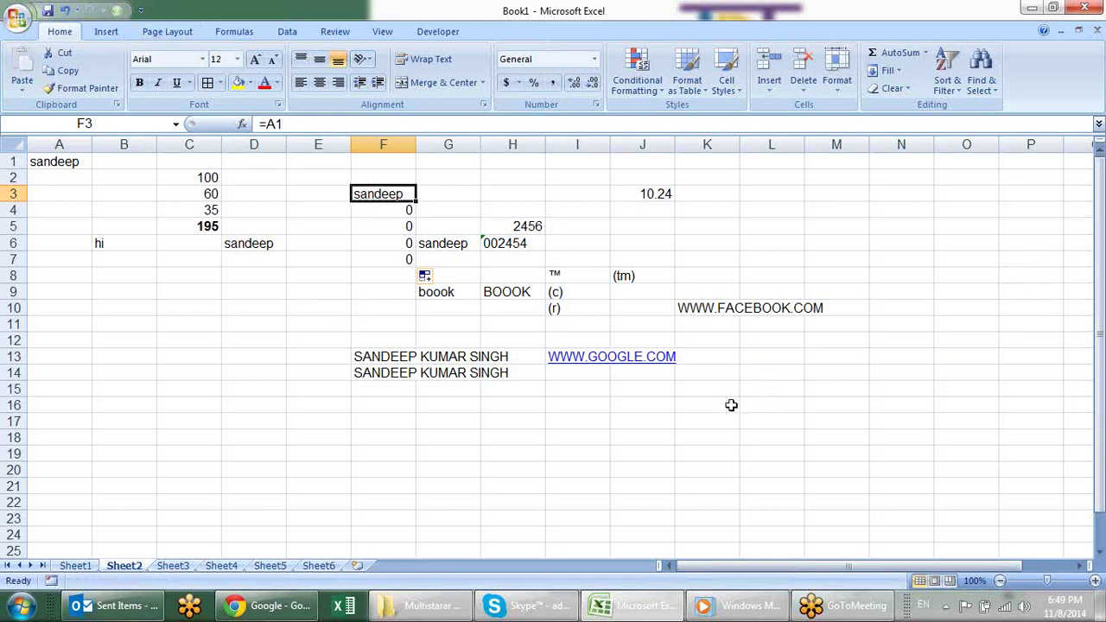
left_click(767, 343)
type("jAN")
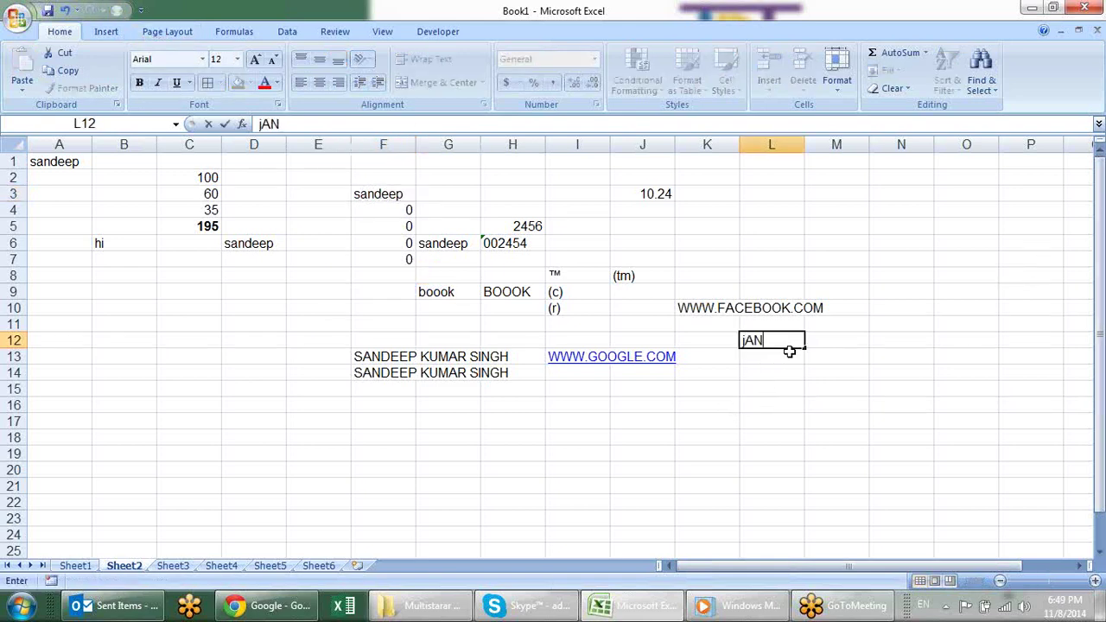
key("Return")
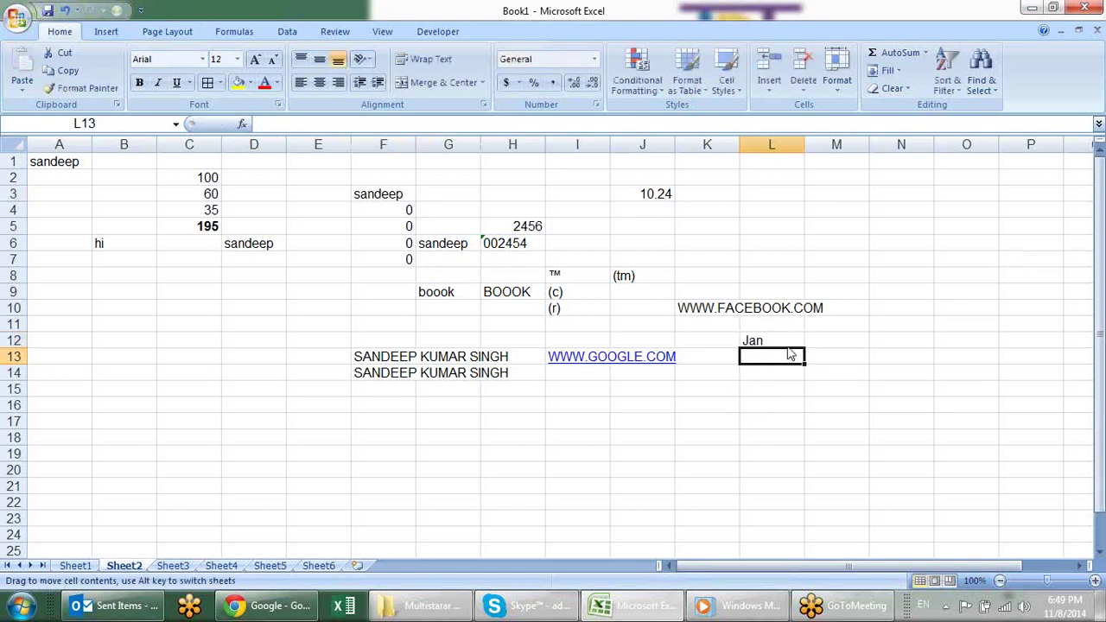
Fill Jan through Sep down to L20, widen column L, and justify them into one line.
left_click(787, 341)
left_click_drag(803, 349, 789, 487)
left_click_drag(803, 144, 981, 173)
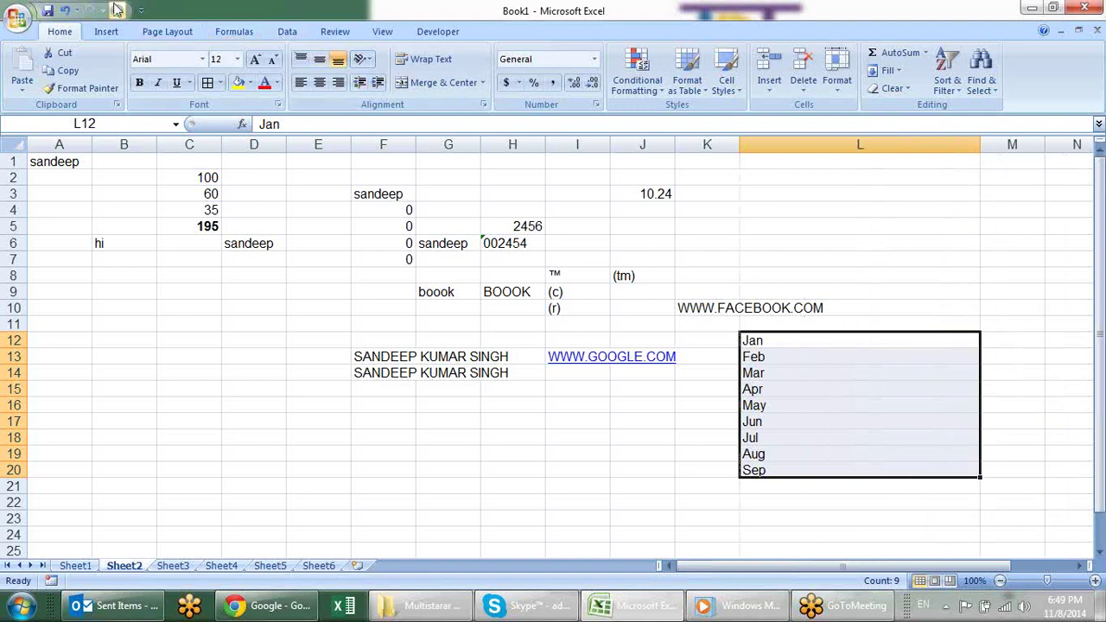
left_click(115, 11)
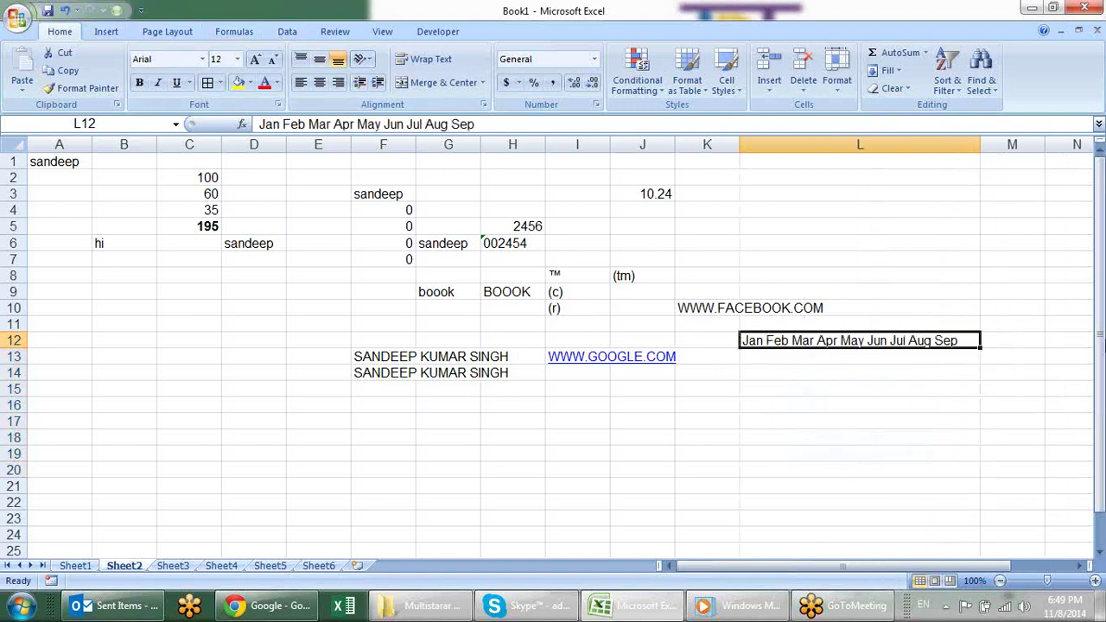
left_click_drag(981, 145, 828, 170)
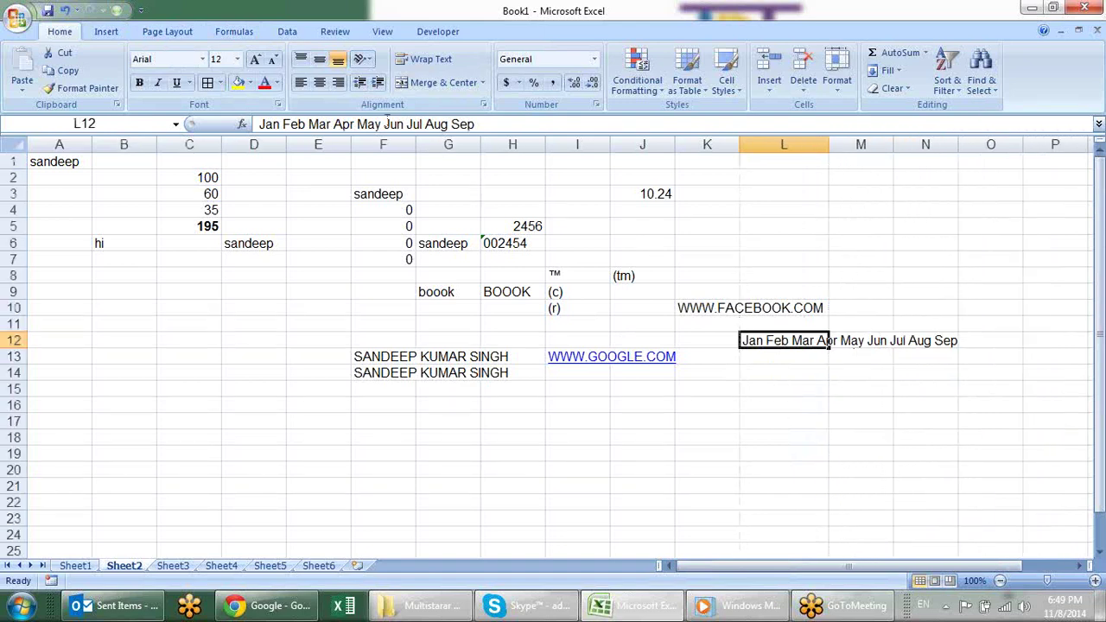
Justify the month line to wrap within the narrower column L, accepting the overflow warning.
left_click(898, 71)
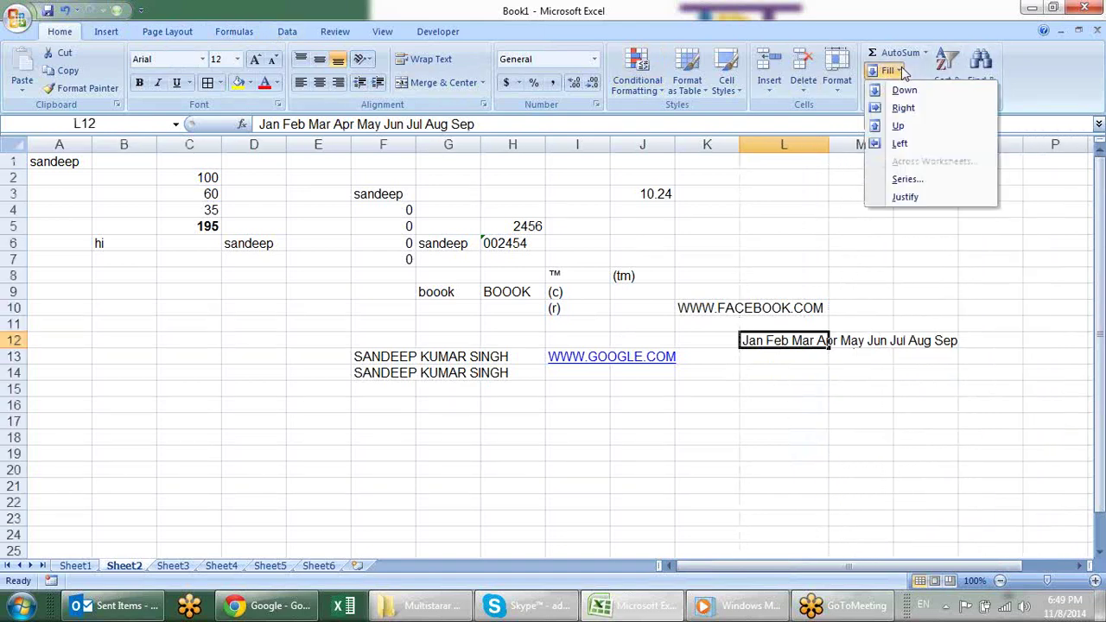
left_click(904, 197)
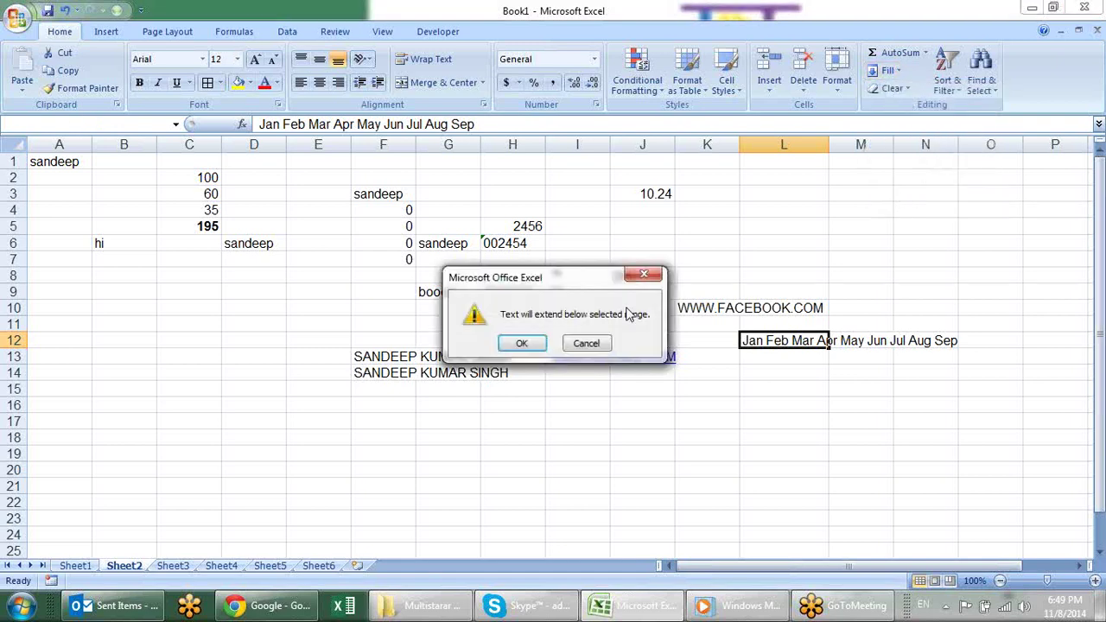
left_click(540, 346)
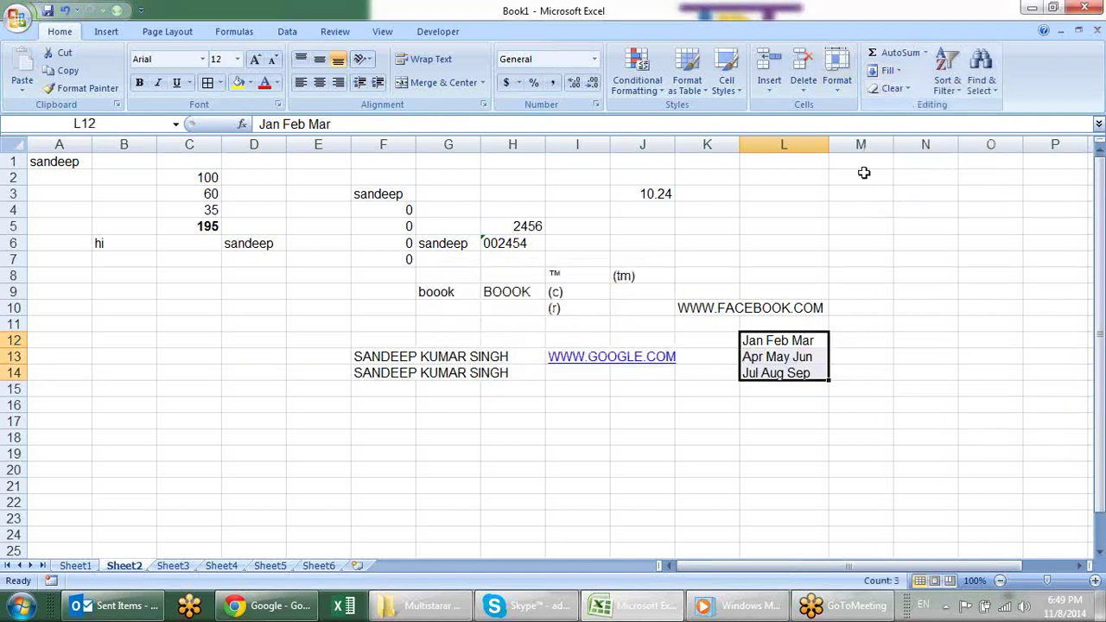
Narrow column L further and justify again so Jan–Sep sit one per cell in L12:L20.
left_click_drag(827, 145, 766, 162)
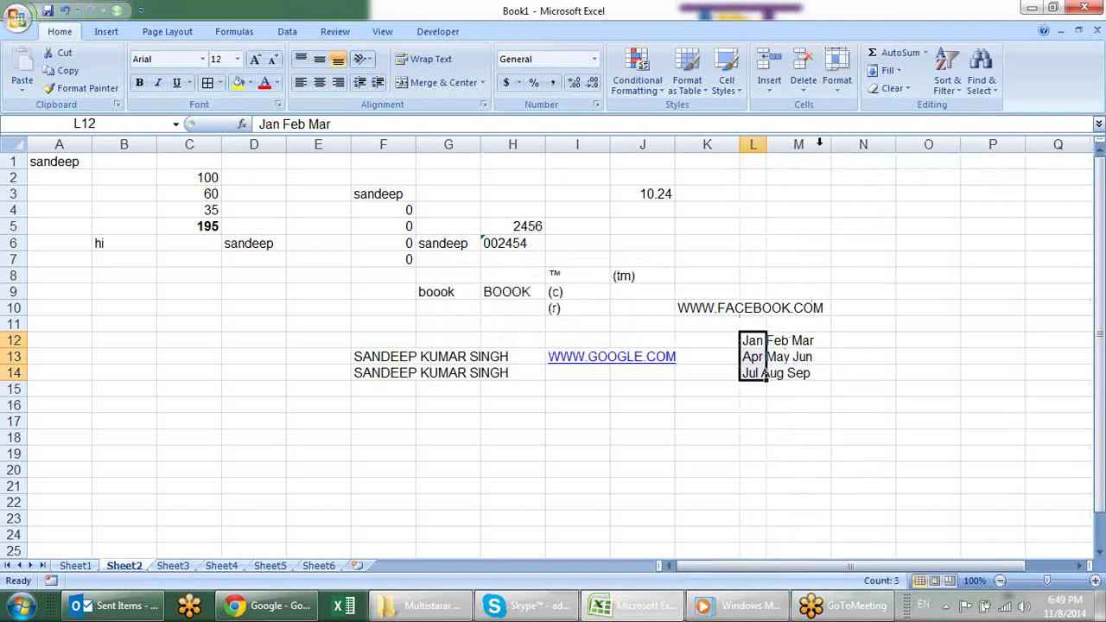
left_click(894, 71)
left_click(904, 179)
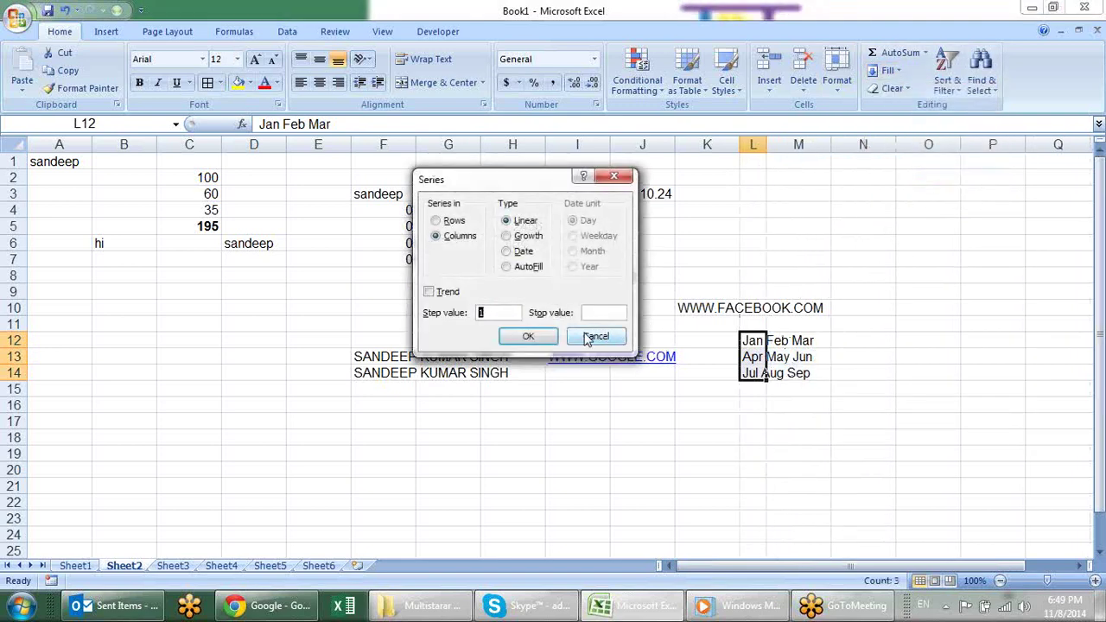
key("Escape")
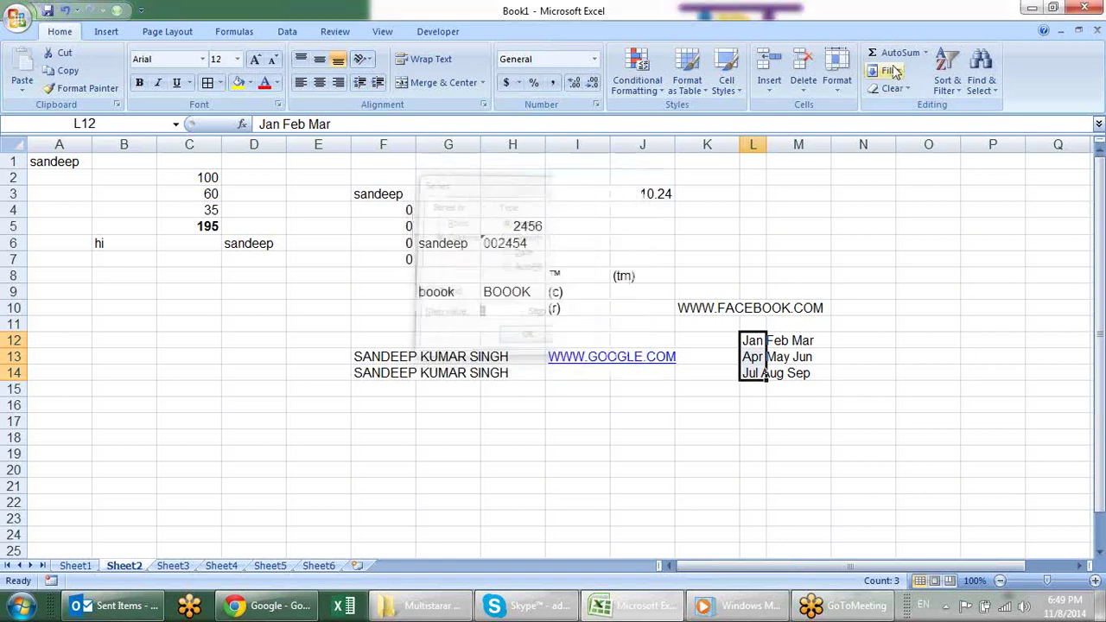
left_click(894, 71)
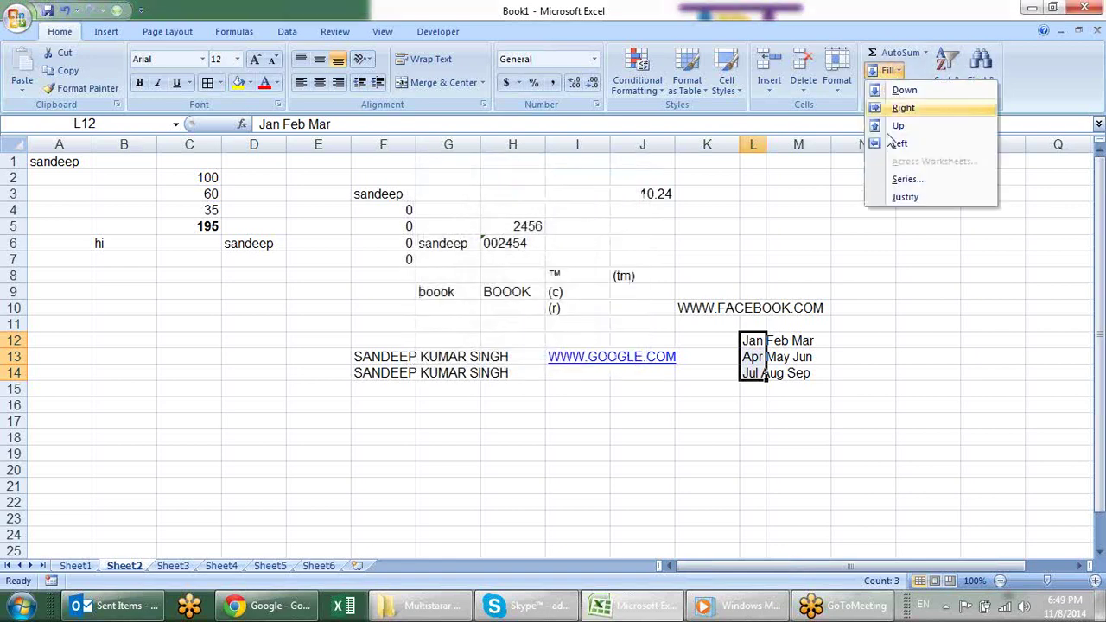
left_click(905, 198)
left_click(546, 342)
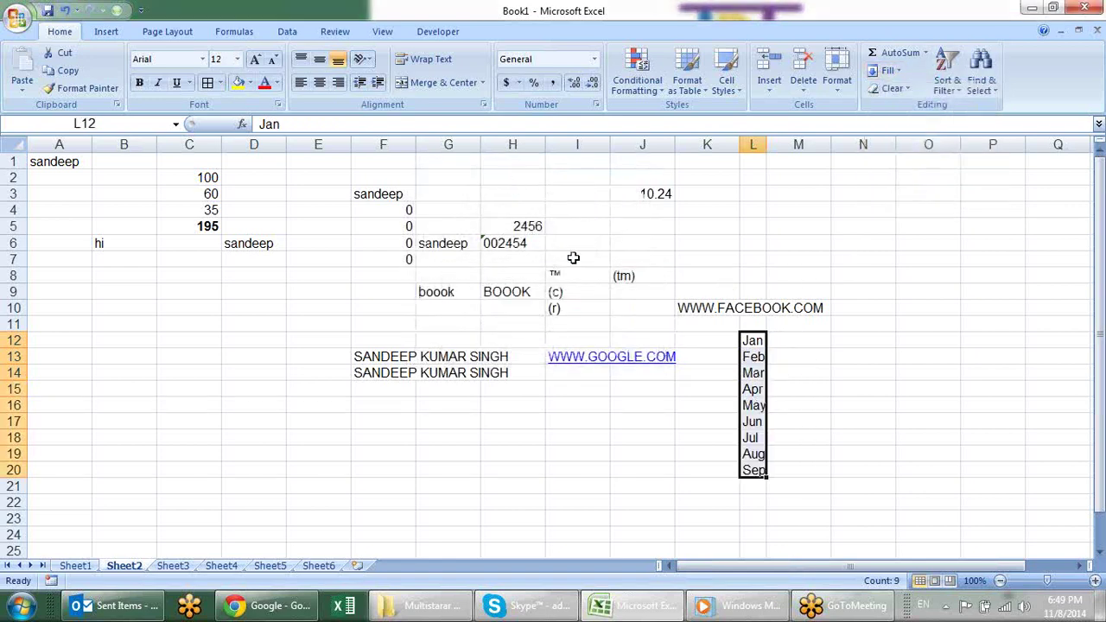
left_click(627, 245)
left_click_drag(765, 145, 787, 145)
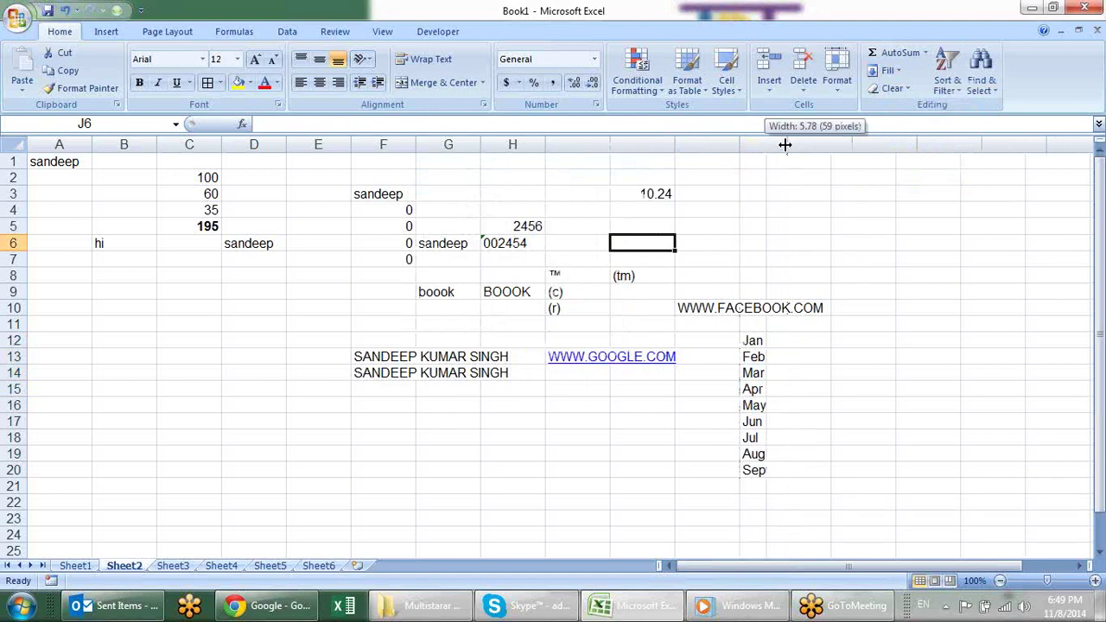
In Excel Options' Customize page, select Fill Justify in the toolbar list and remove it.
left_click(18, 15)
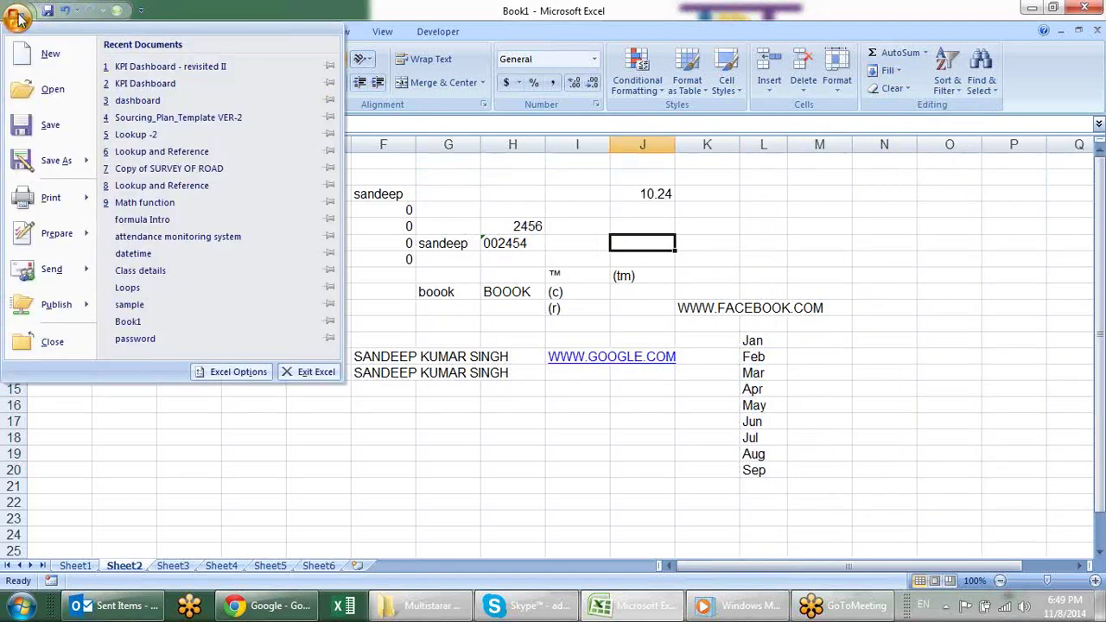
left_click(231, 372)
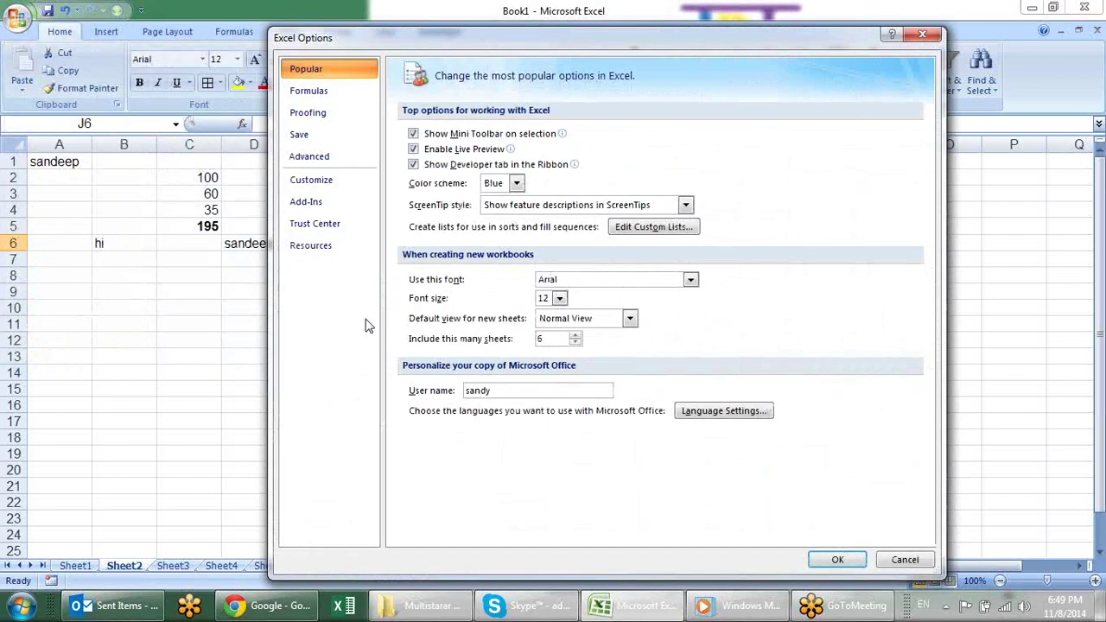
left_click(341, 188)
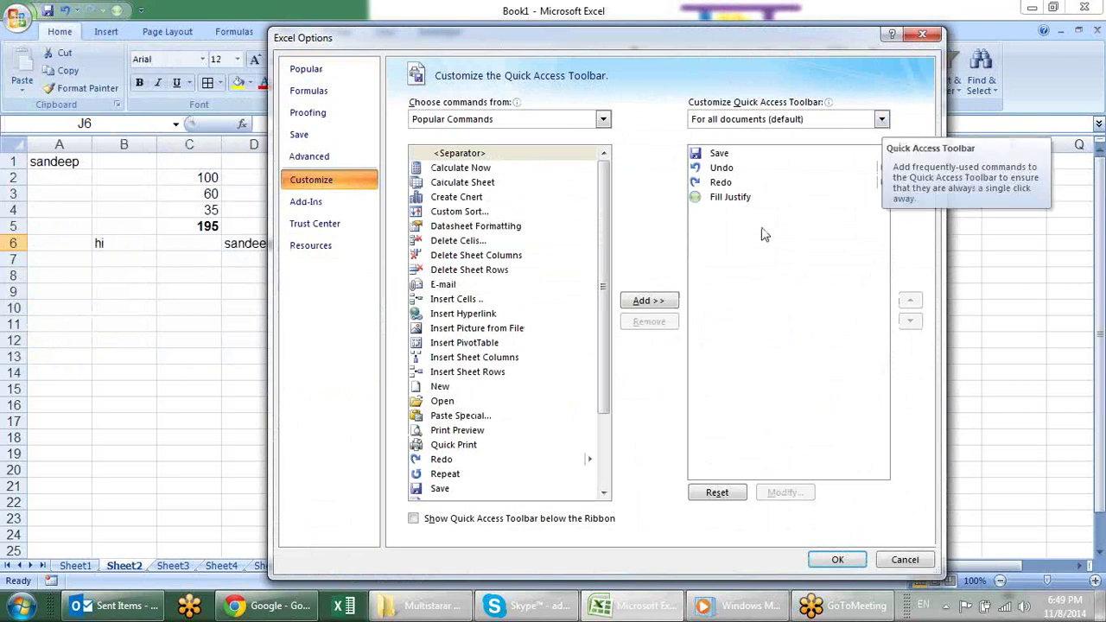
left_click(745, 200)
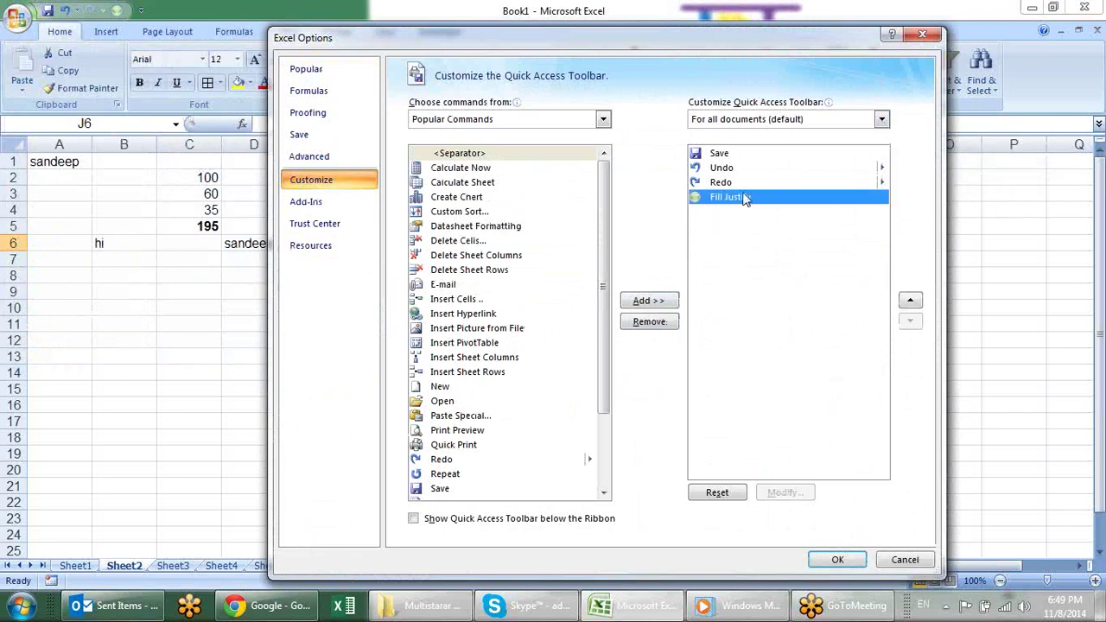
left_click(673, 324)
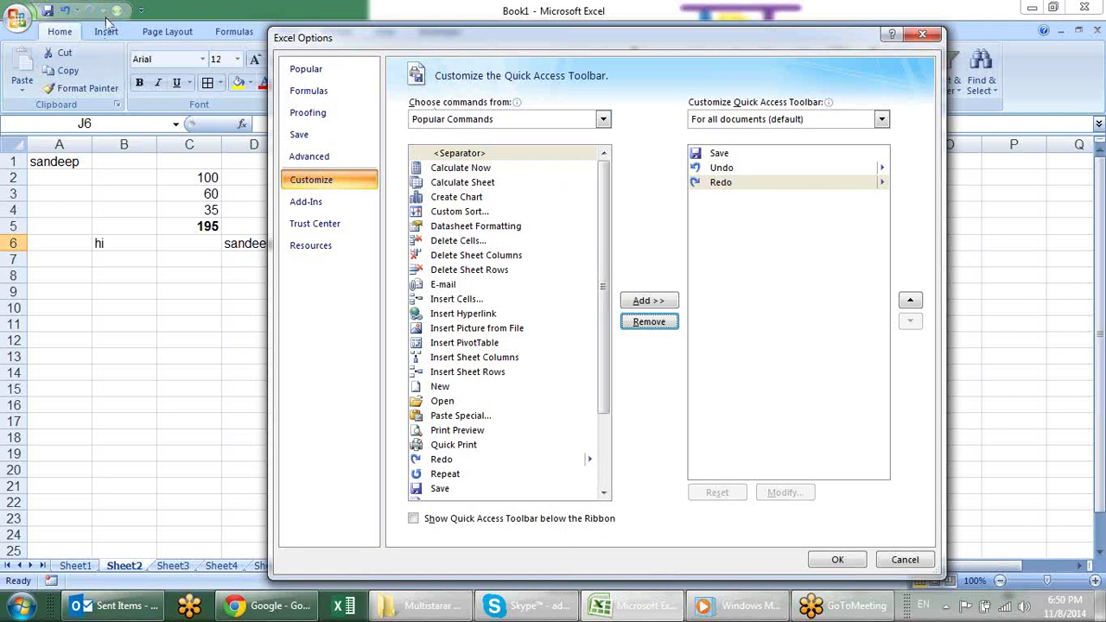
Switch the command list to Home Tab commands, add Paste Values to the toolbar, and confirm with OK.
left_click(602, 121)
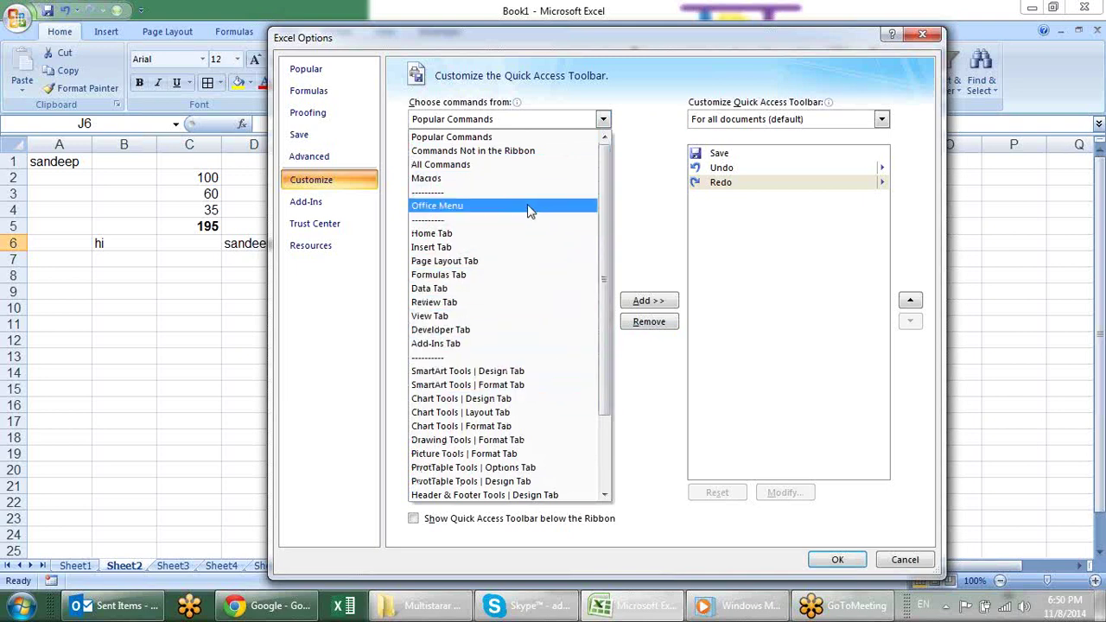
left_click(528, 179)
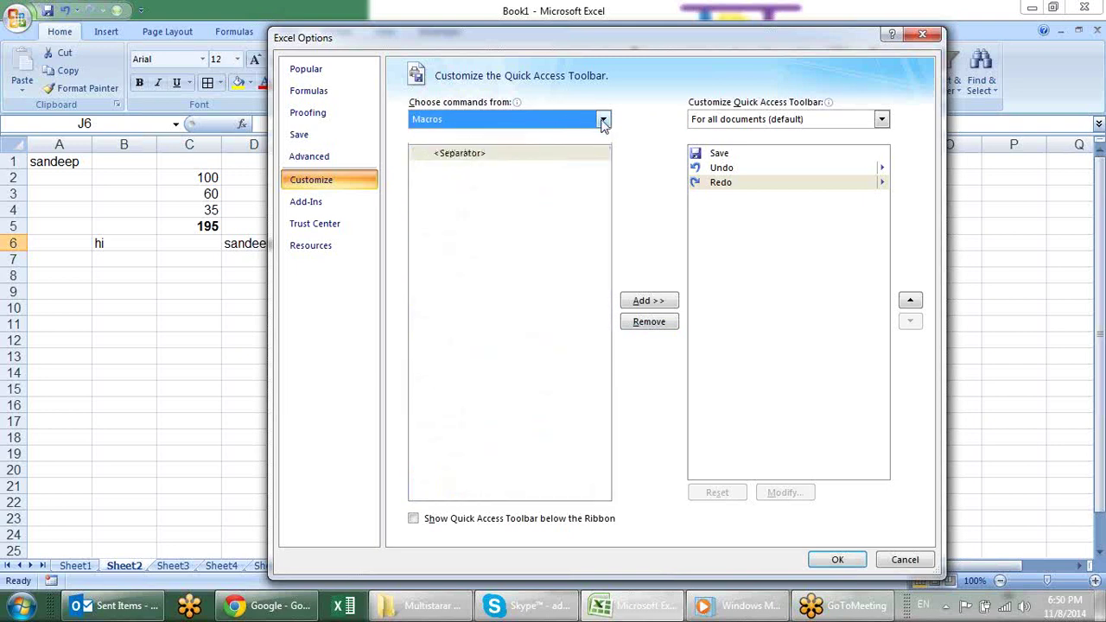
left_click(604, 121)
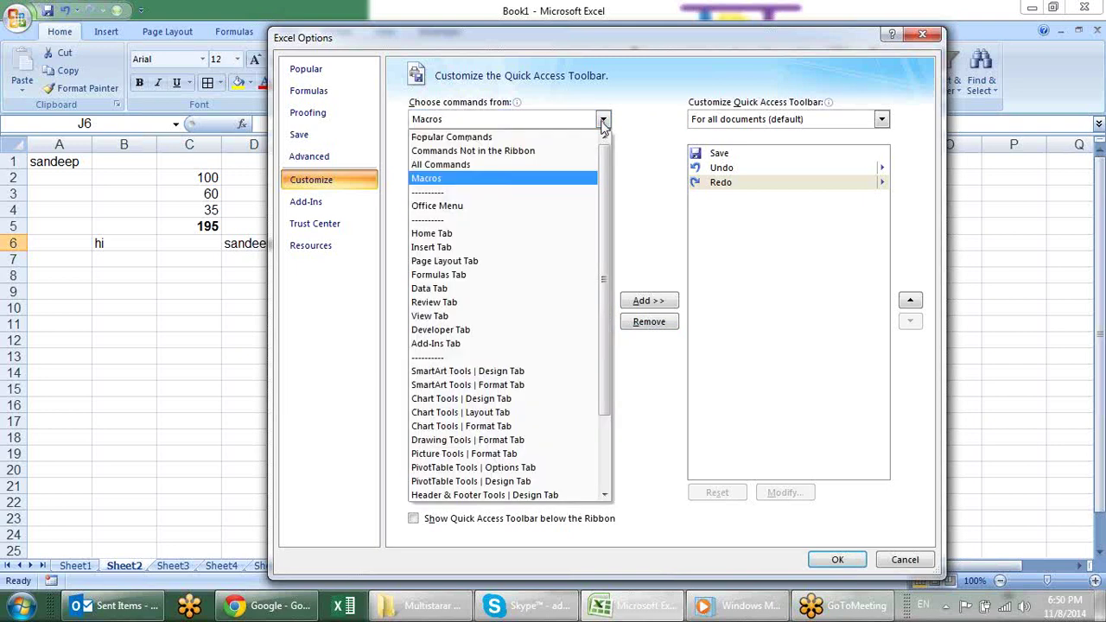
left_click(531, 180)
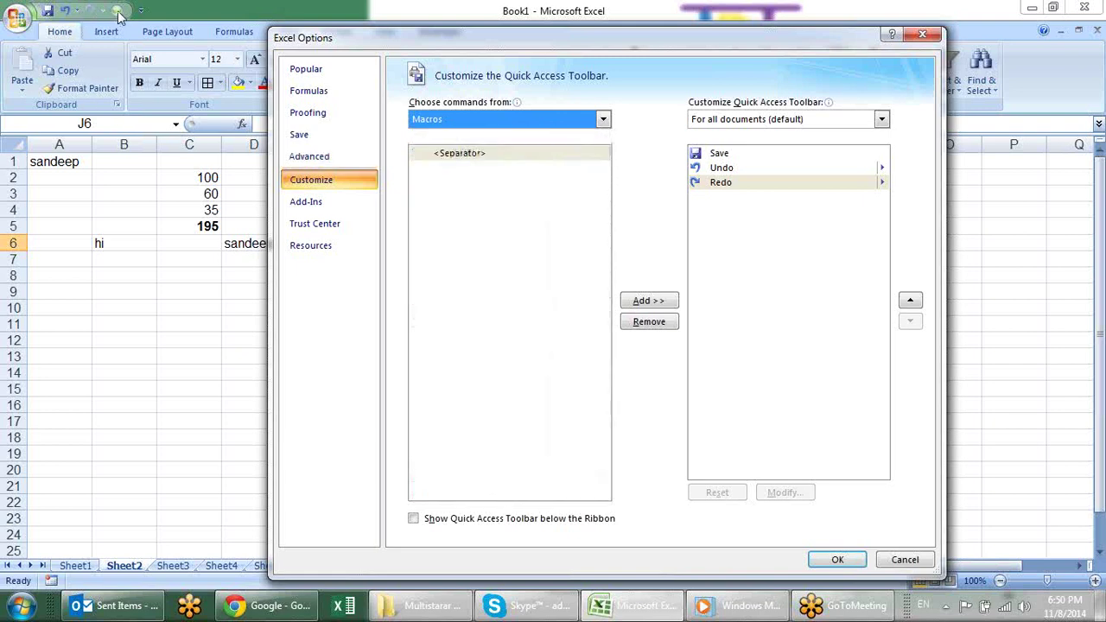
left_click(604, 121)
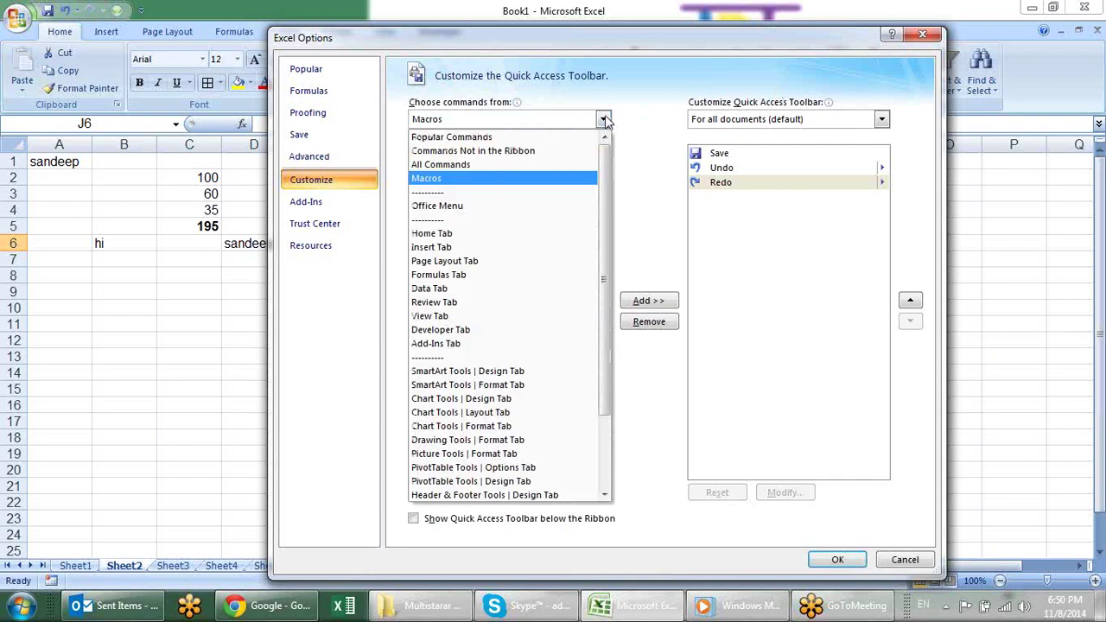
left_click(604, 121)
left_click(604, 121)
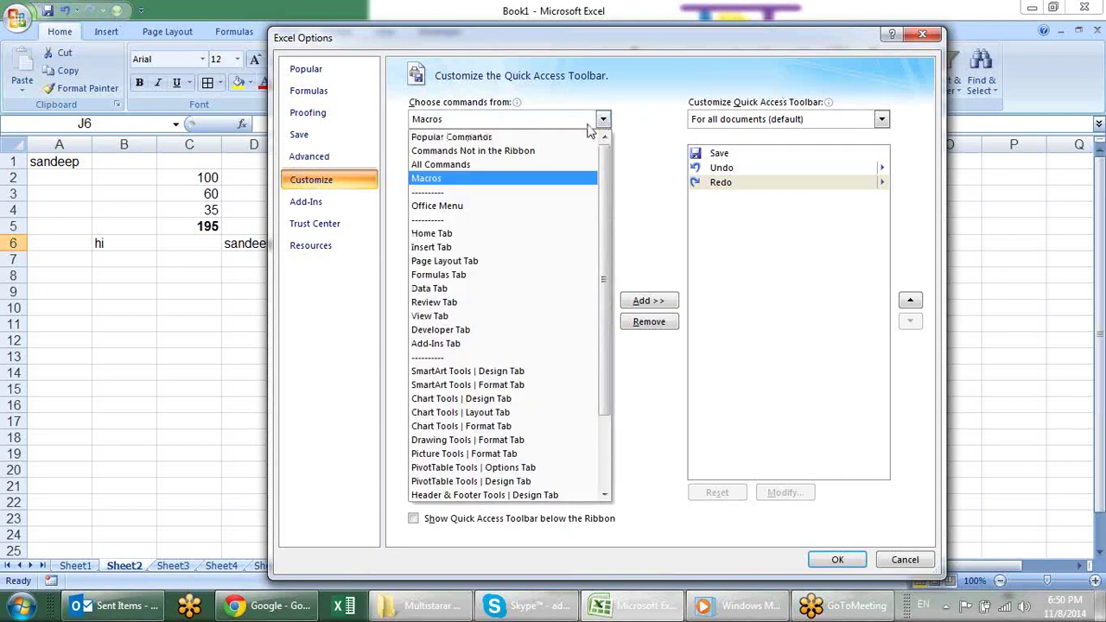
left_click(516, 235)
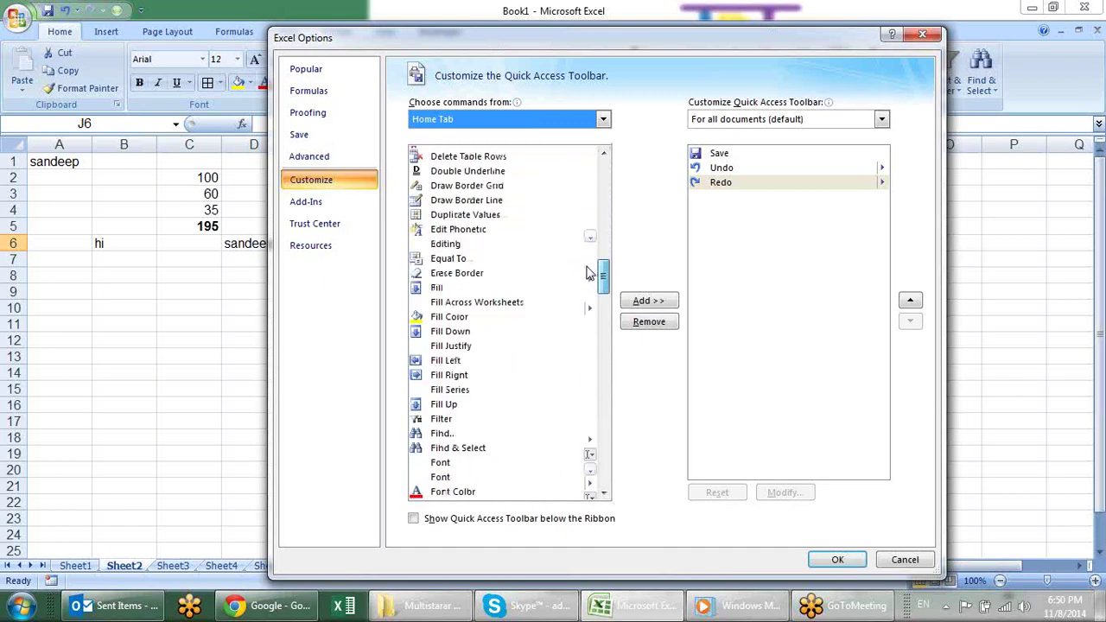
left_click_drag(604, 171, 568, 406)
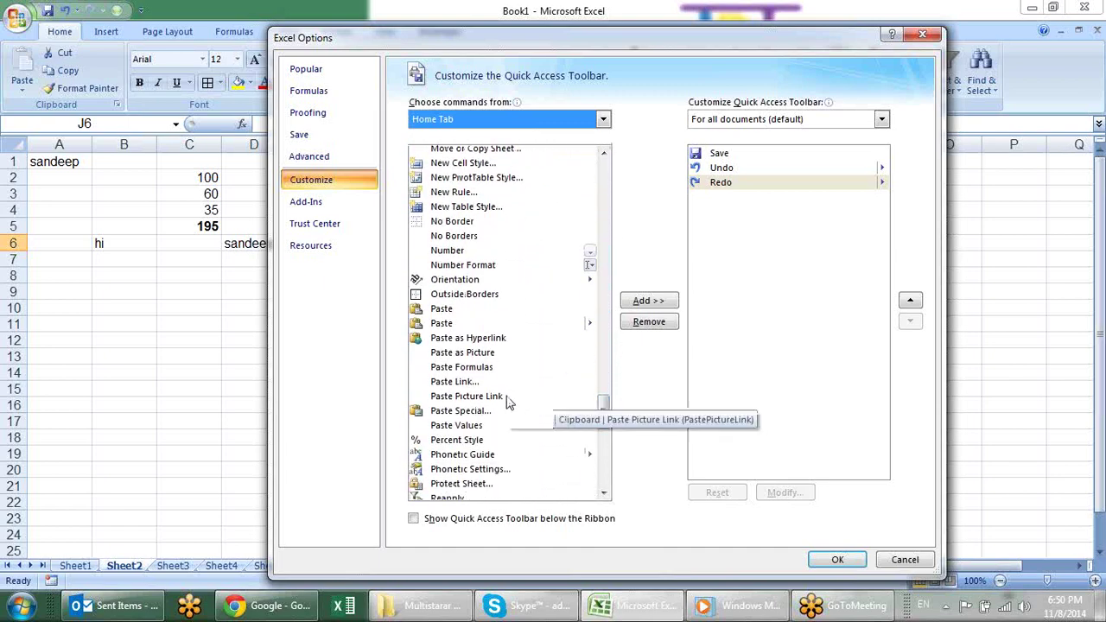
left_click(466, 425)
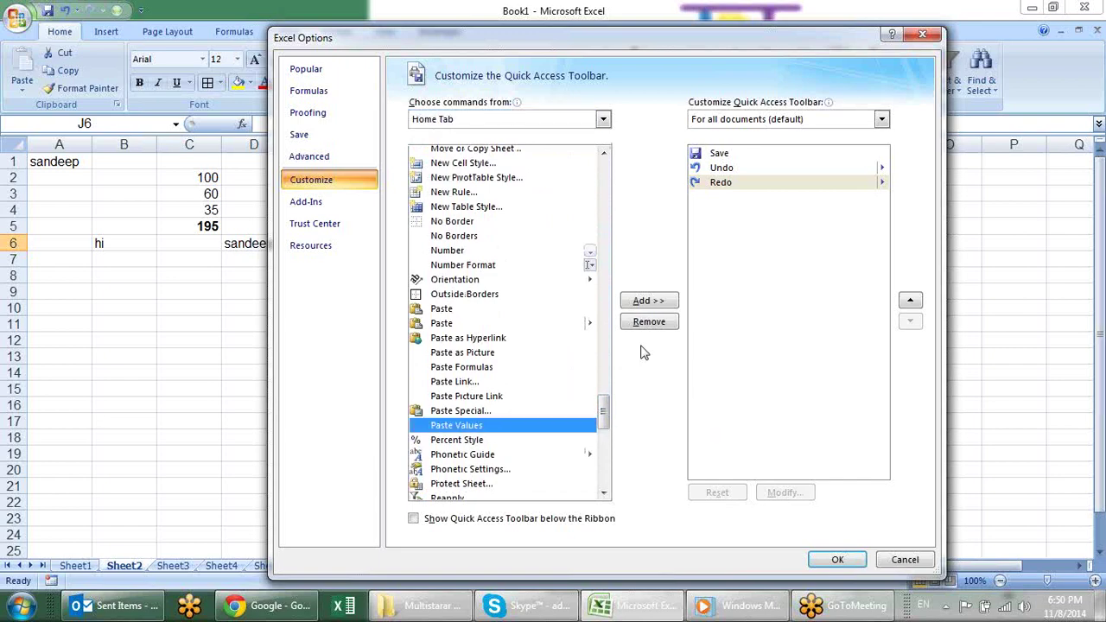
left_click(646, 301)
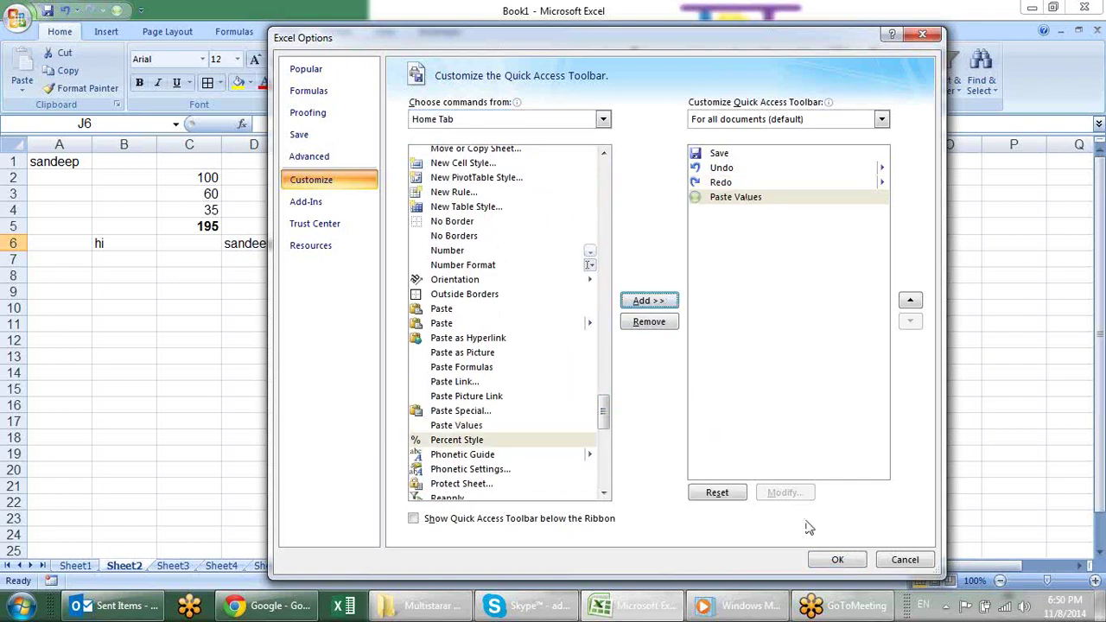
left_click(836, 560)
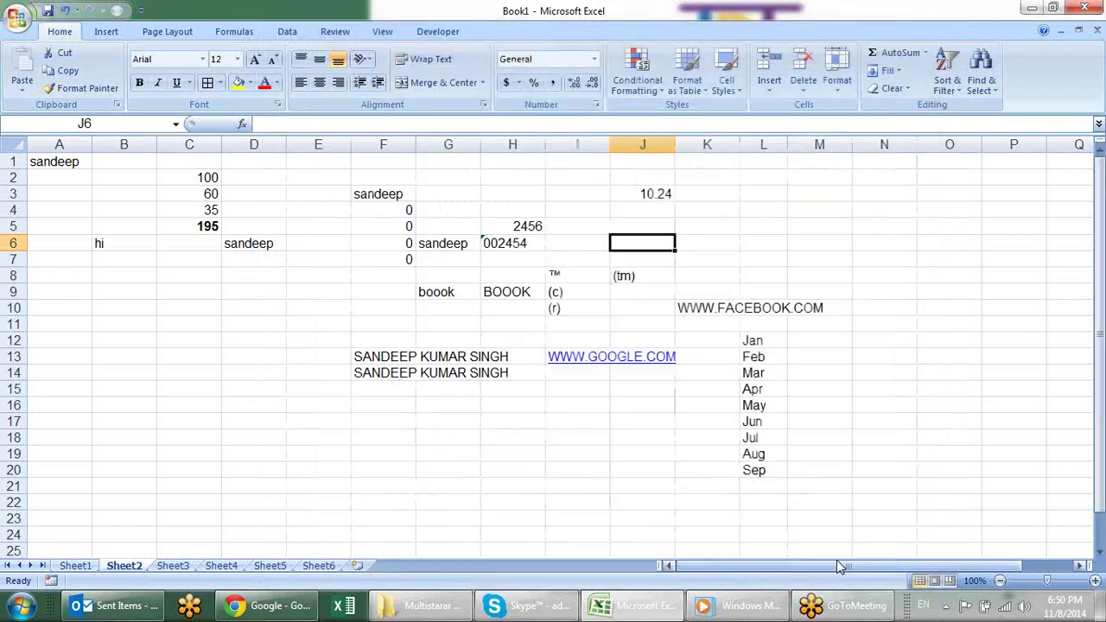
Copy F3 and paste it onto itself as a value, turning =A1 into sandeep.
left_click(380, 194)
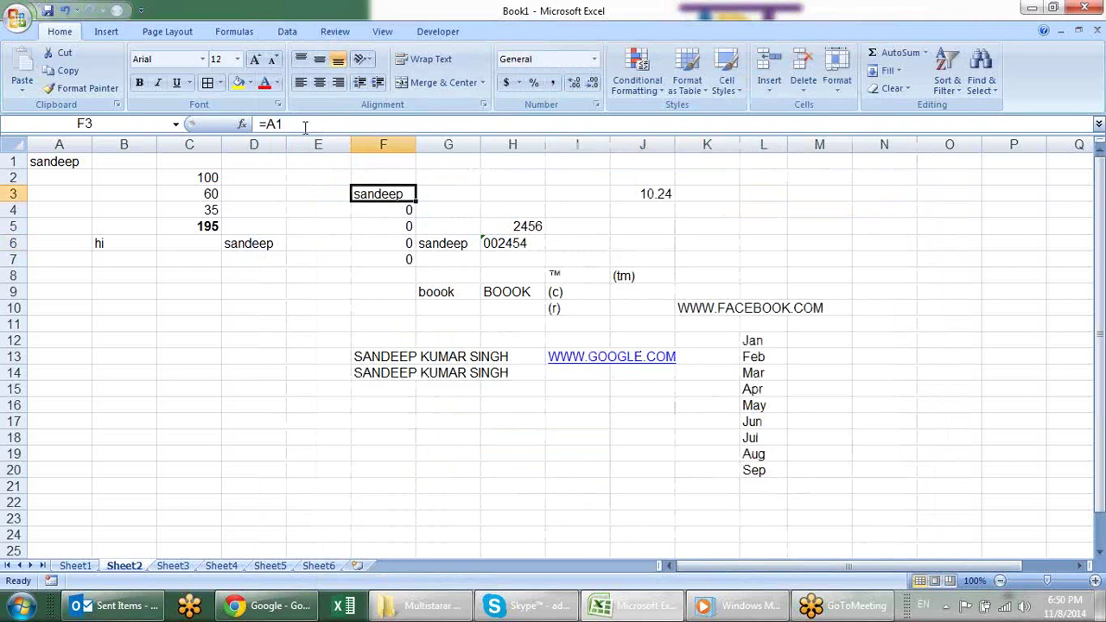
key("ctrl+c")
key("alt+h")
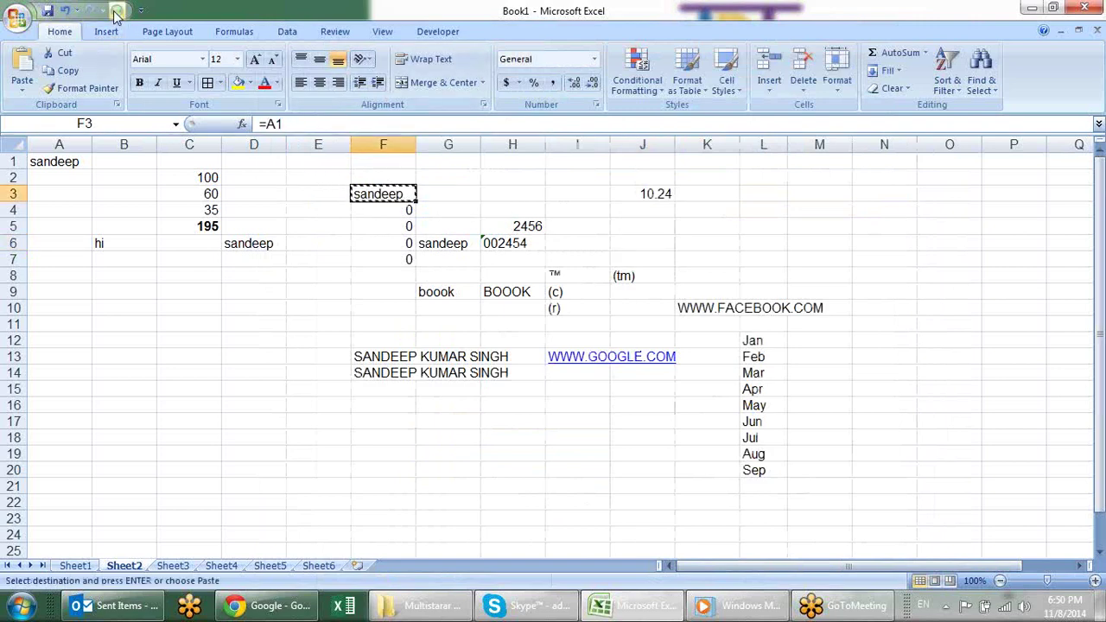
key("v")
key("v")
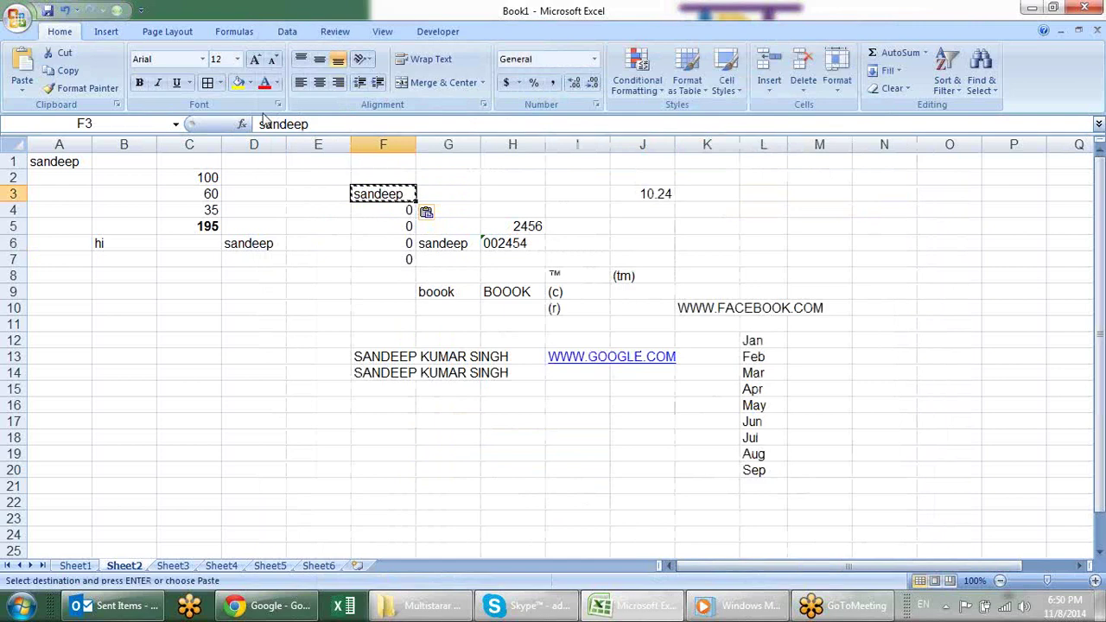
key("Escape")
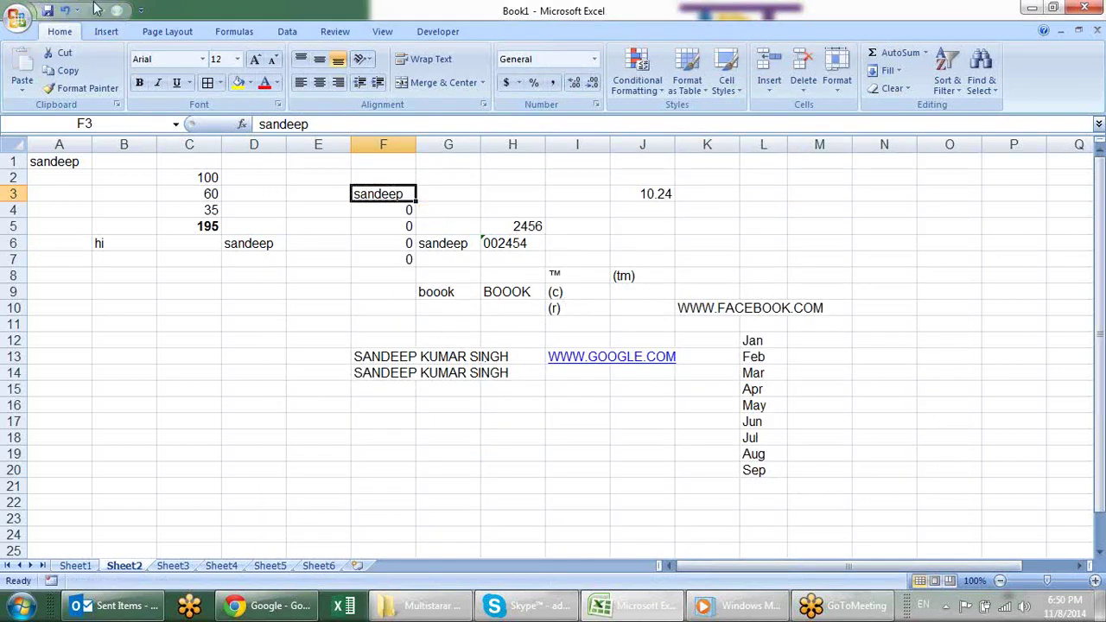
Check the Quick Access Toolbar's command list, select D17, and open the Office menu.
left_click(141, 10)
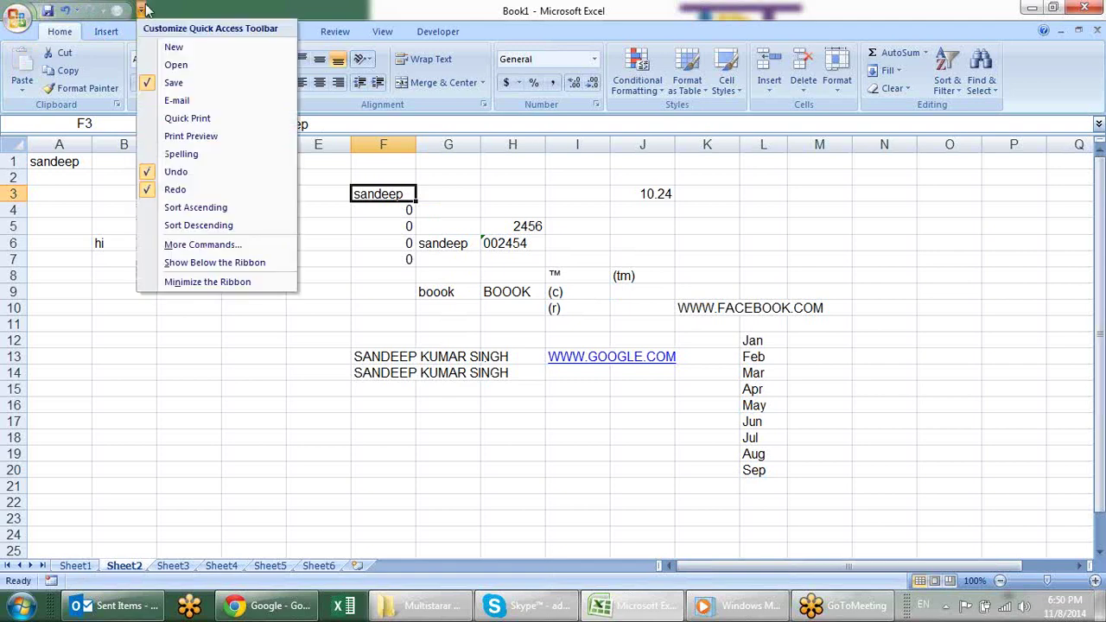
left_click(151, 337)
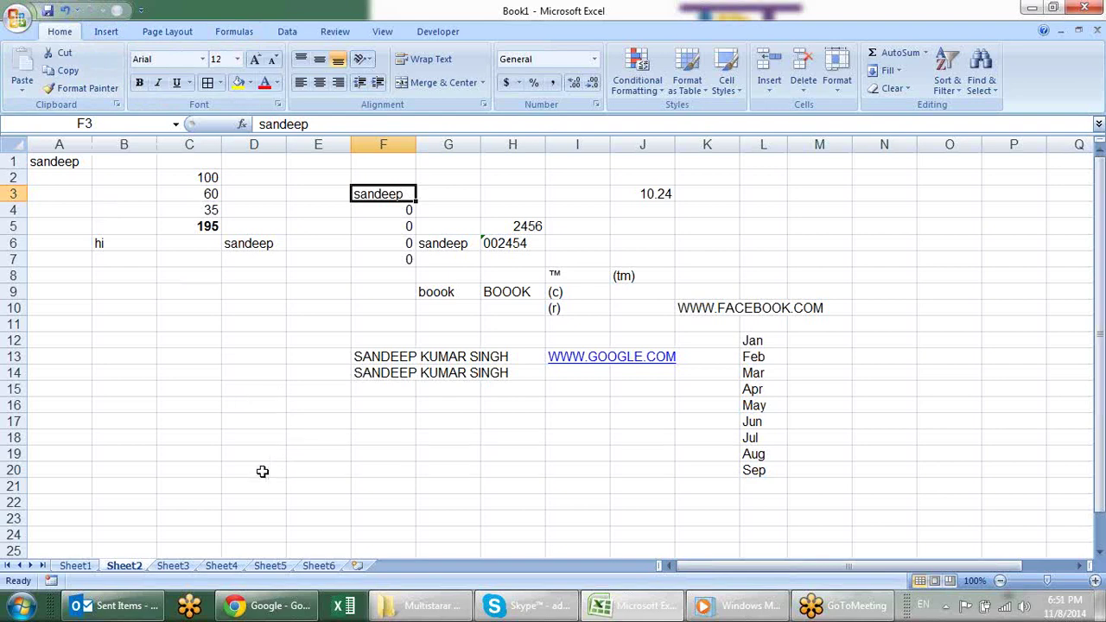
left_click(227, 418)
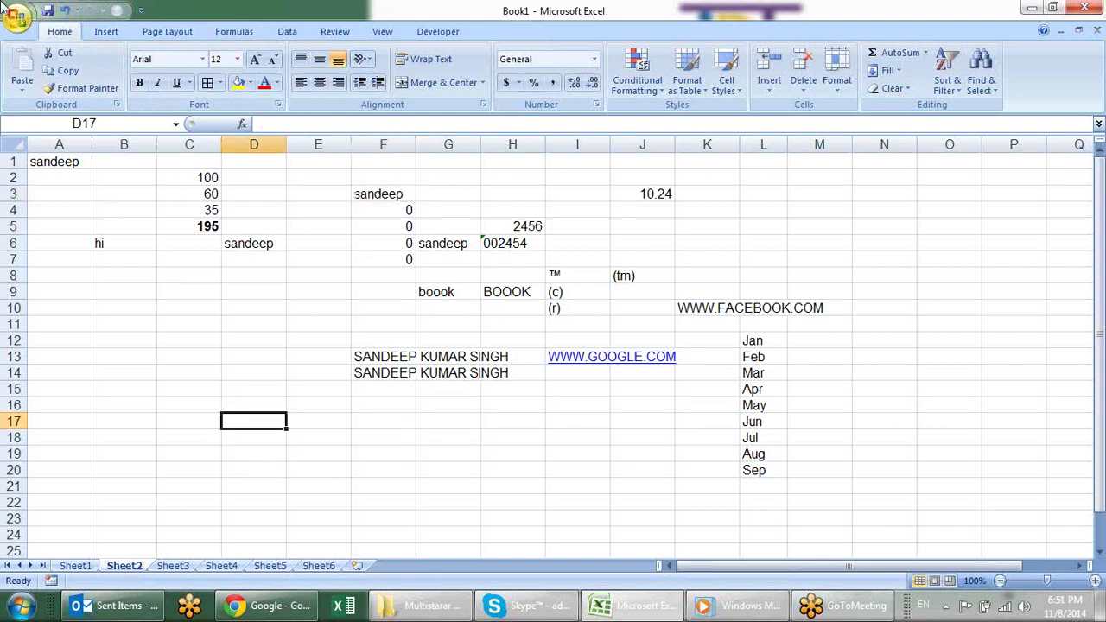
left_click(17, 18)
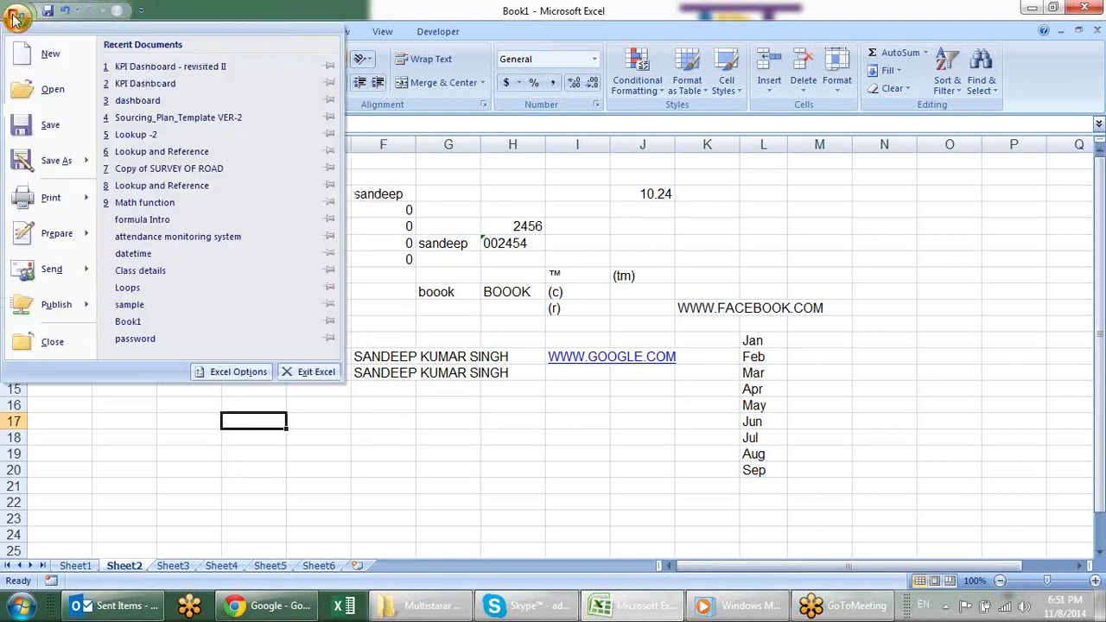
Open the Add-Ins page of Excel Options and click Go to manage Excel Add-ins.
left_click(223, 374)
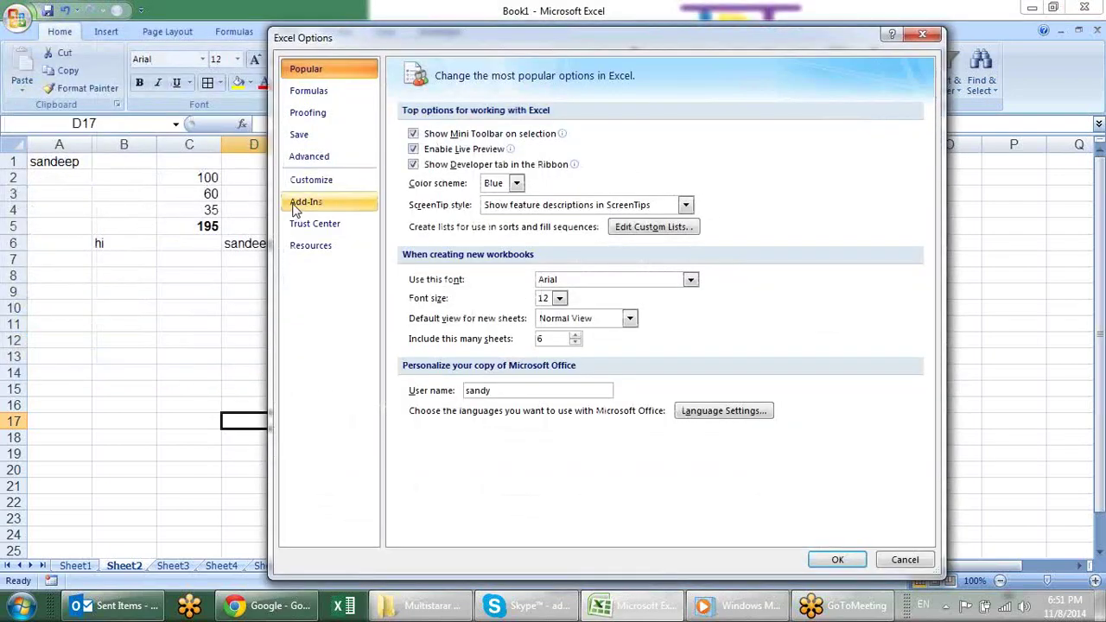
left_click(304, 203)
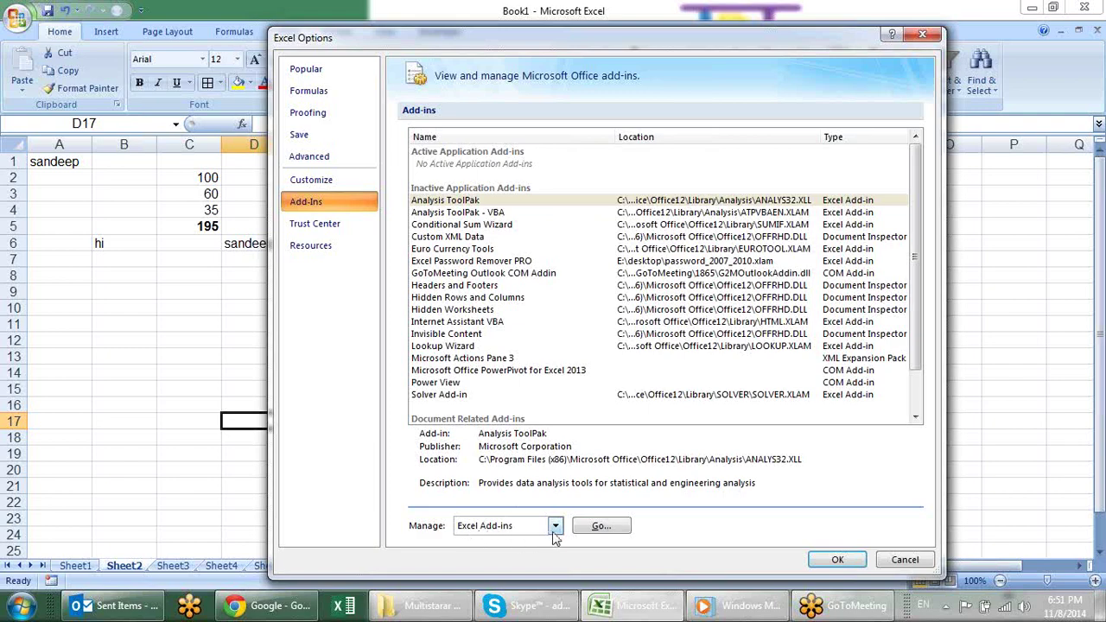
left_click(603, 527)
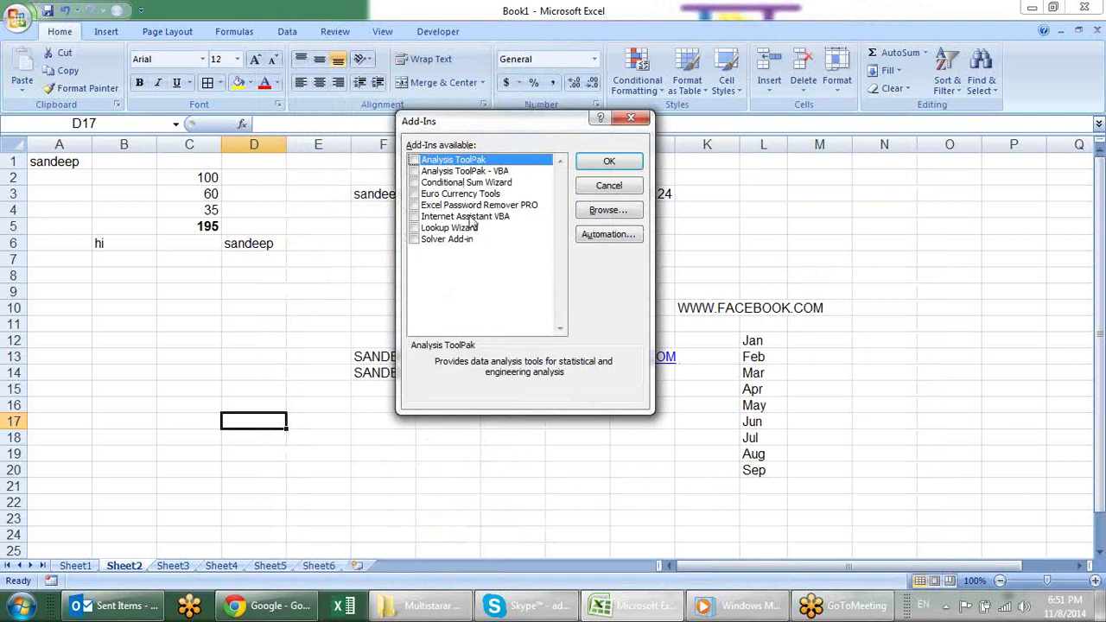
Tick Solver Add-in in the Add-Ins dialog, confirm with OK, and find Solver on the Data tab.
left_click(443, 241)
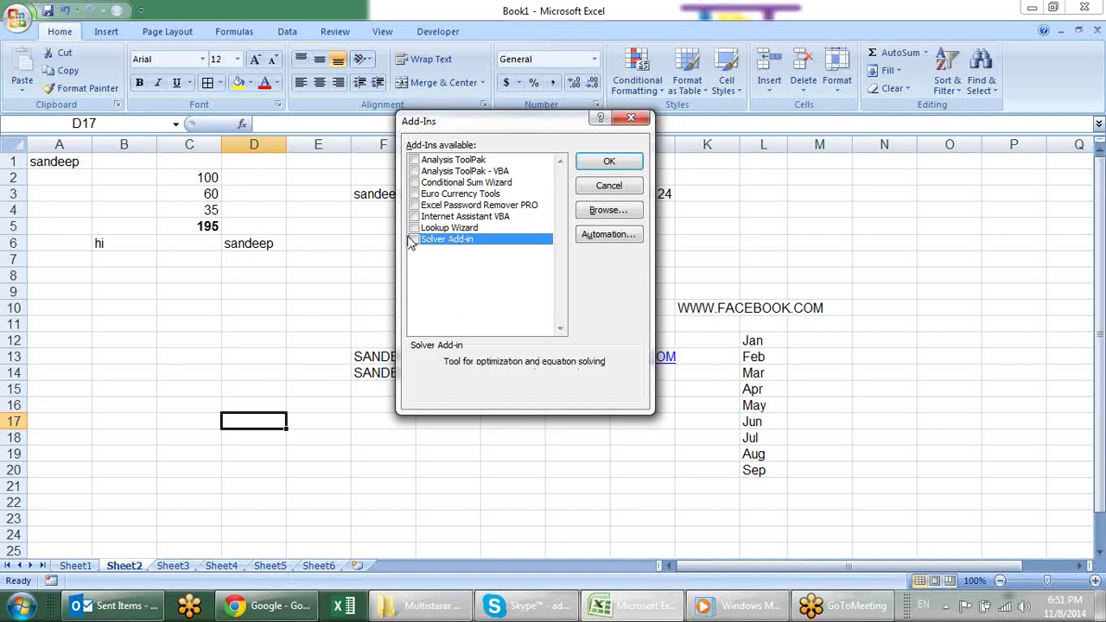
left_click(413, 241)
left_click(609, 210)
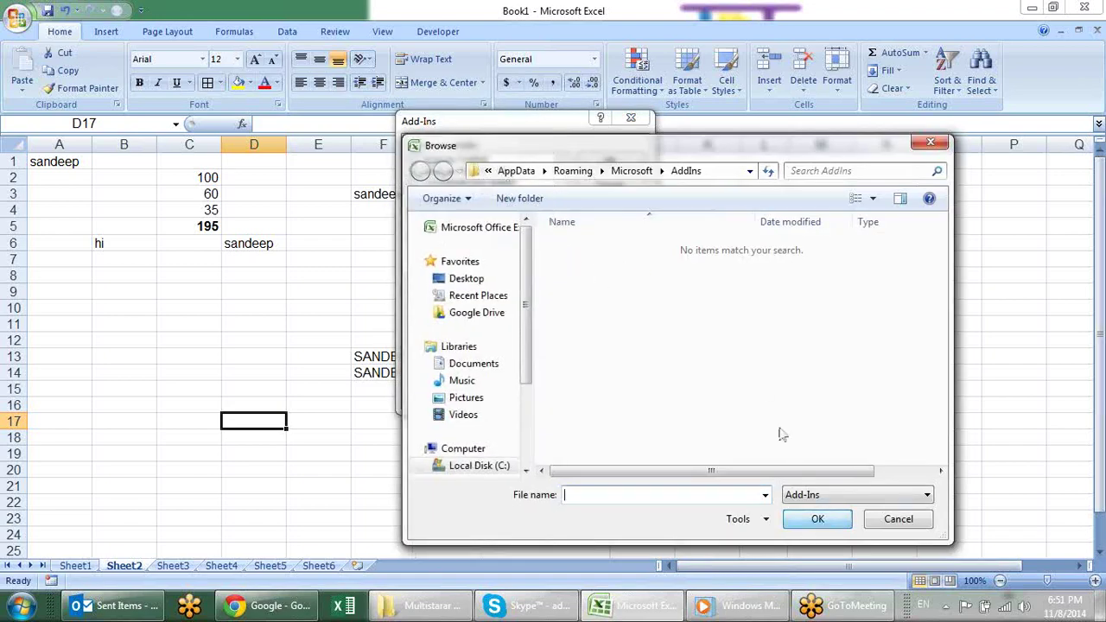
left_click(894, 520)
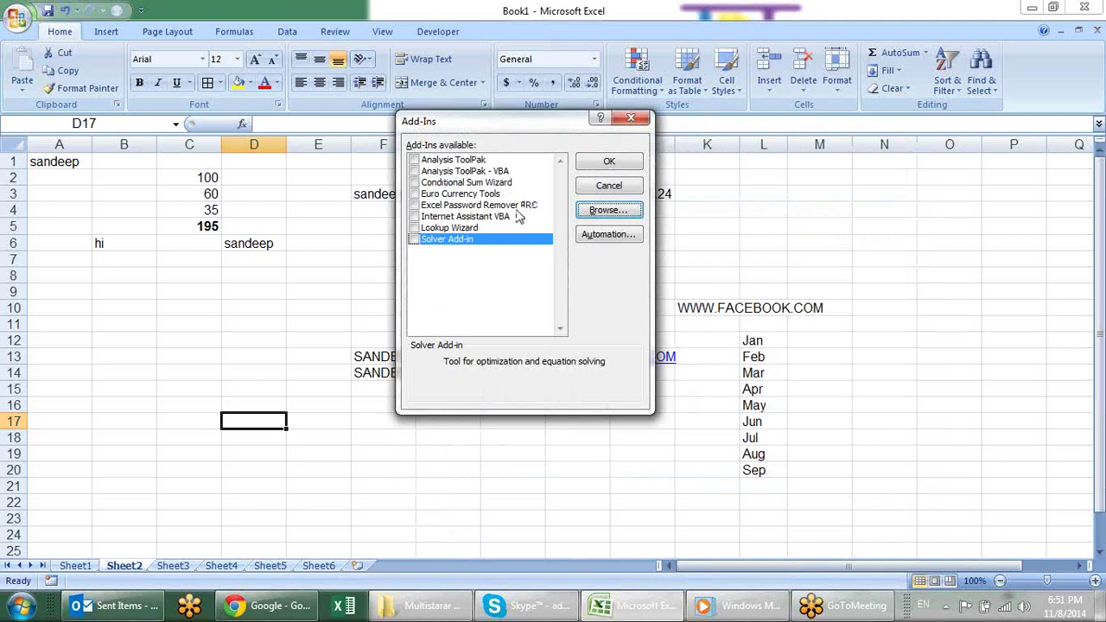
left_click(445, 242)
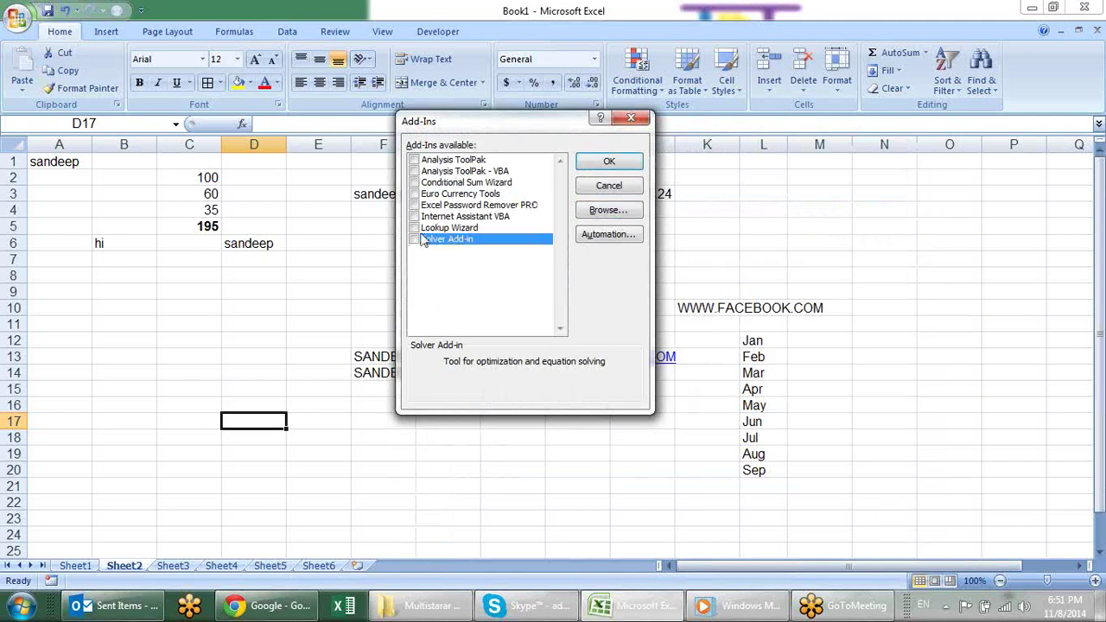
left_click(424, 229)
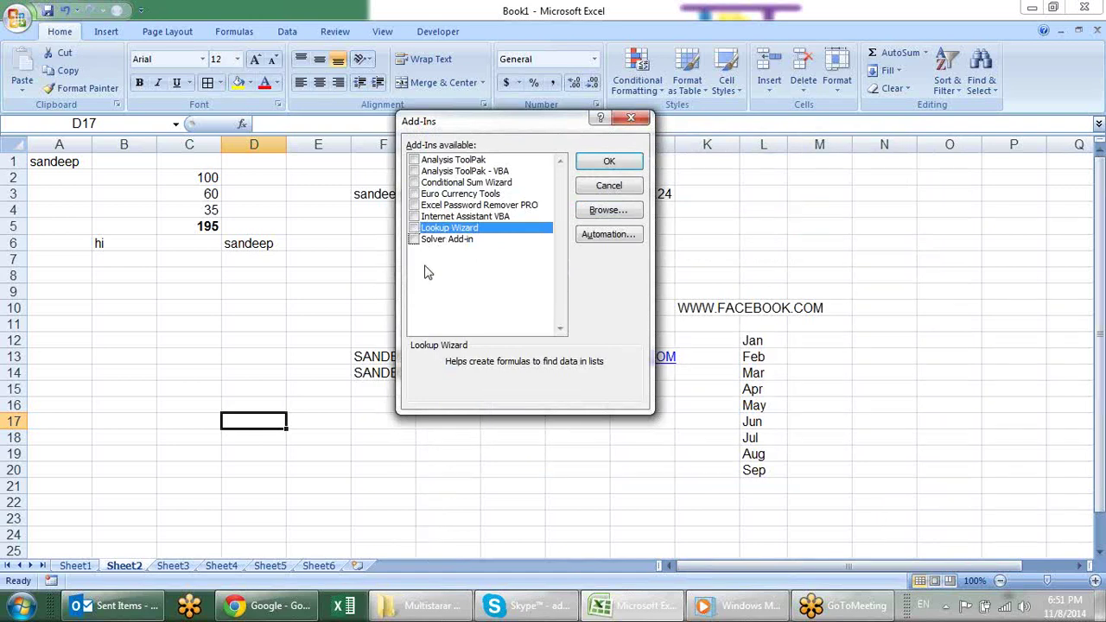
left_click(425, 242)
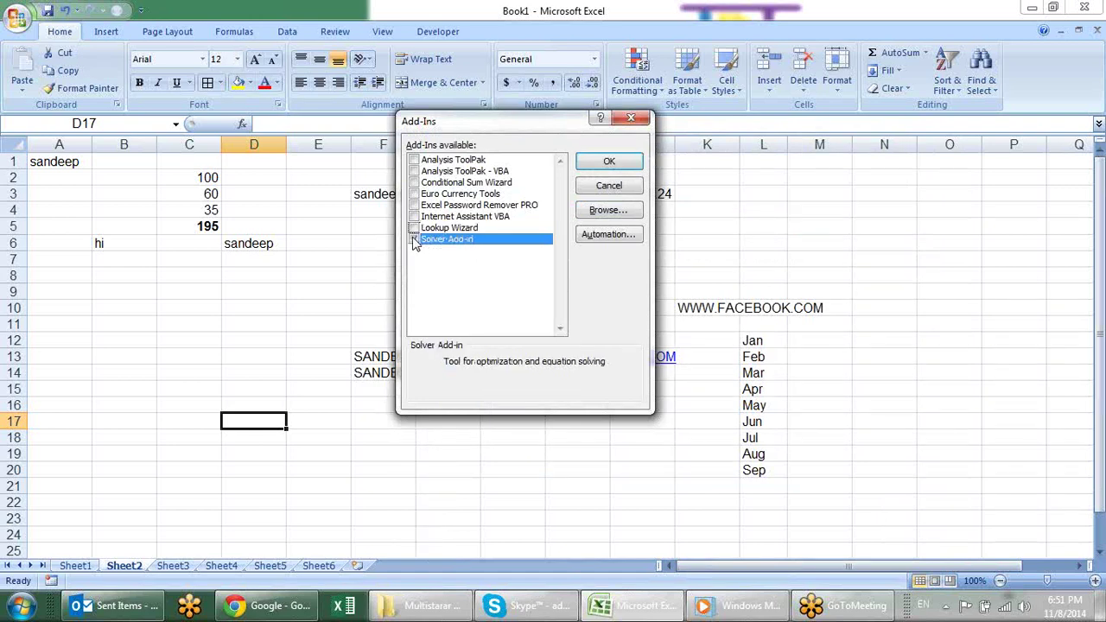
left_click(414, 241)
left_click(590, 161)
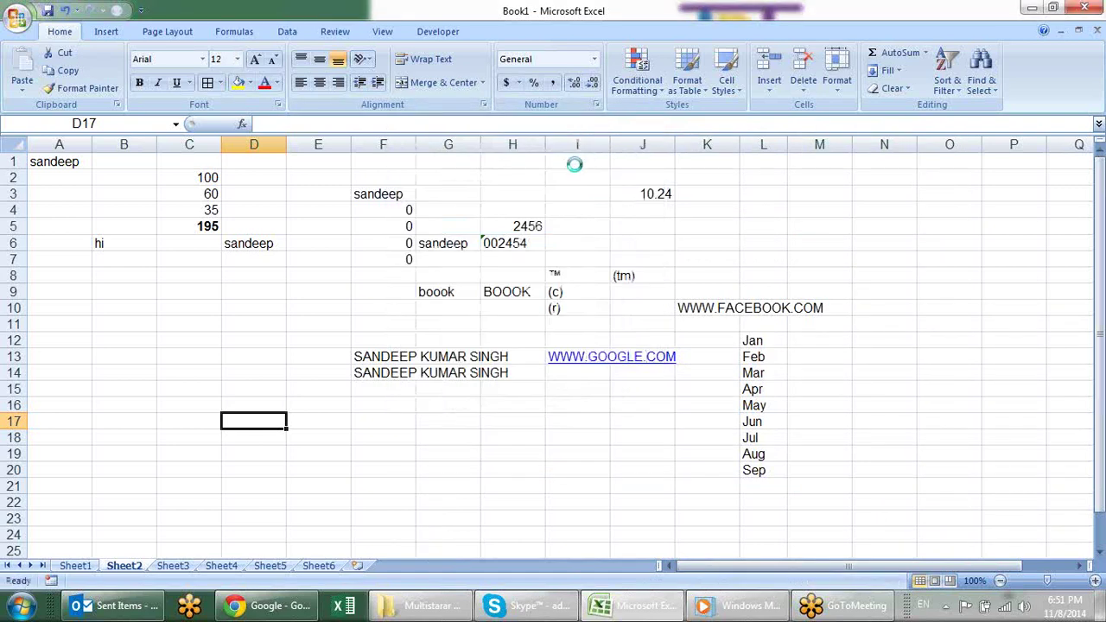
left_click(288, 33)
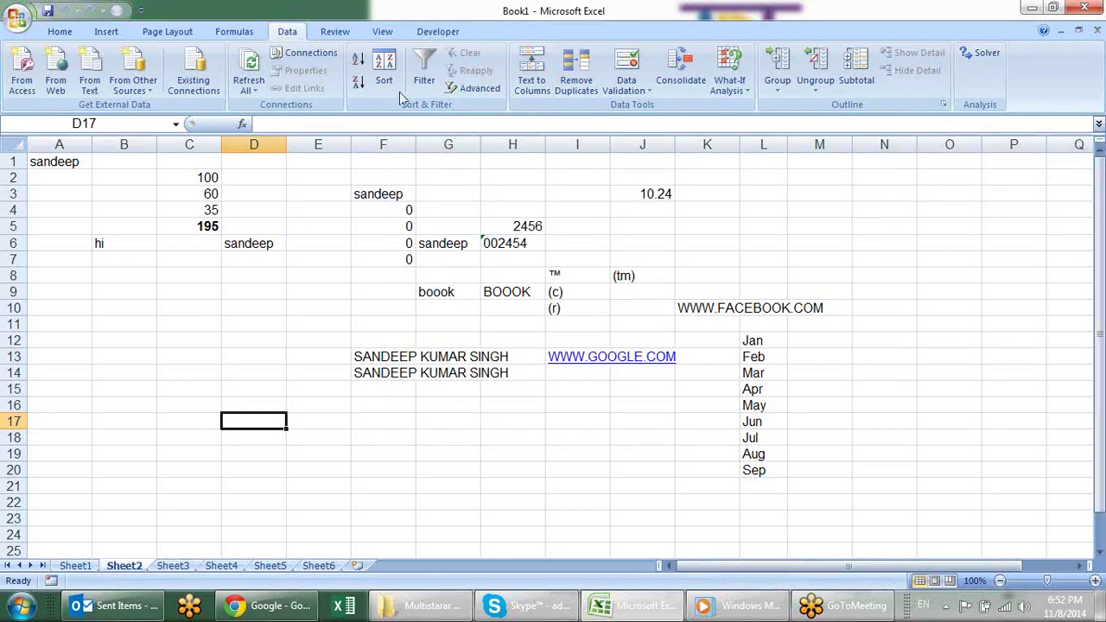
left_click(16, 18)
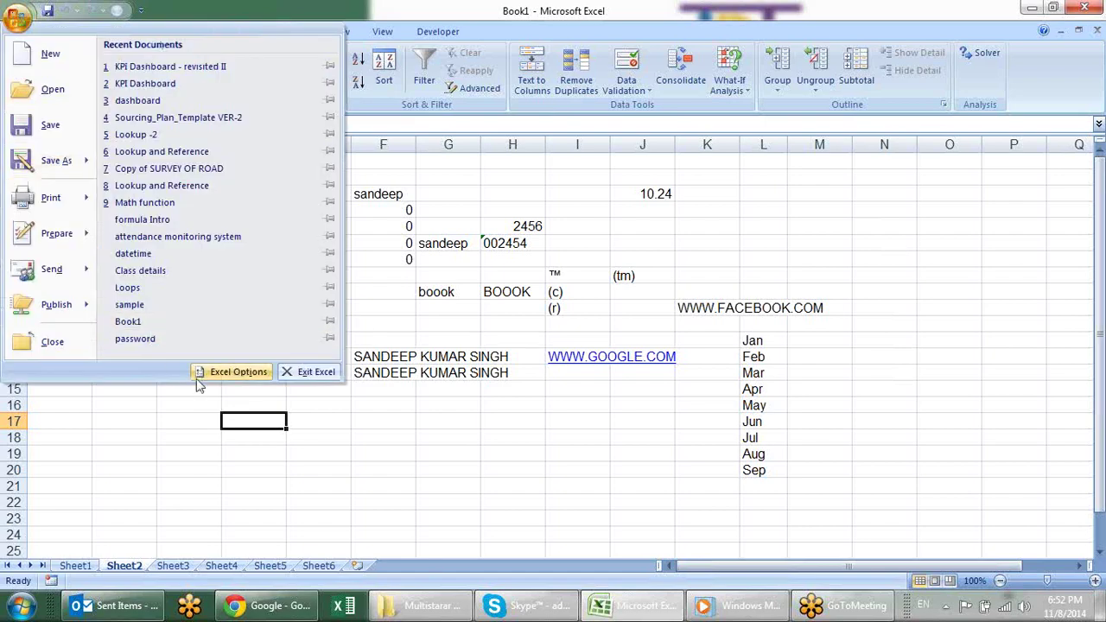
Open the Trust Center Settings from Excel Options.
left_click(230, 371)
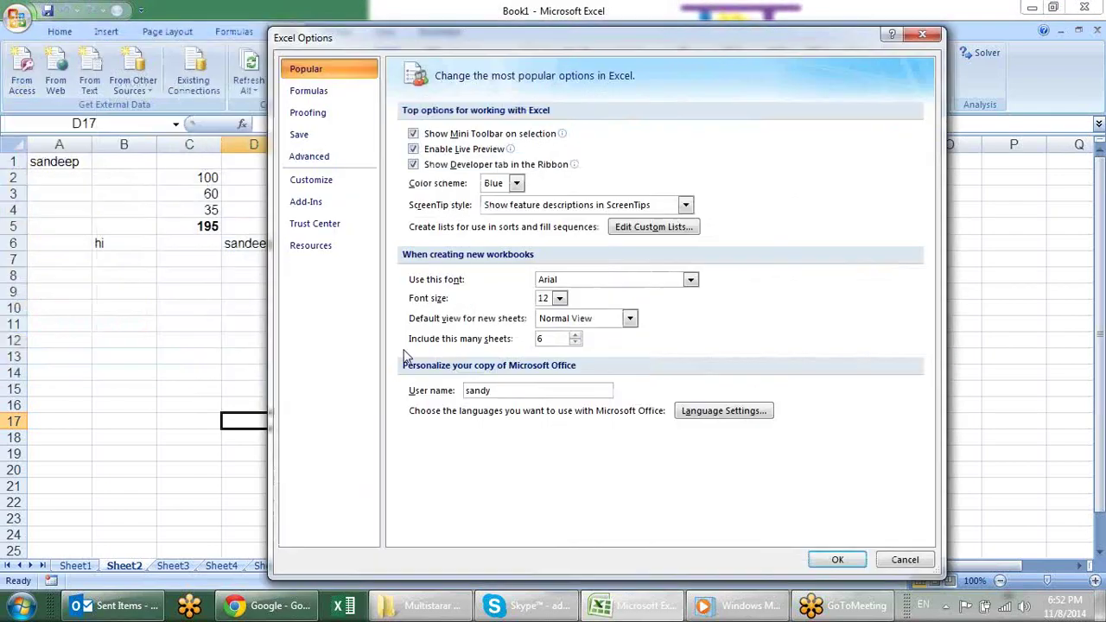
left_click(349, 226)
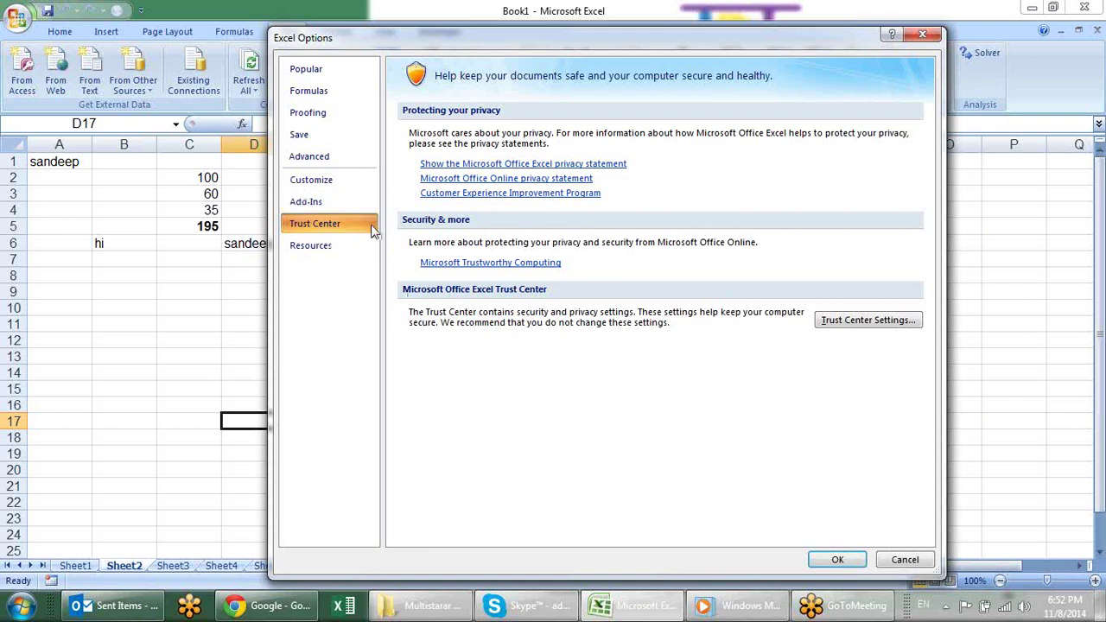
left_click(868, 322)
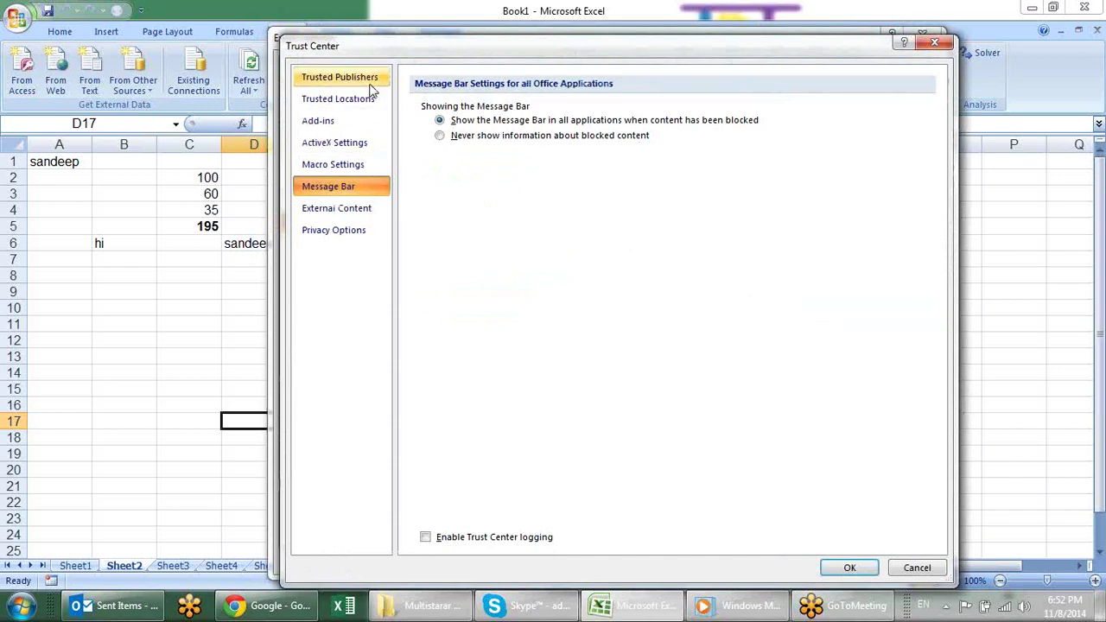
View Trusted Publishers, Trusted Locations, Add-ins and ActiveX Settings, then close the dialogs.
left_click(340, 77)
left_click(367, 99)
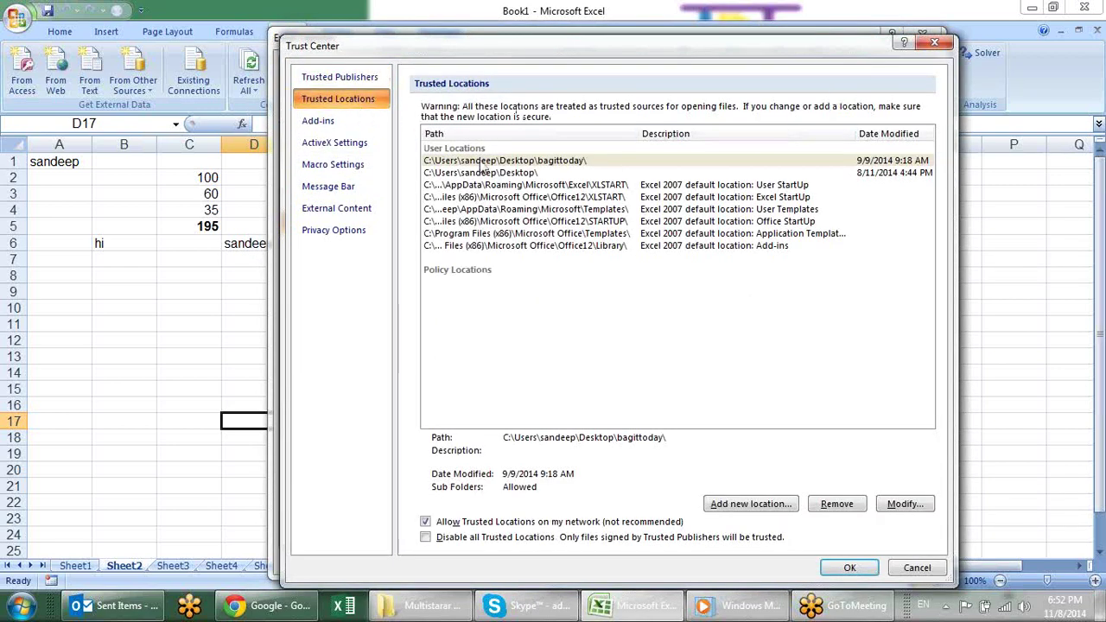
left_click(380, 125)
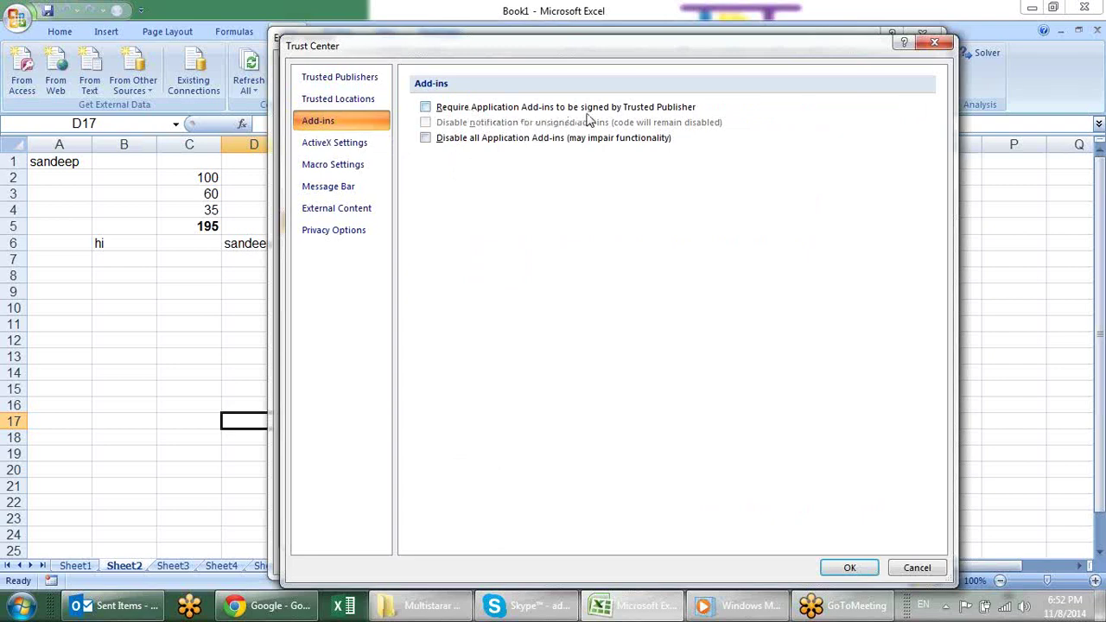
left_click(374, 147)
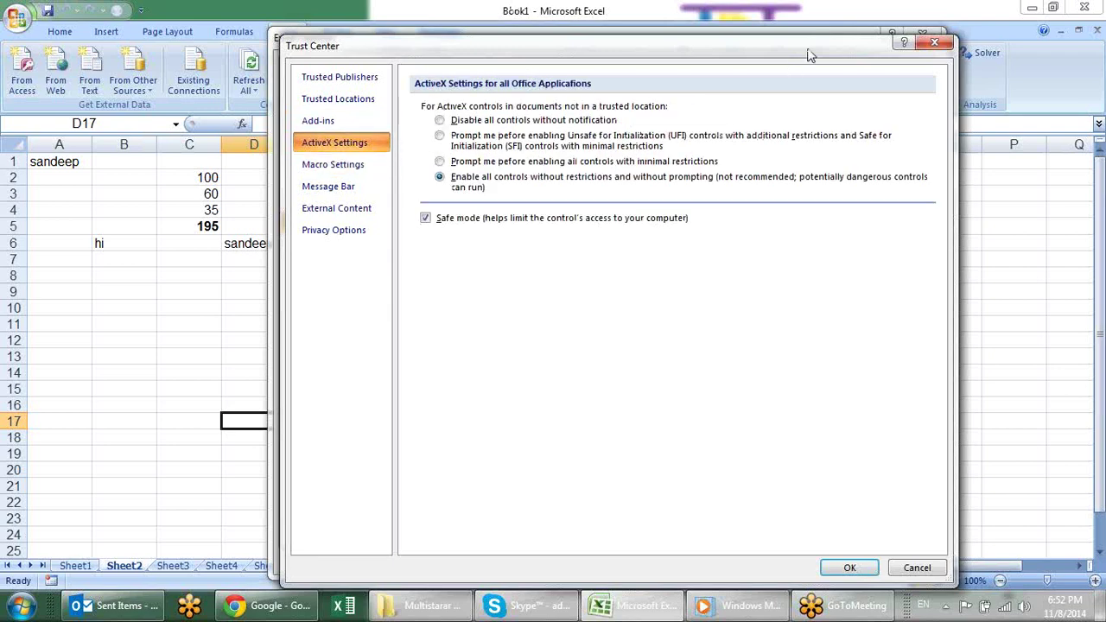
left_click_drag(815, 49, 910, 145)
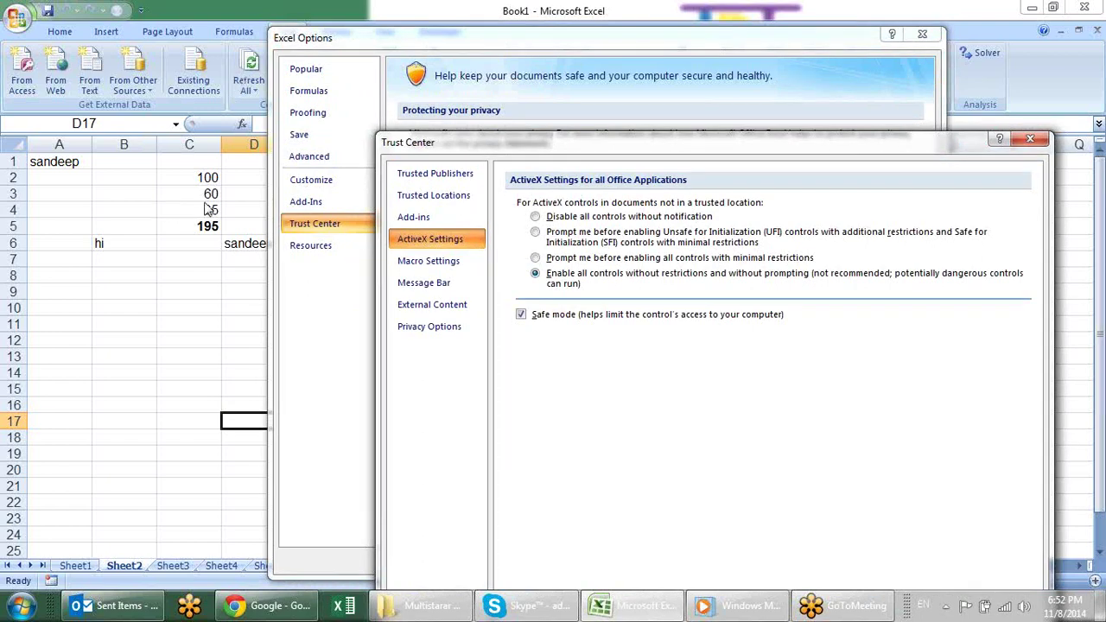
key("Return")
key("Return")
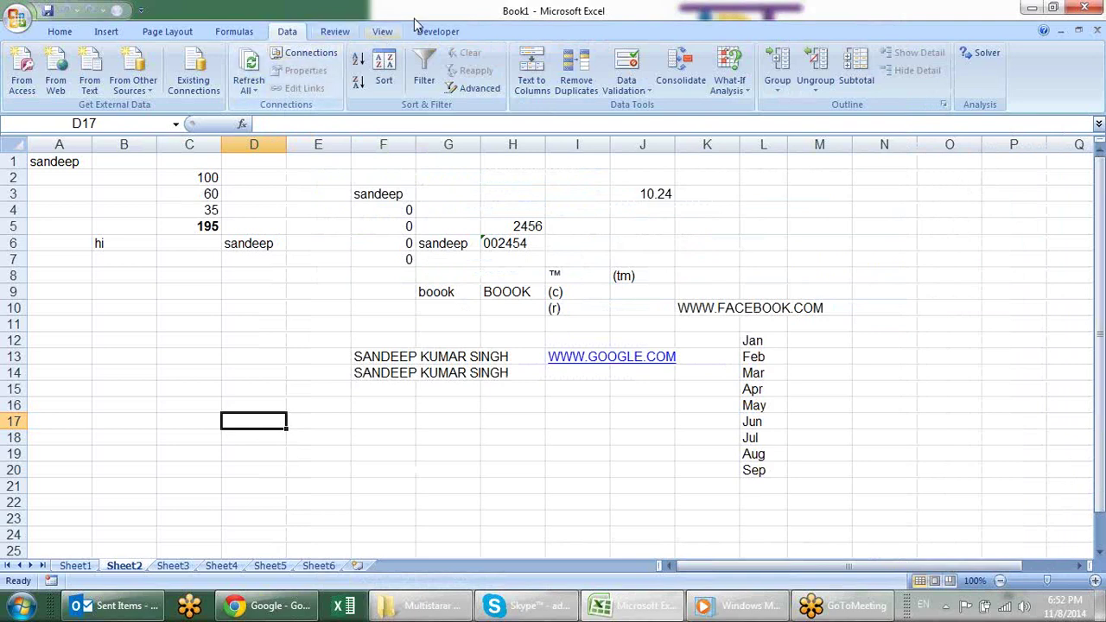
Insert an ActiveX Combo Box from the Developer tab, drawing it across E7:F7.
left_click(436, 33)
left_click(218, 69)
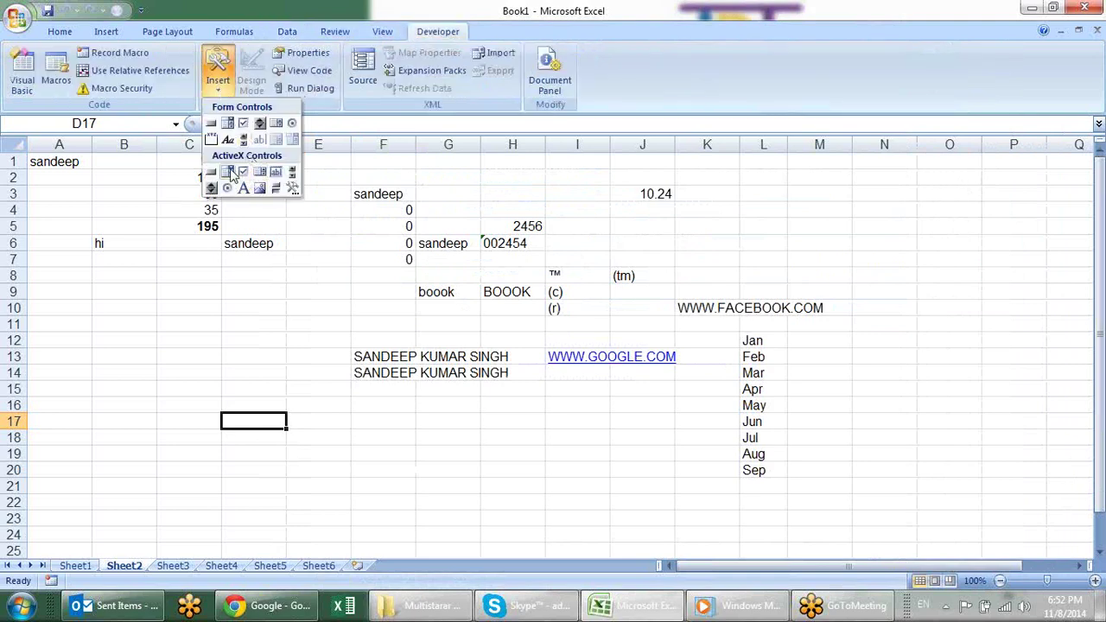
left_click(231, 173)
left_click_drag(298, 248, 406, 270)
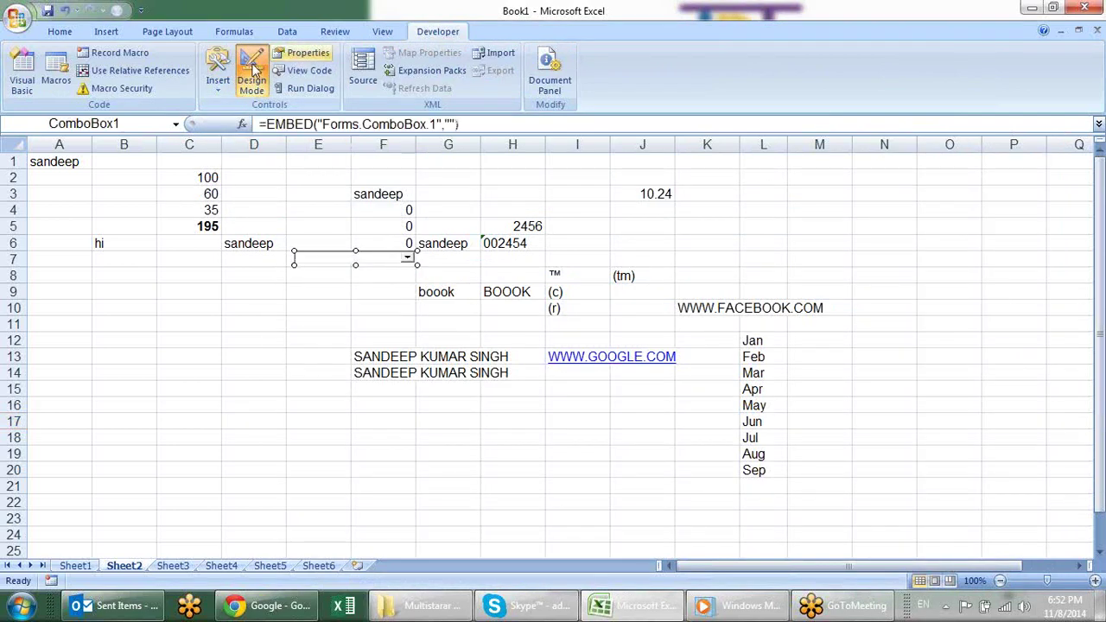
Reopen Trust Center Settings and view the ActiveX, Macro Settings and Message Bar pages.
left_click(17, 17)
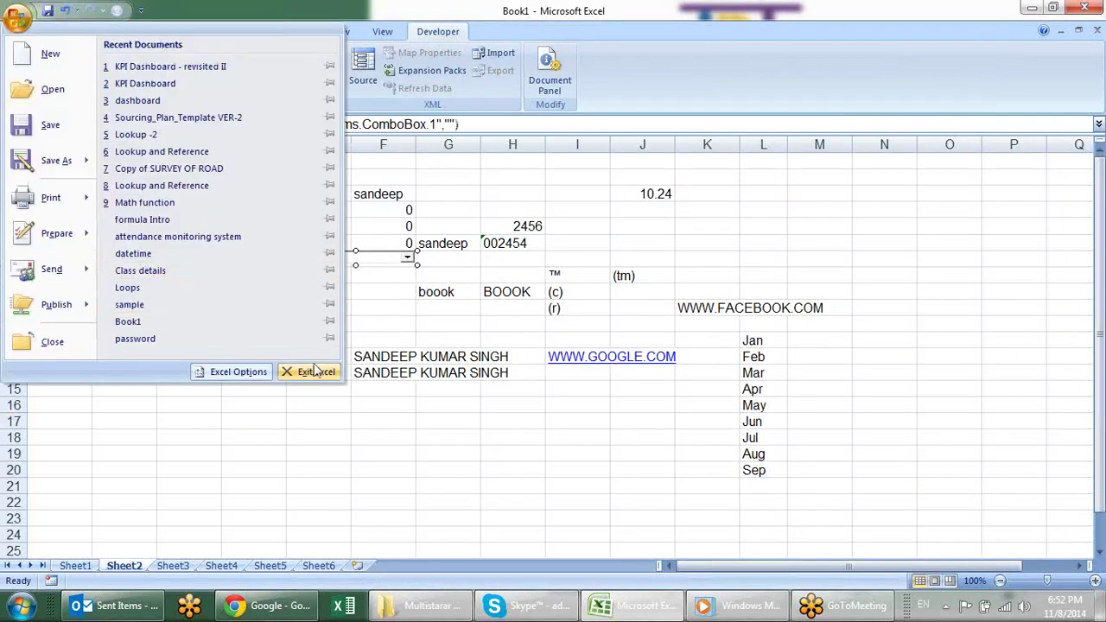
left_click(235, 371)
left_click(345, 223)
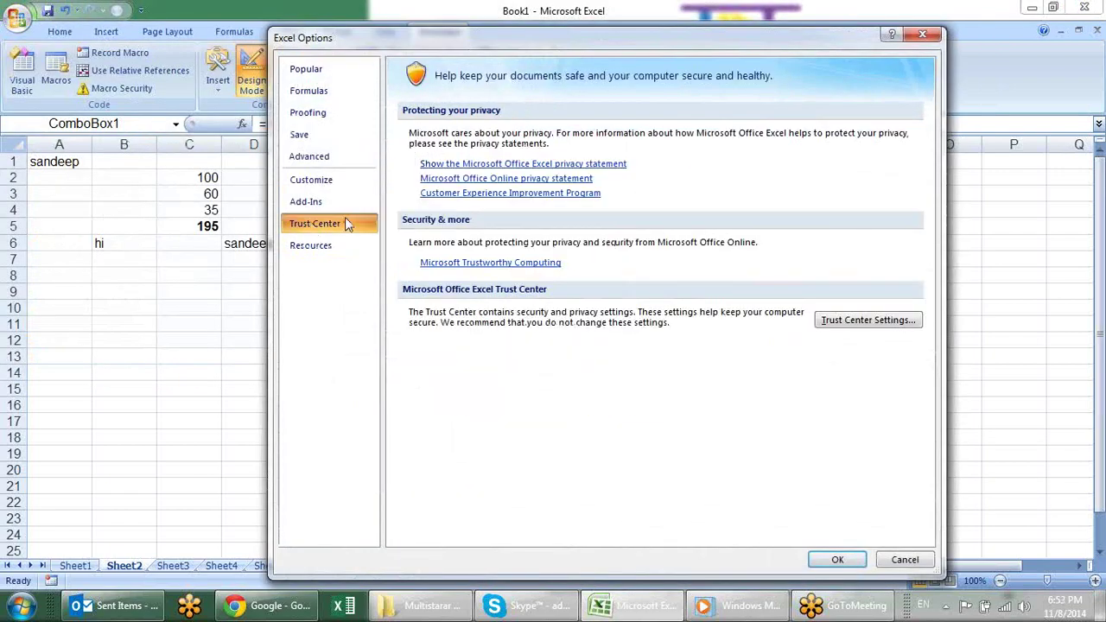
left_click(840, 326)
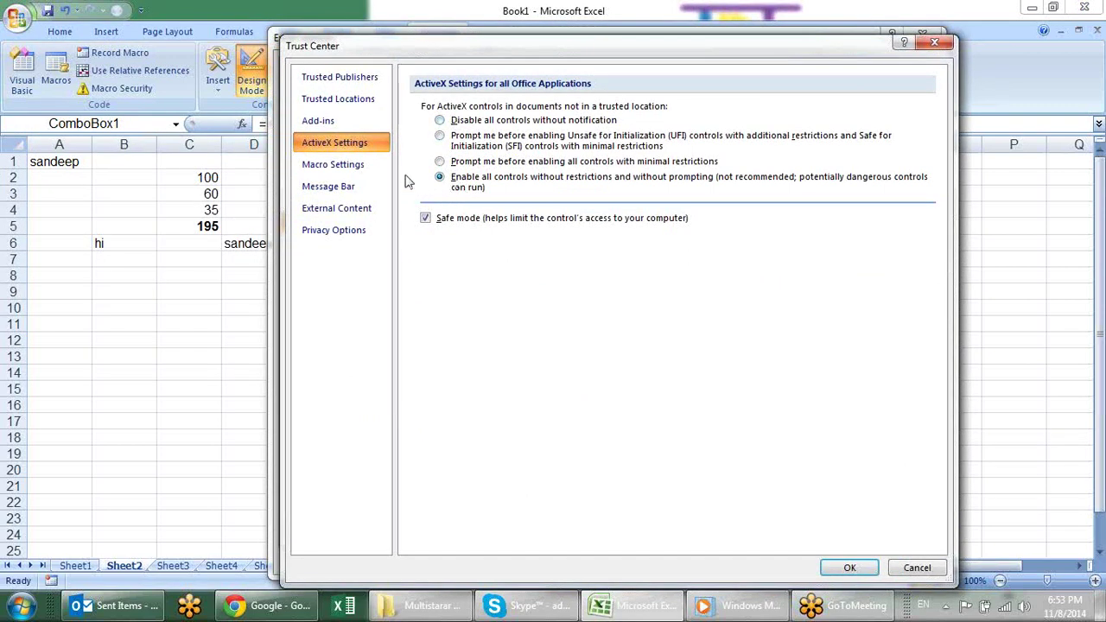
left_click(316, 172)
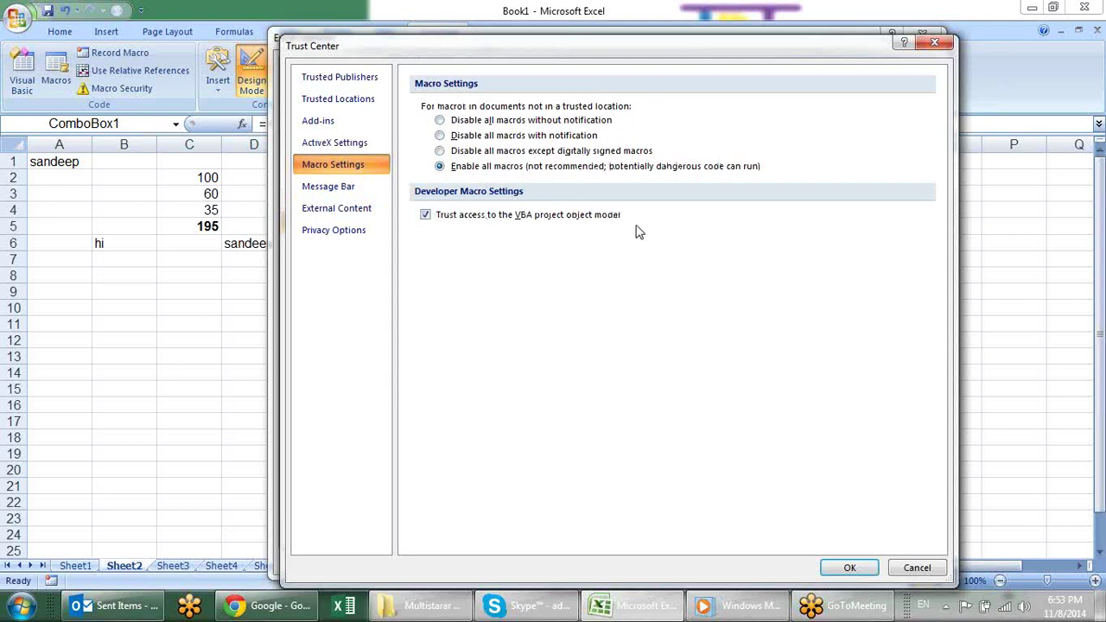
left_click(328, 192)
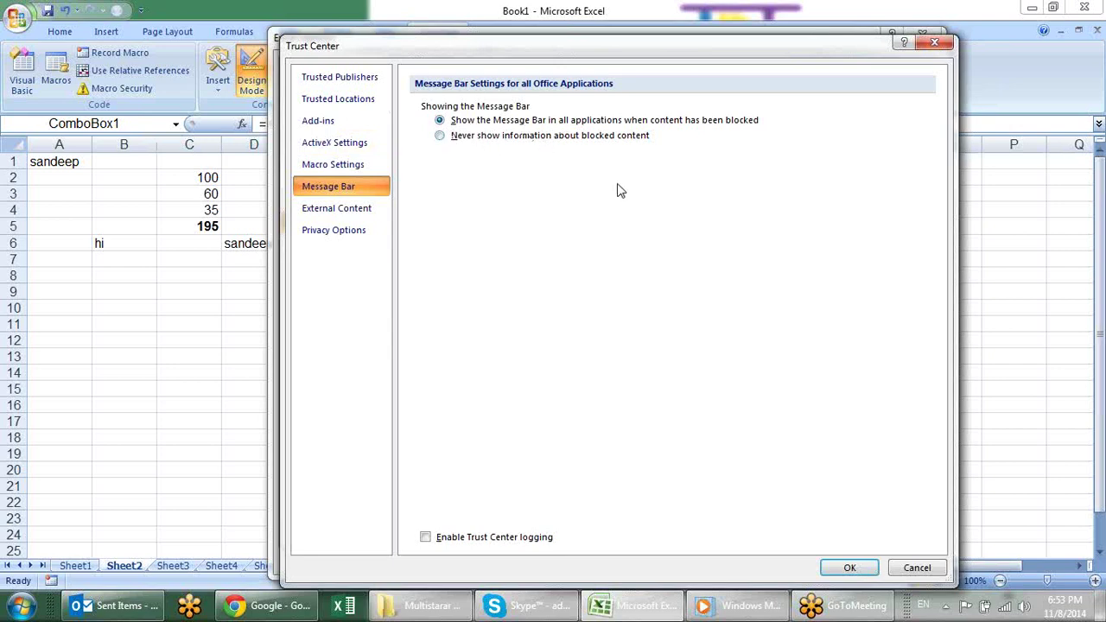
Review the External Content and Privacy Options pages, then OK the Trust Center.
left_click(363, 208)
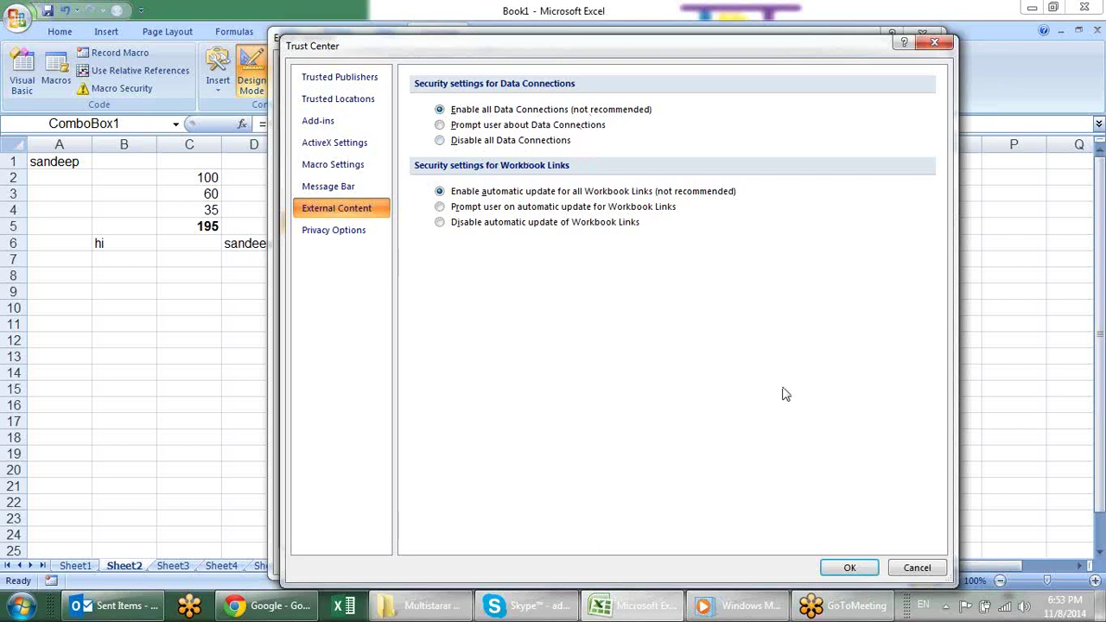
left_click(369, 234)
left_click(366, 220)
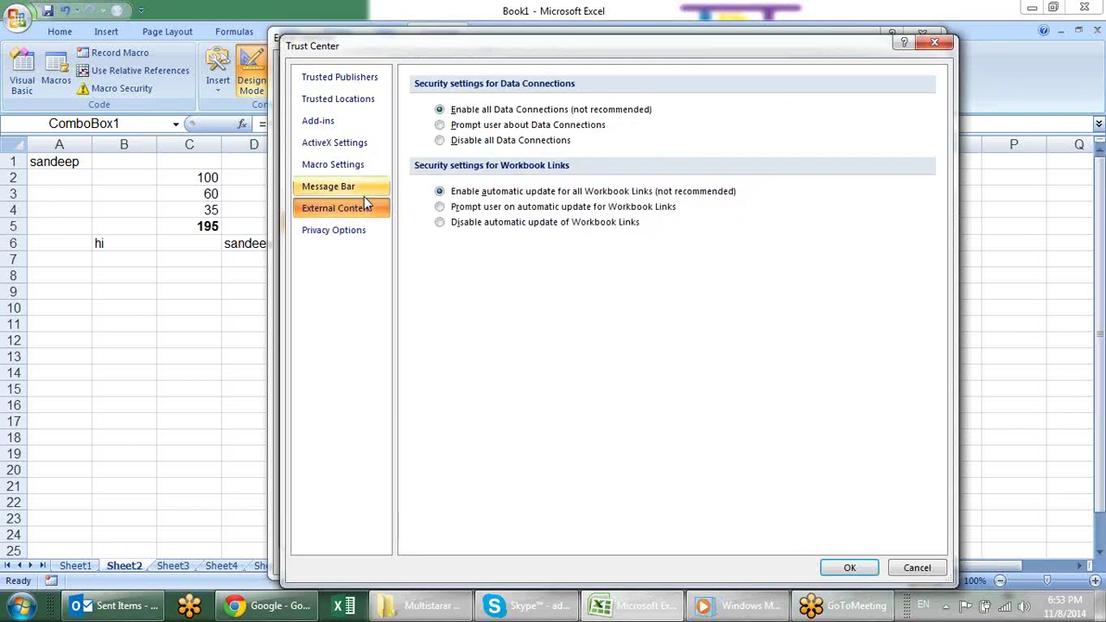
left_click(364, 193)
left_click(851, 568)
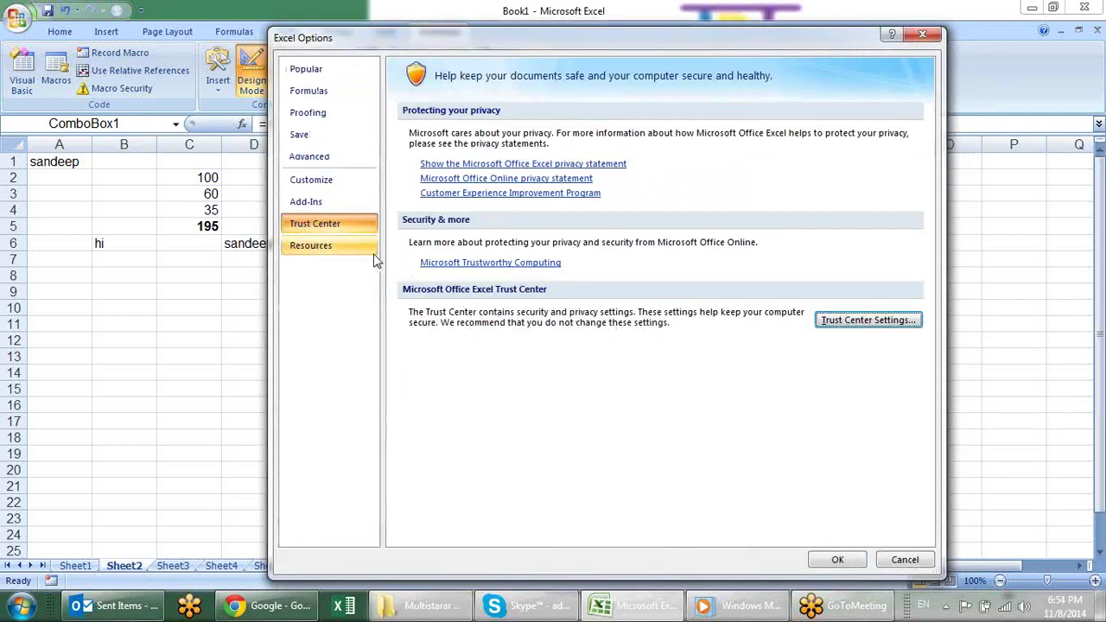
View the Resources page, close Excel Options, and select cell L5.
left_click(370, 247)
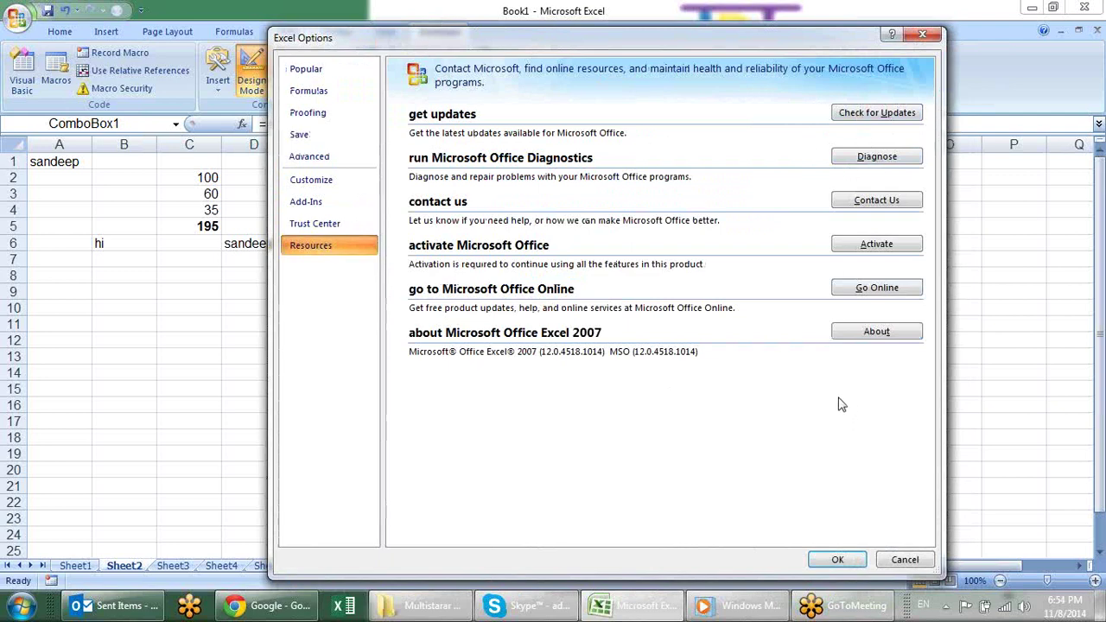
left_click(922, 35)
left_click(753, 225)
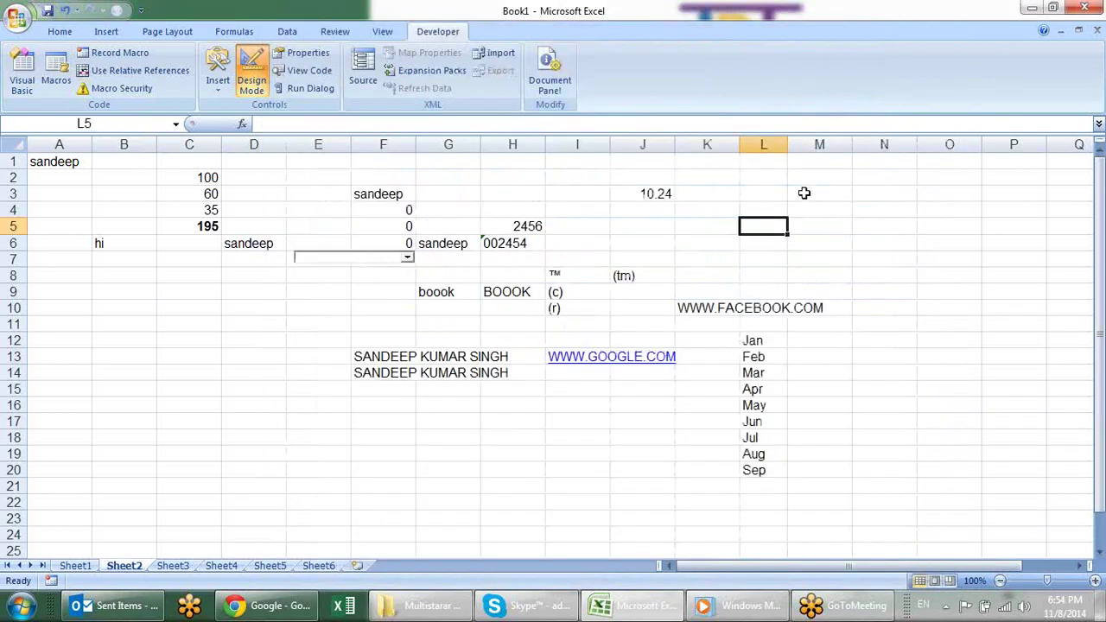
left_click(684, 490)
right_click(359, 259)
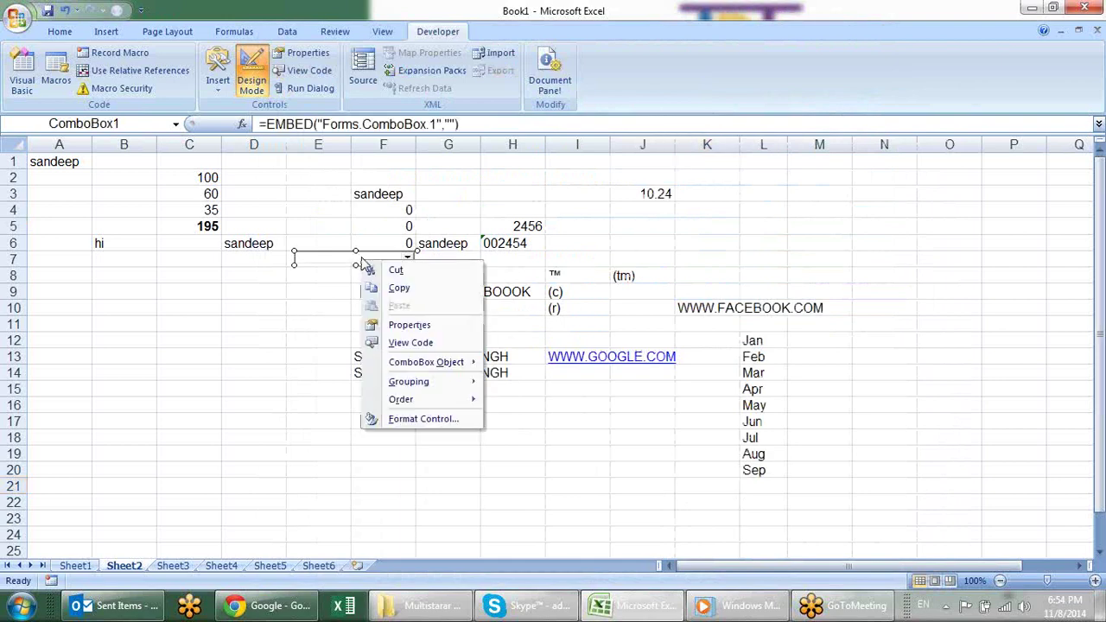
left_click(689, 209)
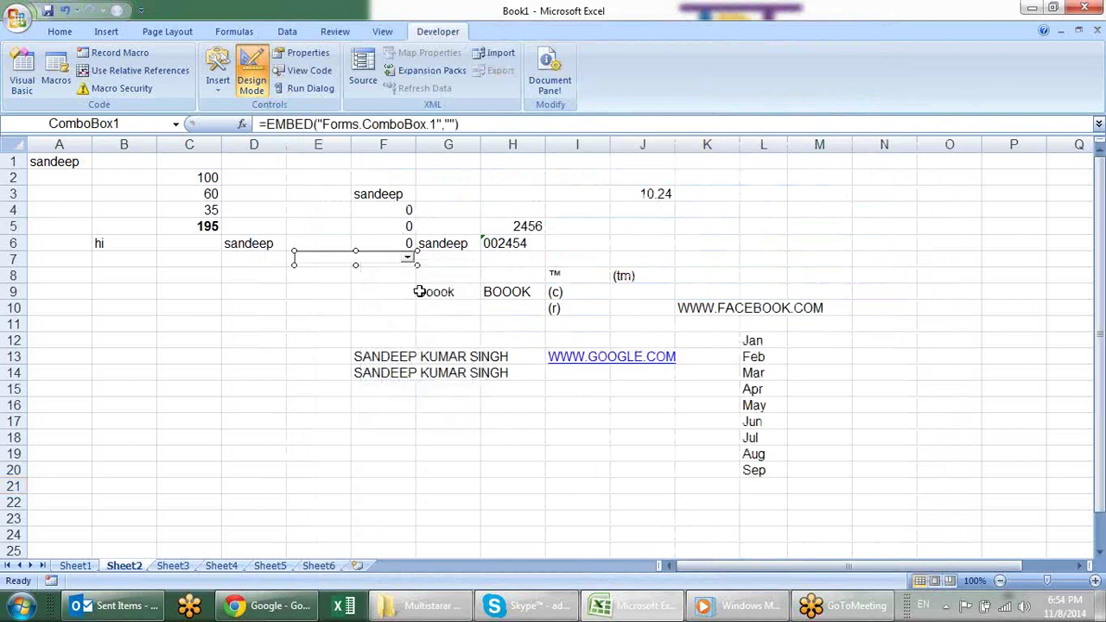